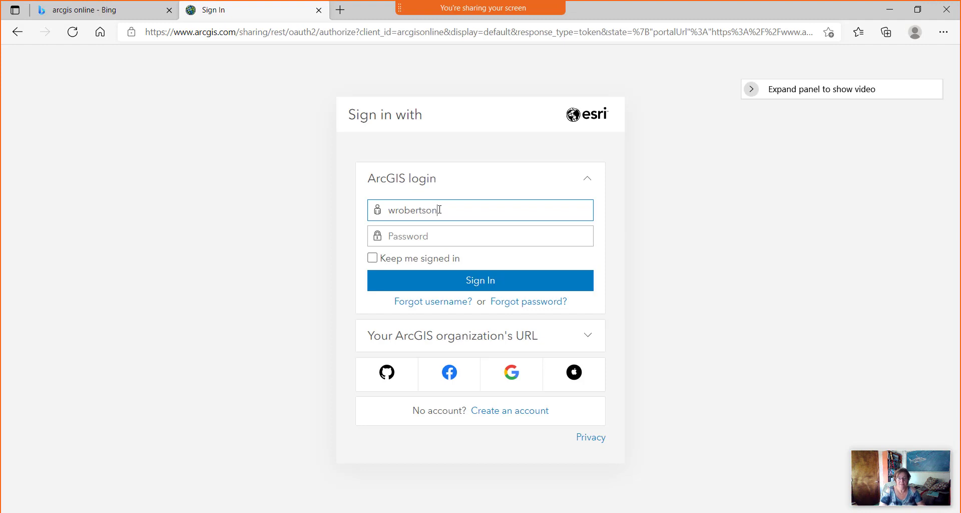
Sign in to ArcGIS Online with the organization account's username and password.
key(Tab)
text(••••••••••••)
key(Return)
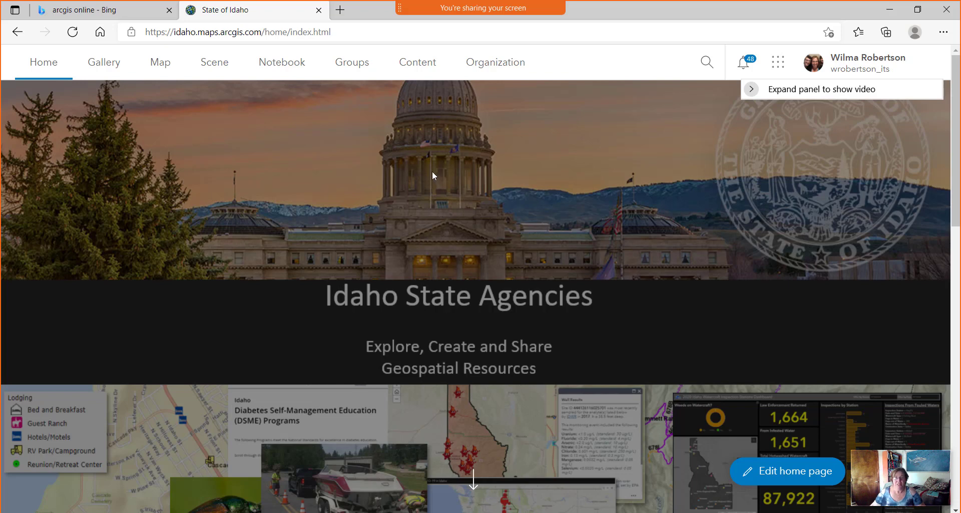
Start a new group named 'Getting Started with Hub Group WGR'.
click(356, 69)
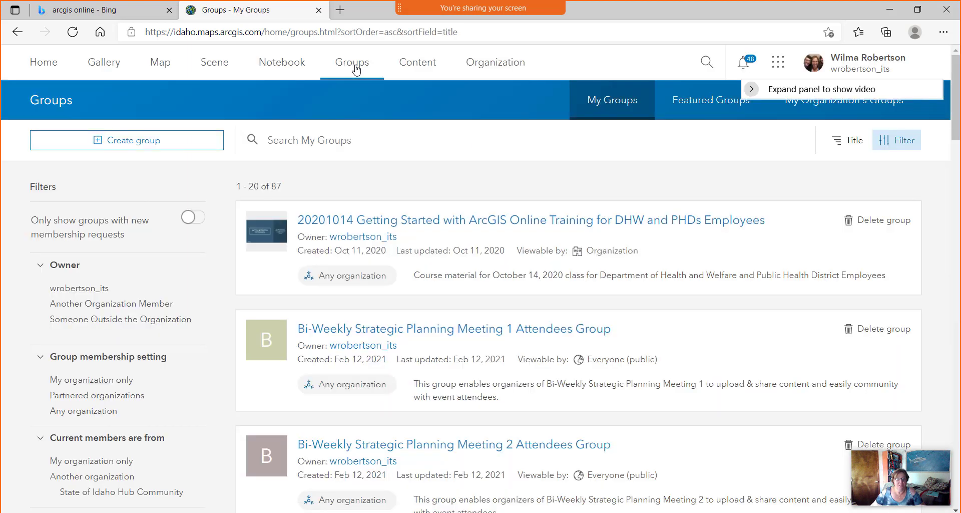
click(133, 149)
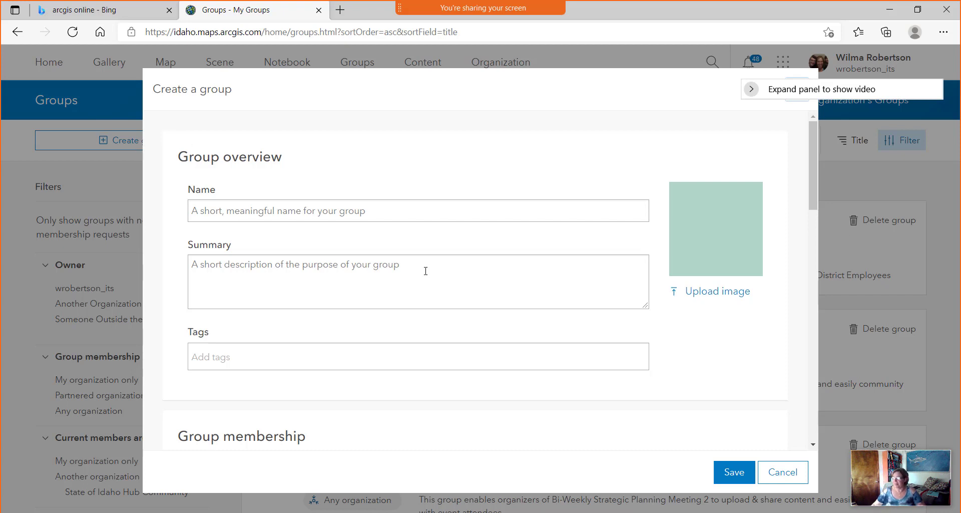
click(202, 213)
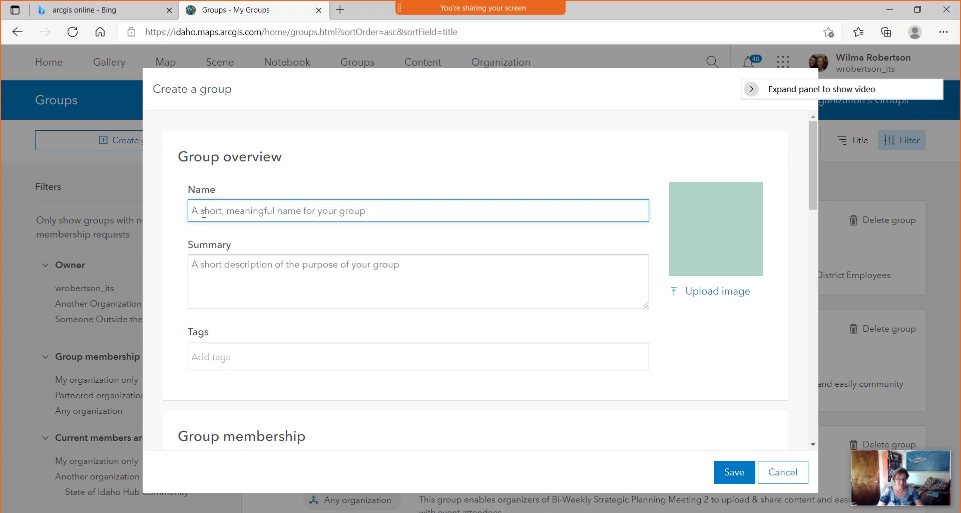
text(Getting Started with Hub Group WGR)
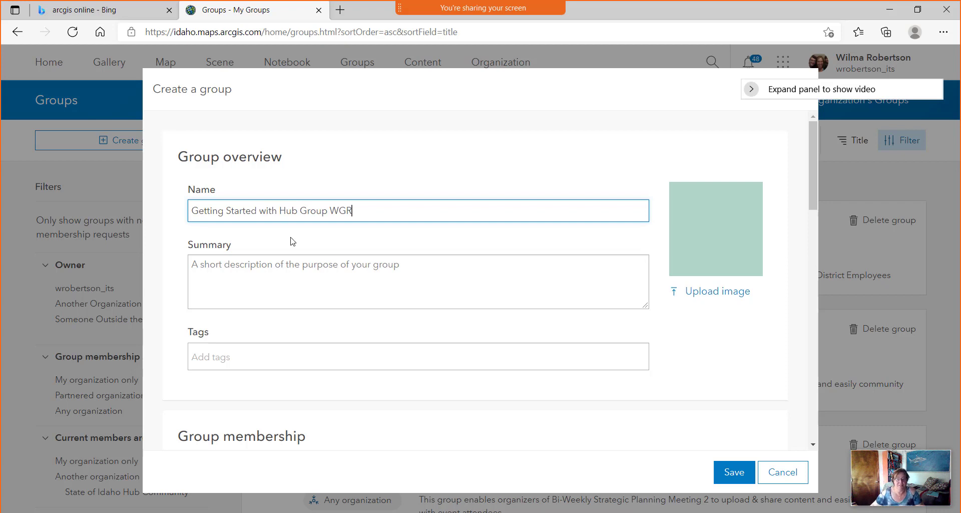
Set the group summary to 'Getting Started with Hub'.
click(295, 275)
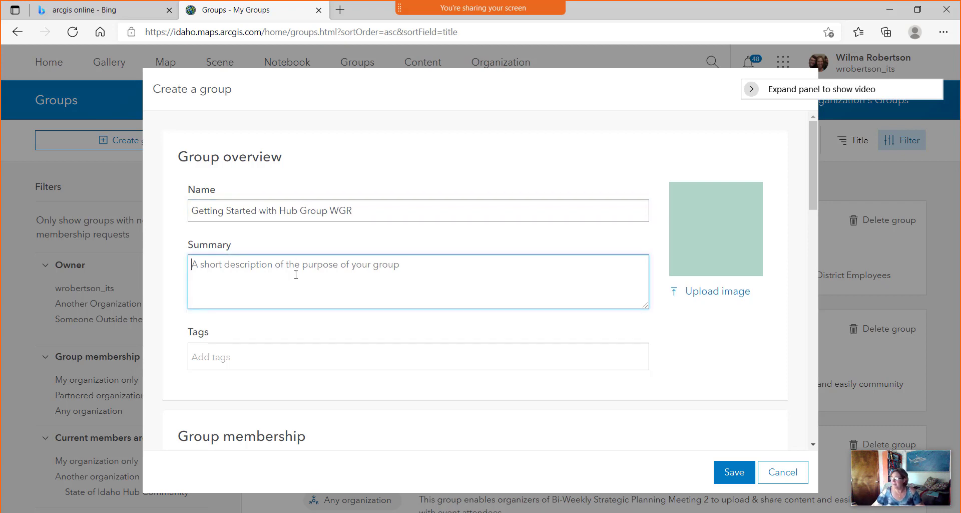
drag(371, 204, 185, 205)
key(ctrl+c)
click(226, 275)
key(ctrl+v)
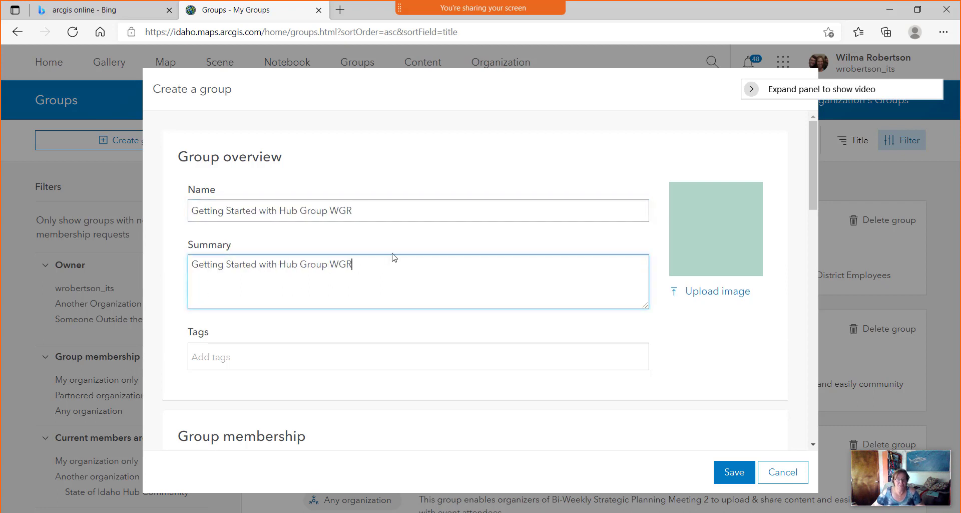
drag(389, 260, 300, 265)
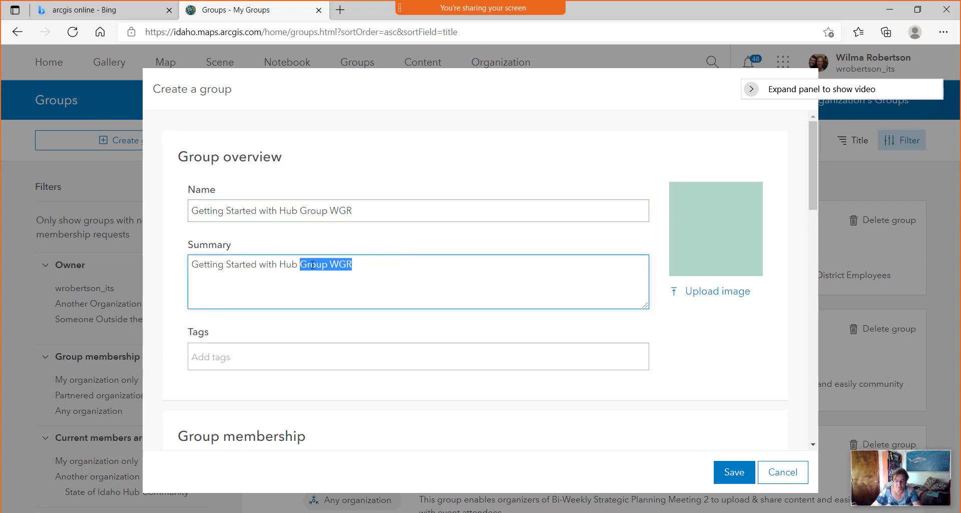
key(BackSpace)
Tag the group Hub and temp and save it.
click(320, 359)
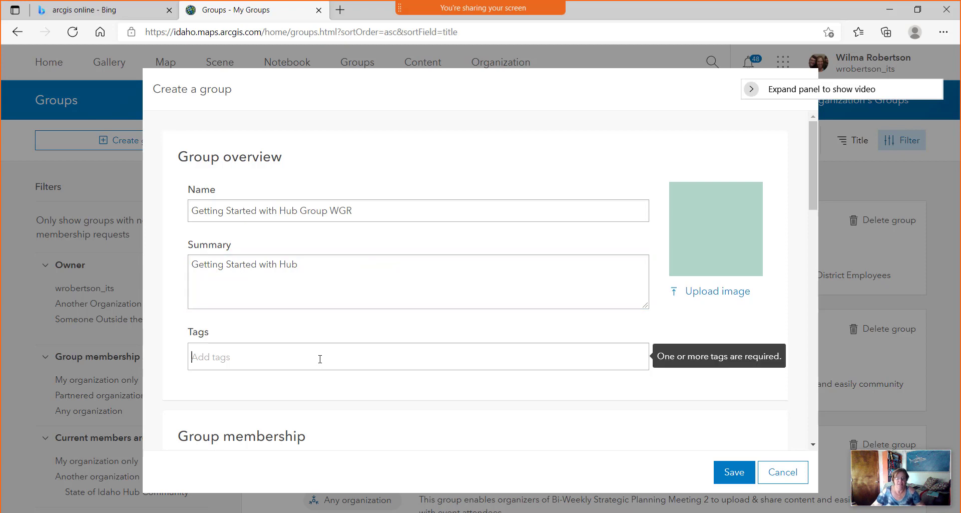
text(Hub)
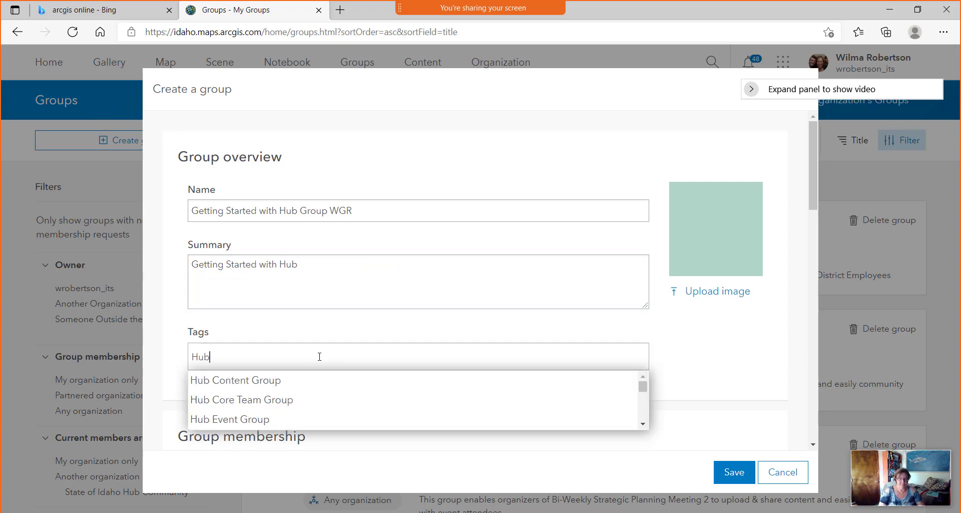
text(, temp)
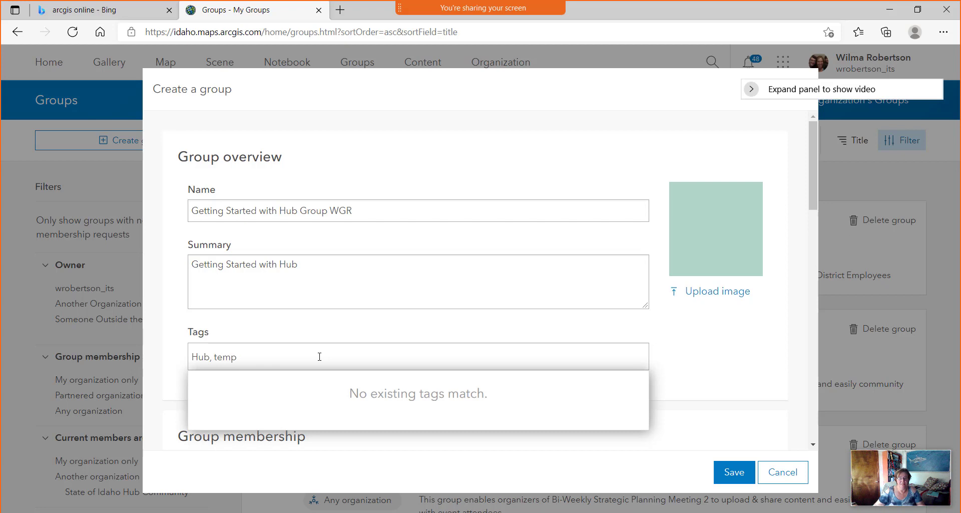
click(500, 332)
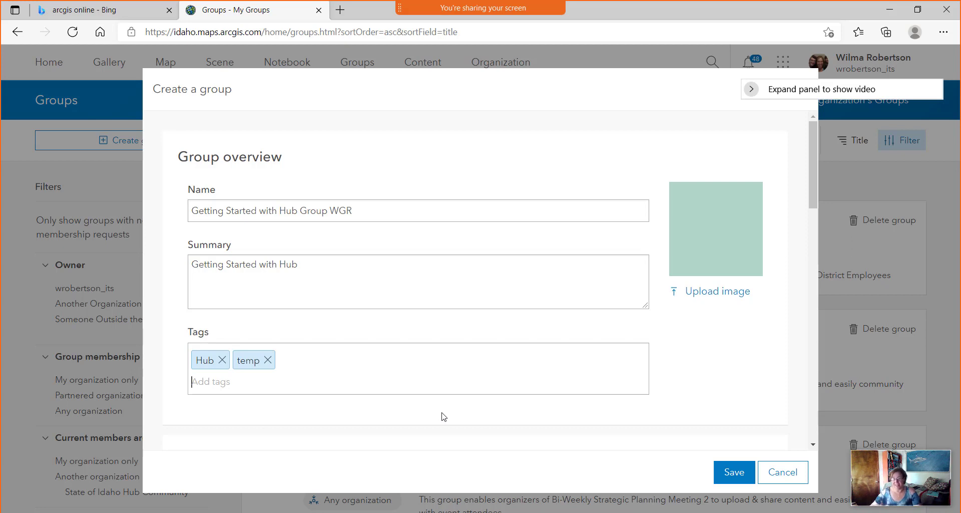
click(728, 475)
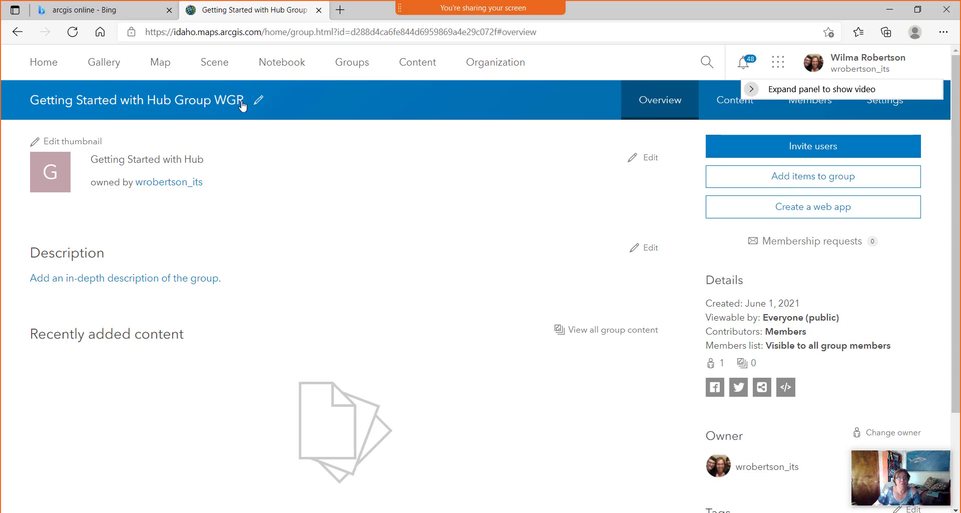
Search Bing for 'living atlas' and open the ArcGIS Living Atlas of the World result.
click(122, 11)
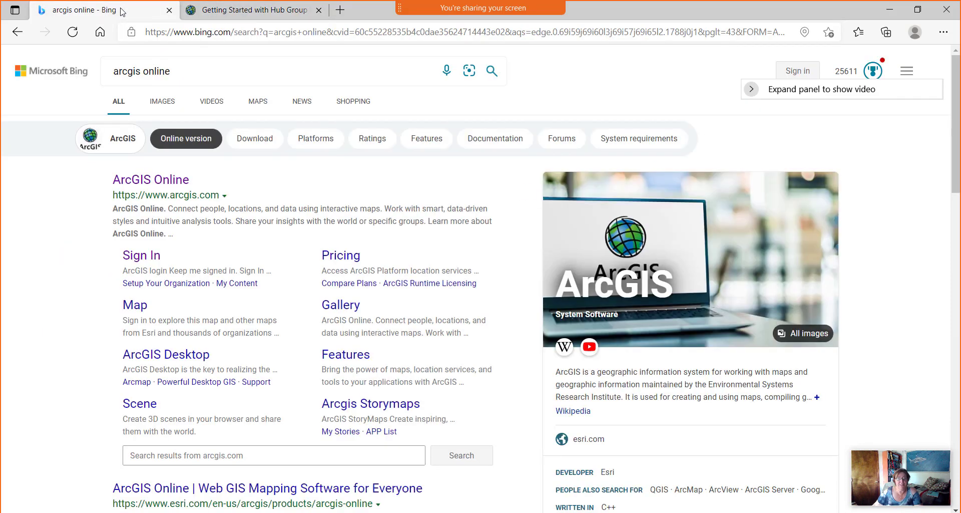
click(226, 79)
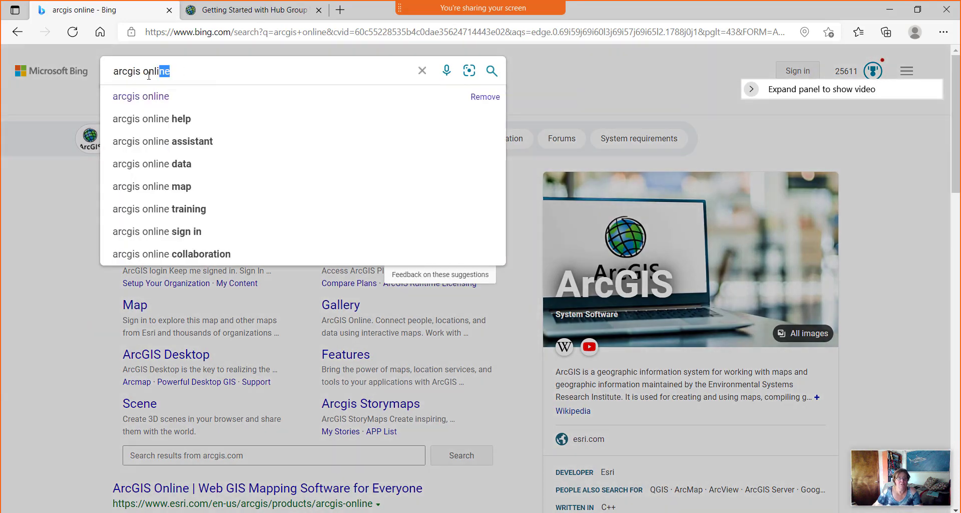
drag(225, 79, 101, 83)
key(BackSpace)
text(liv)
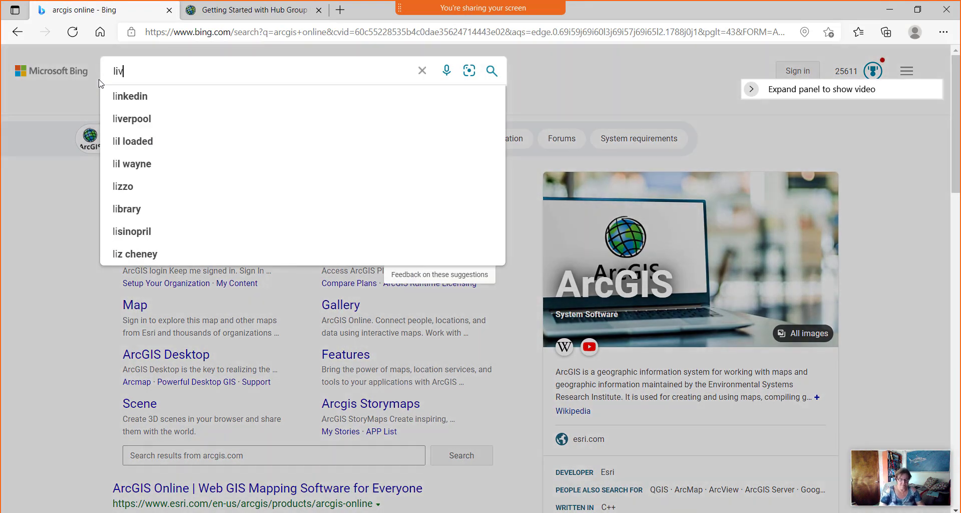
text(ing atlas)
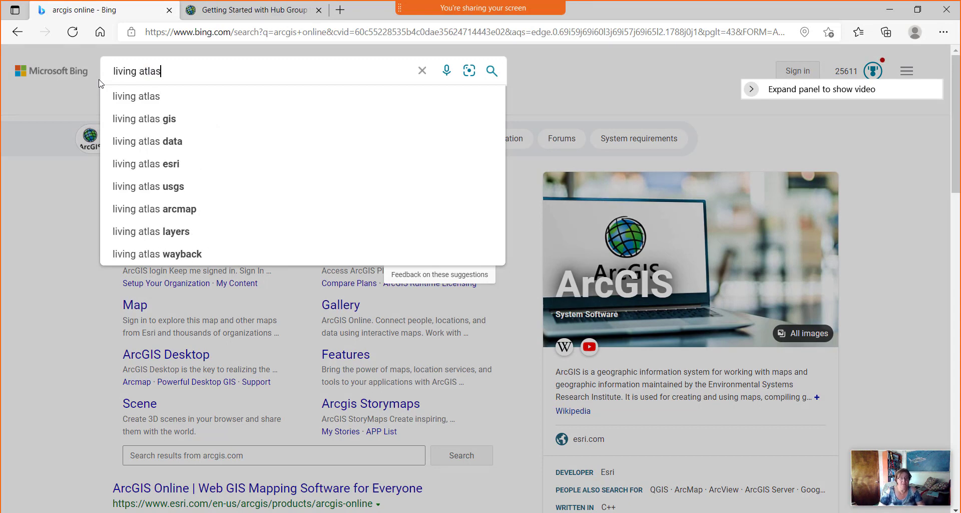
key(Return)
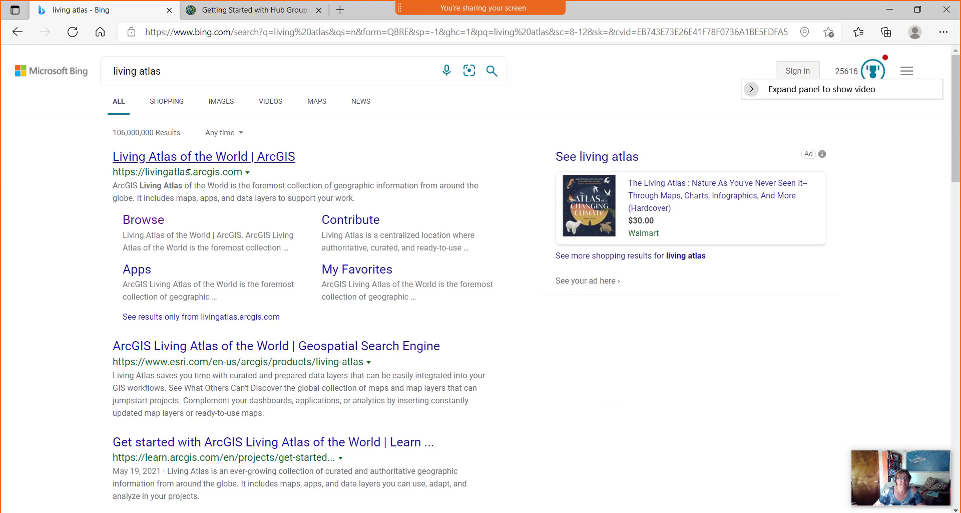
click(246, 161)
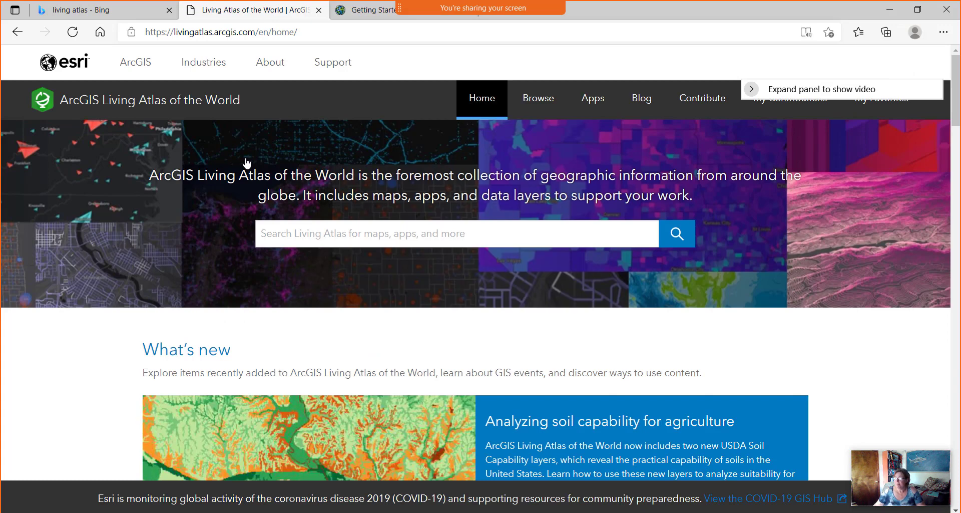
Search Living Atlas for 'Live Stream Gauges' and open that web map in Map Viewer.
click(307, 235)
text(Live Stream)
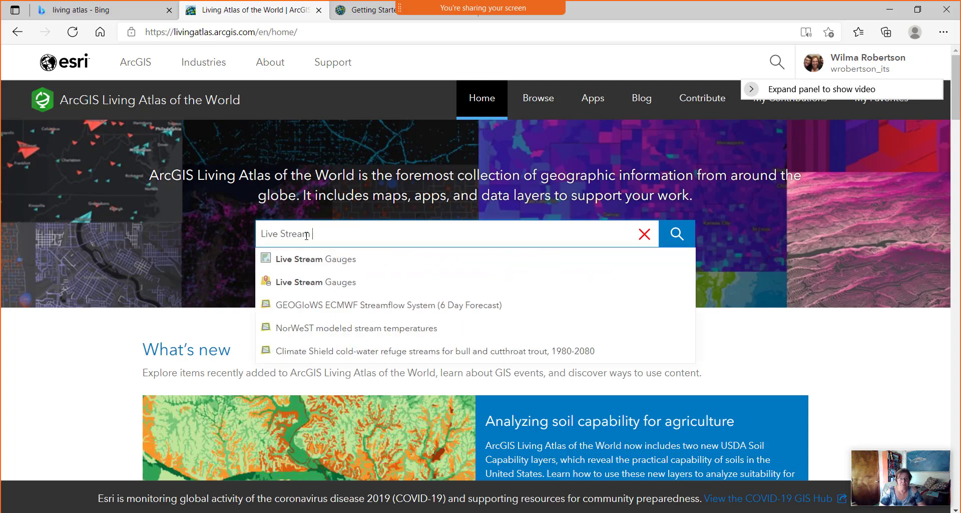
click(305, 260)
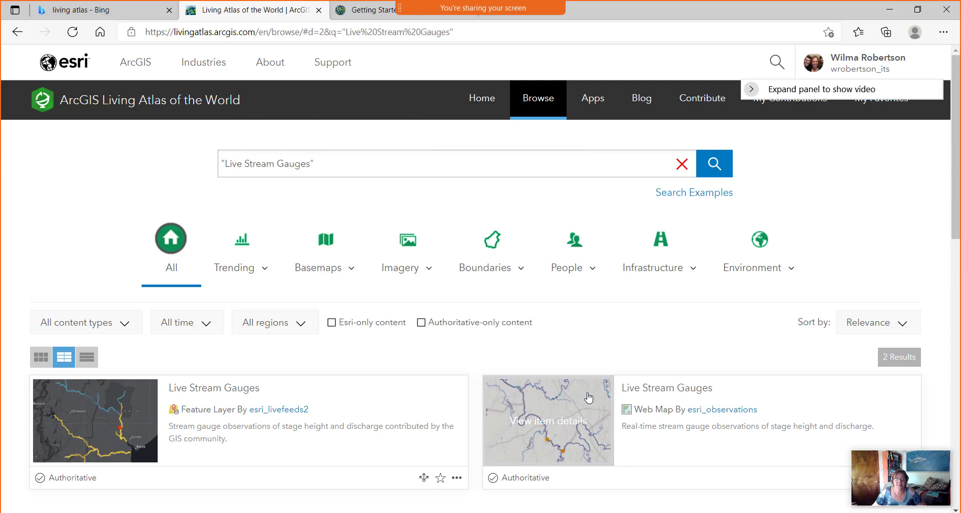
scroll(721, 431, down, 1)
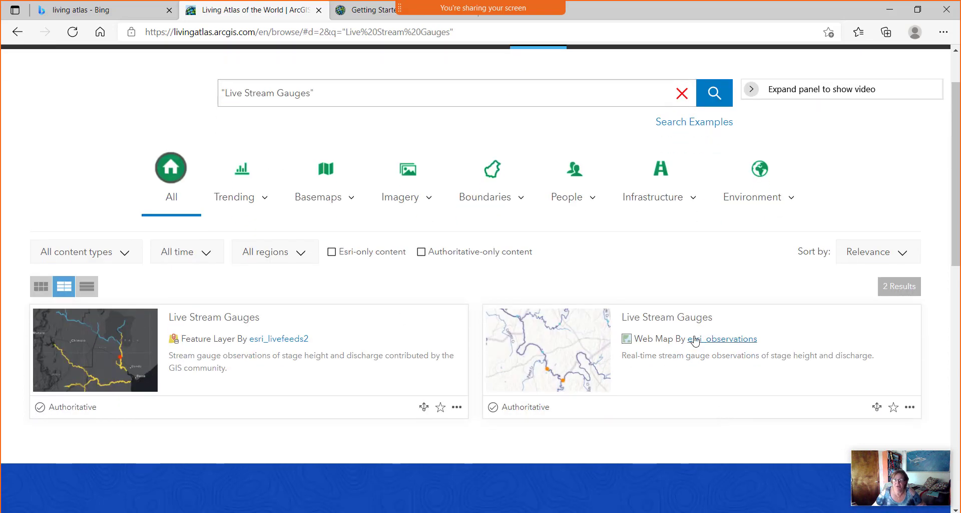
click(910, 407)
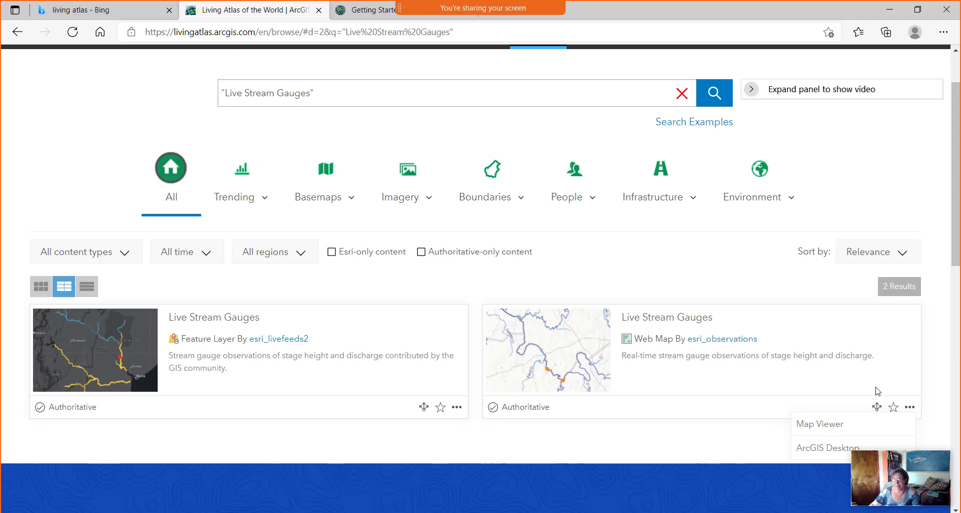
scroll(862, 385, down, 1)
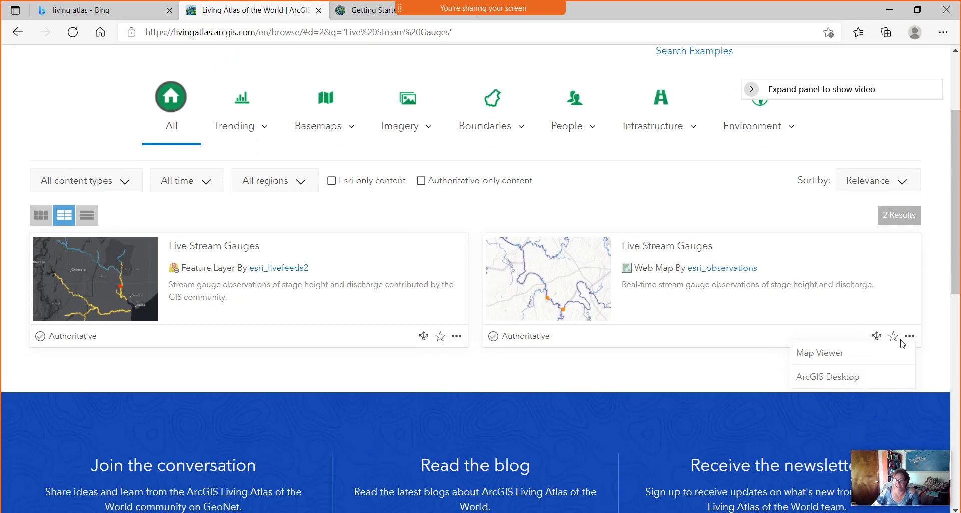
click(827, 353)
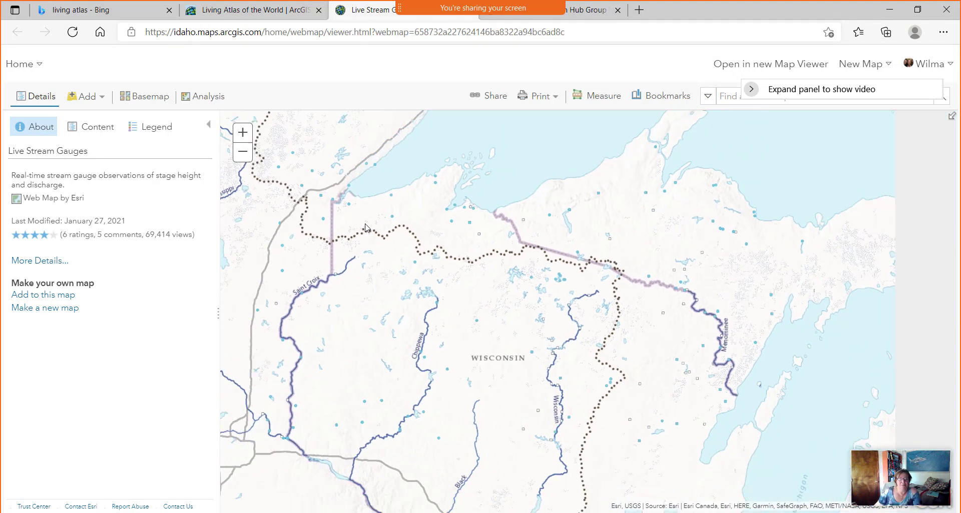
Search the map for Idaho, close the result popup and pan to frame the state.
drag(554, 234, 932, 252)
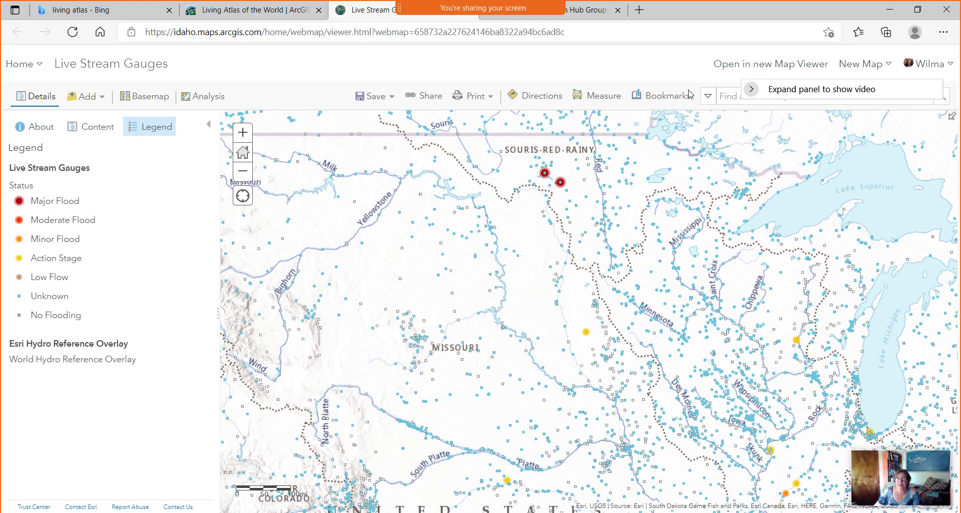
click(728, 95)
text(Idaho)
key(Return)
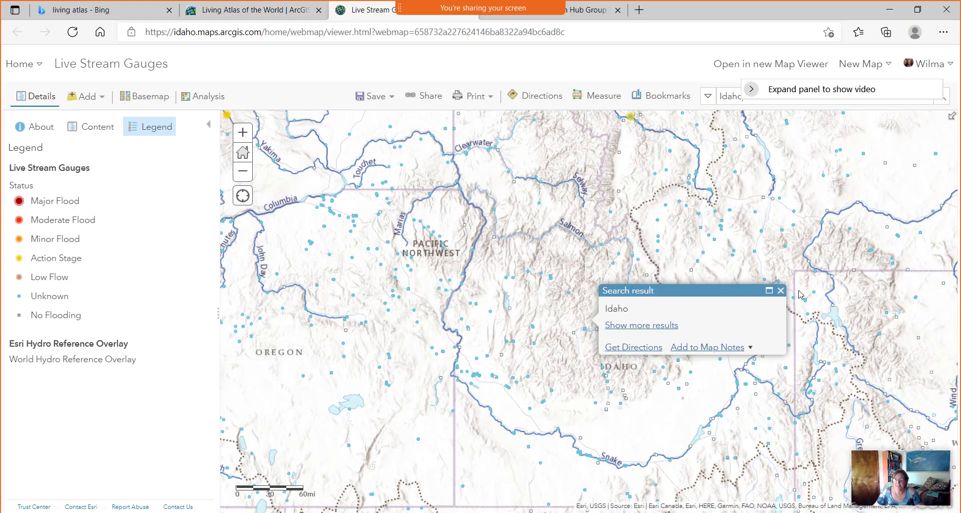
click(780, 292)
drag(319, 336, 264, 329)
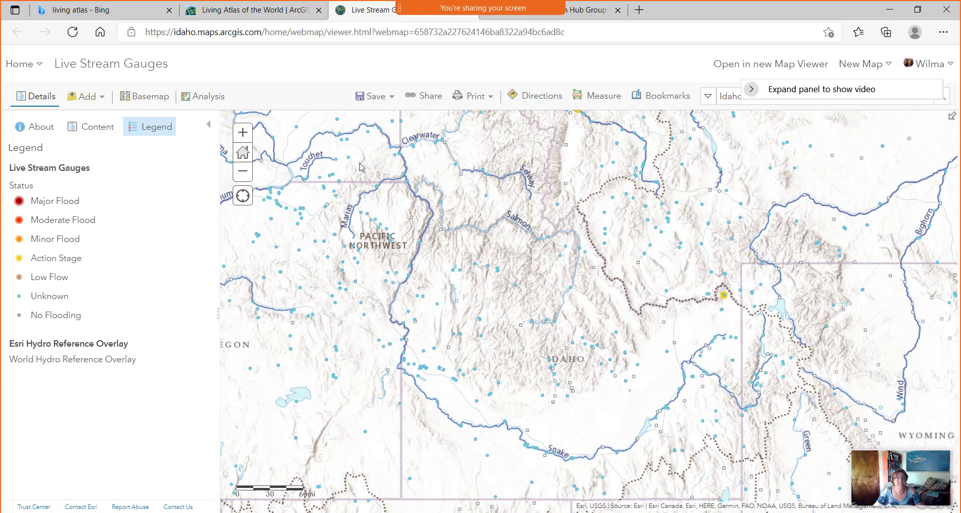
Save As a copy, dropping 'Copy' from the title and adding the tag temp.
click(386, 99)
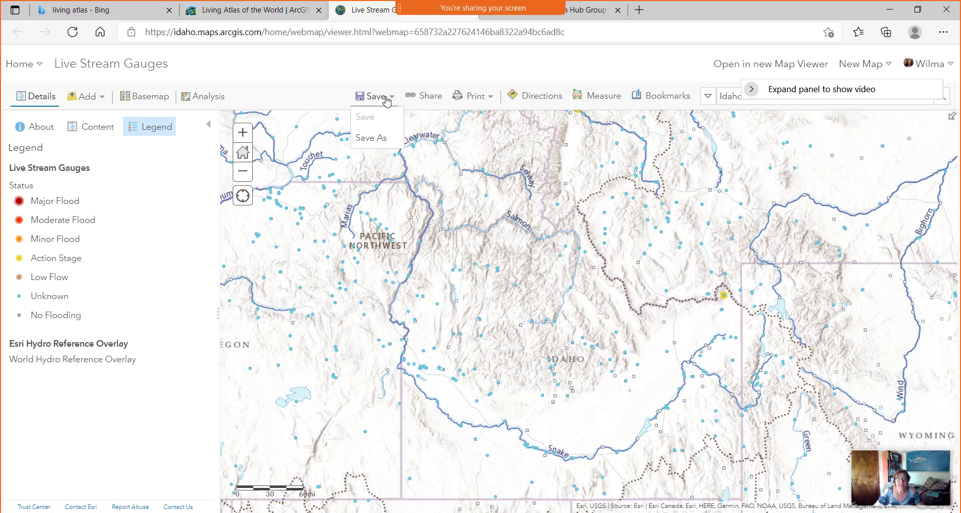
click(381, 141)
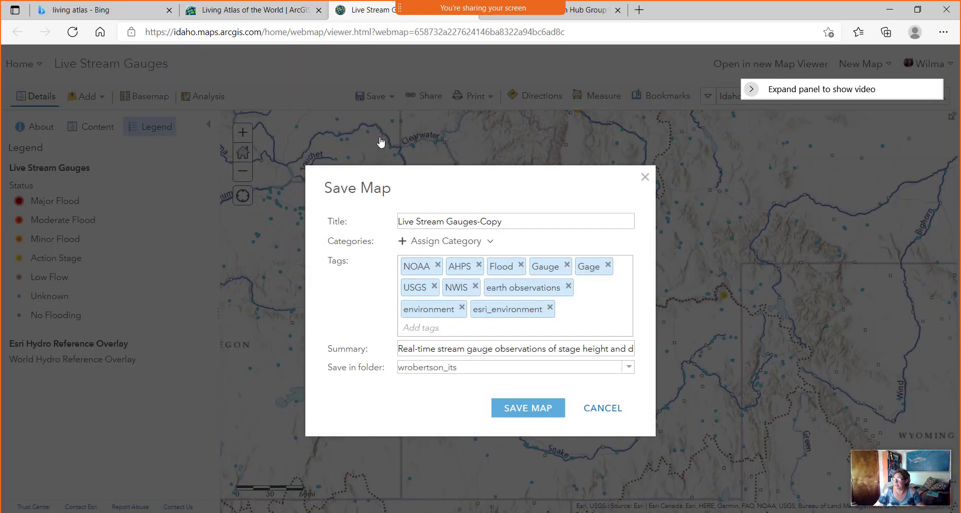
click(518, 222)
key(shift+Left)
key(shift+Left)
key(shift+Left)
key(shift+Left)
key(BackSpace)
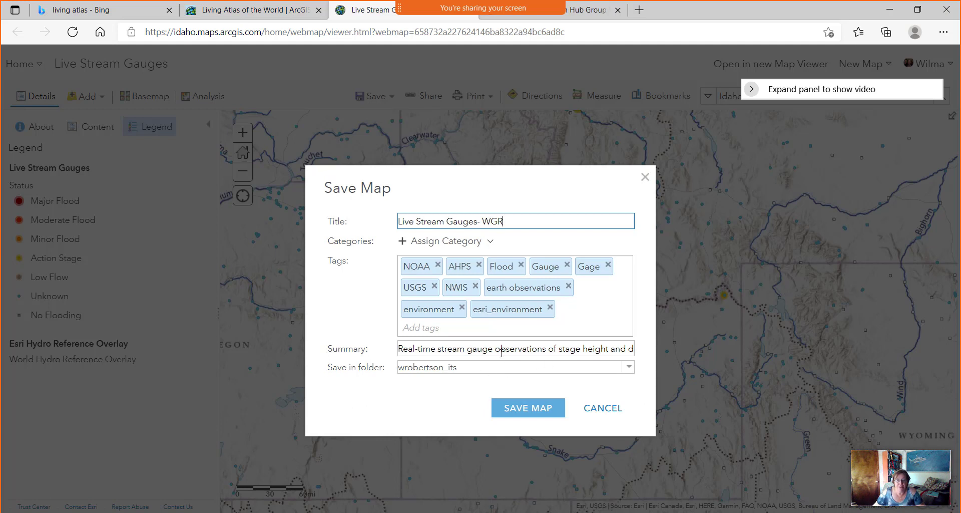
click(436, 330)
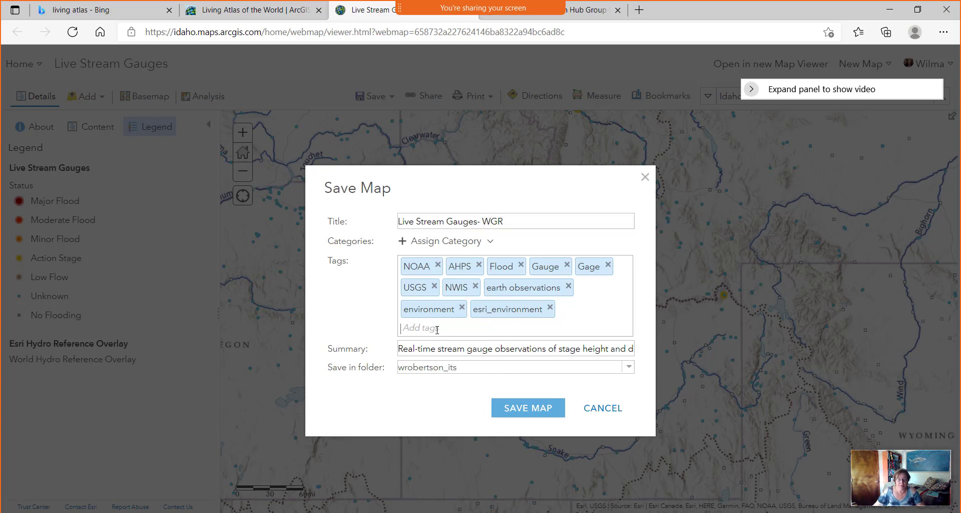
text(temp)
key(Return)
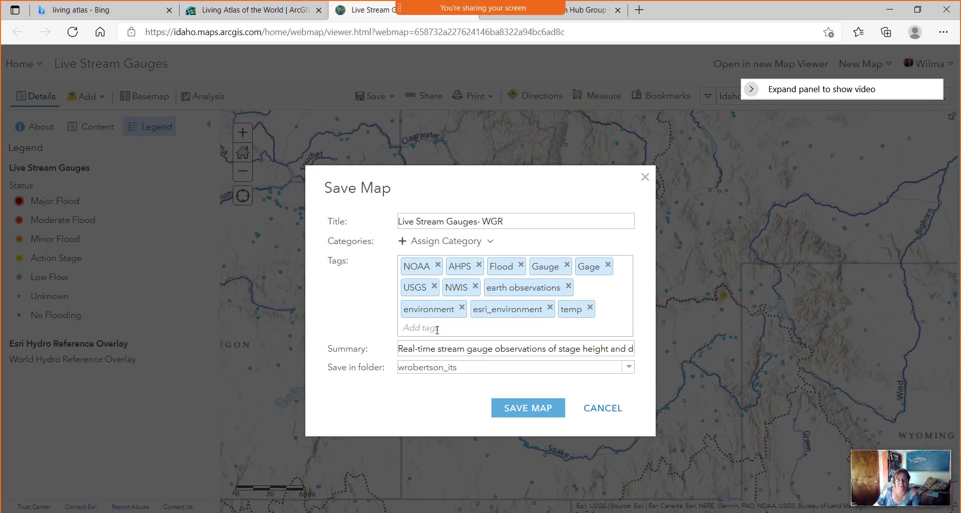
click(532, 410)
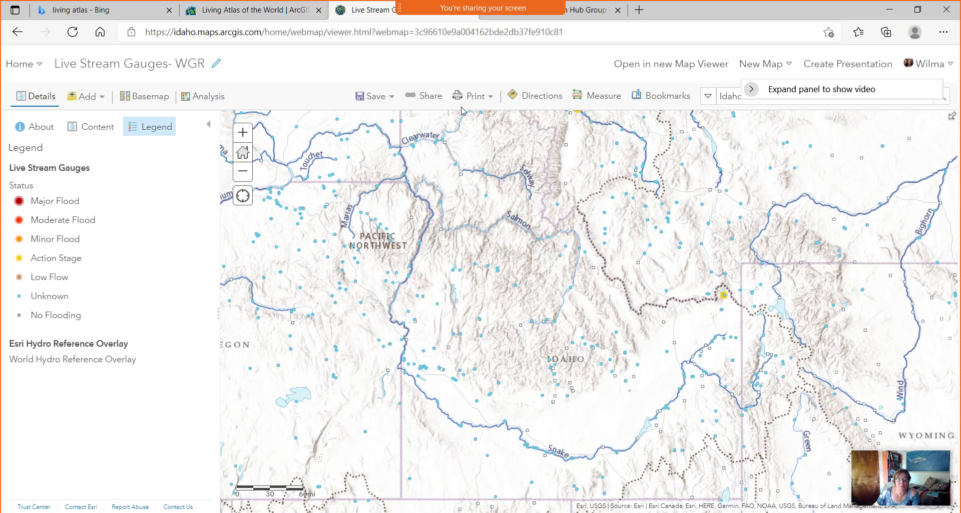
Share the map with the 'Getting Started with Hub Group WGR' group and confirm.
click(429, 96)
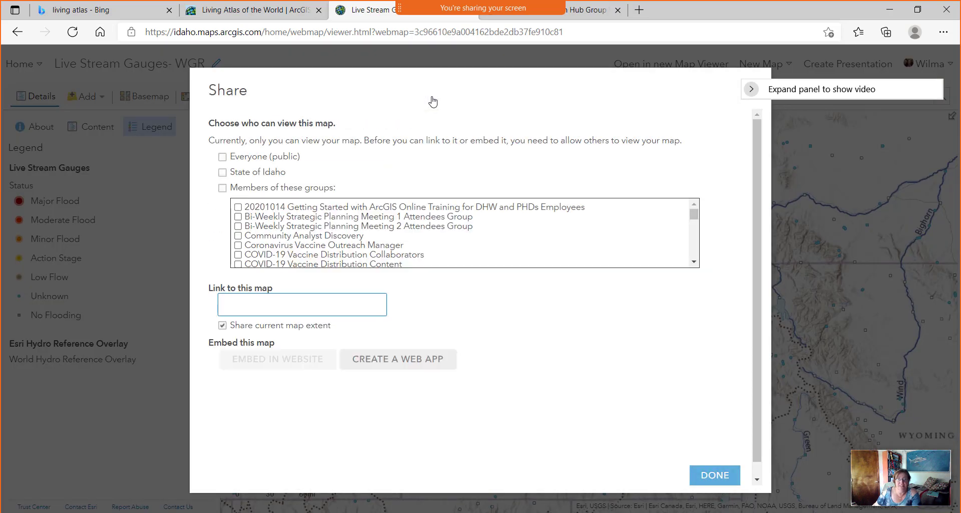
drag(452, 76, 463, 103)
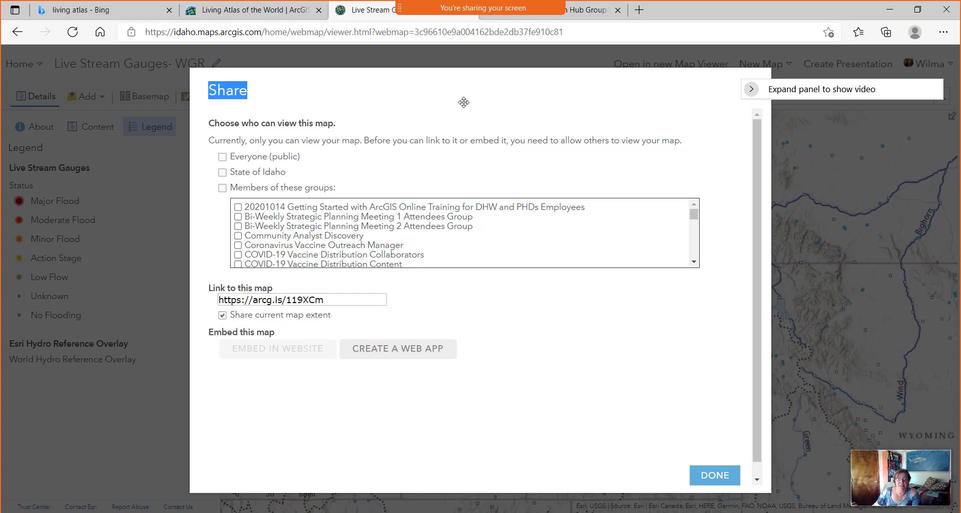
click(751, 89)
drag(793, 92, 812, 122)
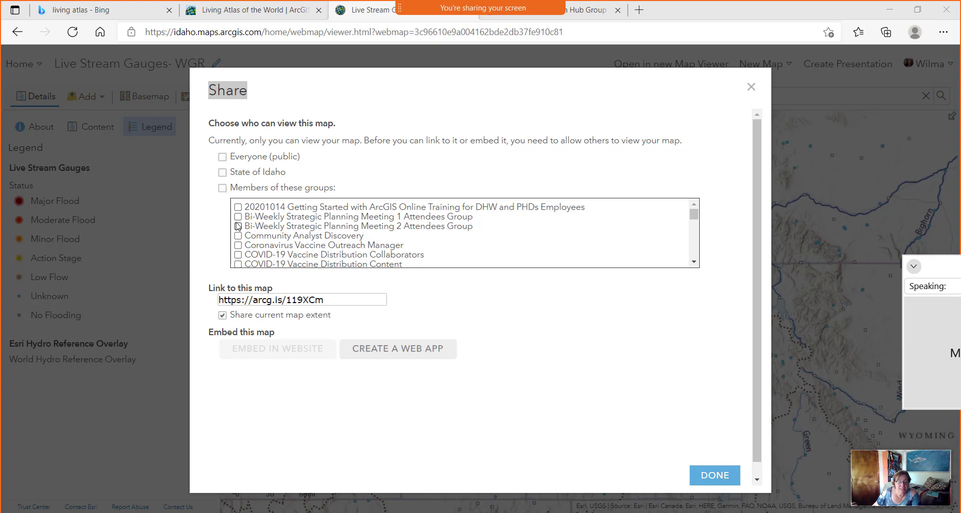
scroll(280, 236, down, 5)
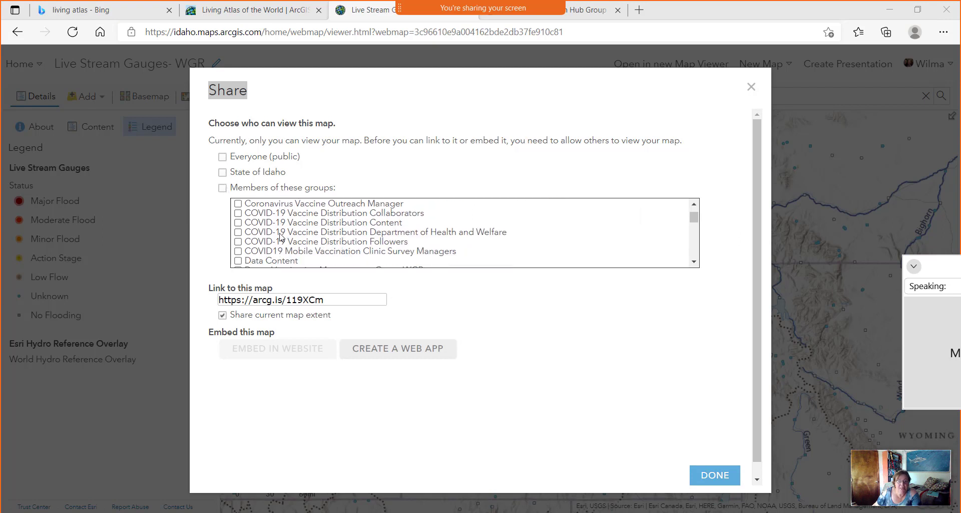
scroll(281, 236, down, 2)
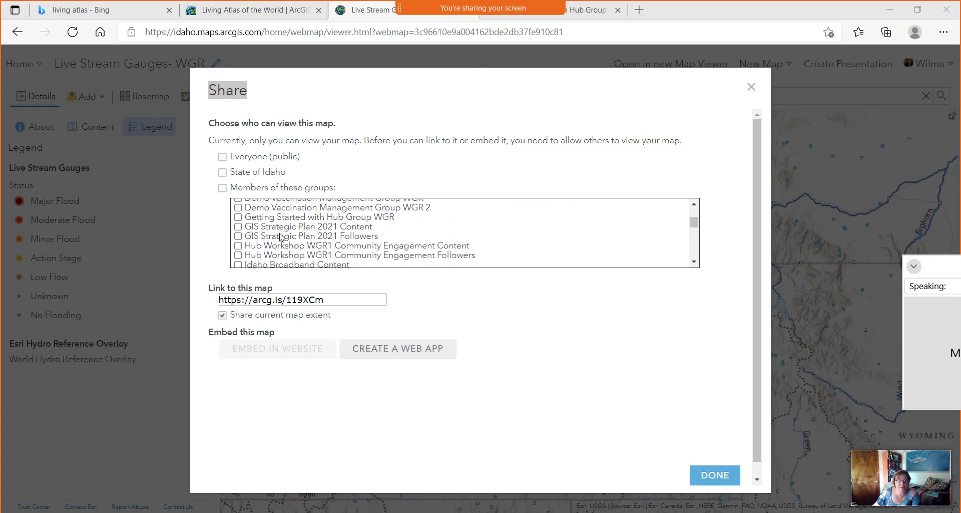
scroll(372, 244, down, 3)
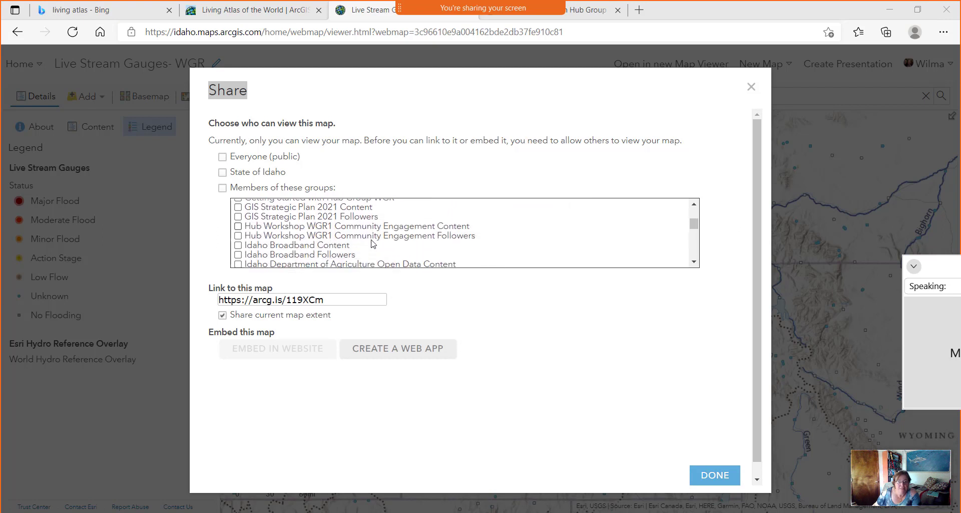
scroll(371, 244, up, 4)
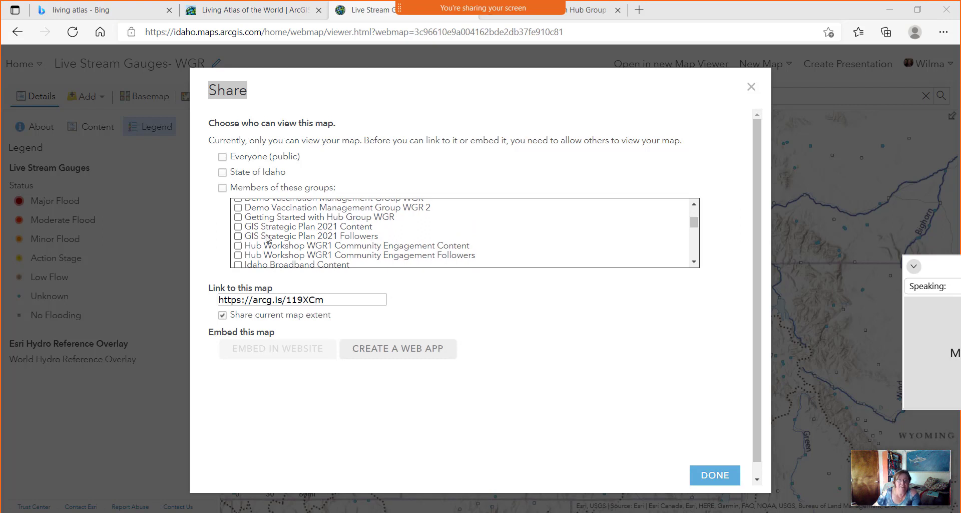
click(238, 218)
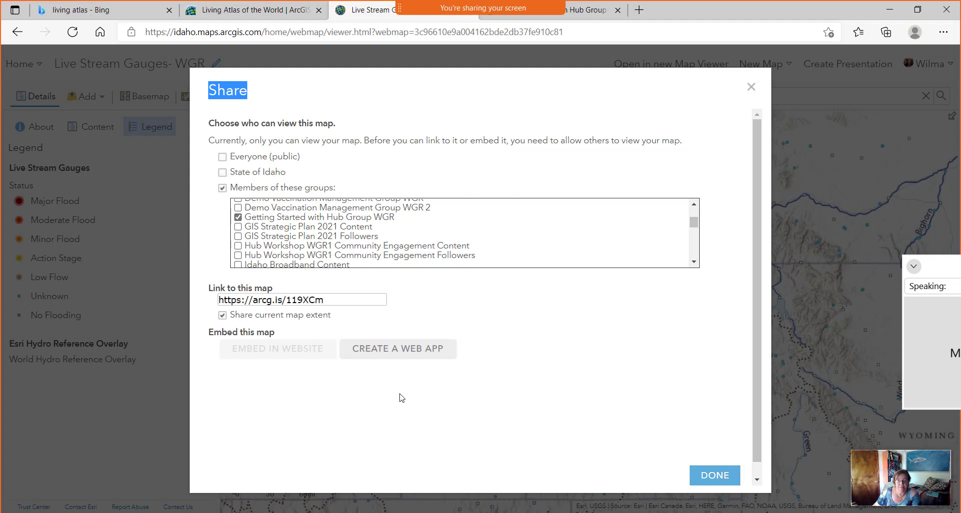
click(722, 476)
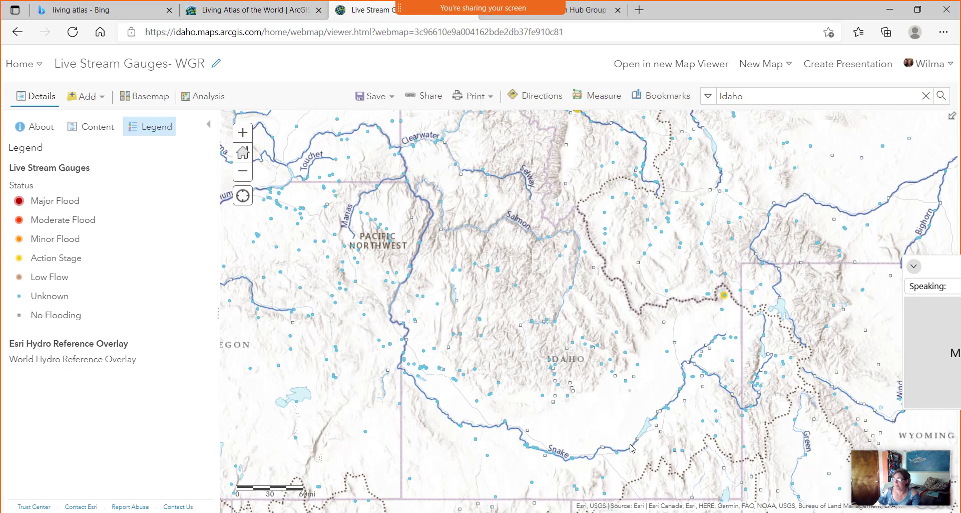
Create a web app from the map using the Media Map template and edit its title.
click(391, 102)
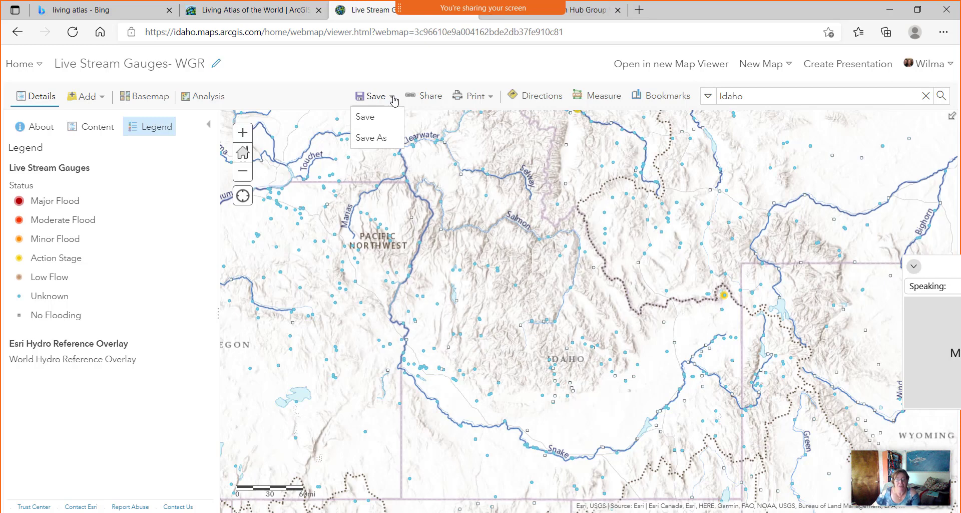
click(427, 97)
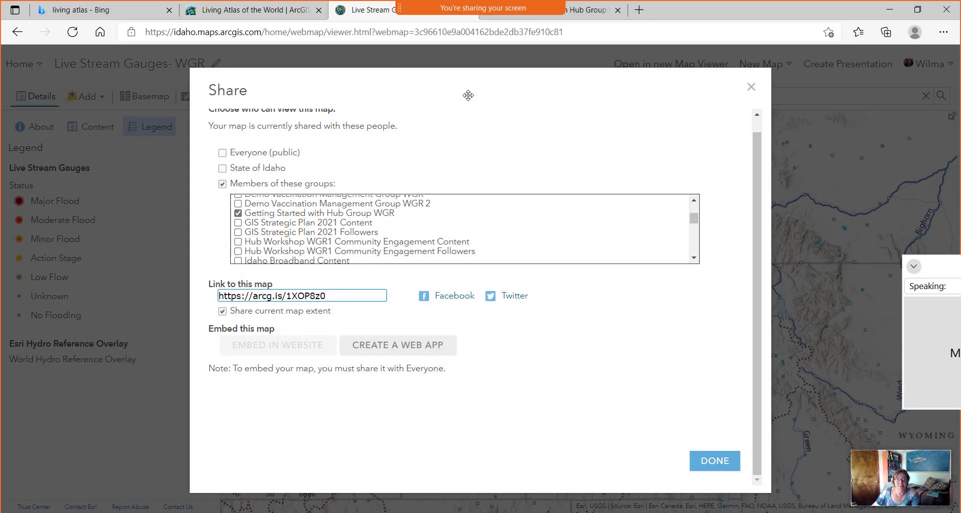
click(412, 347)
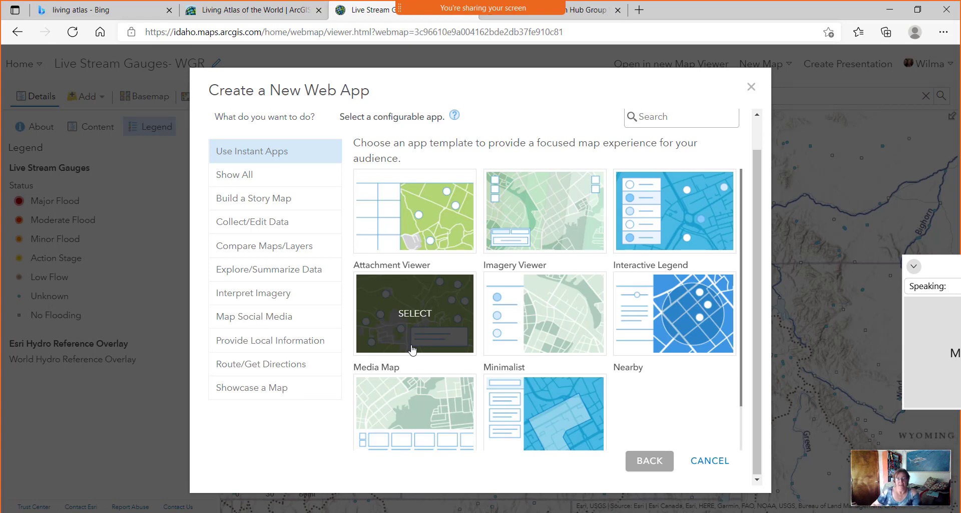
click(415, 313)
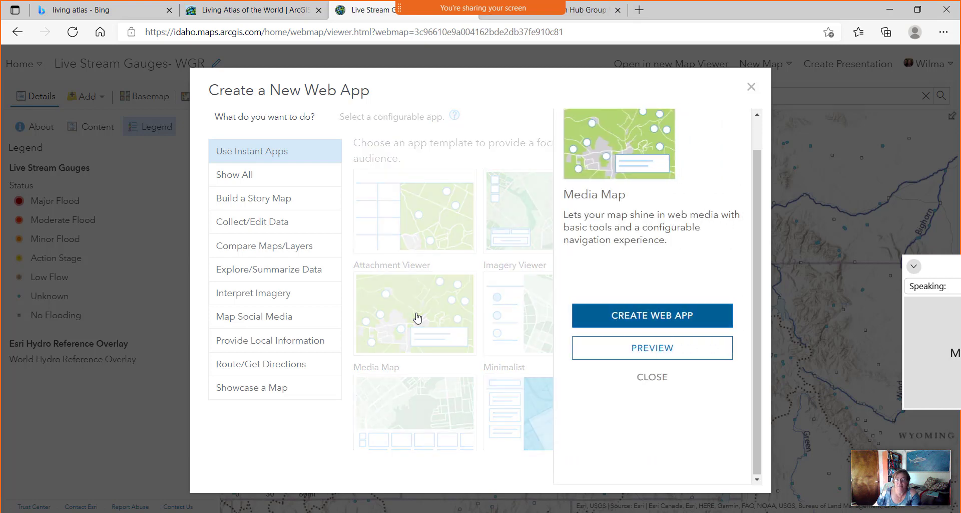
click(646, 316)
click(449, 146)
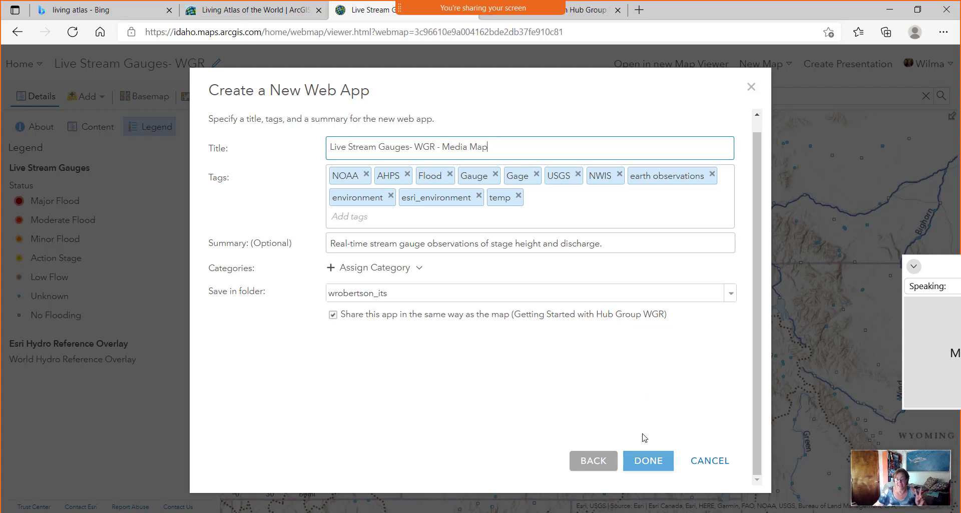
Create the Media Map app and dismiss the Instant Apps welcome tour.
click(653, 463)
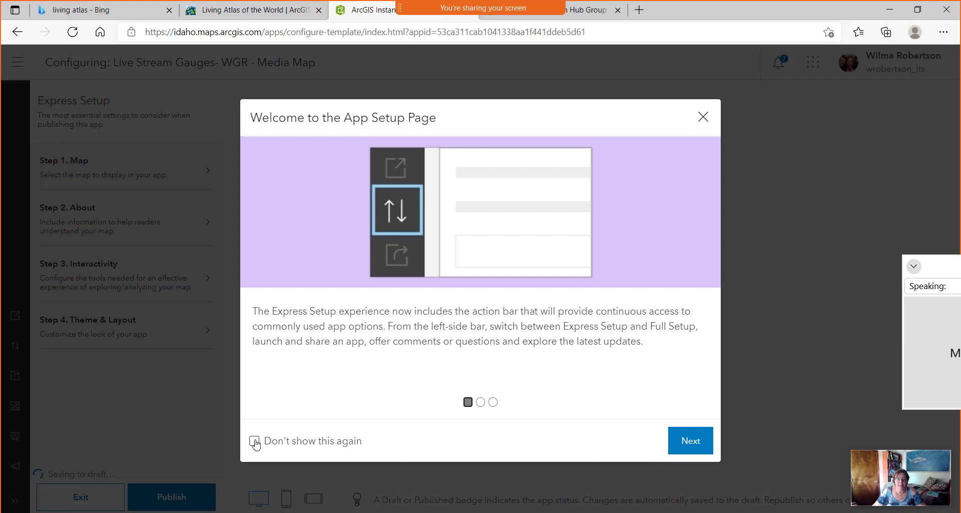
click(696, 444)
click(697, 445)
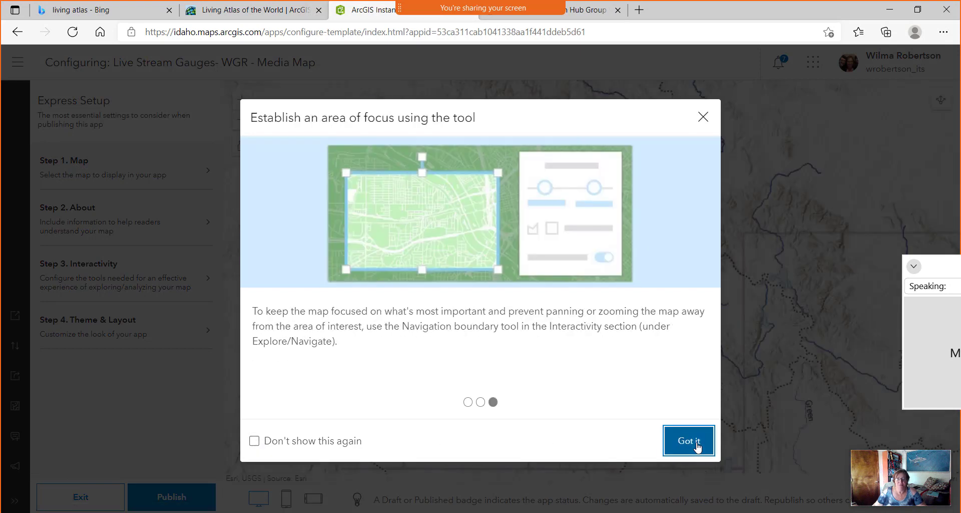
click(696, 444)
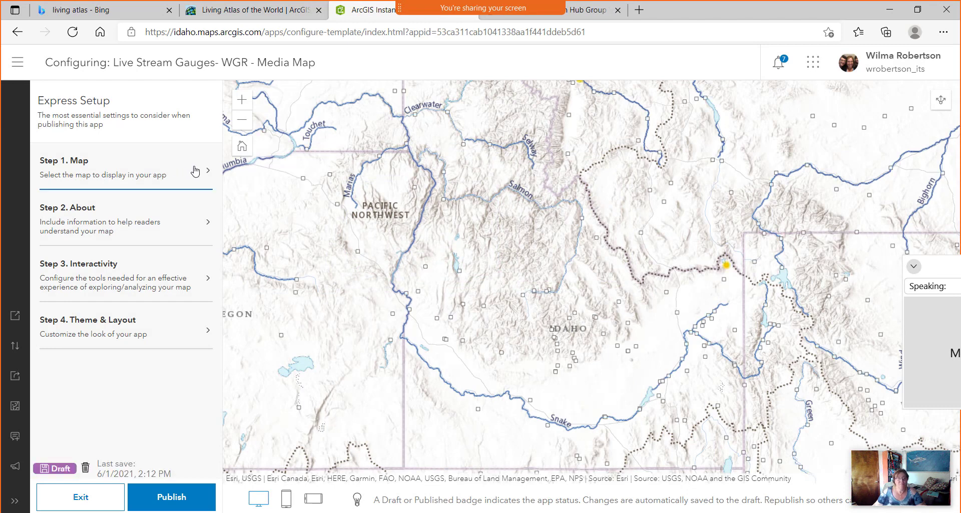
In the About step, turn on the legend and hover pop-ups.
click(160, 174)
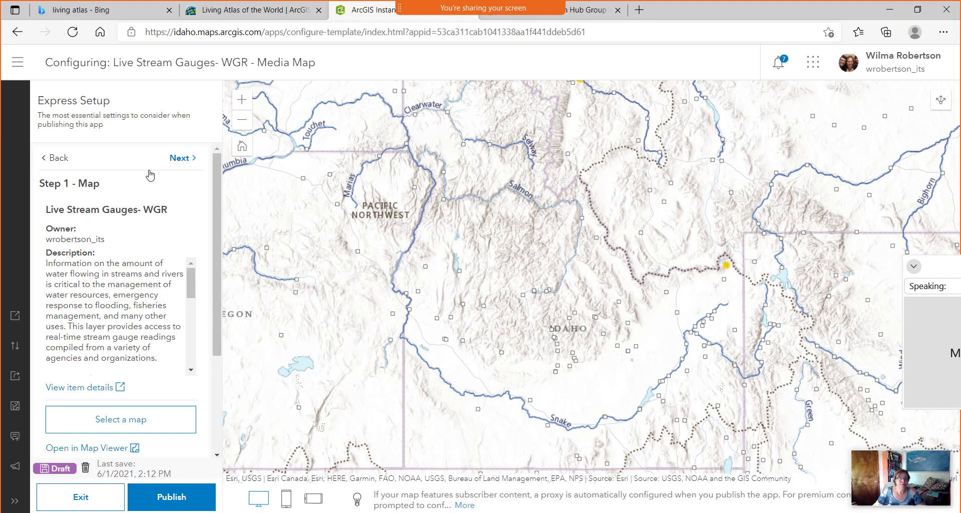
click(184, 160)
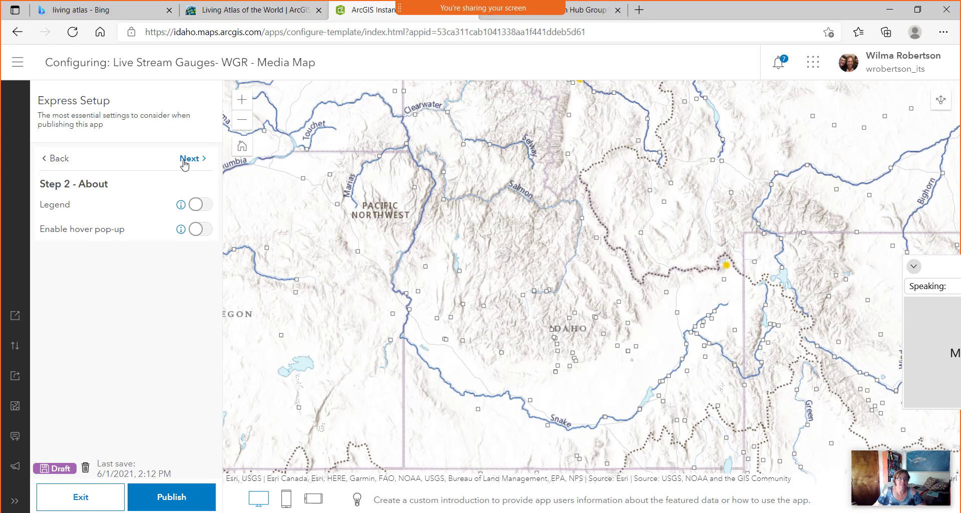
click(197, 205)
click(198, 229)
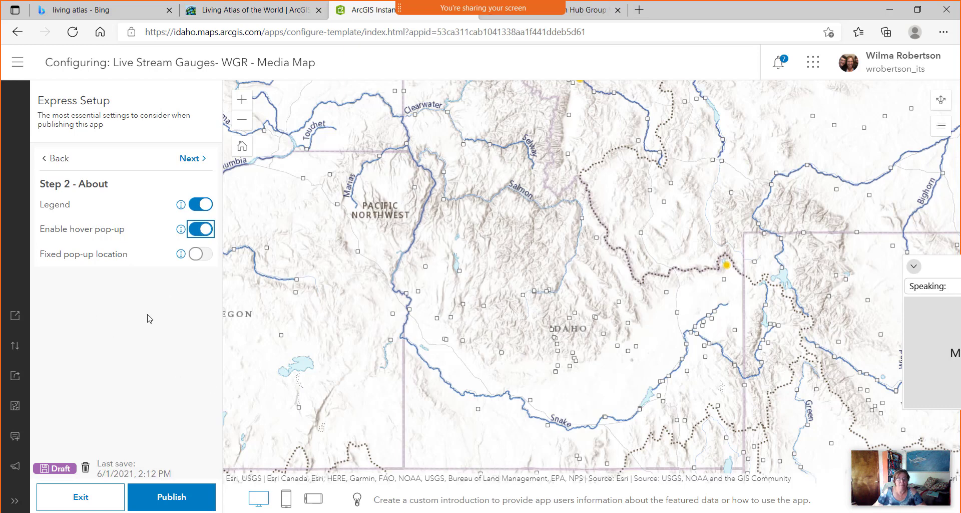
Enable Layer list and Search, disable Social Sharing, keep the Light theme, then Publish.
click(191, 160)
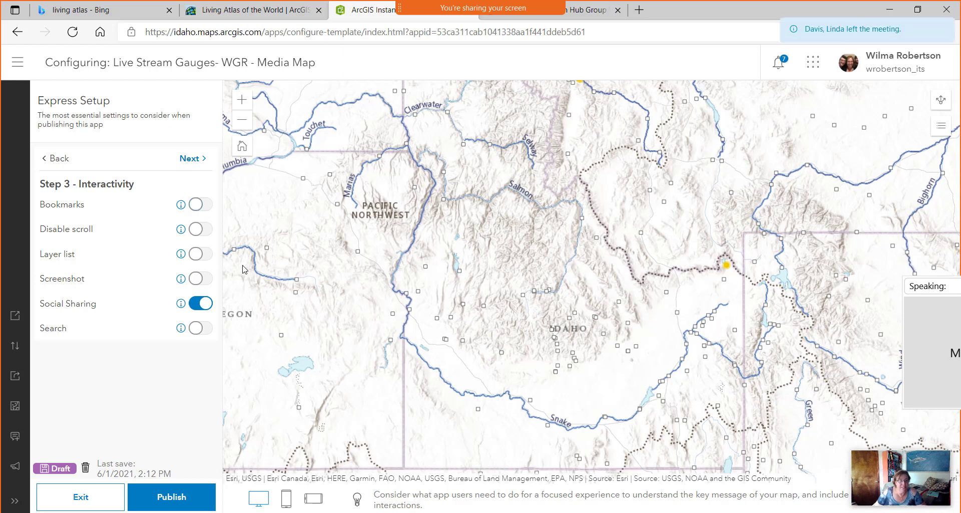
click(201, 254)
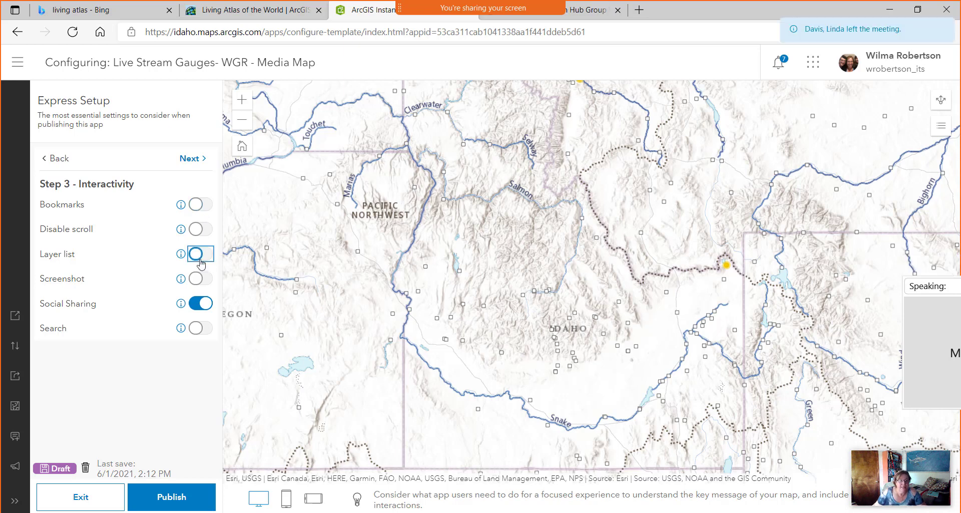
click(197, 327)
click(192, 302)
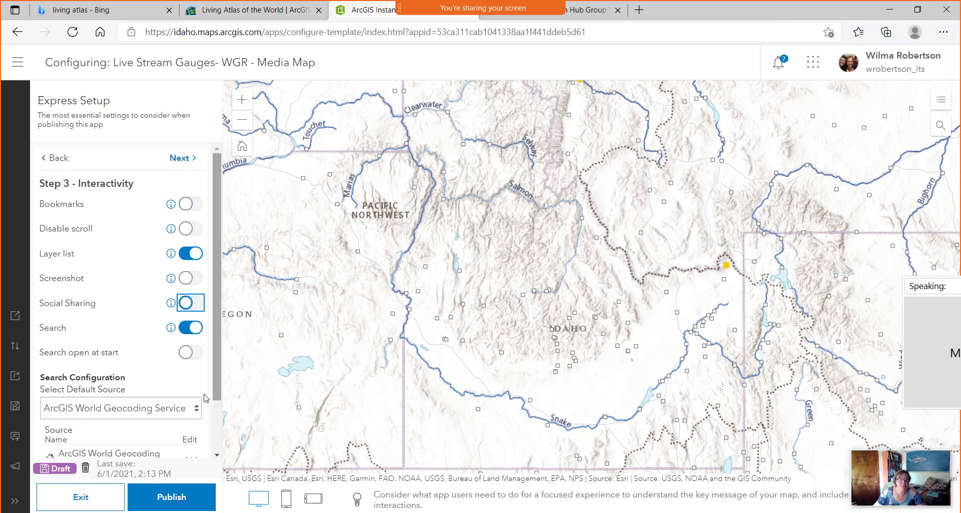
click(183, 157)
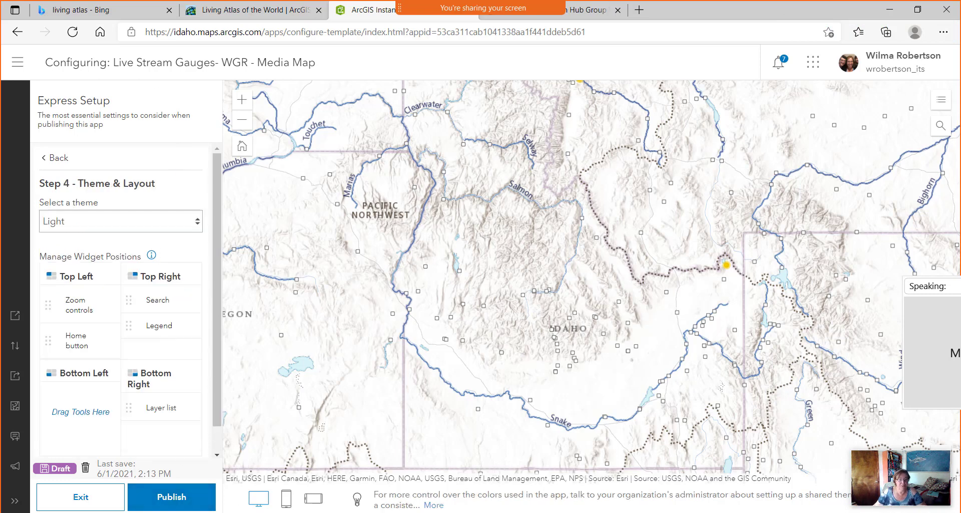
click(182, 504)
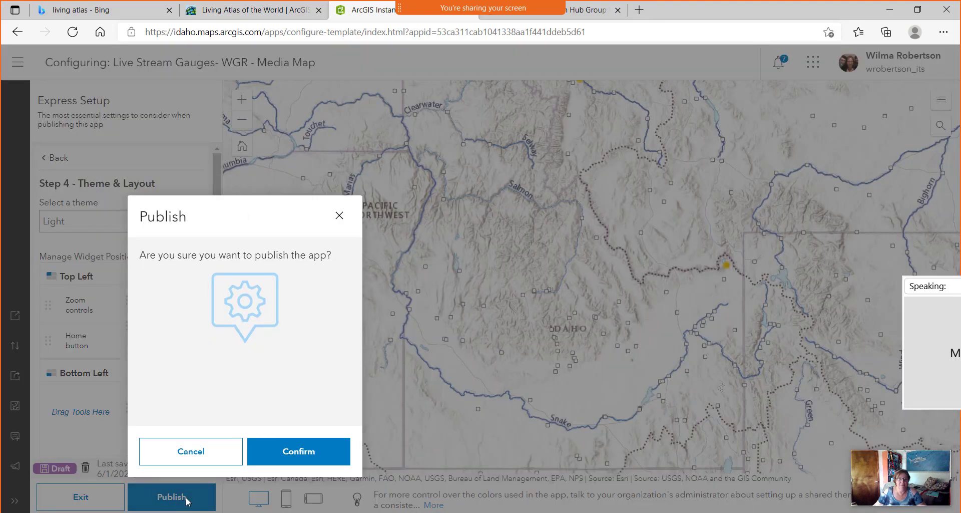
Confirm publishing, launch the live Media Map app, then return to the Living Atlas results.
click(305, 452)
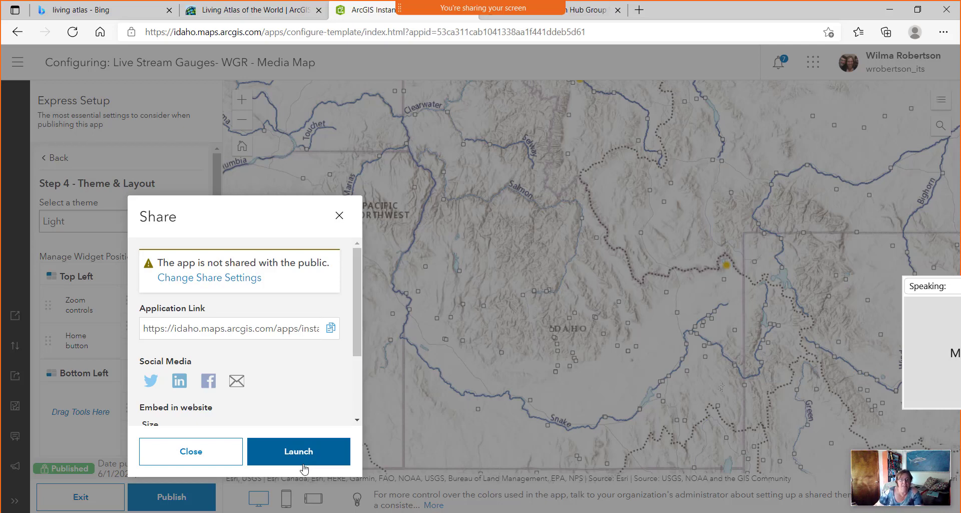
click(307, 456)
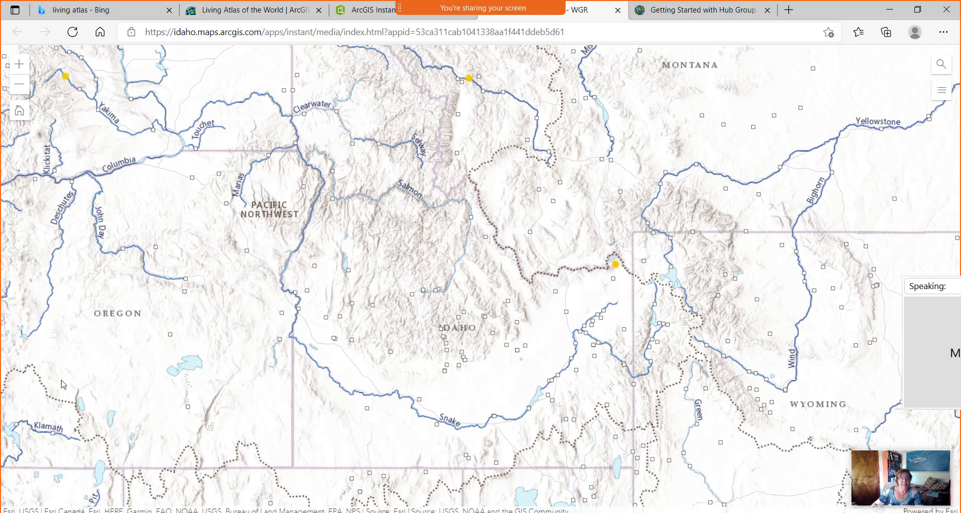
click(359, 10)
click(339, 215)
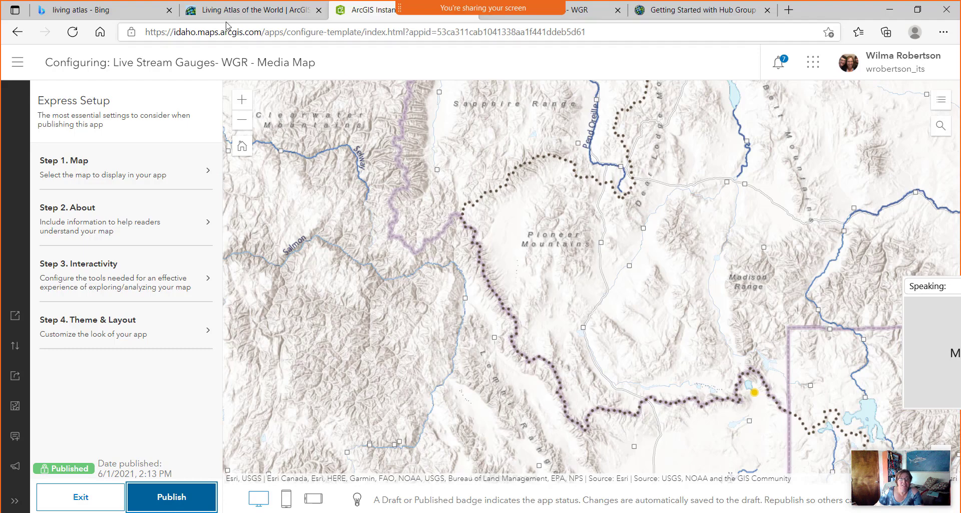
click(268, 11)
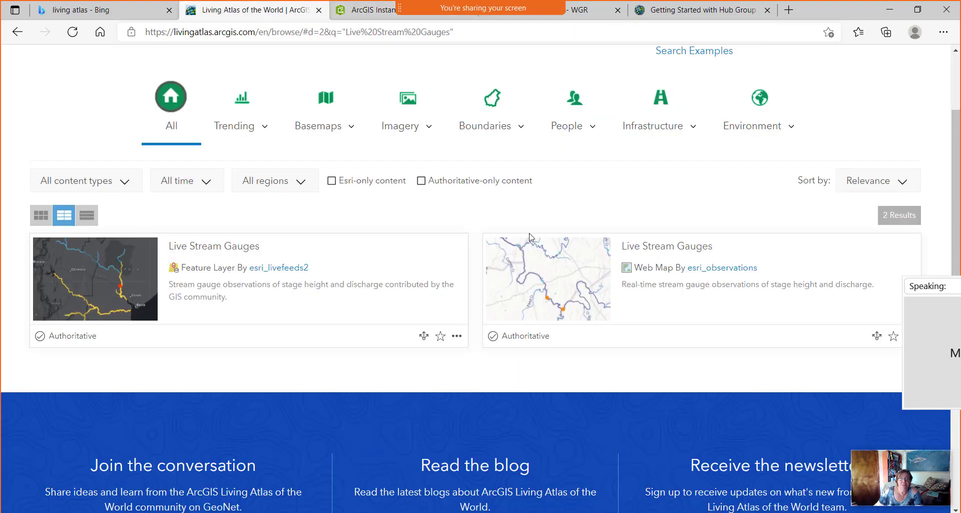
Close the Living Atlas tab, return to the Live Stream Gauges app configuration, and launch Hub from the app grid.
scroll(521, 193, up, 3)
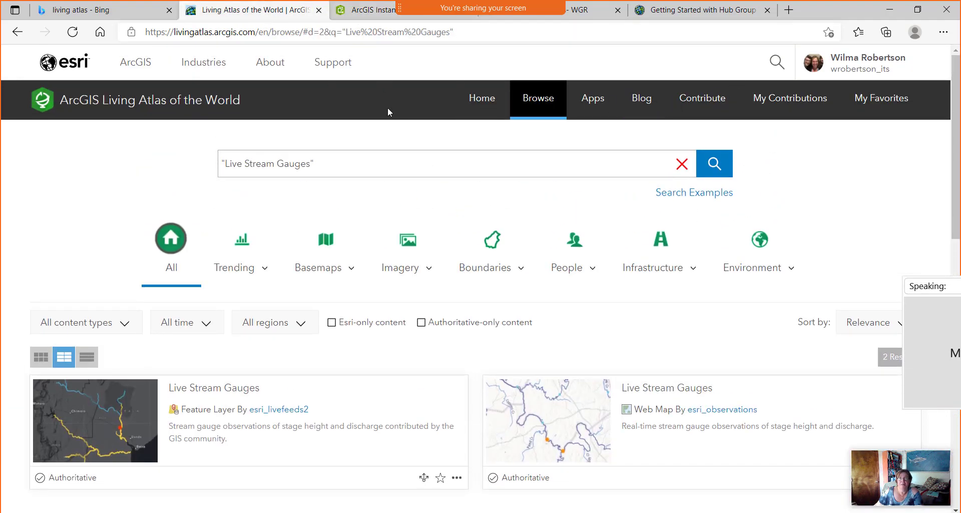
click(319, 10)
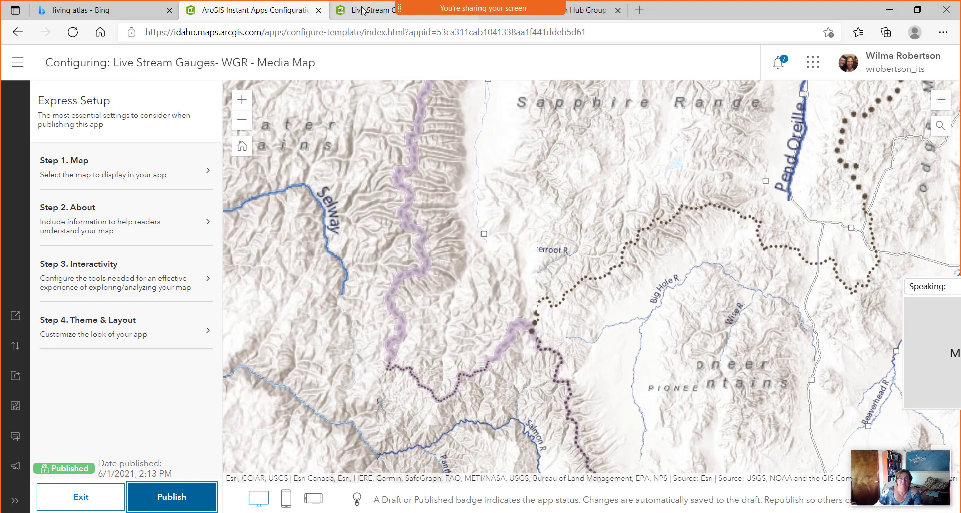
click(364, 10)
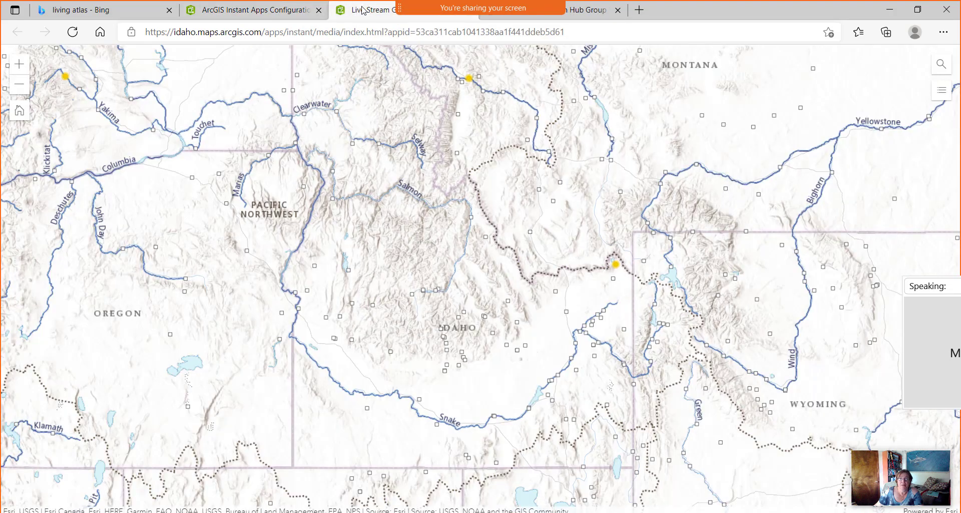
click(294, 15)
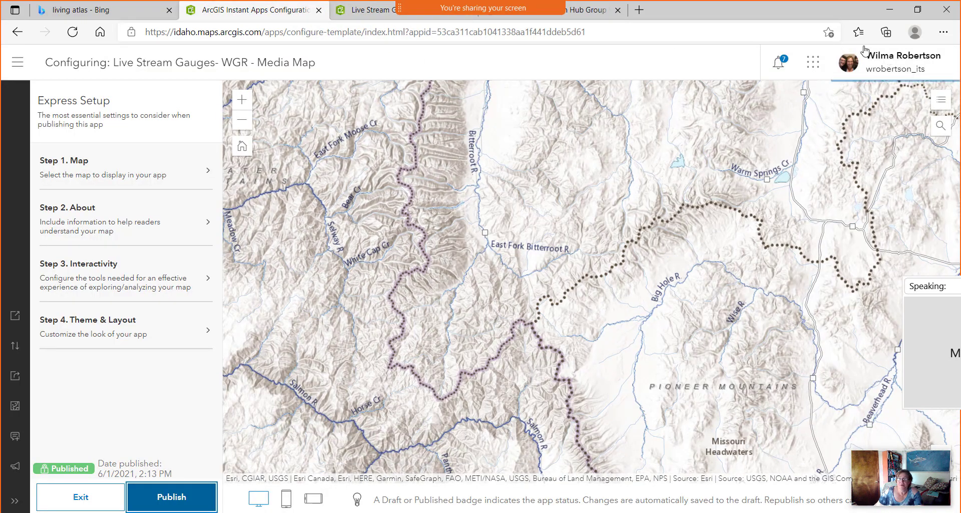
click(814, 64)
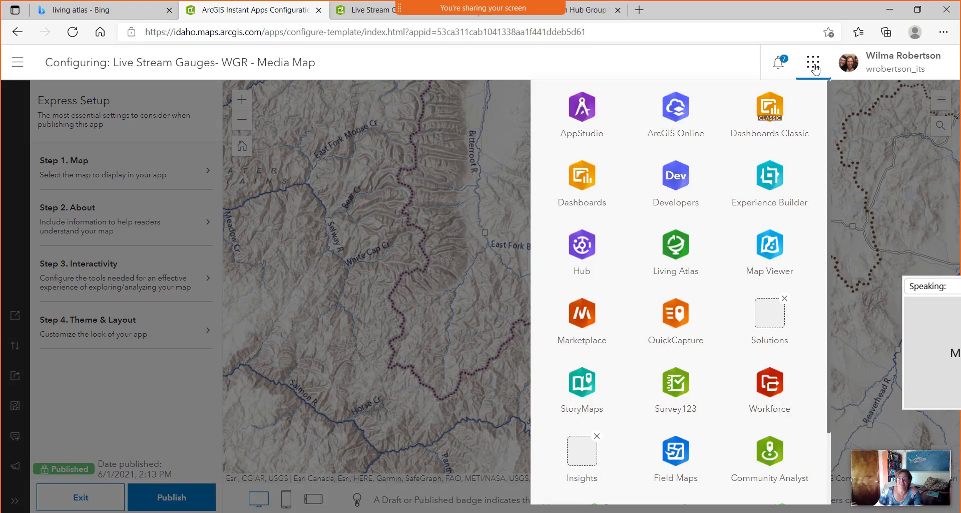
click(586, 258)
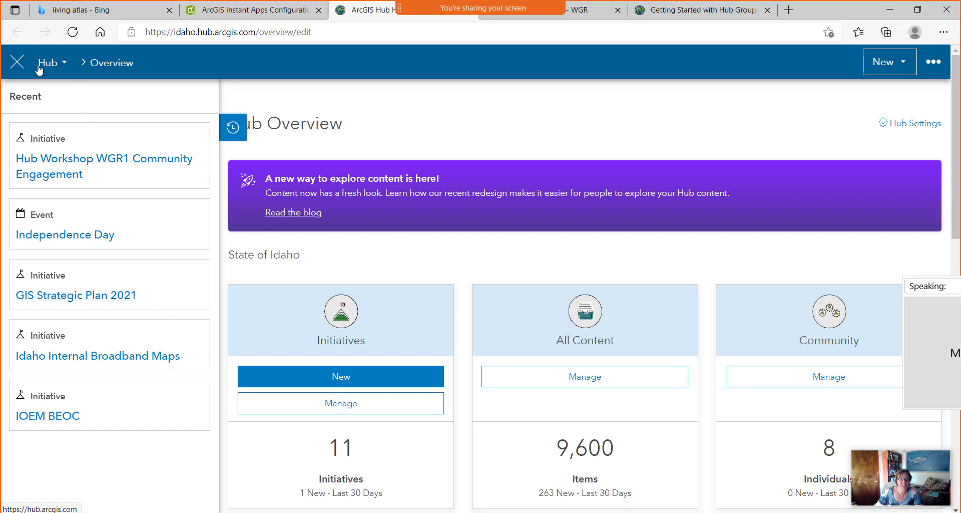
Browse the Initiatives list, then open the All Content library listing 9159 items.
click(64, 66)
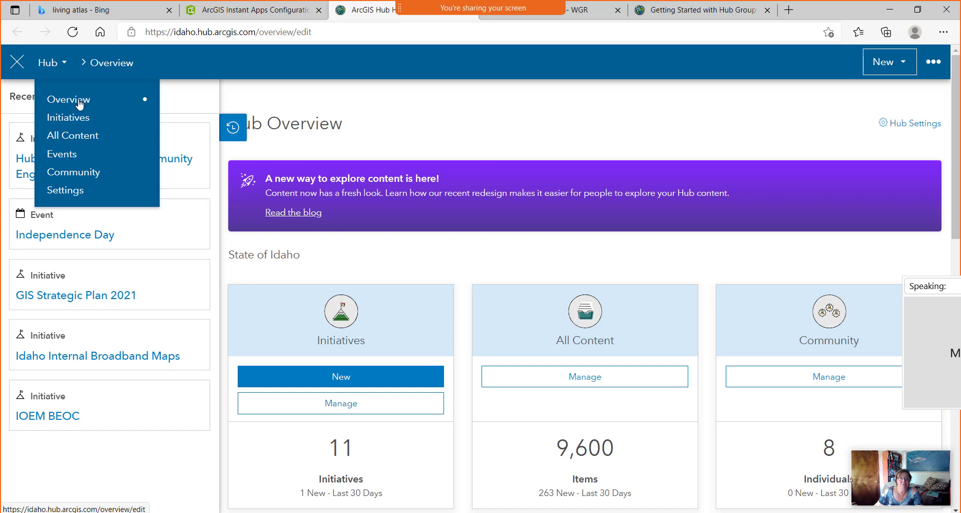
click(74, 123)
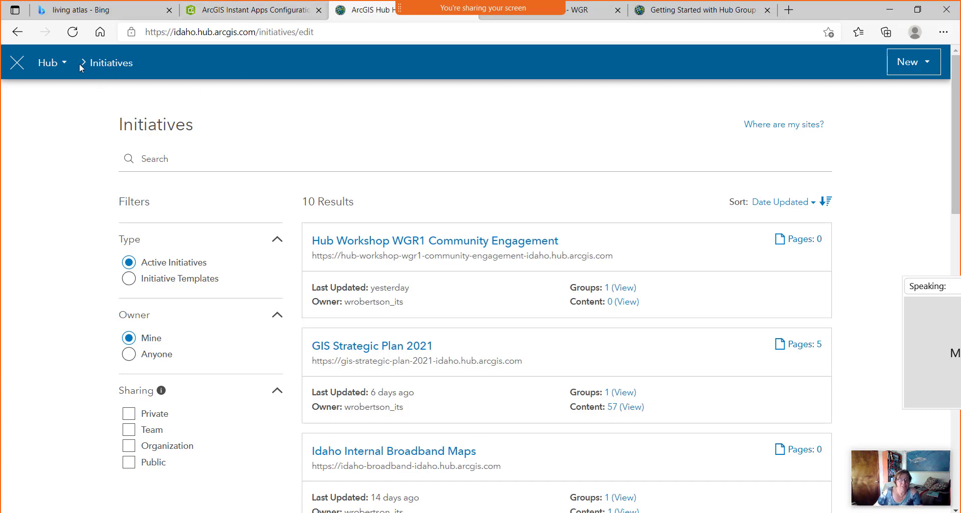
click(63, 67)
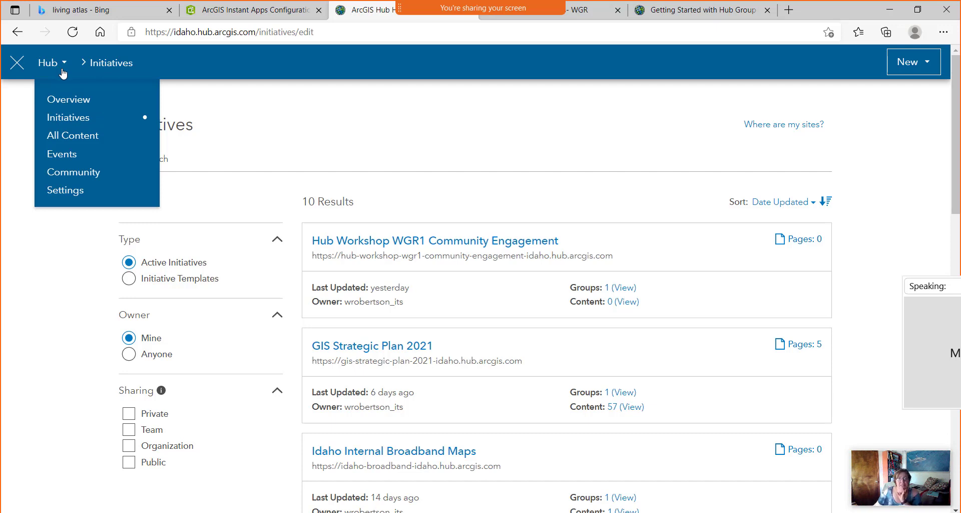
scroll(443, 313, down, 4)
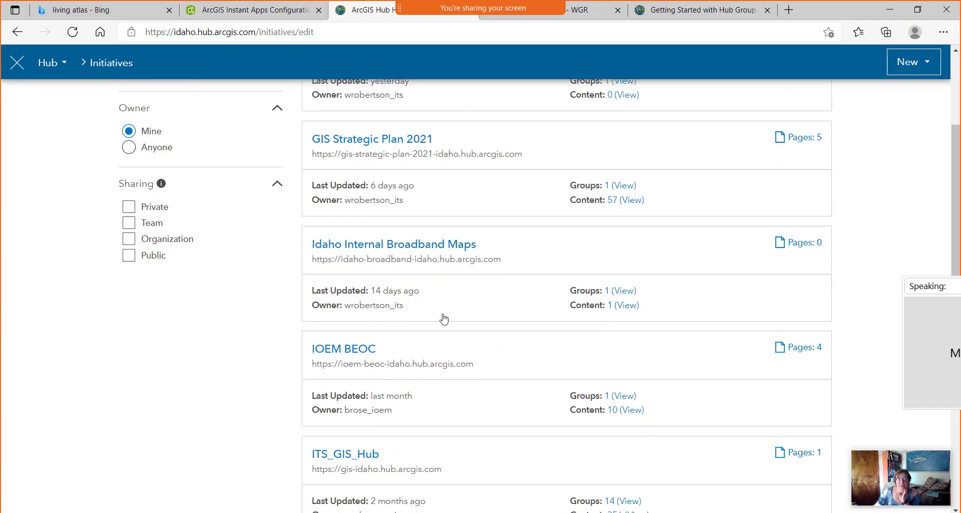
scroll(444, 319, down, 4)
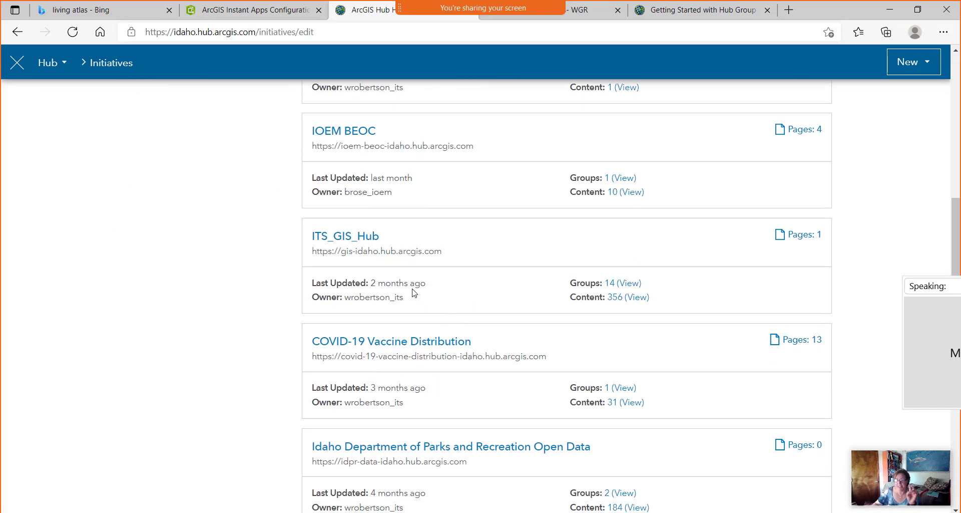
scroll(256, 249, up, 1)
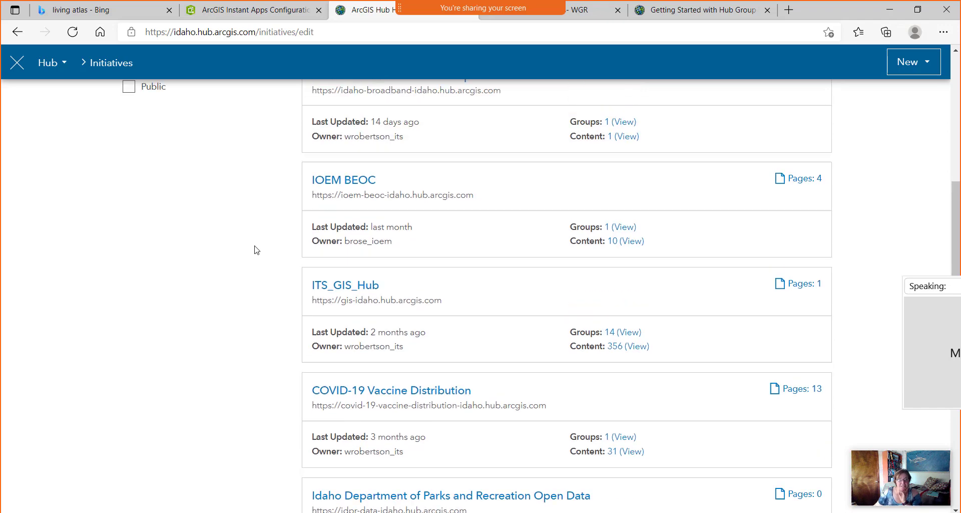
scroll(256, 249, up, 7)
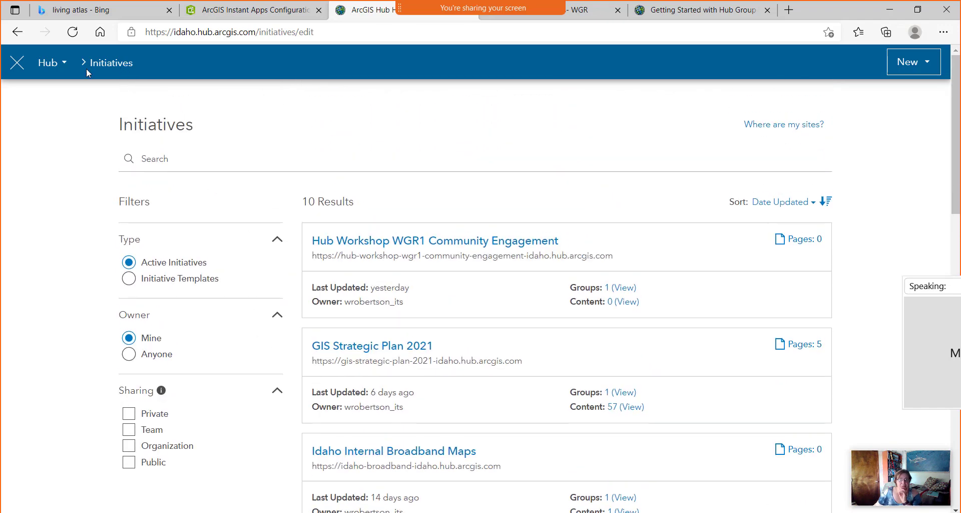
click(64, 64)
click(81, 141)
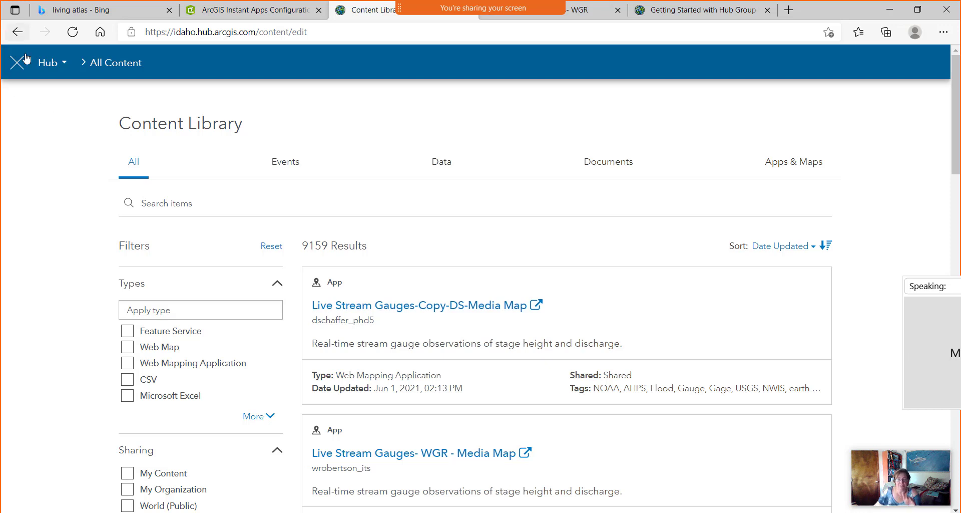
Visit the Events page and then the Community page.
click(58, 64)
click(69, 159)
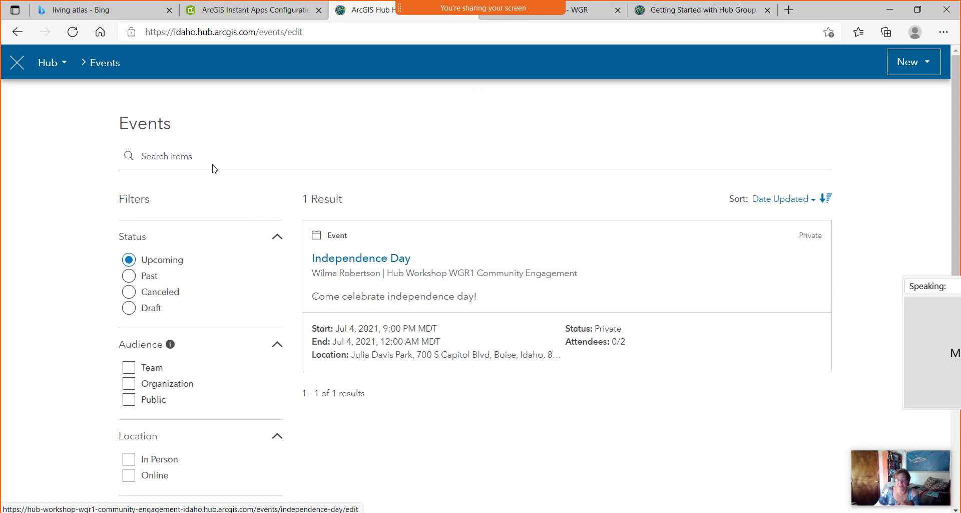
click(63, 67)
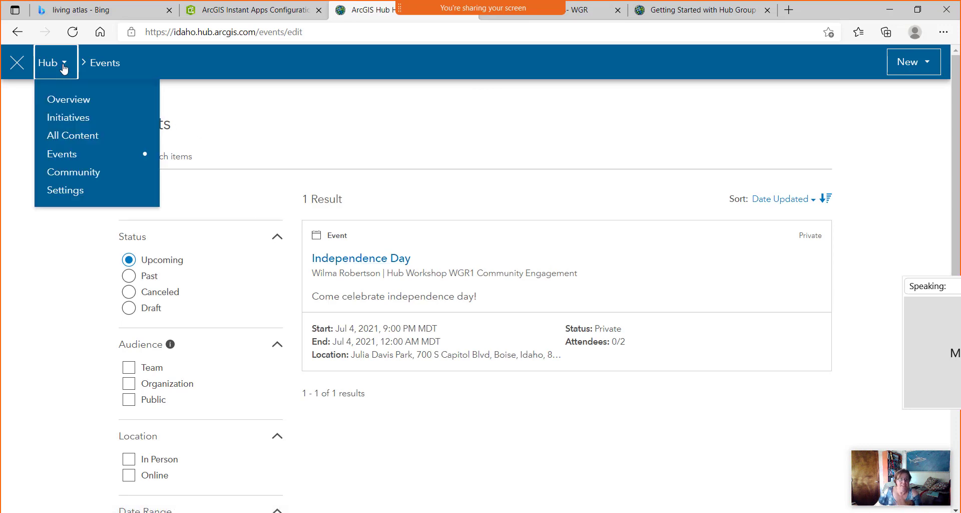
click(90, 175)
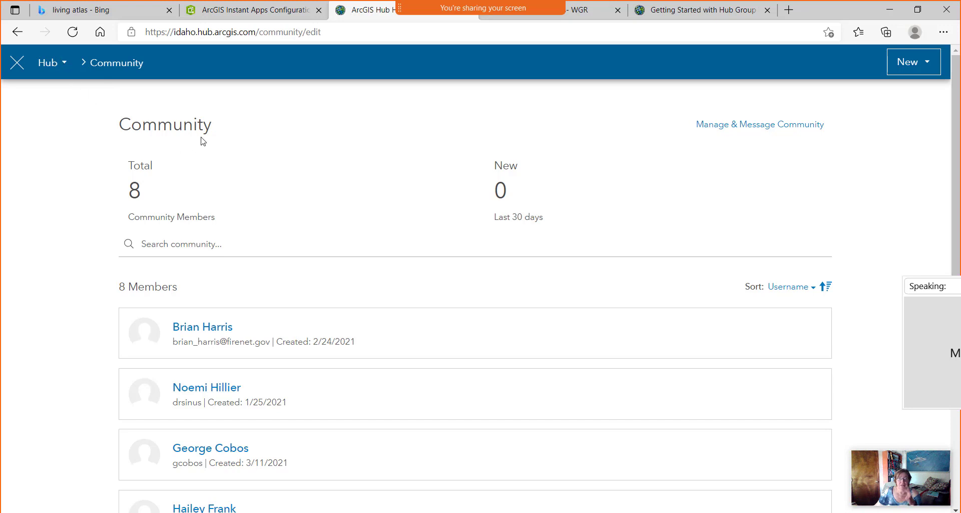
Show the New button's Initiative and Event choices.
click(65, 63)
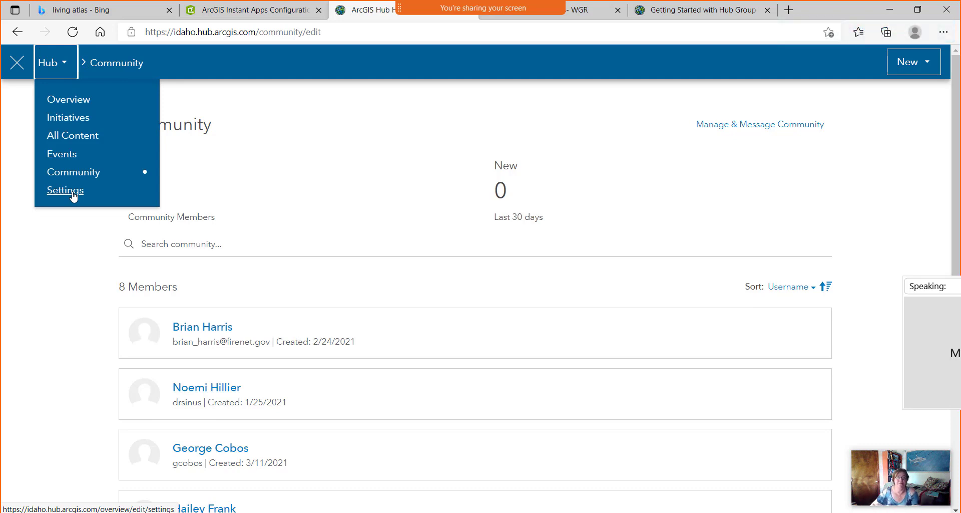
click(168, 57)
click(903, 62)
click(878, 75)
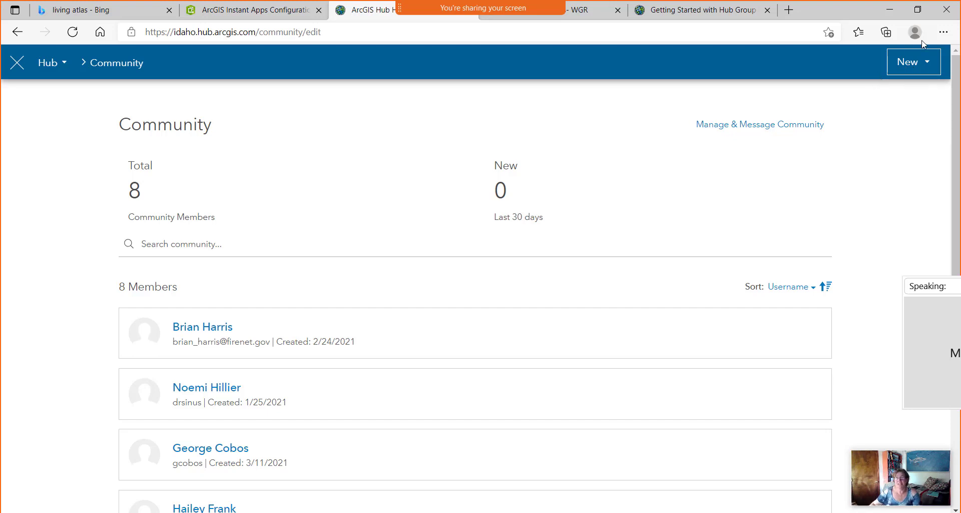
click(928, 64)
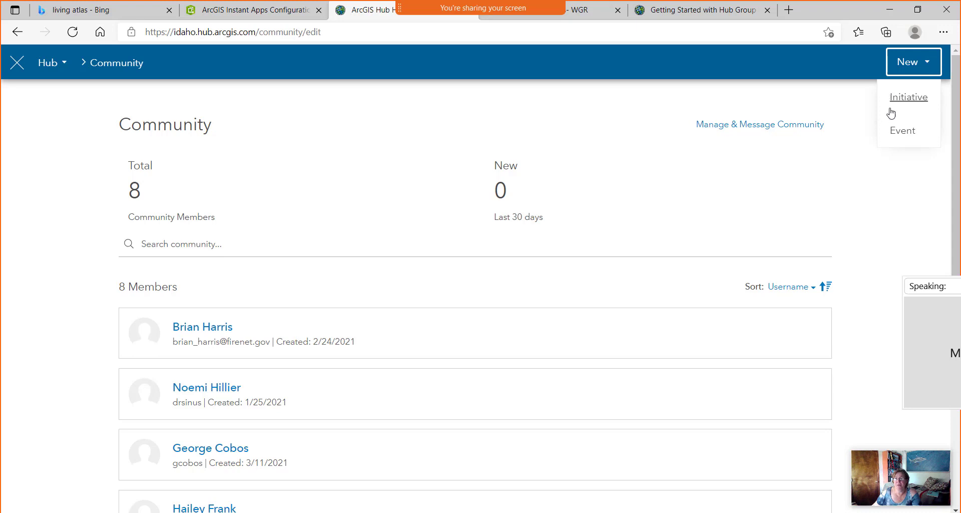
Create a new initiative named 'Hub Workshop WGR' and let it finish activating.
click(912, 97)
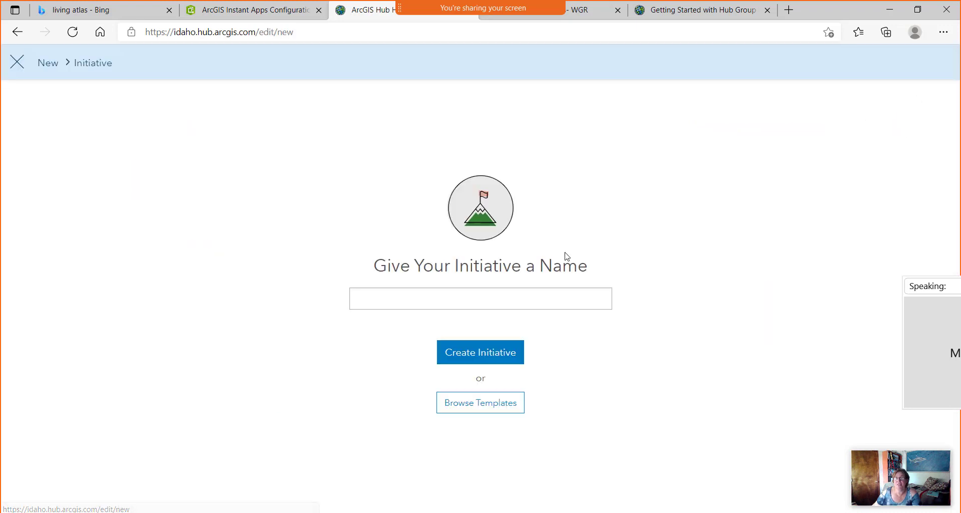
click(384, 300)
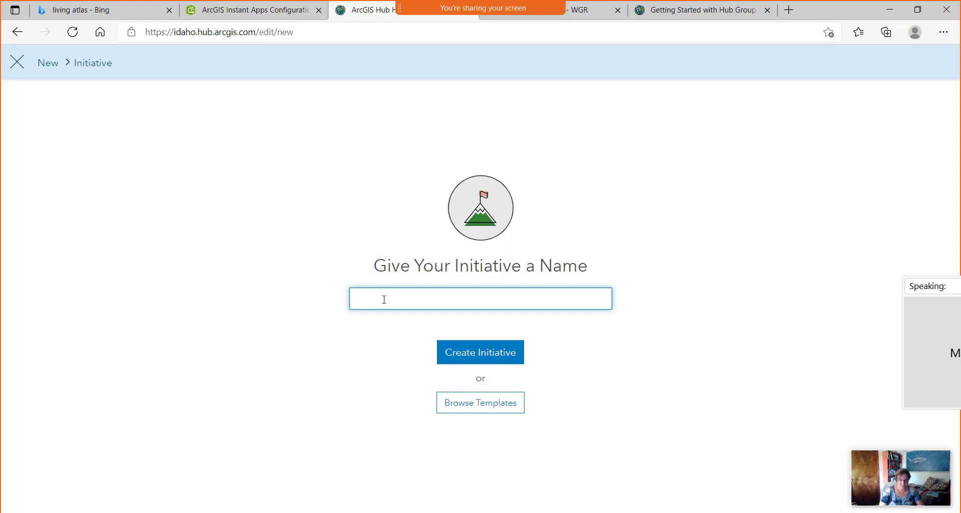
text(Hub Wo)
text(rk)
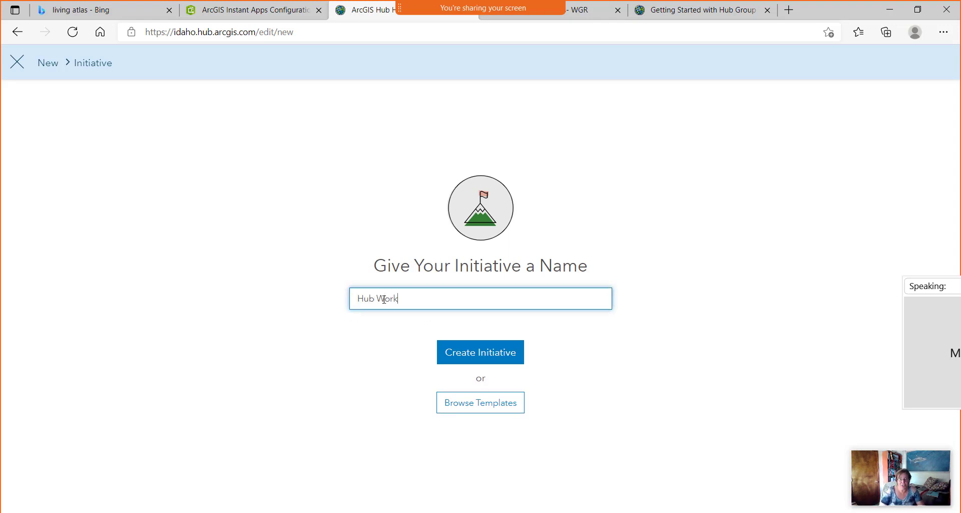
text(shop WGR)
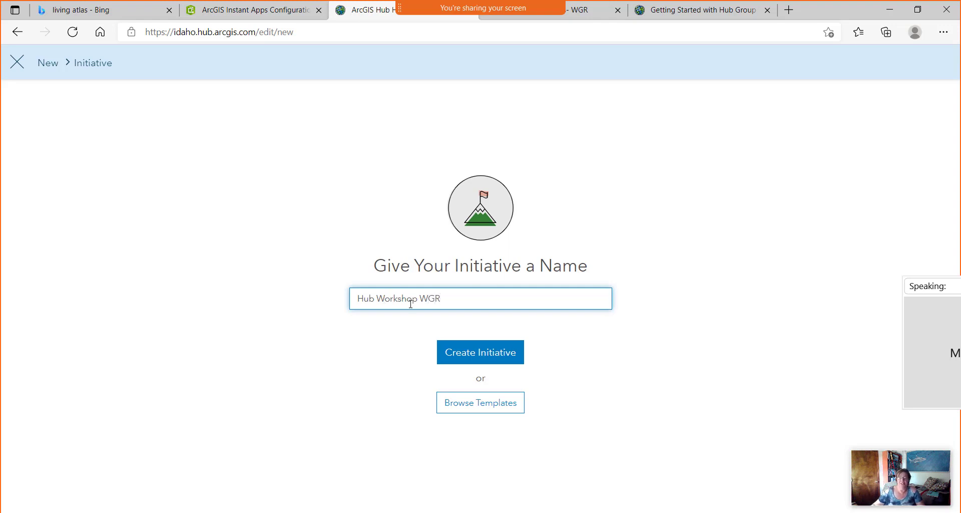
click(617, 360)
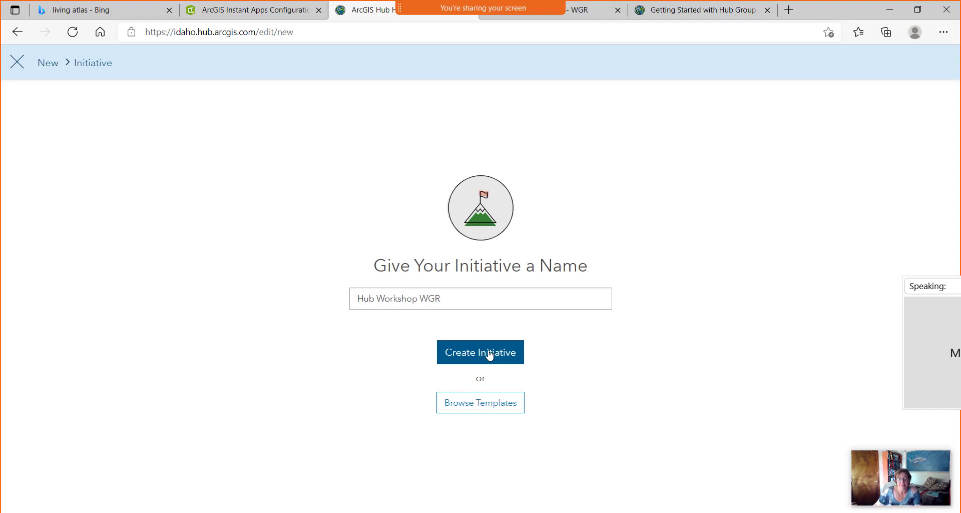
click(488, 355)
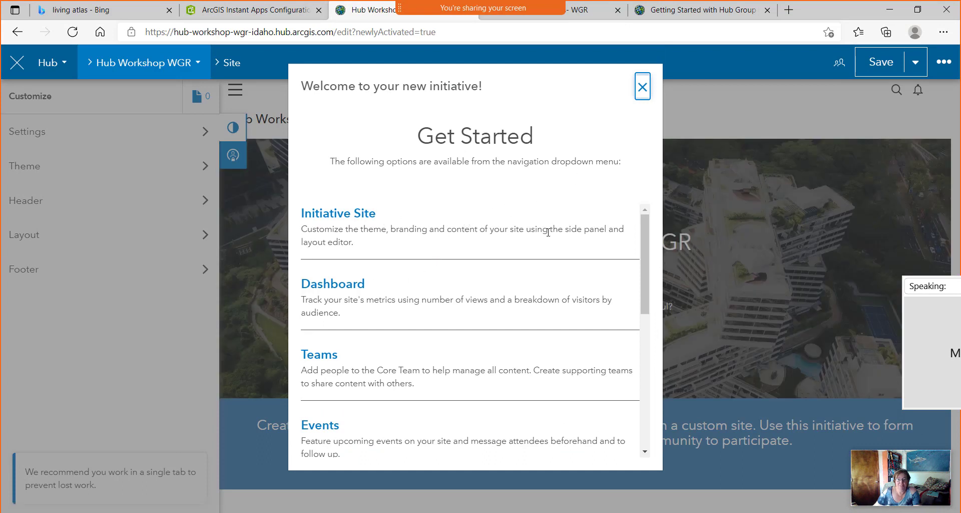
Close the Get Started welcome guide, peek at Settings, and return to the Customize categories.
scroll(536, 227, down, 7)
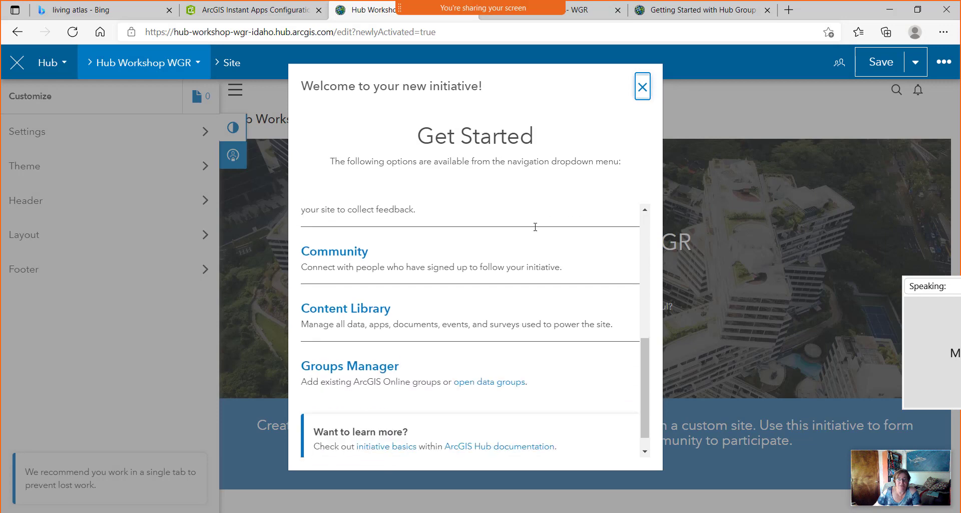
click(643, 89)
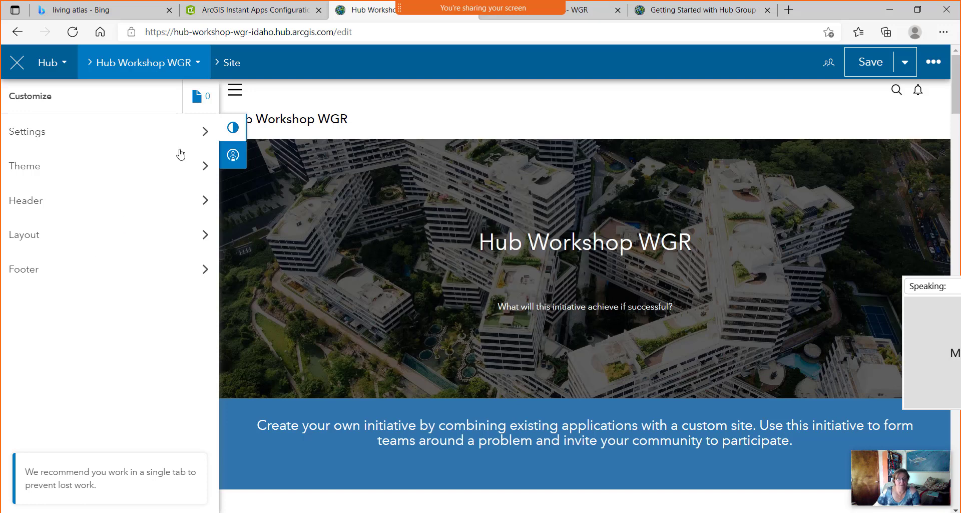
click(204, 132)
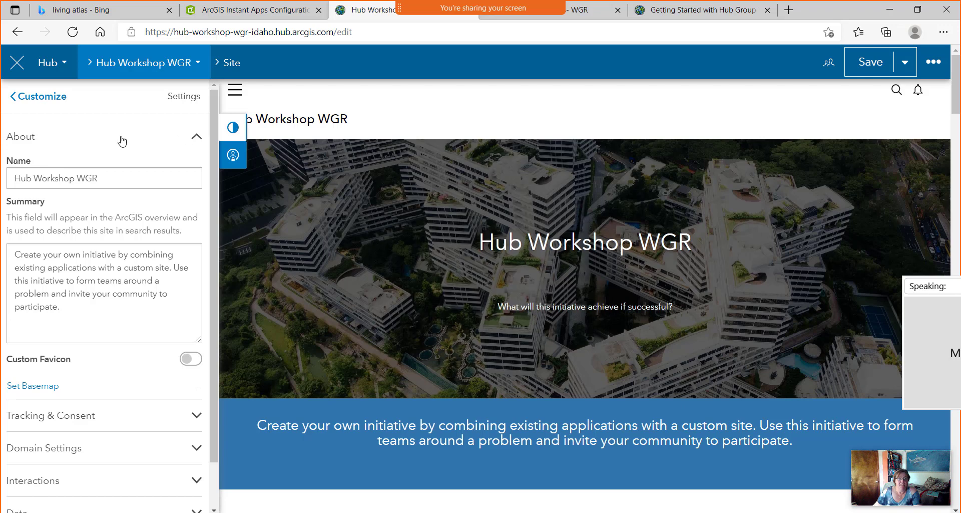
click(39, 97)
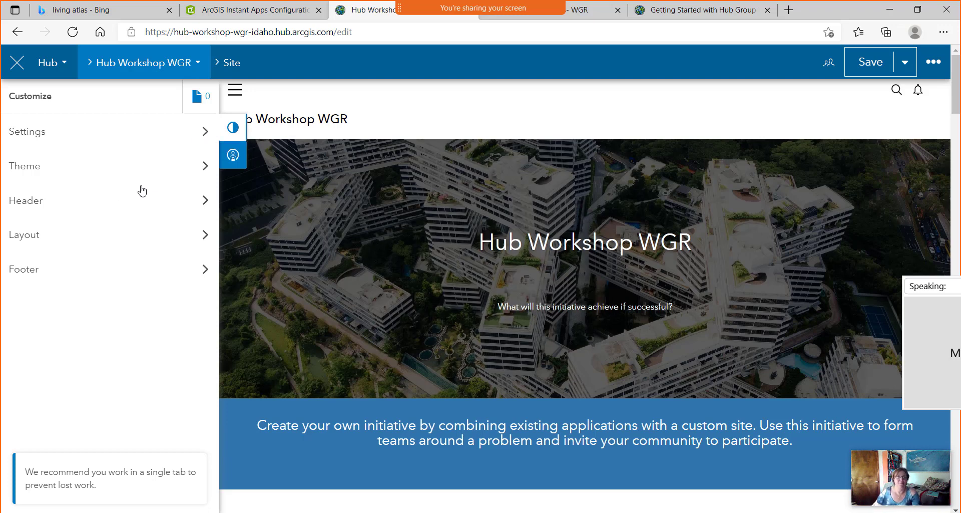
Replace the Settings summary text with 'My first hub site'.
click(206, 132)
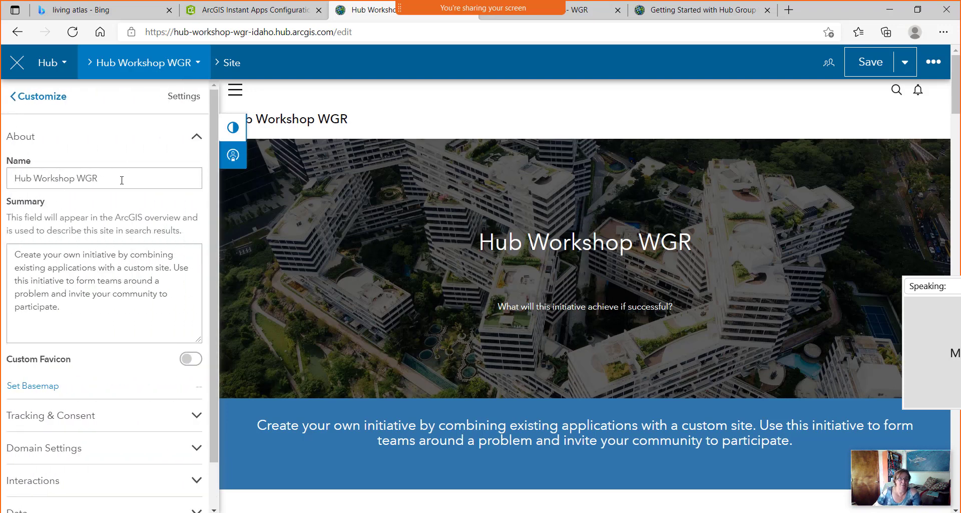
scroll(115, 200, down, 1)
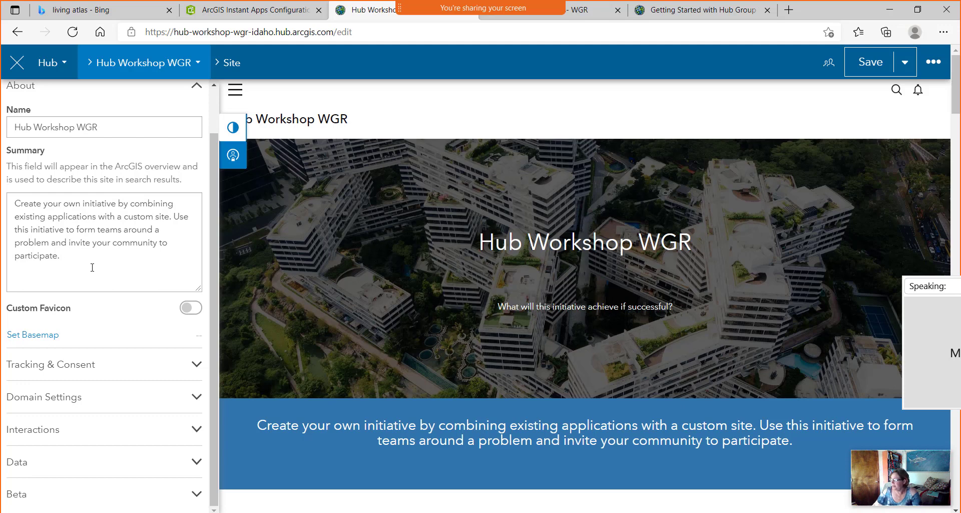
drag(92, 267, 5, 198)
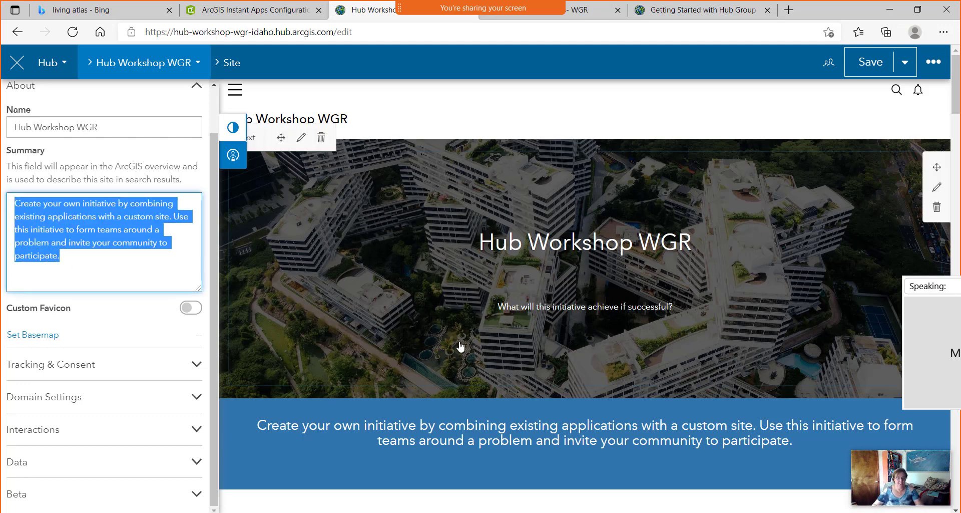
text(M)
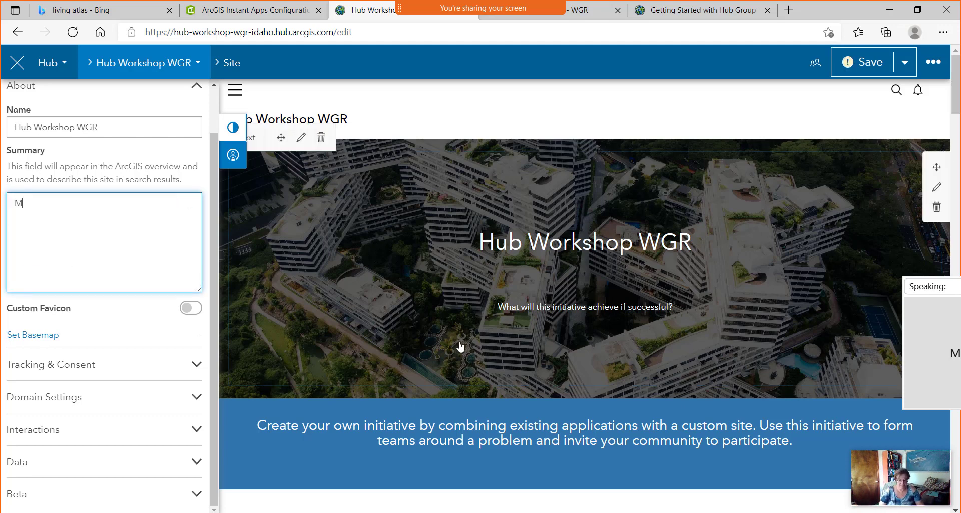
text(y first hui)
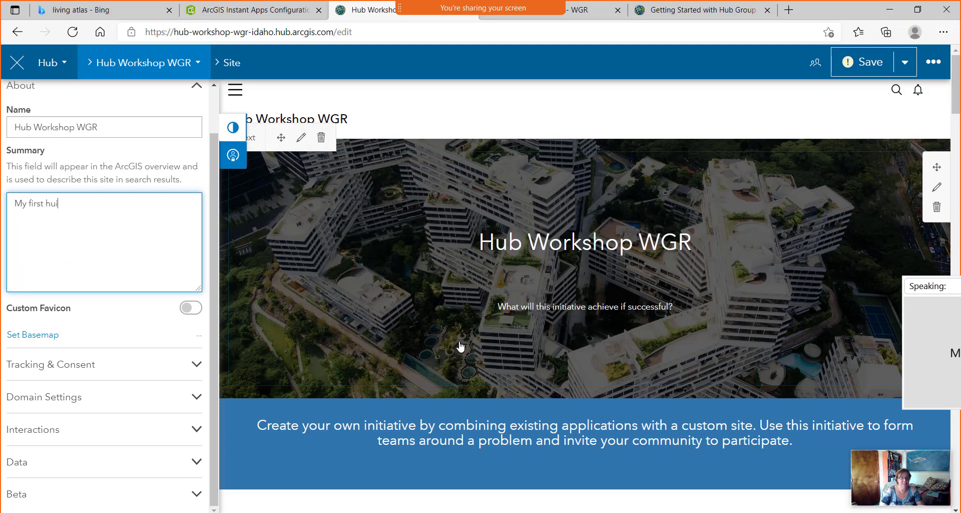
text(b site)
click(109, 323)
scroll(106, 319, down, 1)
scroll(75, 315, up, 1)
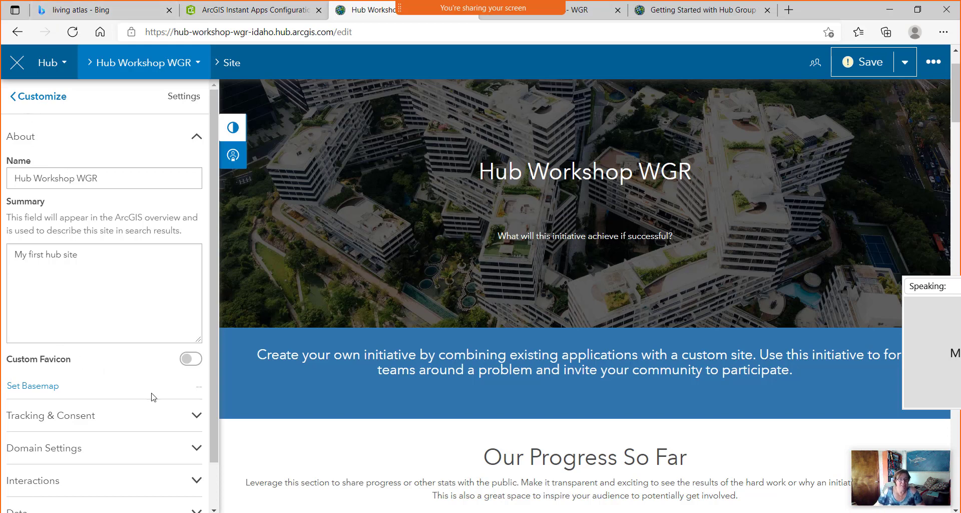
scroll(150, 378, down, 3)
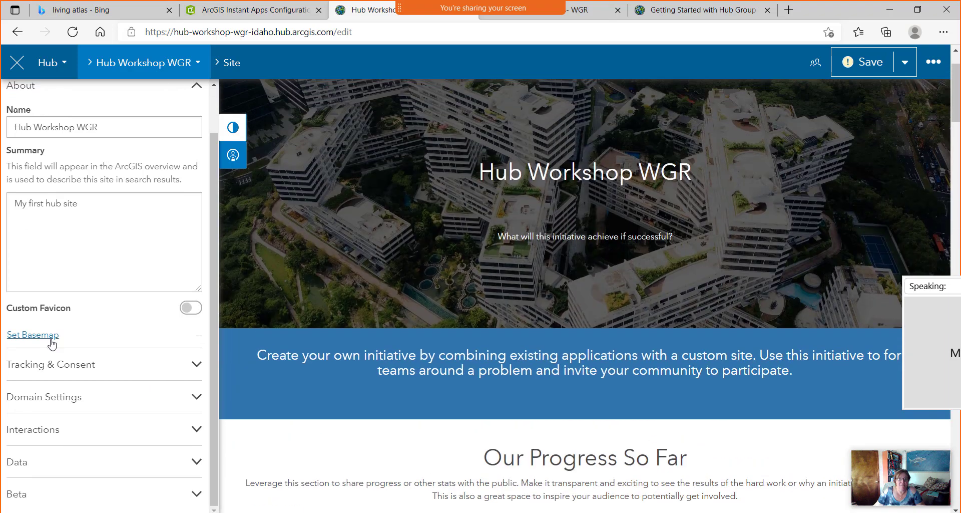
Expand Tracking & Consent, Domain Settings and Interactions, reviewing the navigation, branding and sharing toggles.
click(196, 365)
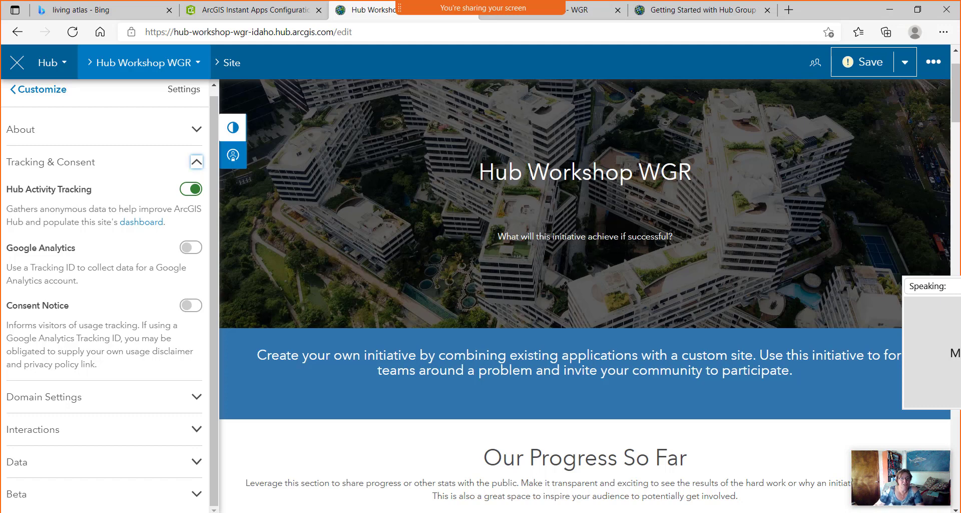
click(197, 397)
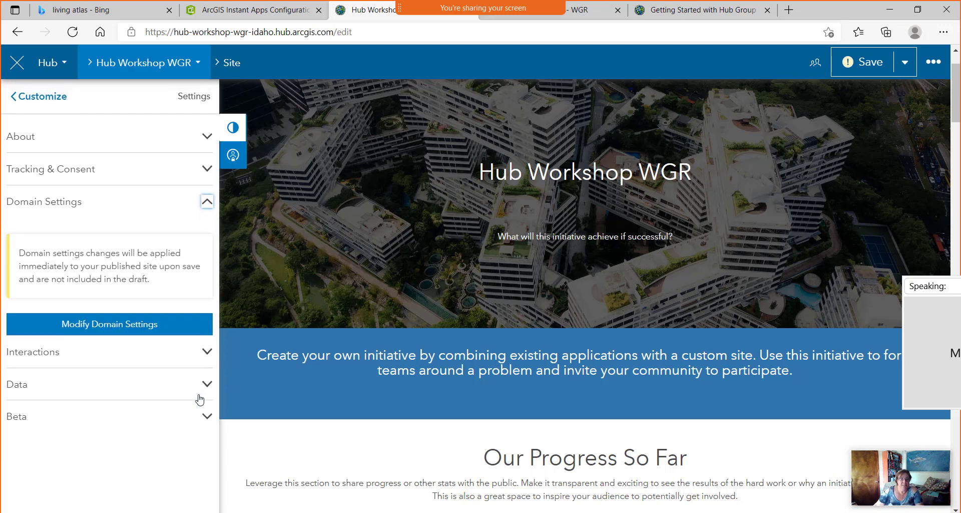
click(206, 351)
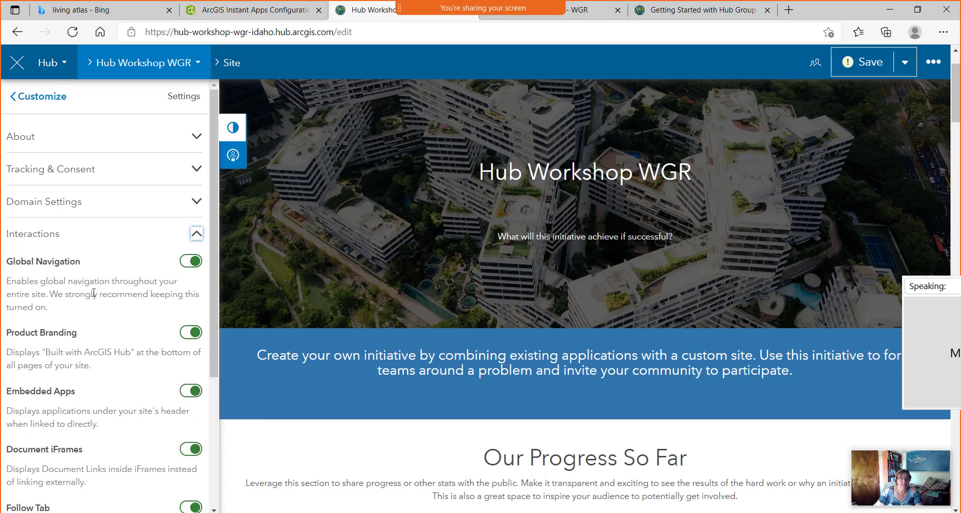
scroll(114, 305, down, 1)
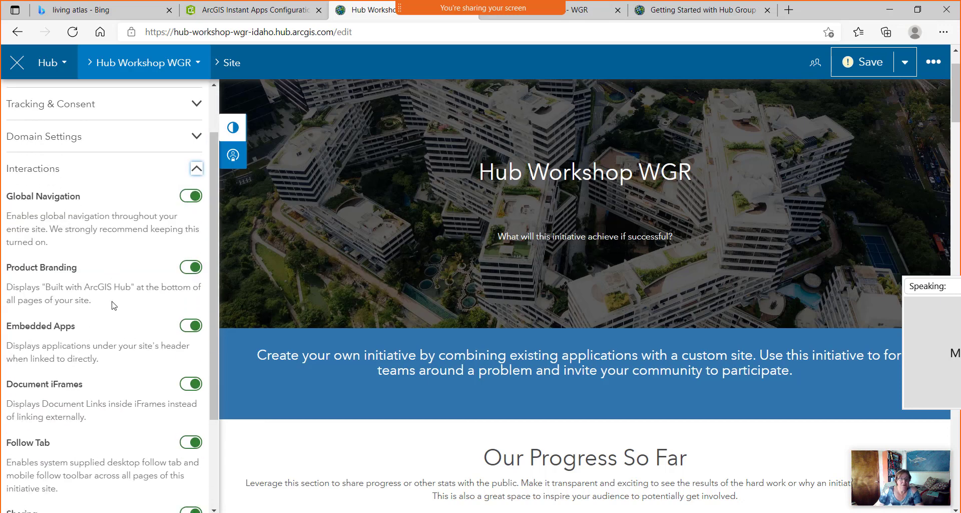
scroll(114, 306, down, 1)
scroll(115, 305, down, 1)
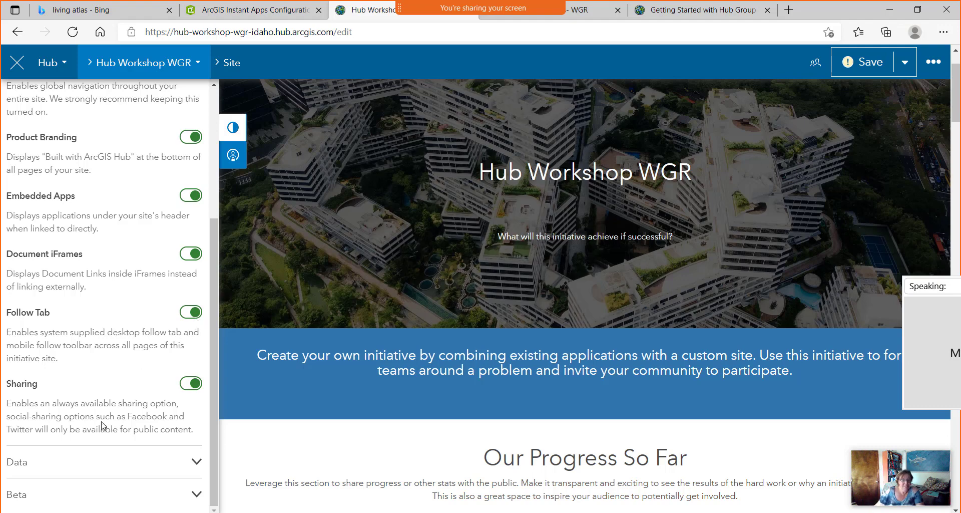
scroll(91, 327, up, 4)
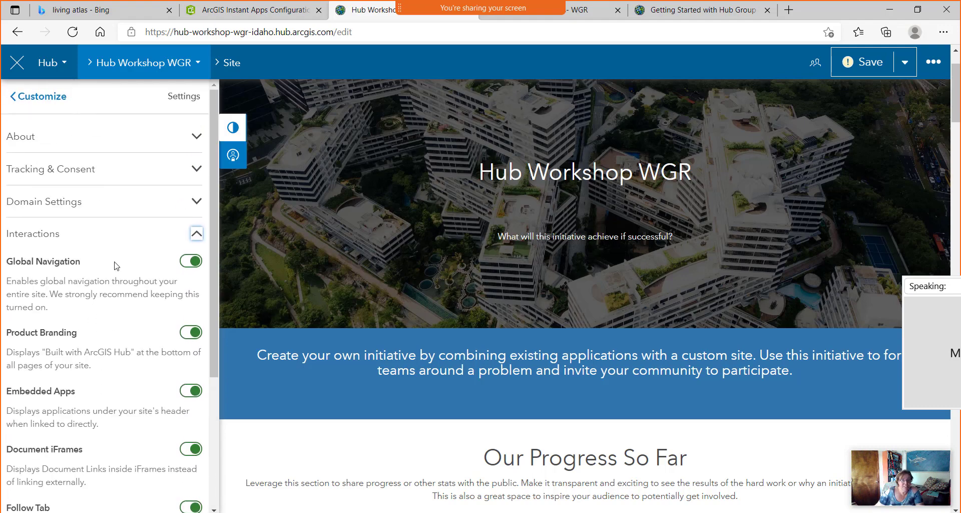
scroll(95, 305, down, 4)
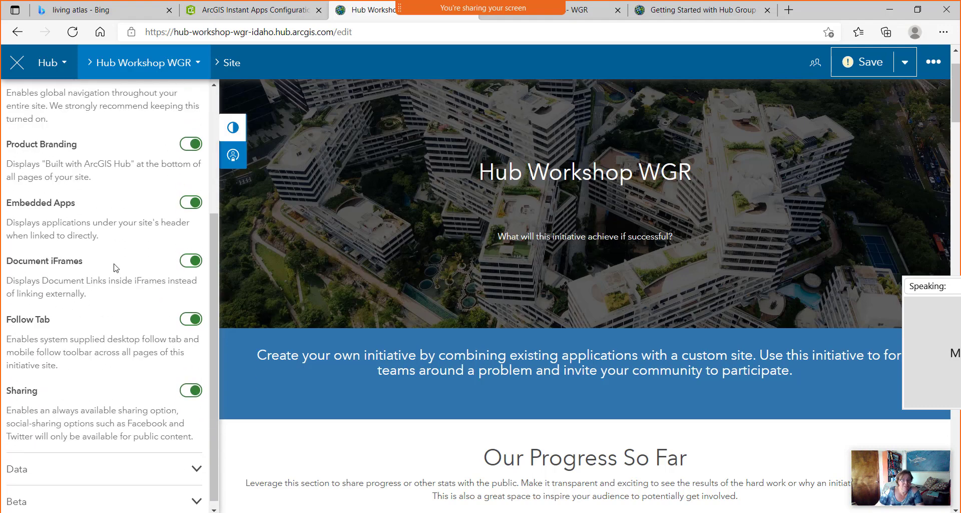
Expand Data and Beta, switch on Site Translation, and return to the Customize list.
click(195, 461)
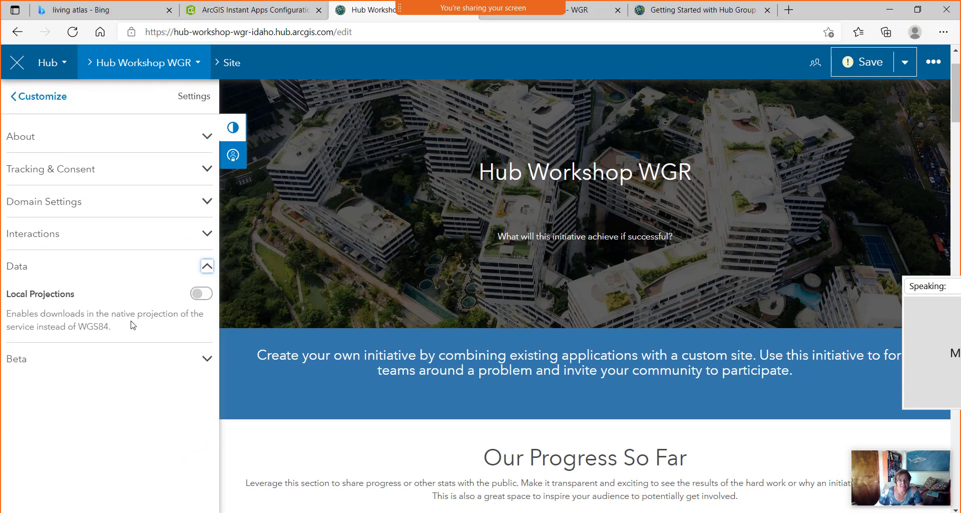
click(207, 359)
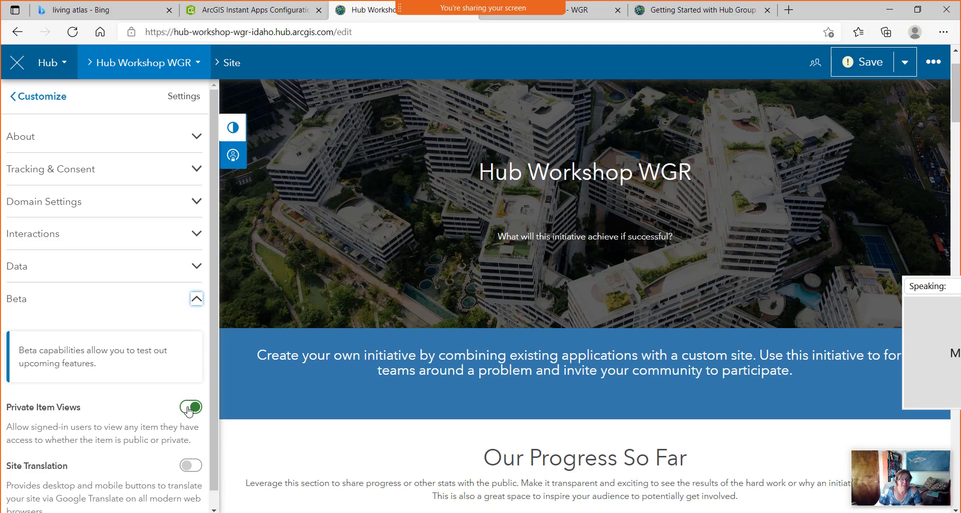
click(189, 467)
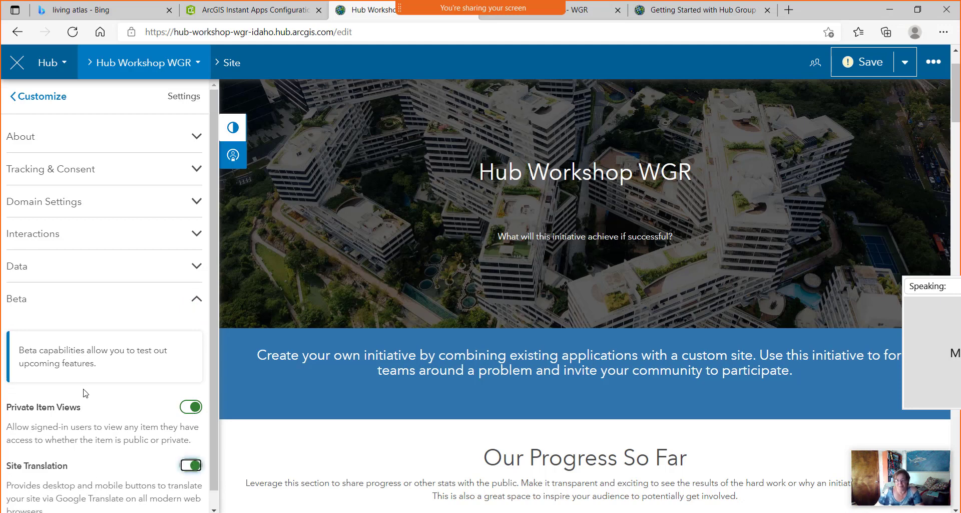
scroll(69, 375, down, 1)
scroll(68, 373, up, 1)
click(44, 99)
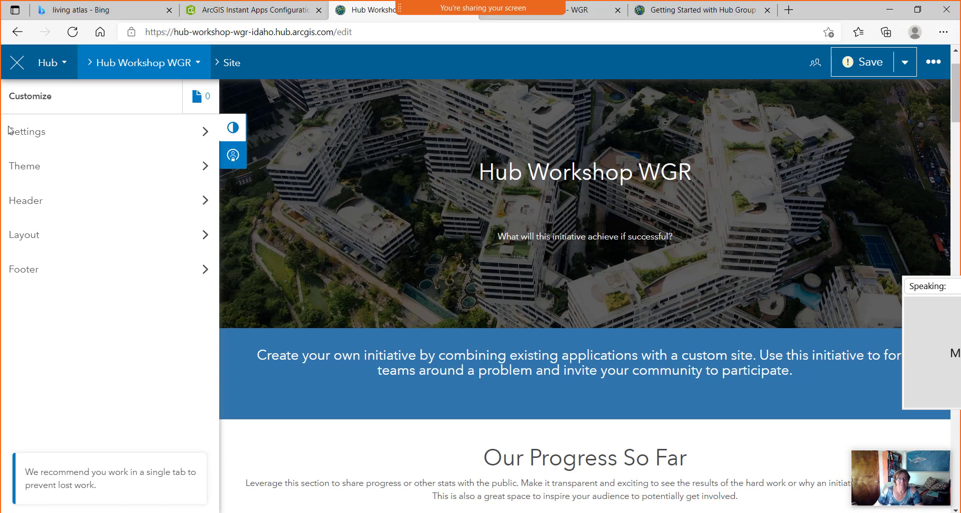
Set the Global Nav Background Color to teal #1cb8c8 with the colour picker.
click(204, 172)
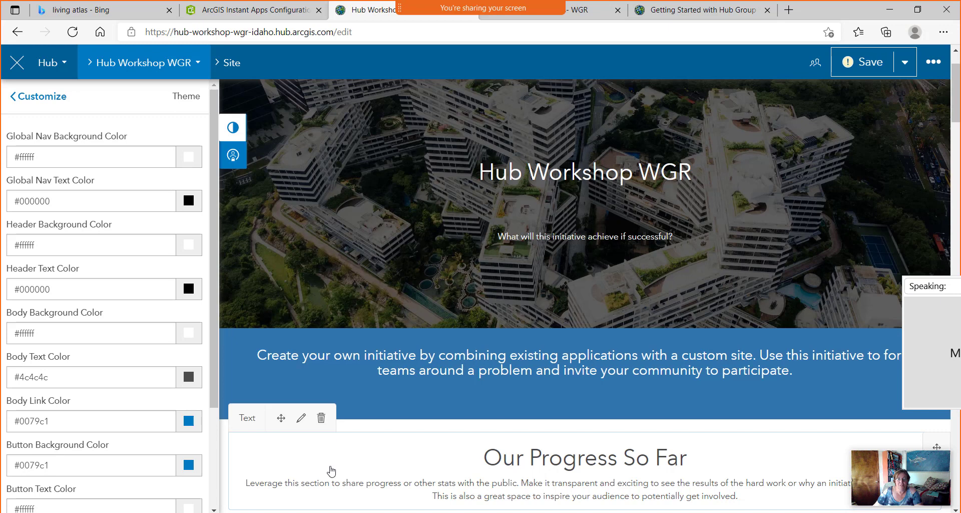
click(190, 161)
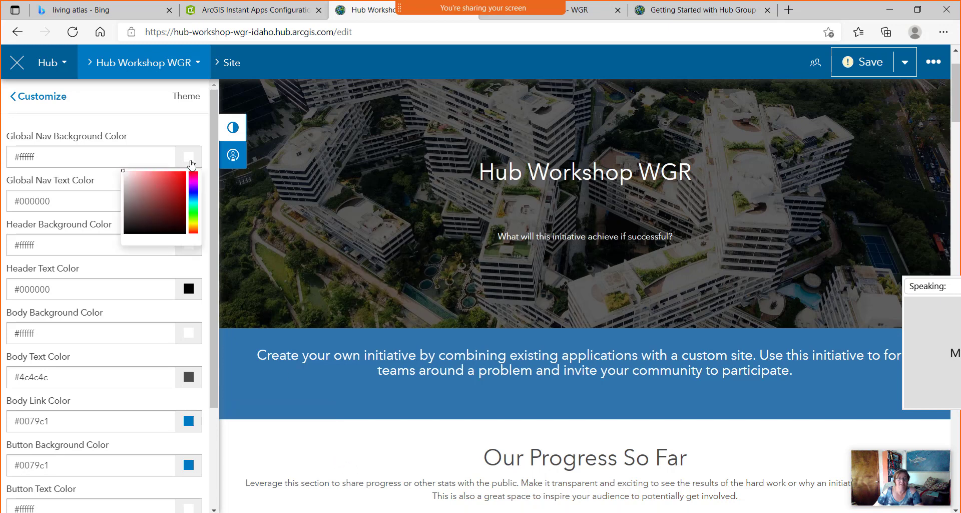
click(192, 202)
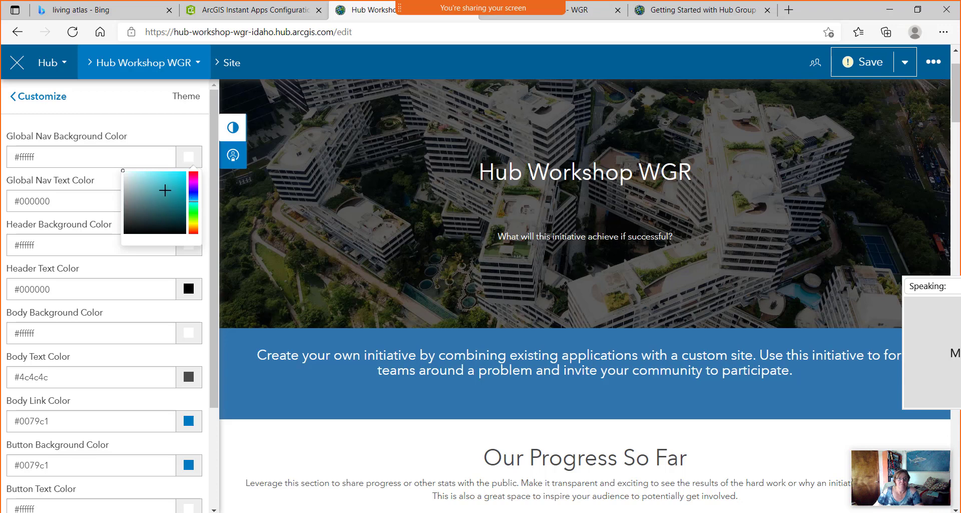
click(177, 202)
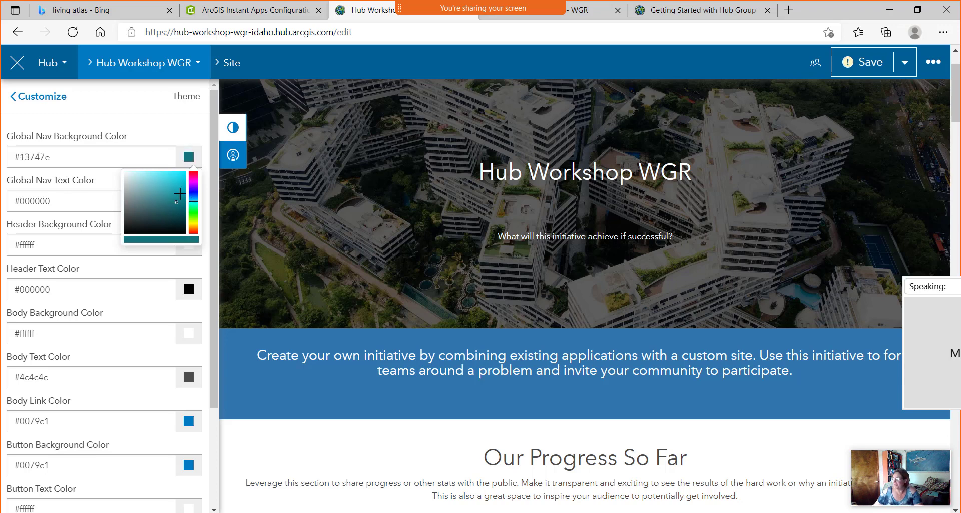
click(178, 185)
click(127, 154)
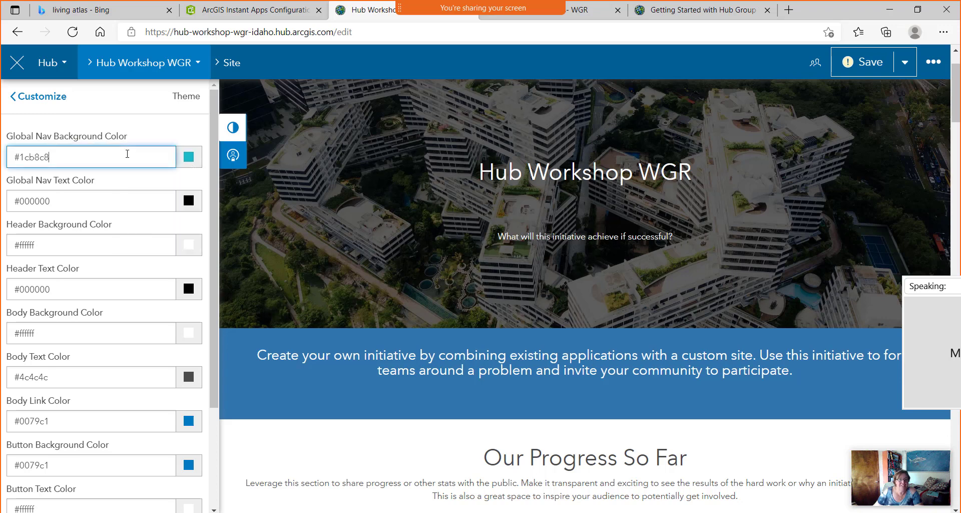
Copy #1cb8c8 and paste it into the Header Background Color field.
drag(80, 153, 5, 160)
key(ctrl+c)
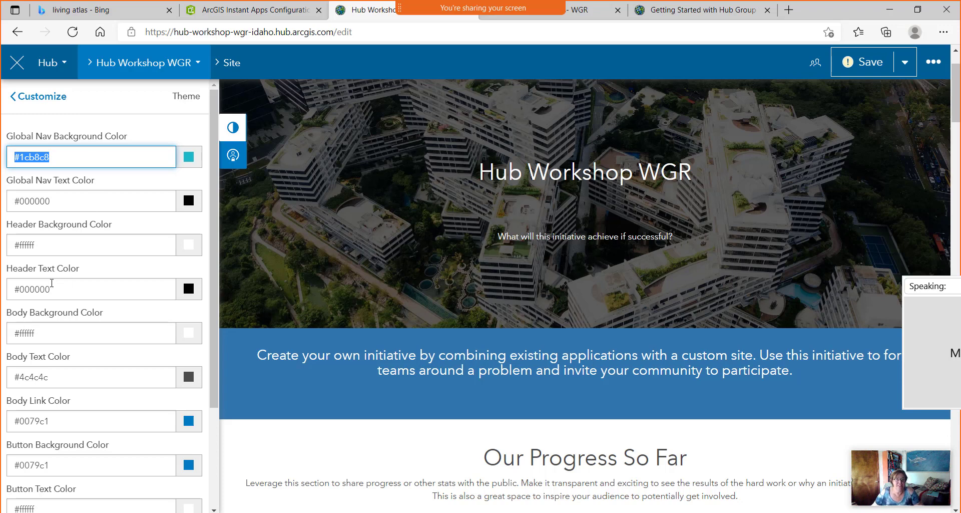
drag(73, 288, 2, 296)
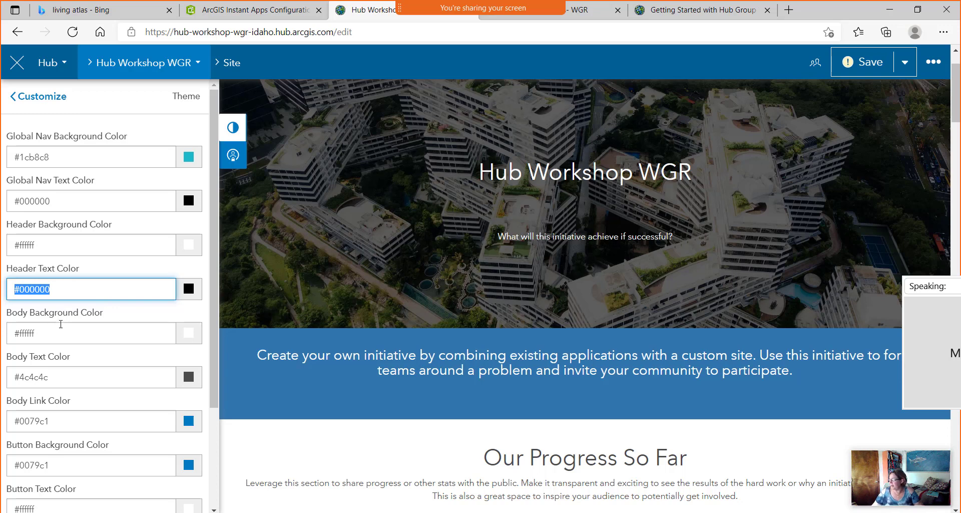
drag(70, 242, 8, 250)
key(ctrl+v)
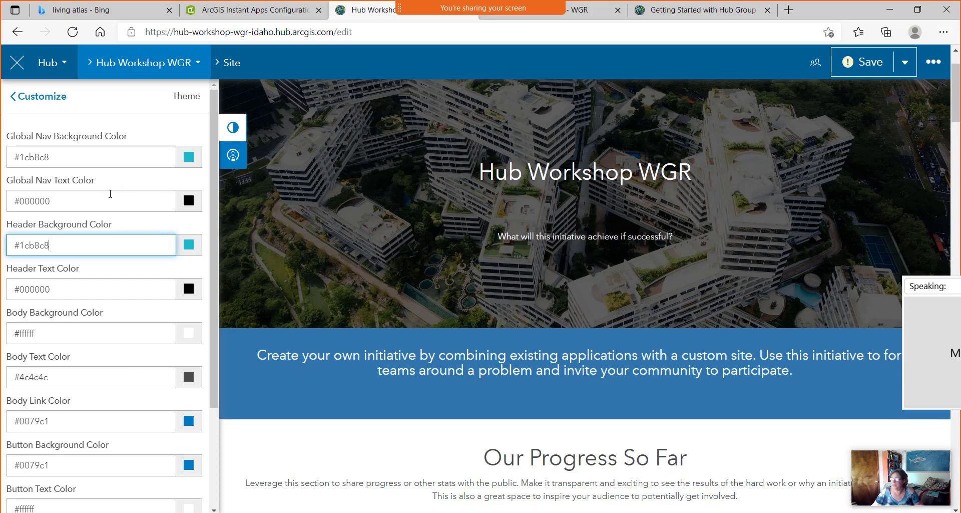
Set the Body Background Color to dark blue #0c2e38 with the colour picker.
scroll(113, 271, down, 1)
click(111, 265)
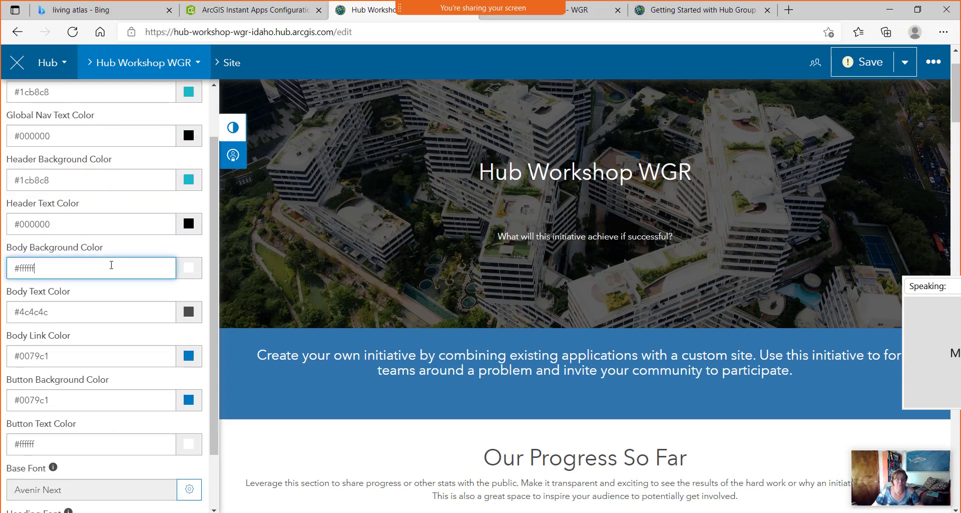
click(189, 269)
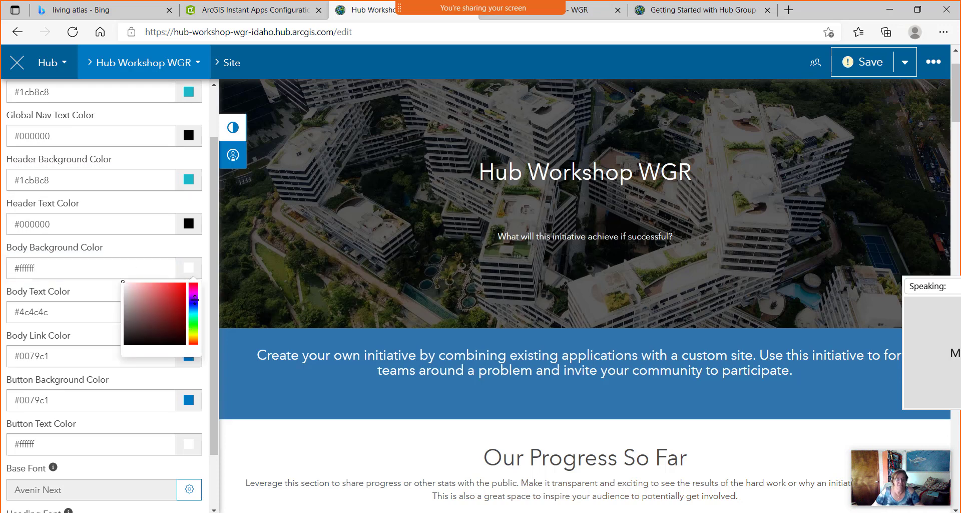
click(193, 310)
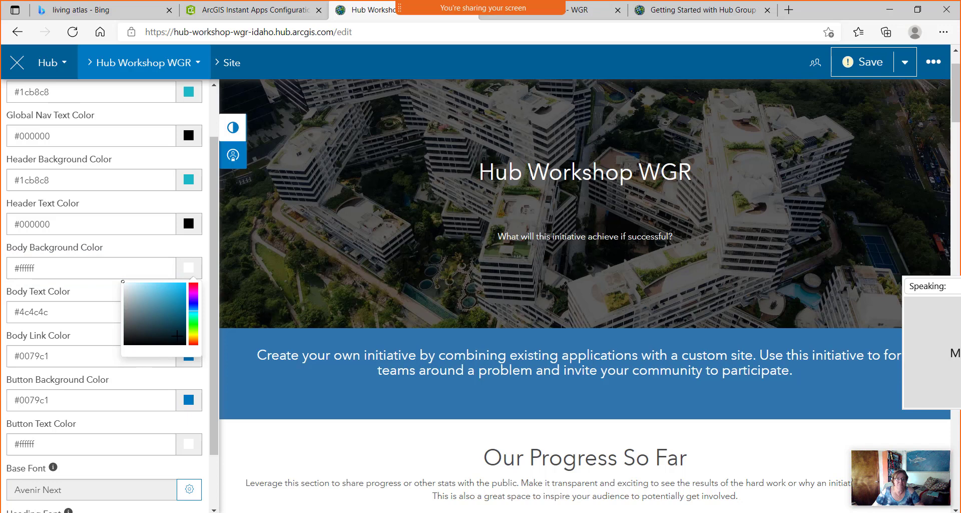
click(172, 331)
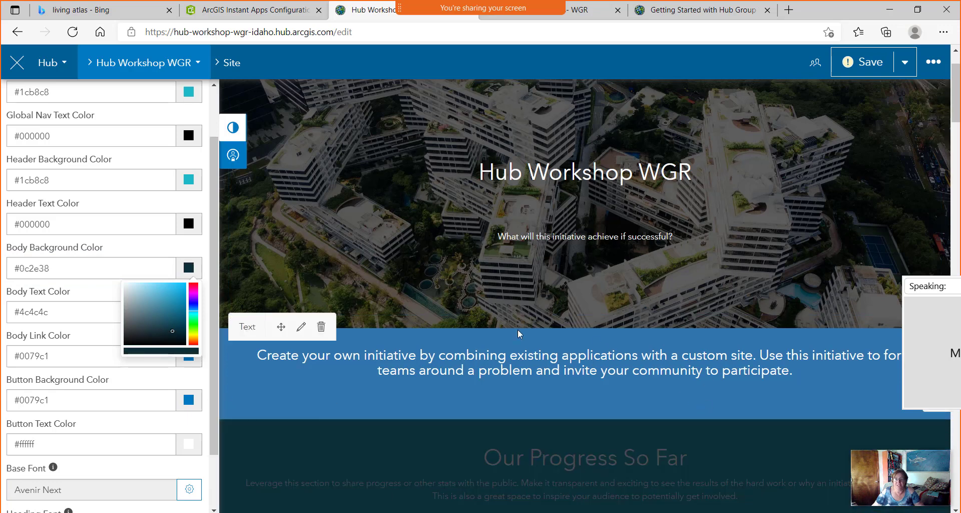
click(58, 354)
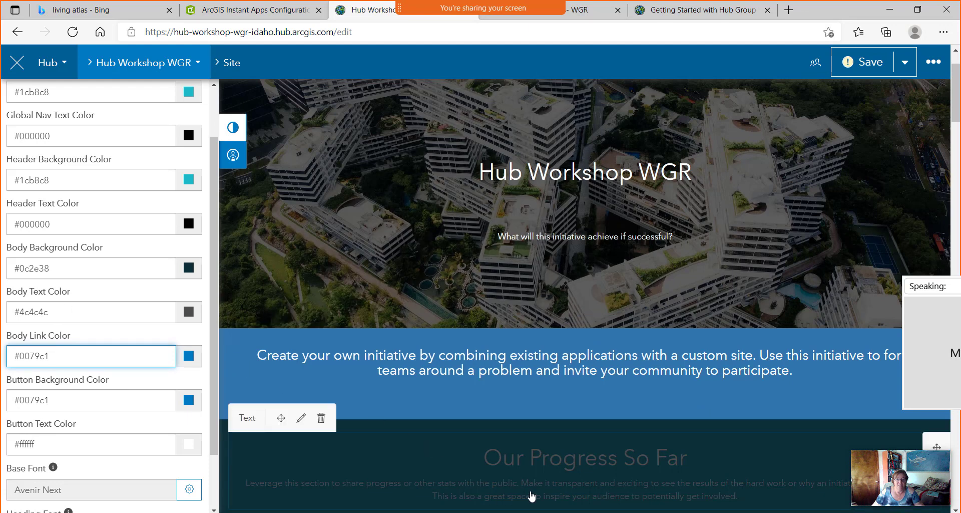
Change the Body Text Color to white #ffffff.
click(191, 315)
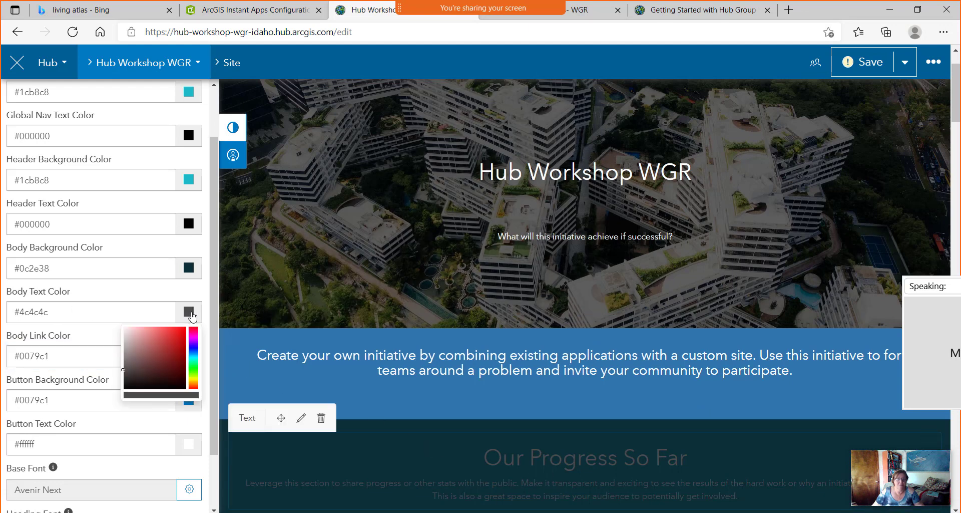
drag(54, 313, 3, 314)
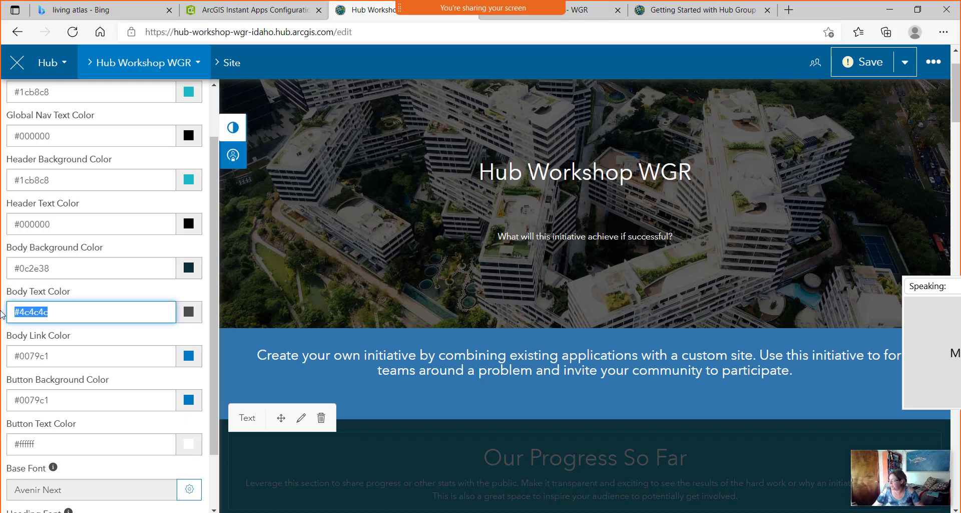
text(#)
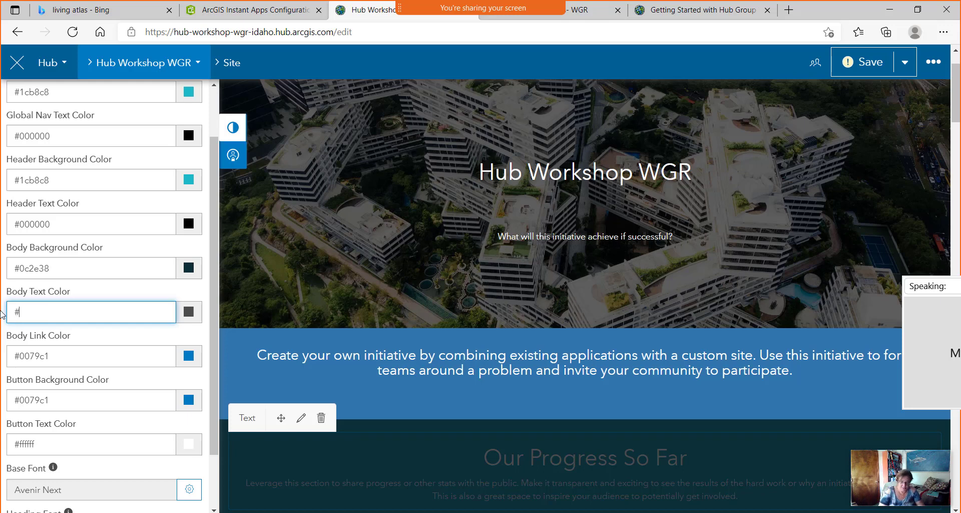
text(ffffff)
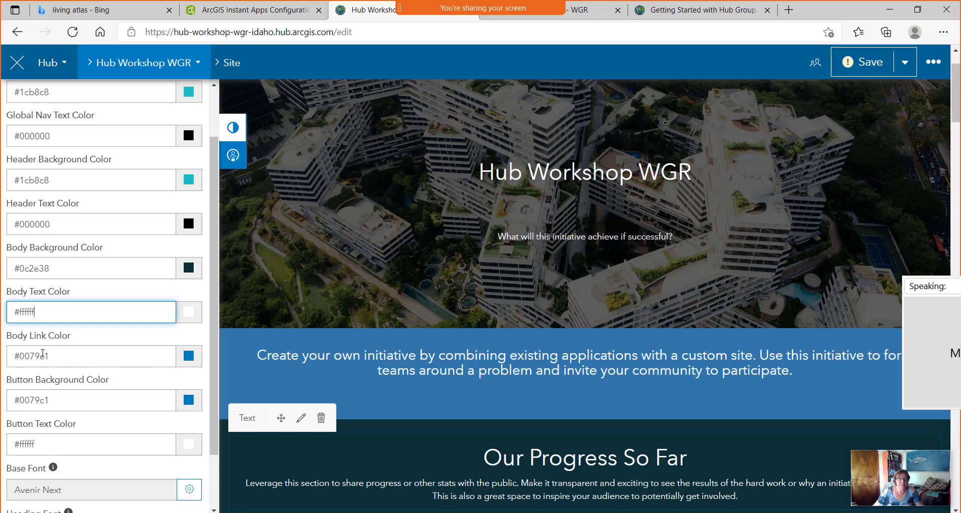
click(86, 349)
scroll(98, 286, down, 1)
scroll(98, 287, up, 1)
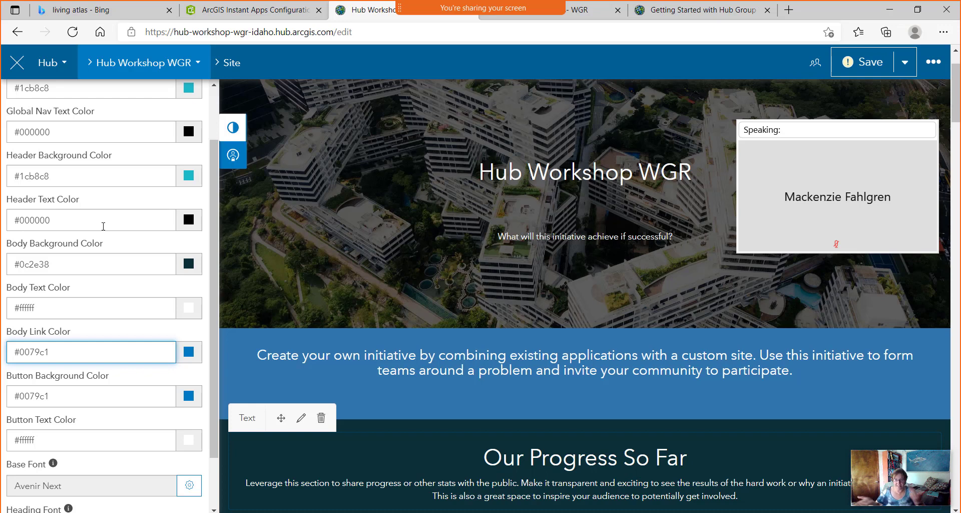
Open the blue introduction text section in the rich-text editor.
mouse_move(918, 150)
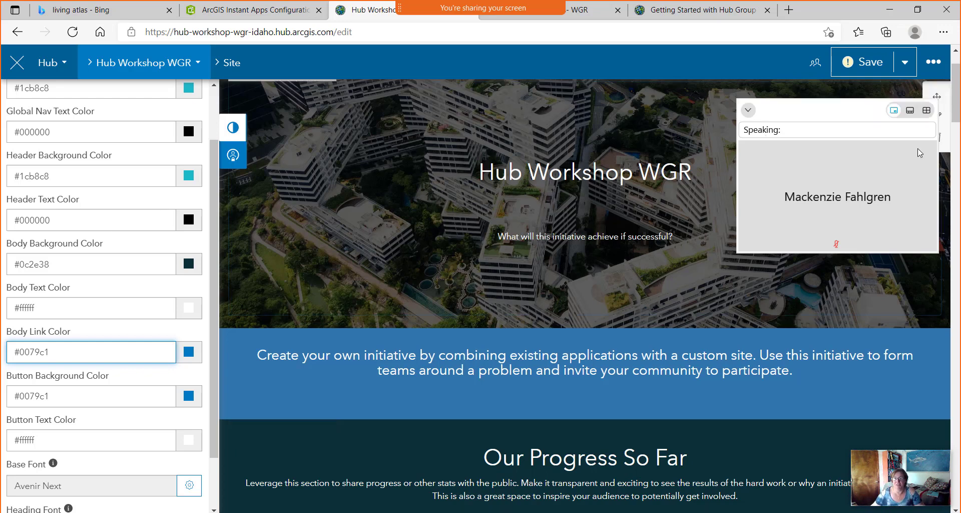
click(749, 110)
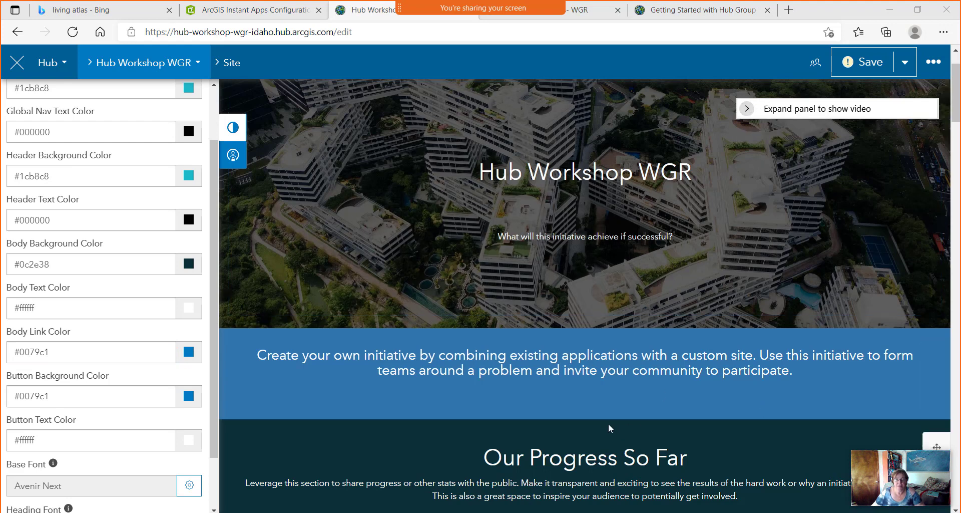
mouse_move(389, 366)
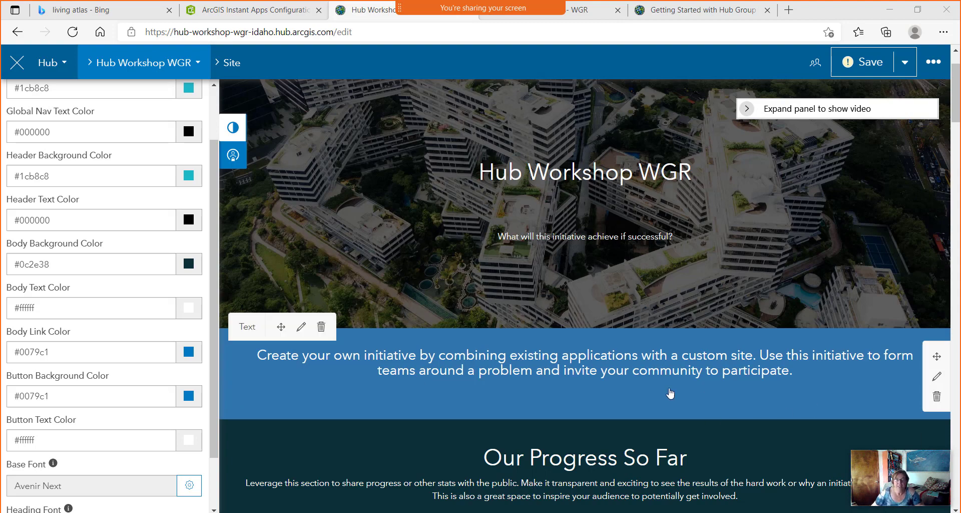
scroll(285, 200, up, 2)
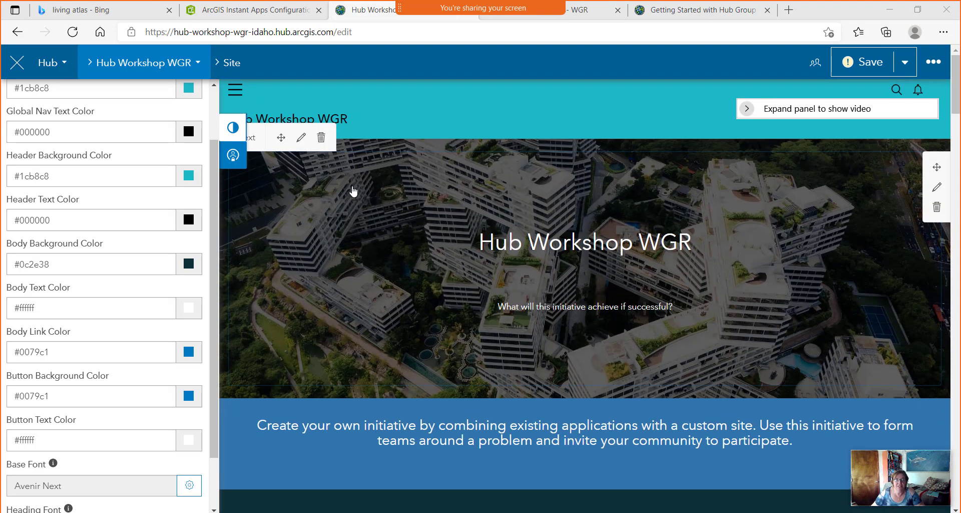
scroll(580, 240, down, 2)
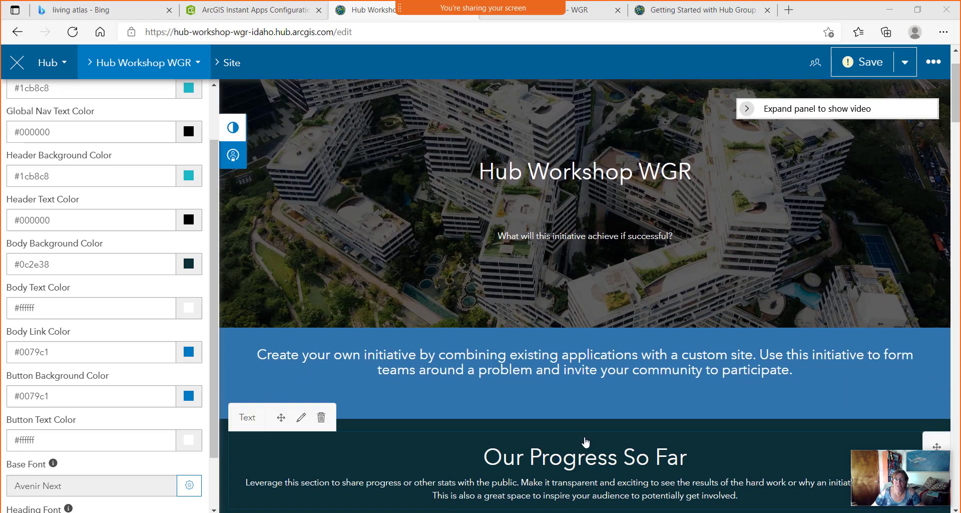
click(556, 400)
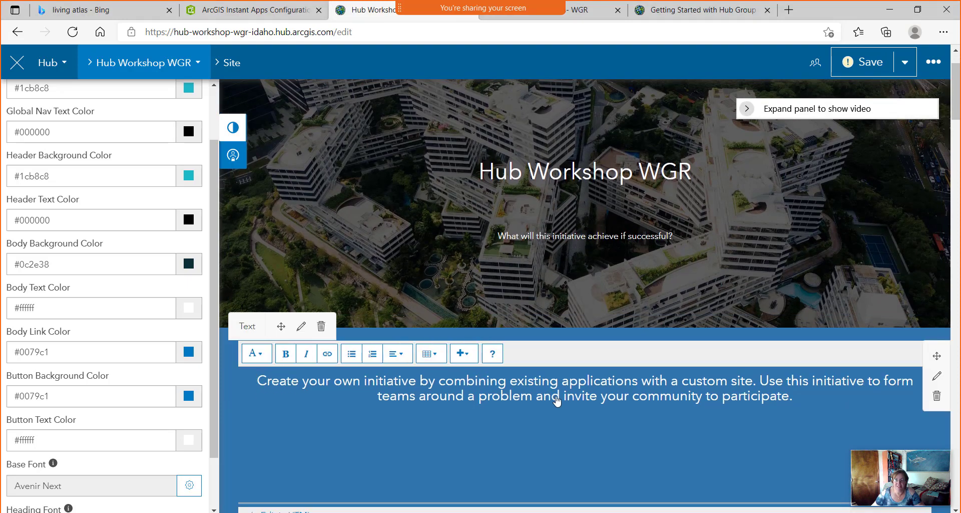
Set the introduction text row's background colour to teal #1c6883 and save the site.
click(465, 274)
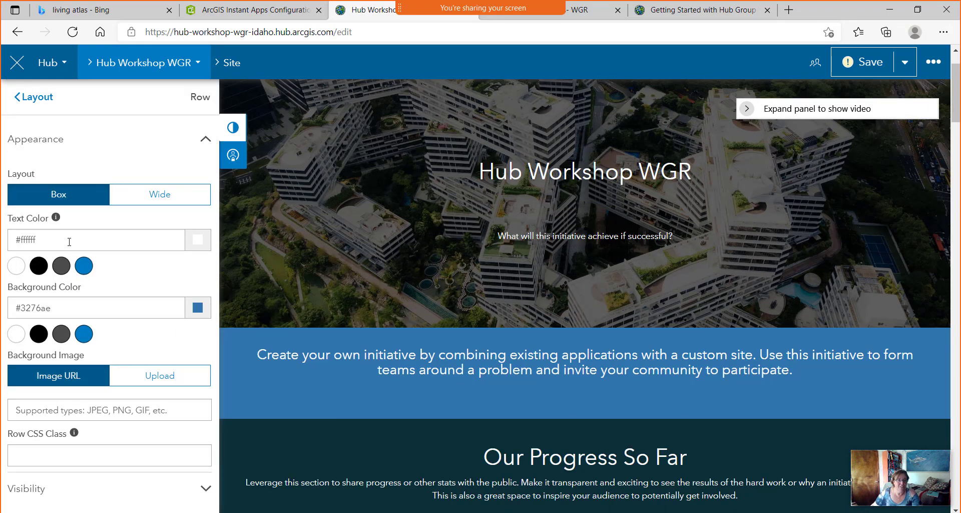
drag(90, 302, 3, 306)
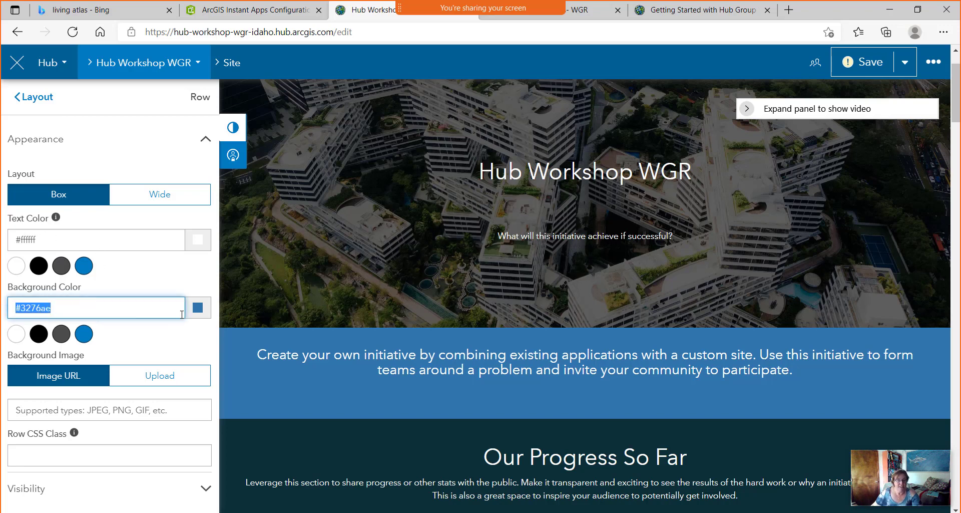
click(198, 308)
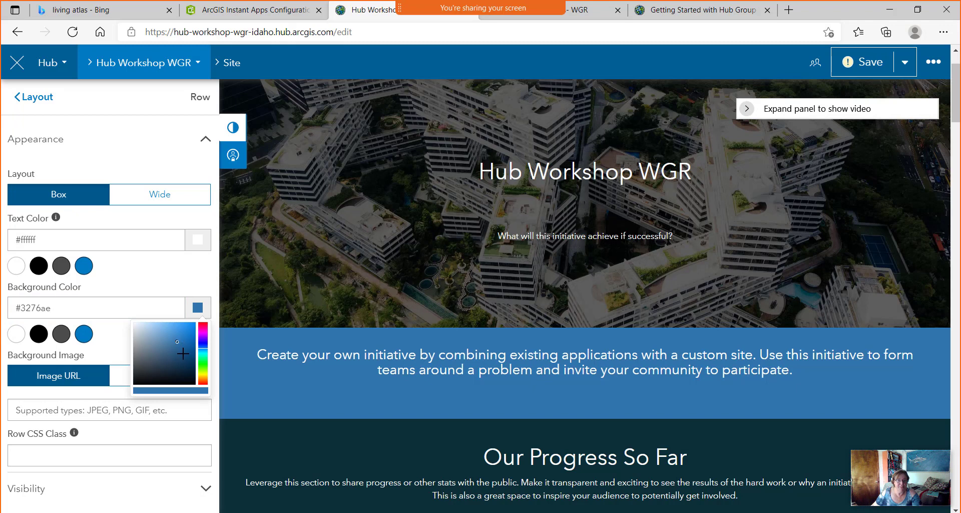
click(205, 352)
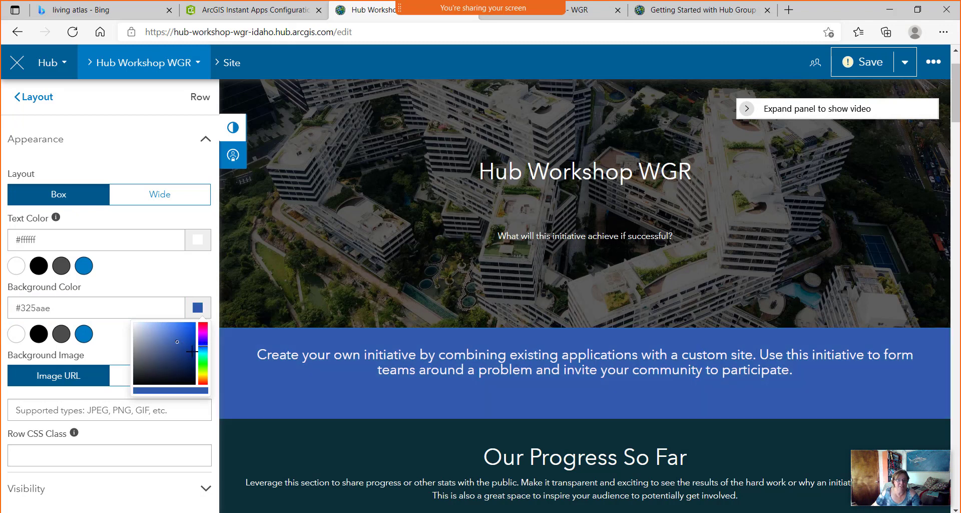
click(202, 351)
click(181, 352)
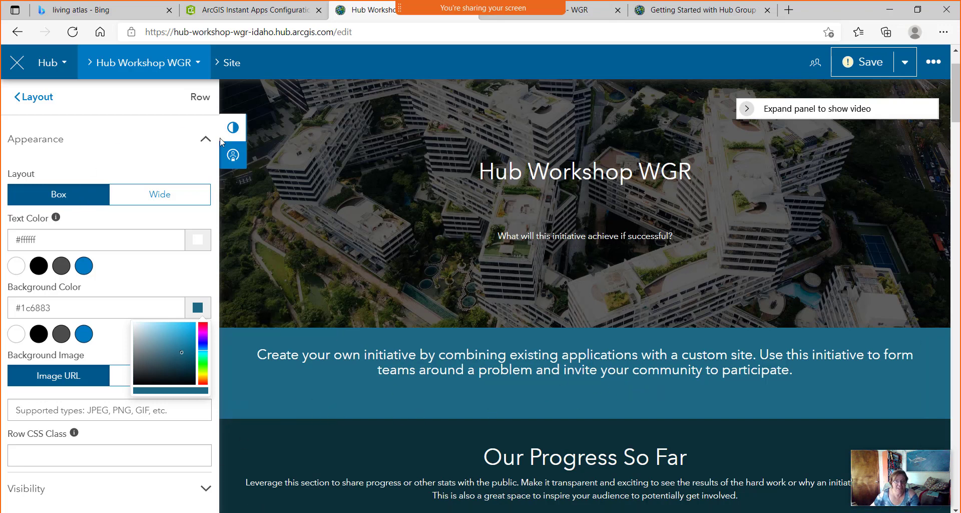
click(869, 66)
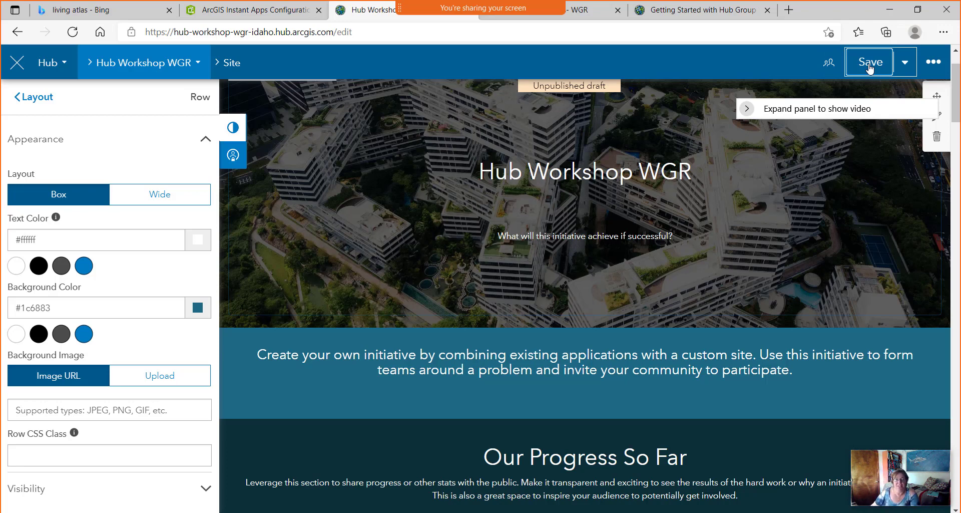
Go back to the Customize menu, open Theme settings and scroll to the Base and Heading Font options.
click(44, 101)
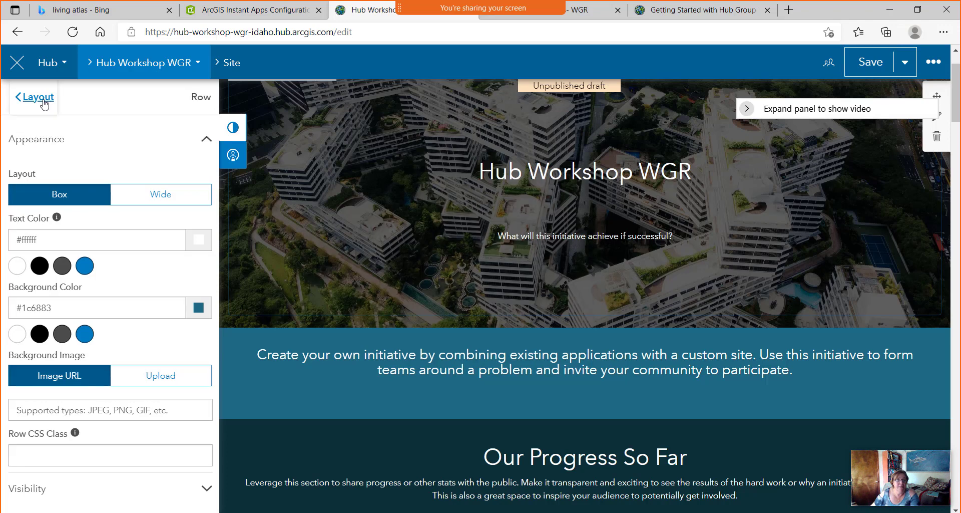
click(44, 98)
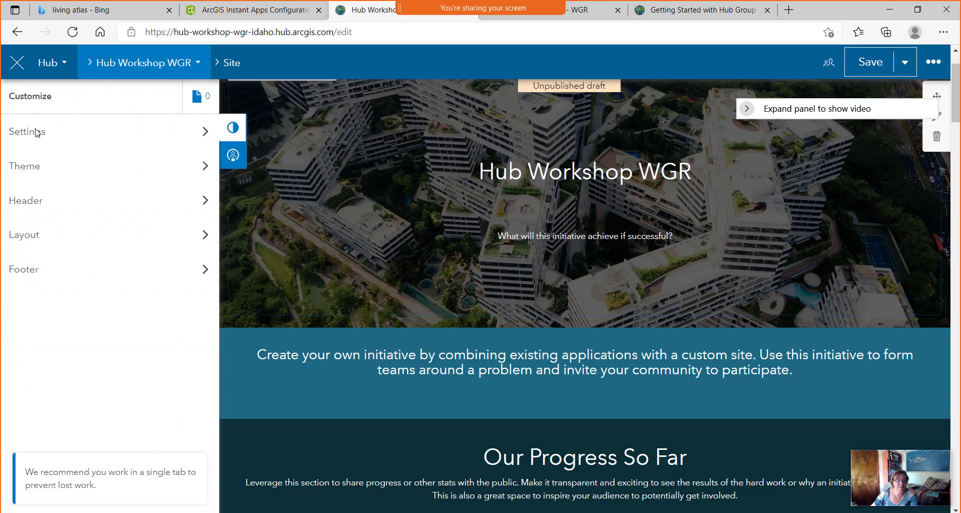
click(37, 173)
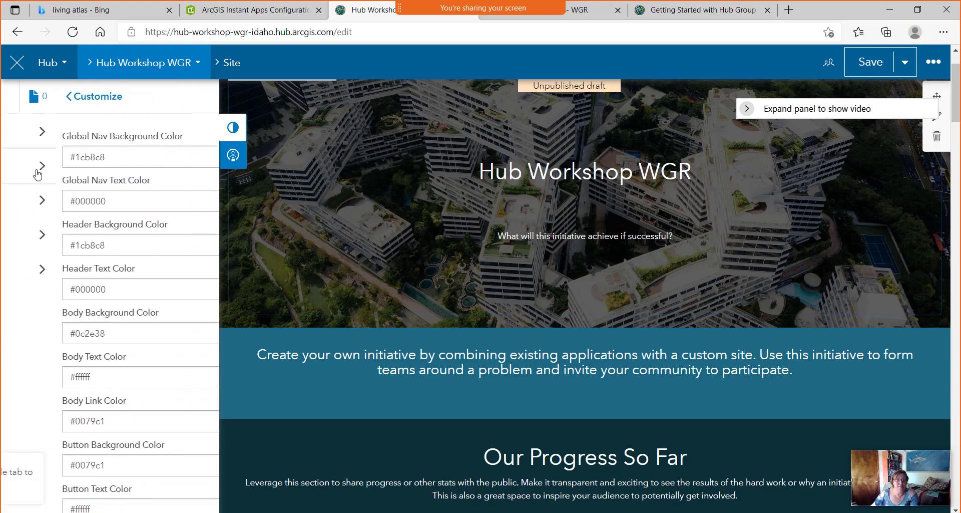
scroll(86, 234, down, 3)
scroll(140, 441, down, 3)
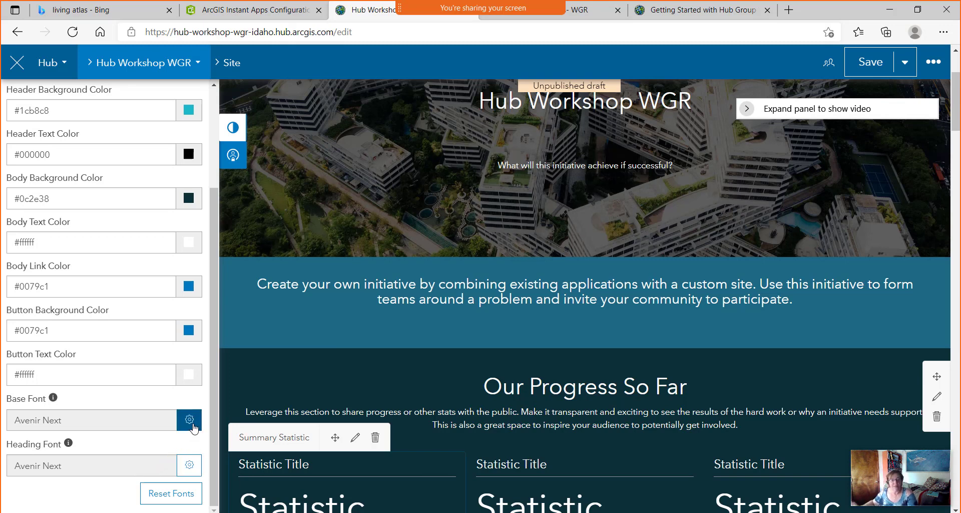
Open the Heading Font settings and the Google Fonts catalogue in a new tab.
click(190, 466)
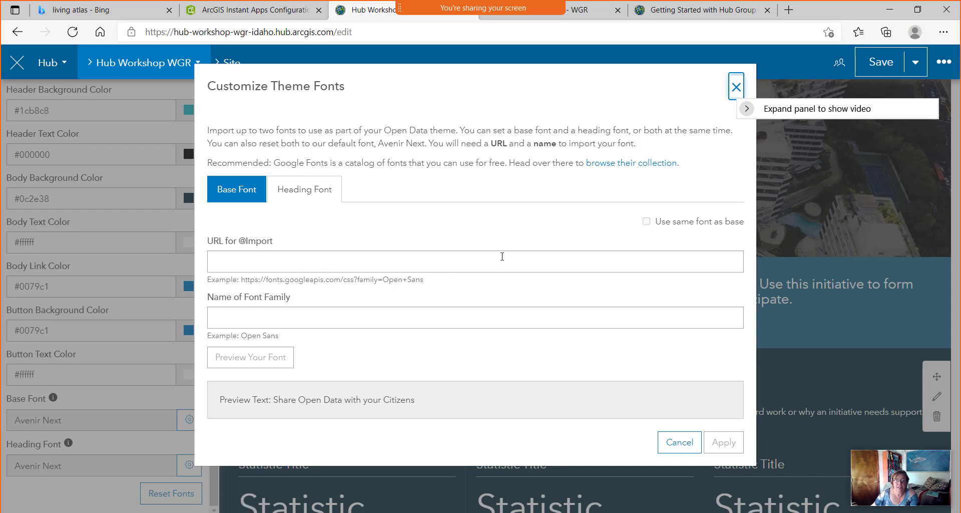
right_click(638, 171)
click(663, 179)
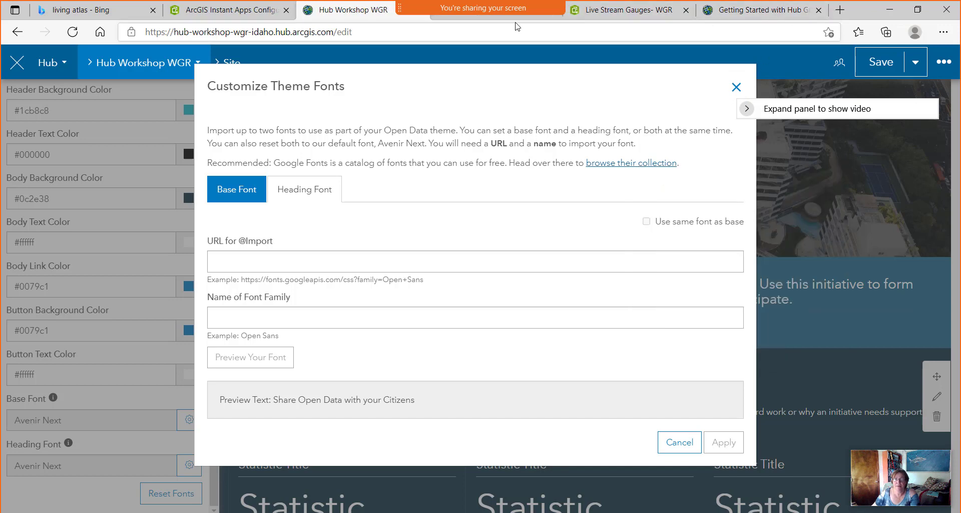
click(466, 19)
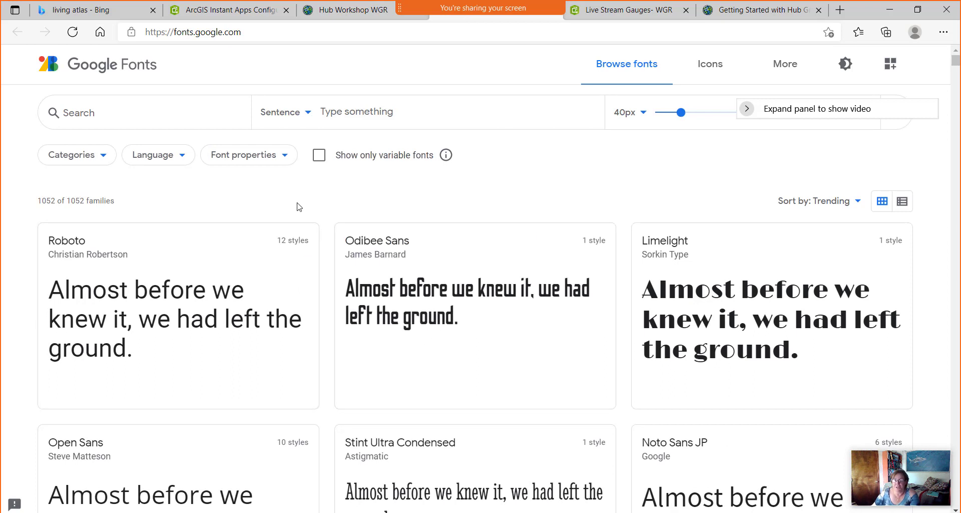
Pick the Limelight font family in Google Fonts and return to the Hub font settings.
scroll(299, 206, down, 1)
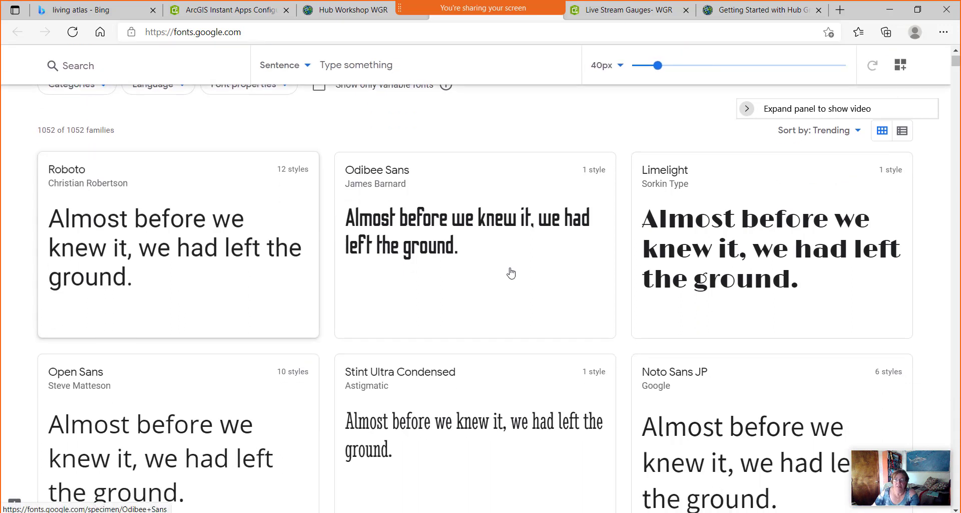
click(691, 178)
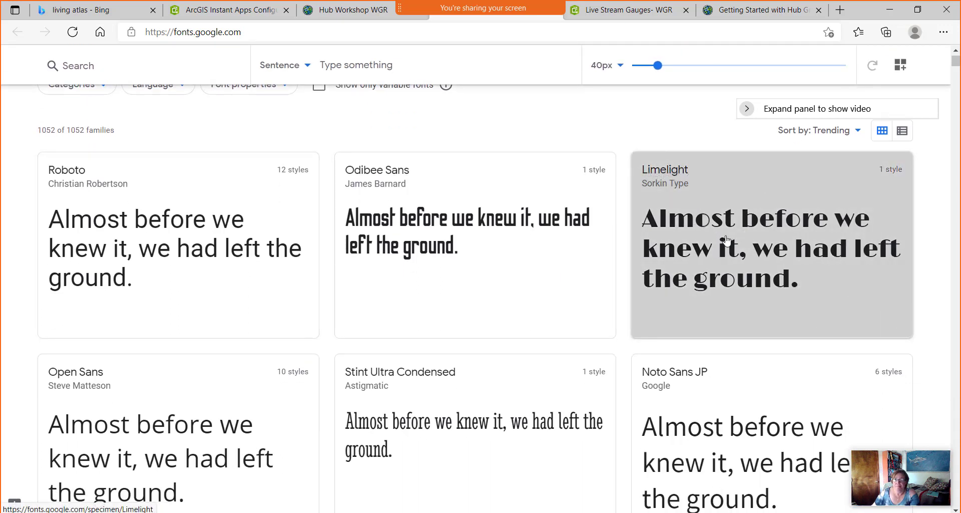
scroll(721, 255, up, 1)
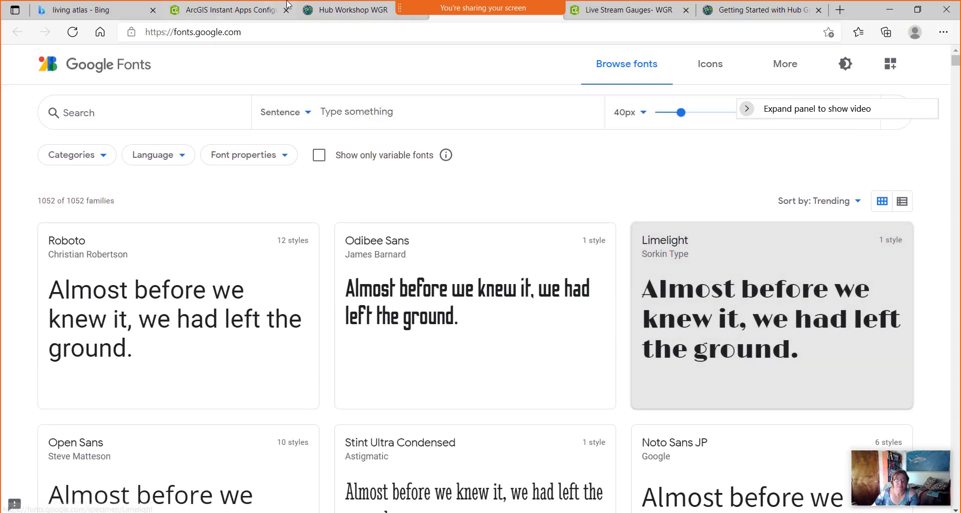
click(341, 12)
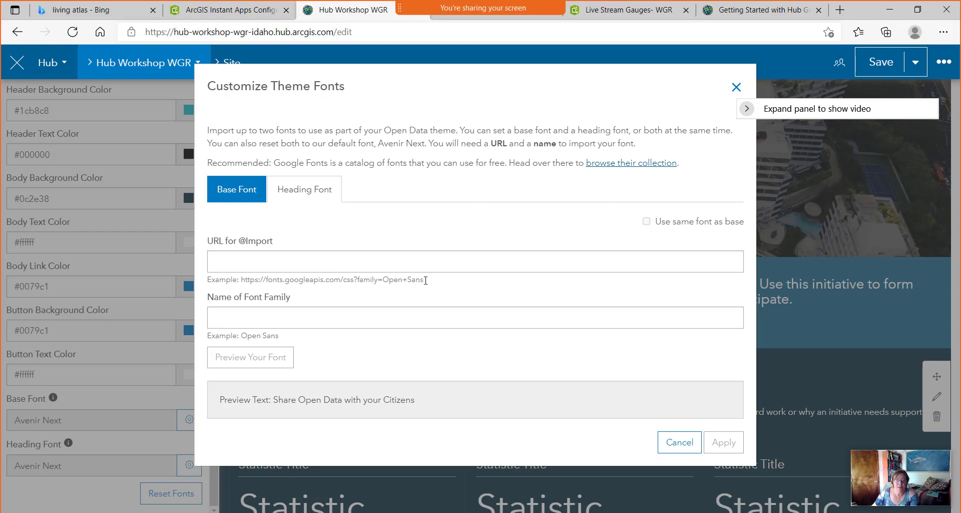
Enter the Google Fonts Limelight import URL and family name Limelight, then apply it as the heading font.
drag(242, 281, 383, 280)
key(ctrl+c)
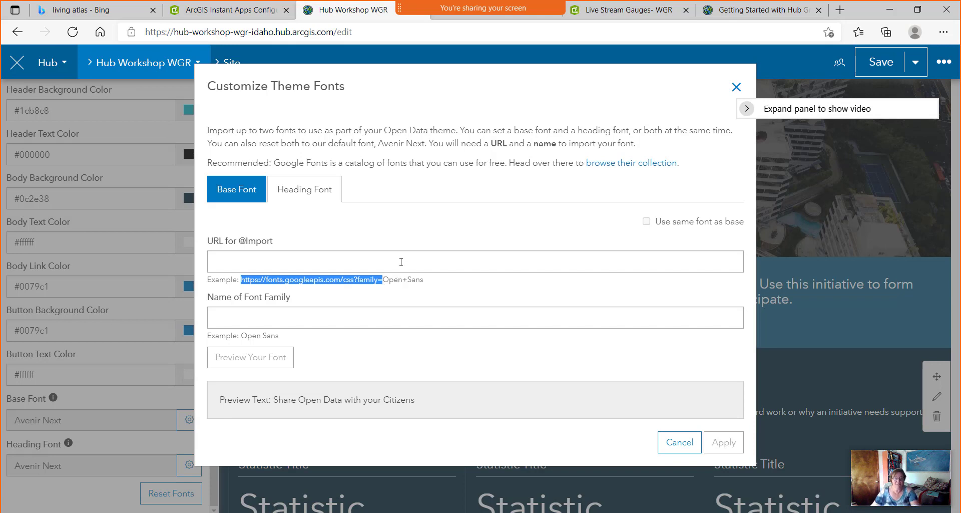
click(241, 259)
key(ctrl+v)
text(Lime)
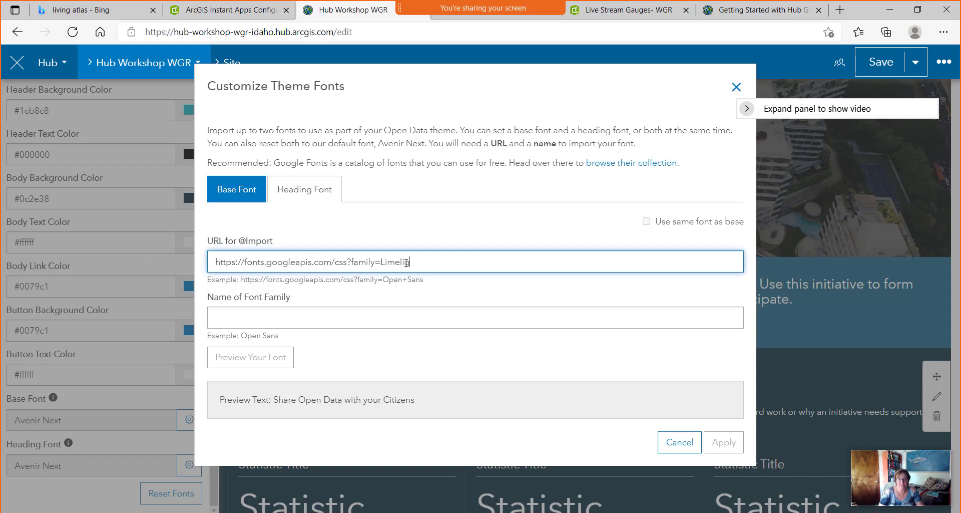
drag(430, 258, 381, 261)
key(ctrl+c)
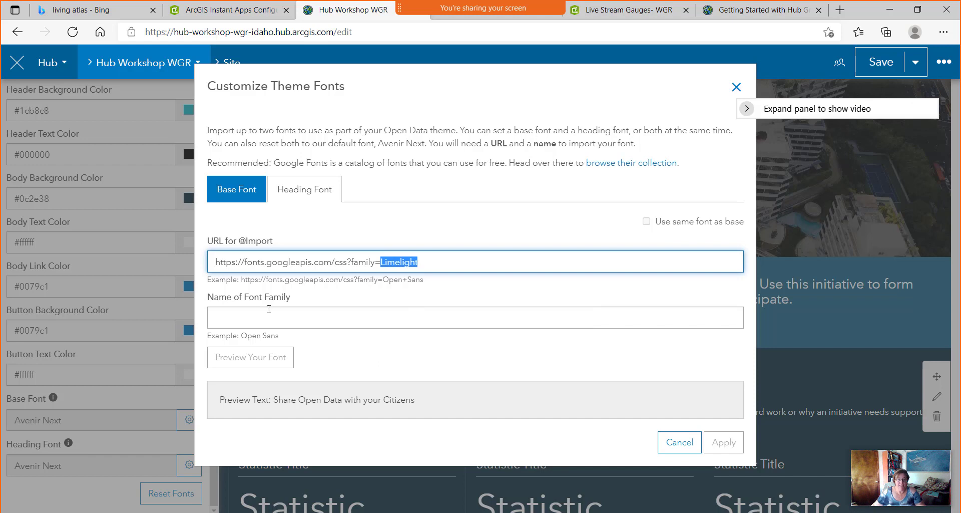
click(269, 311)
key(ctrl+v)
click(589, 369)
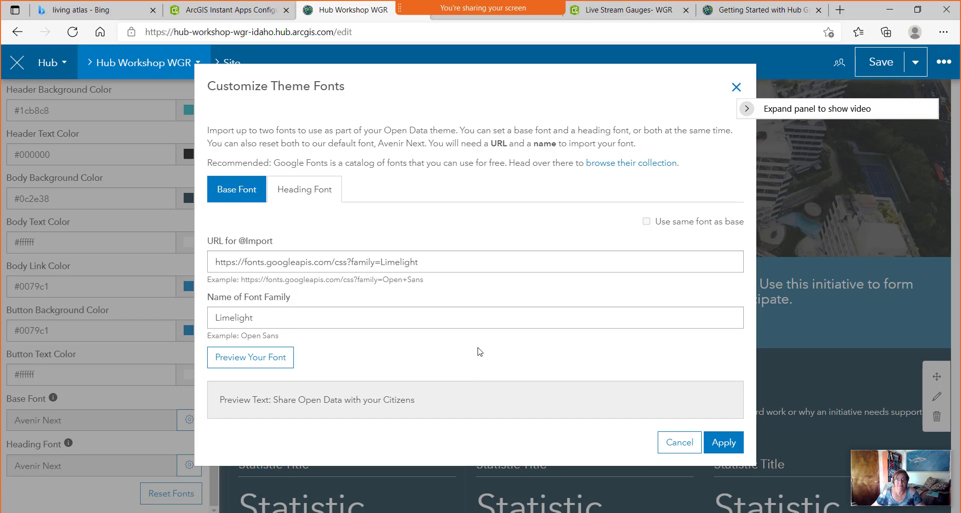
click(727, 444)
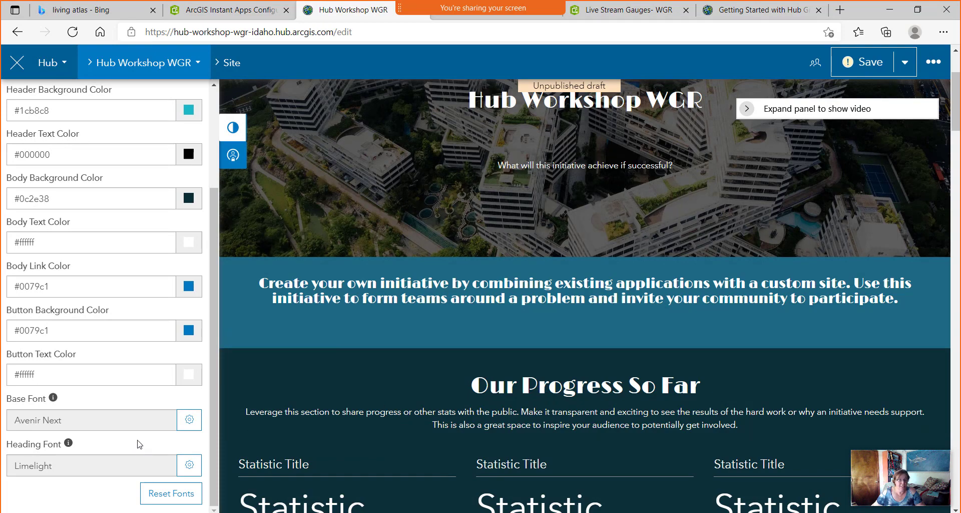
Open the Base Font settings and scroll the Google Fonts catalogue to find Raleway.
click(190, 423)
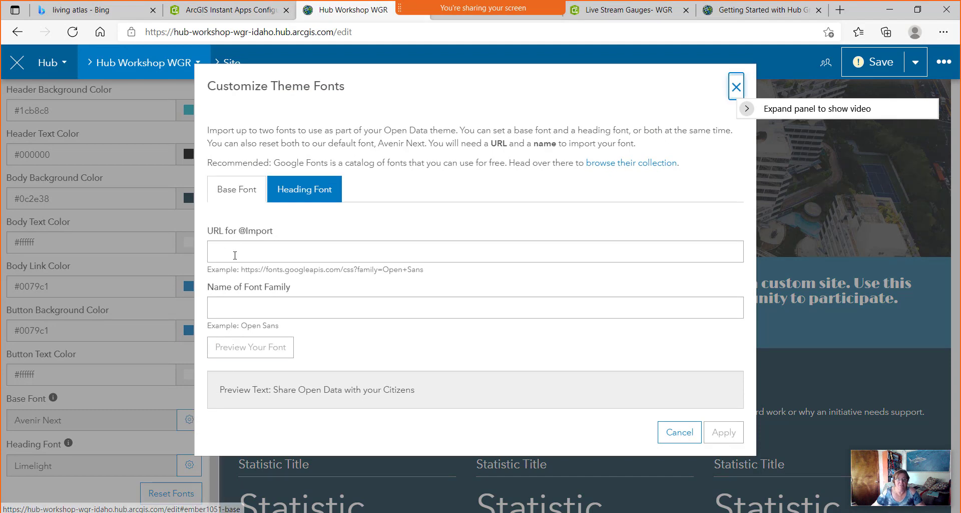
click(527, 19)
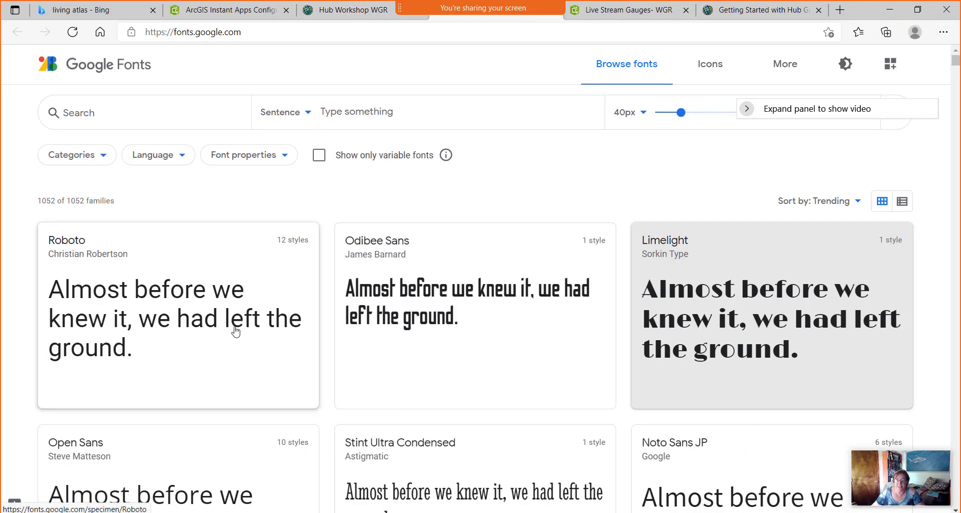
scroll(235, 331, down, 7)
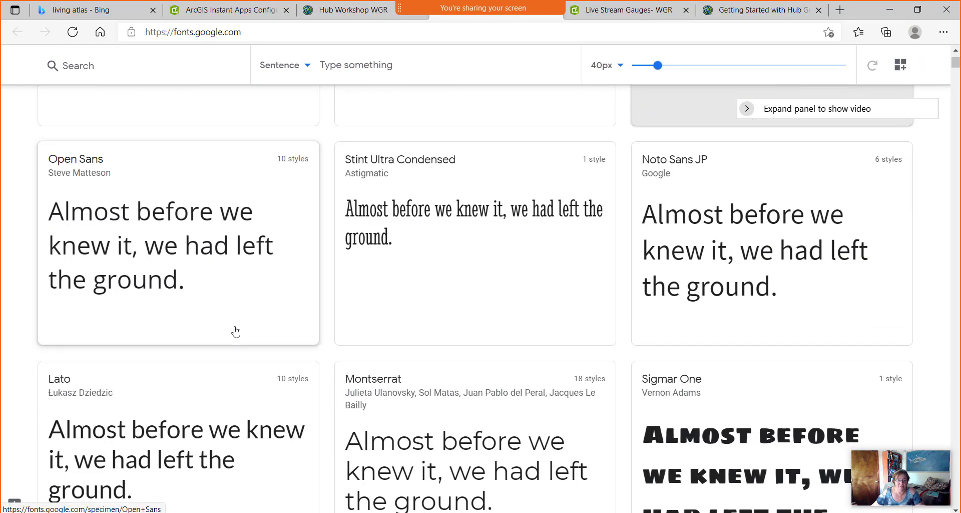
scroll(235, 330, down, 9)
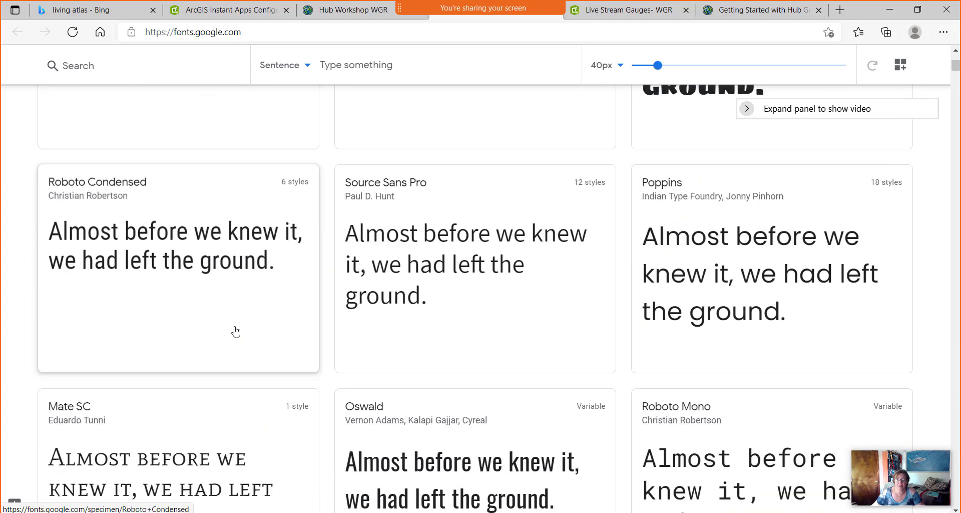
scroll(235, 331, down, 4)
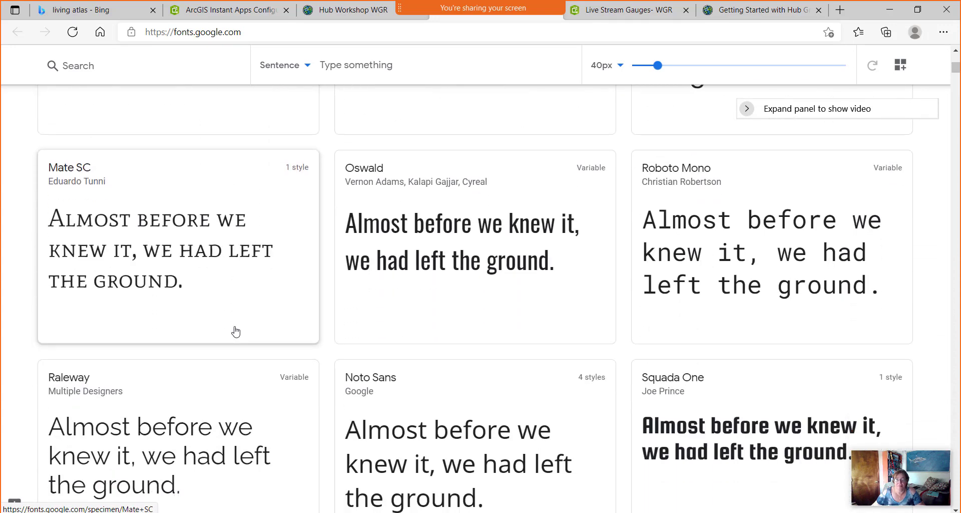
scroll(236, 330, down, 4)
scroll(235, 331, down, 2)
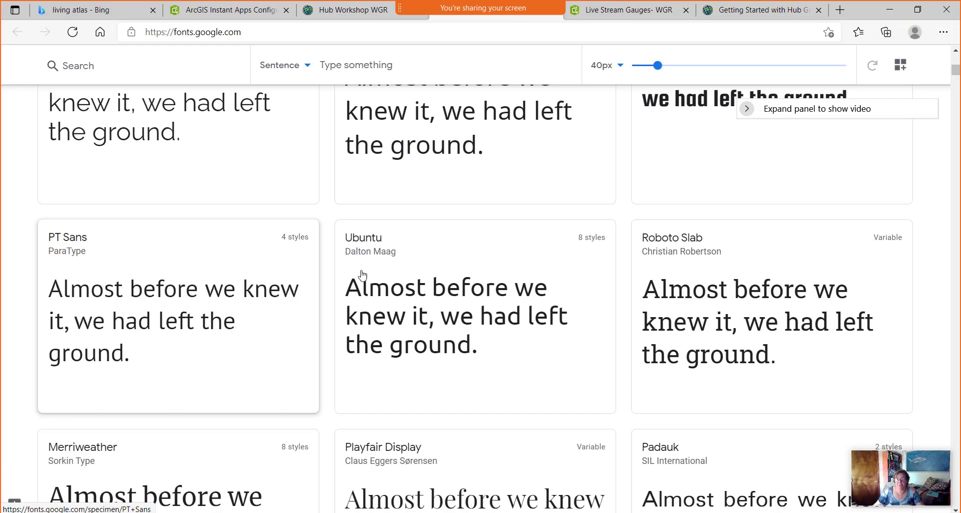
scroll(397, 306, down, 4)
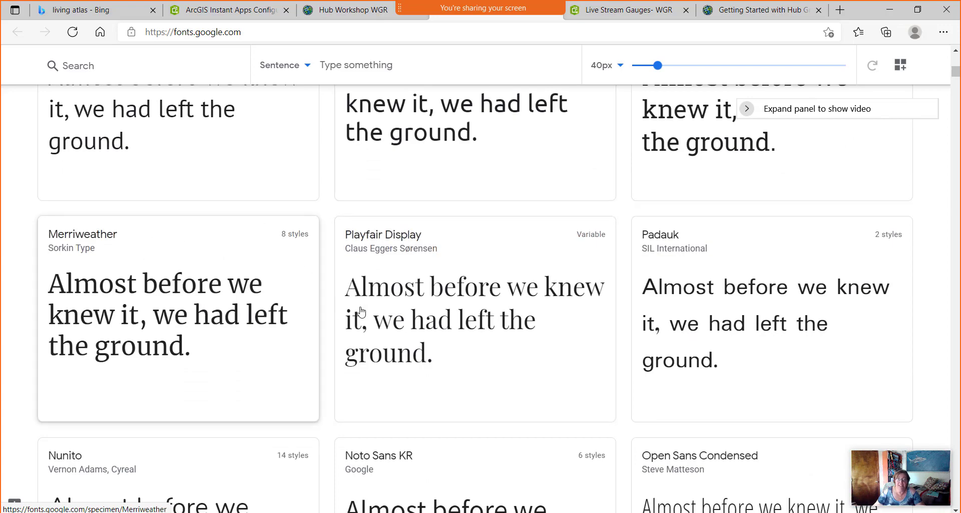
scroll(135, 344, up, 15)
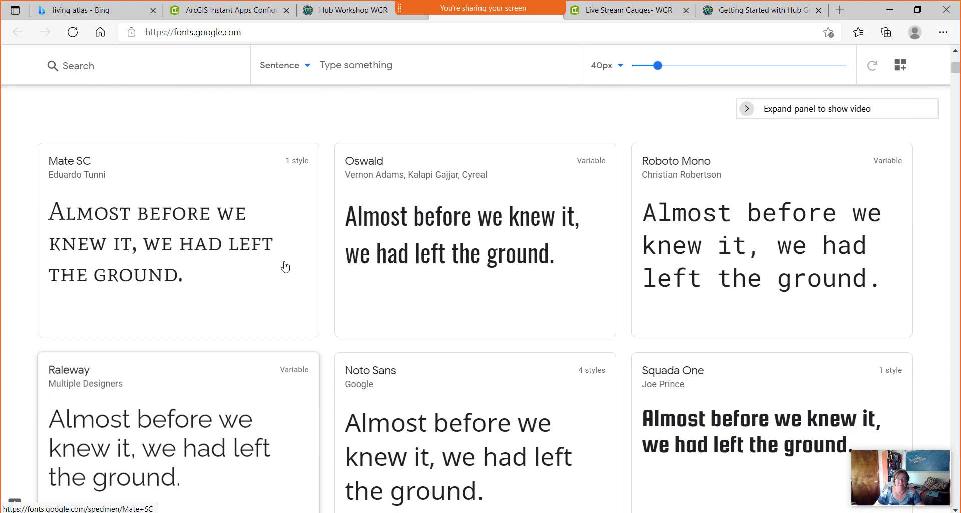
scroll(539, 118, up, 2)
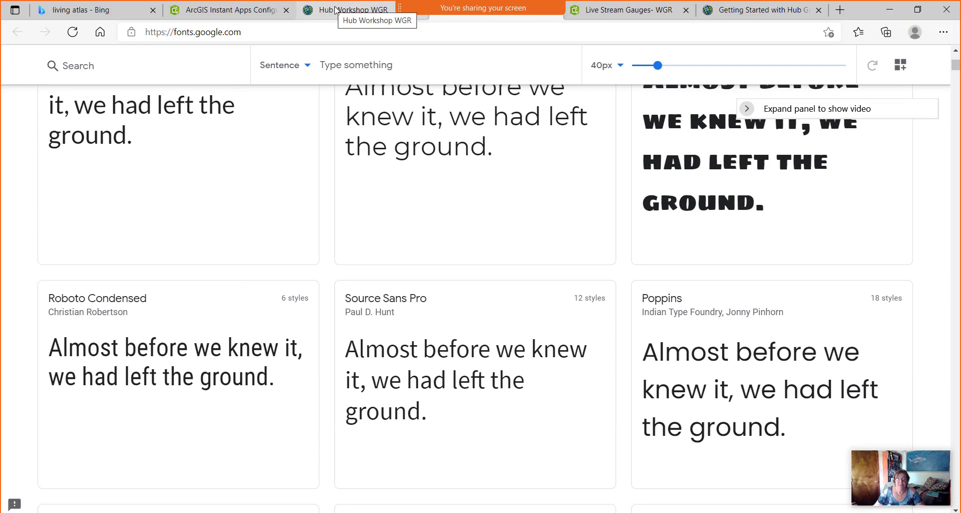
click(336, 11)
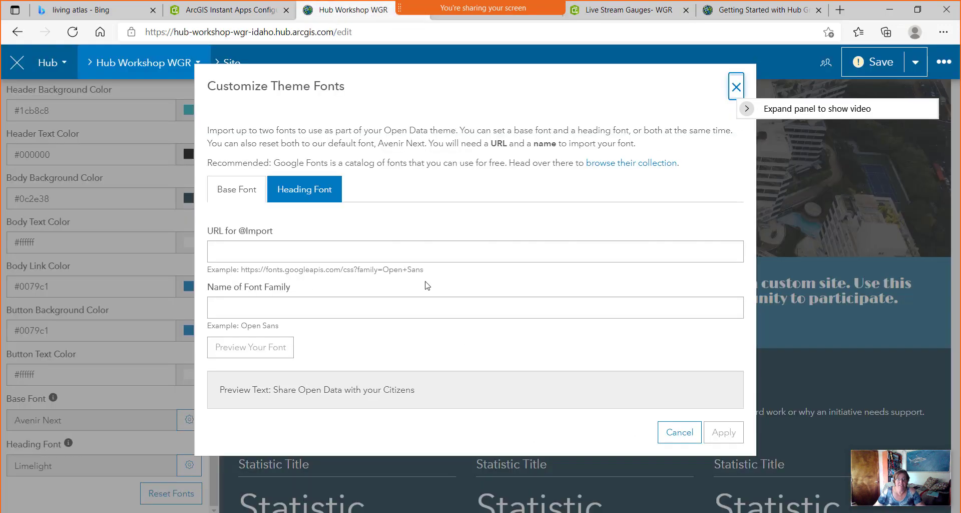
drag(383, 270, 252, 267)
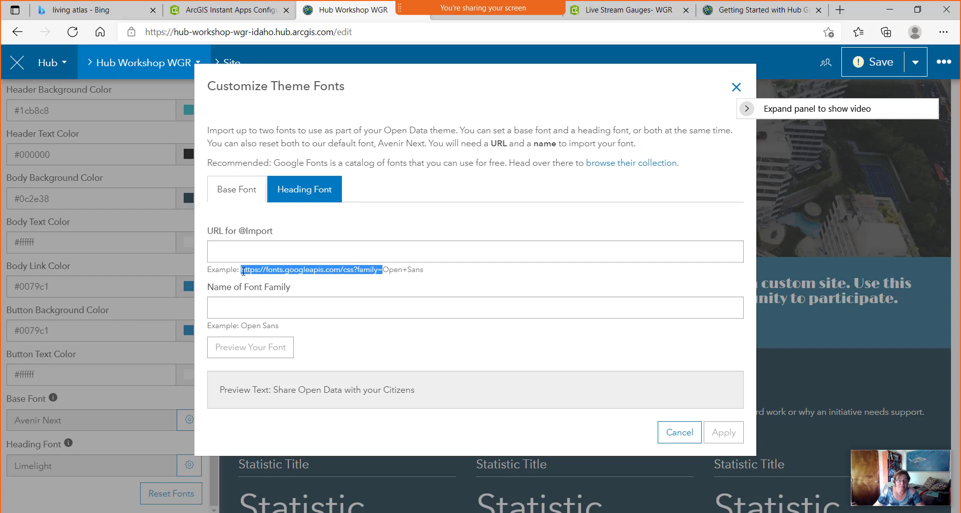
click(247, 246)
text(https://fonts.googleapis.com/css?family=)
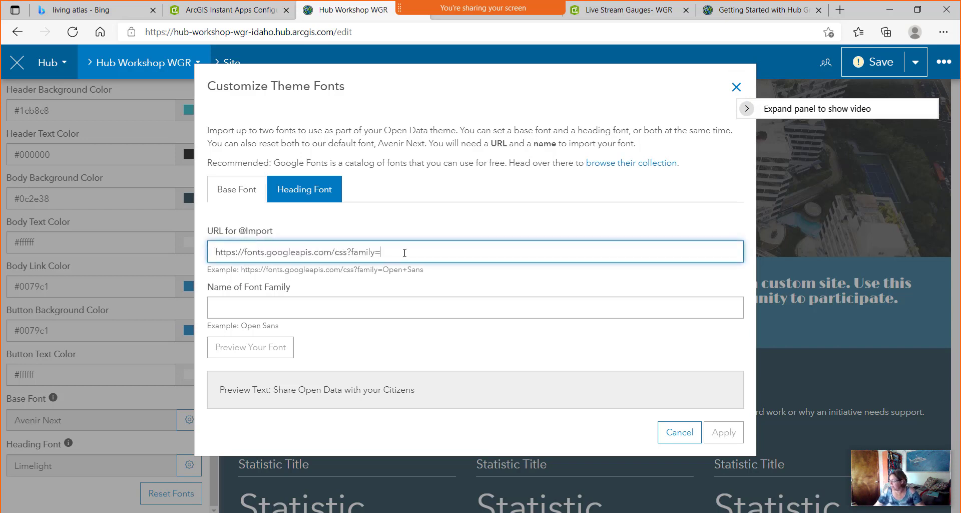
text(Raleway)
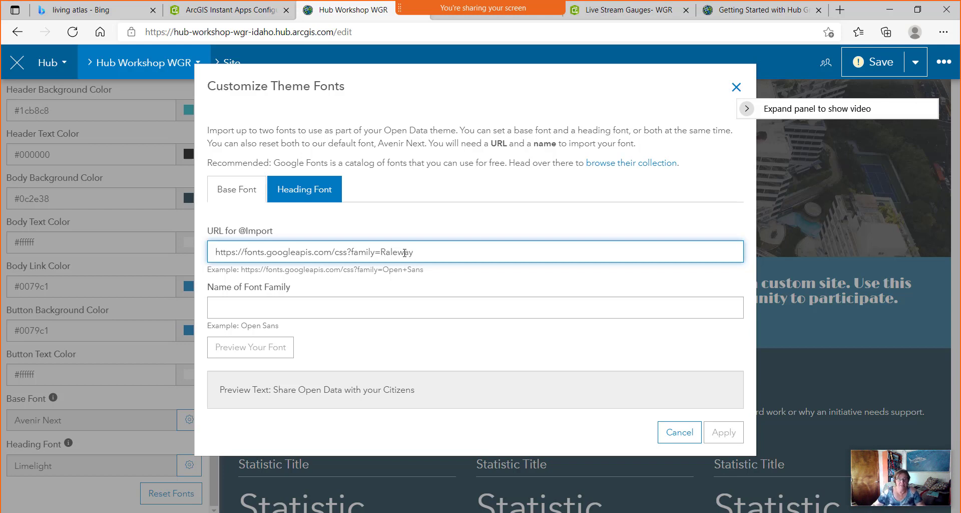
drag(397, 254, 385, 256)
click(263, 312)
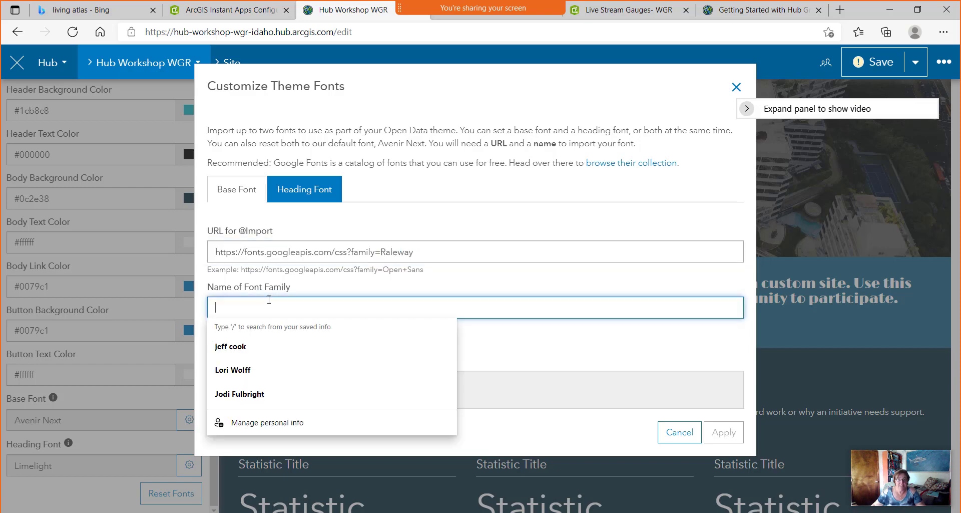
text(Raleway)
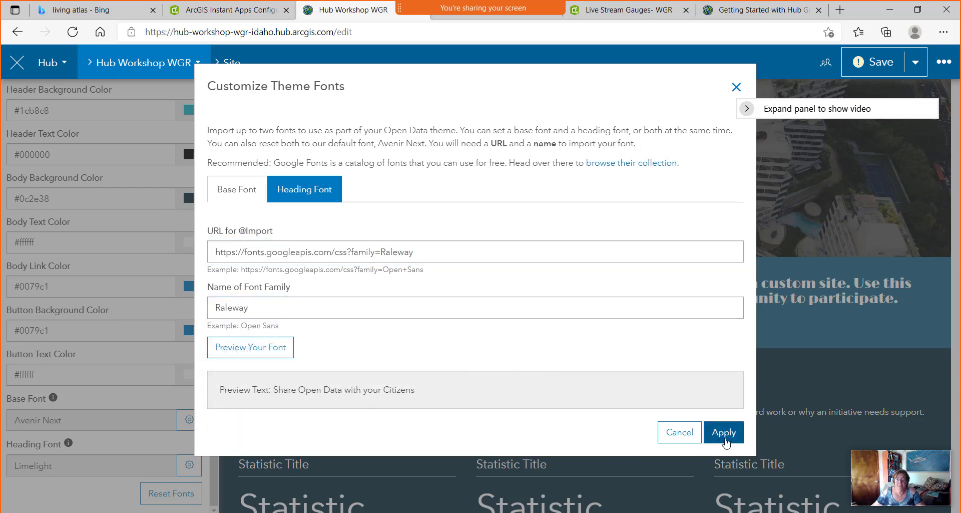
Apply Raleway as the base font and return to the main Customize options.
click(723, 434)
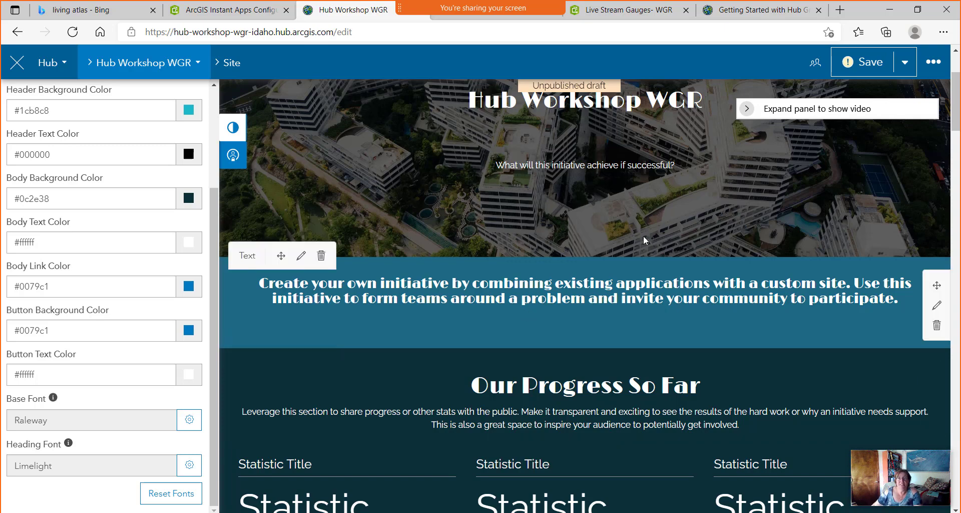
scroll(360, 213, up, 3)
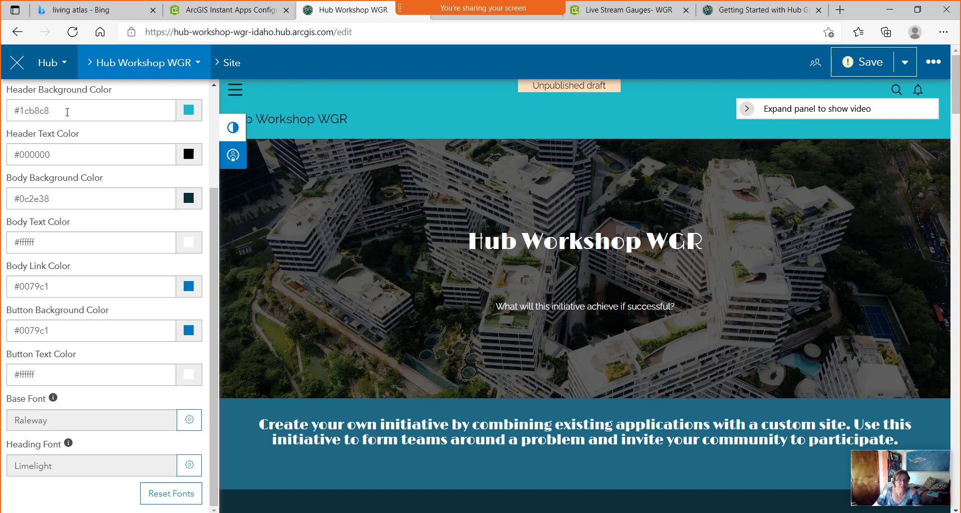
scroll(110, 139, up, 3)
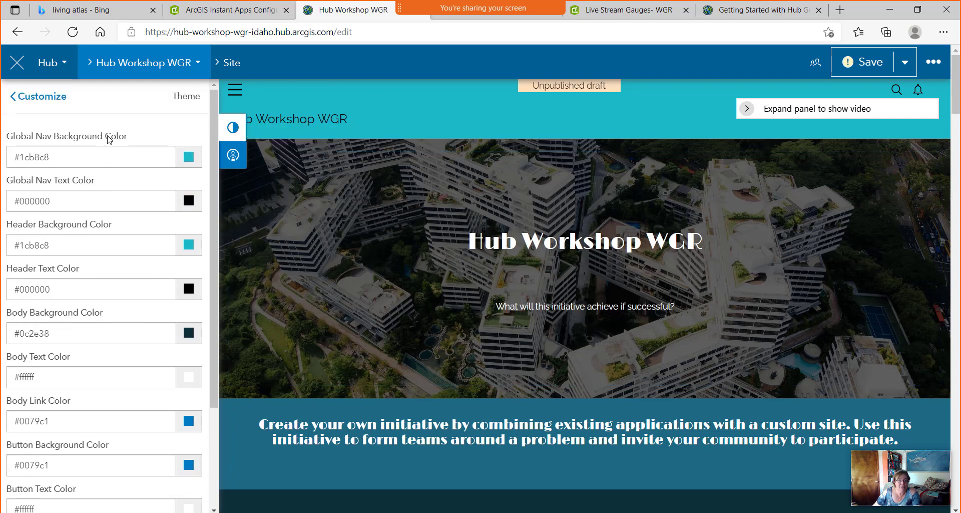
click(47, 100)
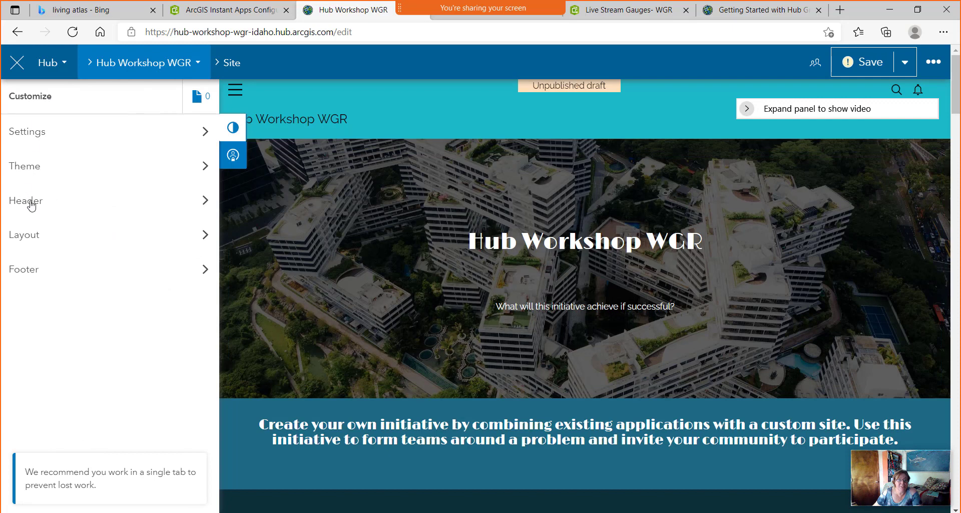
Preview Prominent and Wide header options, then keep Standard (60px) height with Box layout.
click(31, 202)
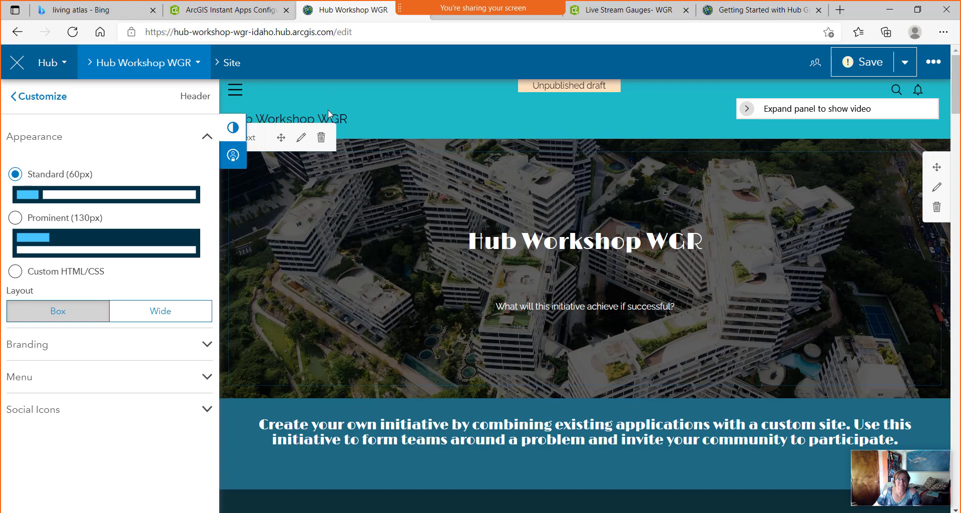
click(17, 219)
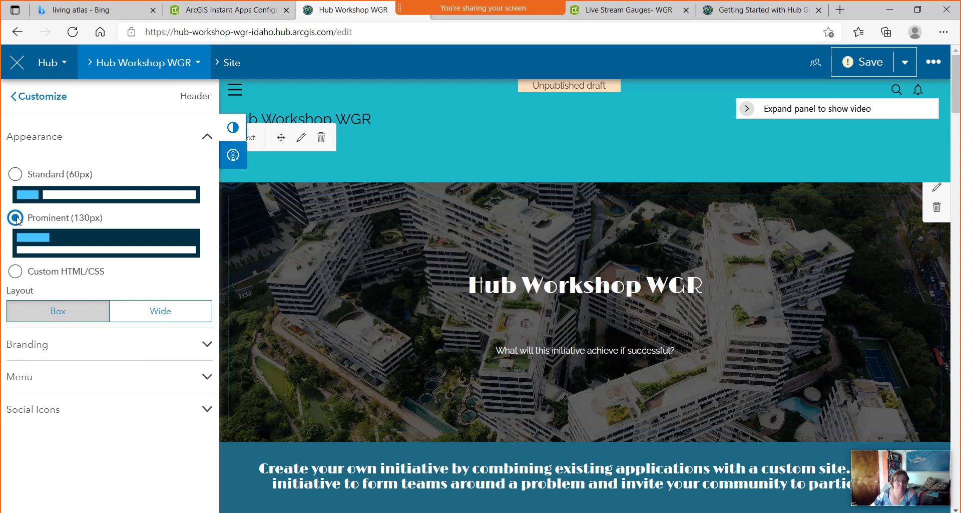
click(16, 174)
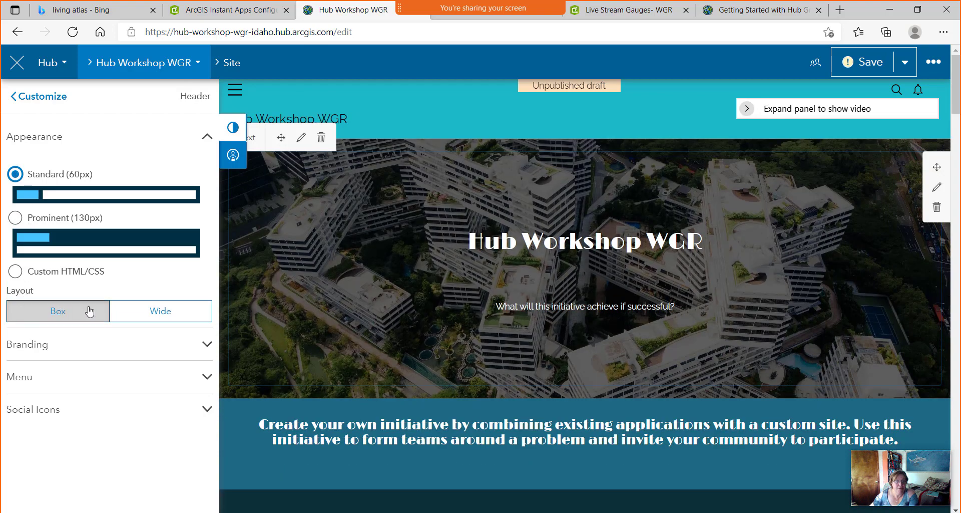
click(160, 318)
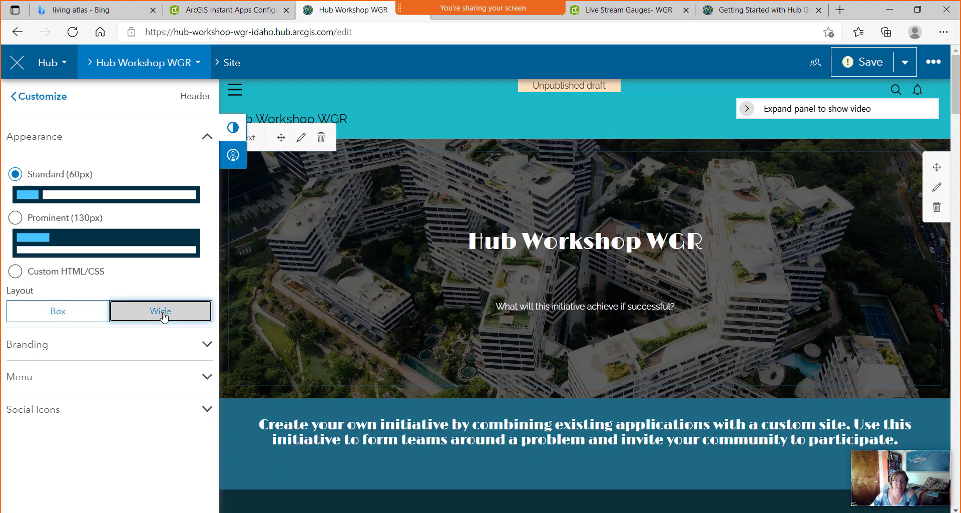
click(78, 316)
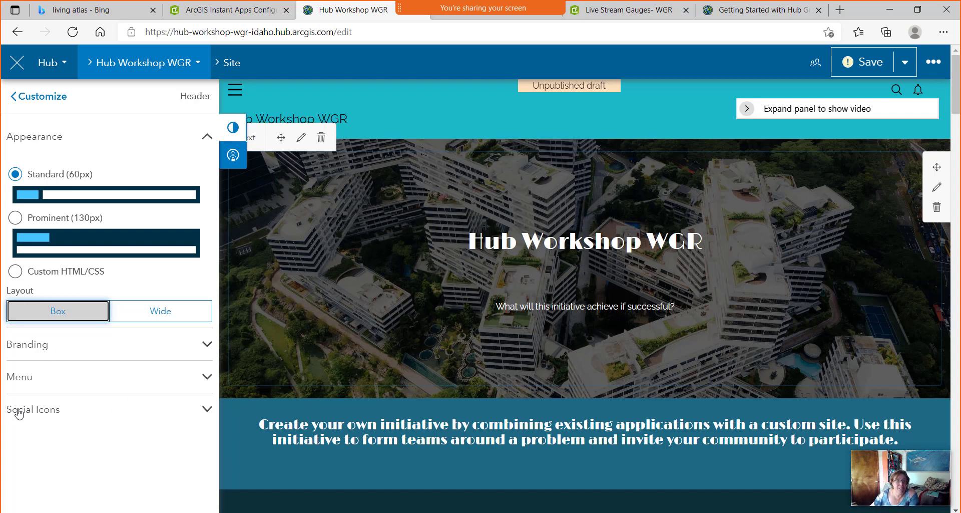
scroll(77, 375, down, 1)
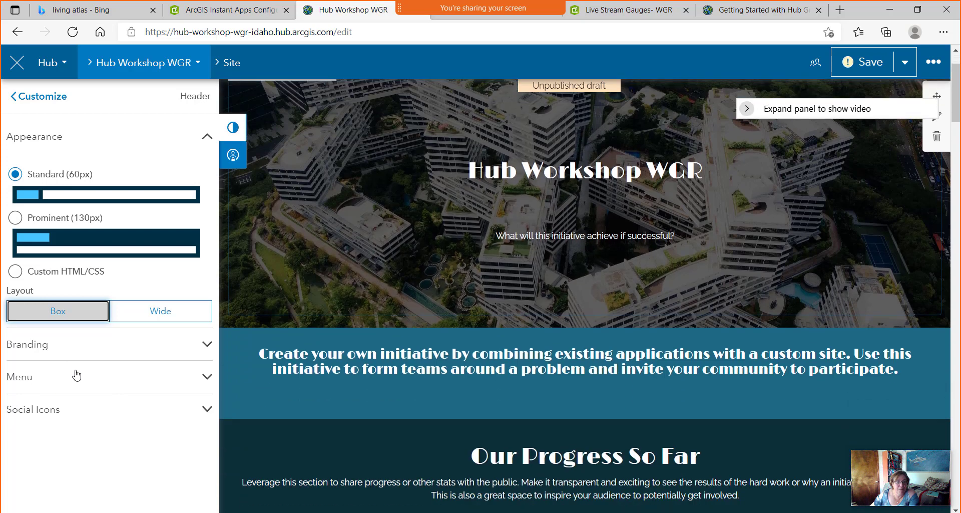
Enter Hub as the header's short name, then go to the Bing tab's address bar.
click(207, 344)
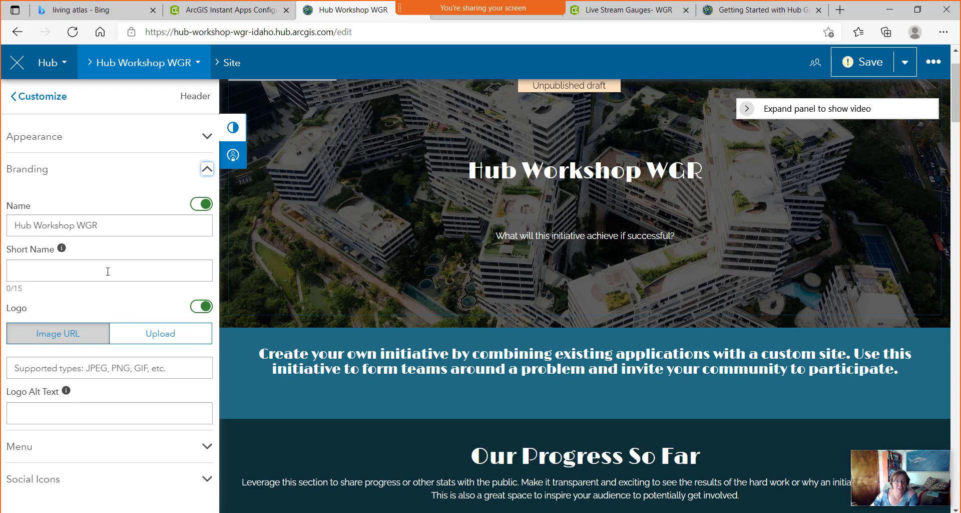
click(65, 271)
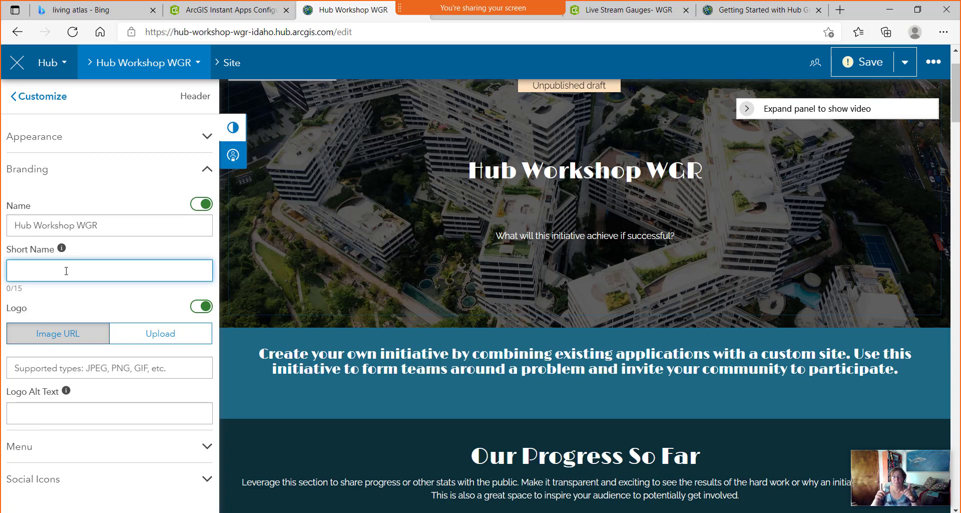
text(Hub)
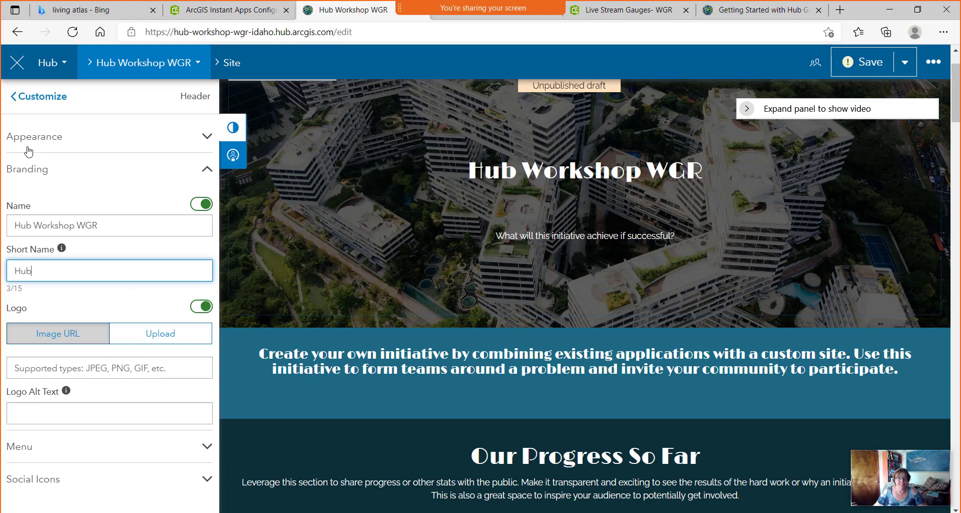
click(93, 11)
click(213, 32)
Go to pixy.org and search for 'test dummy' images.
text(p)
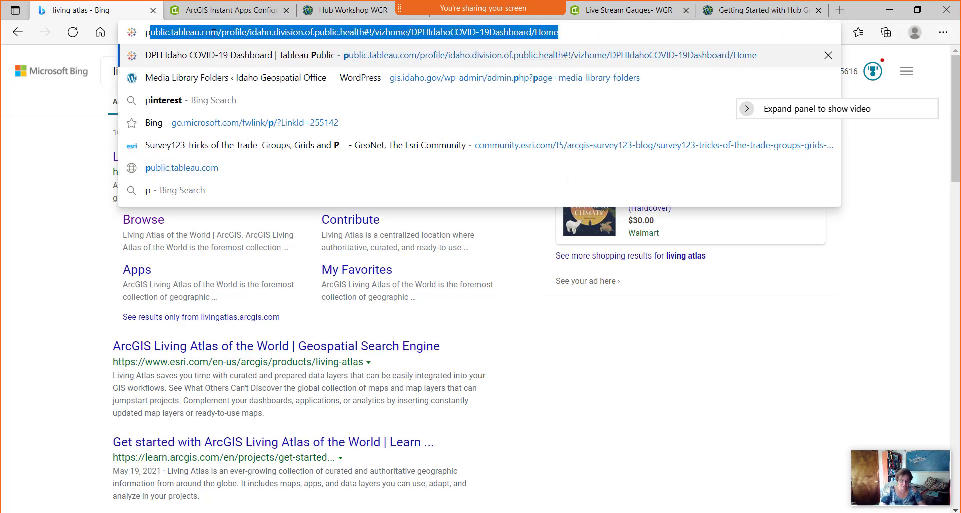
text(ixy.org)
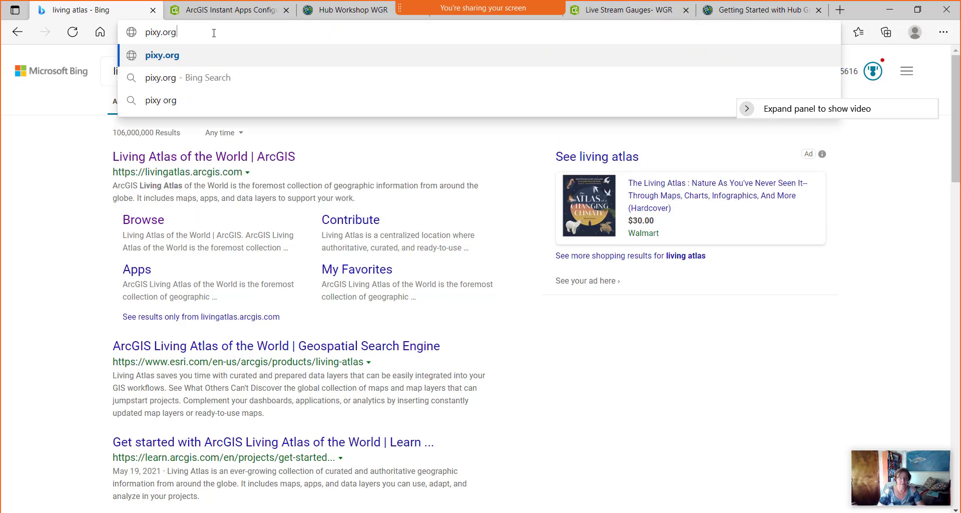
key(Return)
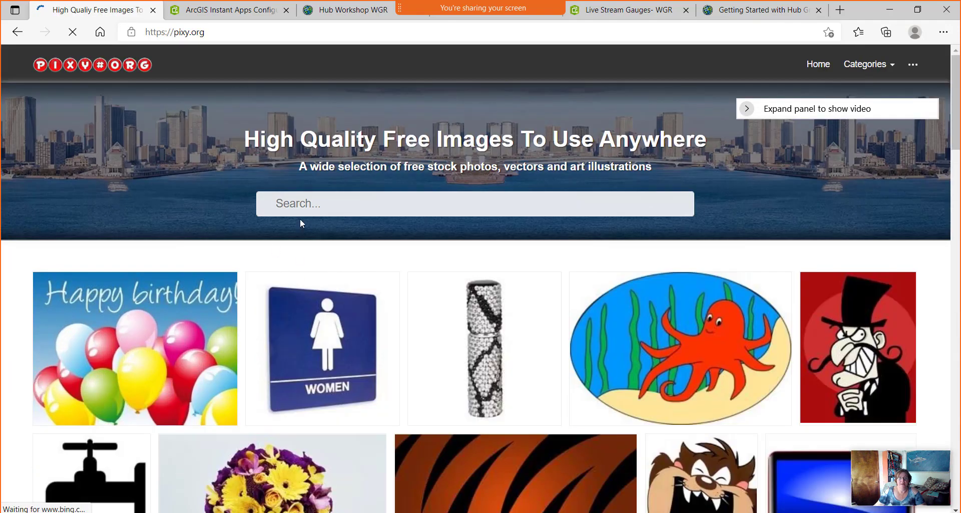
click(305, 206)
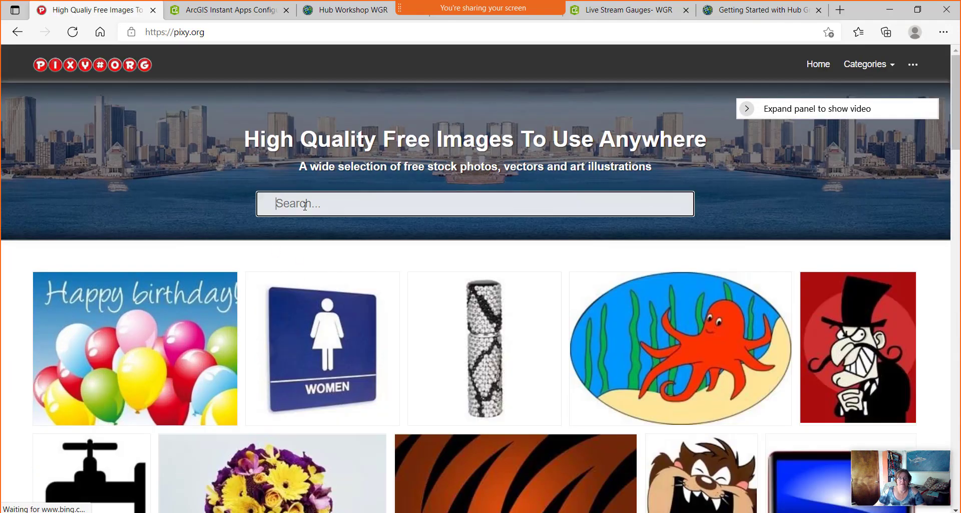
text(car)
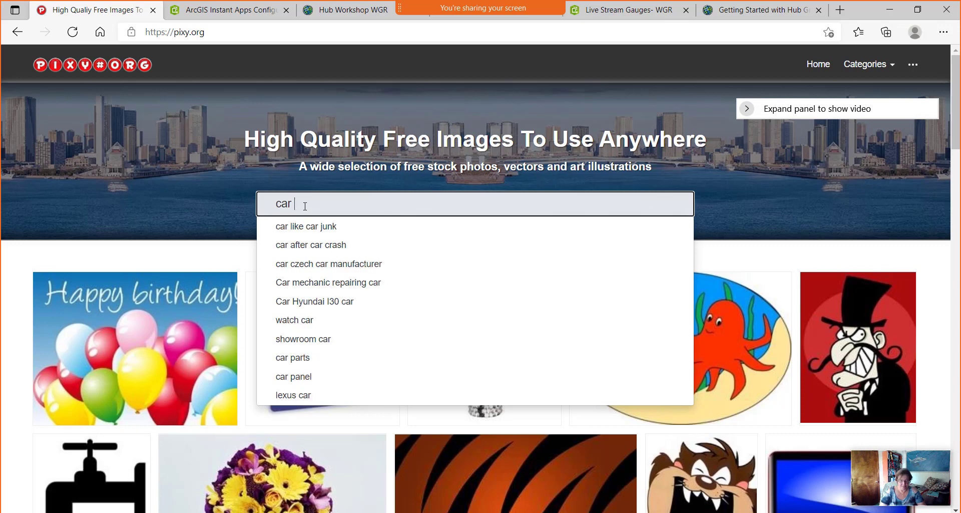
text( crash d)
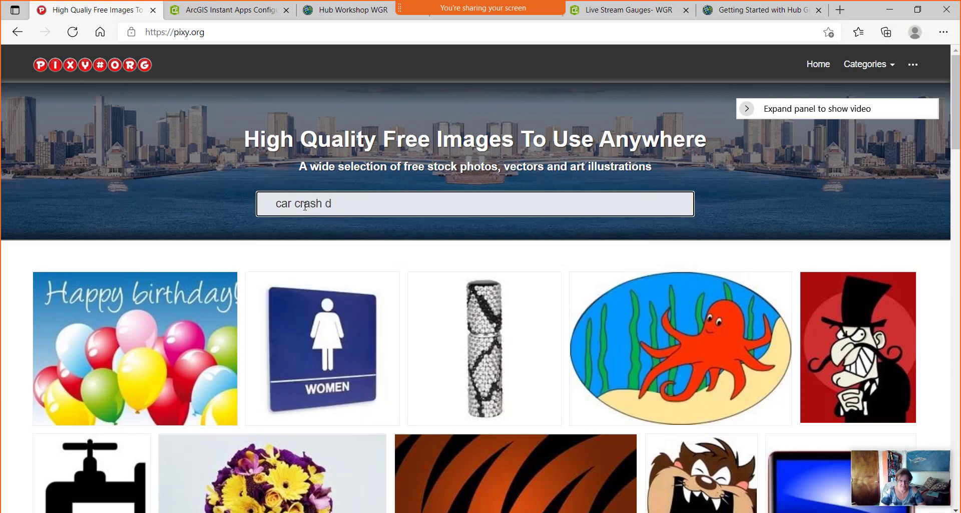
text(ummy)
key(Return)
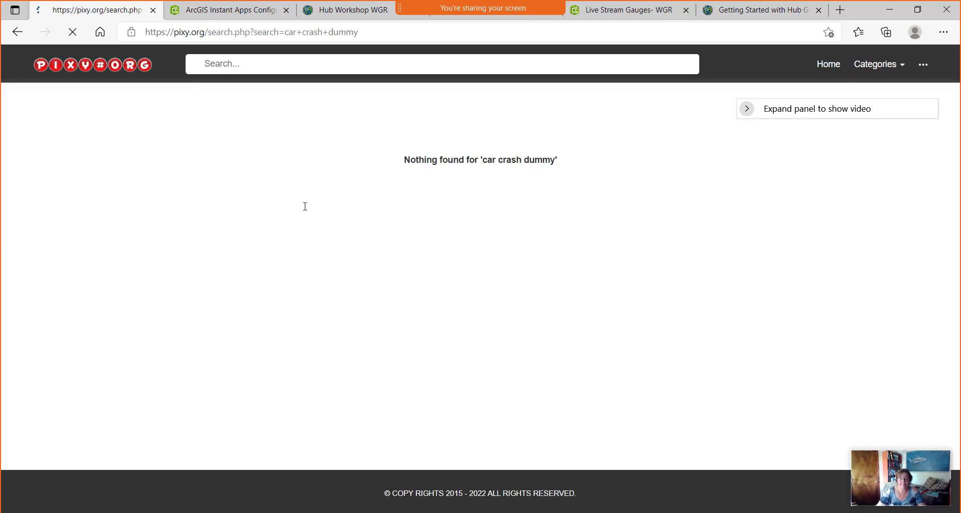
click(247, 70)
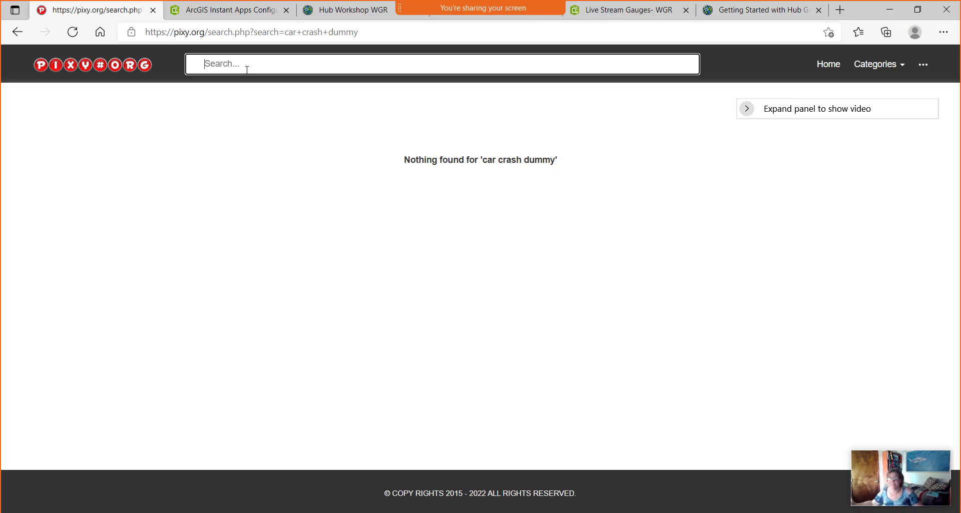
text(te)
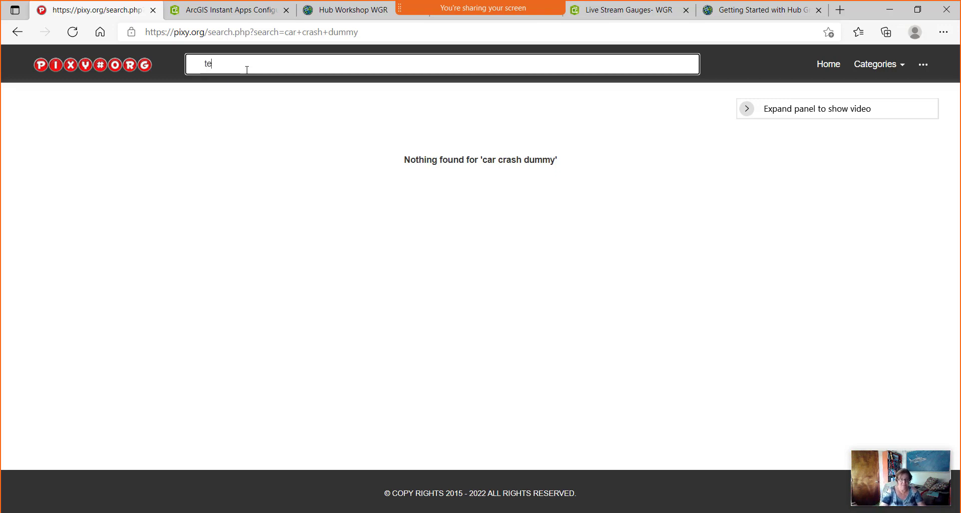
text(st dummy)
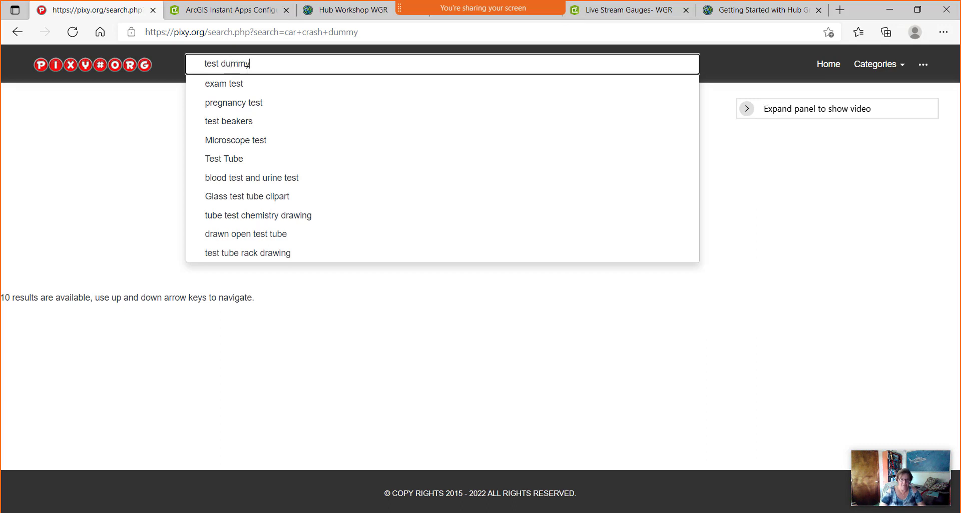
key(Return)
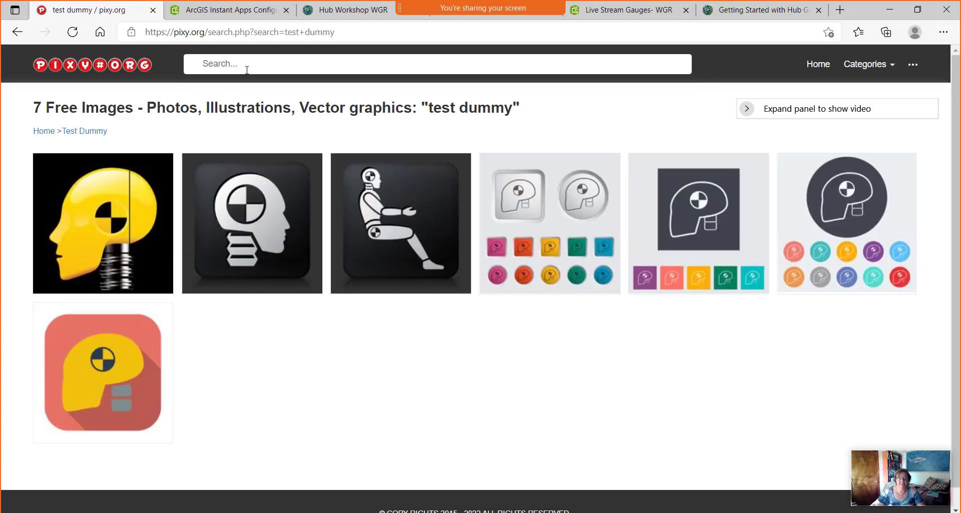
Save the yellow test-dummy head image as dummy.jpg and return to the Hub editor.
right_click(110, 226)
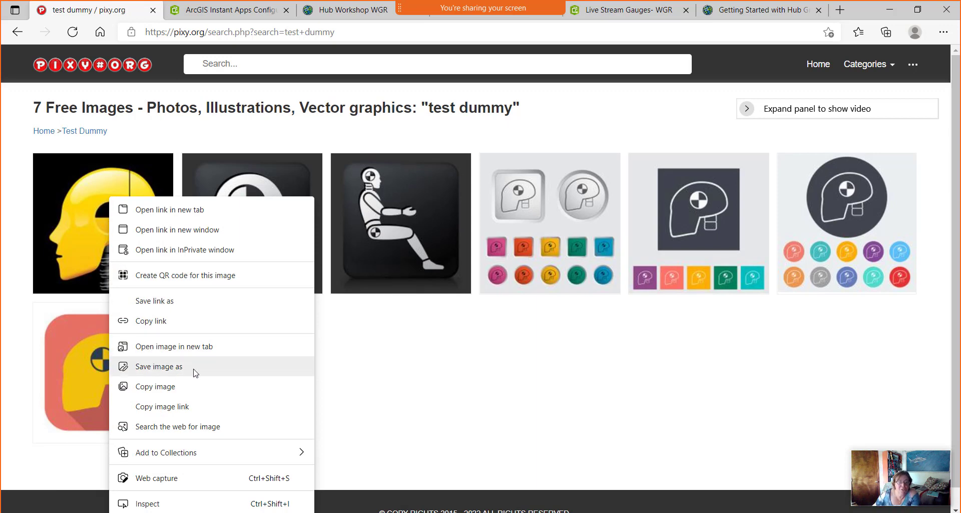
click(160, 366)
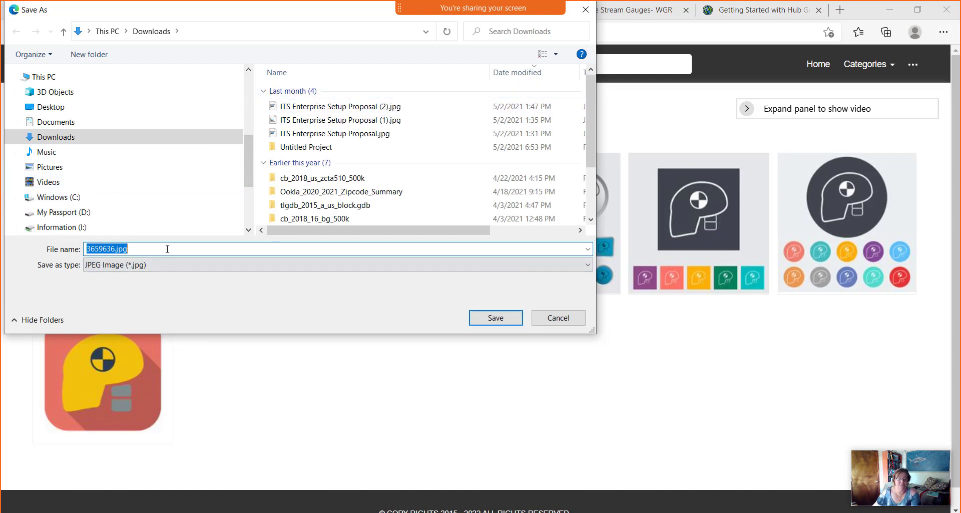
text(dumm)
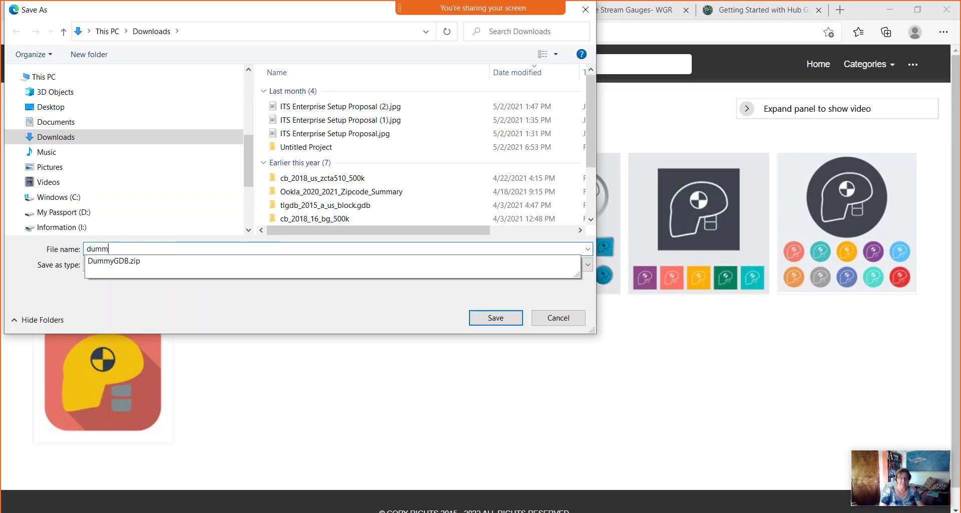
text(y)
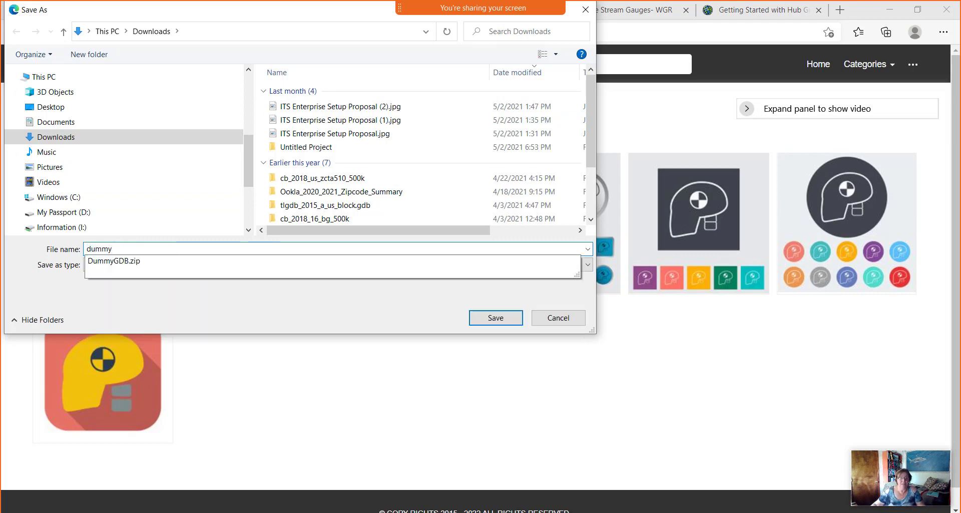
click(497, 319)
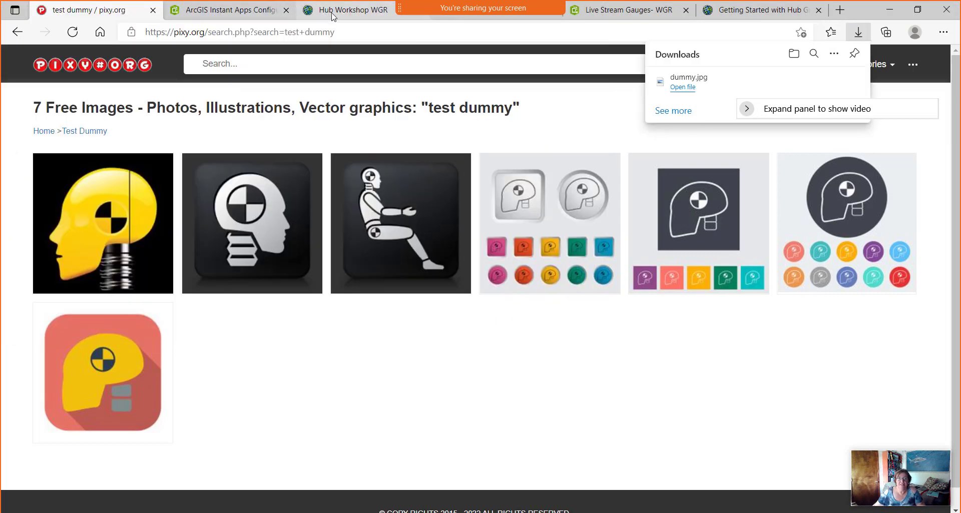
click(339, 11)
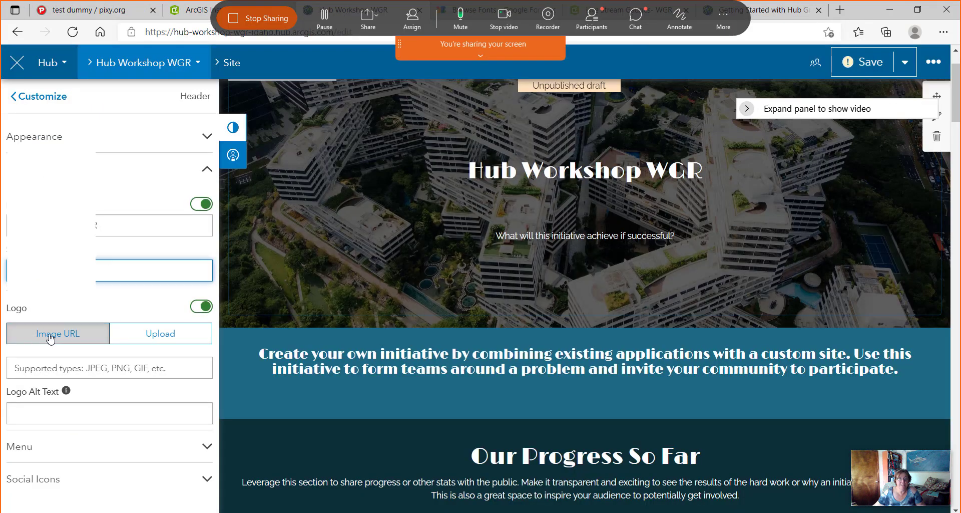
Upload dummy.jpg from the Downloads folder as the site logo and expand the header Menu settings.
click(193, 336)
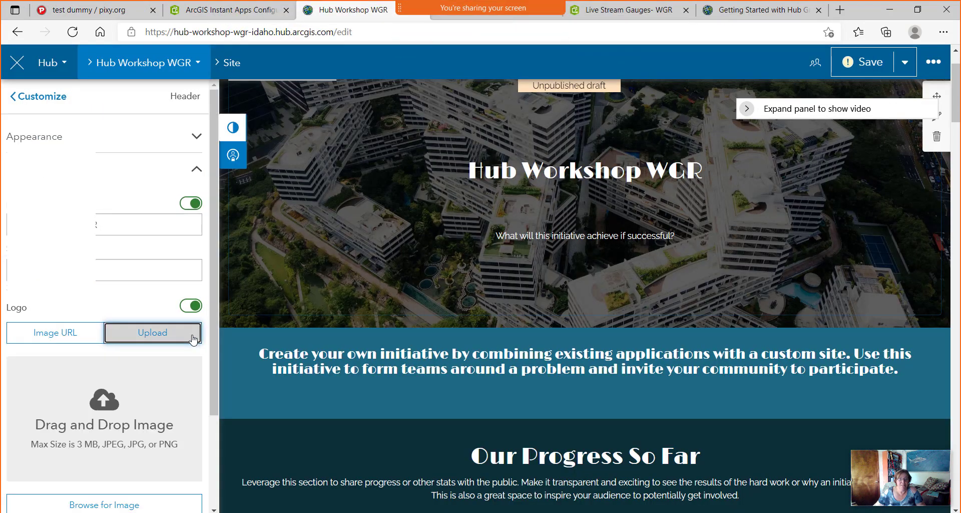
click(104, 505)
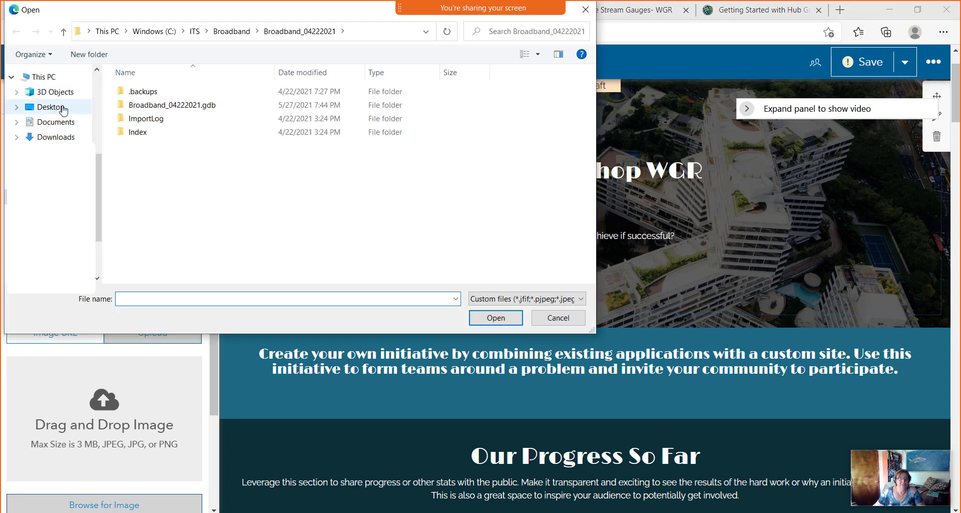
click(73, 137)
click(211, 106)
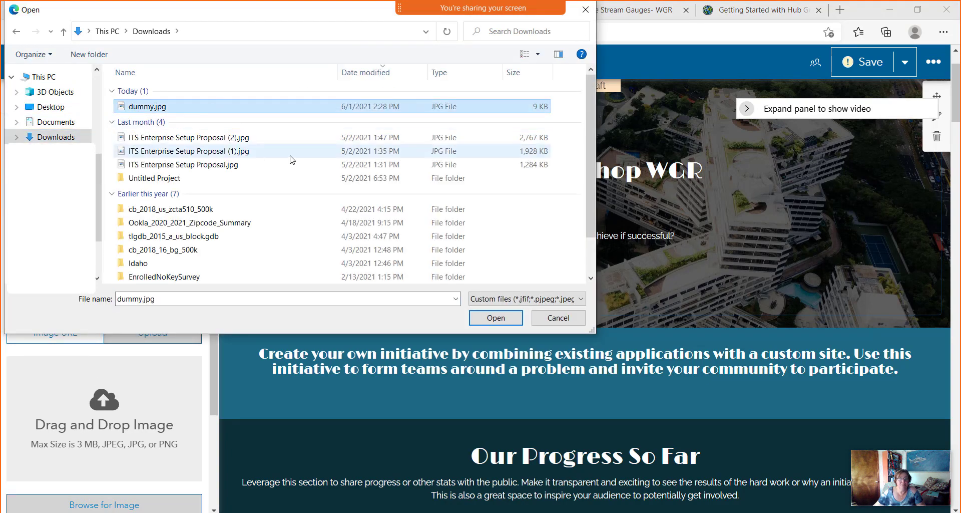
click(497, 319)
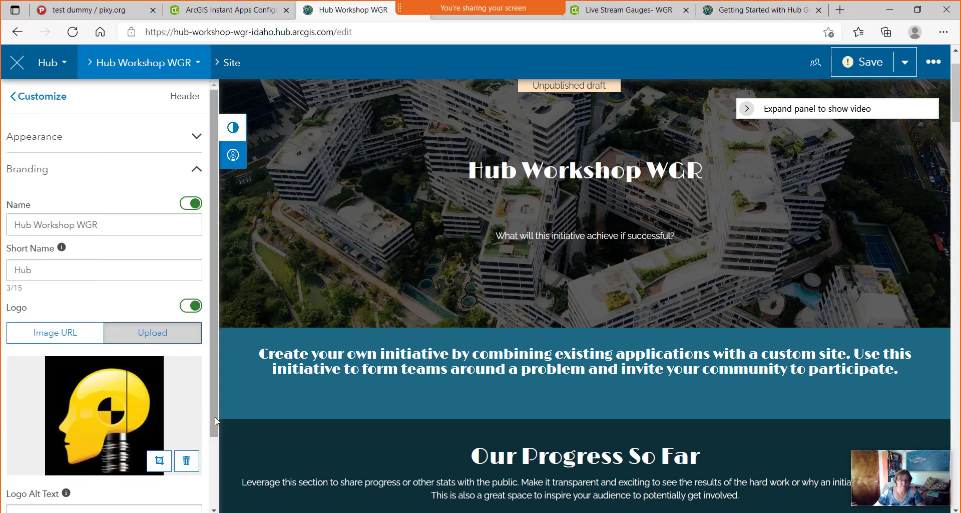
drag(214, 424, 210, 496)
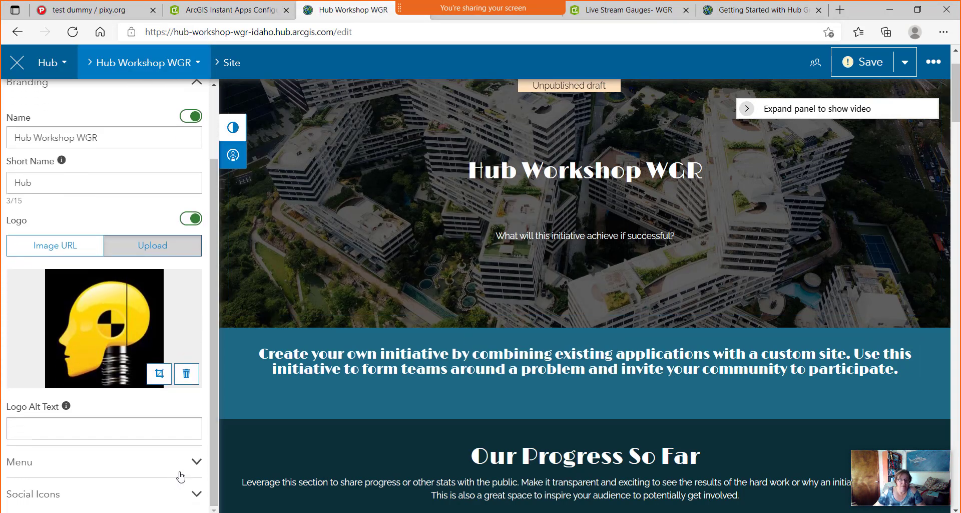
click(196, 465)
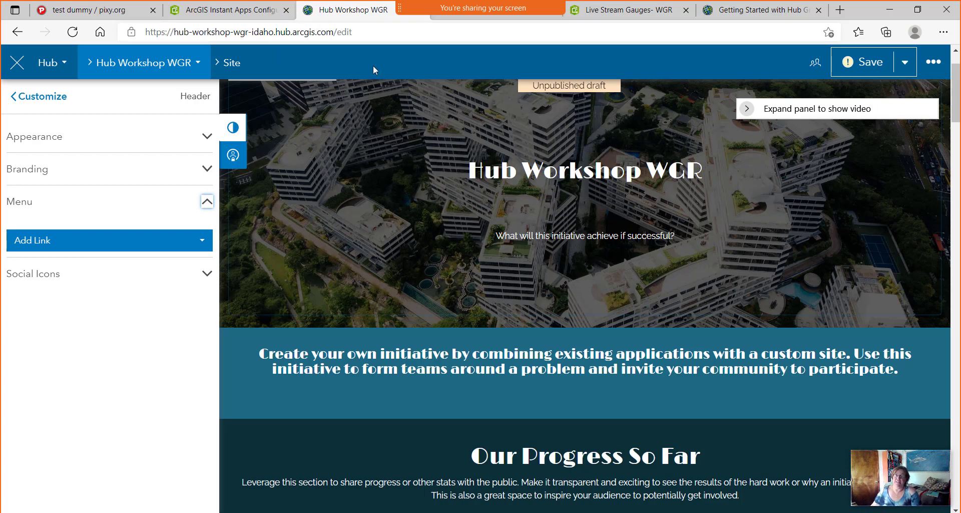
Start a new header menu link pointing to an external web address.
click(201, 246)
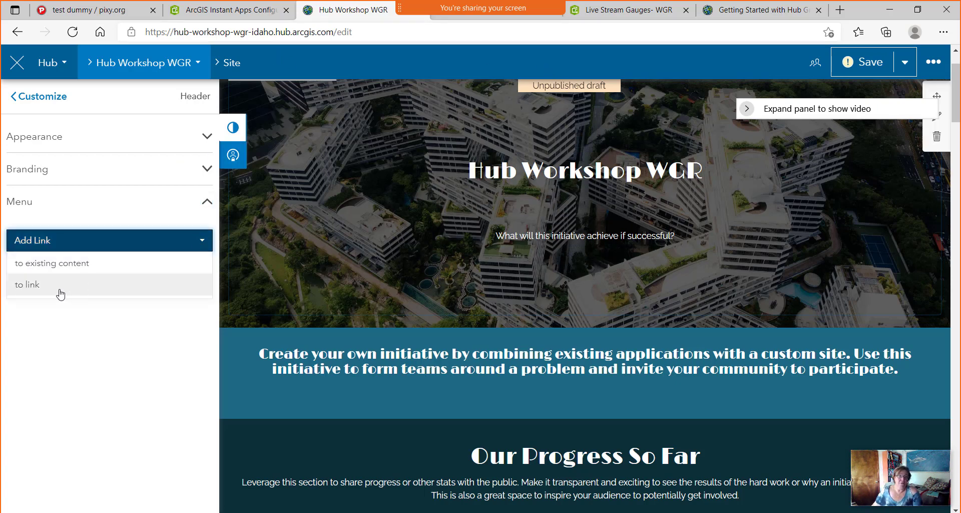
click(85, 264)
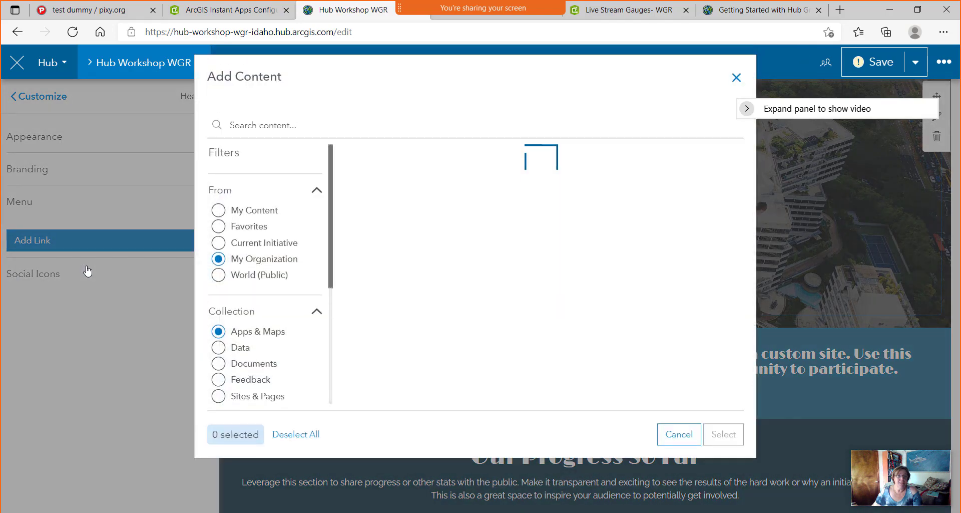
click(736, 86)
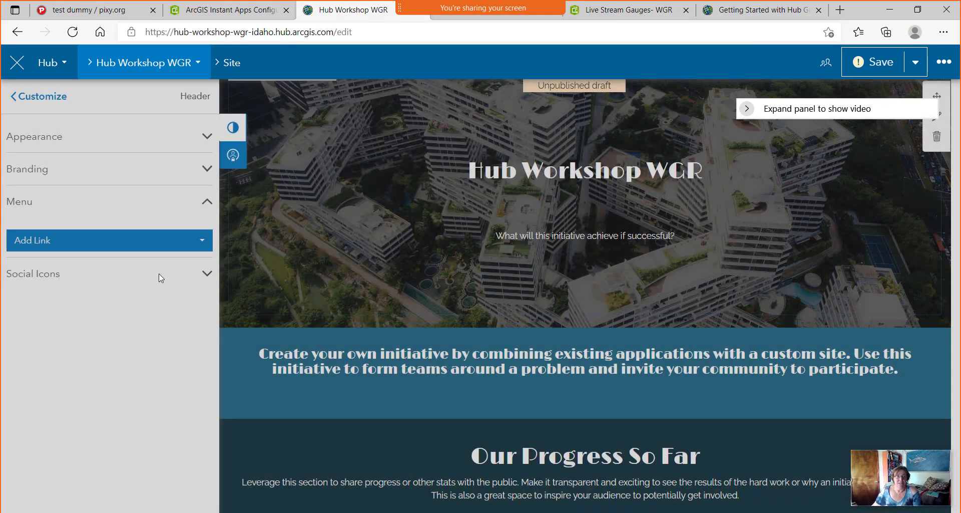
click(210, 244)
click(53, 282)
click(322, 151)
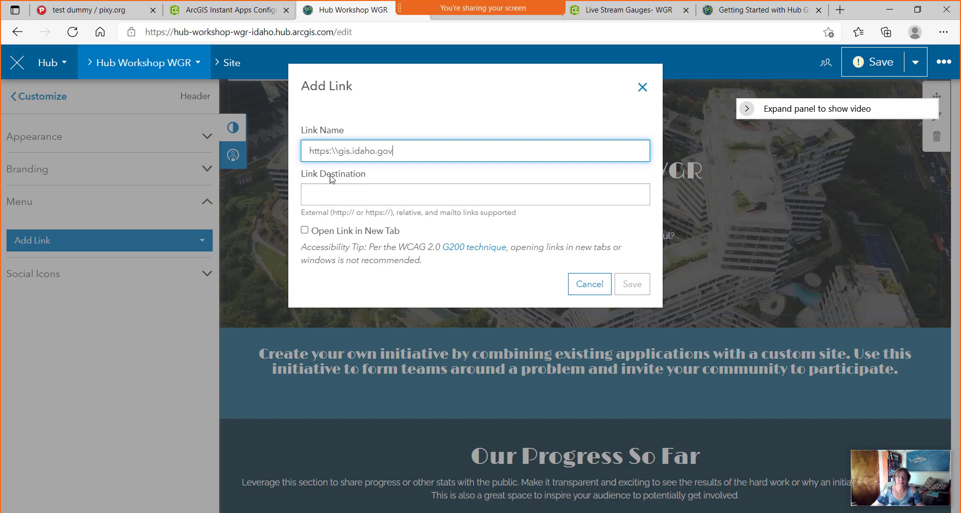
drag(416, 148, 289, 158)
key(ctrl+c)
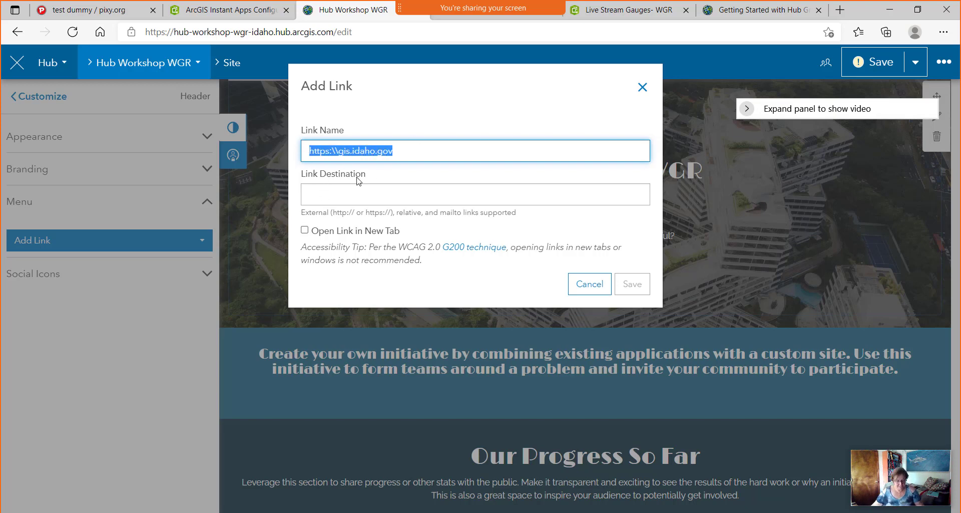
click(320, 191)
key(ctrl+v)
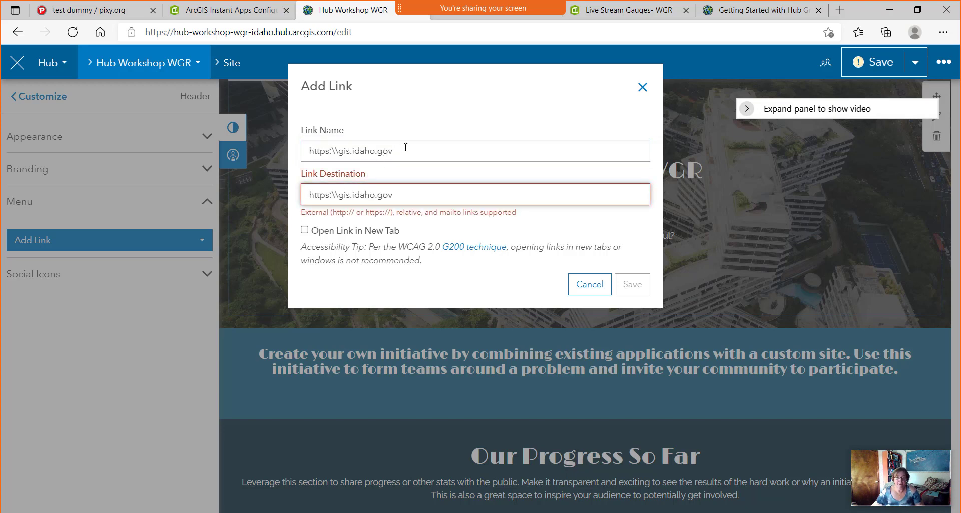
click(482, 280)
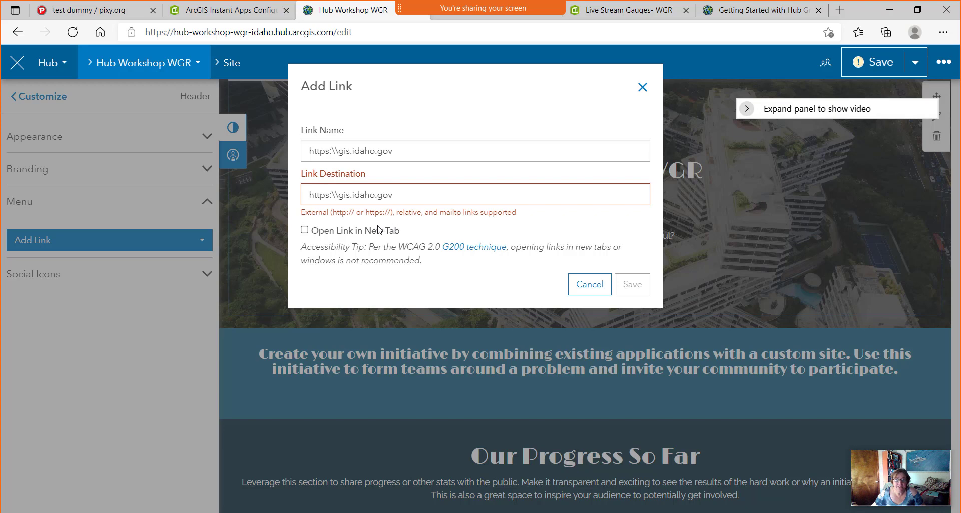
drag(332, 195, 341, 195)
text(//)
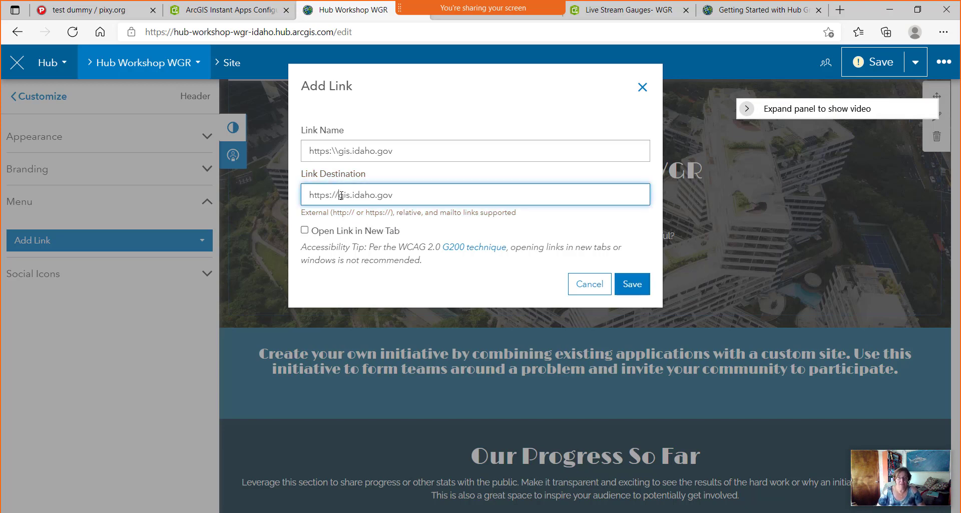
drag(406, 151, 268, 155)
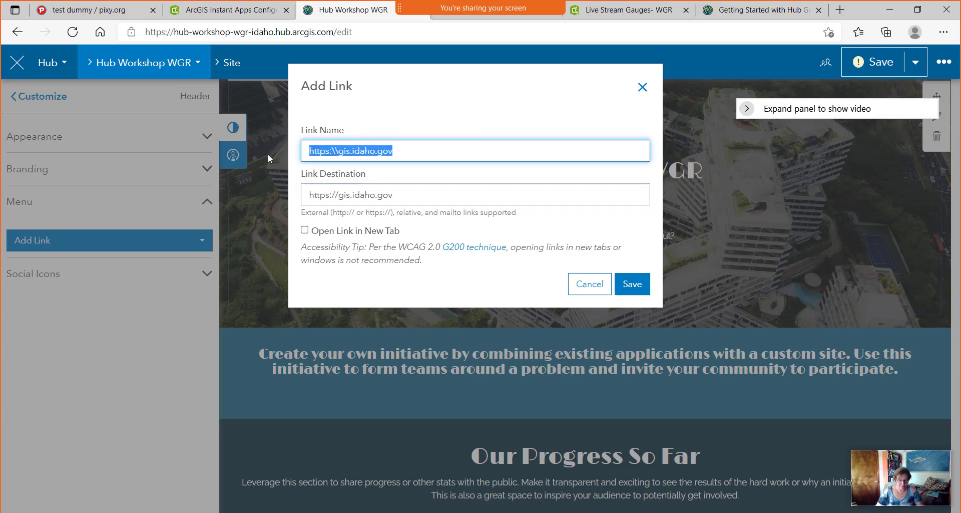
text(gis.idaho.gov)
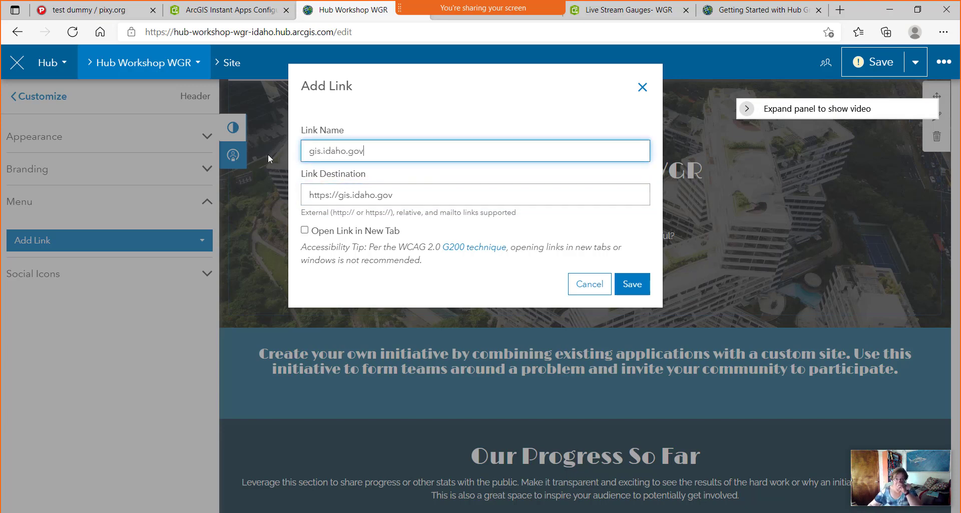
click(305, 230)
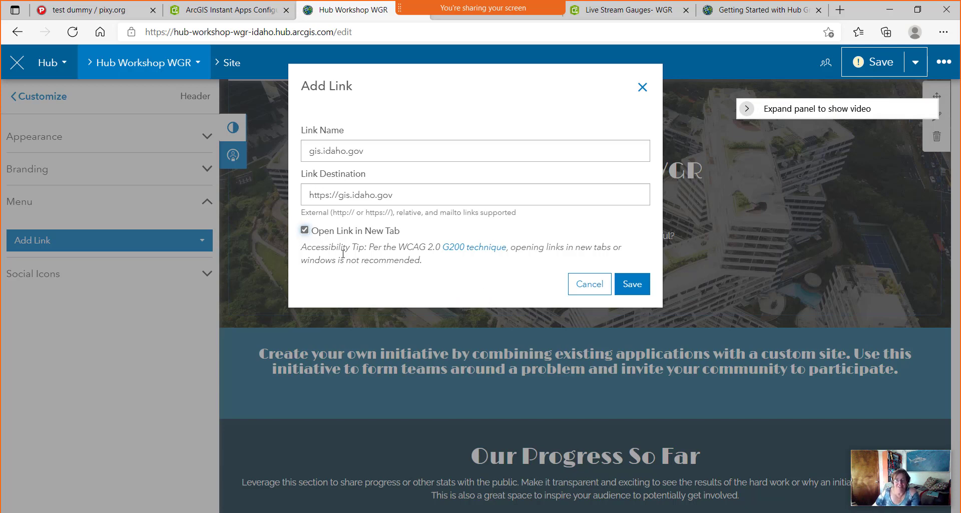
click(630, 287)
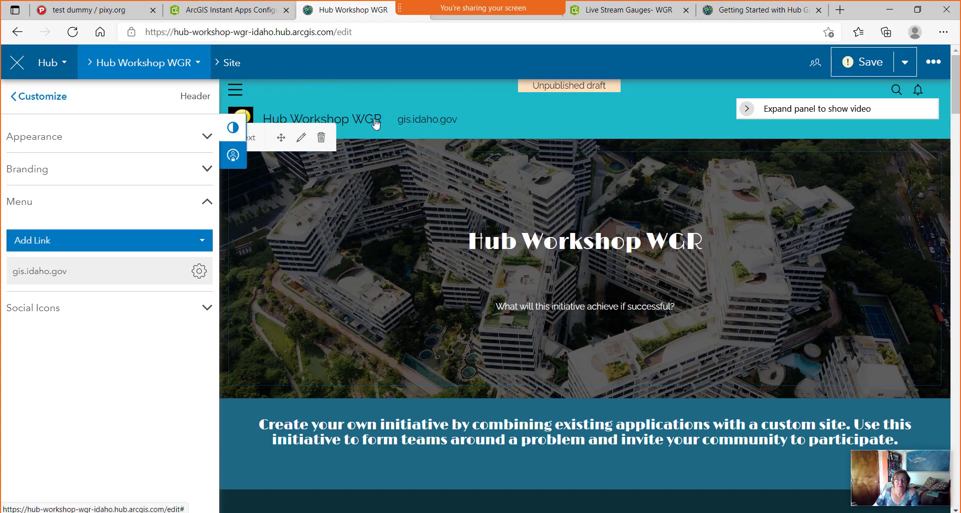
Scroll the preview to the teal header and test the gis.idaho.gov link beside the site title.
scroll(541, 295, down, 1)
scroll(536, 275, up, 1)
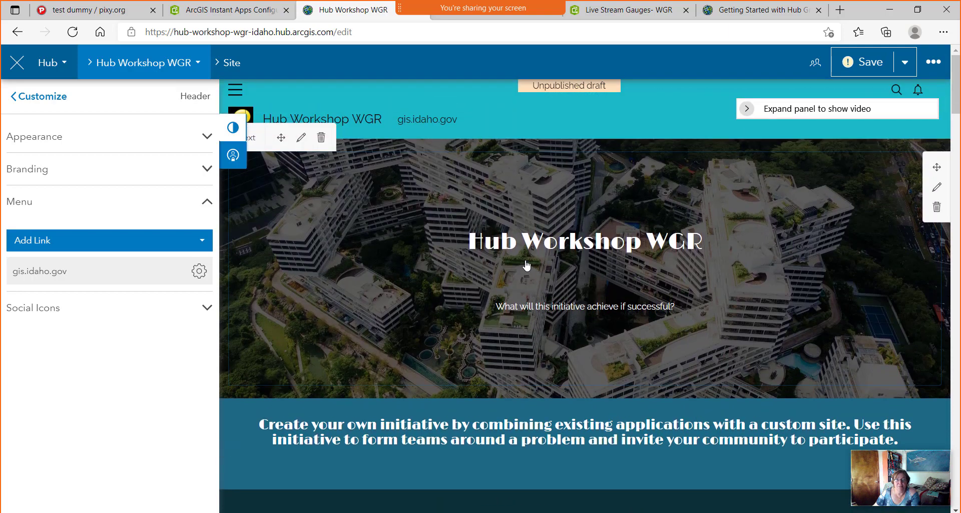
click(623, 466)
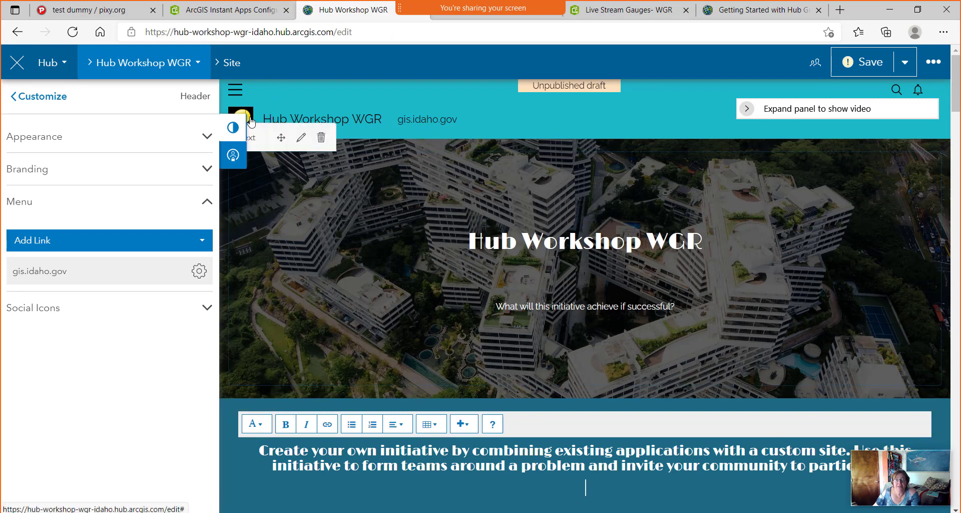
click(440, 128)
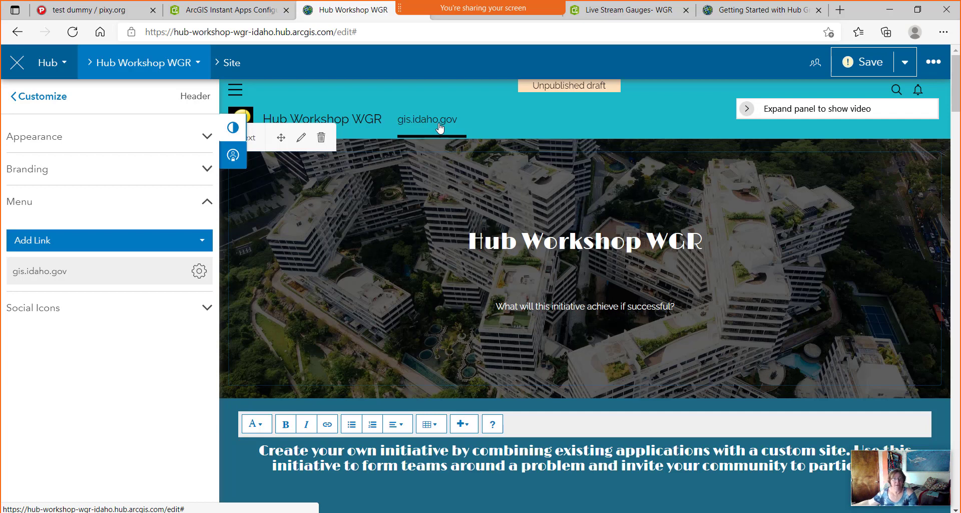
Toggle the Facebook social icon on and back off, leaving all social icons off, and save the site.
click(206, 307)
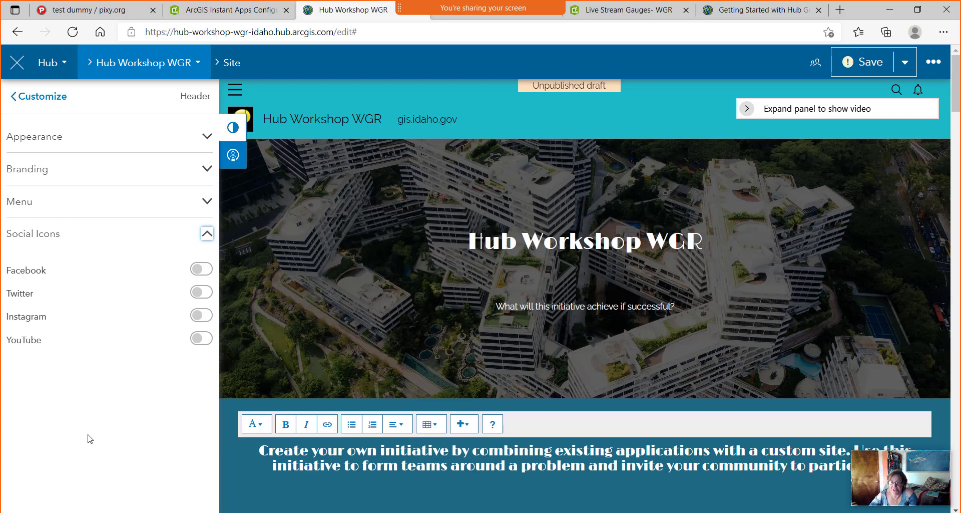
click(200, 269)
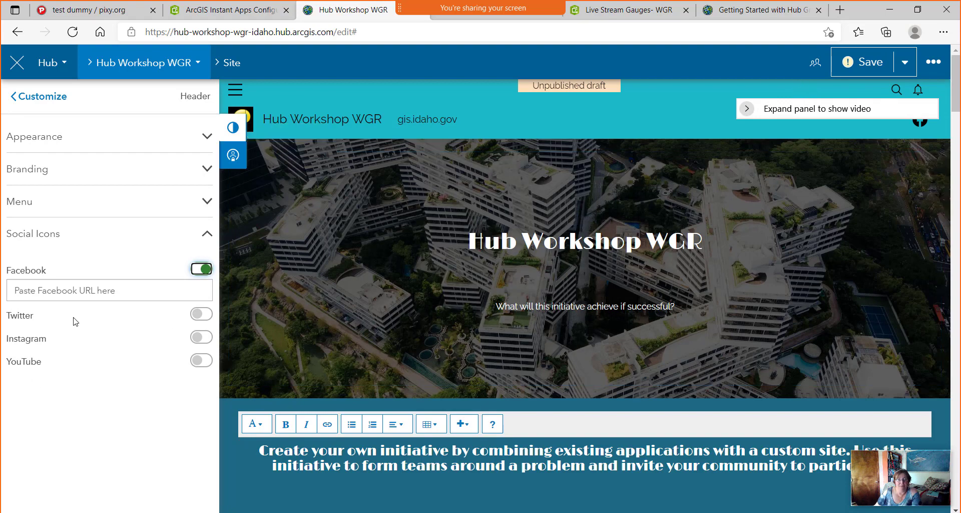
click(206, 270)
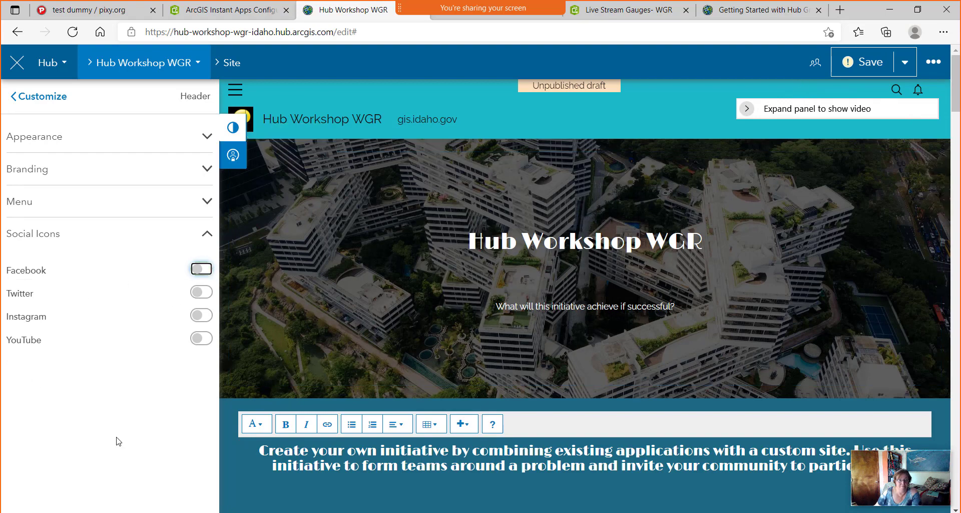
scroll(116, 440, down, 5)
click(871, 61)
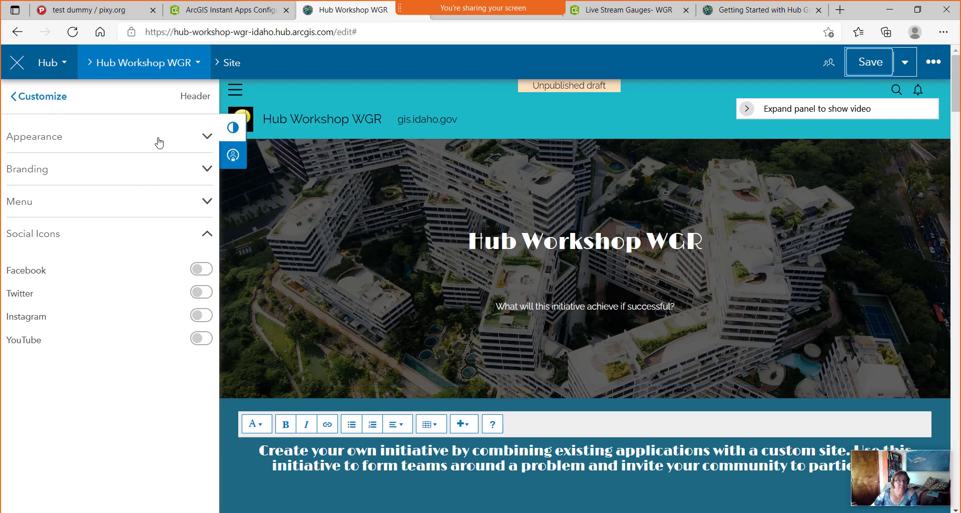
click(207, 136)
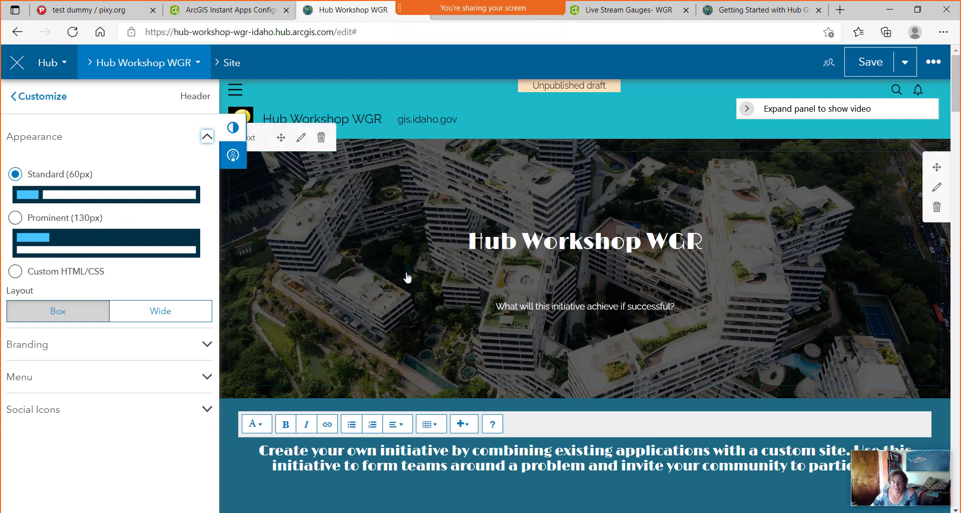
click(15, 271)
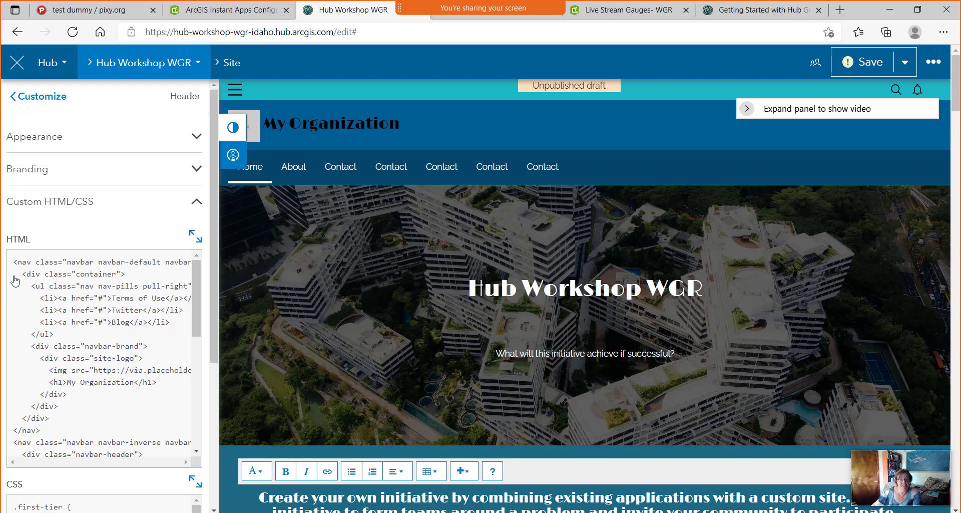
scroll(101, 333, down, 10)
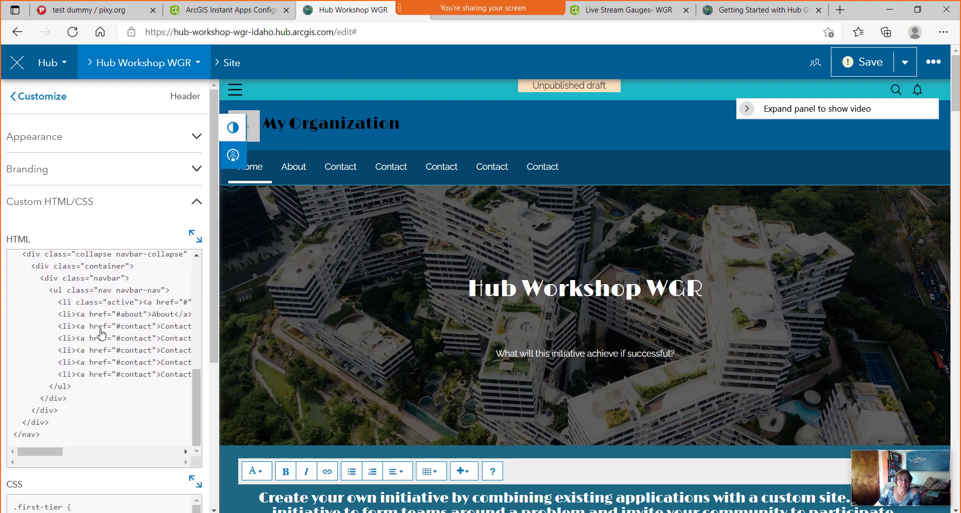
scroll(87, 388, up, 3)
scroll(88, 388, up, 5)
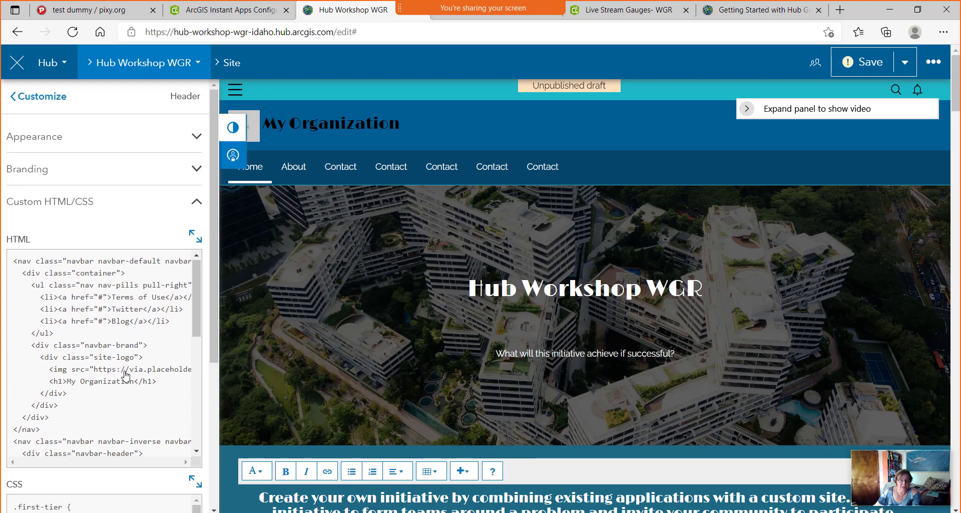
scroll(126, 374, down, 8)
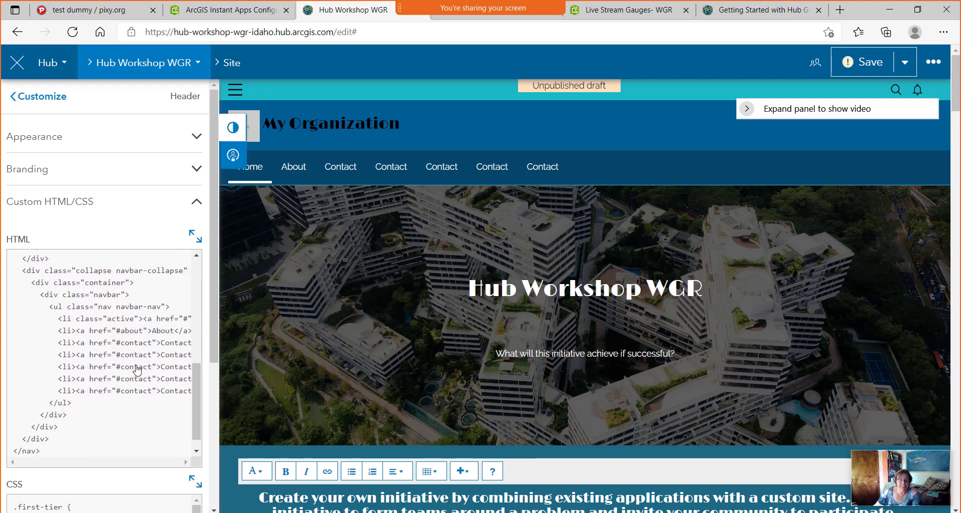
scroll(139, 368, down, 1)
drag(211, 344, 211, 495)
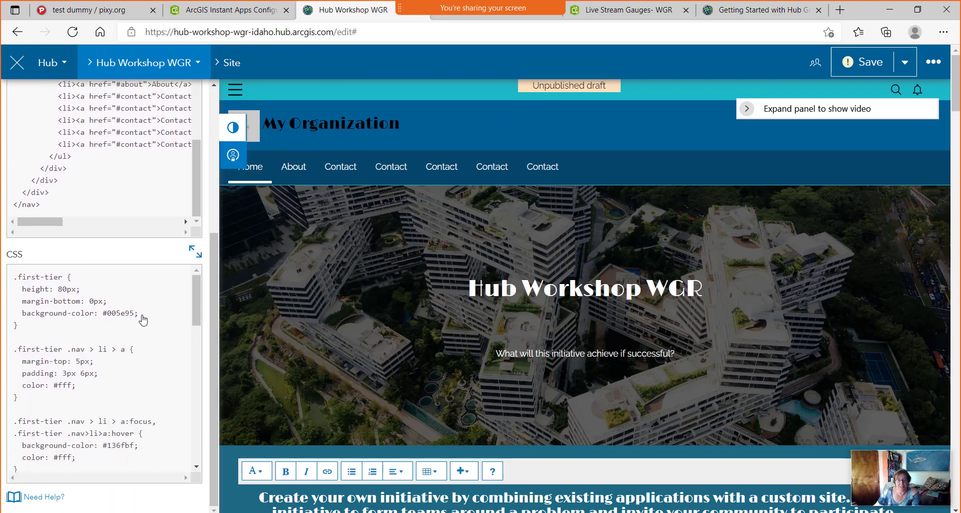
drag(217, 313, 220, 170)
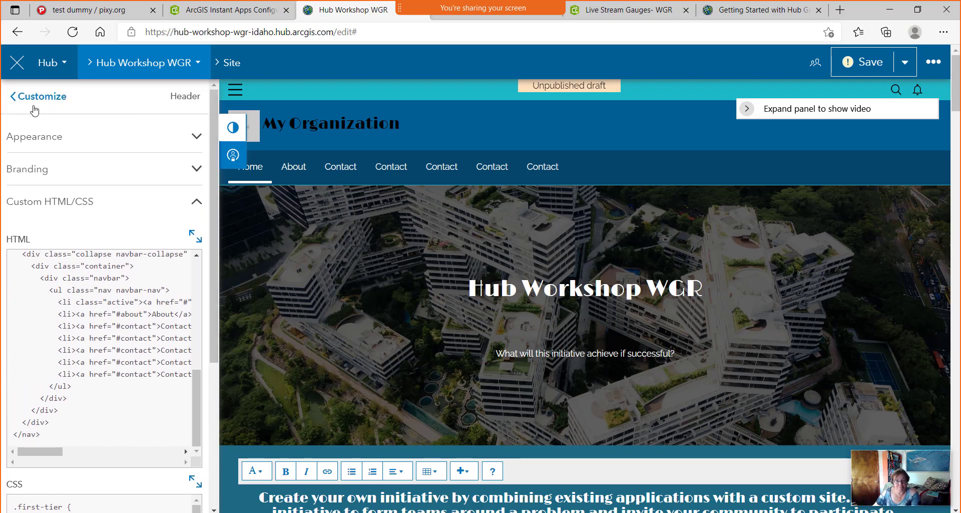
Set the footer to None and then Custom, and open its HTML in the full-size editor.
click(50, 108)
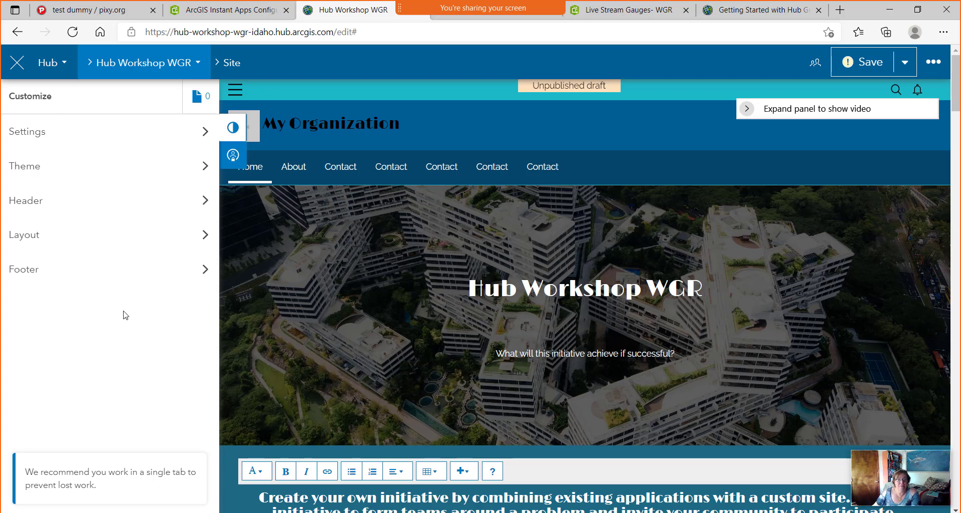
click(204, 272)
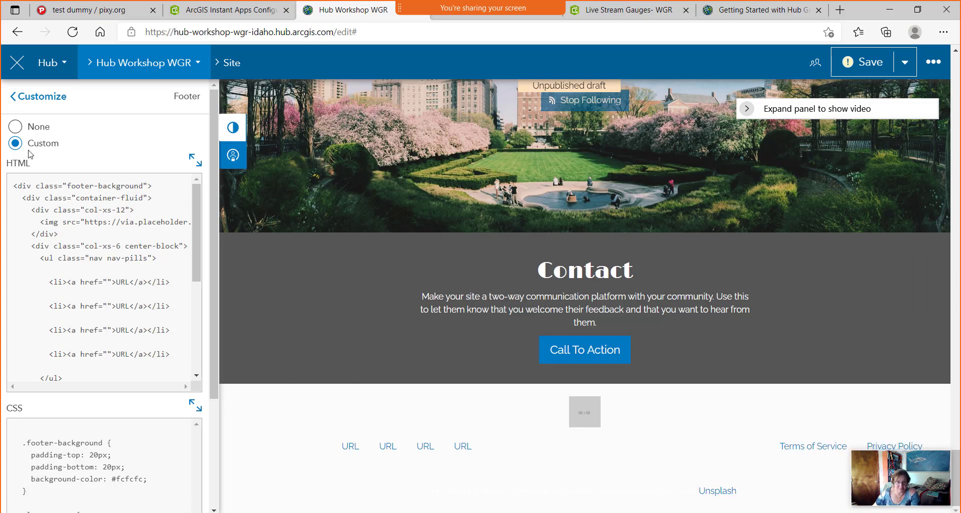
click(16, 127)
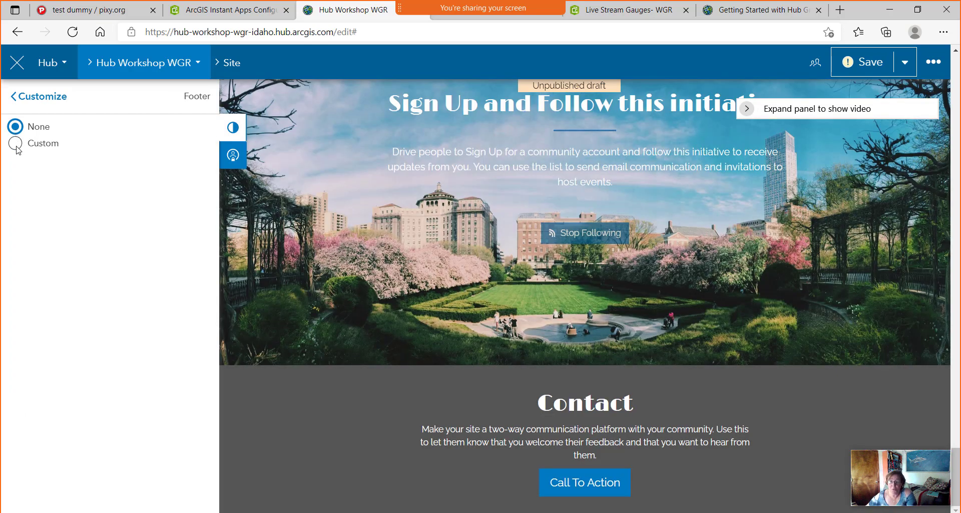
click(16, 145)
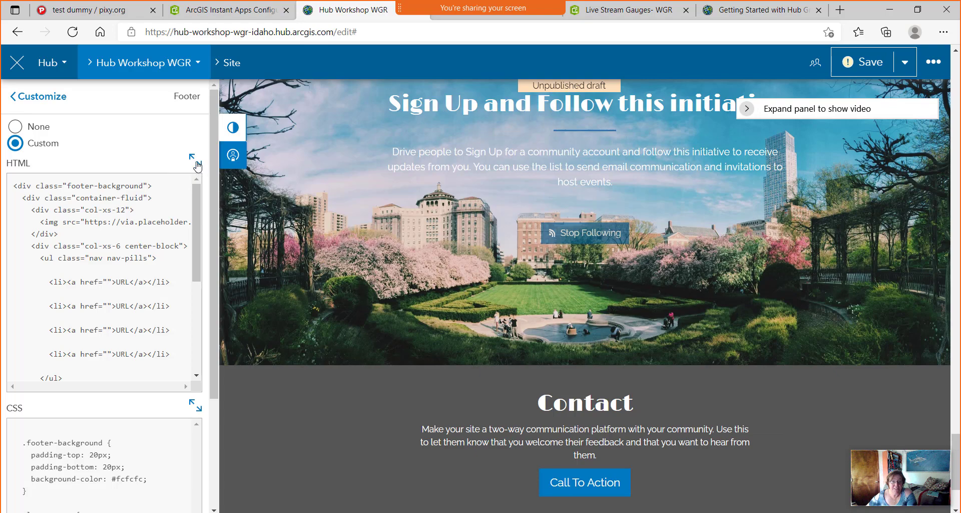
click(197, 161)
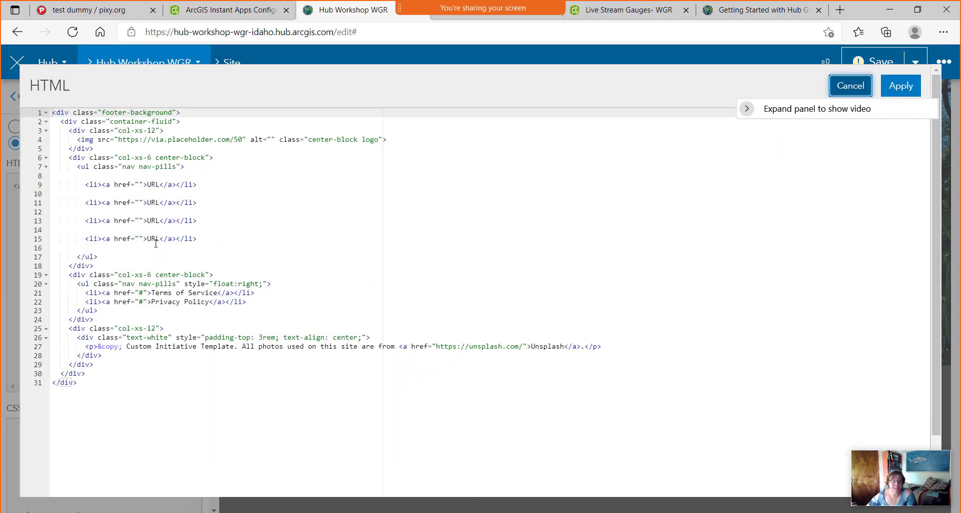
drag(558, 83, 600, 221)
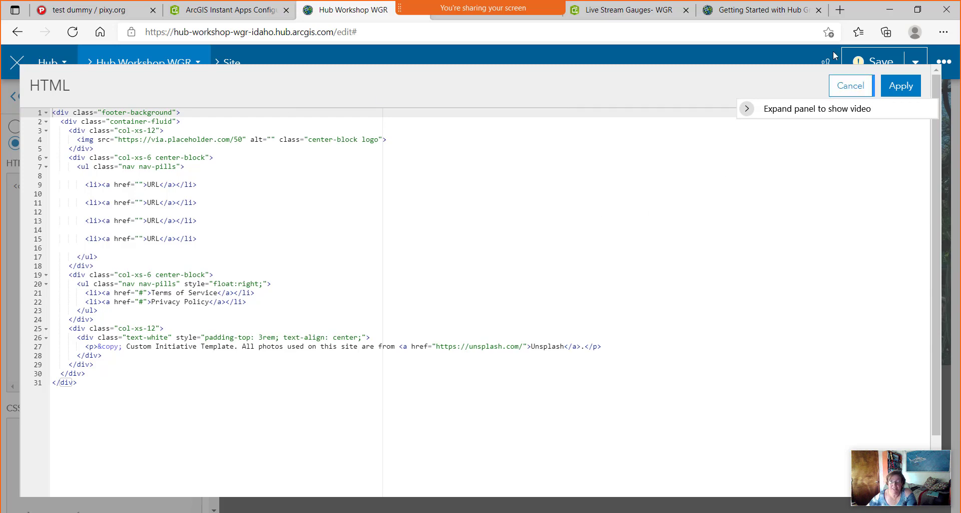
click(860, 88)
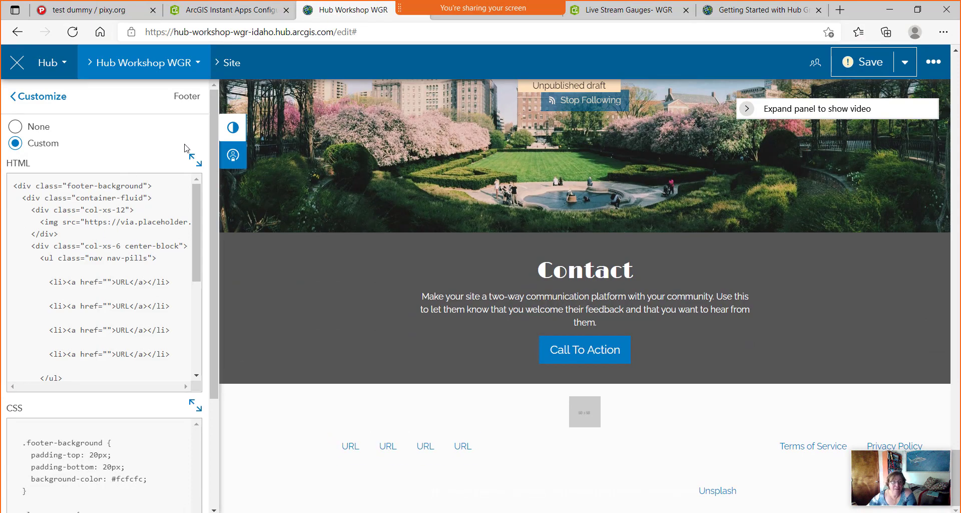
click(195, 159)
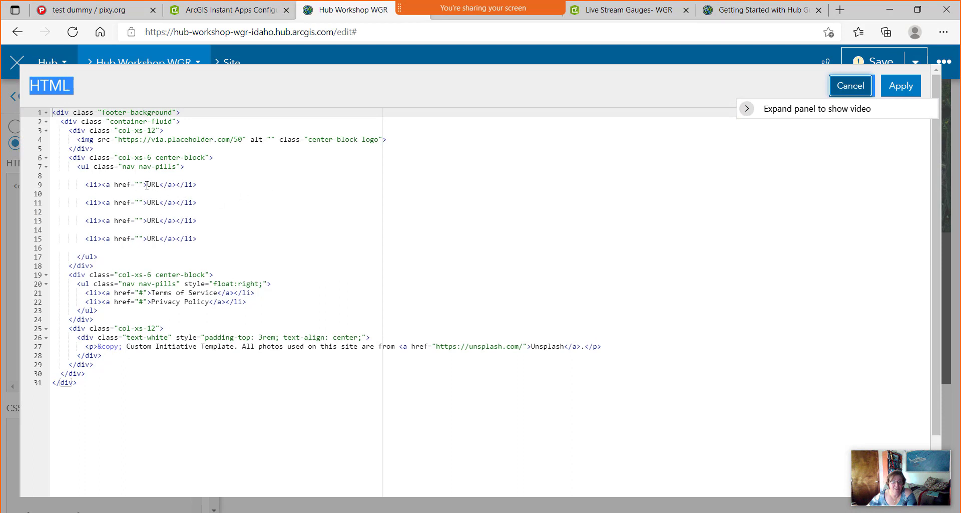
drag(145, 183, 160, 185)
text(h)
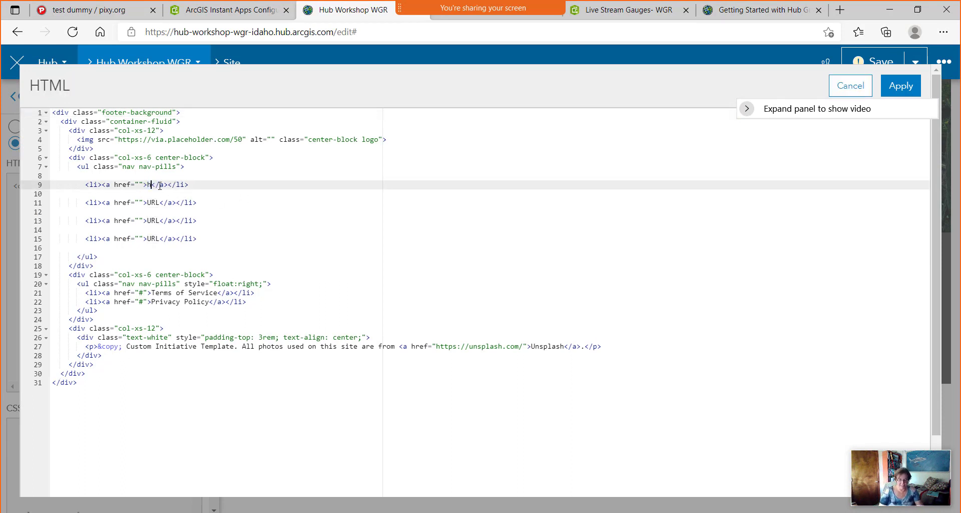
text(ttps:\)
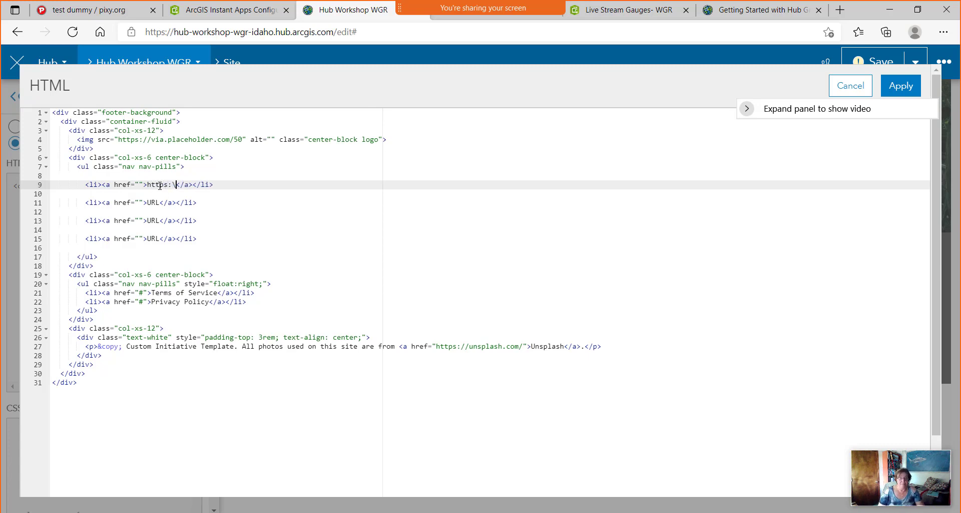
key(BackSpace)
key(BackSpace)
text(//gios)
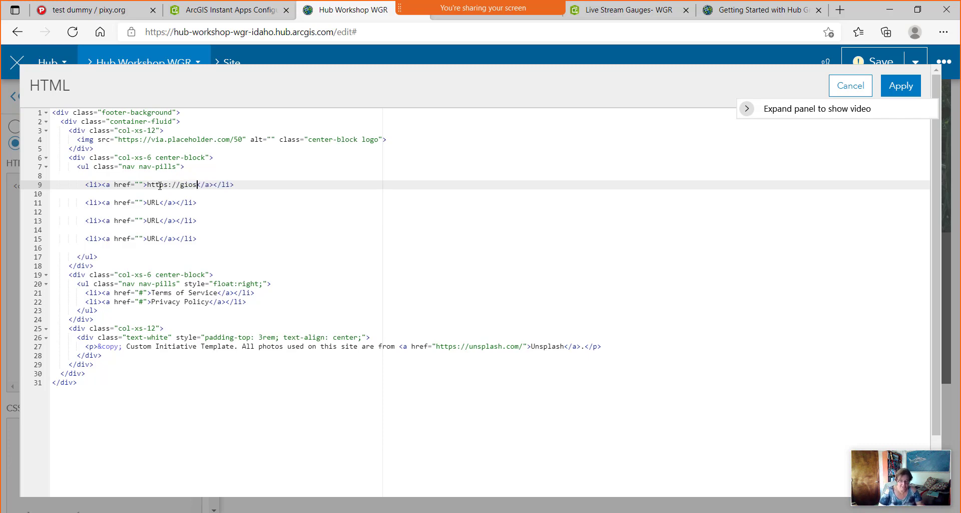
key(BackSpace)
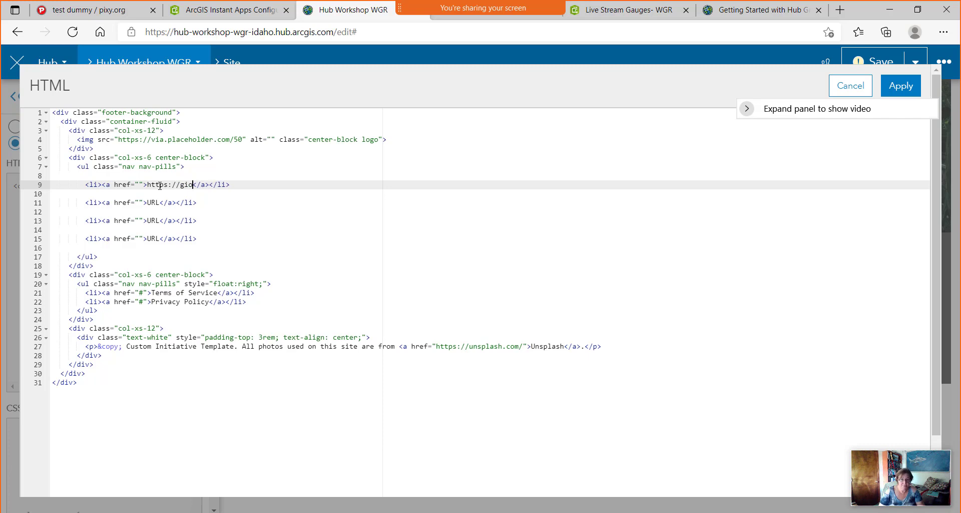
text(.idaho.gov)
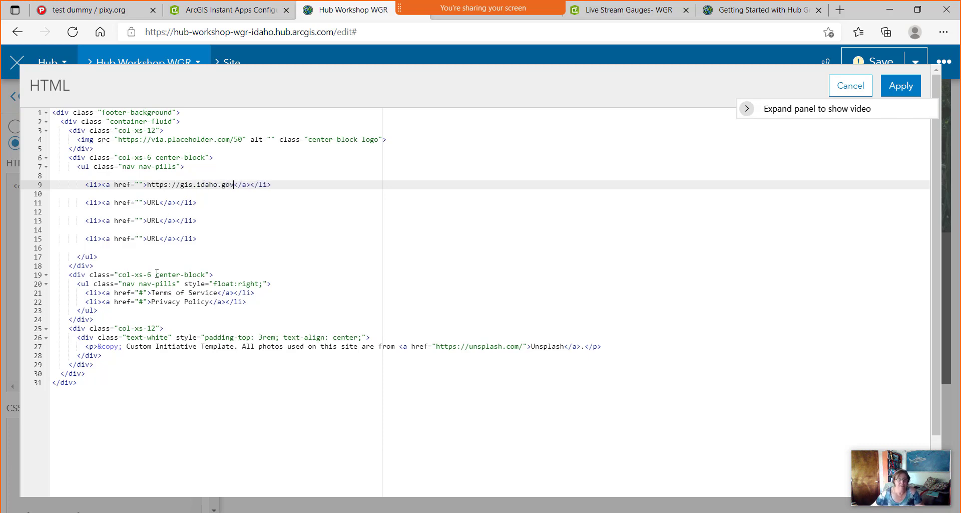
Delete the three remaining placeholder URL links and apply the footer HTML.
drag(225, 239, 52, 194)
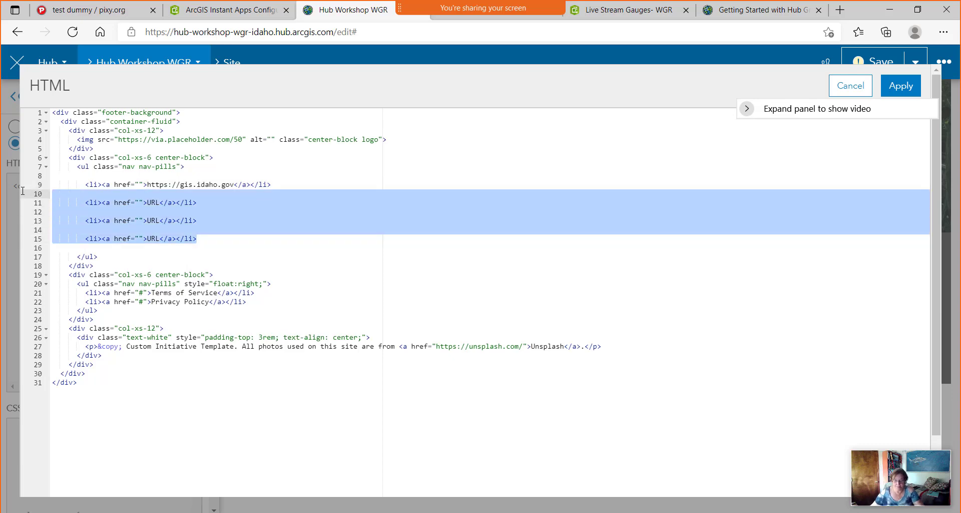
key(Delete)
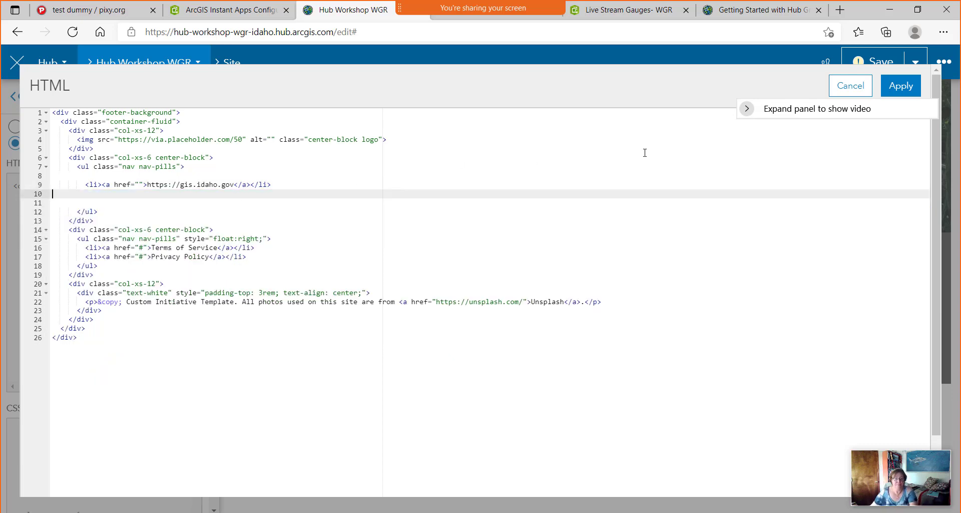
click(898, 87)
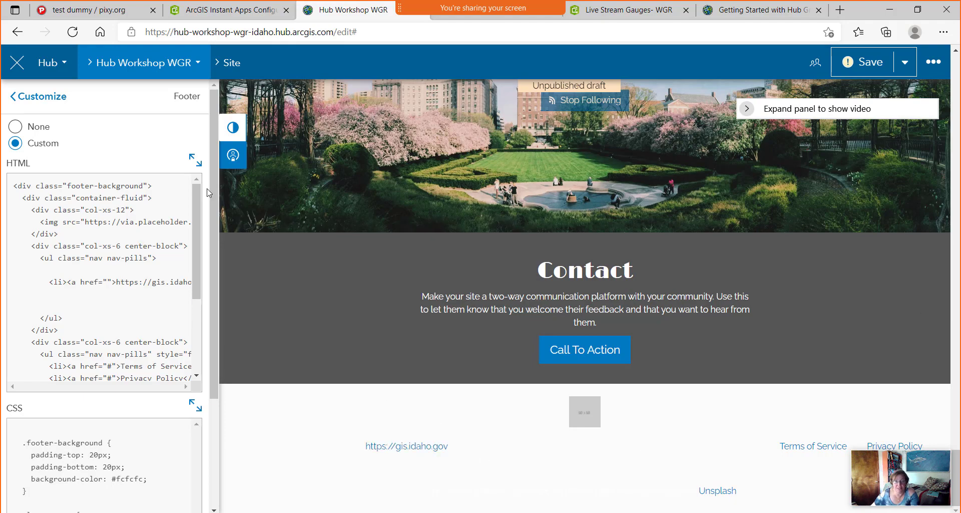
Delete the Terms of Service and Privacy Policy lines from the footer HTML, apply, and reopen the editor.
click(198, 160)
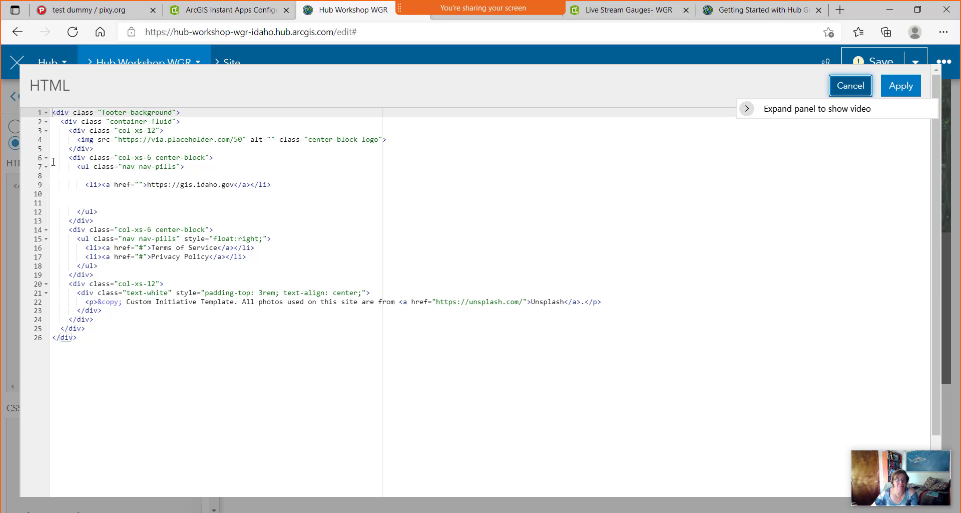
drag(69, 157, 91, 158)
drag(100, 222, 48, 225)
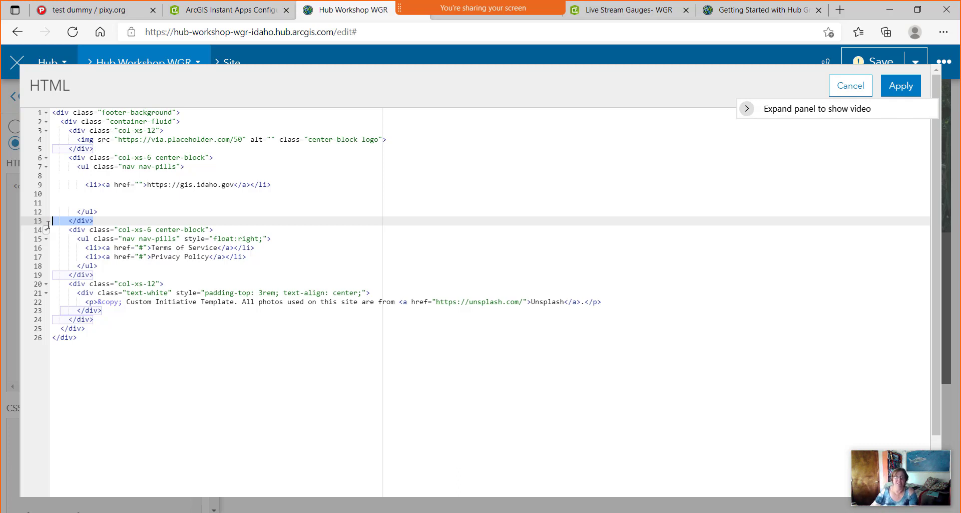
click(268, 361)
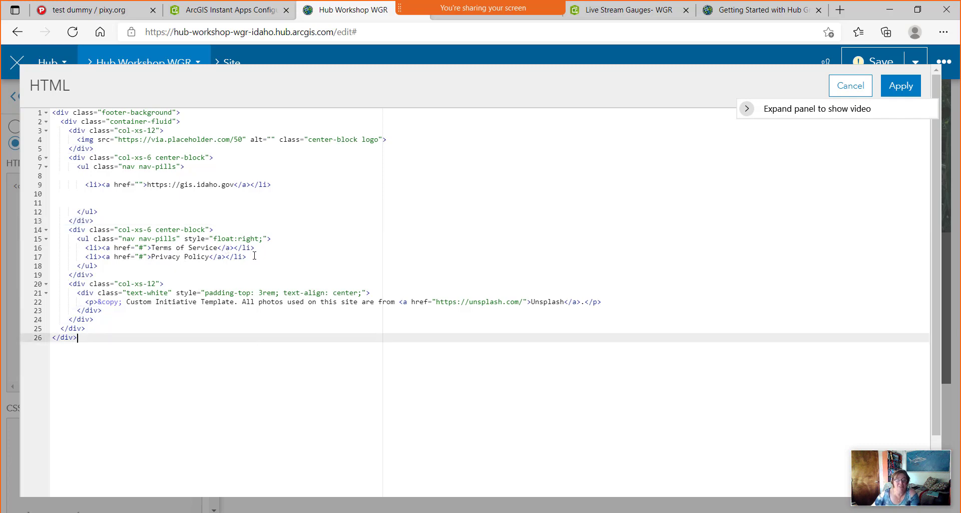
drag(254, 255, 1, 248)
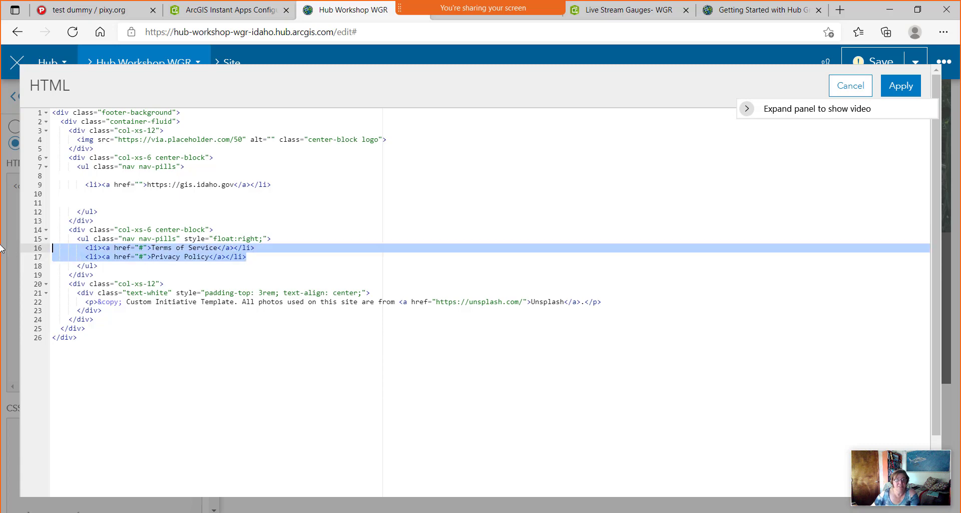
key(Delete)
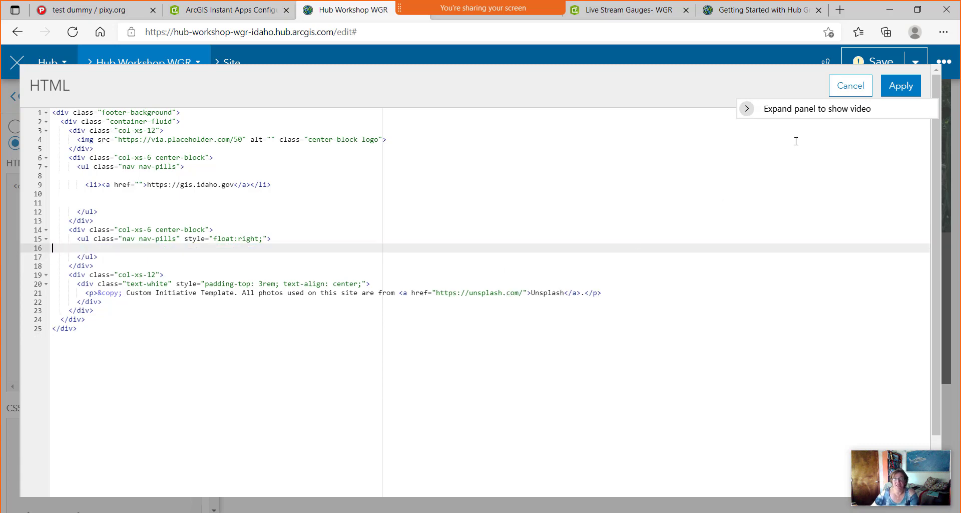
click(903, 85)
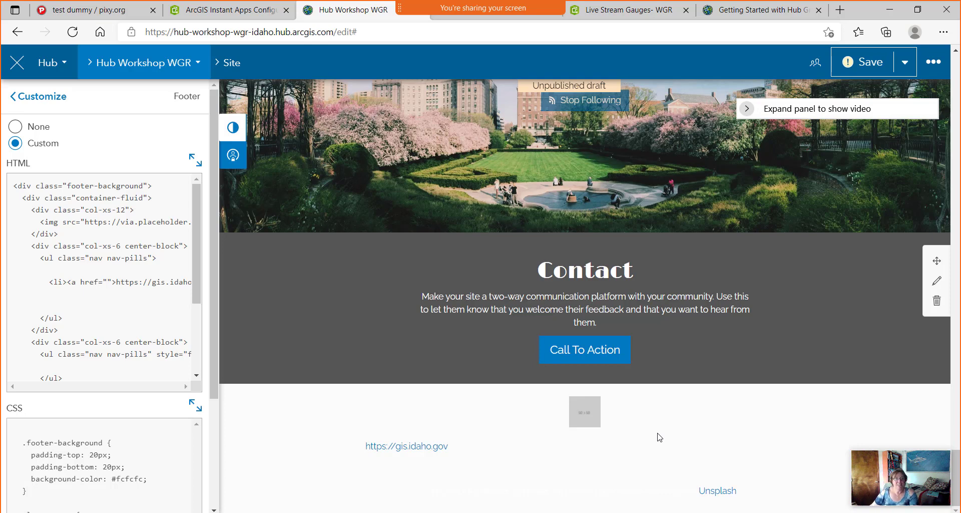
click(195, 161)
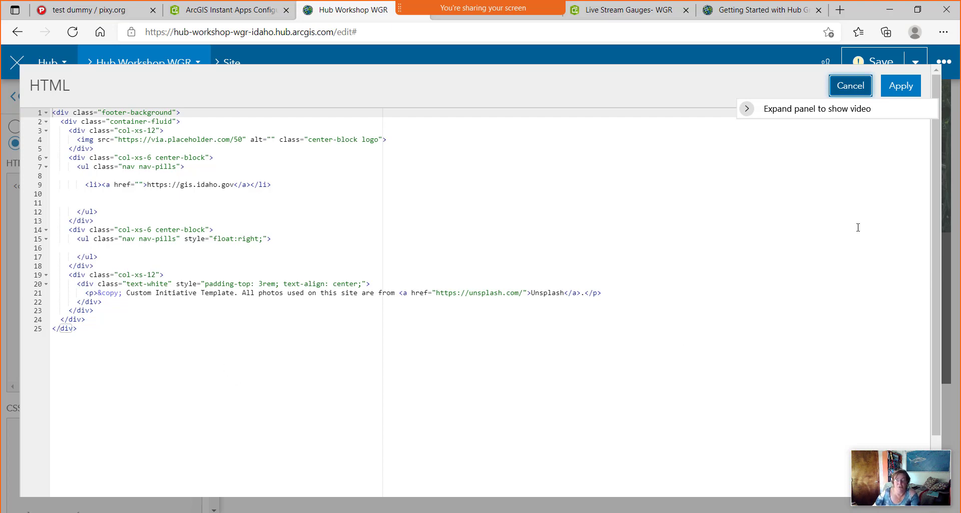
Cancel the footer HTML editor without changes and return to the main Customize menu.
click(853, 88)
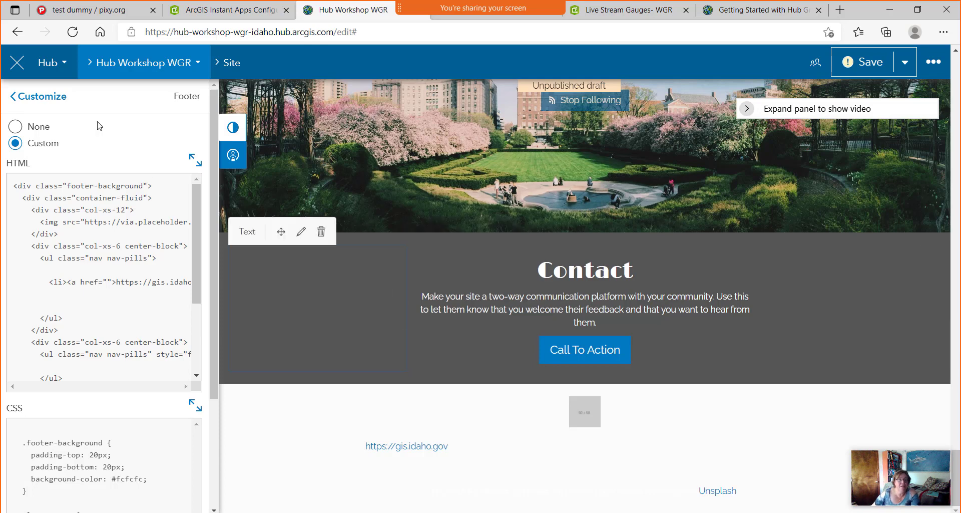
click(28, 99)
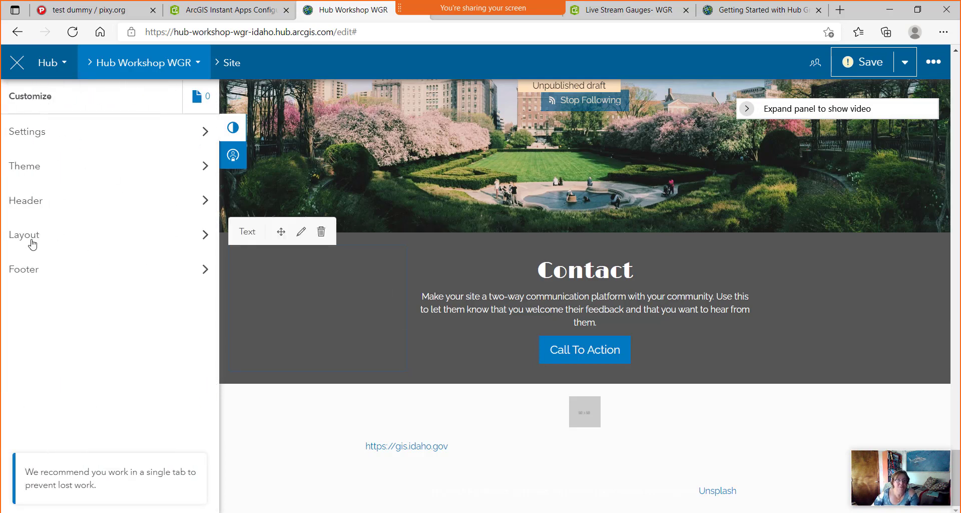
Open Layout, scroll to the page top, and start editing the 'Hub Workshop WGR' banner card.
click(208, 241)
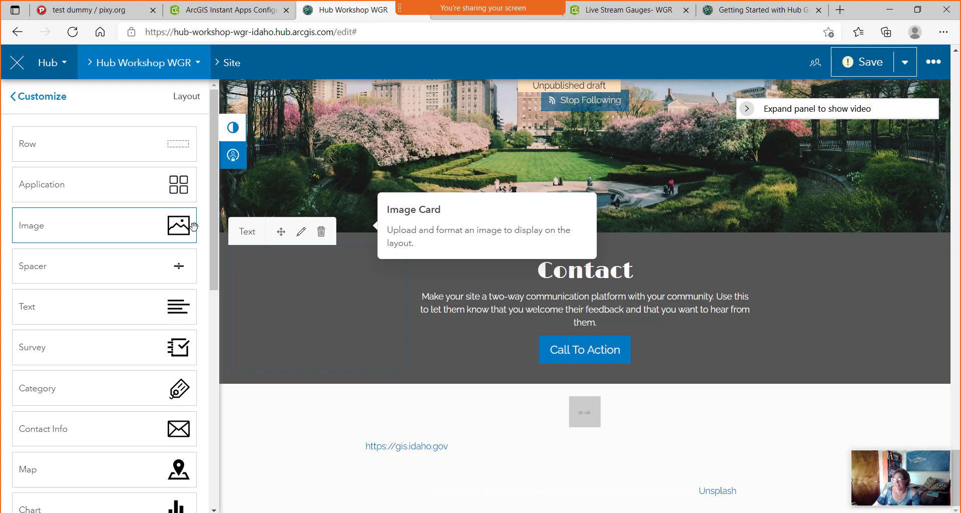
scroll(489, 143, up, 20)
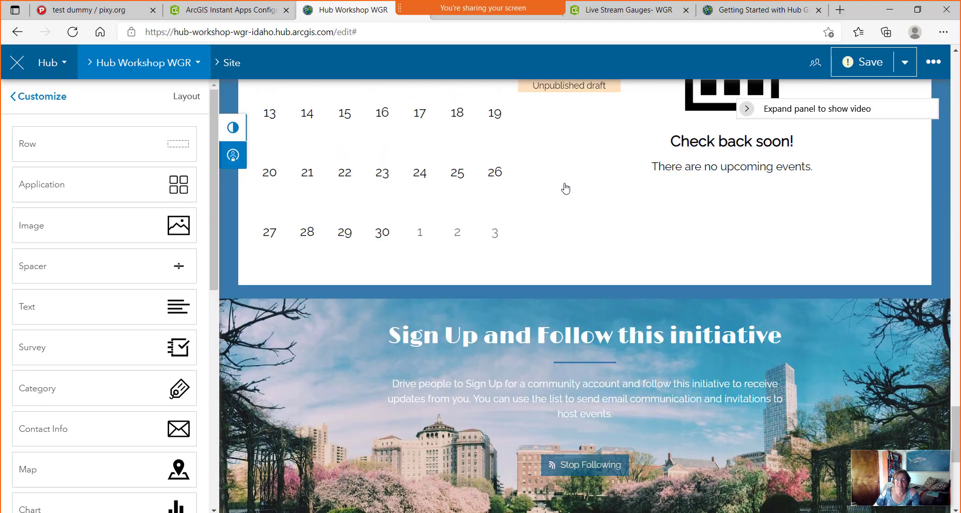
scroll(566, 188, up, 15)
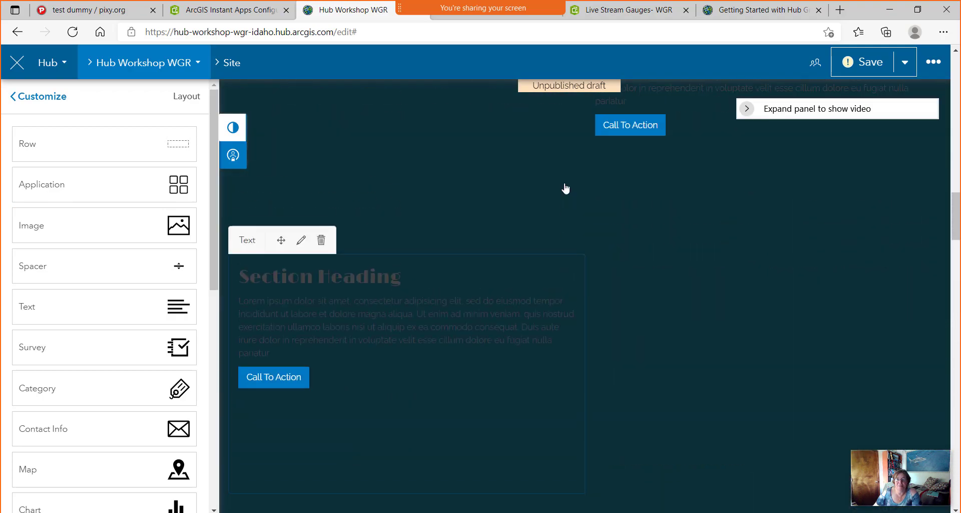
scroll(565, 188, up, 6)
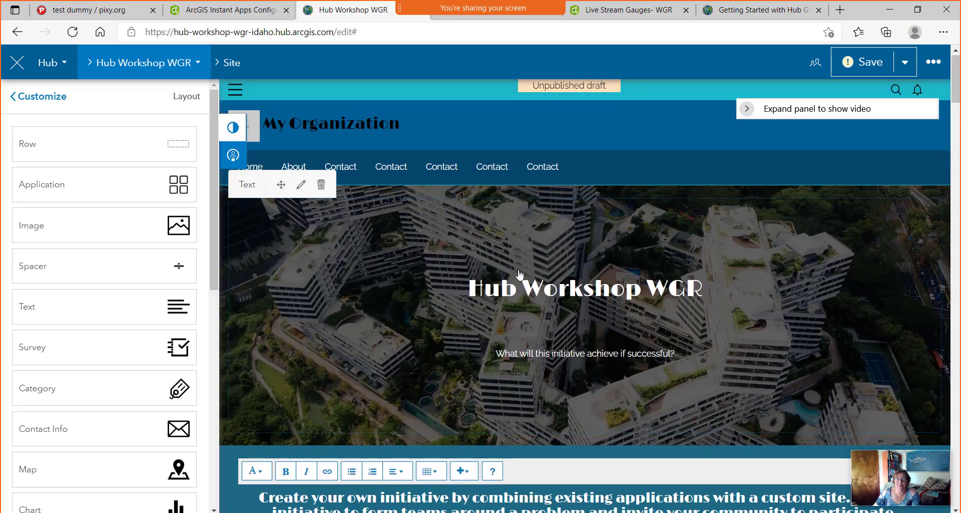
click(367, 292)
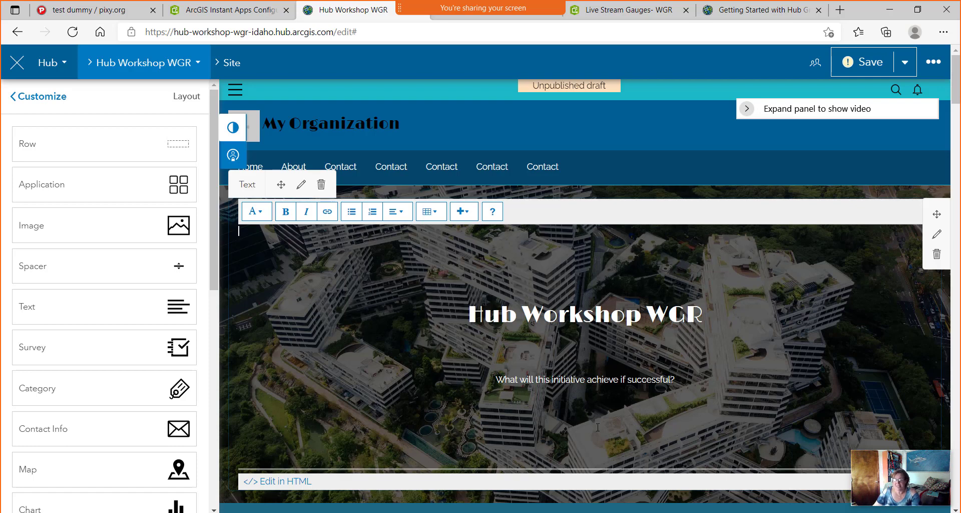
Replace the banner subtitle with 'Learning how to use Hub'.
double_click(586, 380)
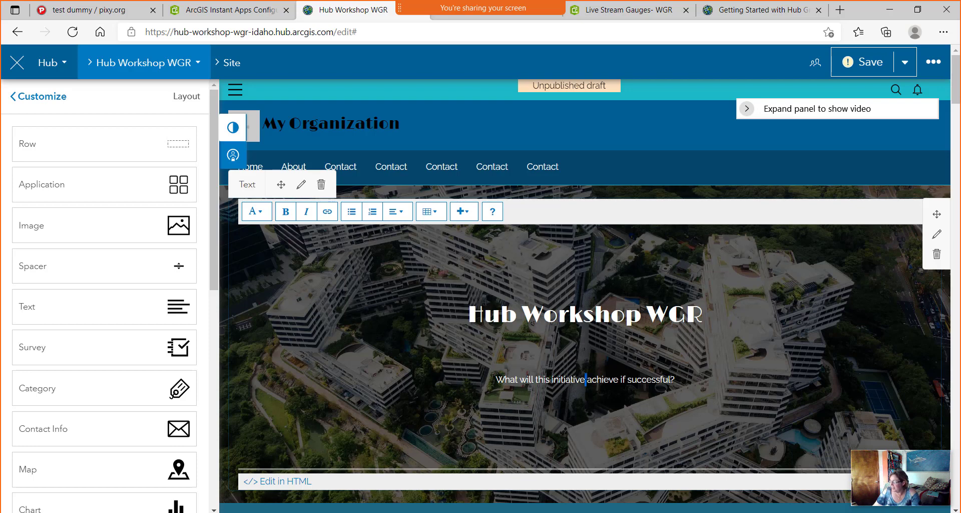
key(ctrl+a)
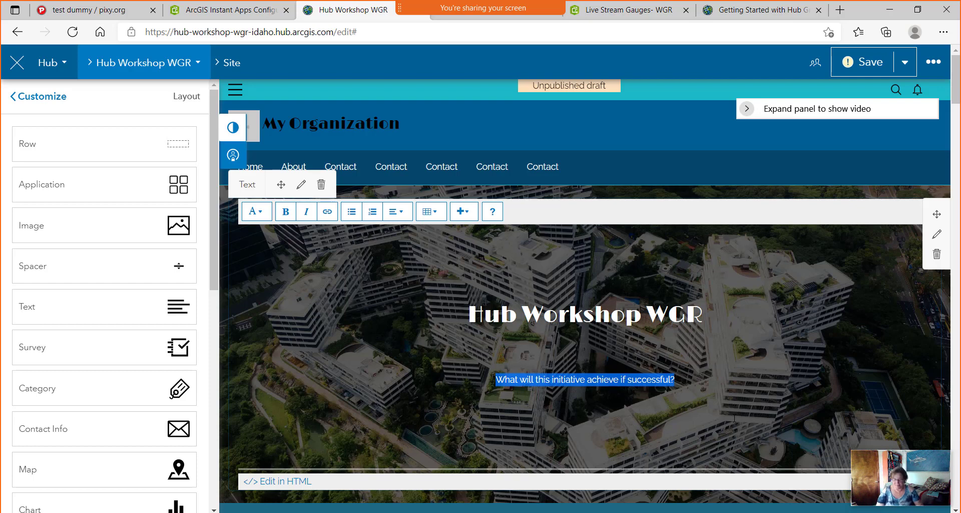
text(Lea)
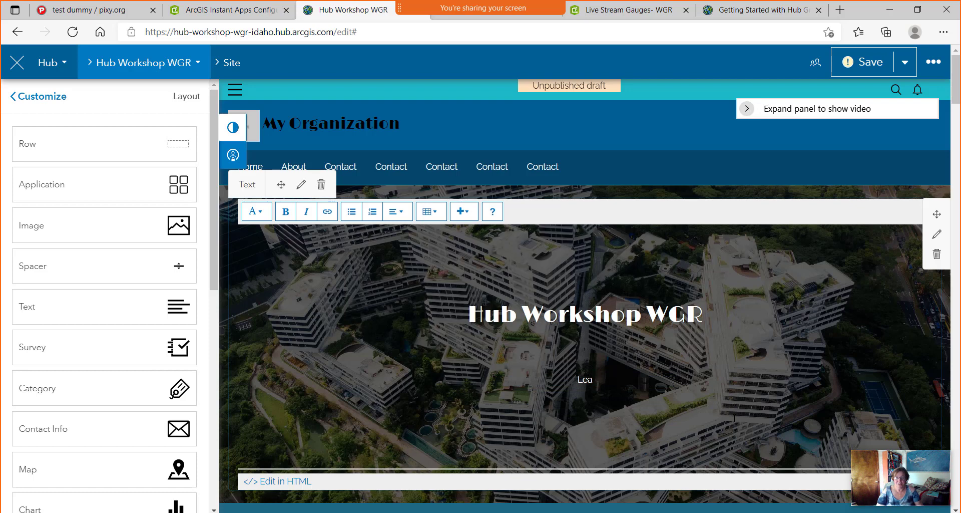
text(rning how to use Hub)
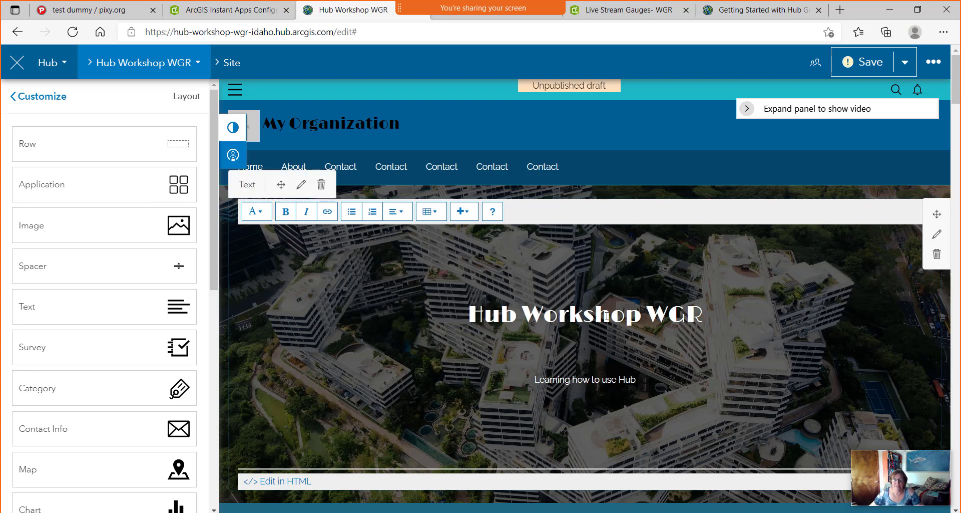
Style the 'Hub Workshop WGR' banner title as Header 1.
triple_click(569, 314)
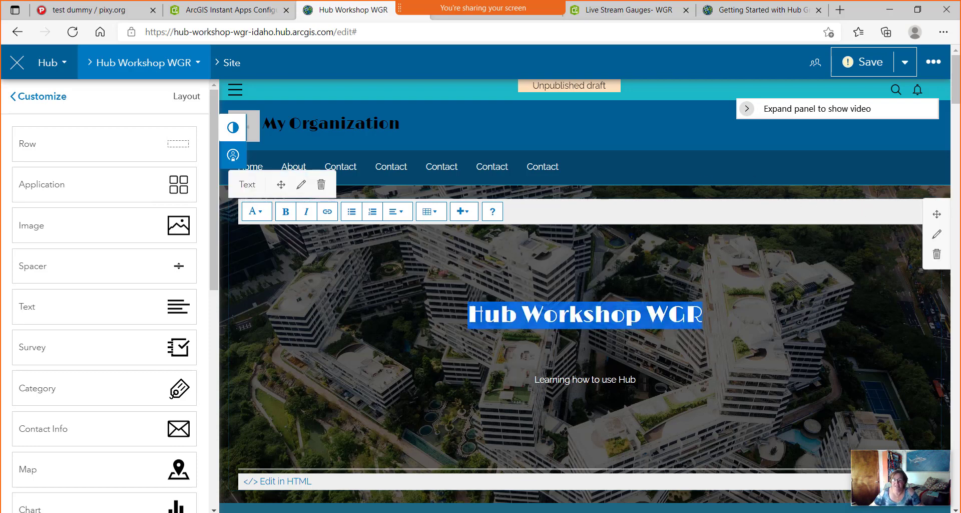
click(263, 214)
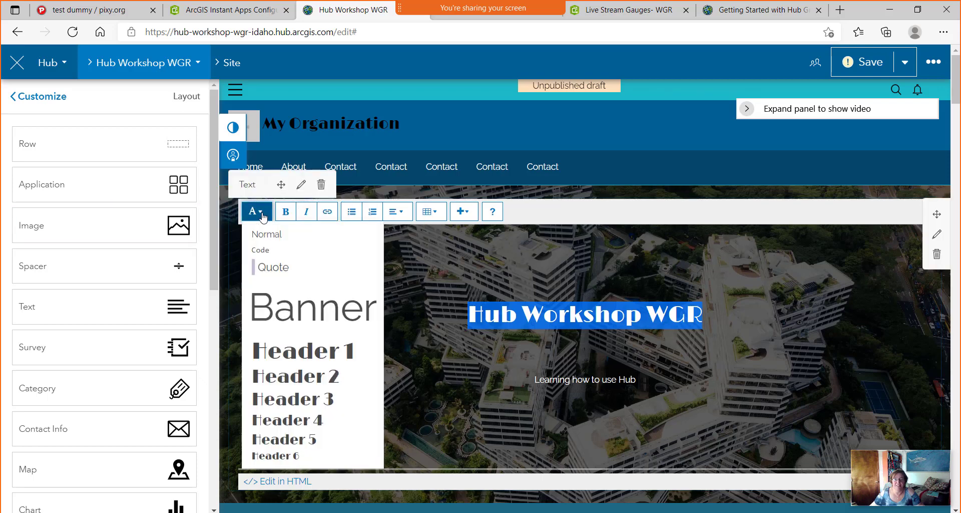
click(321, 351)
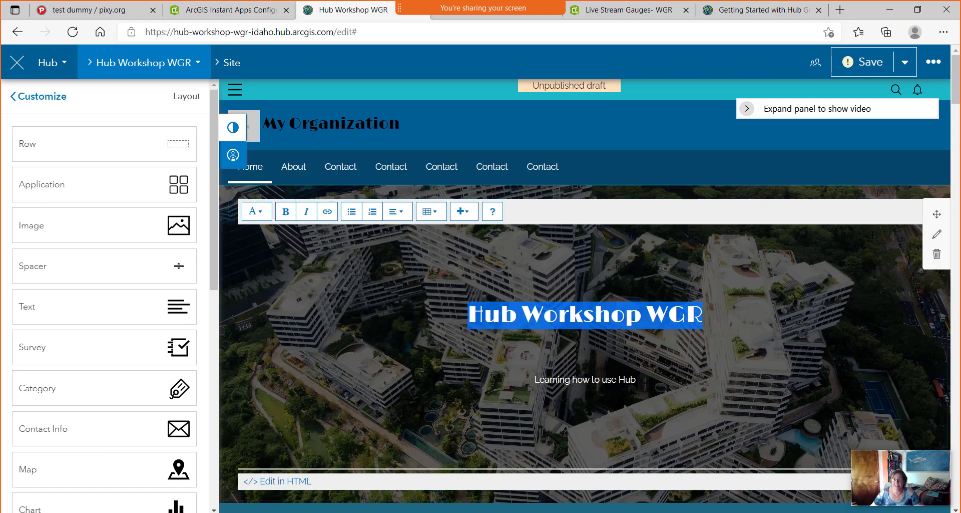
Open the banner row's Appearance settings at Background Image, then go to the pixy.org image search.
click(936, 237)
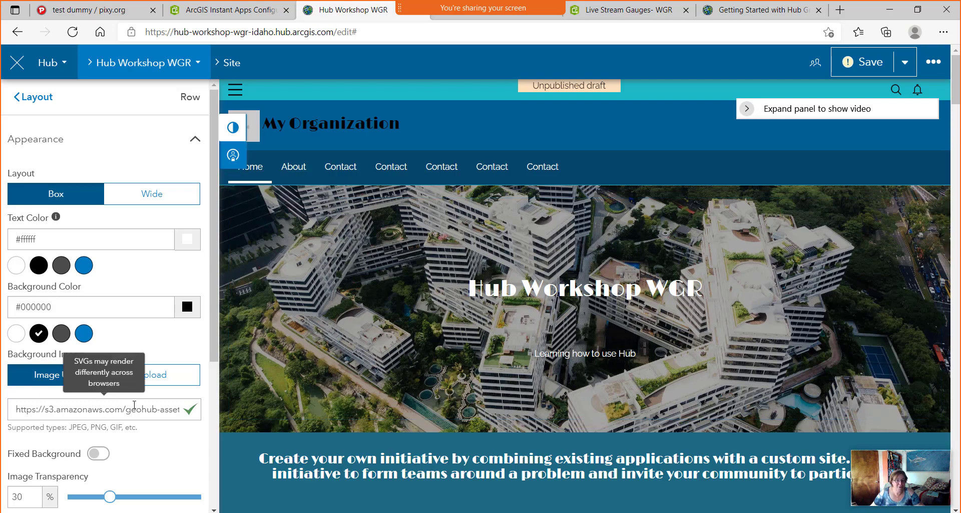
scroll(107, 339, down, 3)
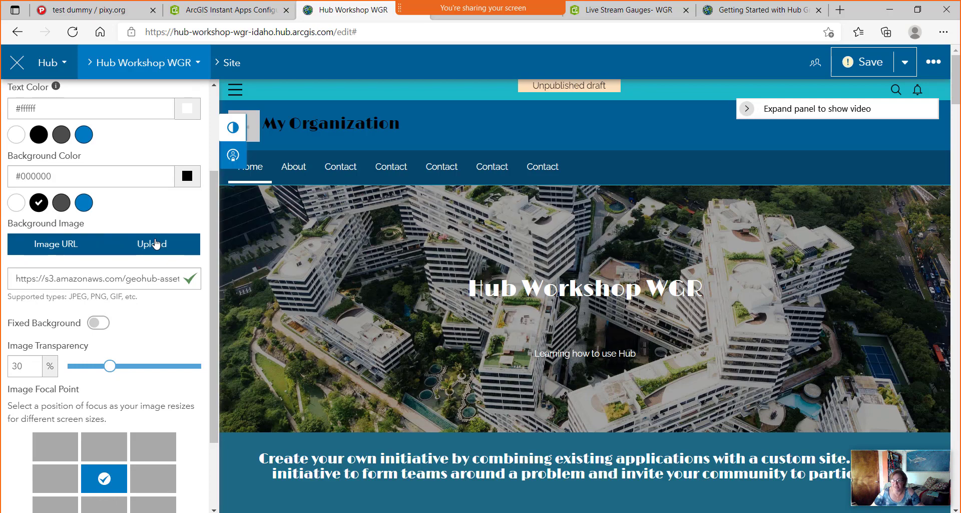
click(71, 12)
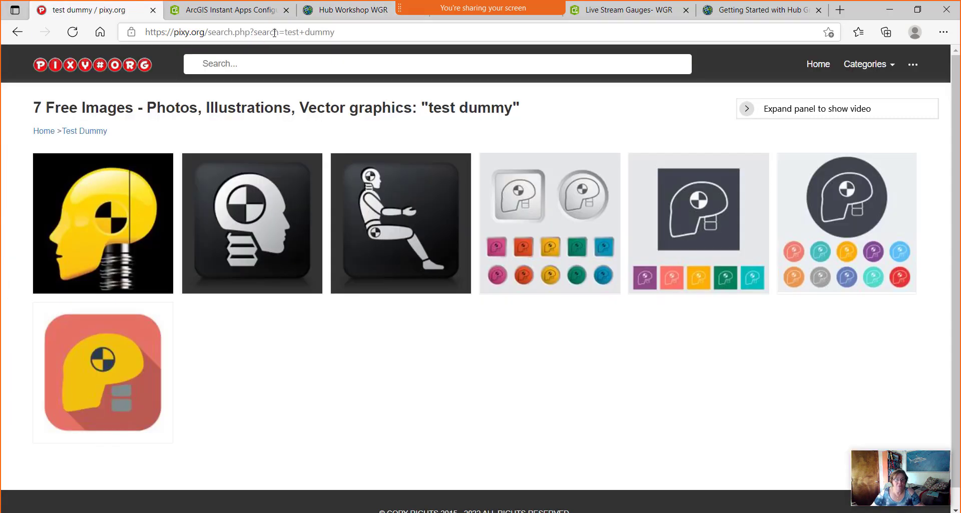
Search pixy.org for 'snake river' images.
click(276, 61)
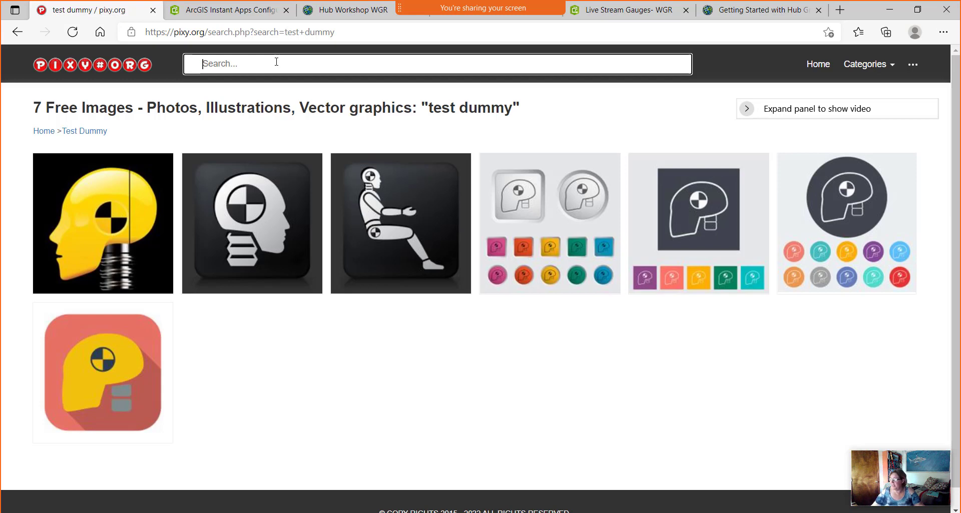
text(snake riv)
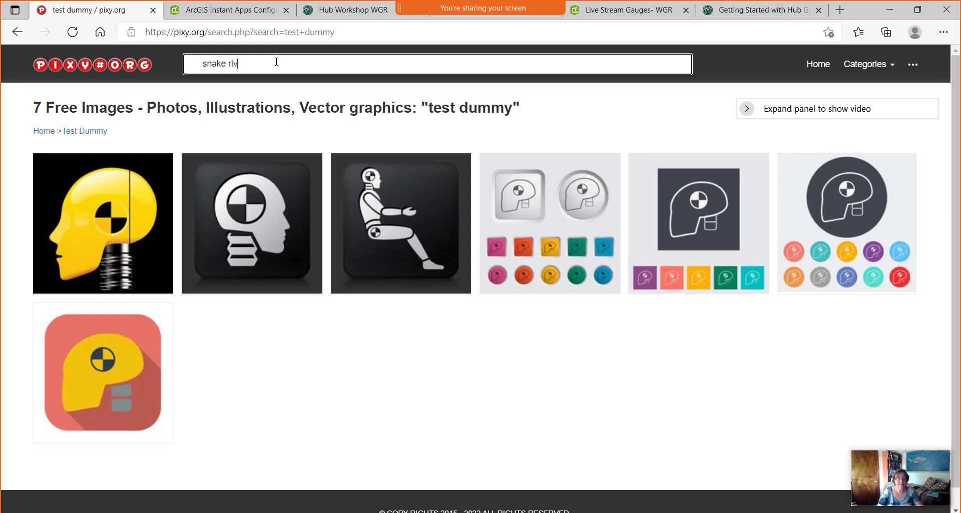
text(er)
key(Return)
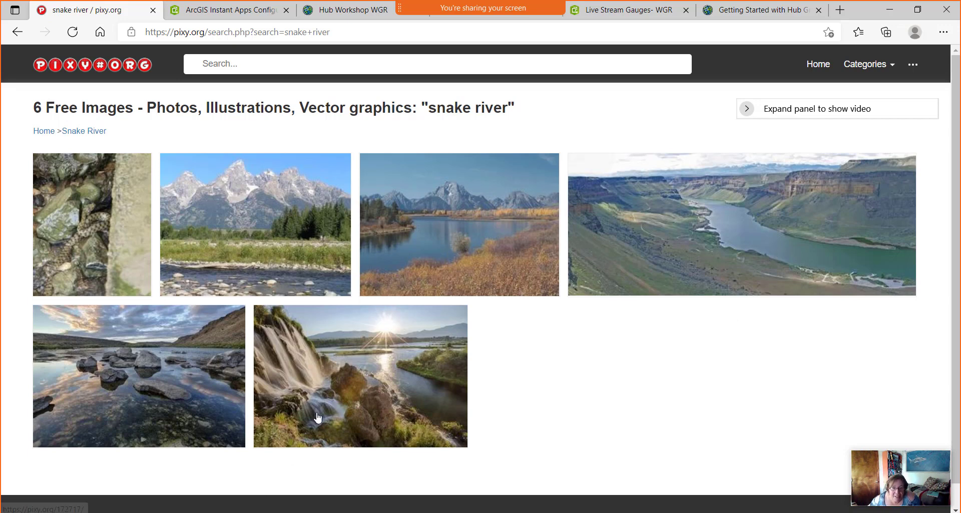
Save the waterfall photo to Downloads as snake river.jpg.
right_click(390, 396)
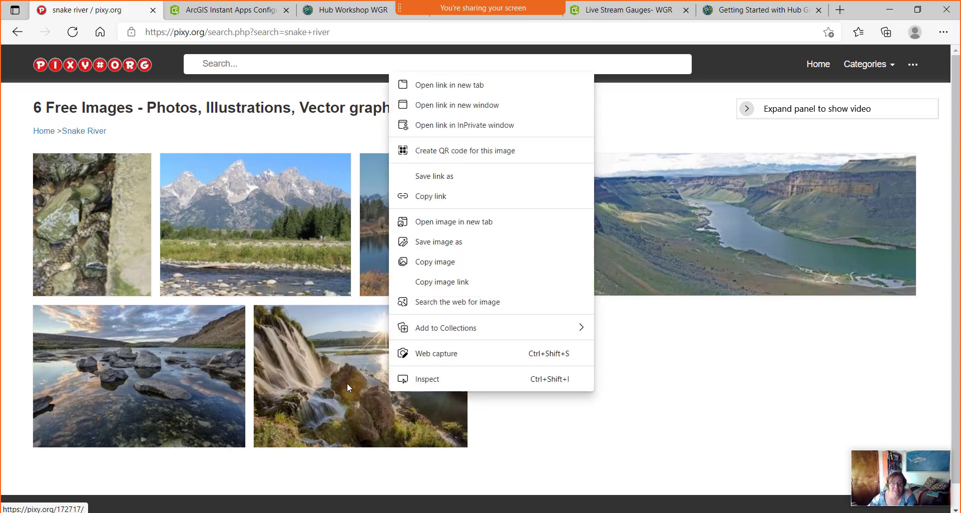
click(466, 246)
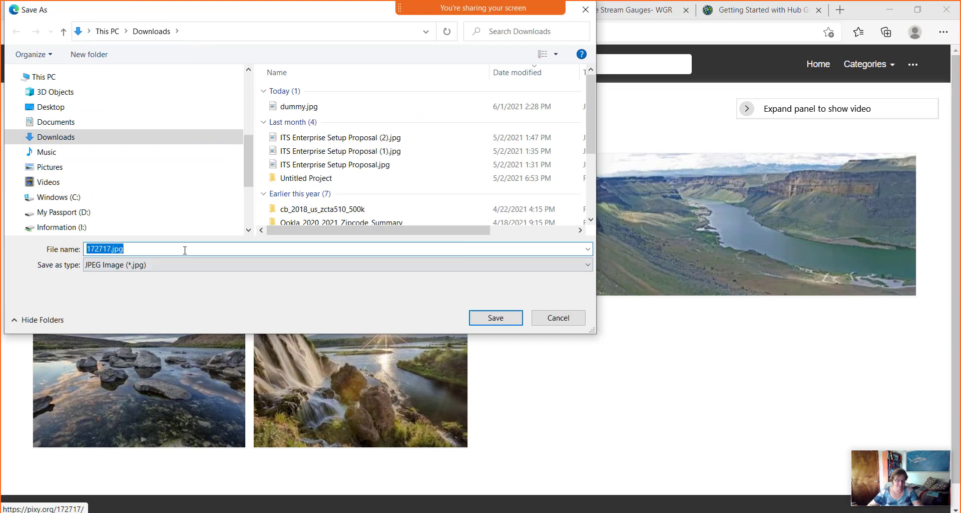
text(snake river)
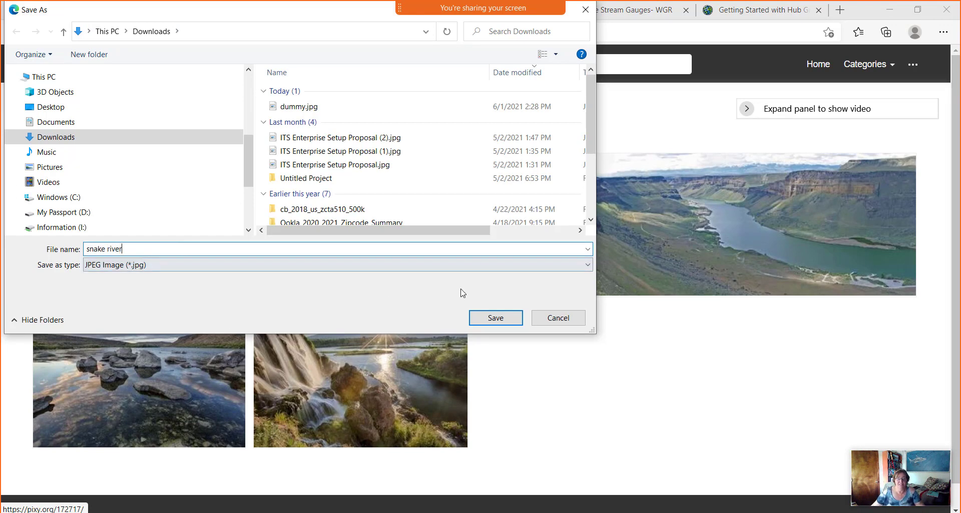
click(499, 323)
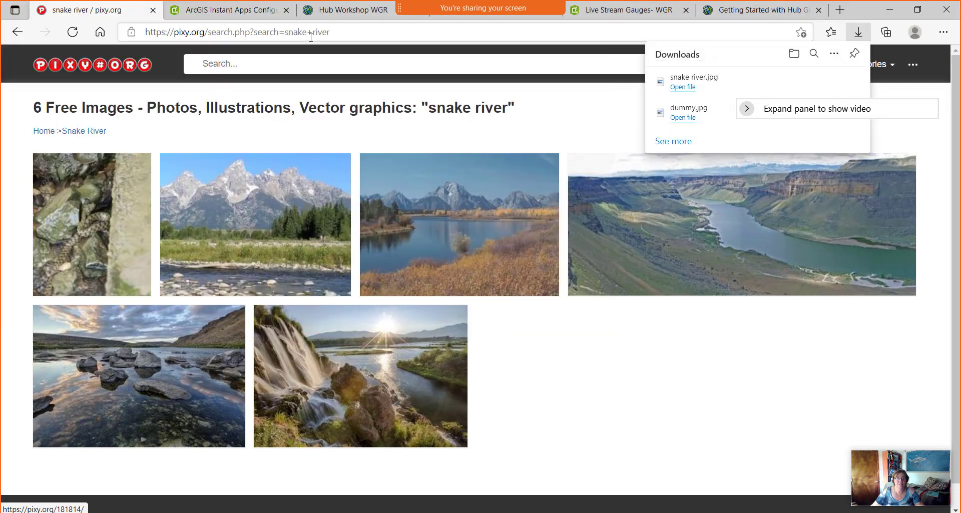
Upload snake river.jpg as the background image of the hero banner row.
click(744, 10)
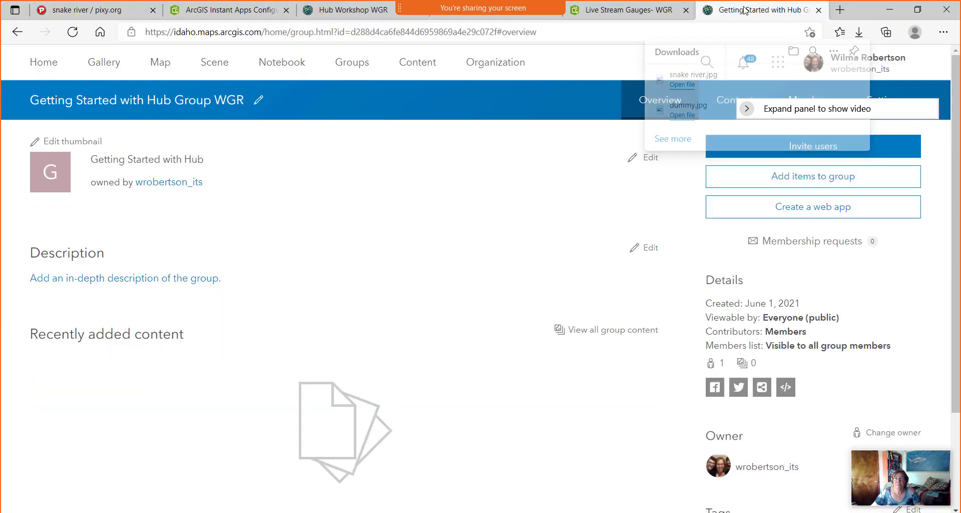
click(336, 8)
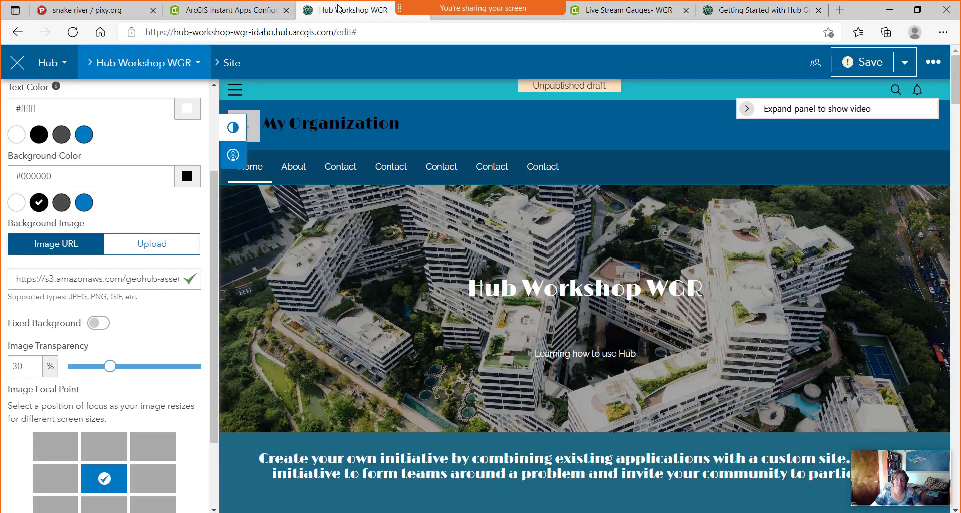
click(159, 246)
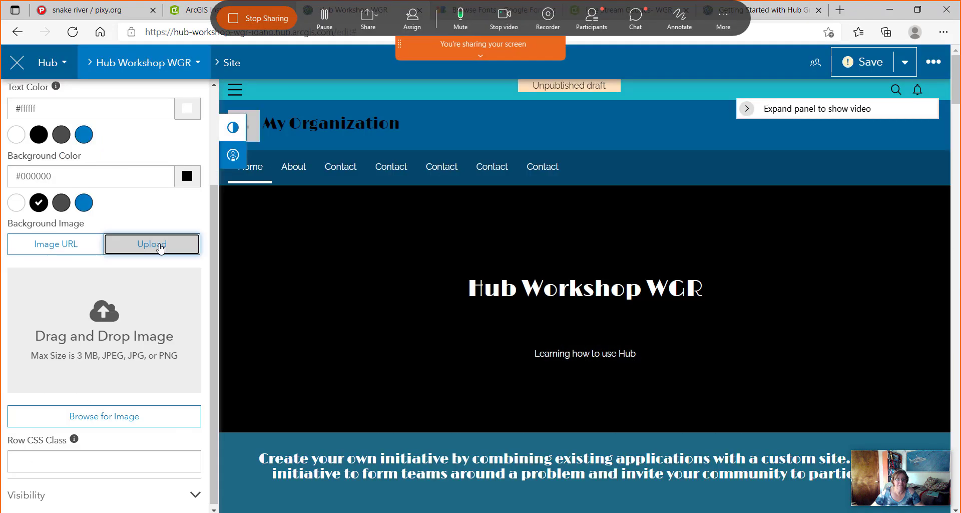
click(124, 422)
click(152, 107)
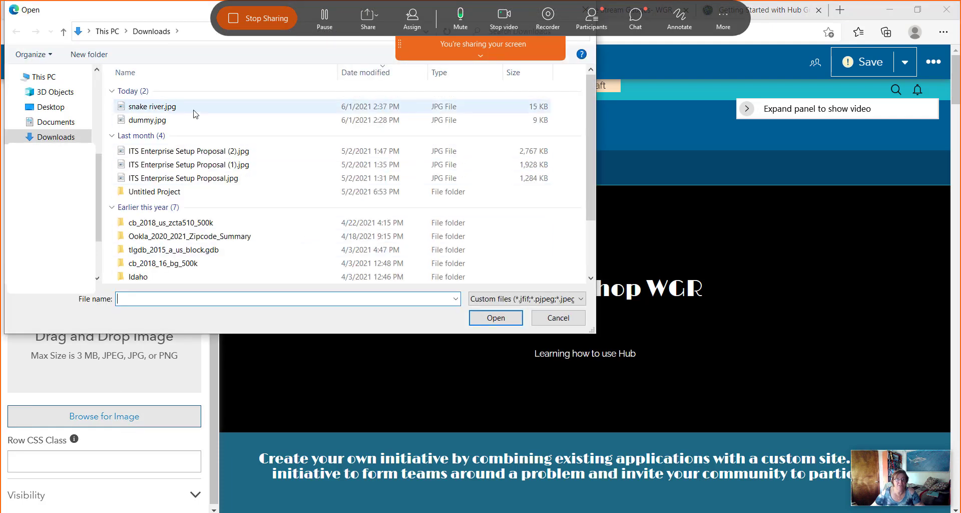
click(498, 317)
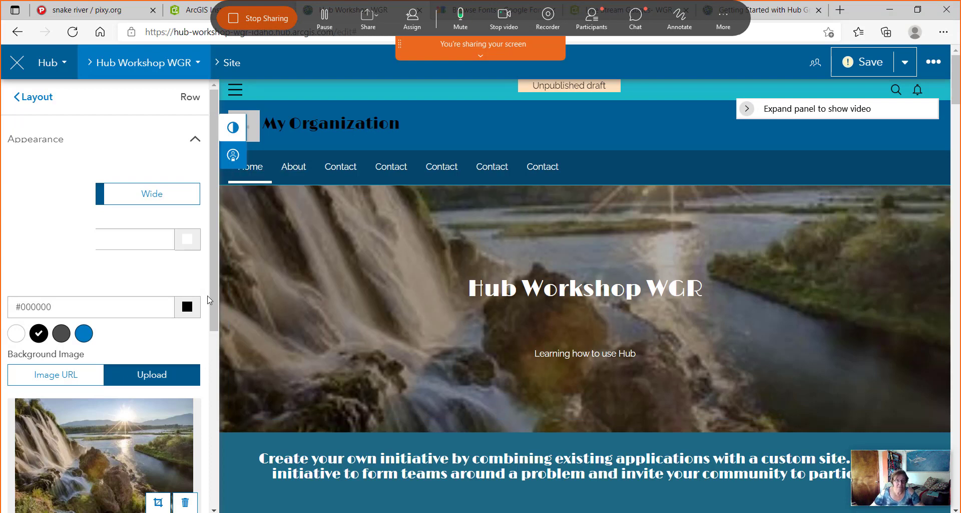
drag(215, 274, 235, 455)
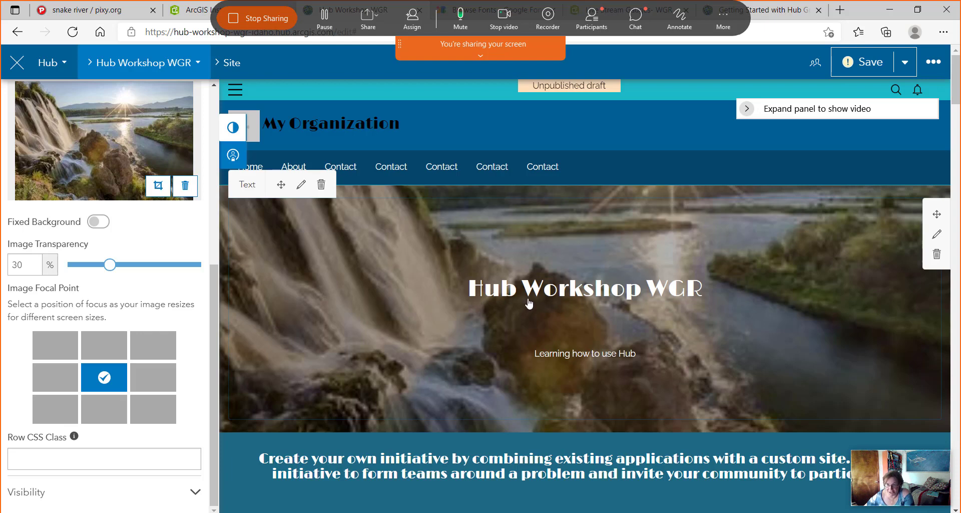
Set the banner image transparency to 50% and its focal point to top-right.
click(111, 272)
drag(111, 271, 135, 275)
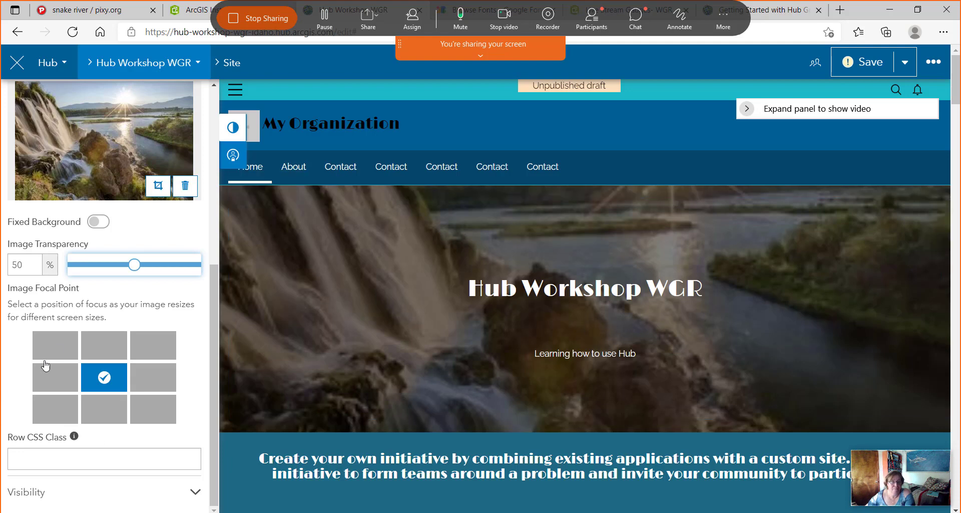
click(59, 351)
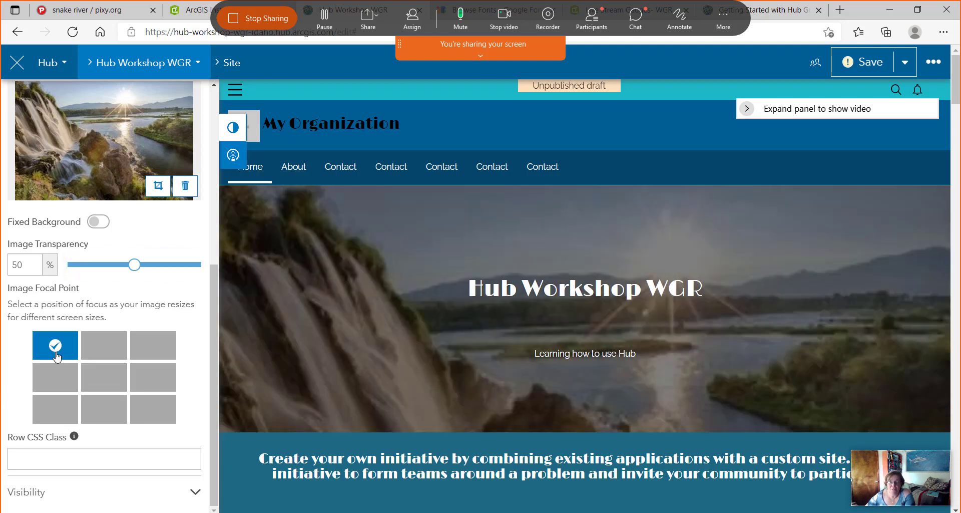
click(104, 345)
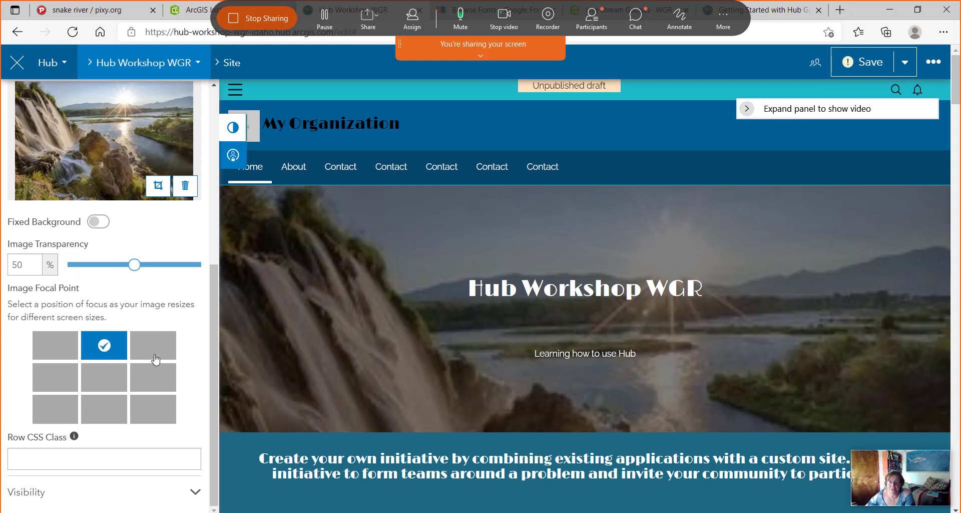
click(158, 351)
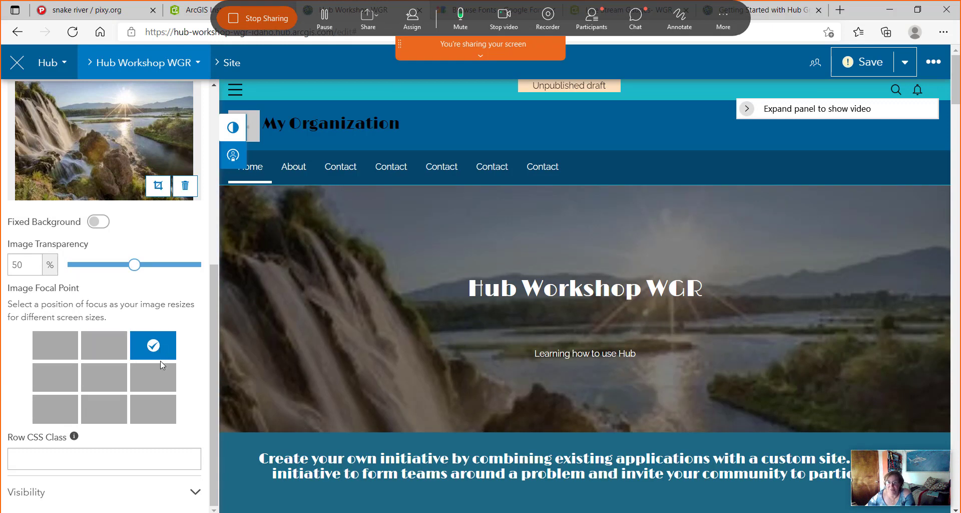
Check the row's Visibility settings, then return to the Layout card list.
scroll(779, 266, down, 4)
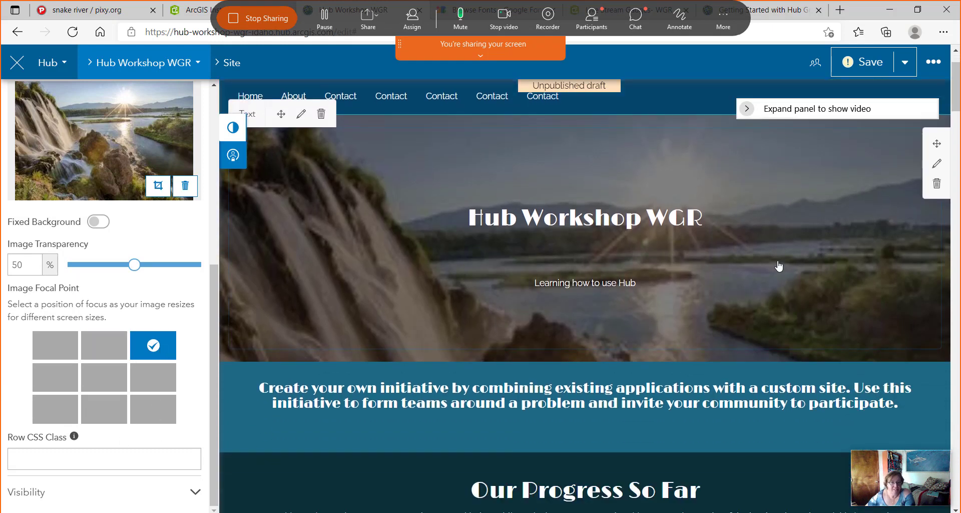
click(195, 494)
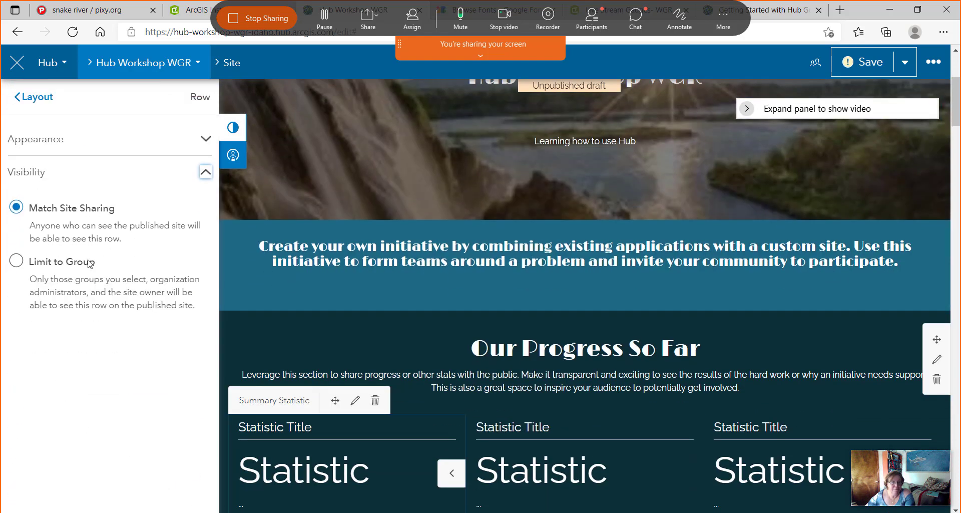
click(26, 100)
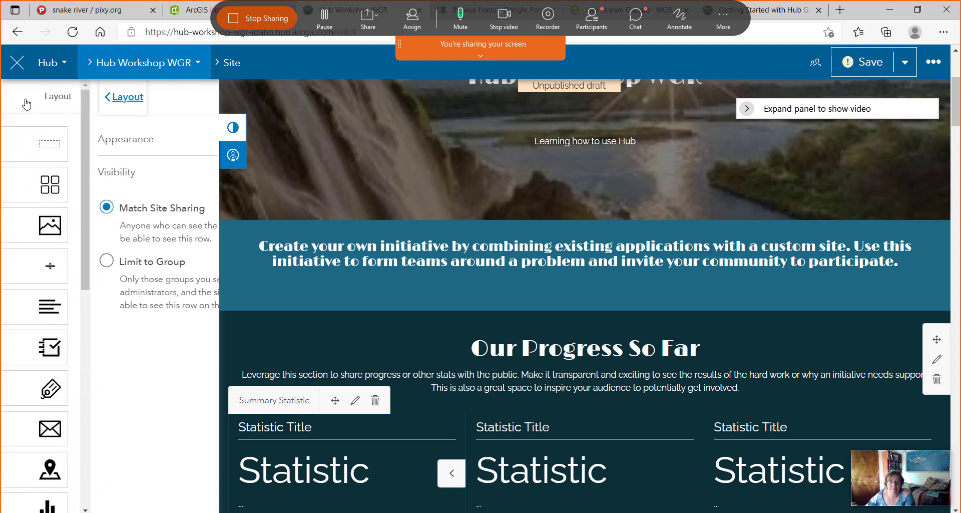
scroll(597, 229, up, 4)
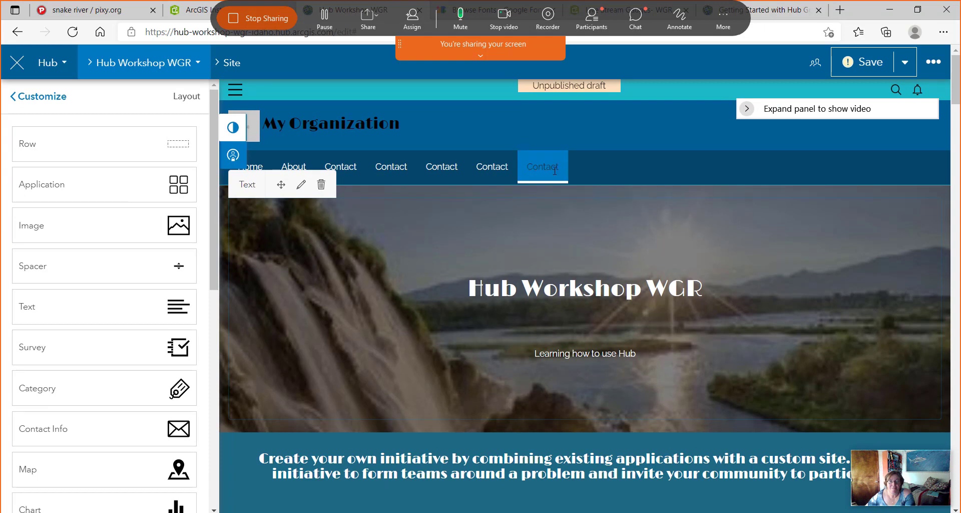
Save the site draft, exploring the Save dropdown's options.
scroll(605, 197, down, 4)
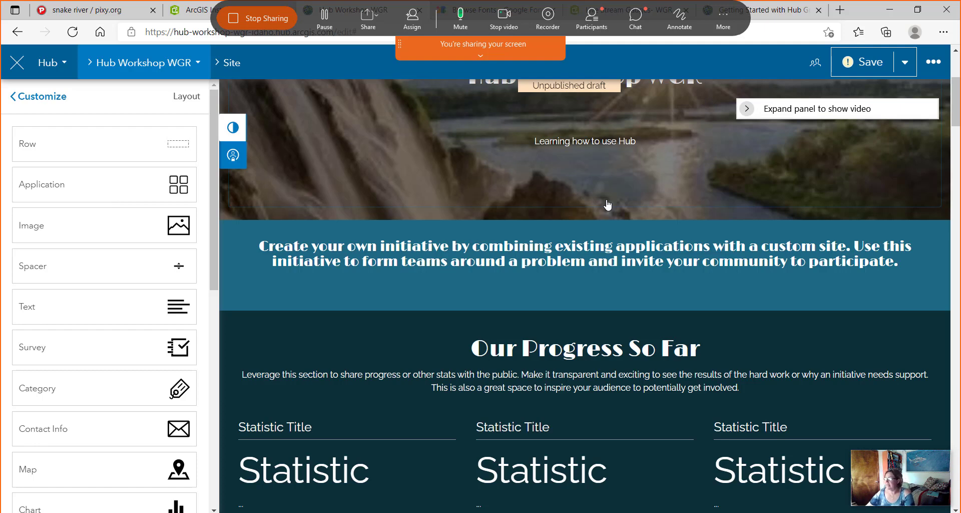
click(859, 68)
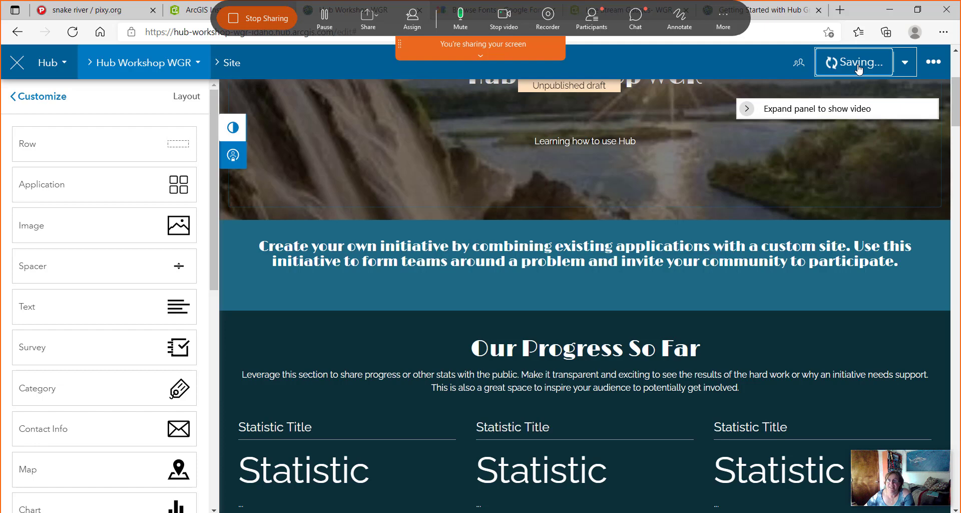
click(901, 71)
click(821, 226)
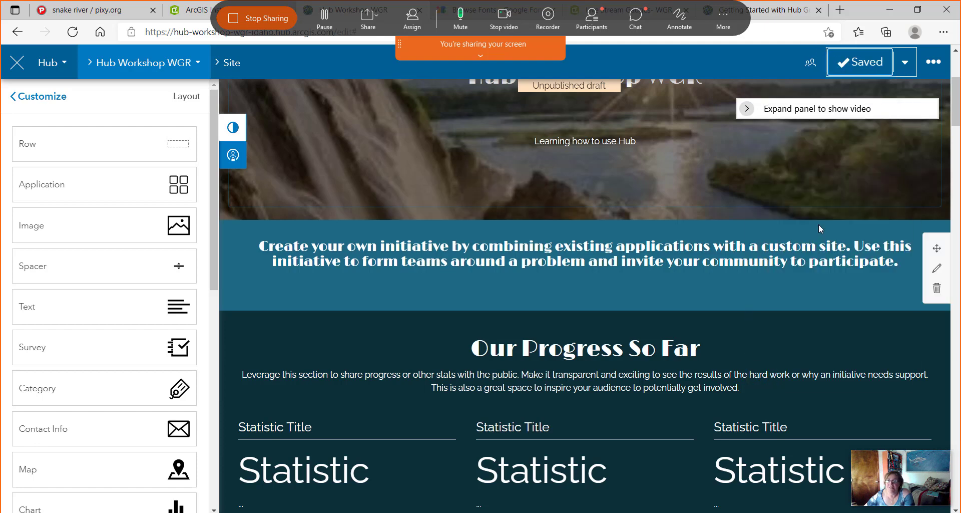
click(904, 63)
click(825, 232)
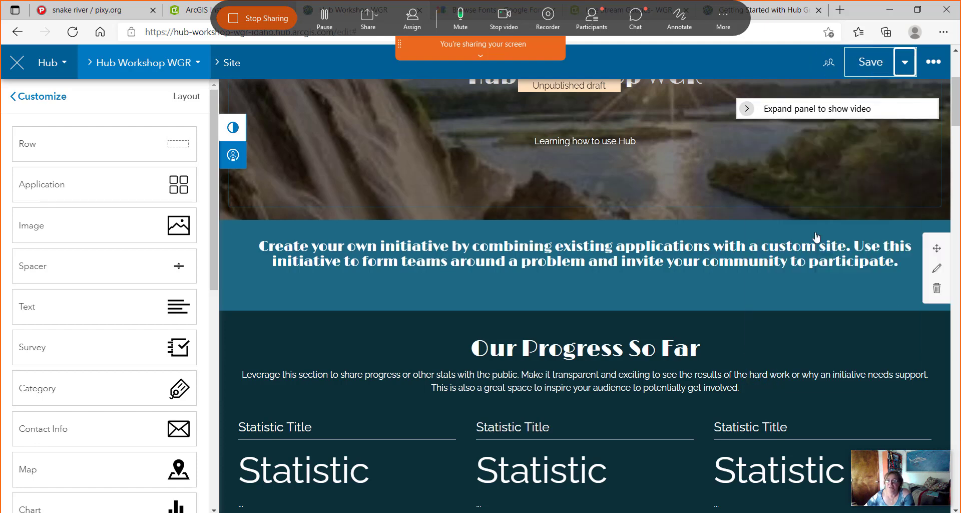
click(904, 63)
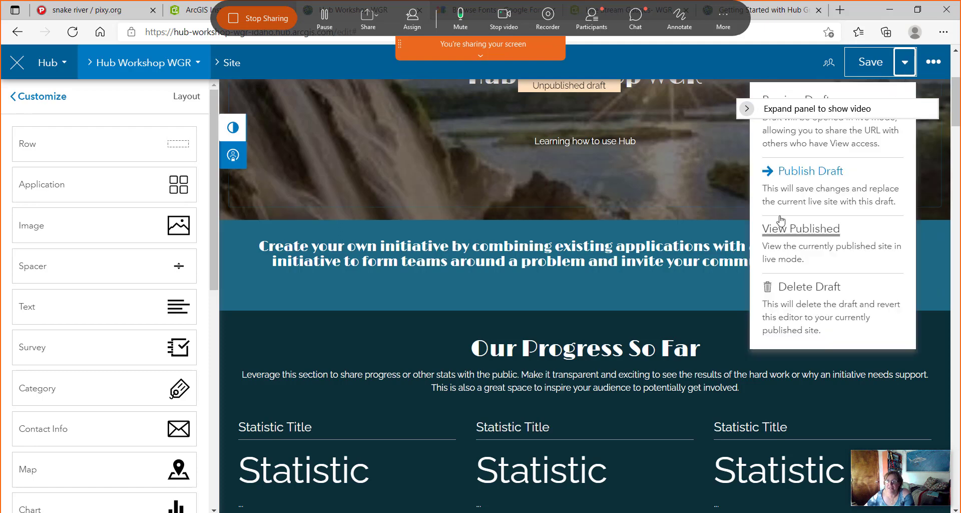
click(794, 227)
click(905, 63)
click(820, 231)
click(904, 63)
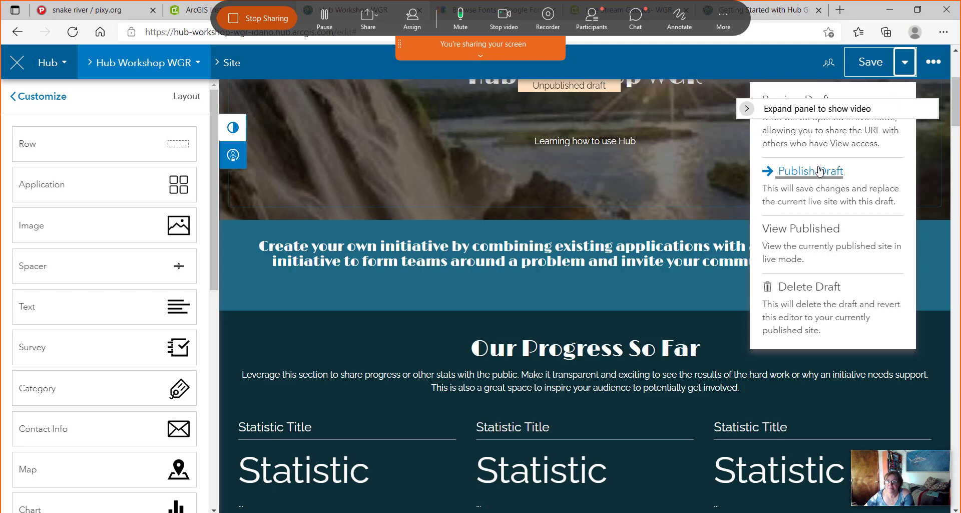
click(811, 215)
click(905, 63)
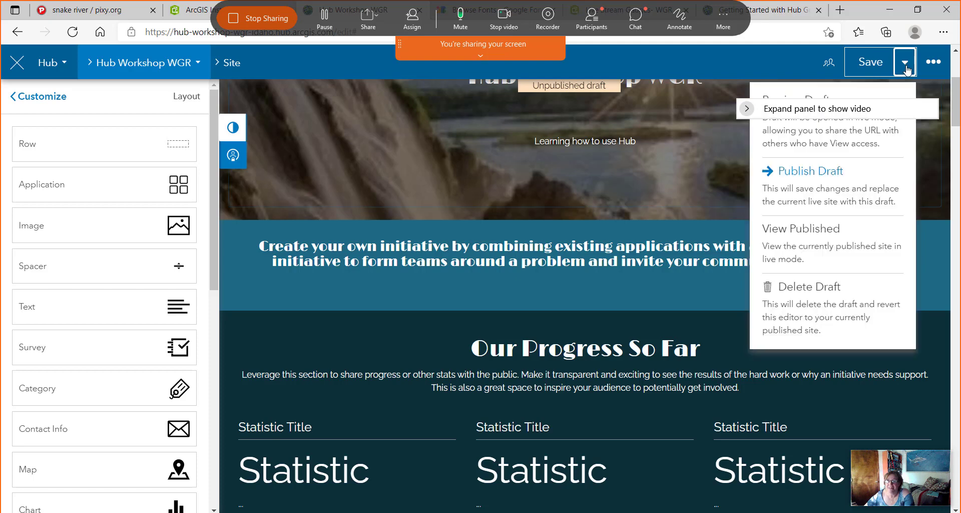
click(899, 198)
click(872, 65)
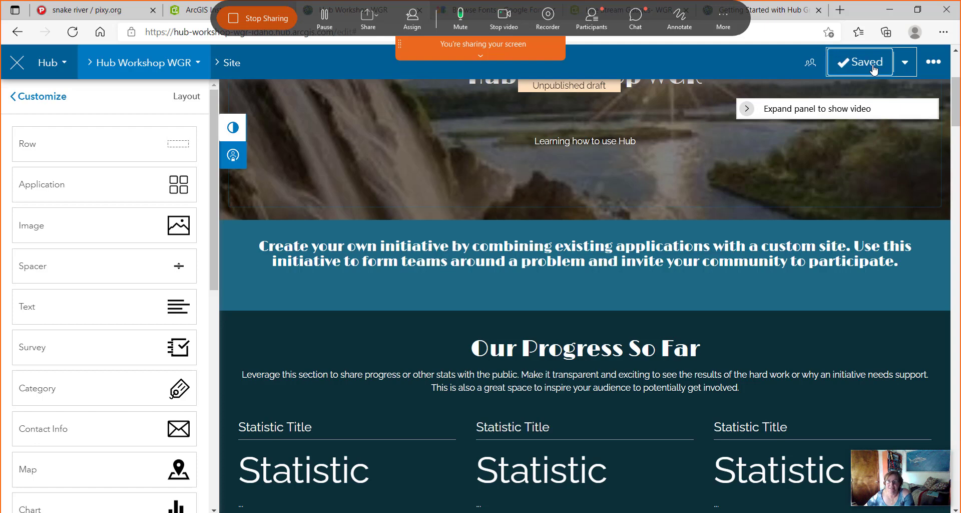
Publish the draft to the live site via Publish Draft.
click(905, 65)
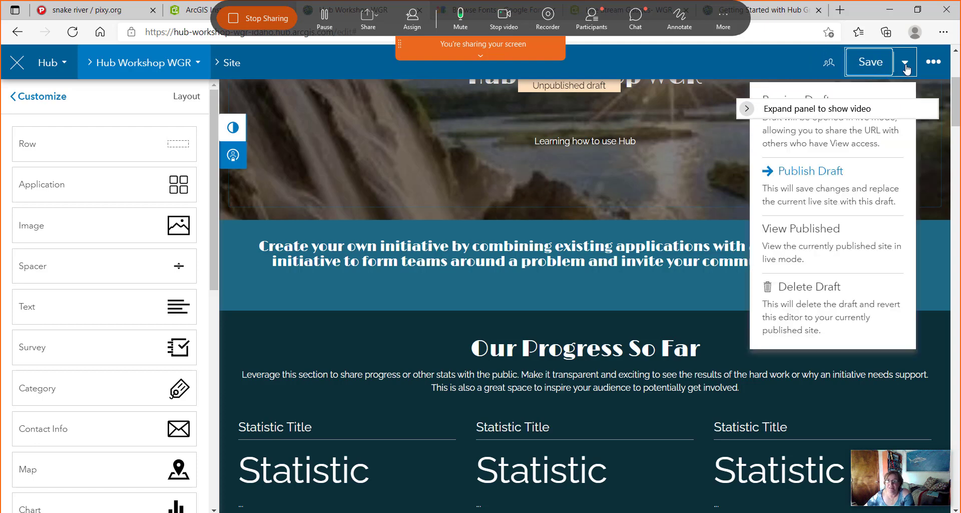
click(817, 230)
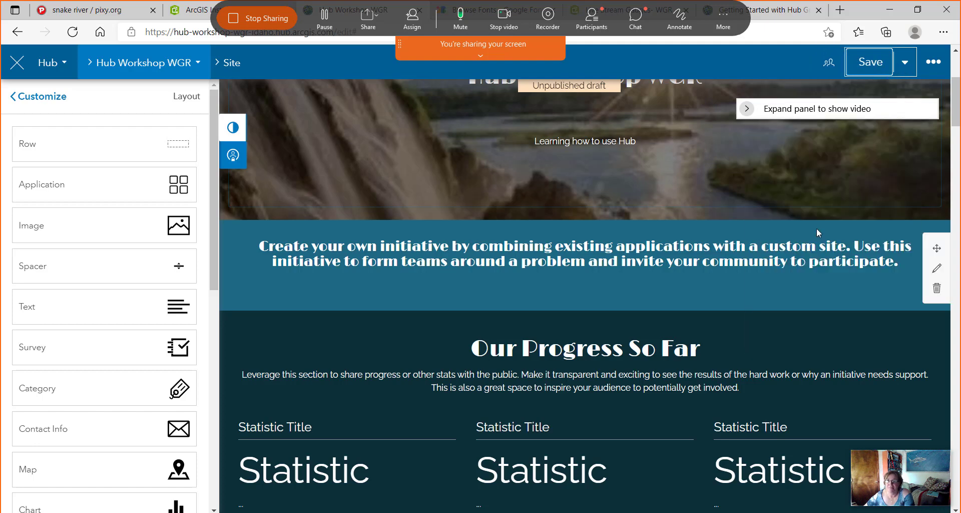
click(906, 63)
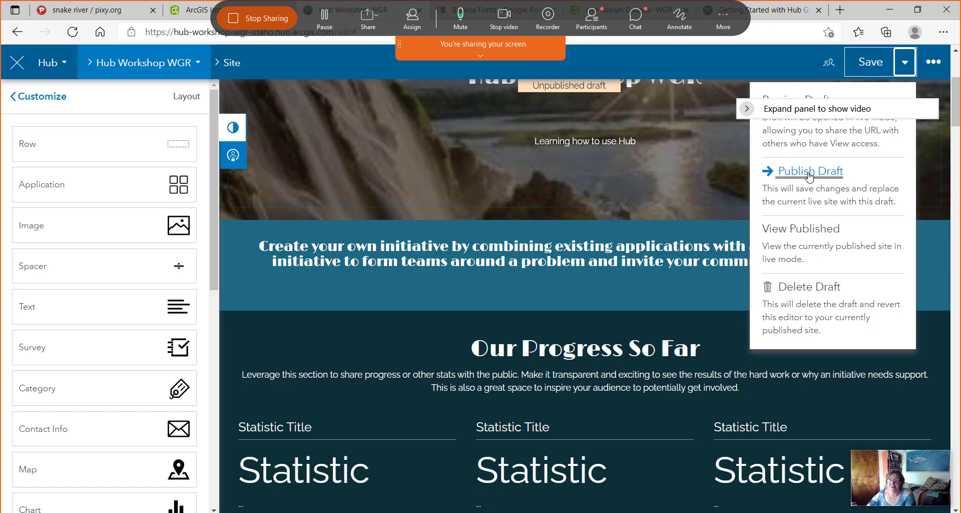
scroll(810, 176, up, 2)
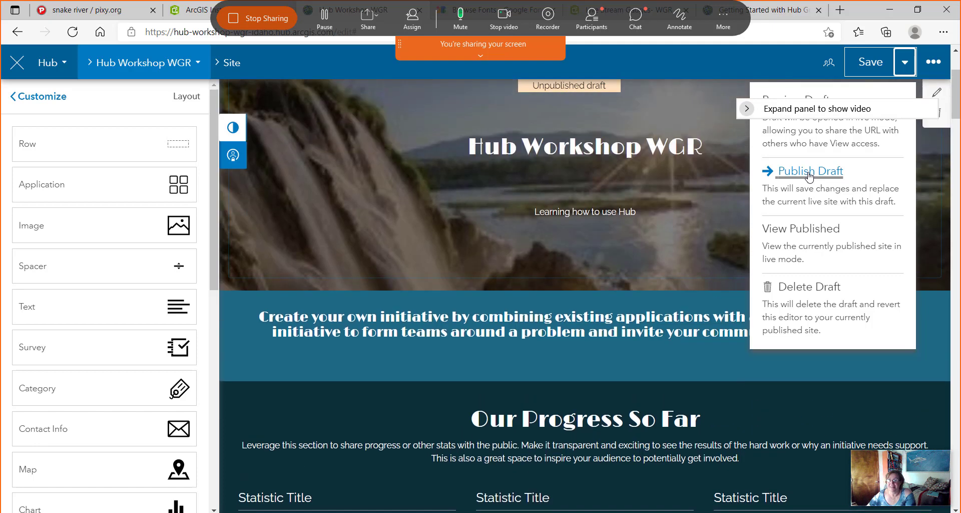
click(810, 173)
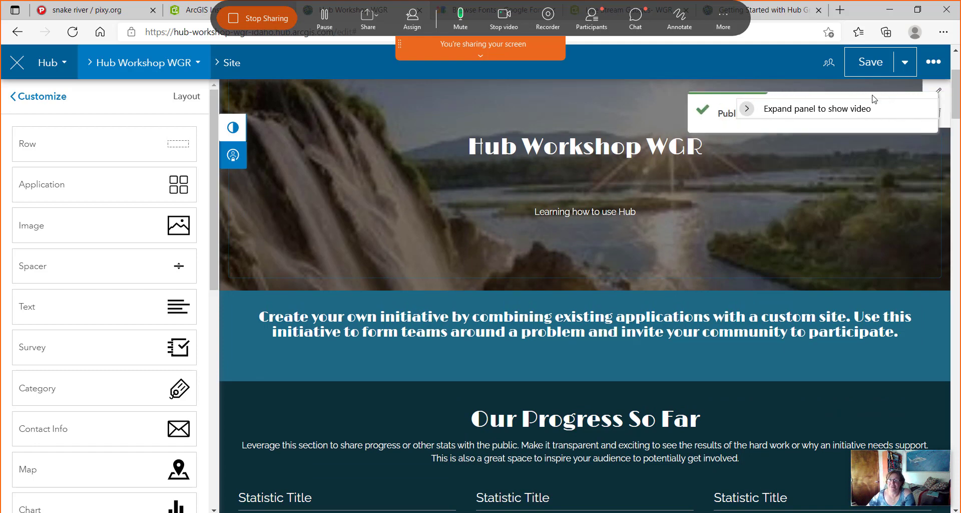
Open the live site with View Published.
click(905, 65)
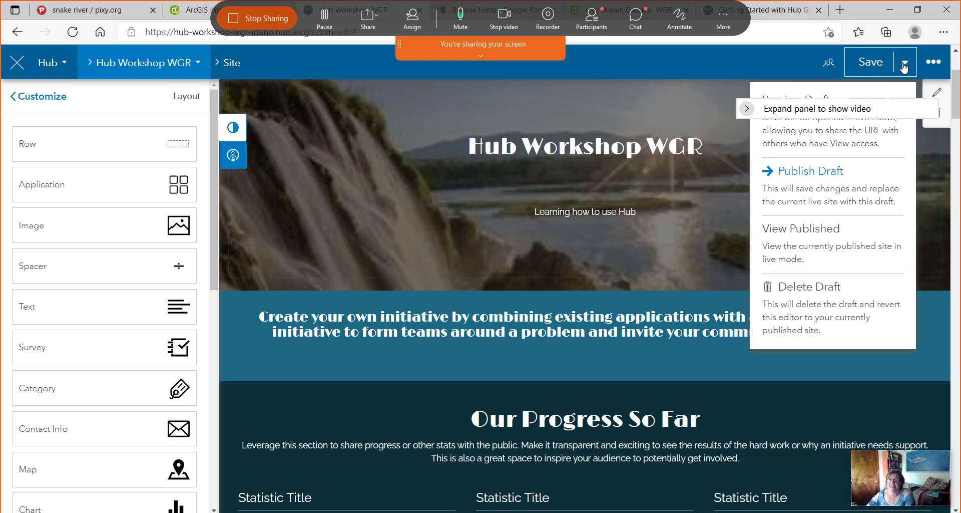
click(809, 233)
click(904, 67)
click(794, 231)
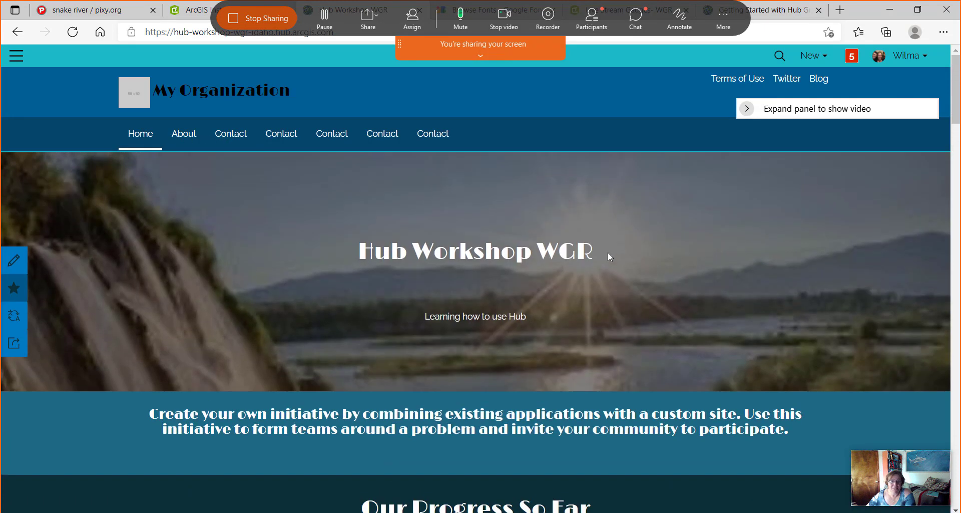
Browse the live Hub Workshop WGR page, reopen the editor, and scroll below the banner.
scroll(608, 251, down, 4)
scroll(653, 367, down, 6)
scroll(654, 369, up, 10)
scroll(135, 95, down, 5)
scroll(143, 90, up, 5)
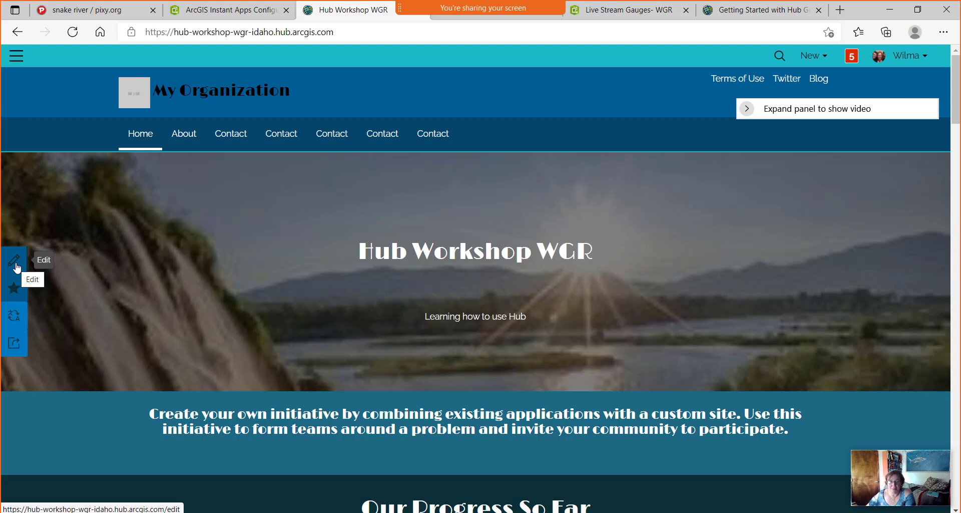
click(16, 264)
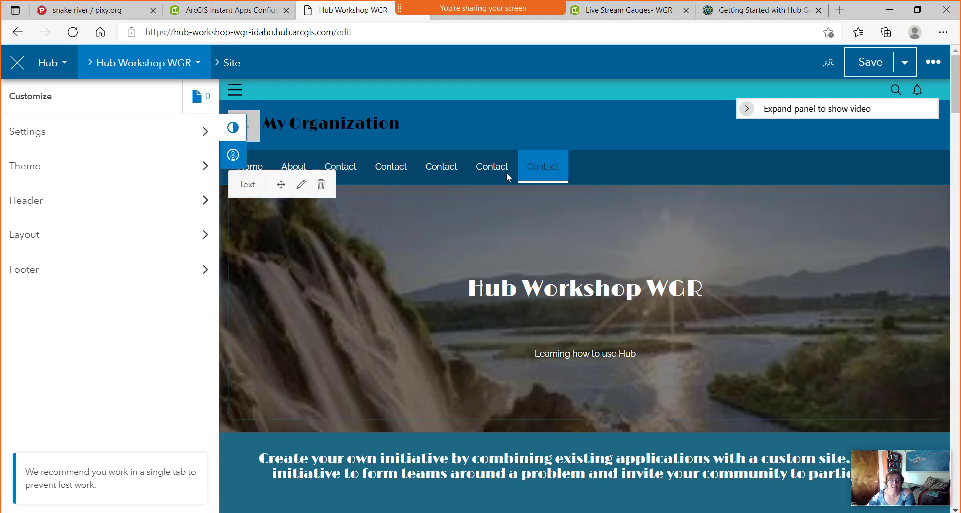
scroll(476, 361, down, 4)
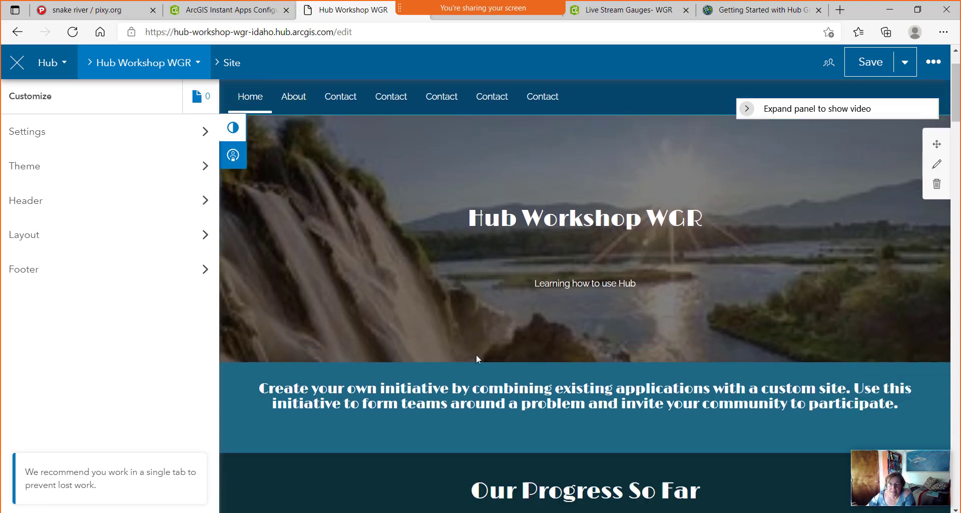
scroll(476, 359, down, 1)
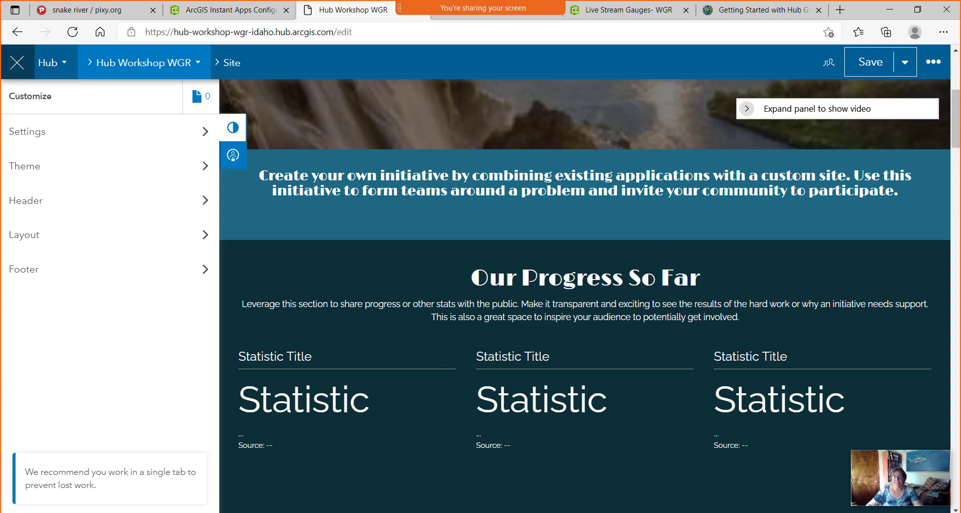
Replace the text card's paragraph with 'This is my first hub site'.
click(599, 193)
triple_click(586, 216)
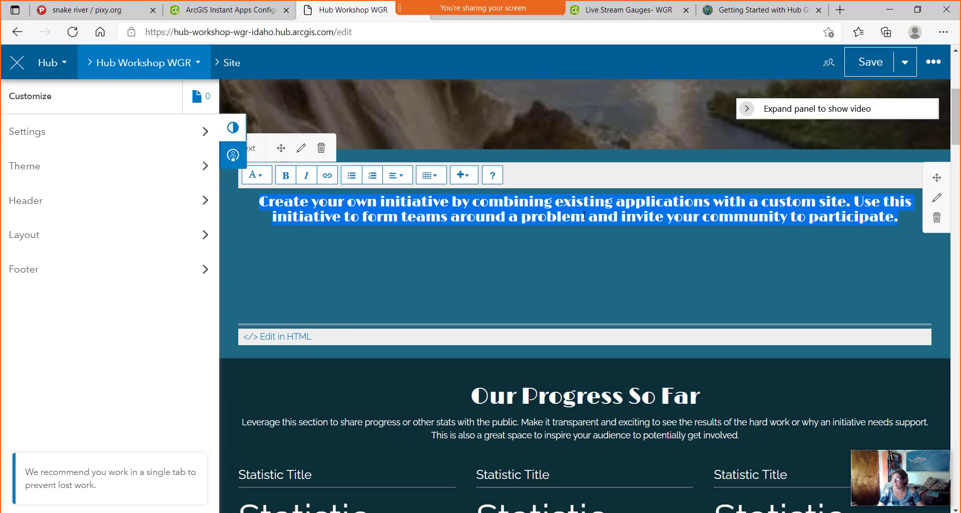
text(This )
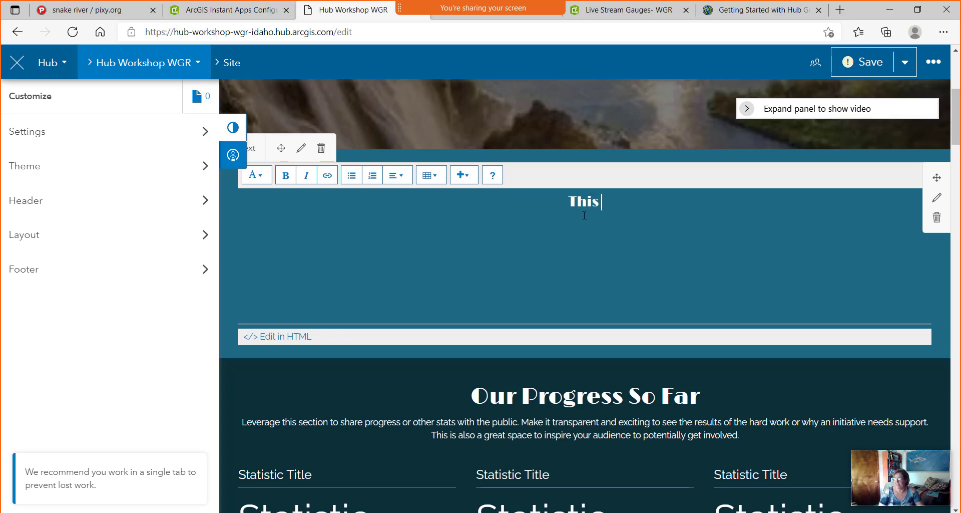
text(is my)
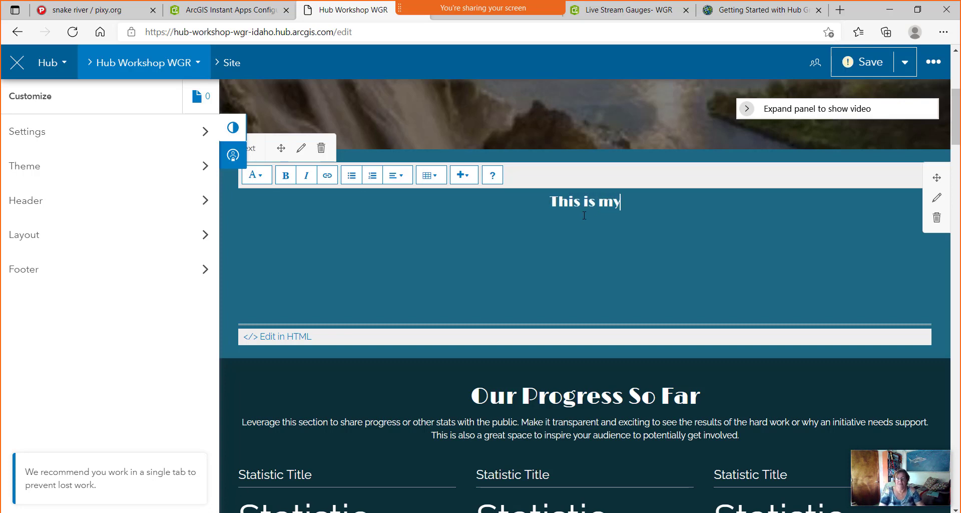
text( first h)
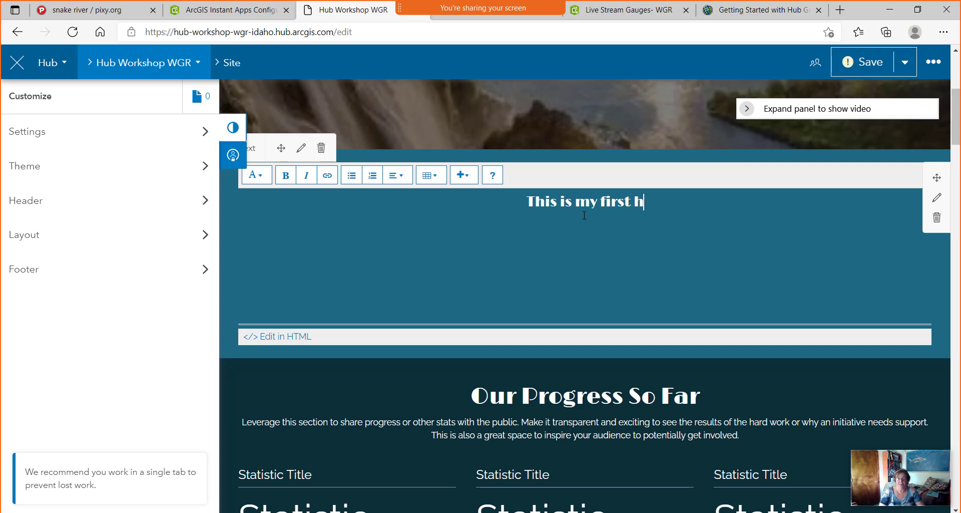
text(ub site)
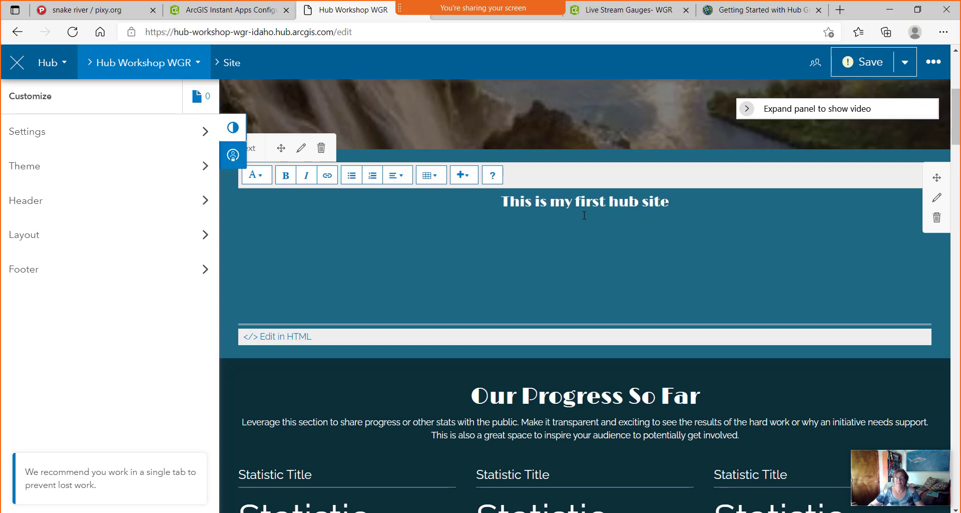
Style the 'This is my first hub site' heading as Header 1 after trying Banner.
triple_click(617, 200)
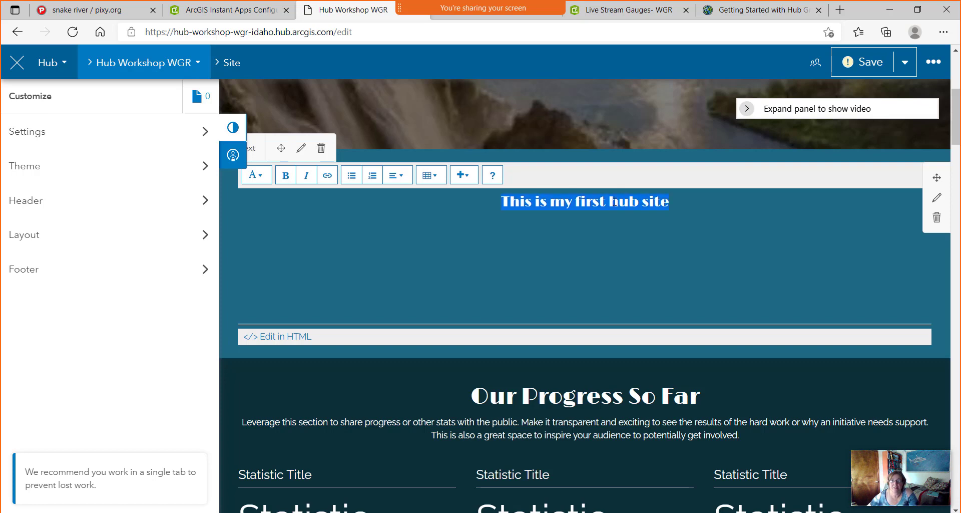
click(261, 176)
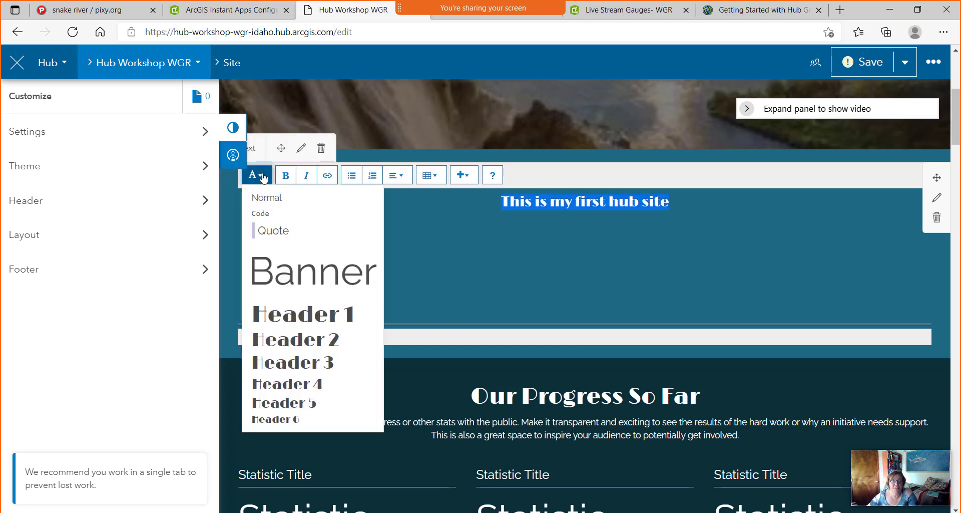
click(314, 279)
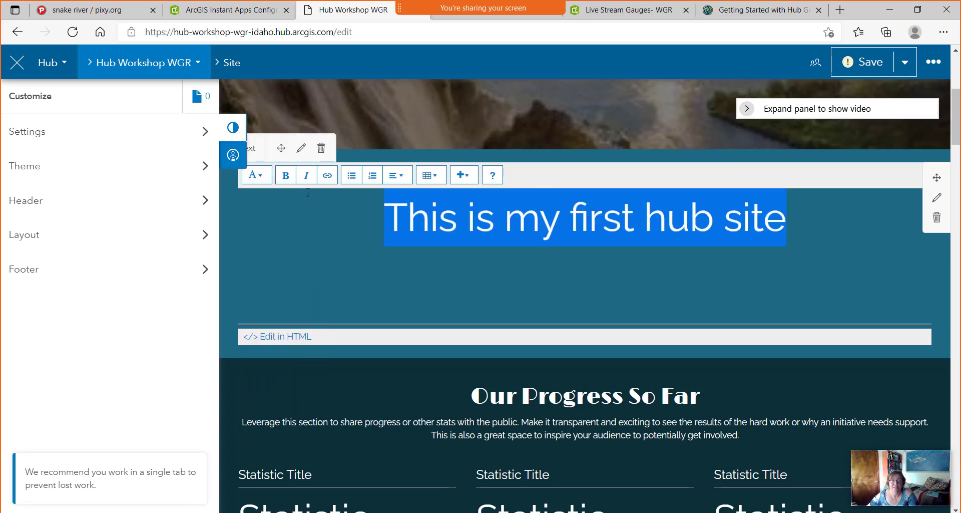
click(256, 176)
click(309, 317)
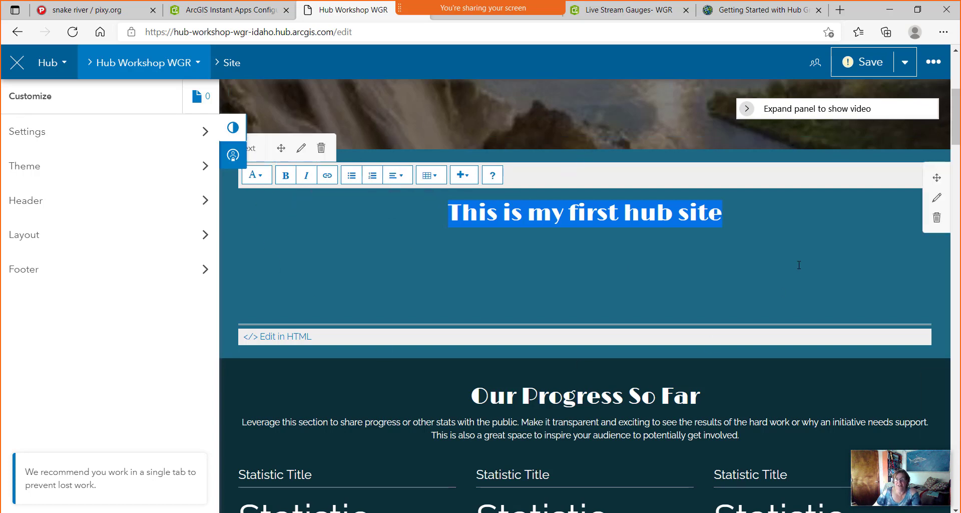
Preview teal and black for the heading row's text color, then set it back to white.
click(936, 200)
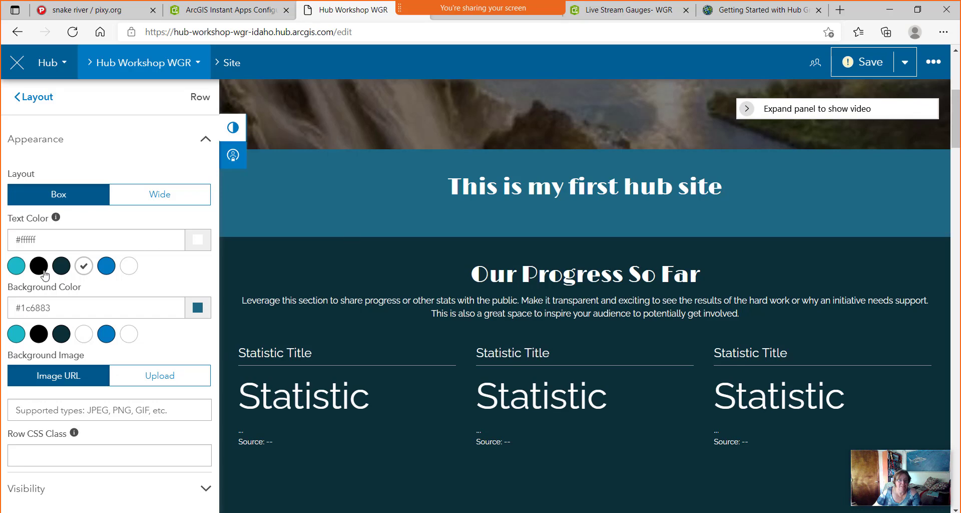
click(18, 267)
click(37, 268)
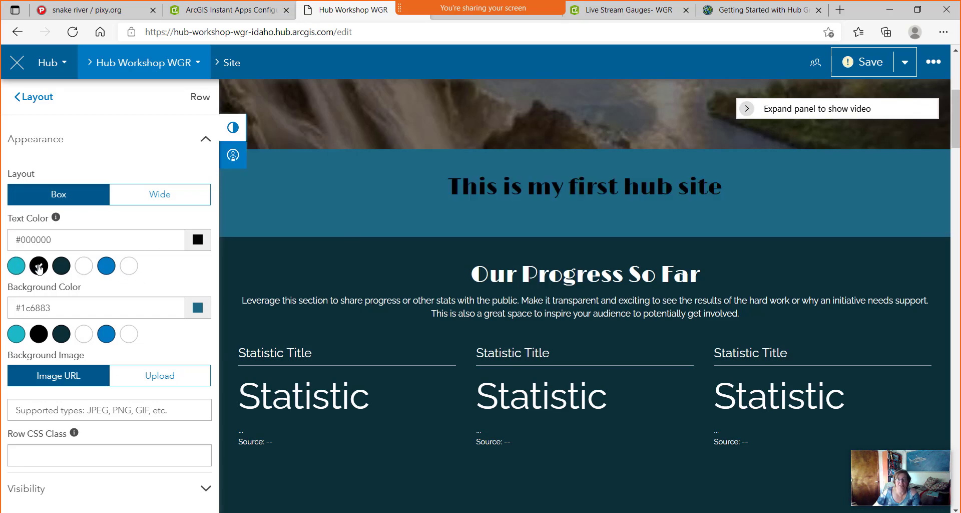
click(11, 269)
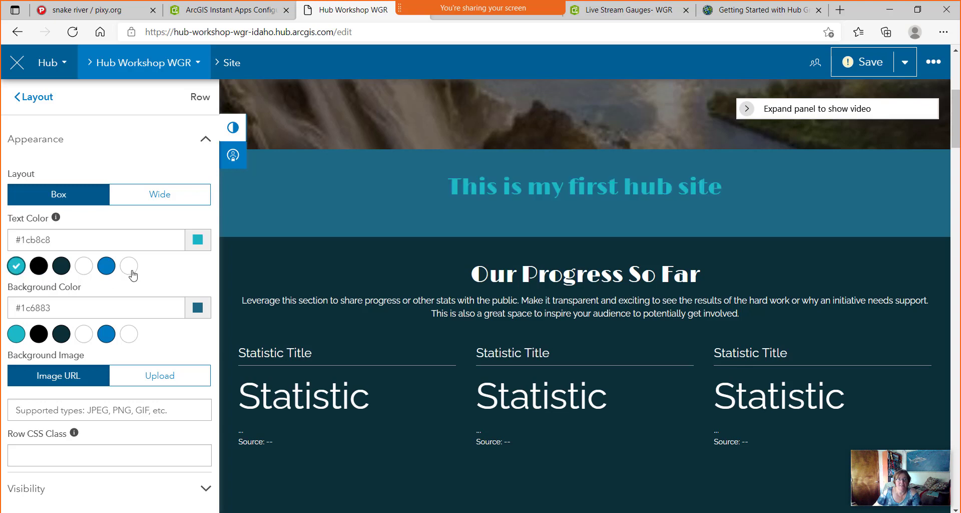
click(84, 270)
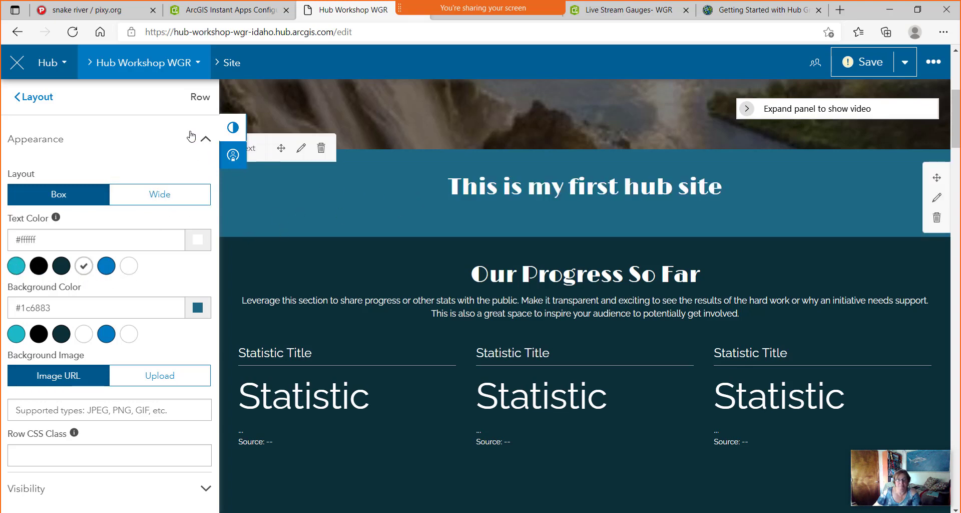
Return to the Layout card list and scroll through the available cards.
click(32, 98)
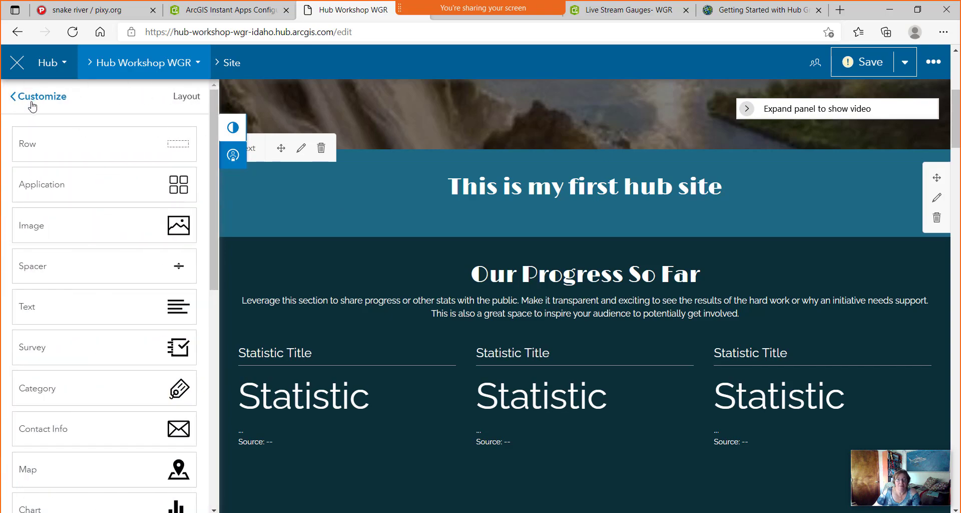
scroll(582, 337, down, 2)
scroll(627, 343, up, 6)
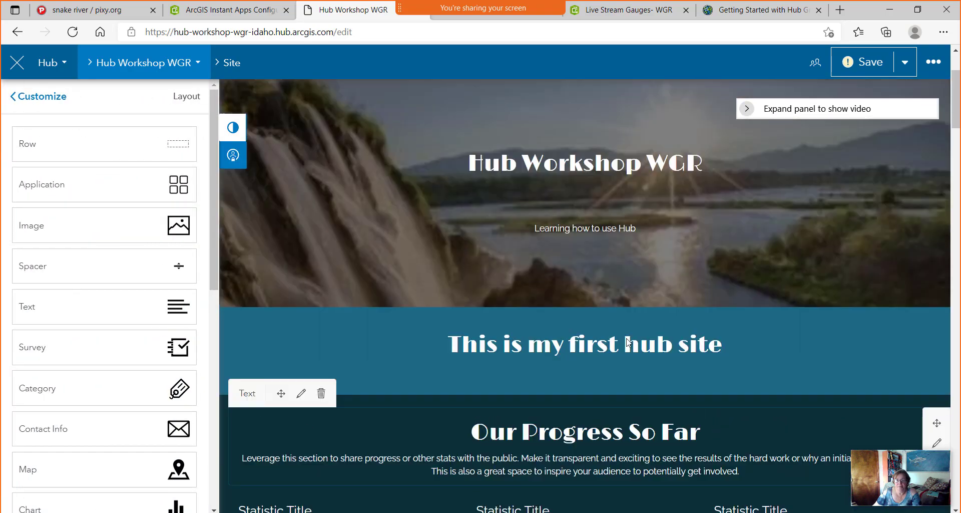
scroll(627, 342, down, 6)
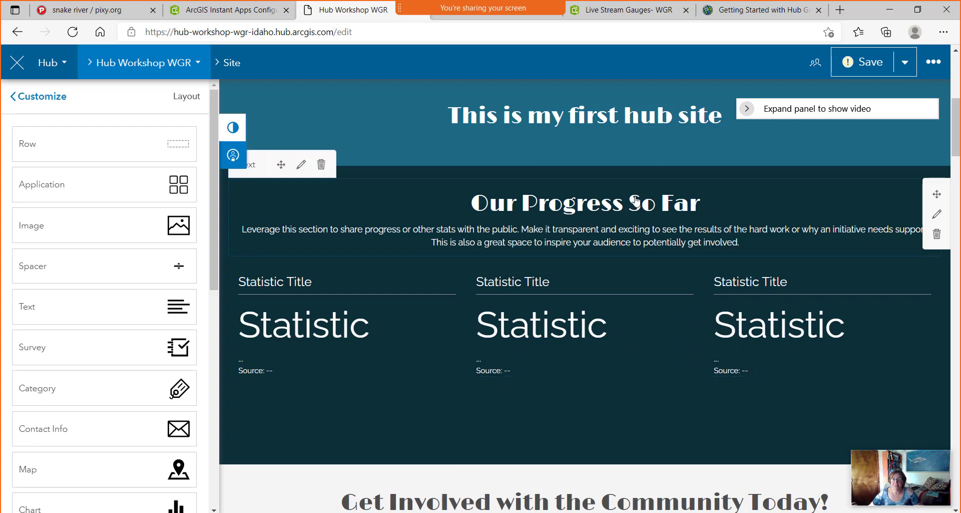
Remove the Our Progress So Far, Get Involved, Our Focus, story map and See Our City in Action rows.
click(937, 237)
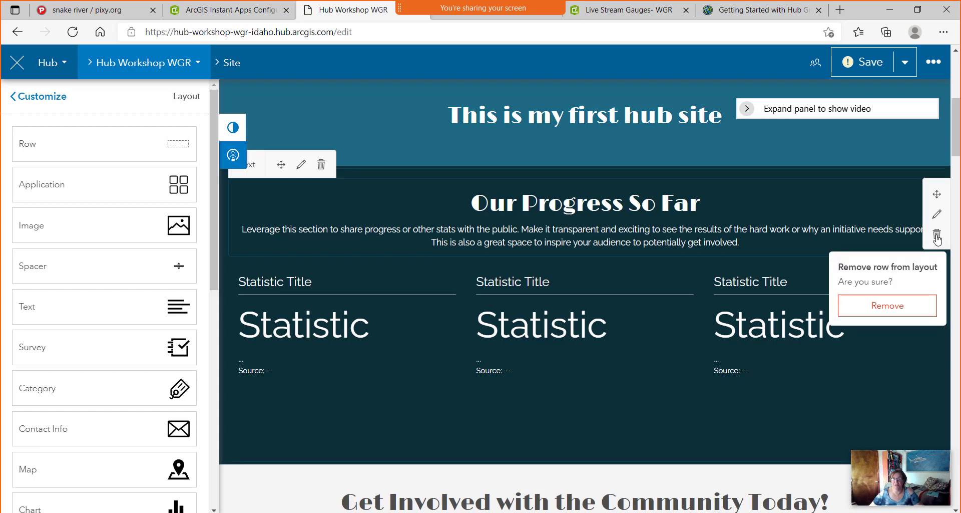
click(891, 313)
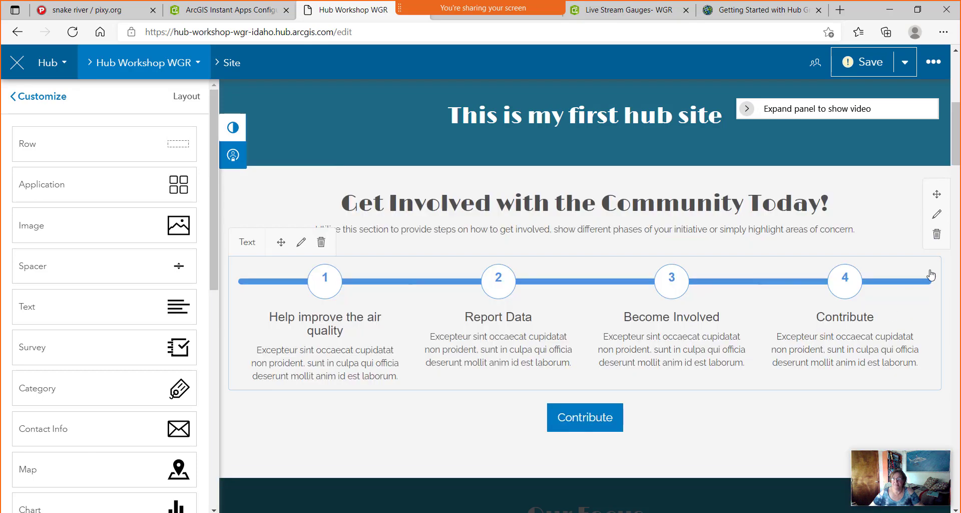
click(936, 234)
click(890, 308)
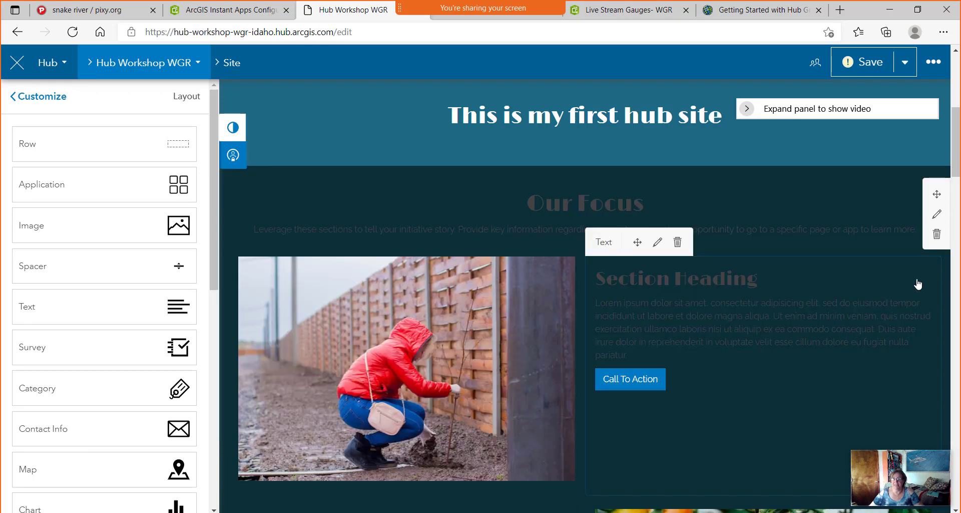
click(936, 239)
click(899, 304)
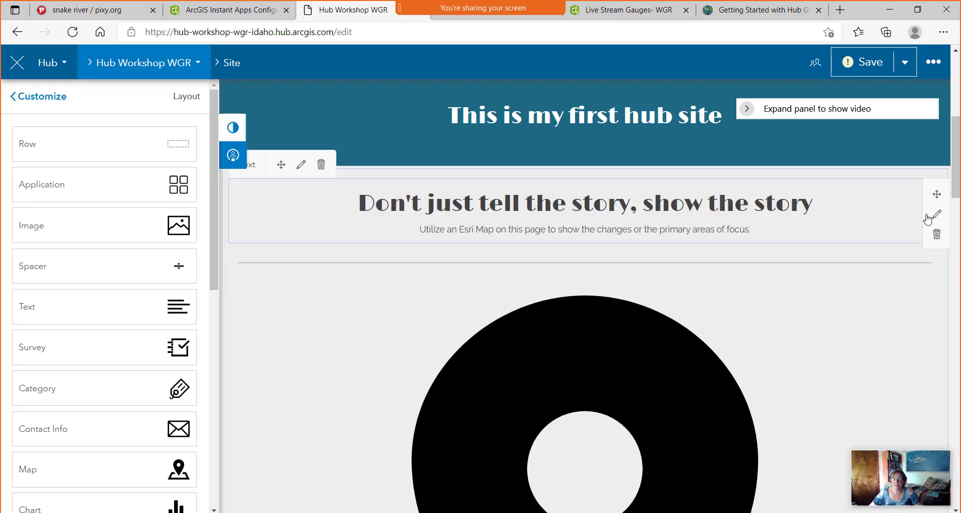
click(937, 236)
click(893, 305)
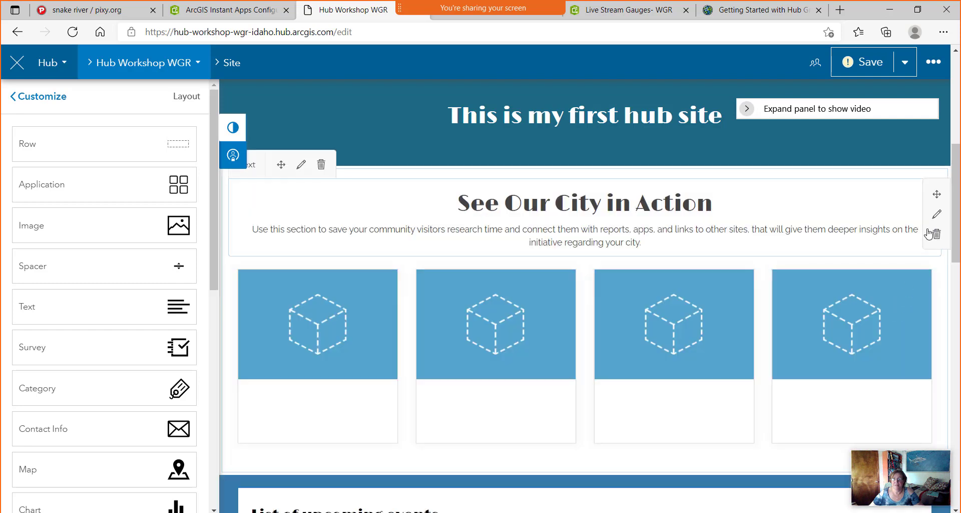
click(935, 239)
click(893, 304)
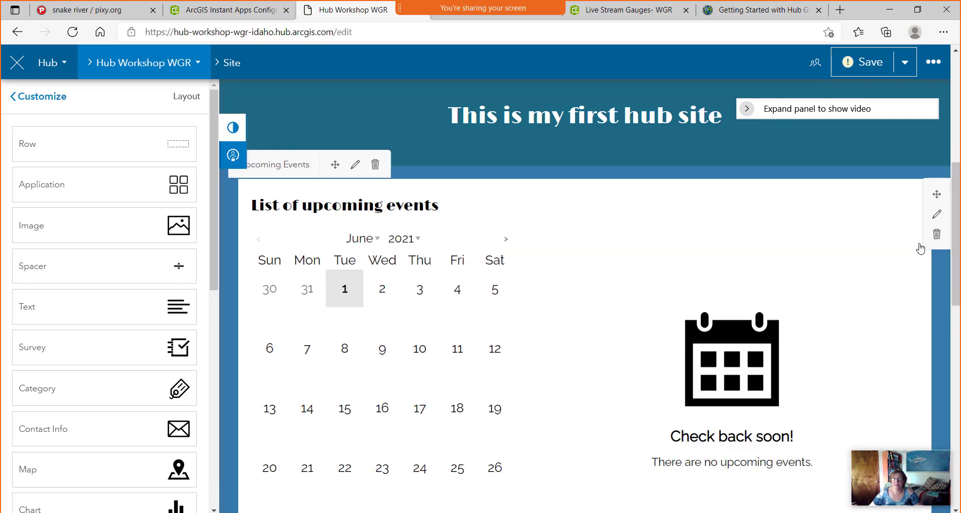
Remove the remaining upcoming events, Sign Up and Contact rows.
click(937, 236)
click(937, 236)
click(894, 304)
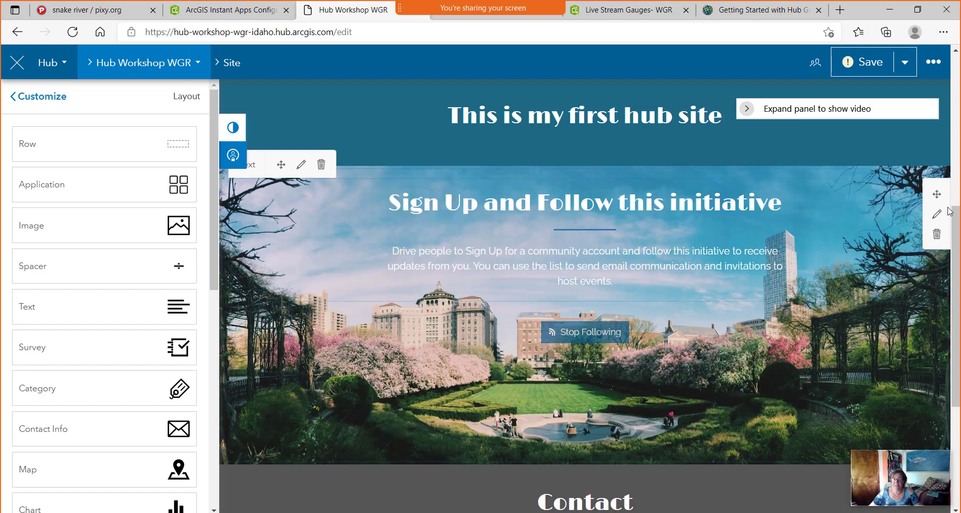
click(935, 232)
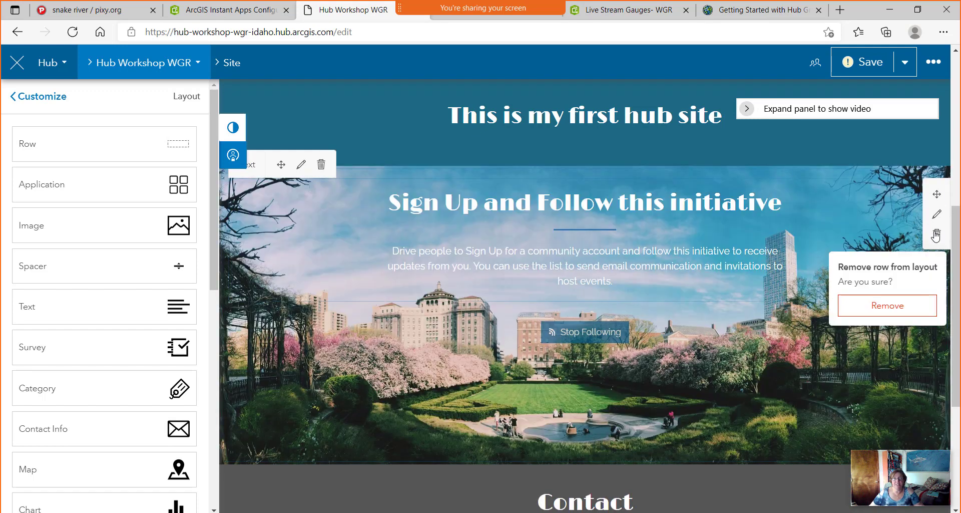
click(903, 303)
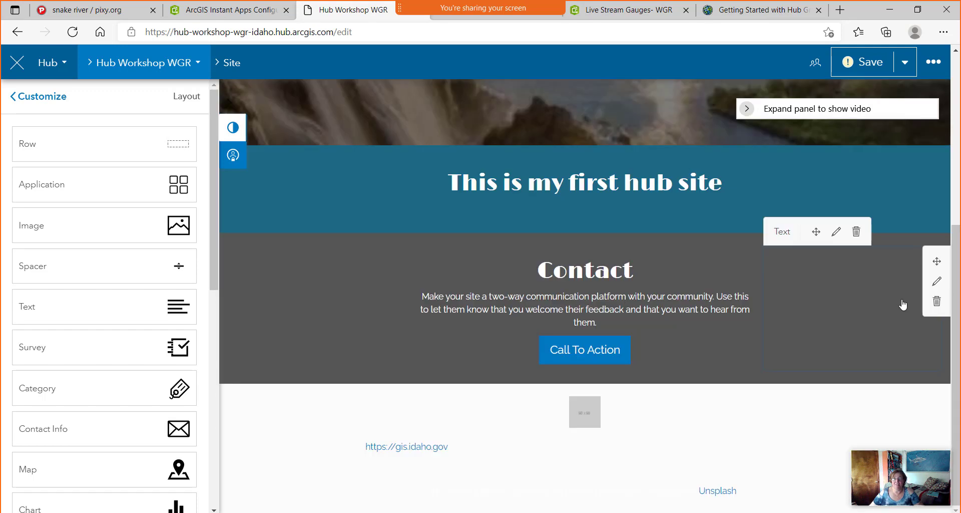
click(937, 301)
click(896, 372)
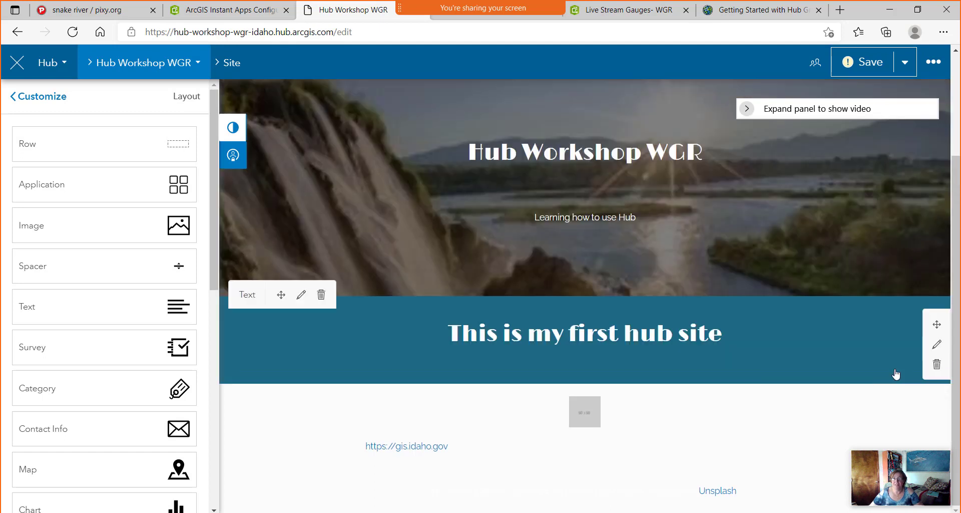
mouse_move(901, 356)
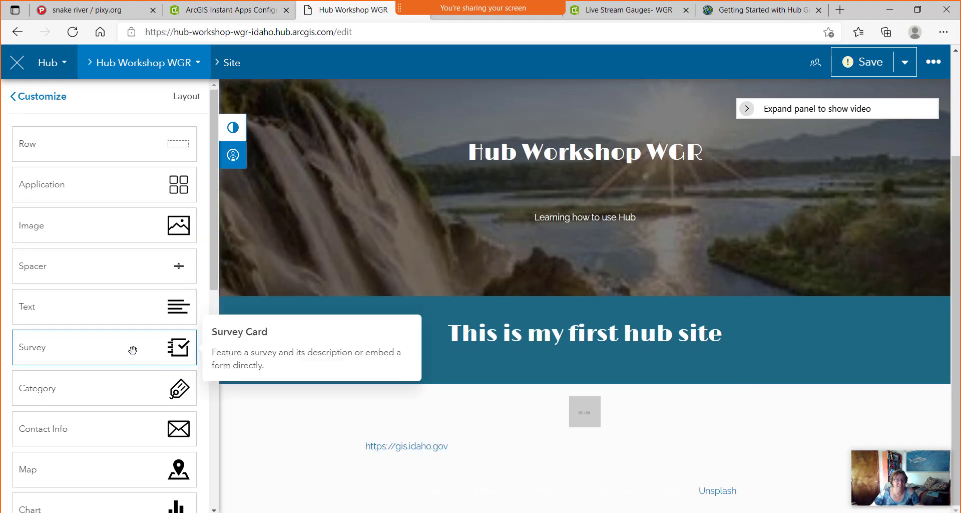
Set the site's Footer option to None in the Customize menu.
click(43, 96)
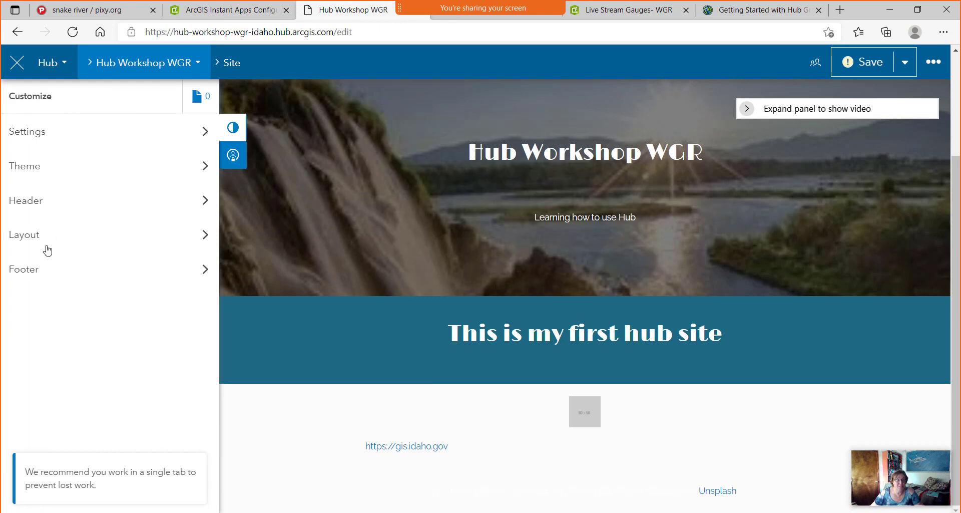
click(29, 268)
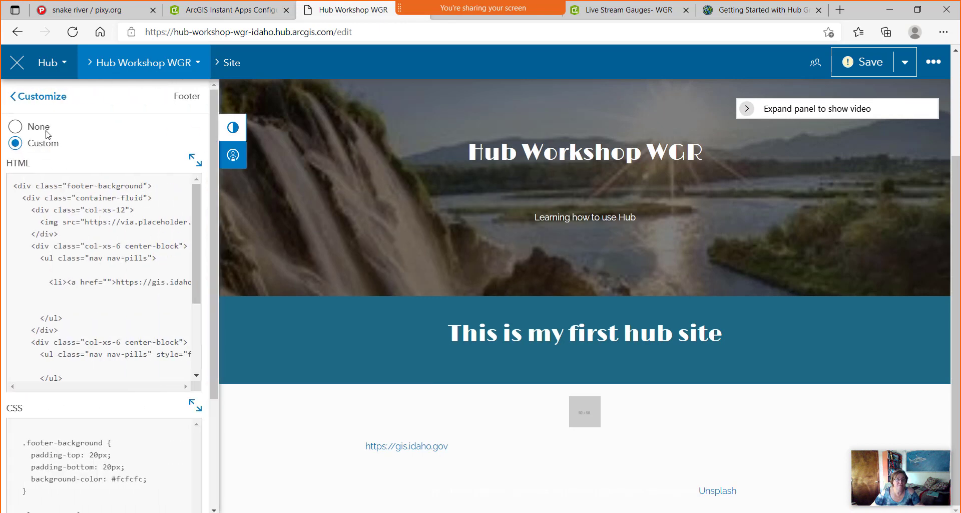
click(39, 126)
click(42, 96)
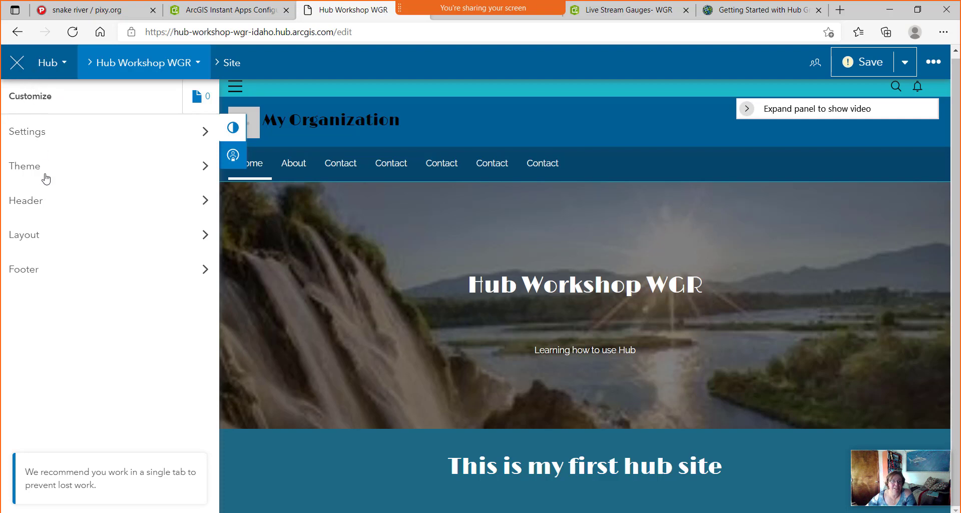
Drag an empty row below the heading, then scroll the widget list toward the Map card.
click(31, 237)
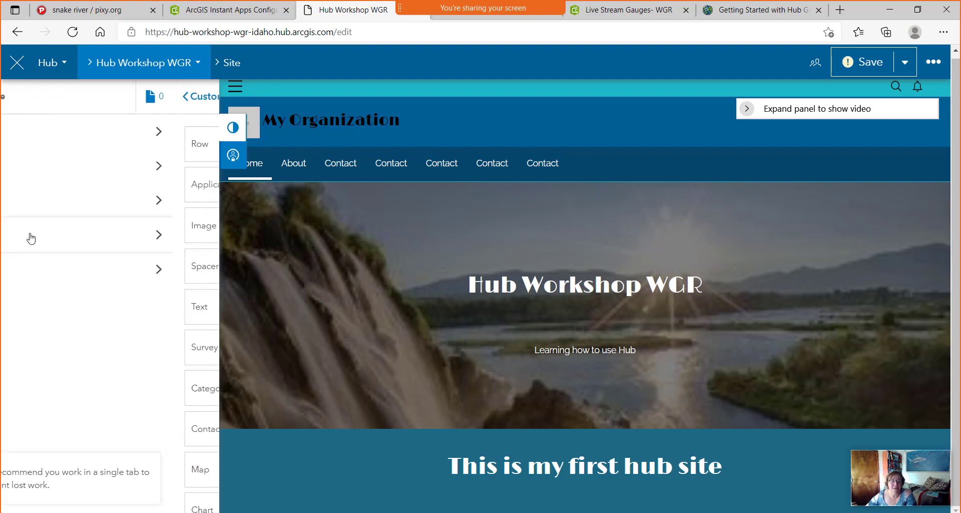
drag(176, 146, 576, 509)
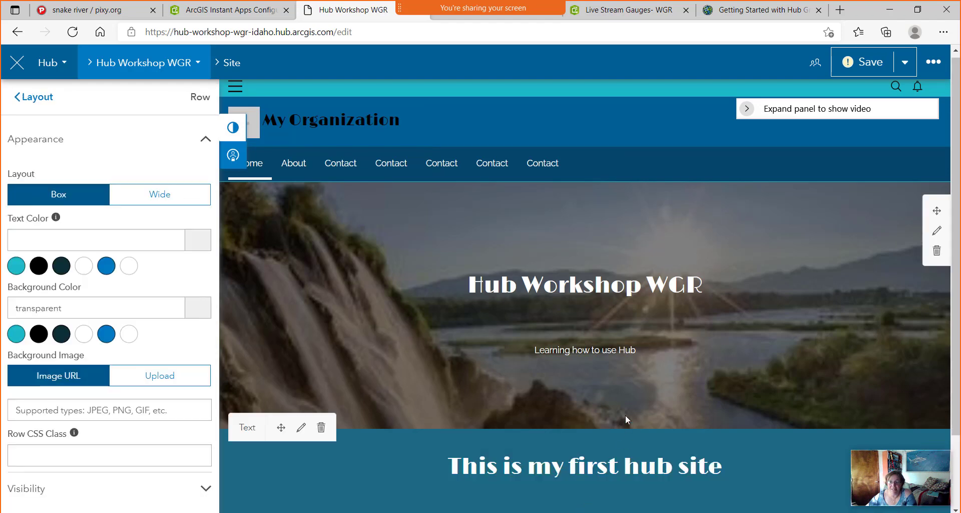
scroll(626, 415, down, 2)
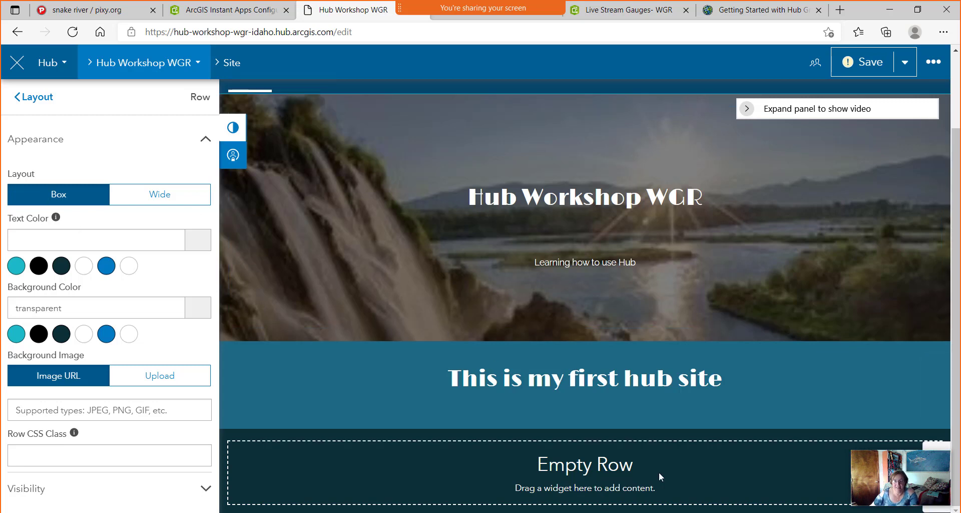
drag(650, 468, 523, 443)
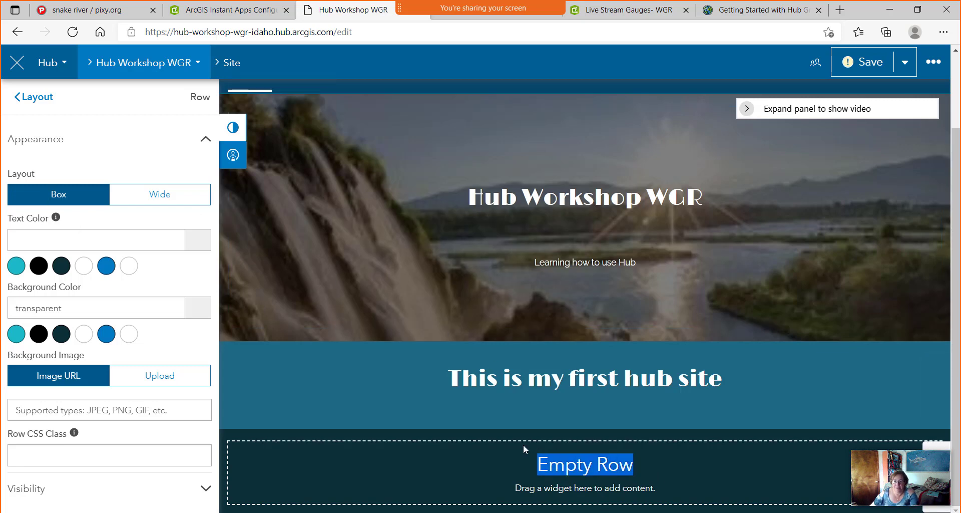
click(31, 99)
drag(175, 144, 88, 350)
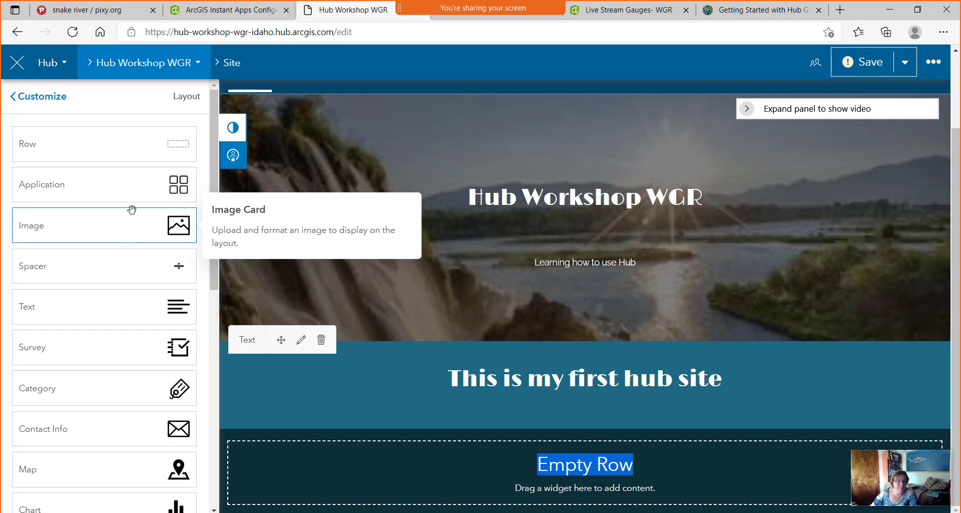
scroll(131, 209, down, 3)
Drop a Map card into the empty row showing the Live Stream Gauges- WGR map from My Content.
drag(179, 344, 561, 455)
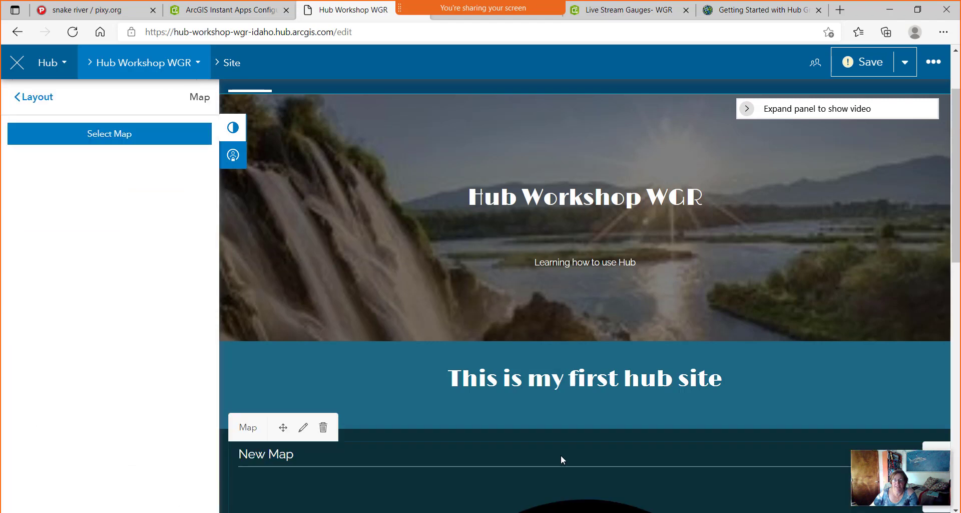
scroll(572, 465, down, 3)
scroll(571, 465, down, 3)
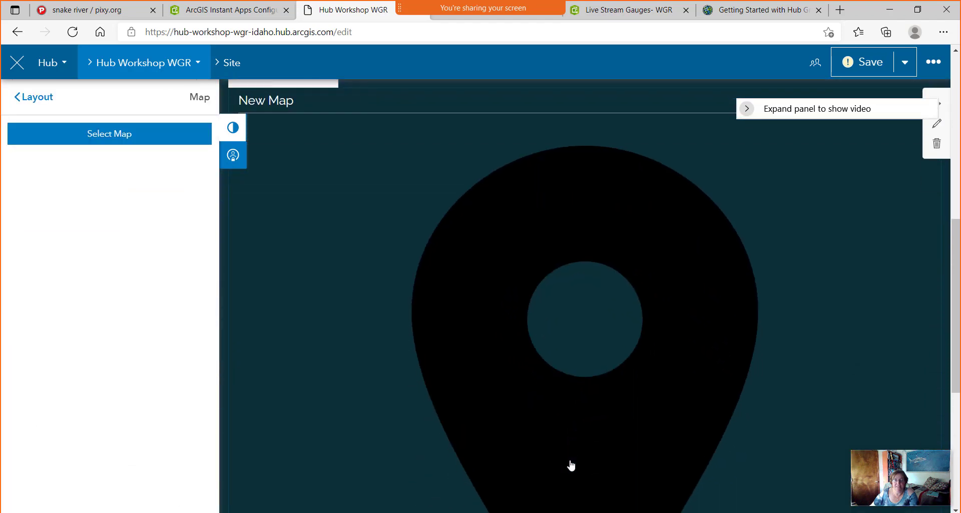
scroll(569, 461, up, 1)
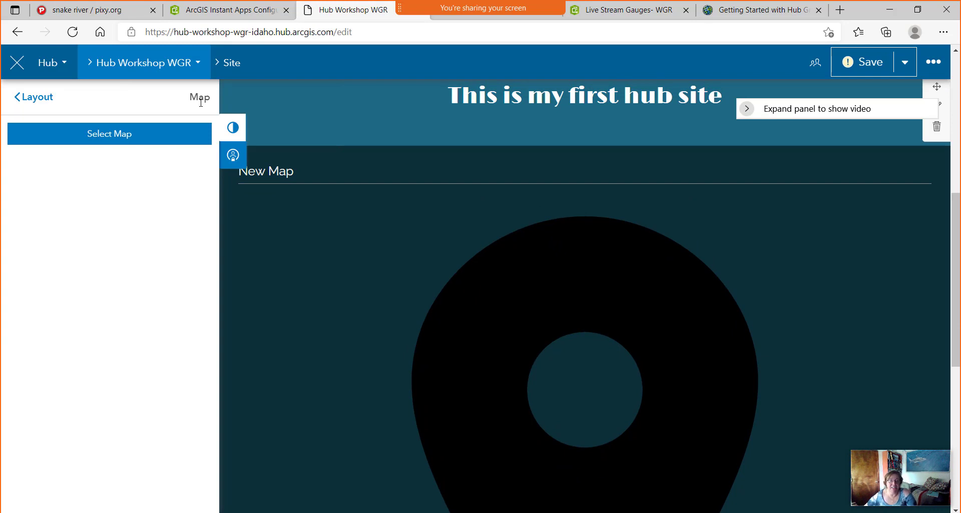
click(117, 137)
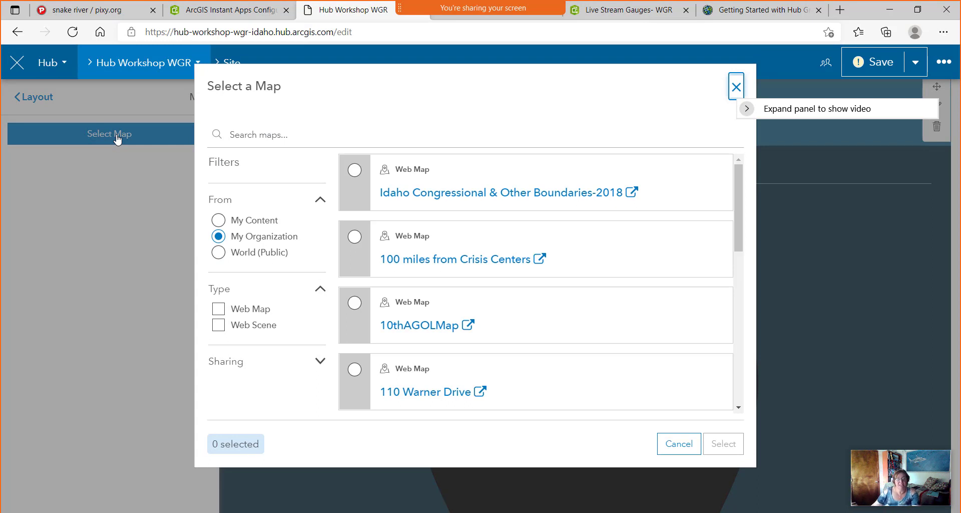
click(219, 223)
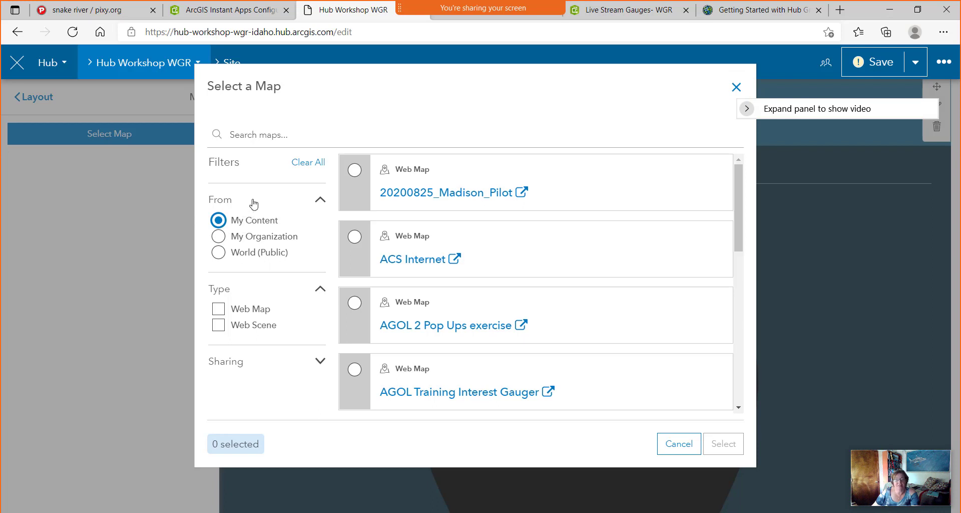
click(279, 135)
text(stream gauge)
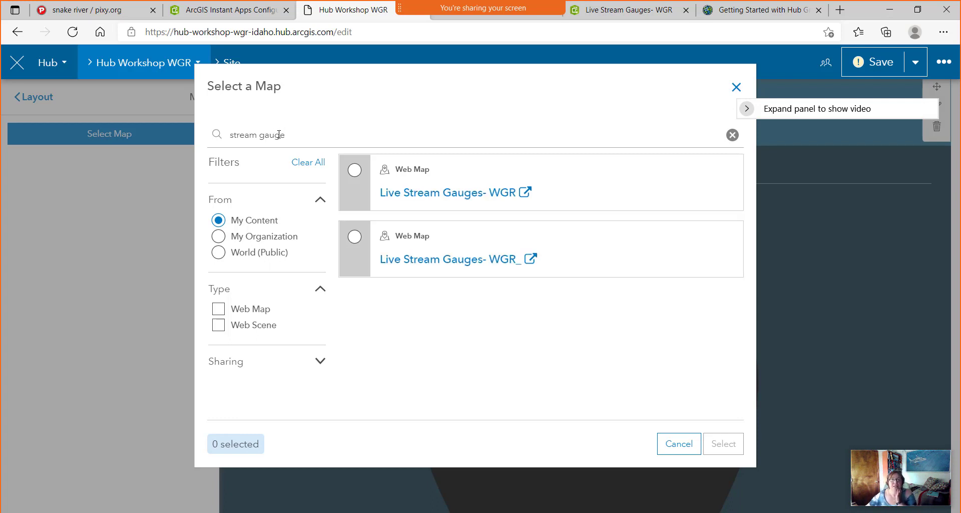
click(354, 175)
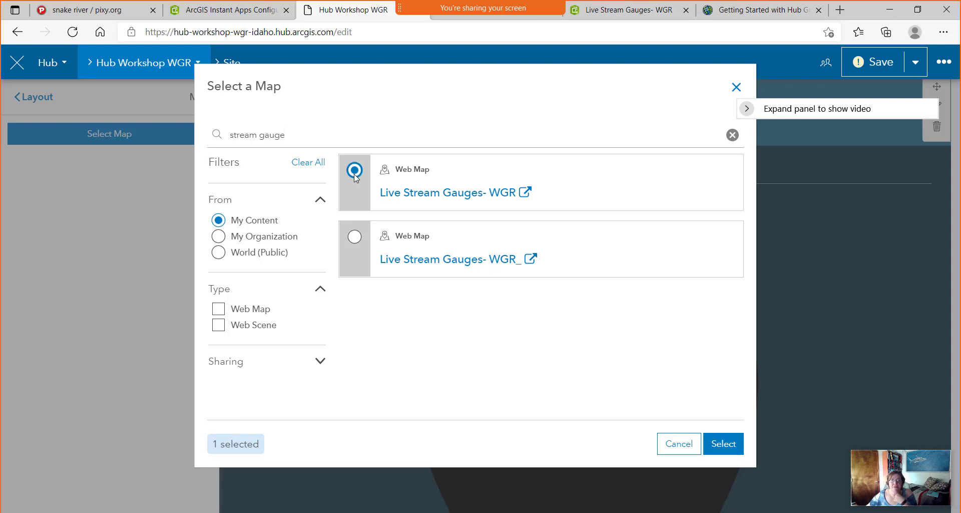
click(732, 449)
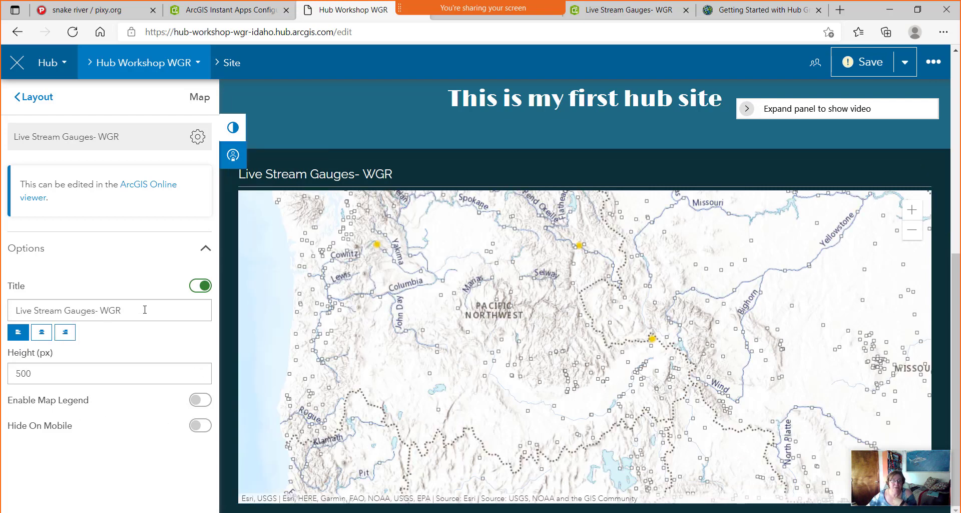
Retitle the map 'Live Stream Gauges (Source USGS)'.
click(145, 309)
drag(144, 309, 99, 315)
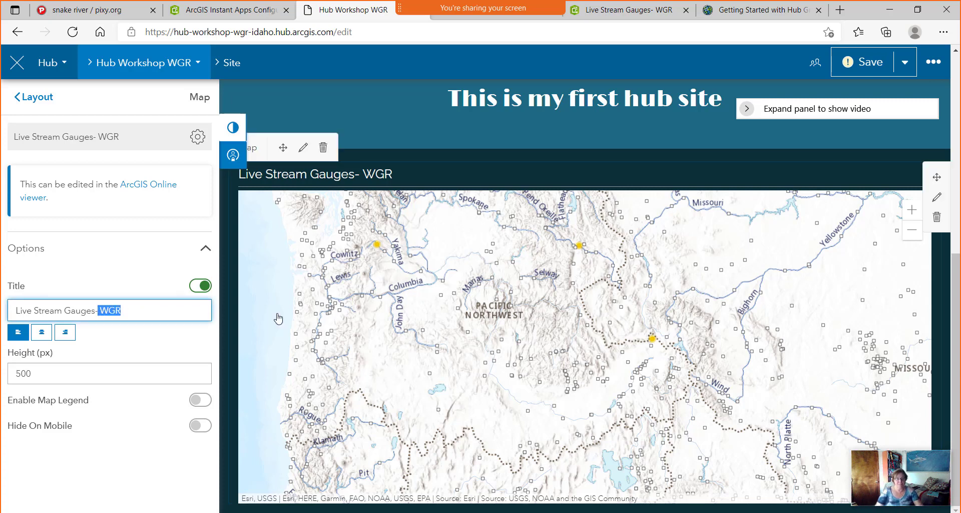
key(BackSpace)
text((Source USGS)
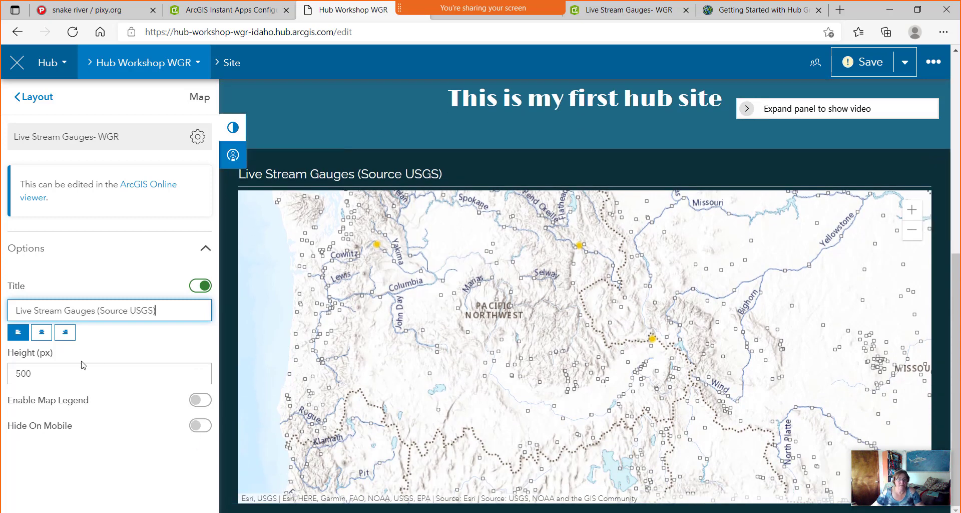
Try a 1000 px map height and enable the map legend.
click(55, 373)
drag(55, 373, 2, 381)
text(1000)
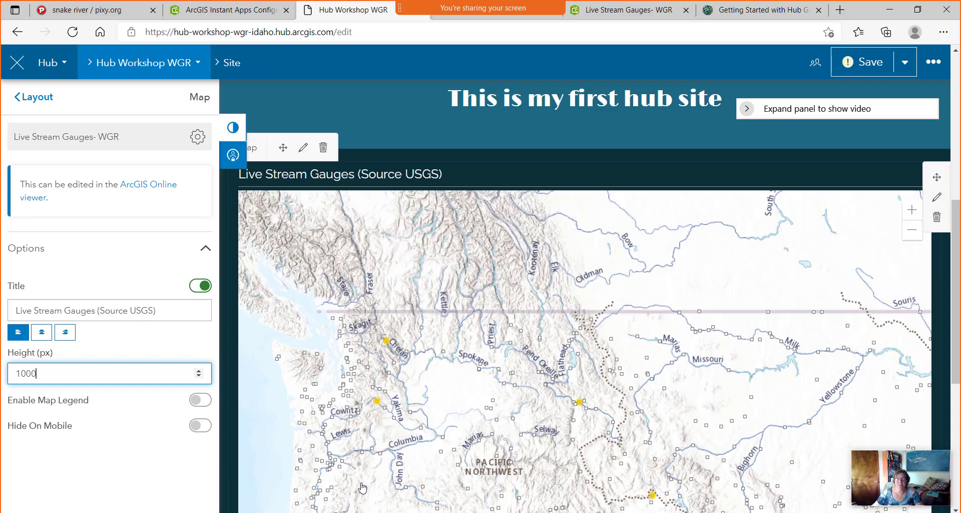
scroll(443, 376, down, 6)
scroll(443, 376, up, 7)
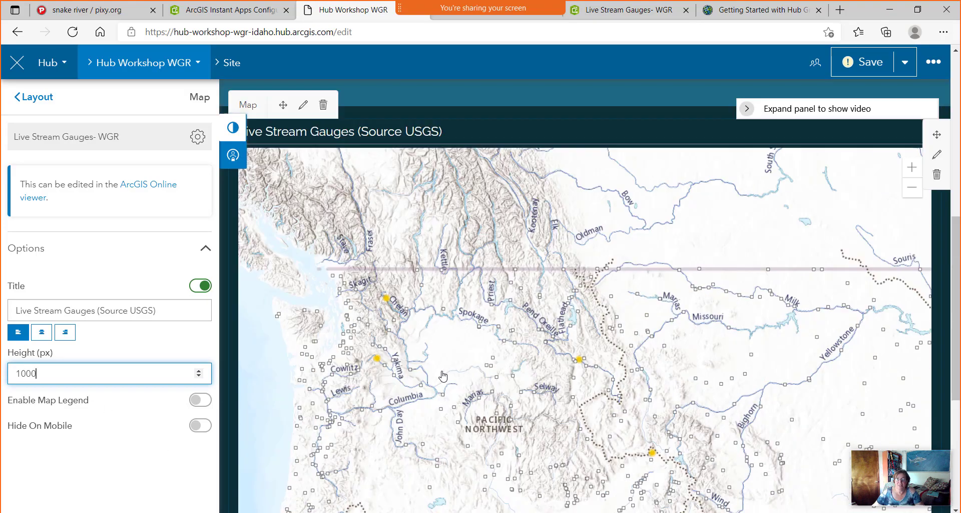
scroll(440, 374, down, 2)
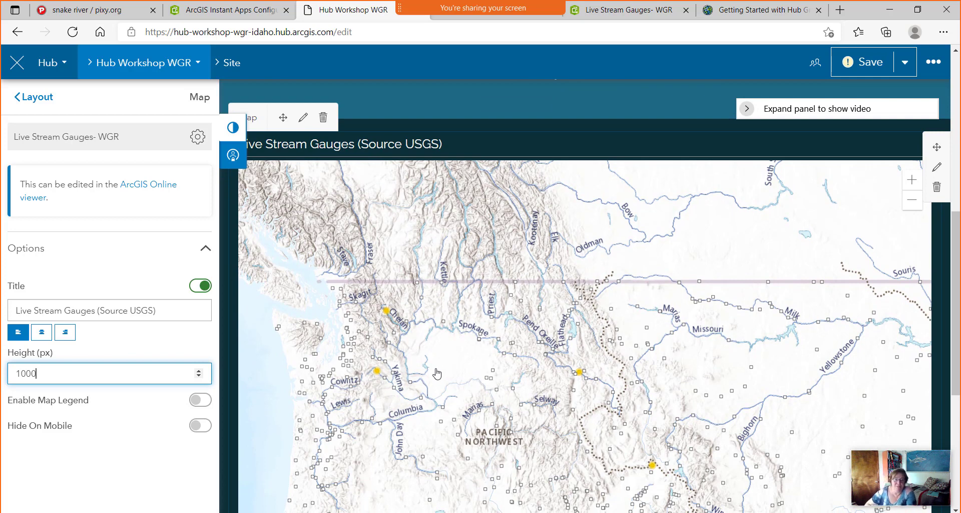
click(203, 400)
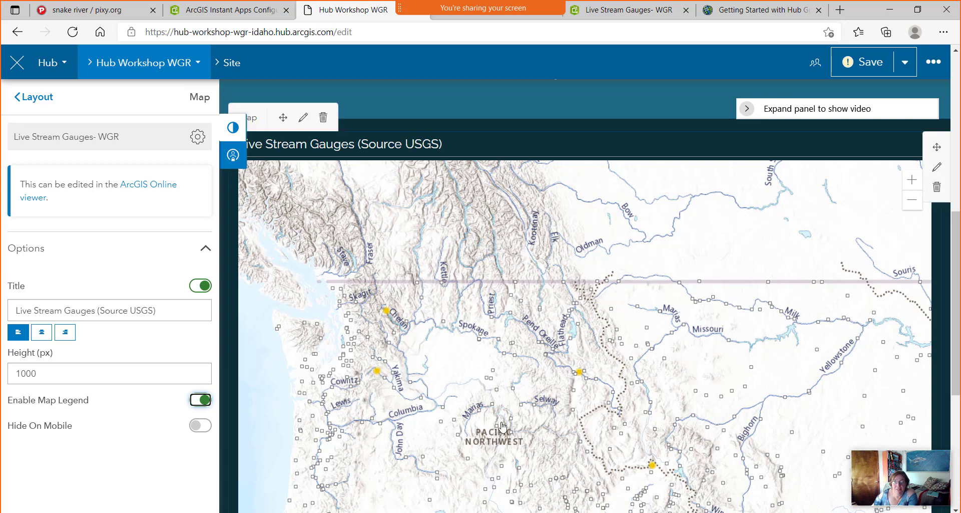
Set the map height to 700 px, hide it on mobile, and save the site.
scroll(504, 426, down, 5)
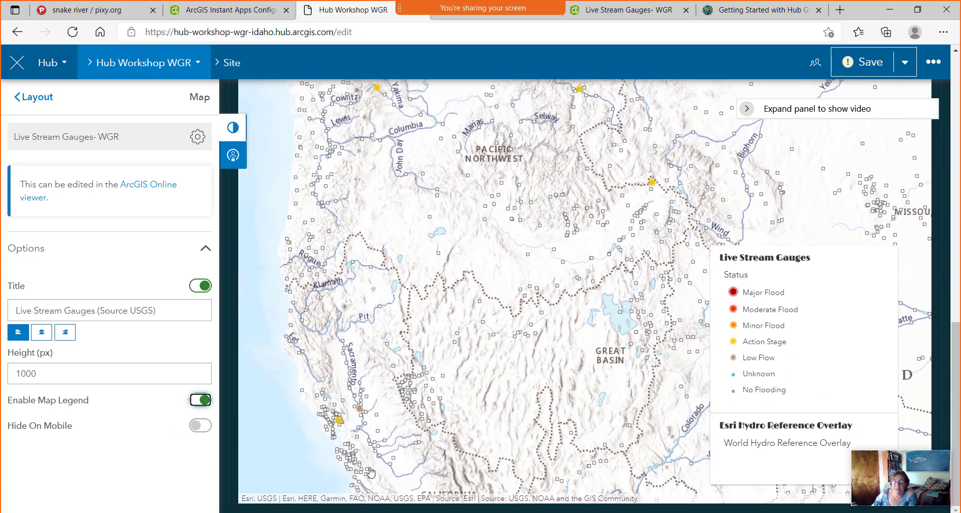
drag(52, 373, 2, 383)
text(700)
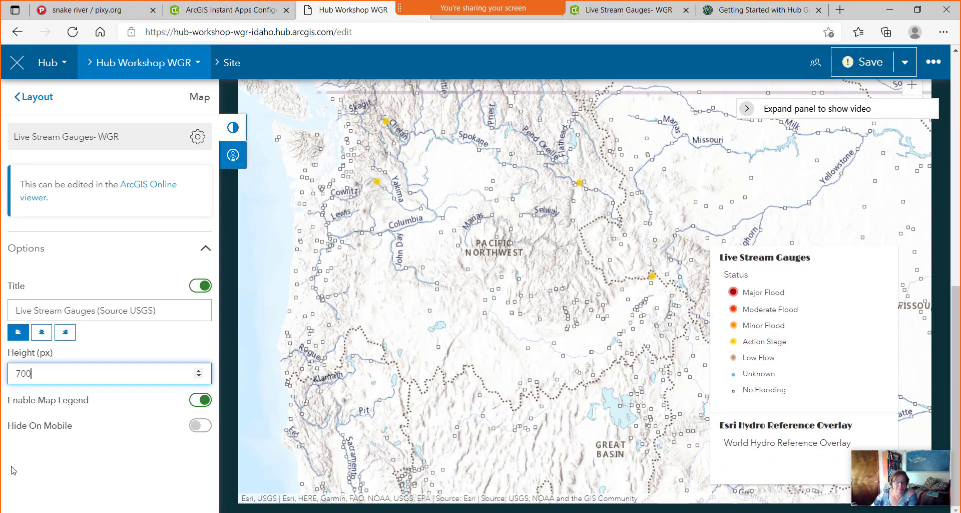
click(200, 429)
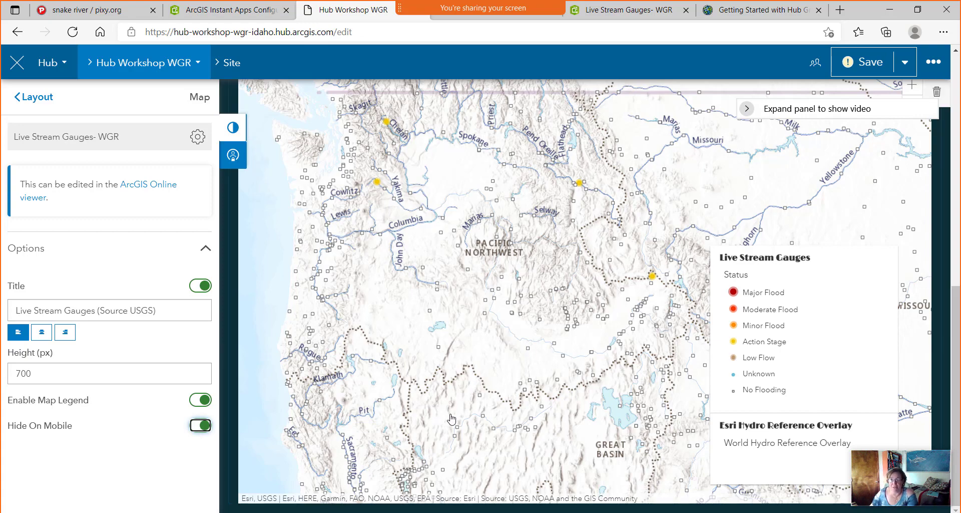
scroll(586, 401, up, 5)
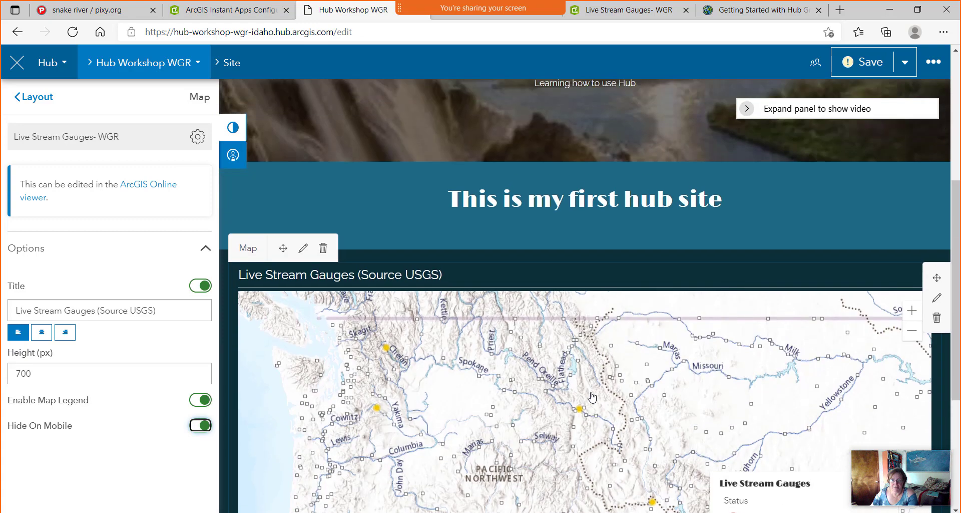
scroll(593, 397, down, 3)
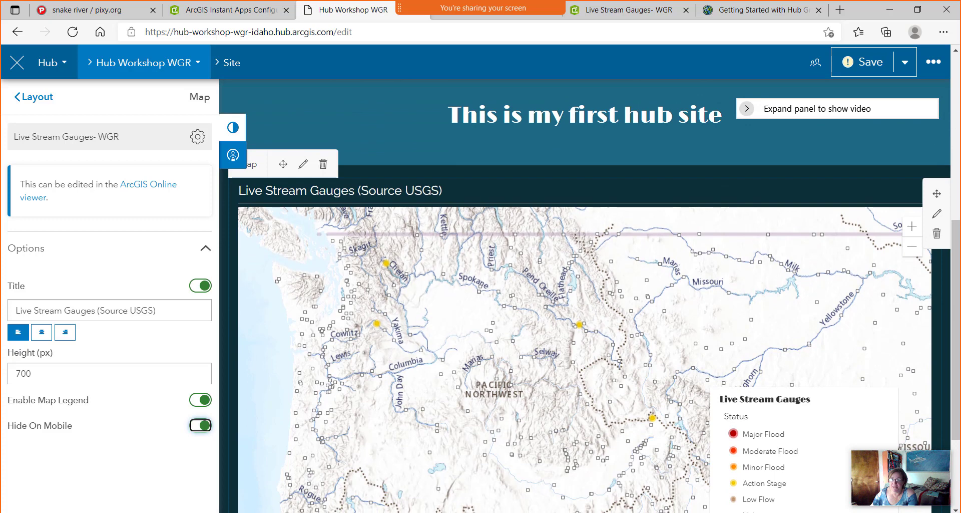
click(862, 67)
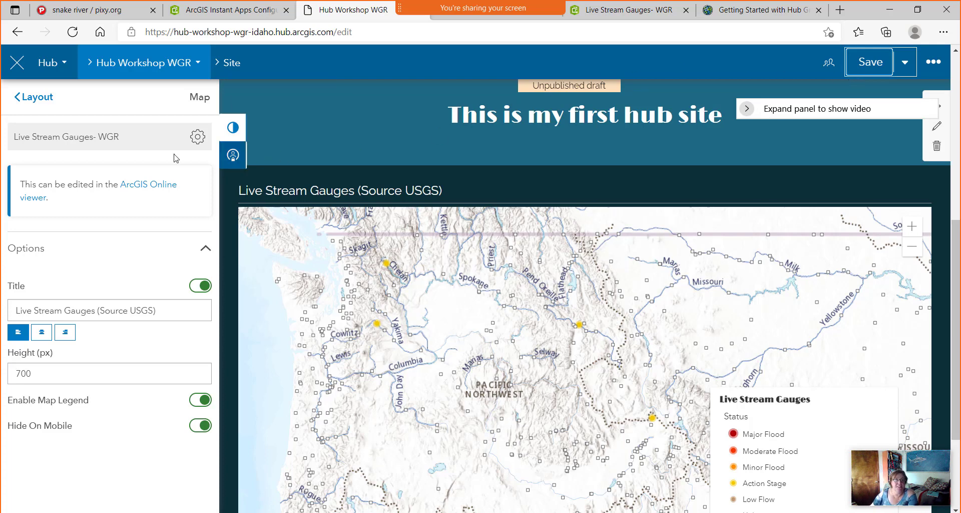
click(39, 99)
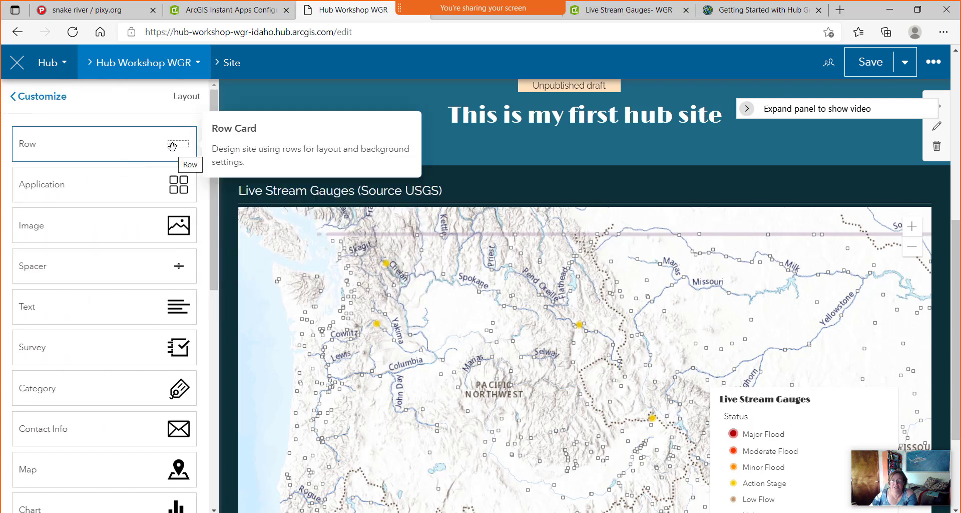
Add an empty row above the map and place a Summary Statistic card in it.
scroll(557, 428, up, 4)
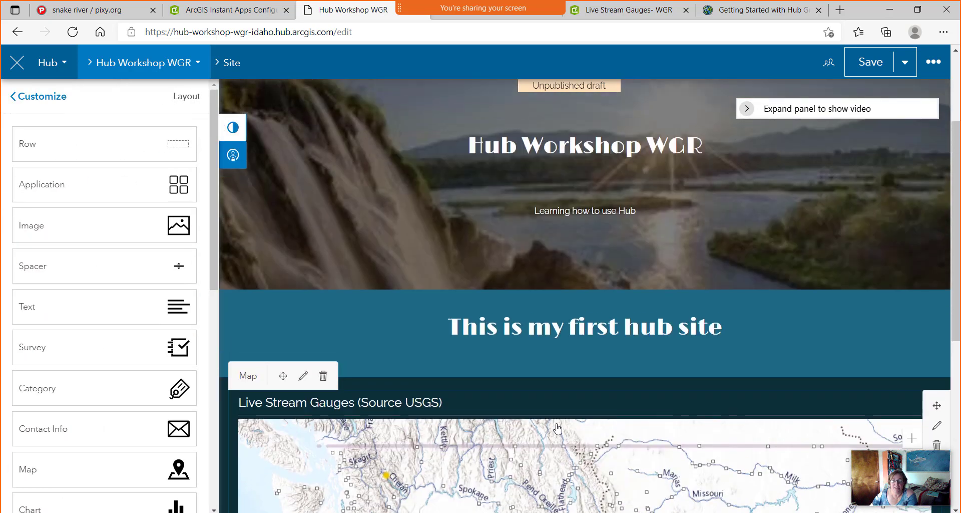
scroll(557, 428, down, 1)
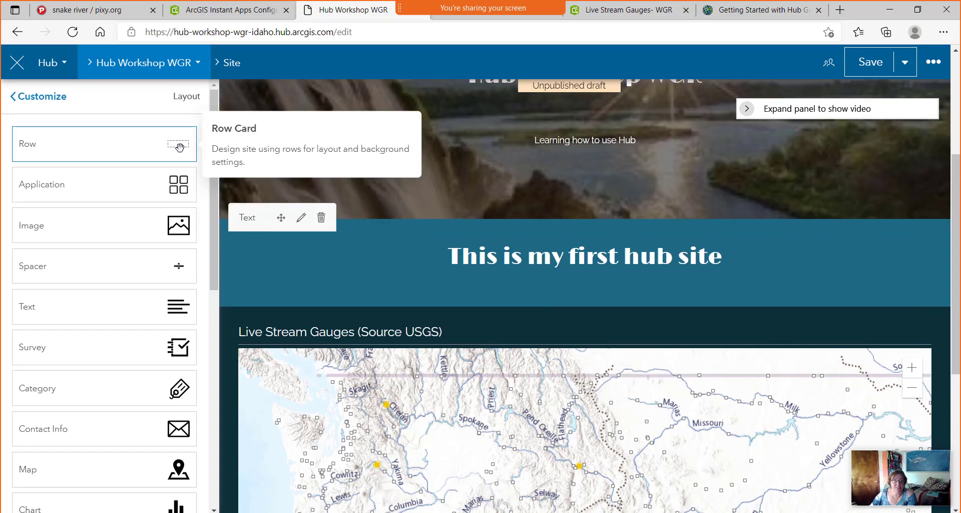
drag(104, 149, 578, 304)
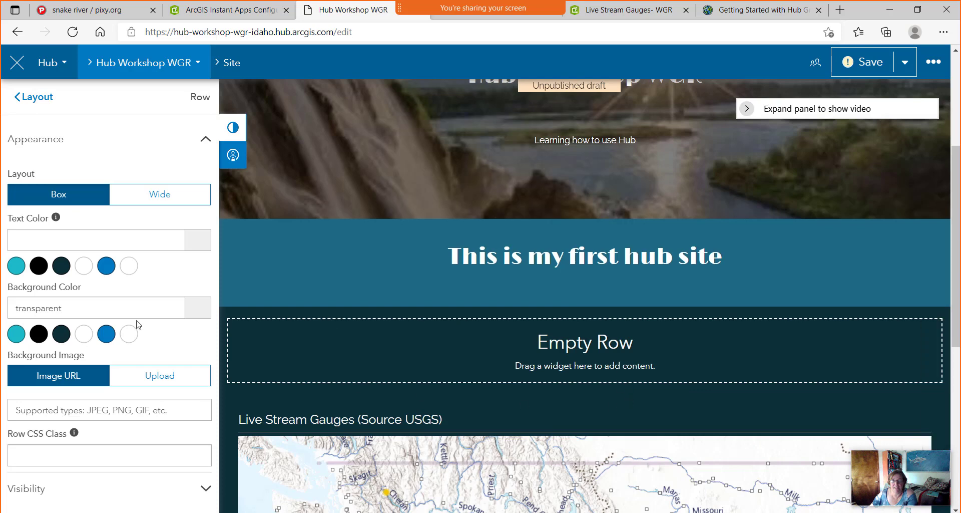
click(36, 100)
scroll(68, 288, down, 1)
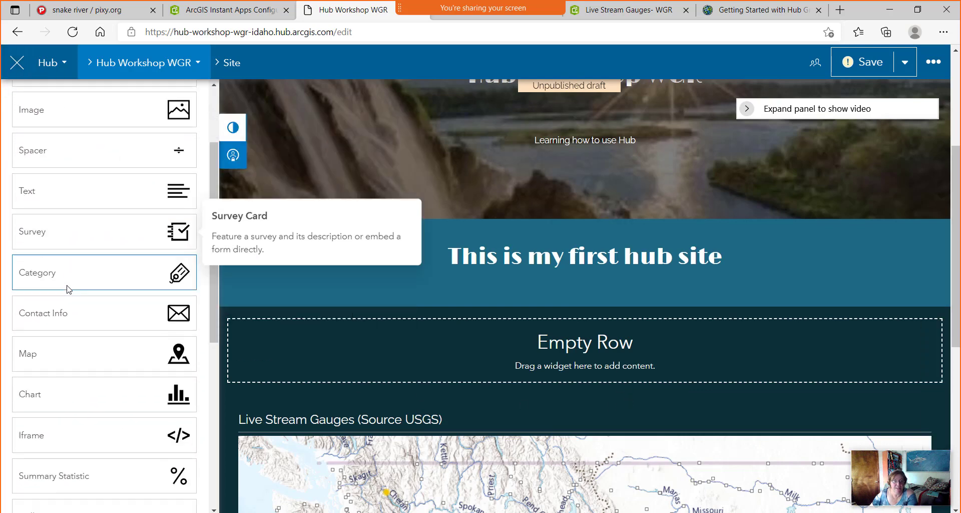
scroll(69, 289, down, 2)
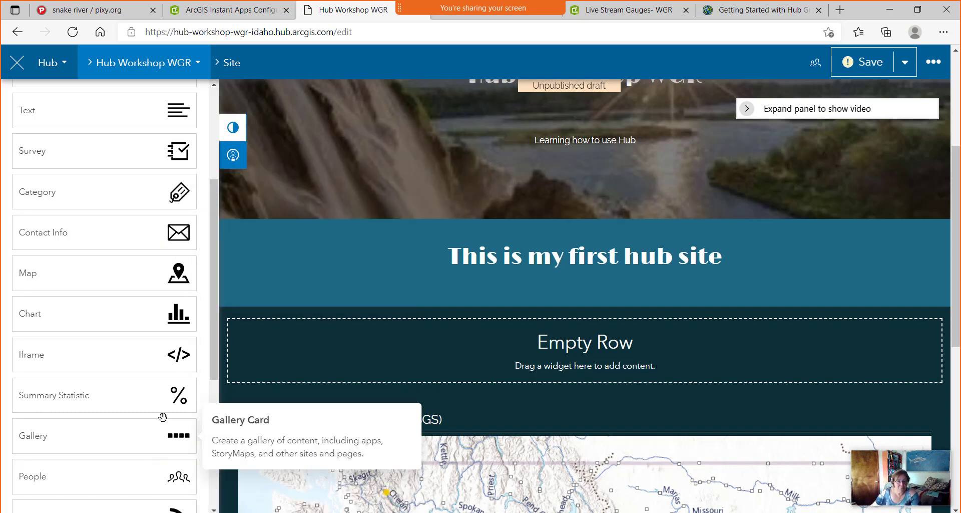
drag(157, 400, 555, 329)
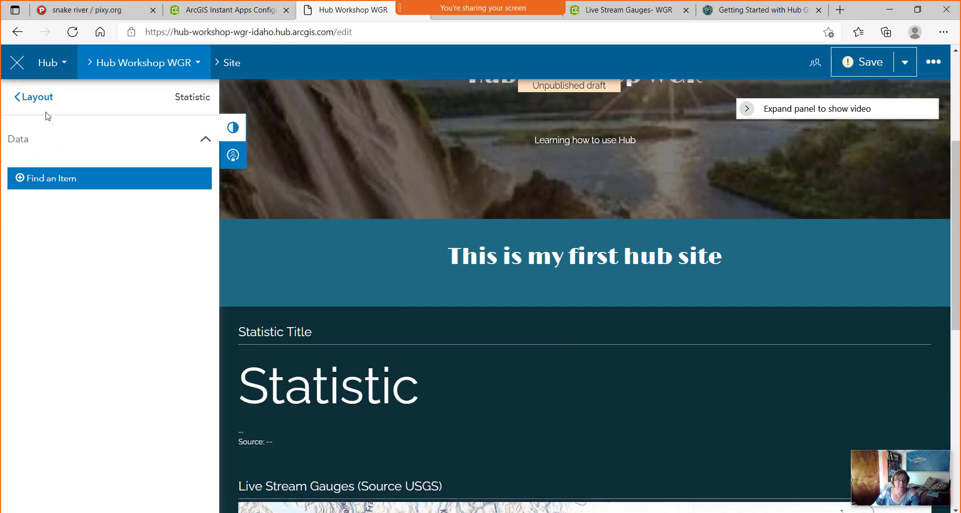
click(31, 97)
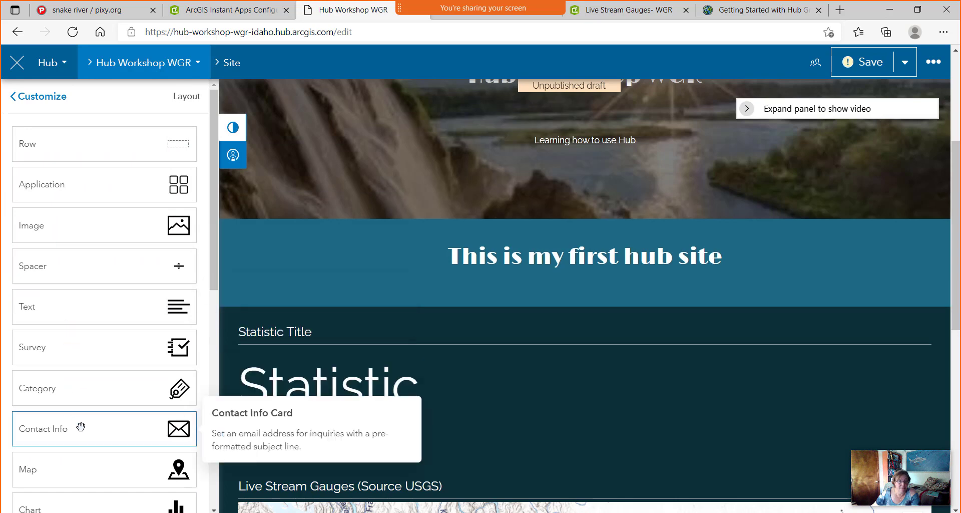
Add a second Summary Statistic card and open the layer picker for its data.
scroll(98, 361, down, 4)
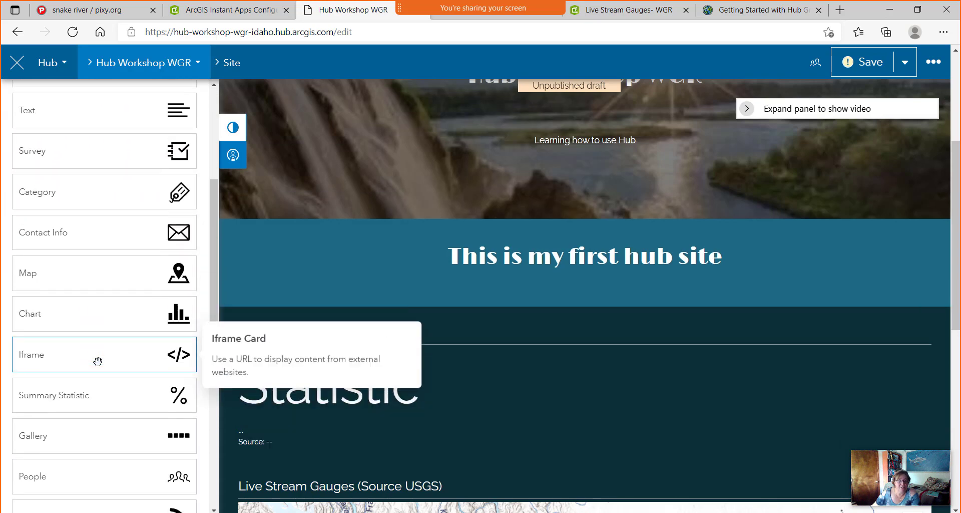
drag(155, 417, 238, 382)
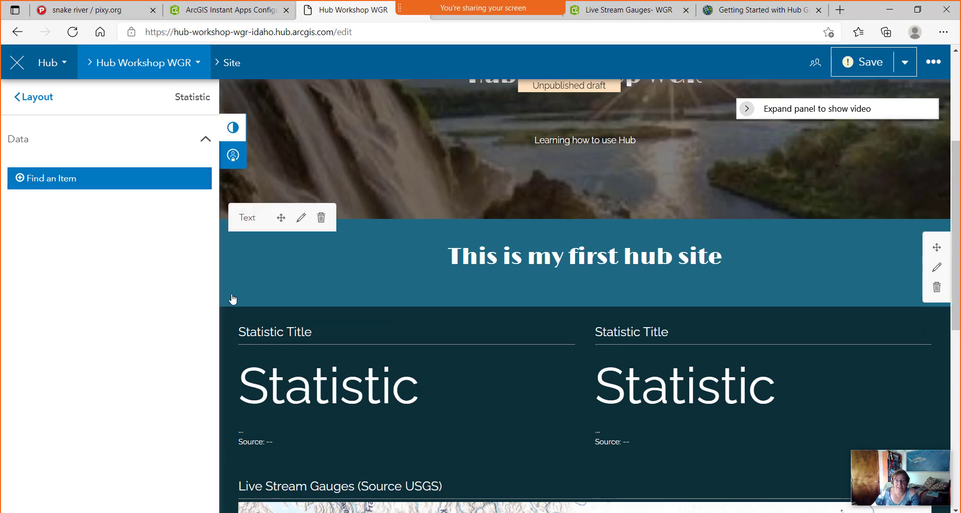
click(86, 186)
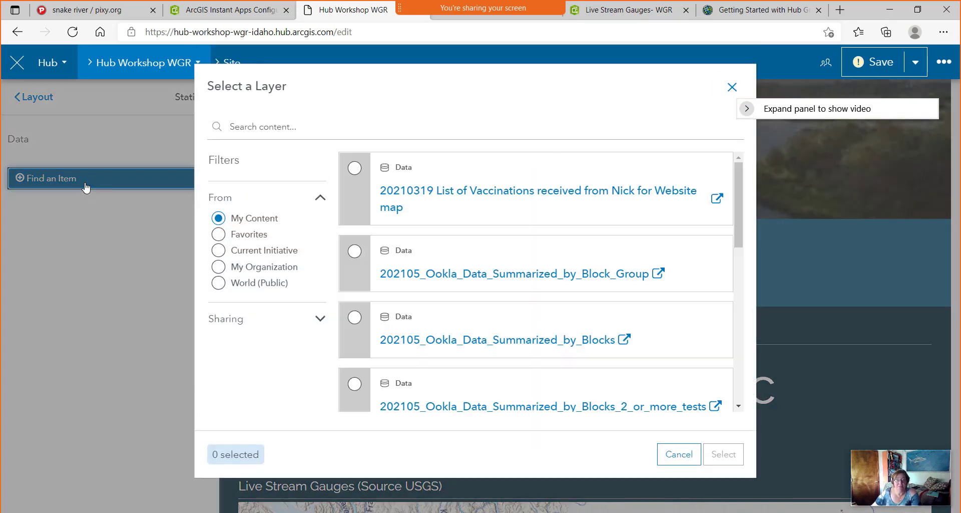
Search World (Public) content for 'Live Stream' and select the Live Stream Gauges (ESRI Service) layer.
click(244, 135)
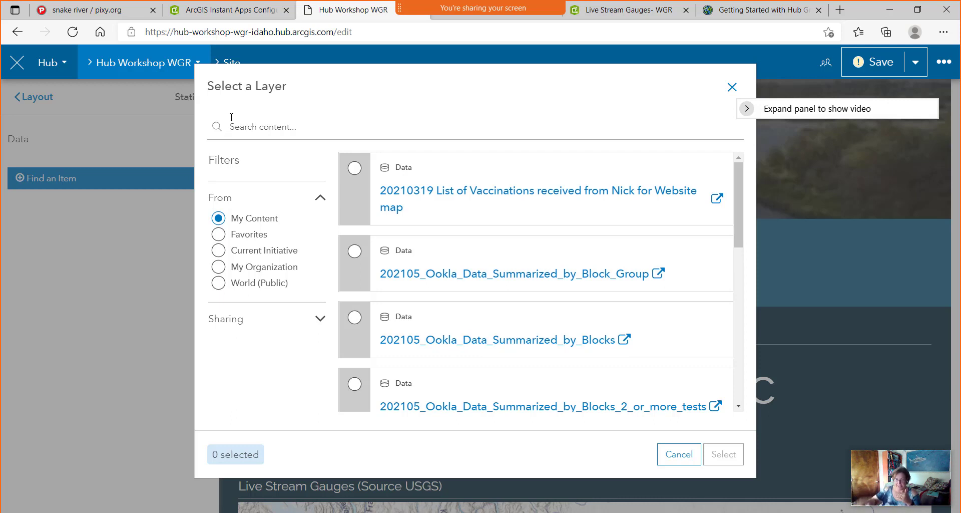
click(218, 283)
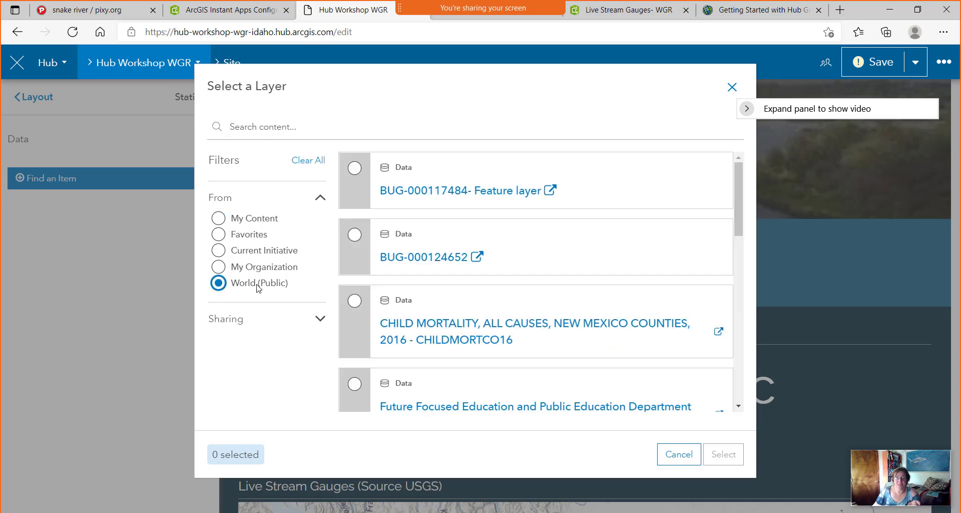
click(294, 124)
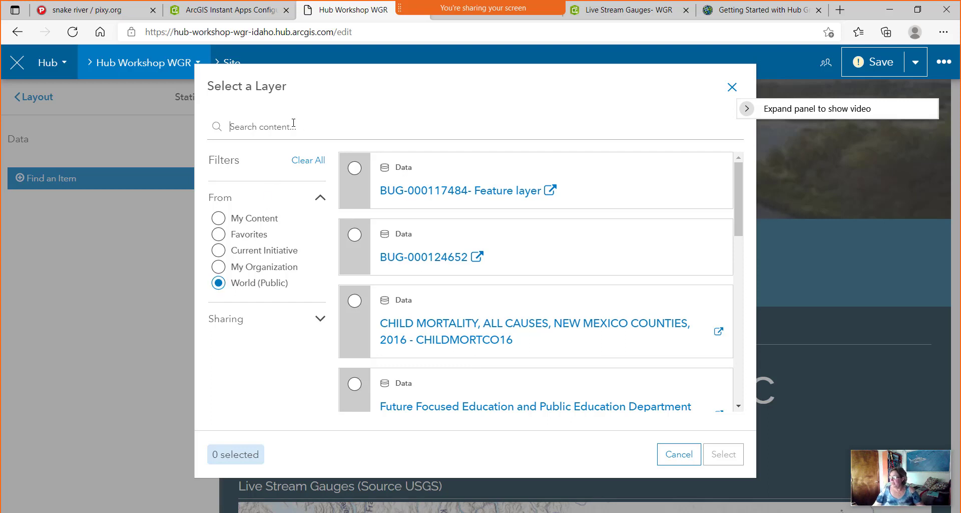
text(Live)
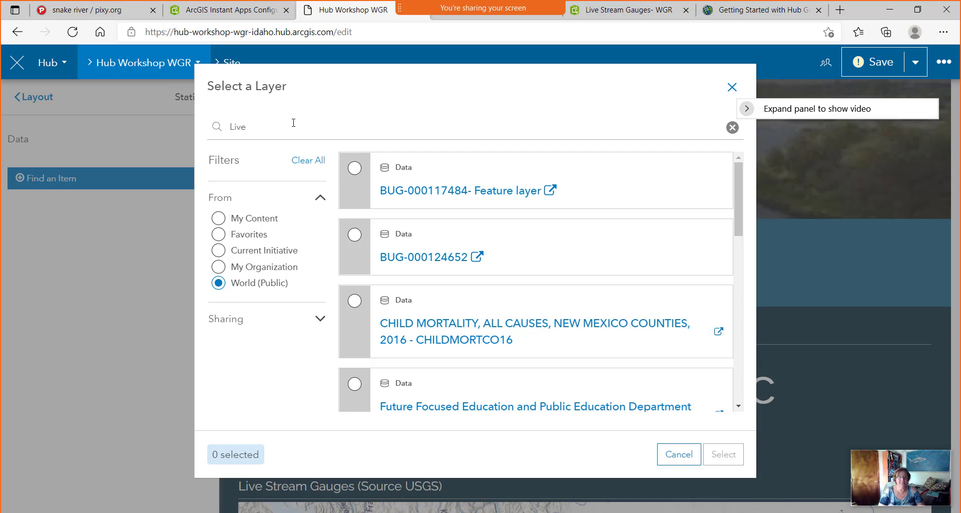
text( Strean)
key(BackSpace)
text(m Gauge esri)
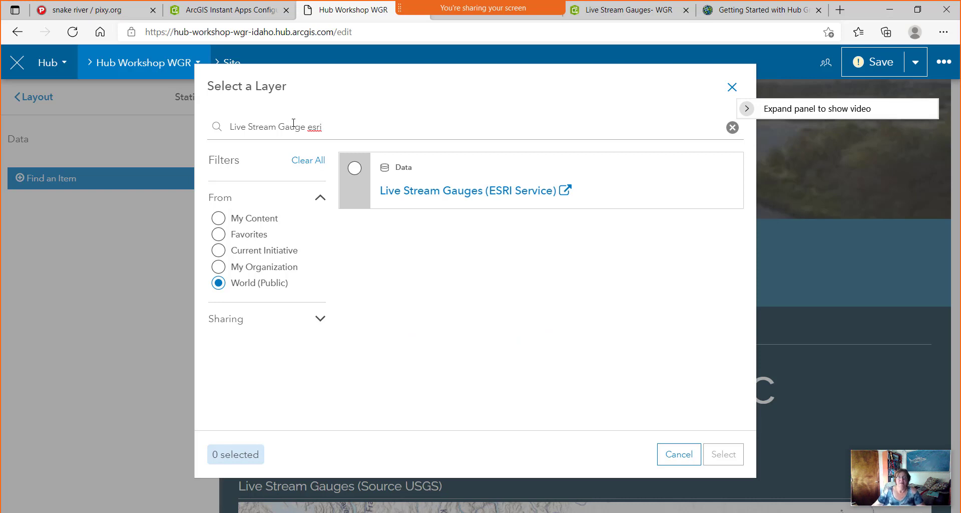
click(355, 169)
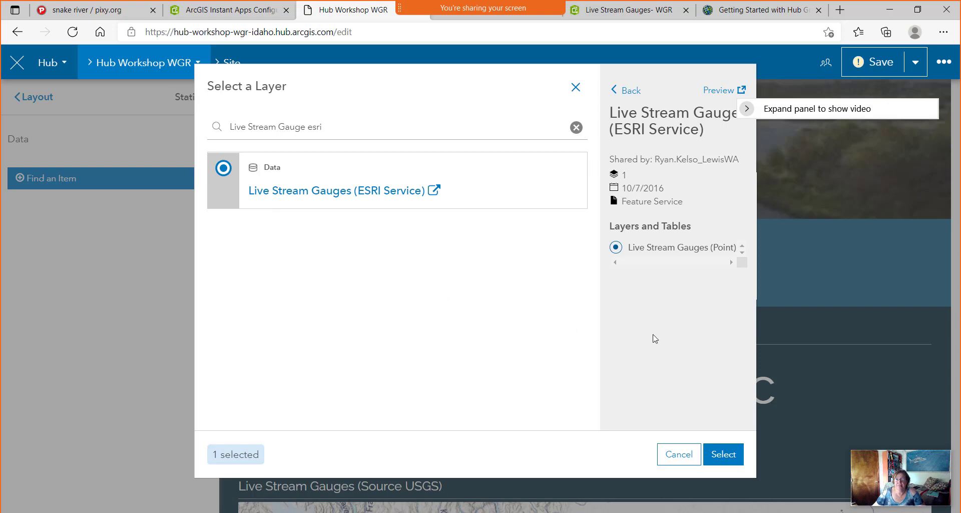
click(725, 460)
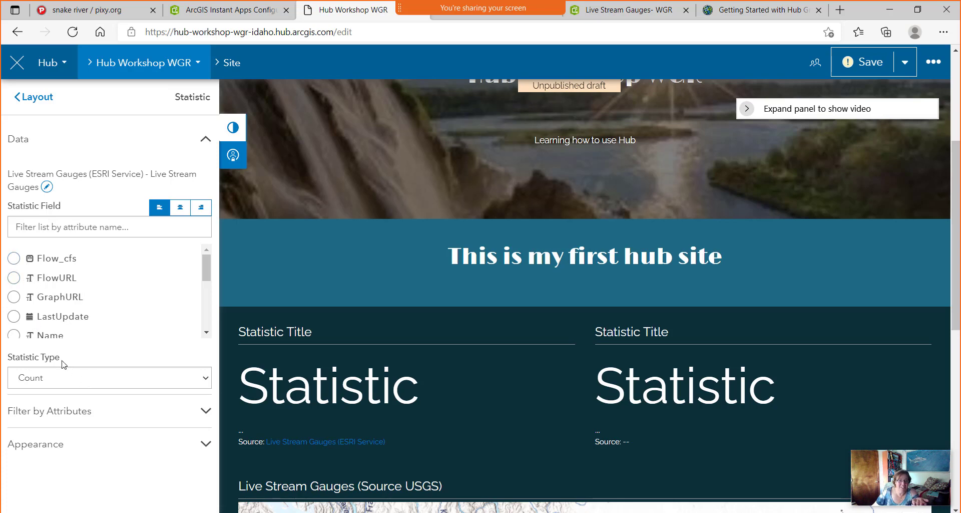
Choose objectid as the statistic field and look over the statistic type options.
scroll(11, 296, down, 1)
scroll(11, 296, down, 2)
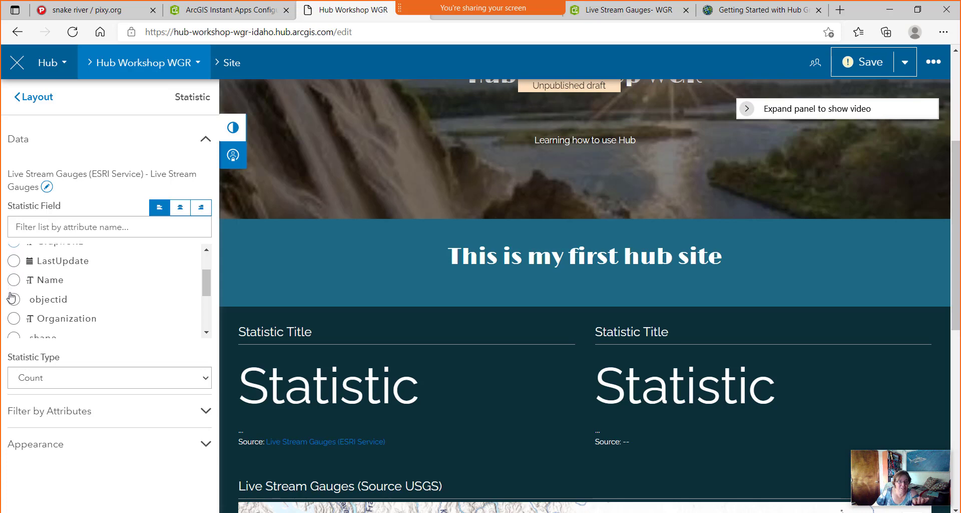
click(15, 299)
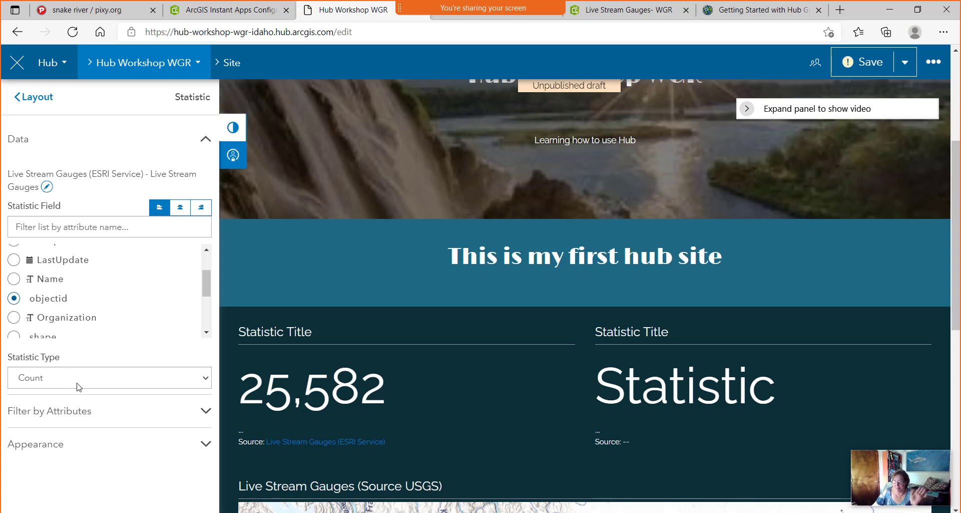
click(205, 382)
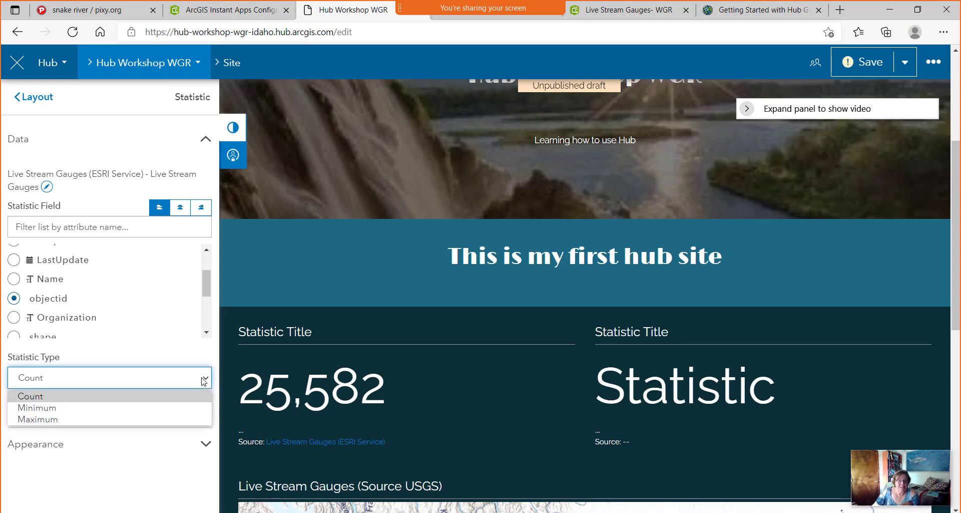
click(204, 381)
scroll(15, 317, down, 2)
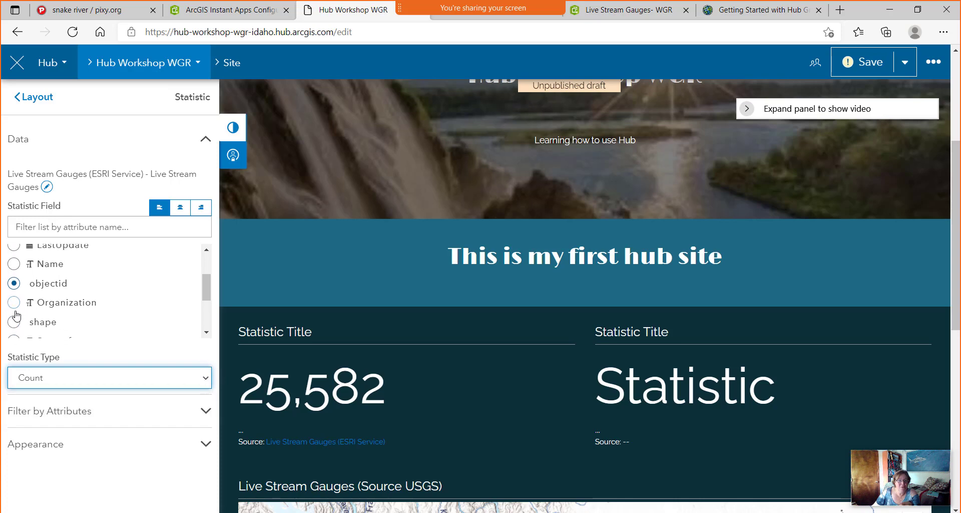
scroll(17, 317, down, 2)
scroll(16, 315, up, 4)
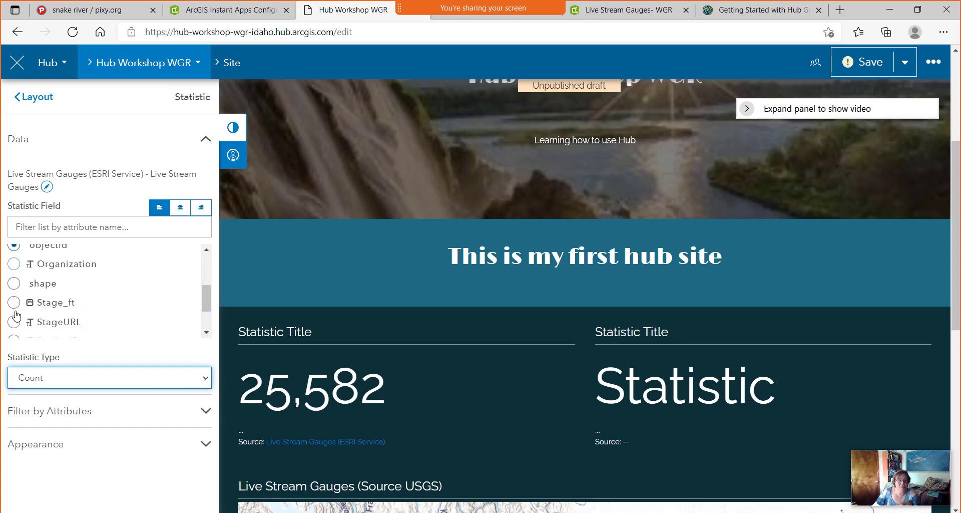
scroll(16, 315, up, 2)
Switch the field to Flow_cfs, try Maximum and Average, then settle on Count (25,582).
click(14, 258)
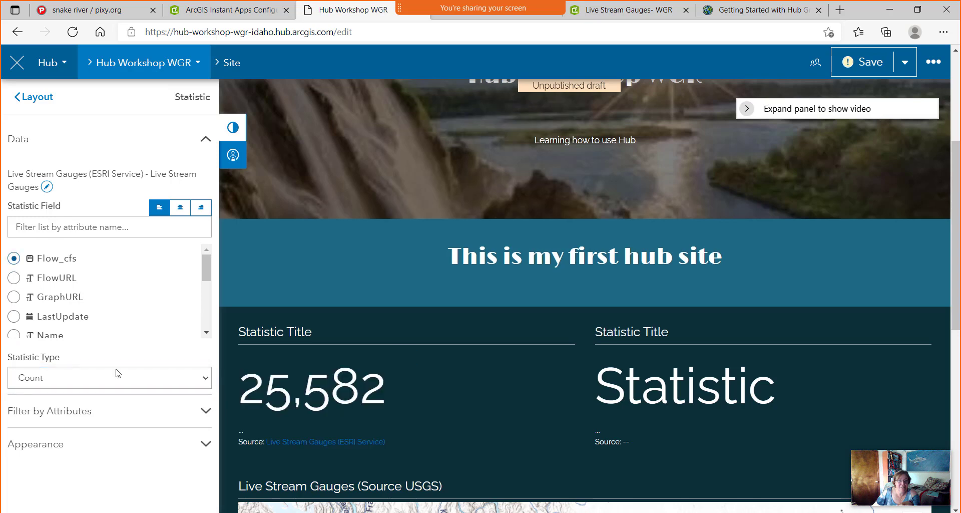
click(201, 378)
click(154, 419)
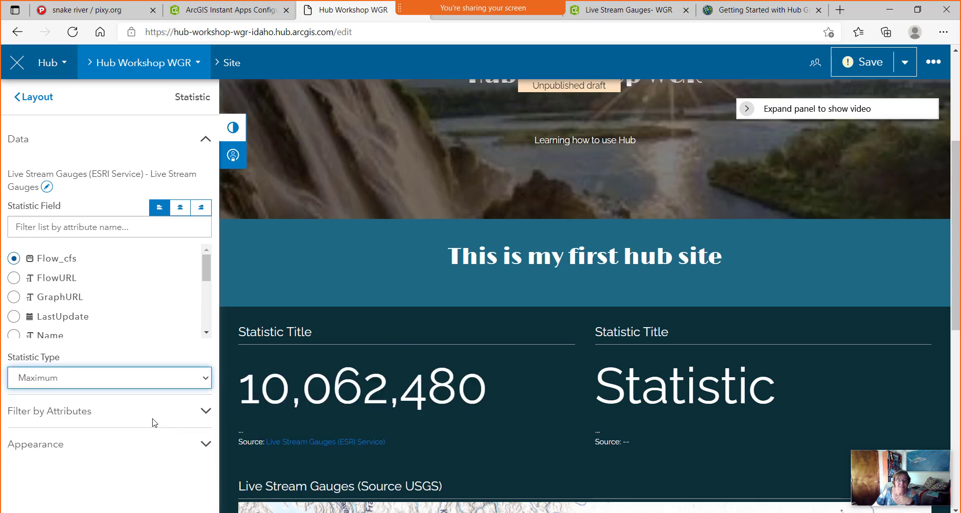
click(200, 382)
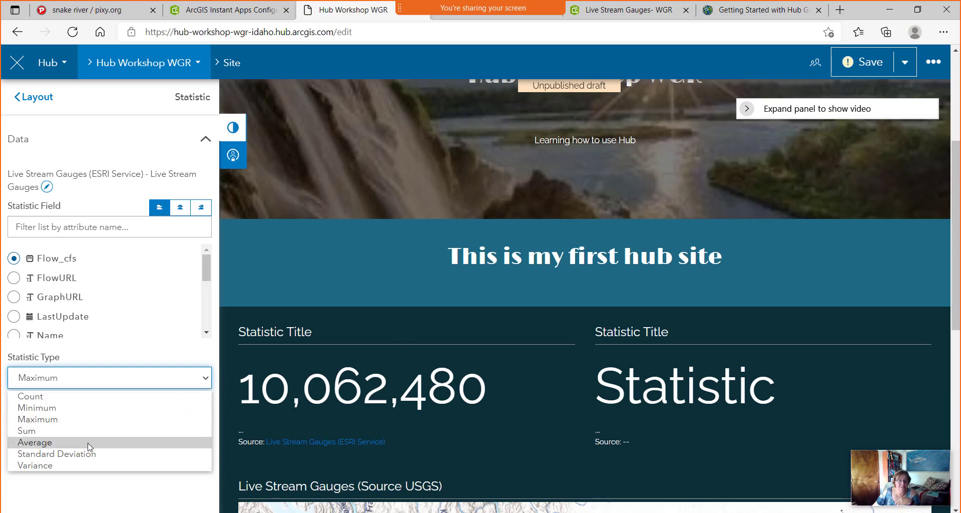
click(88, 443)
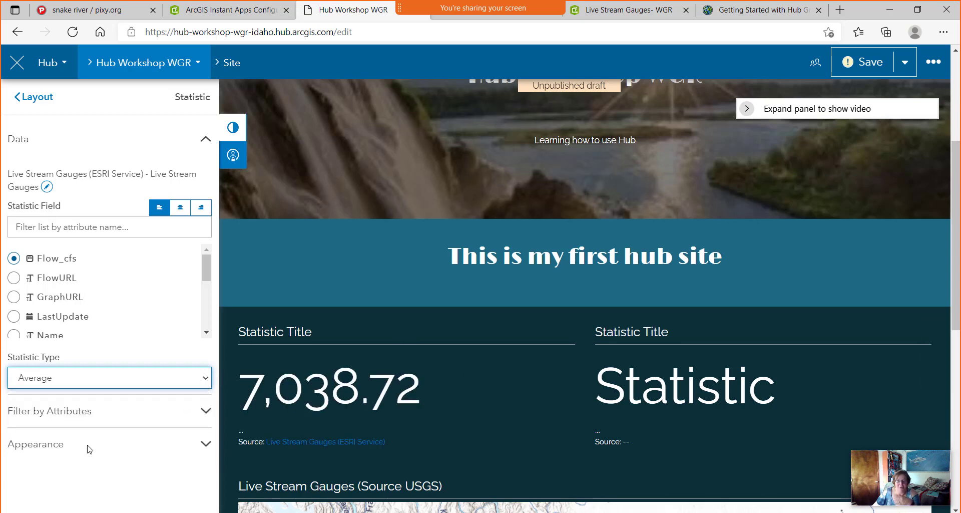
click(206, 380)
click(158, 400)
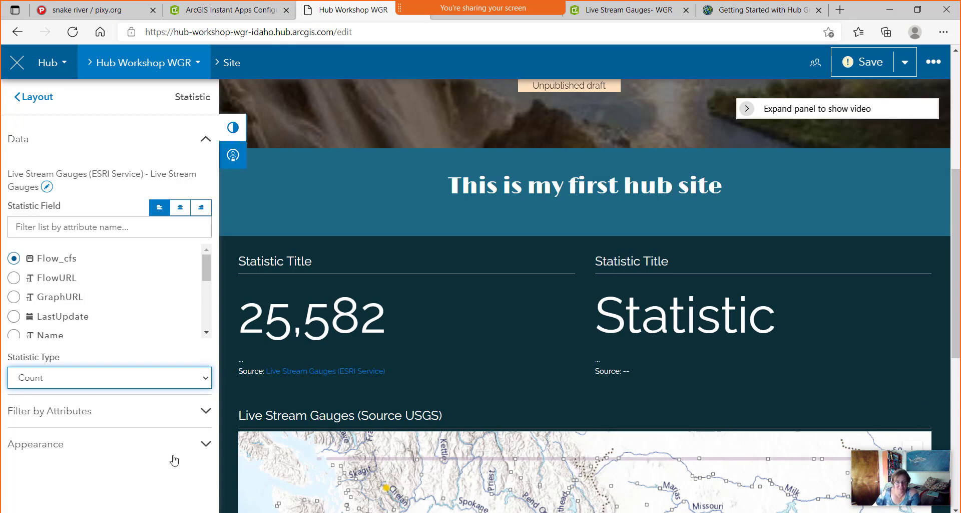
Retitle the first statistic card 'Number of Gauges in the US'.
click(205, 444)
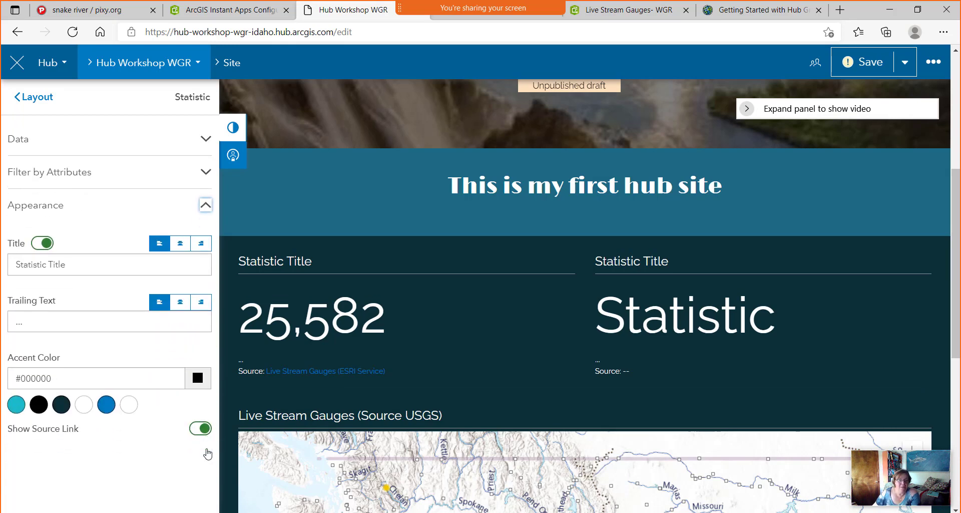
click(97, 268)
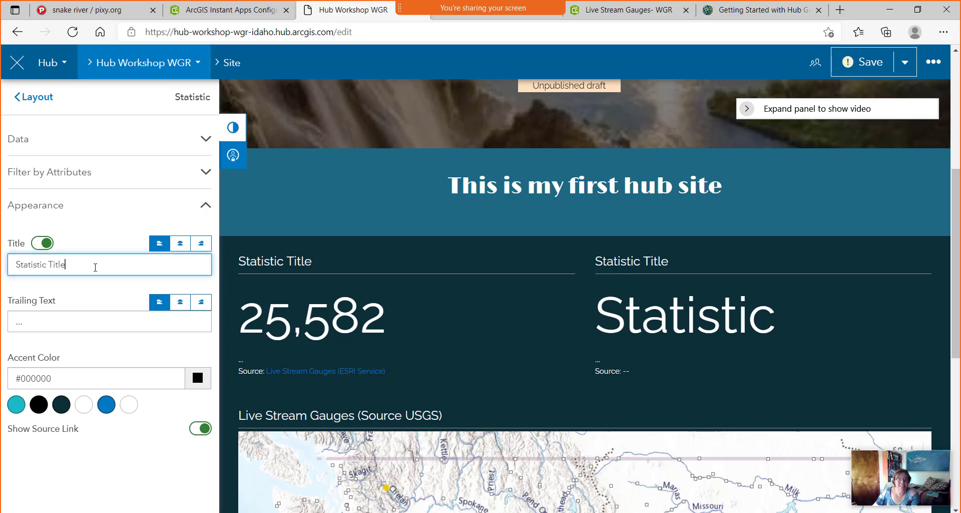
drag(97, 269, 12, 268)
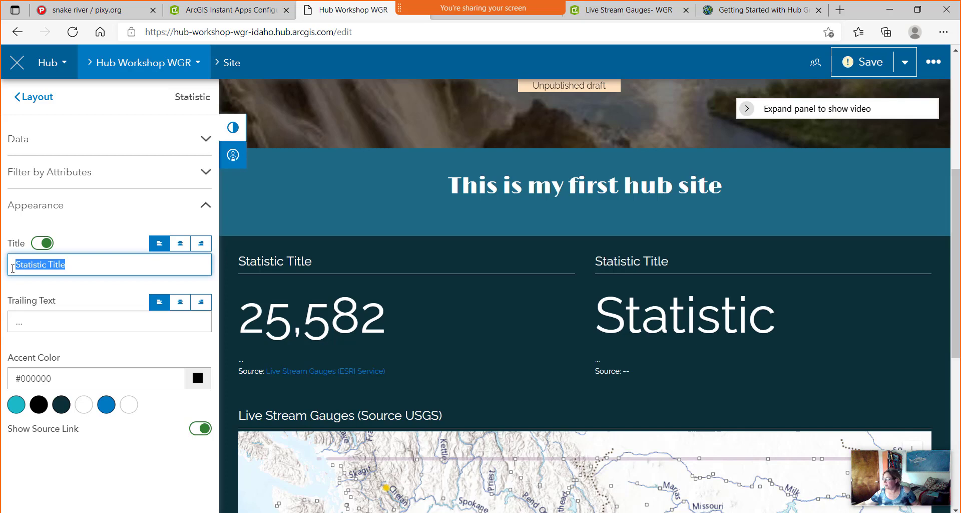
text(Num)
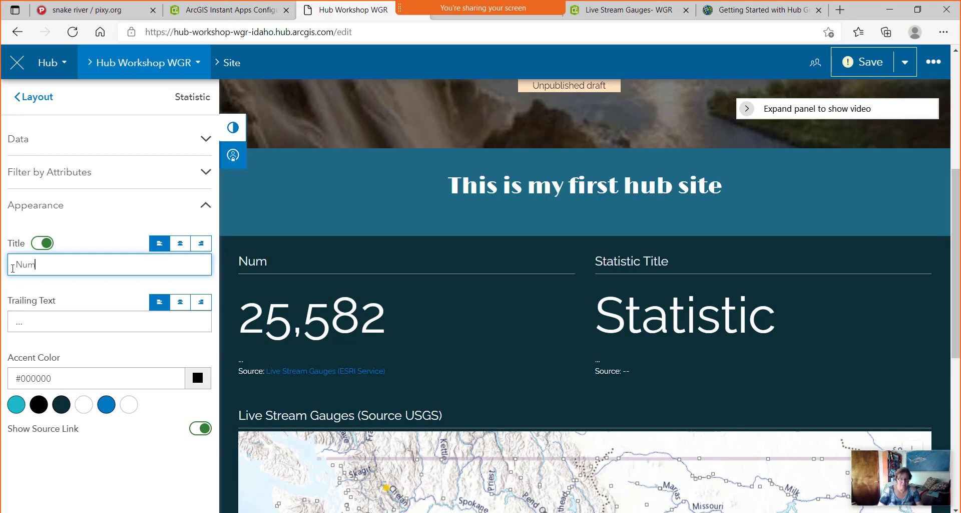
text(ber of G)
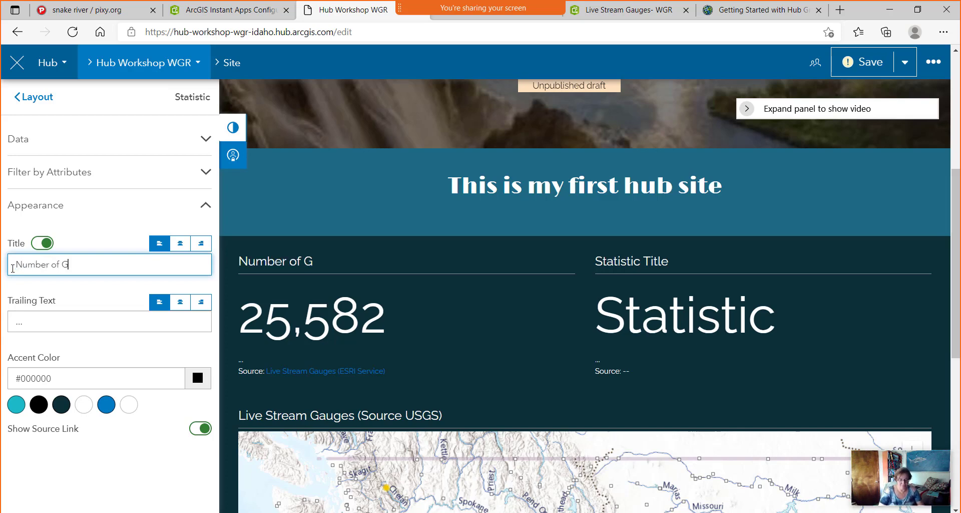
text(auges ibn)
key(BackSpace)
key(BackSpace)
key(BackSpace)
text(in gh)
key(BackSpace)
key(BackSpace)
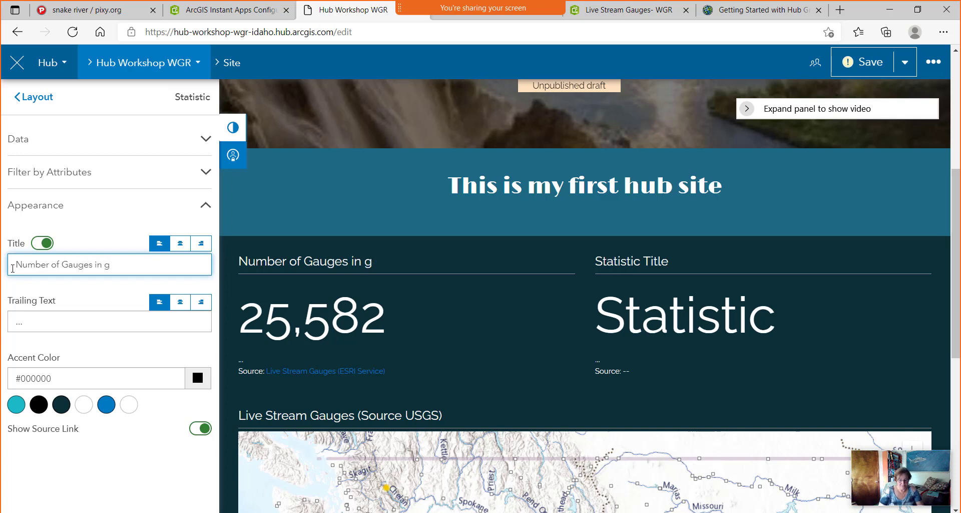
text(thwe)
key(BackSpace)
key(BackSpace)
key(BackSpace)
text(he US)
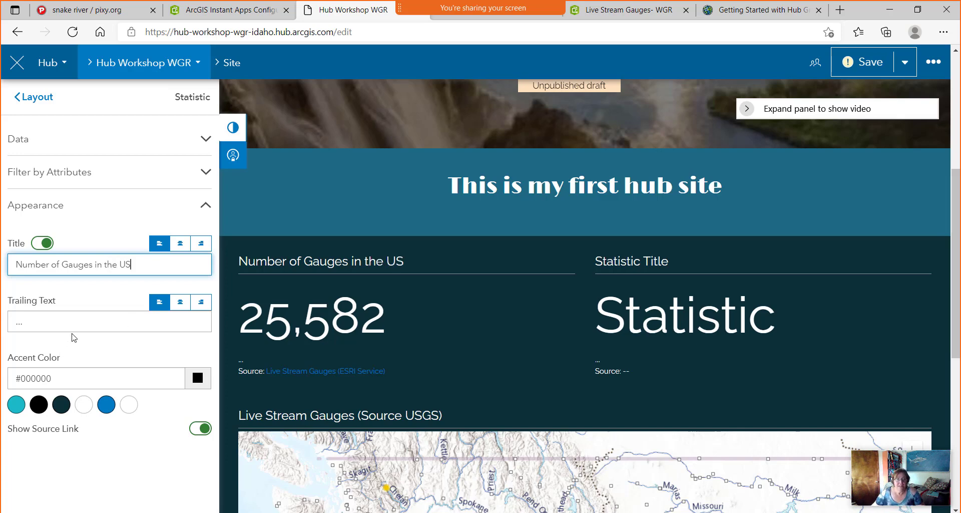
Set the trailing text to 'Source: USGS, Esri live feed' and turn off Show Source Link.
click(55, 320)
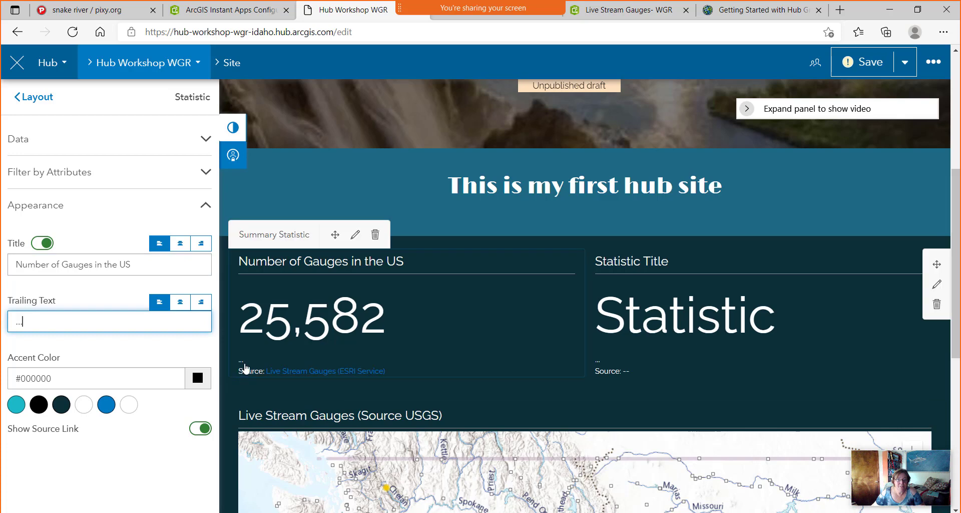
key(ctrl+a)
text(S)
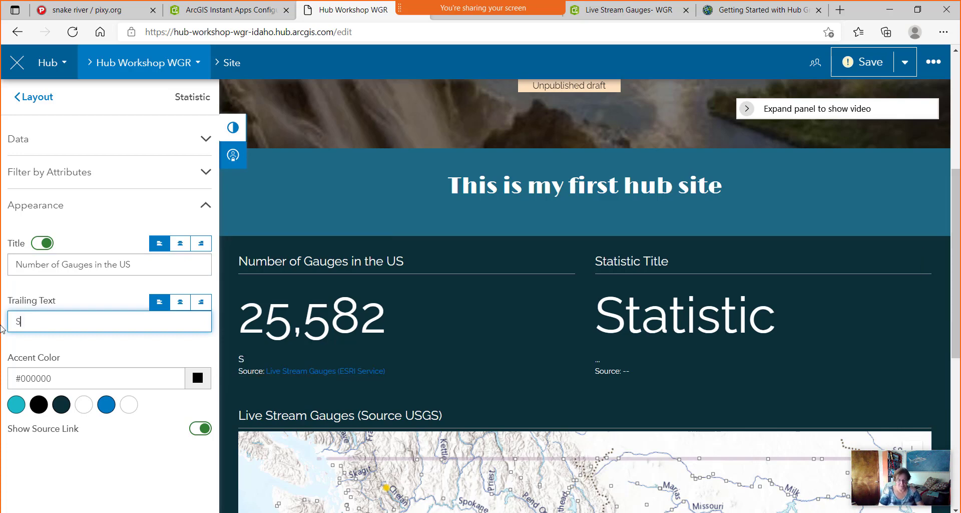
text(ource)
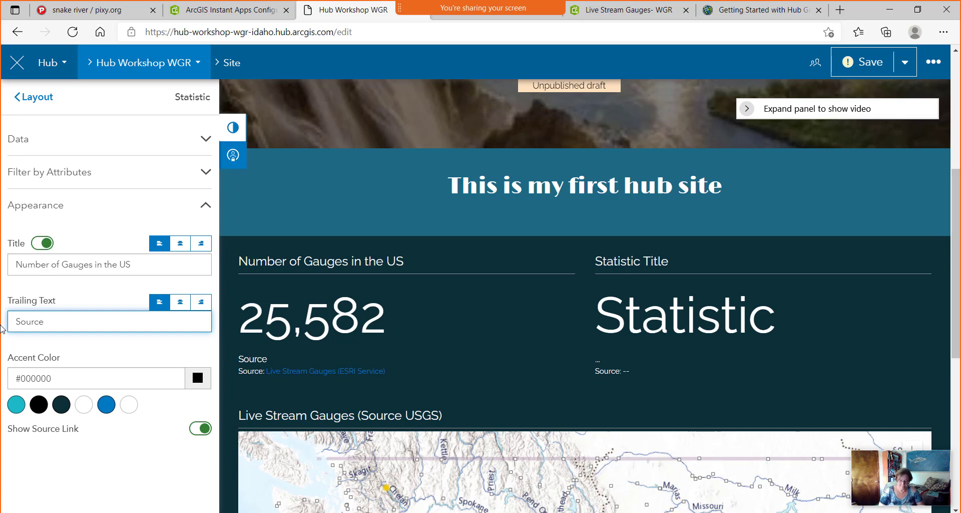
text(: USGS)
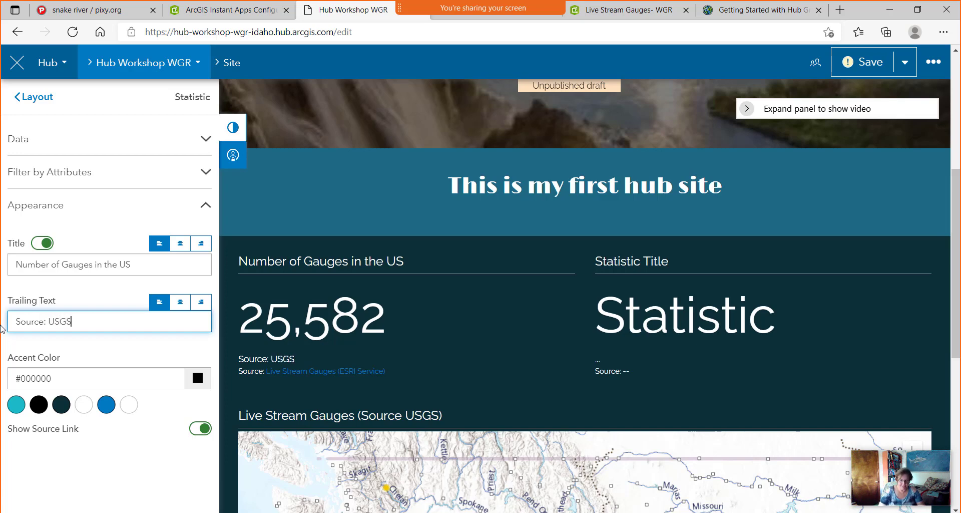
text(, Esri live feed)
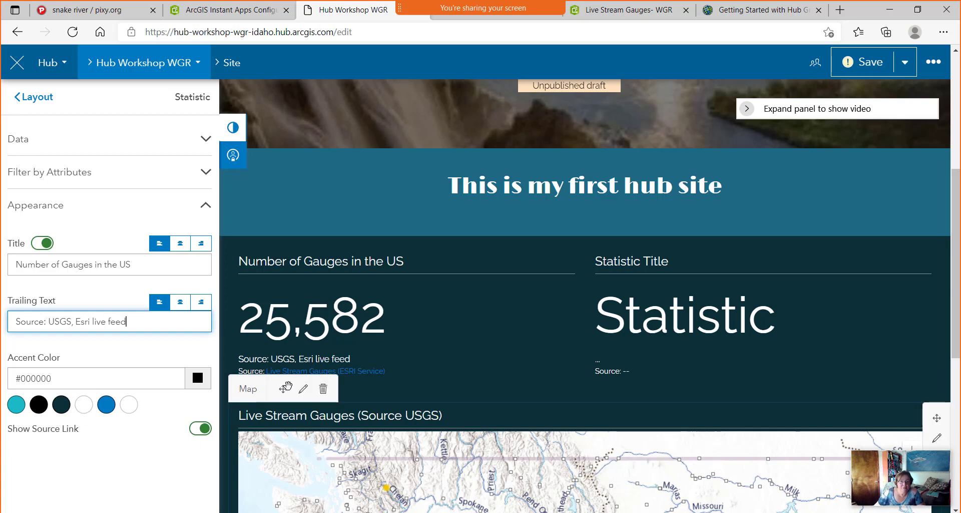
click(201, 428)
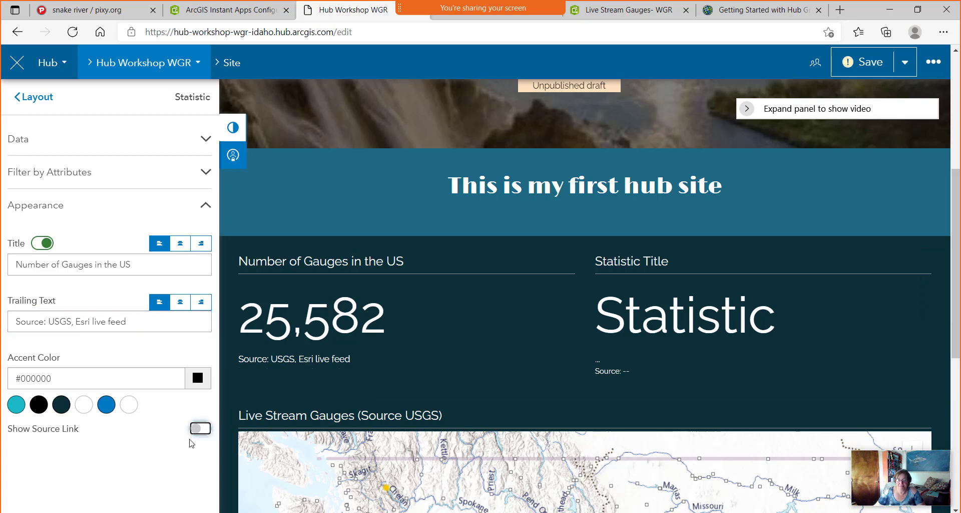
click(680, 334)
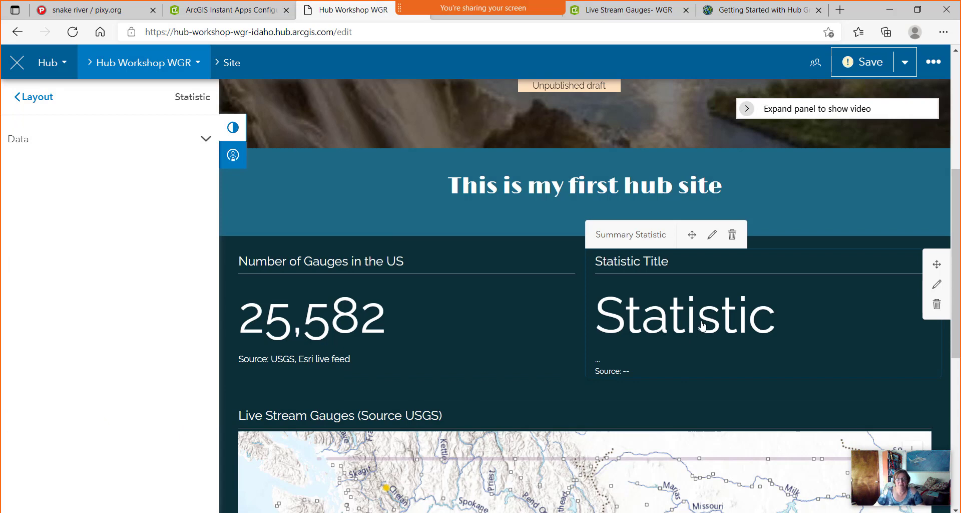
Link the second statistic card to the public 'Live stream gauges esri' (ESRI Service) layer from World content.
click(205, 139)
click(96, 184)
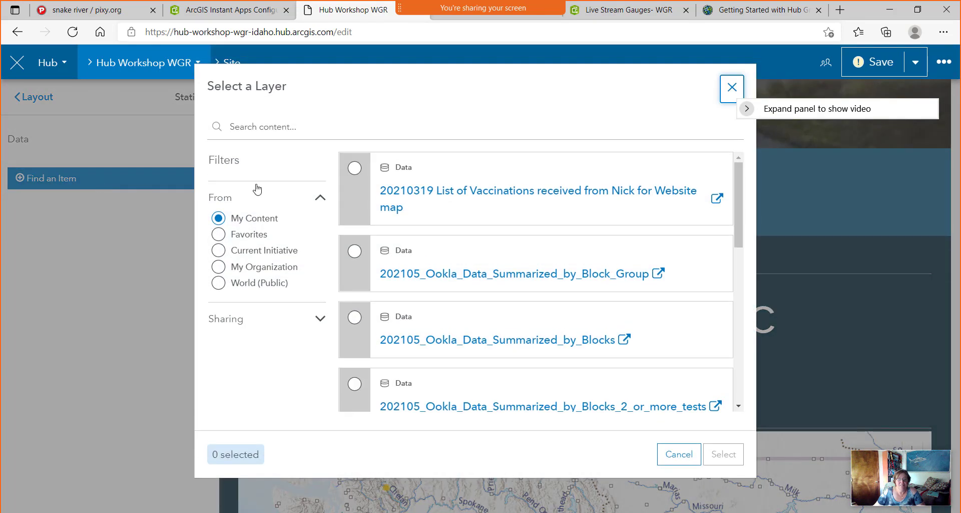
click(285, 128)
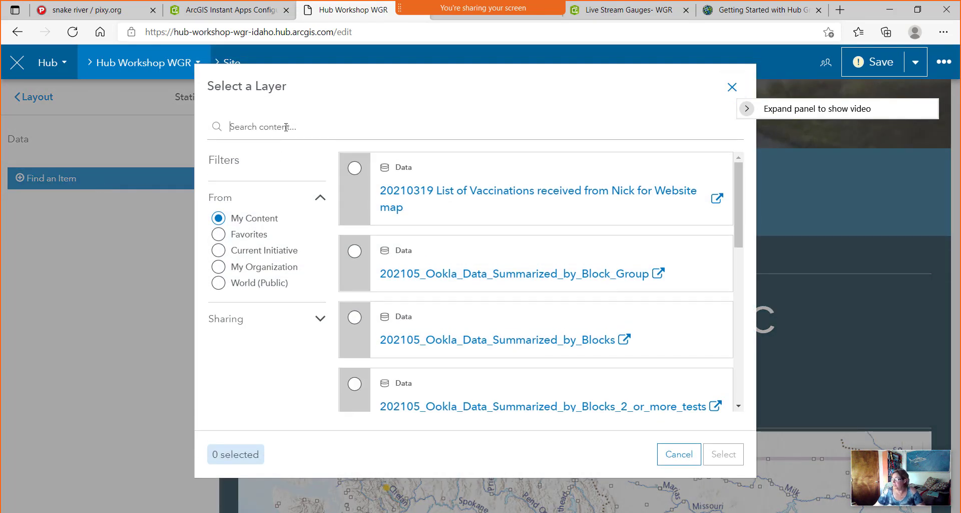
text(Live stream)
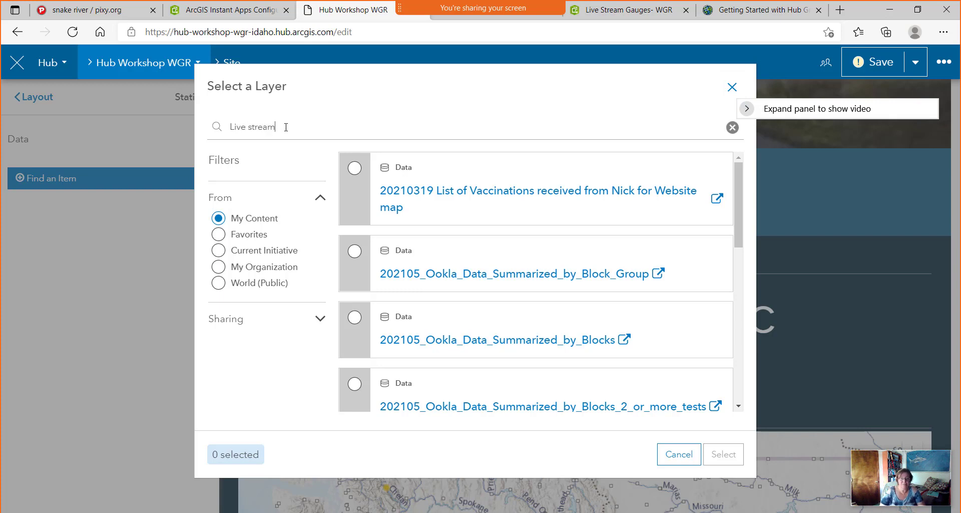
text( gauges)
key(Return)
key(BackSpace)
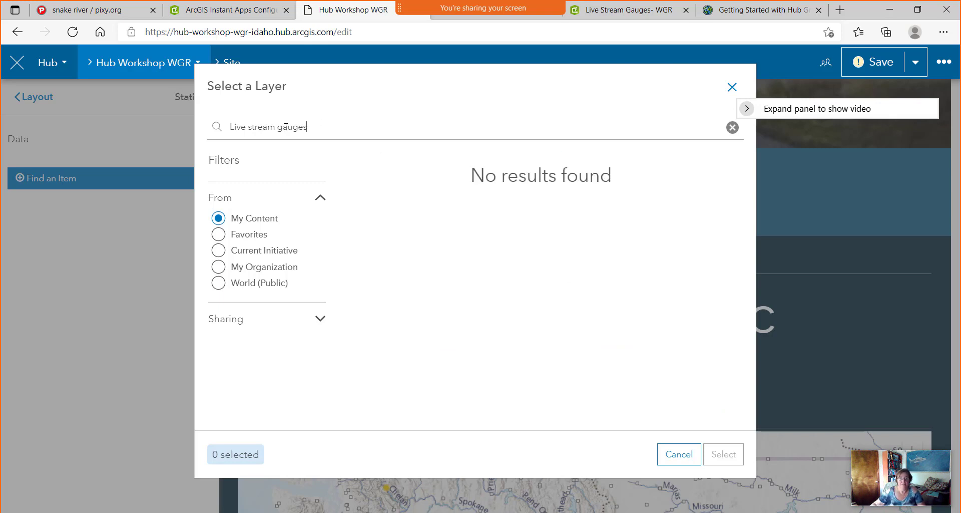
click(218, 283)
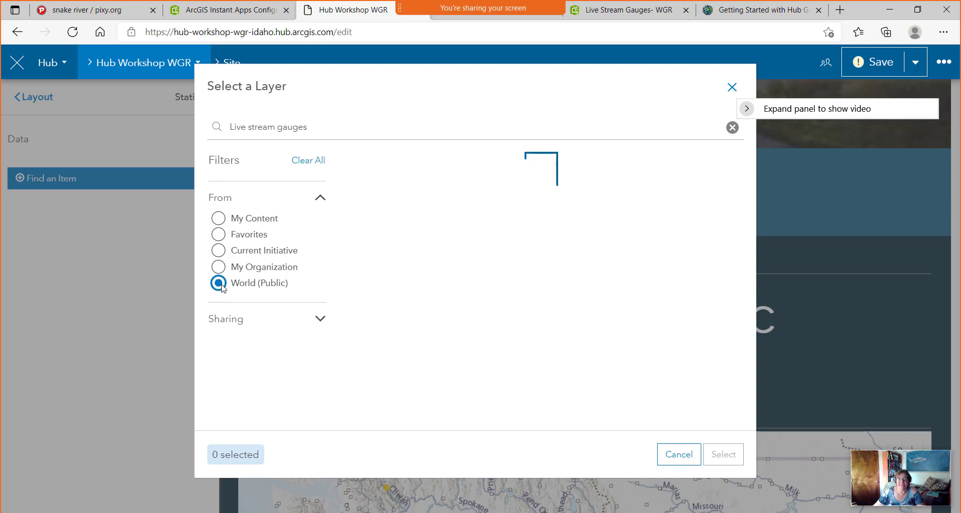
click(332, 131)
text(esri)
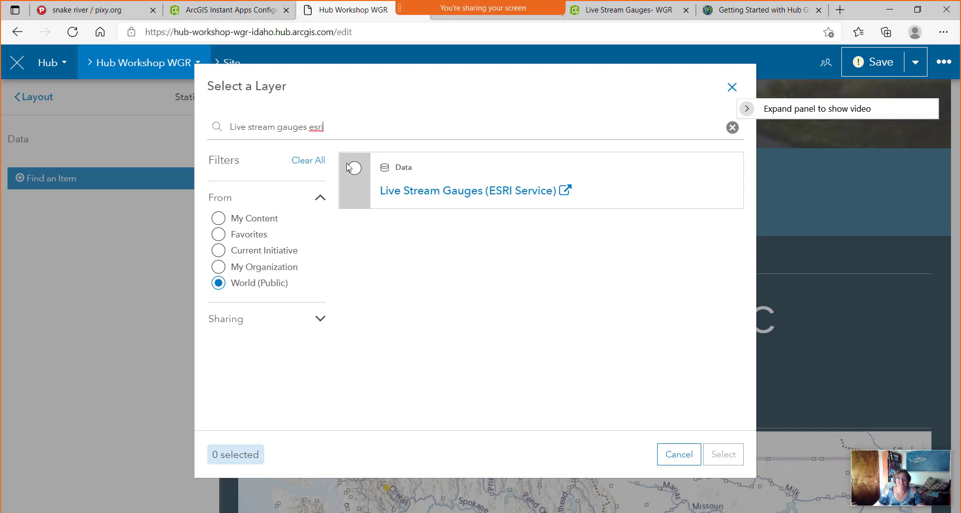
click(361, 170)
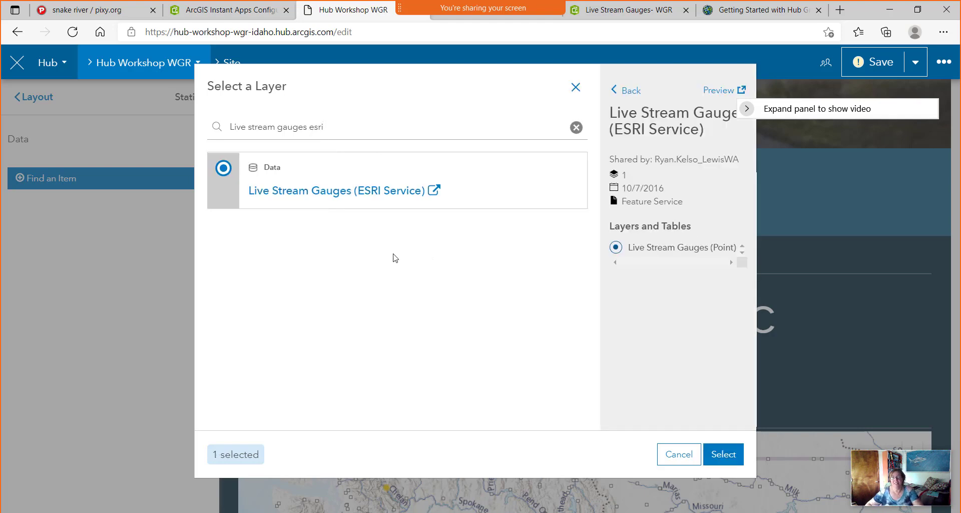
click(719, 458)
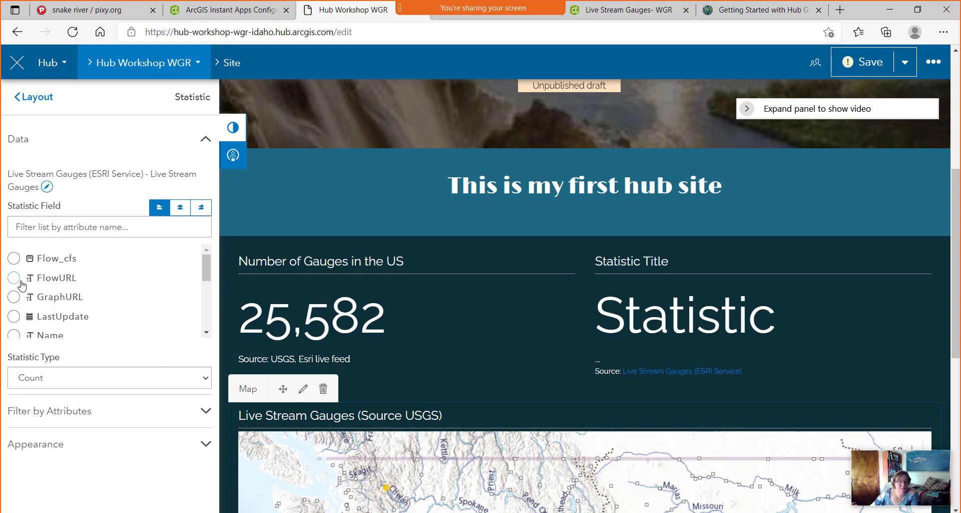
Set the second card's statistic to Count of objectid, showing 25,581.
scroll(21, 284, down, 4)
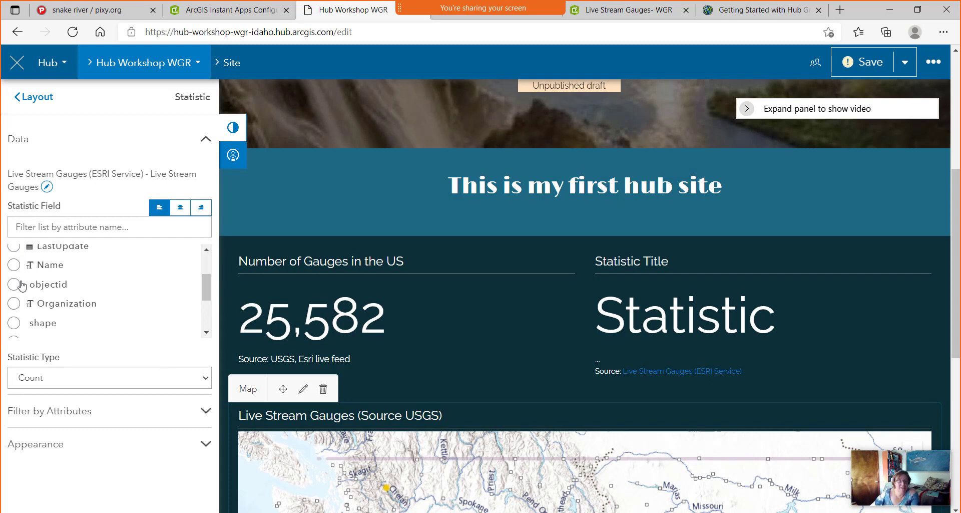
scroll(21, 284, down, 1)
scroll(21, 284, down, 1)
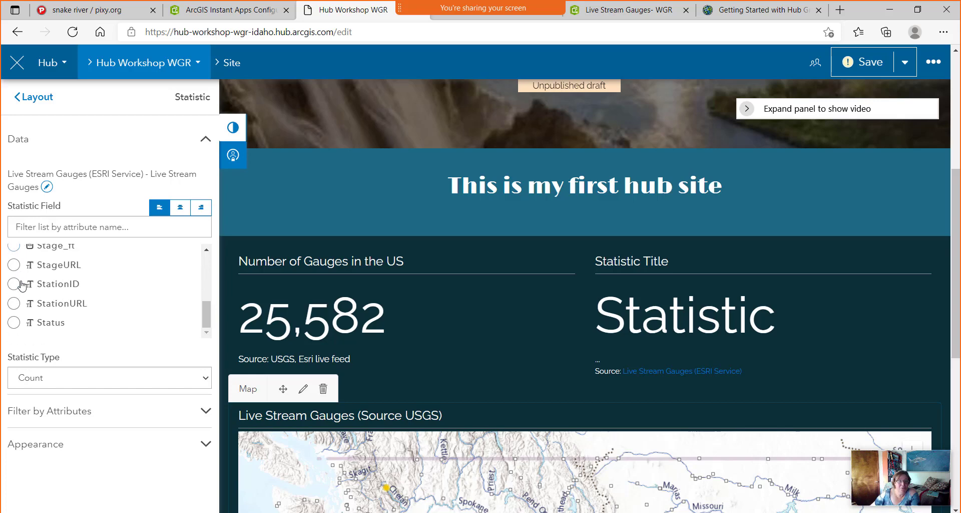
scroll(21, 284, up, 2)
click(14, 258)
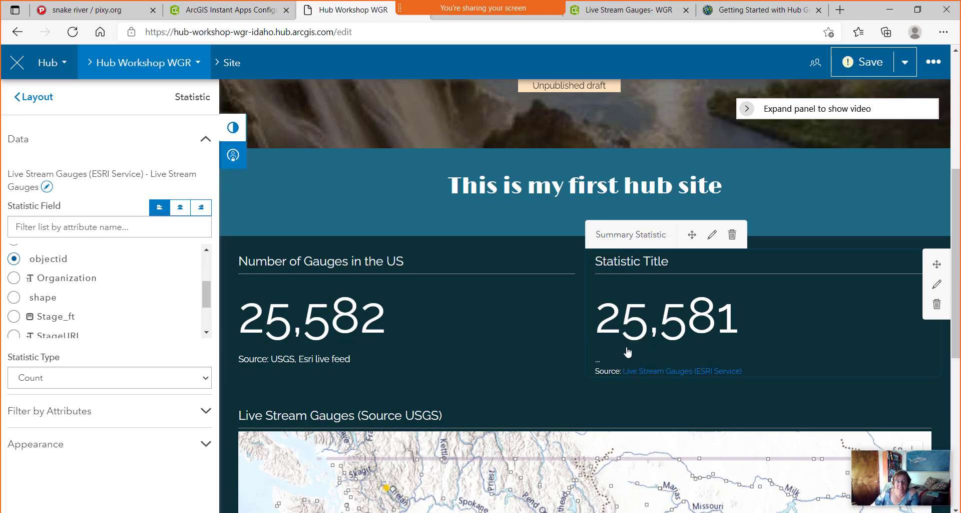
drag(205, 293, 205, 303)
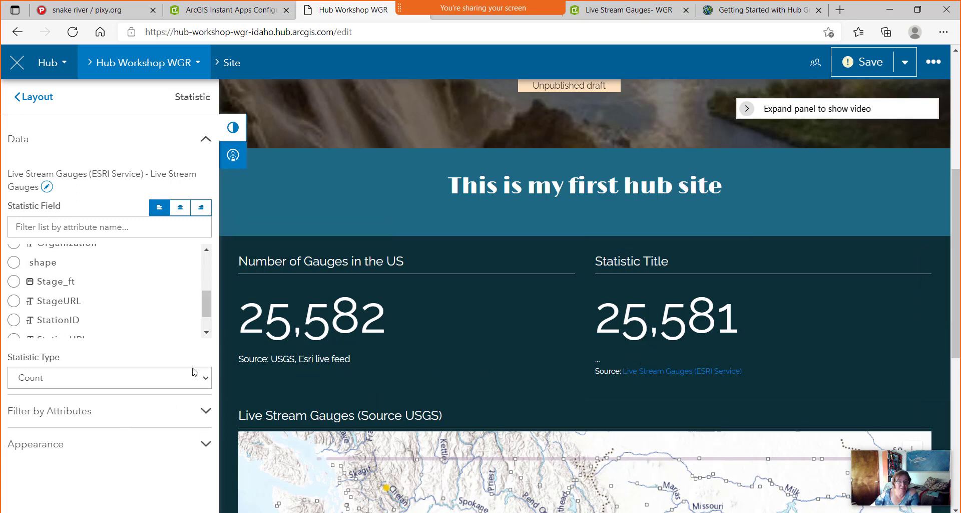
Add a Flow_cfs attribute filter to the second card.
click(207, 417)
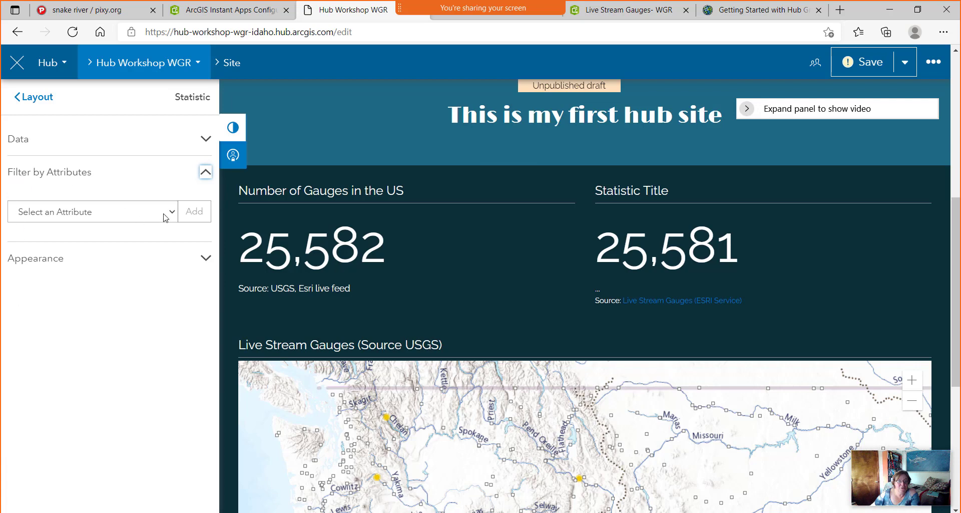
click(172, 213)
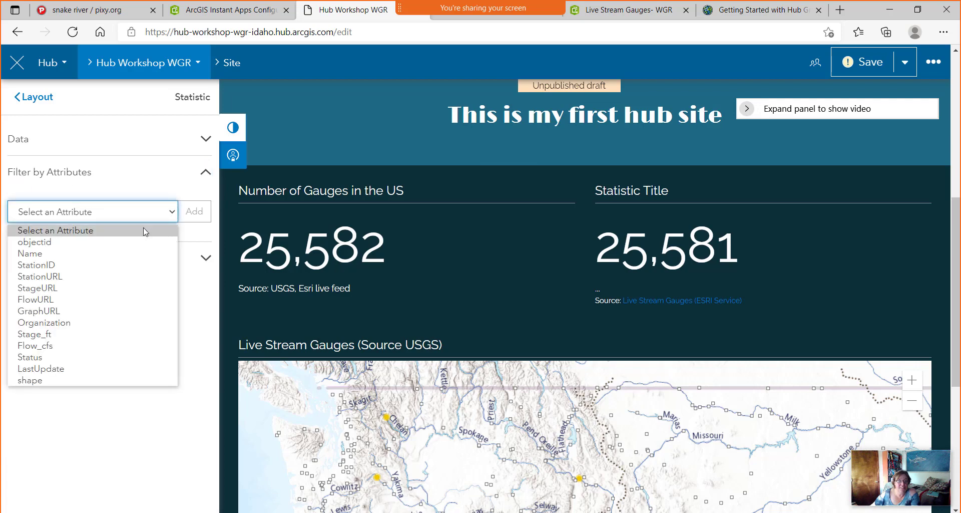
click(83, 346)
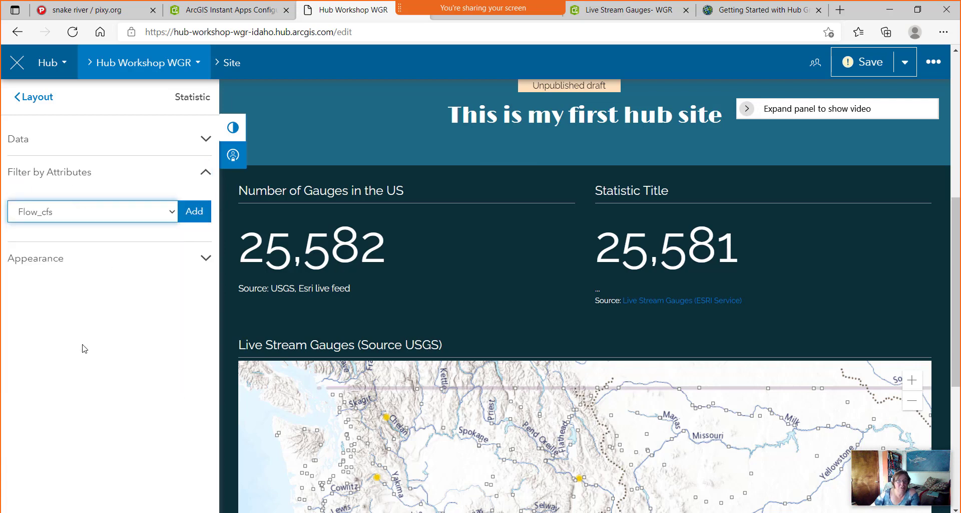
click(202, 224)
click(59, 255)
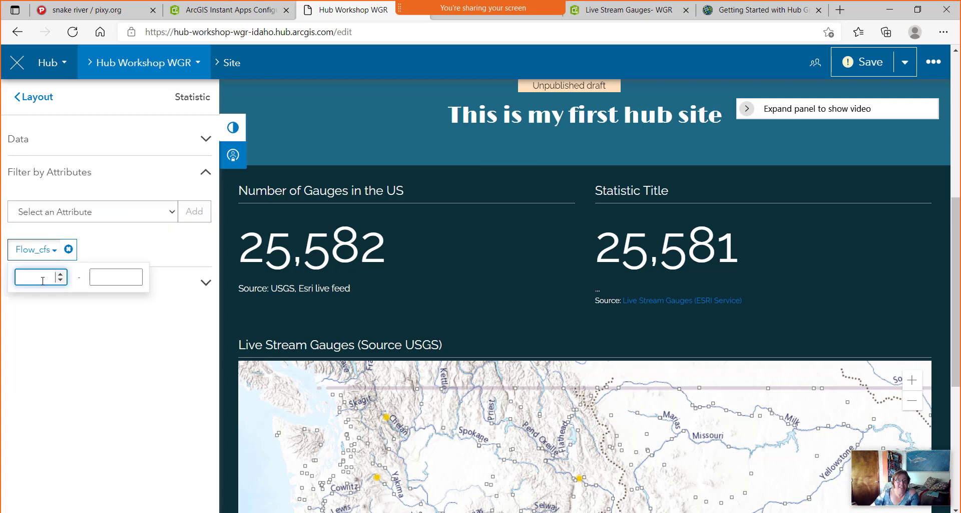
click(59, 255)
drag(45, 280, 57, 278)
text(100)
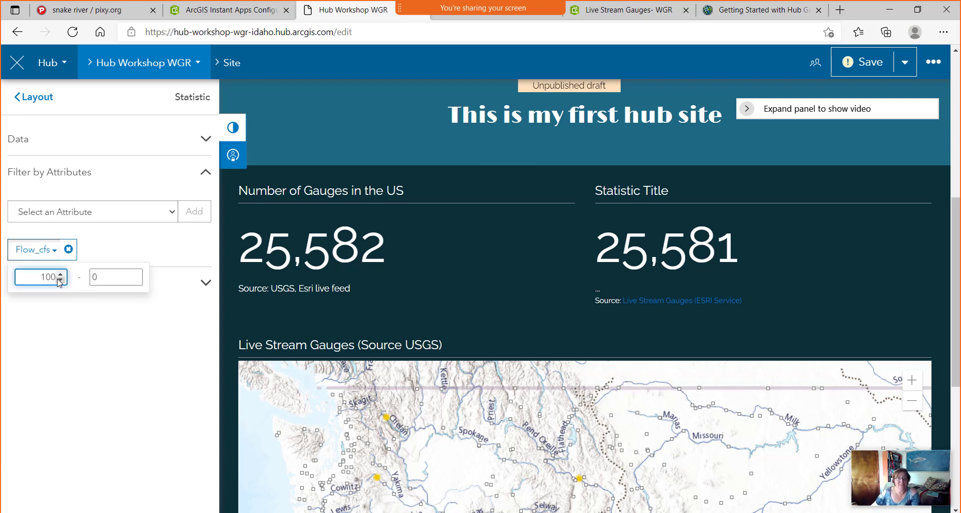
click(111, 277)
drag(95, 277, 93, 277)
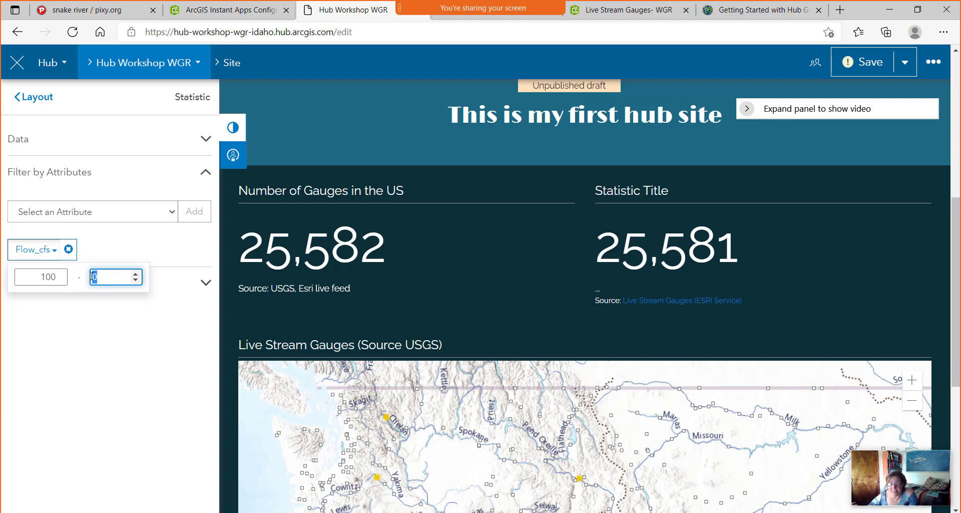
text(1)
text(0000)
text(0000)
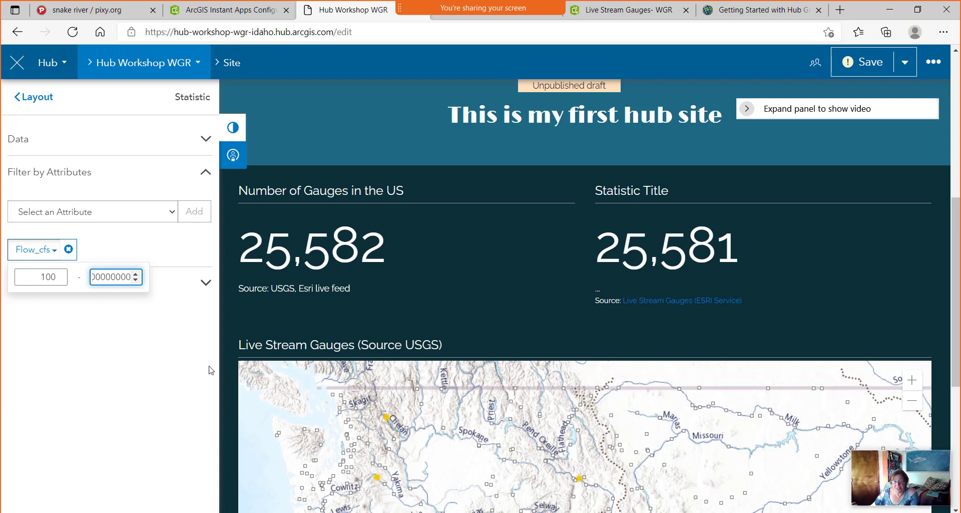
click(129, 353)
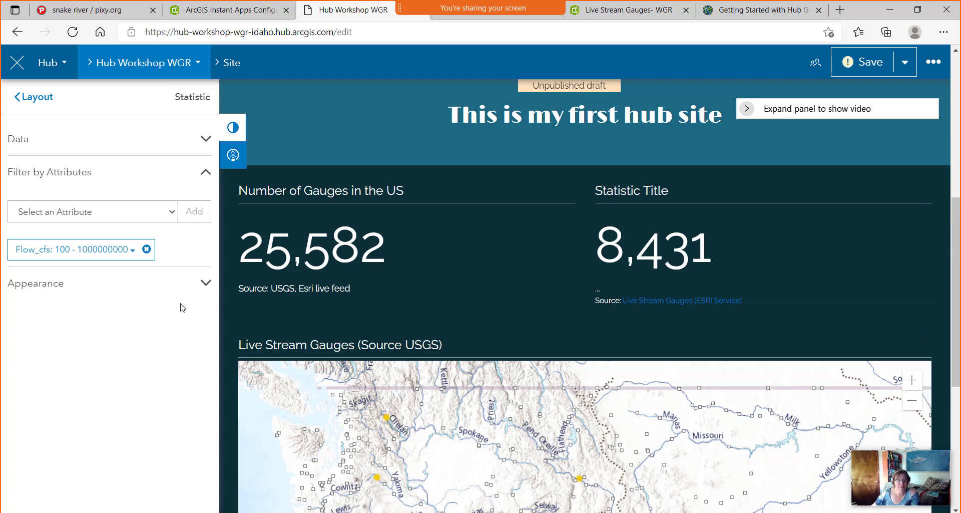
click(205, 283)
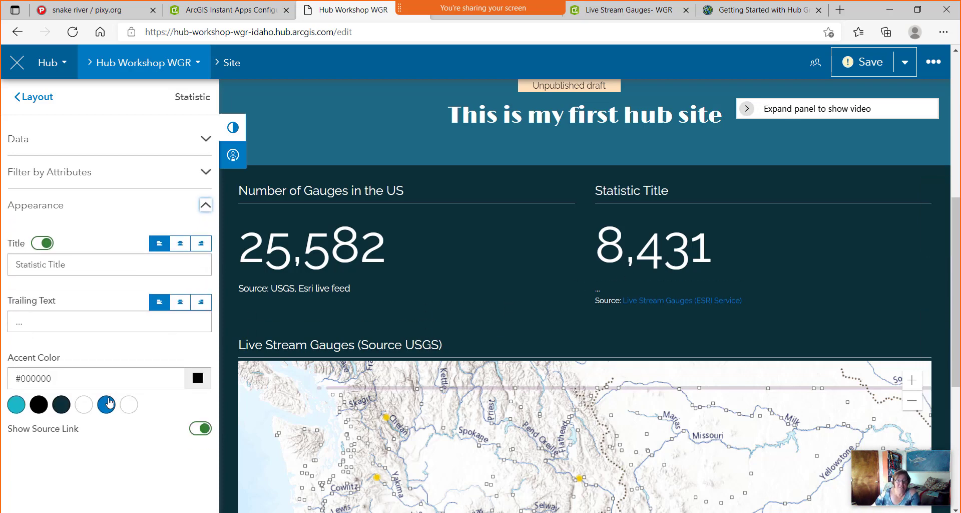
Retitle the second card 'Gauges with flow over 100 cfs'.
click(84, 263)
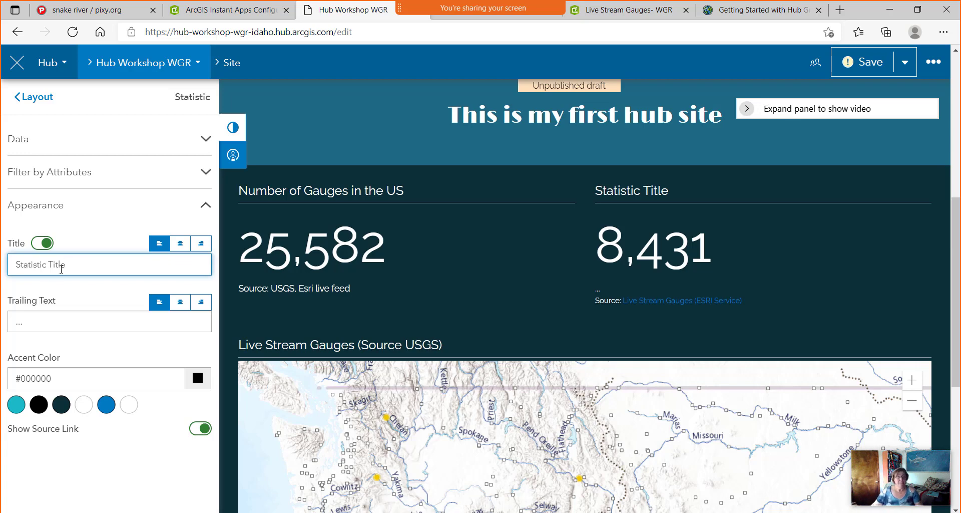
drag(79, 262, 4, 271)
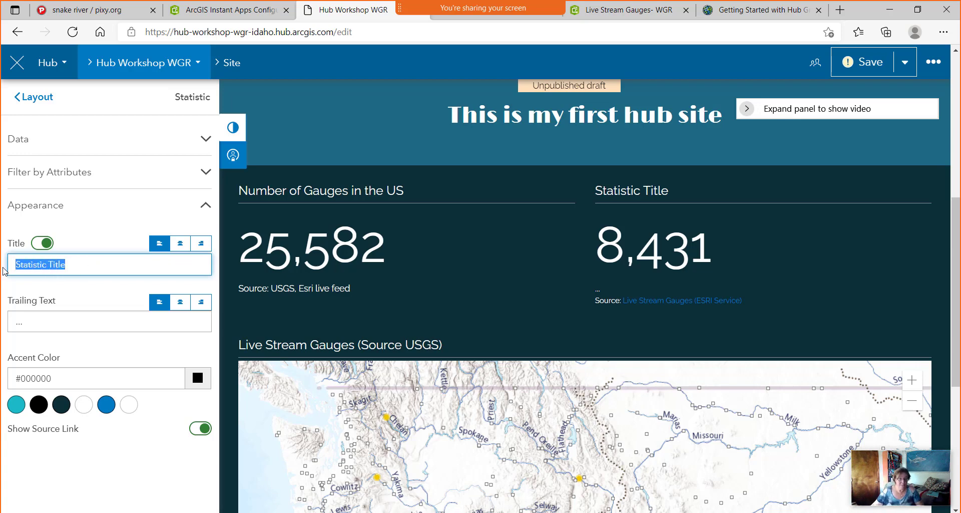
text(Gauges w)
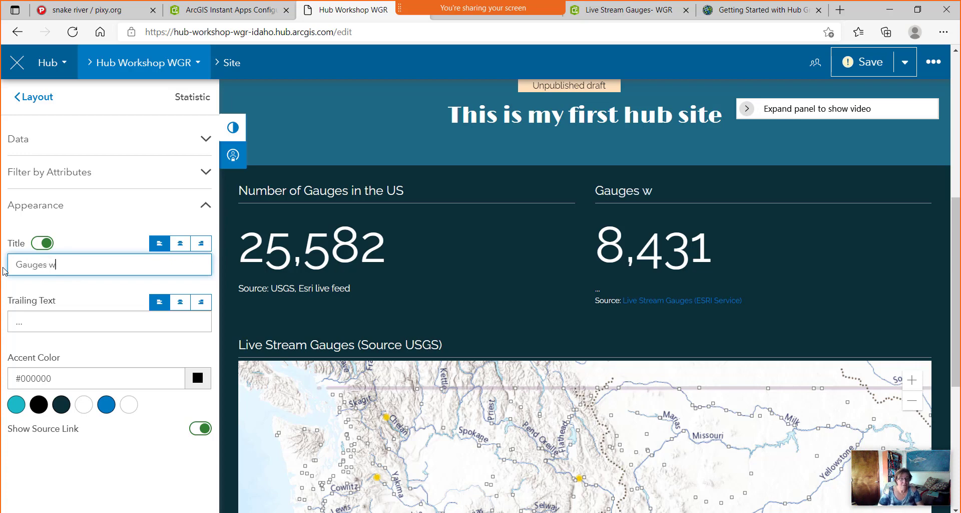
text(ith flow ov)
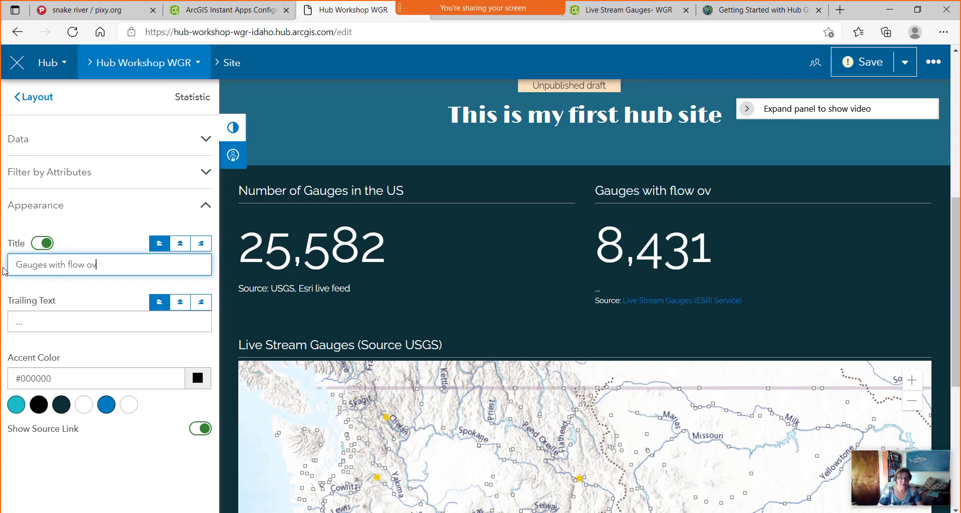
text(er 100 cfs)
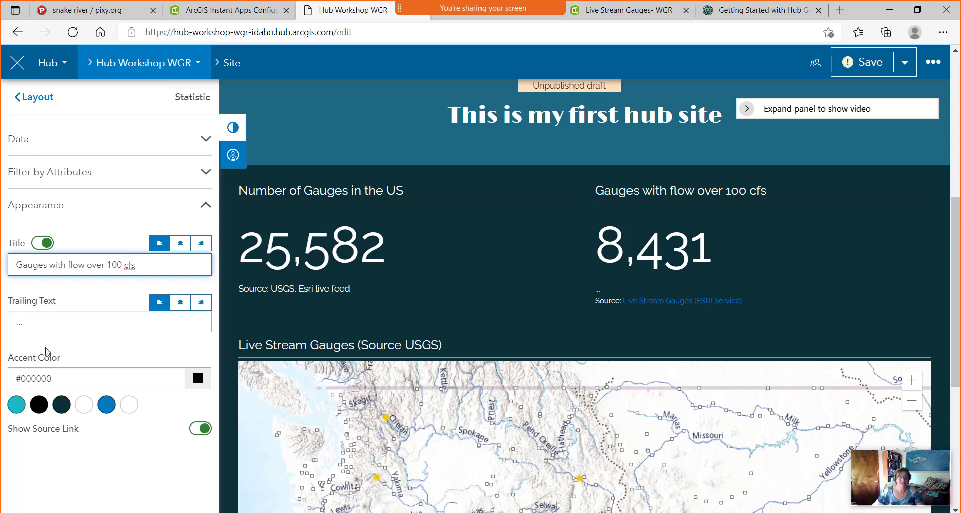
Set the trailing text to 'Source: USGS, Esri live Feed' and turn off Show Source Link.
drag(56, 328, 7, 323)
text(S)
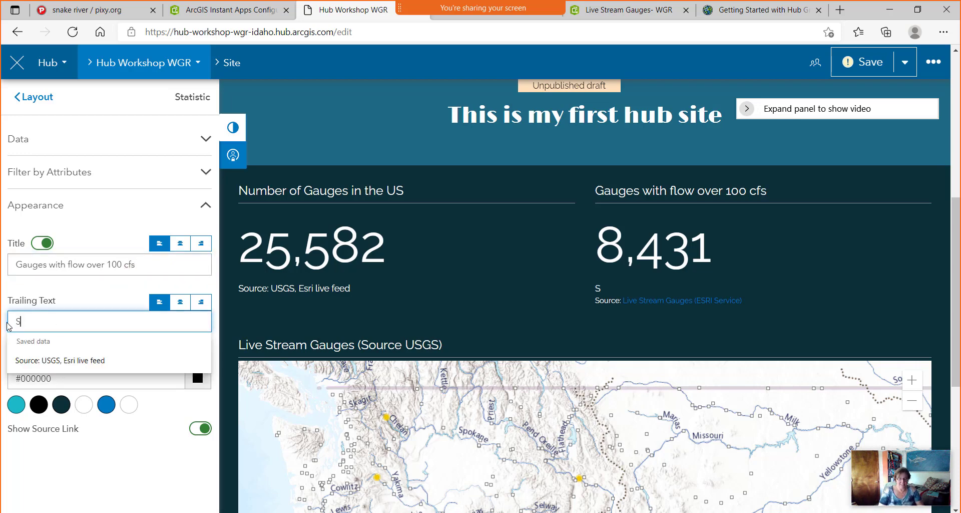
text(ource: U)
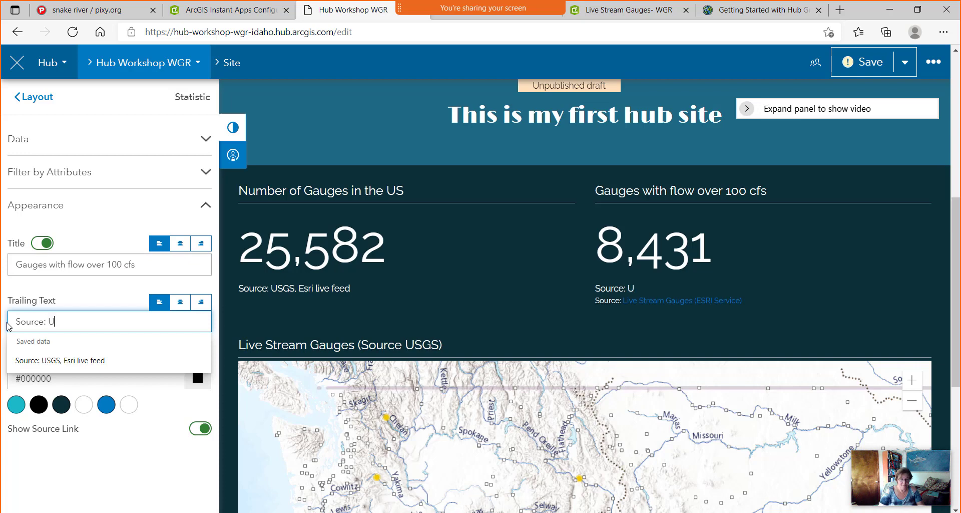
text(SGS, Esri live Feed)
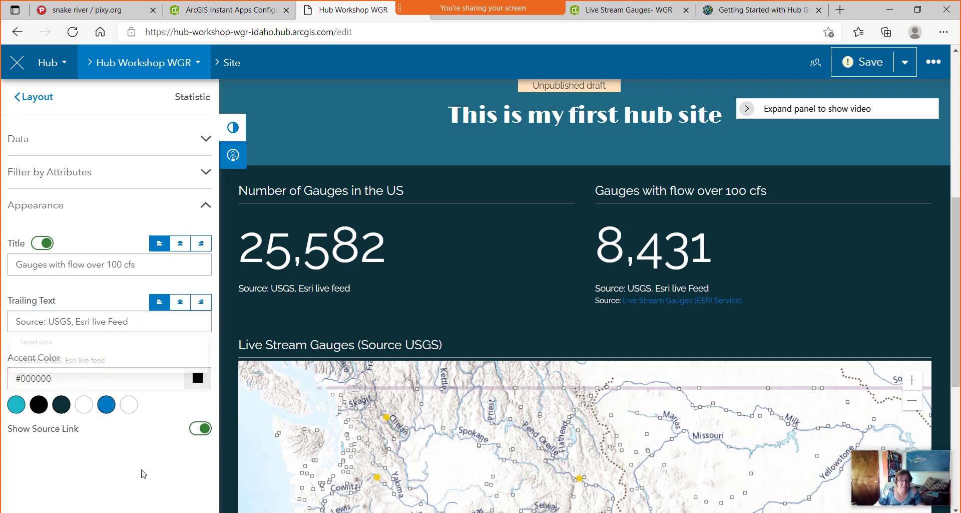
click(201, 430)
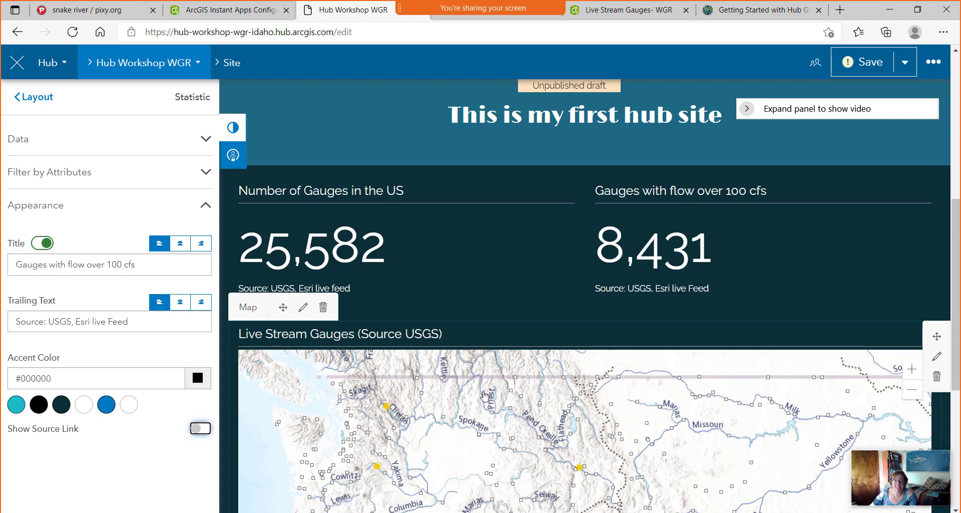
scroll(435, 403, down, 6)
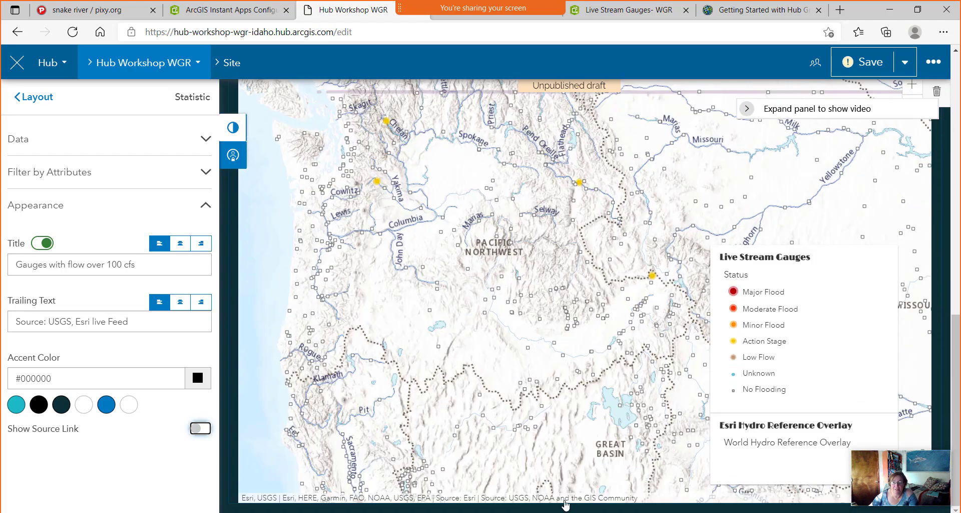
Add a new Row card below the gauges map.
click(33, 105)
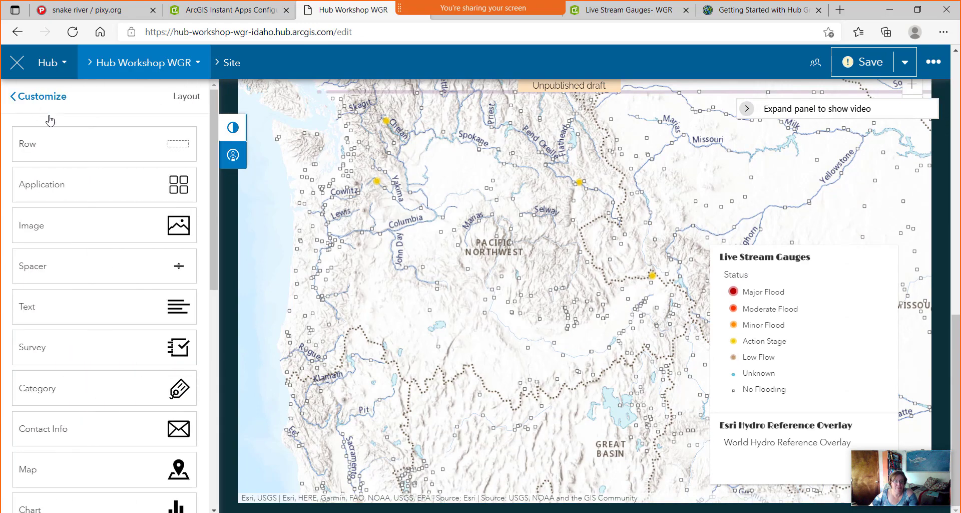
drag(165, 148, 579, 506)
scroll(550, 423, down, 2)
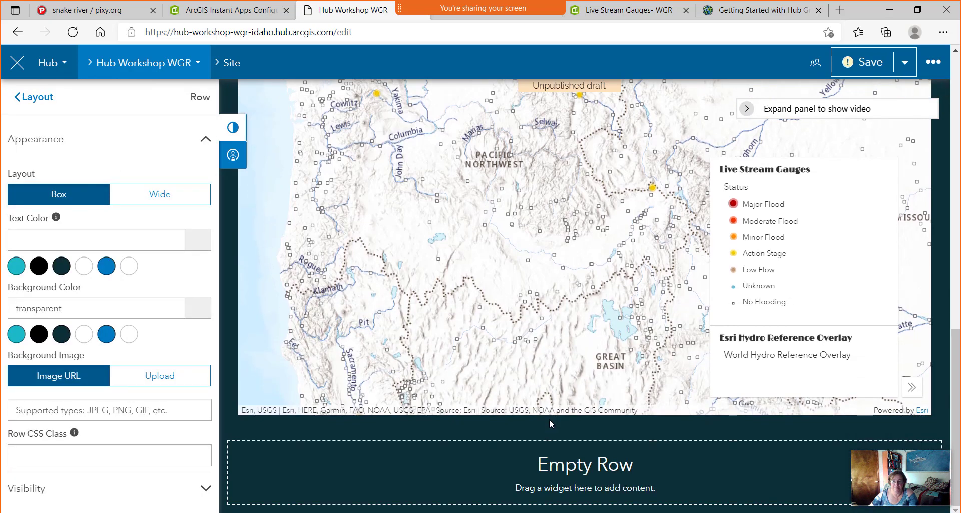
Place an Application card in the new row and bring up Select Application.
click(38, 98)
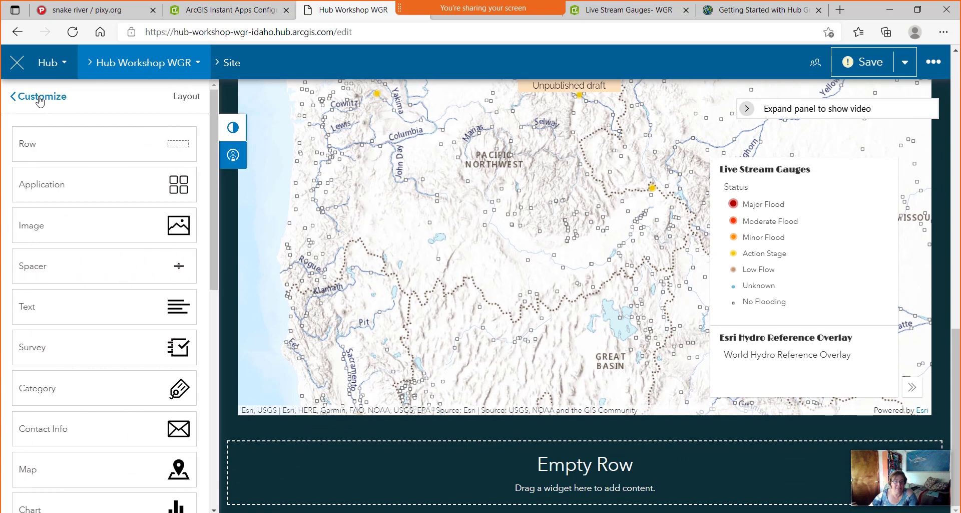
drag(175, 190, 558, 456)
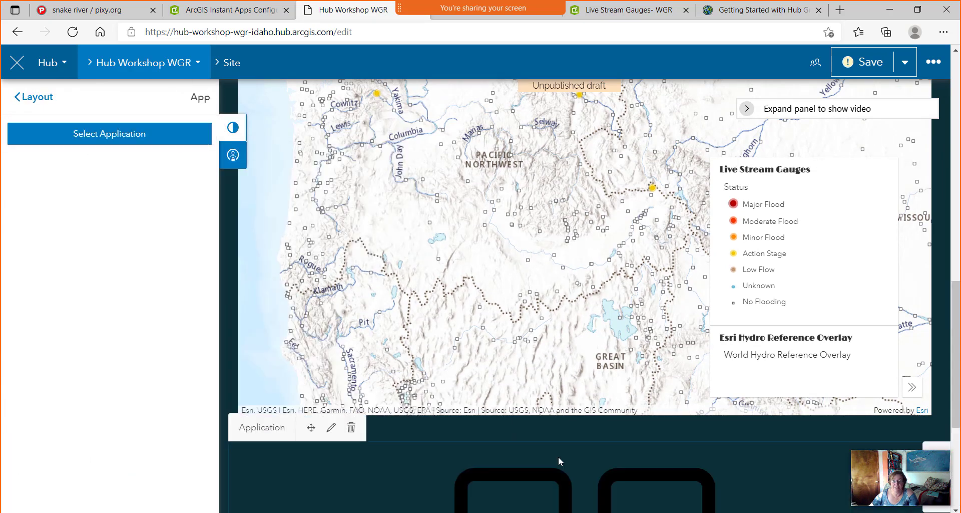
scroll(552, 482, down, 3)
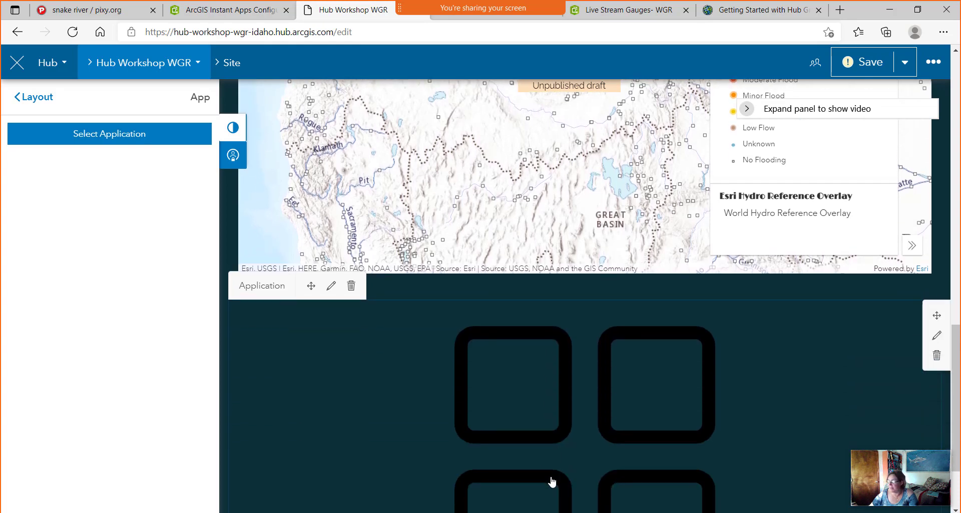
scroll(103, 261, up, 1)
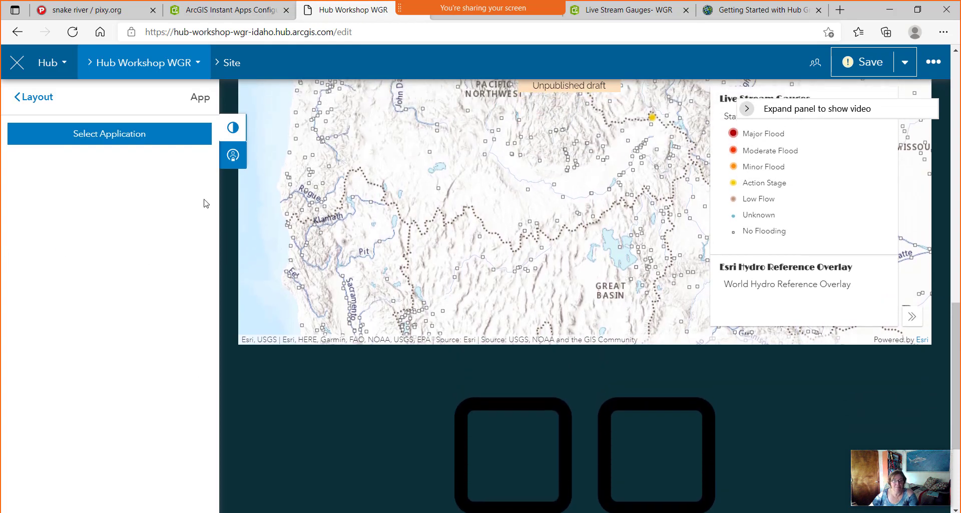
click(115, 141)
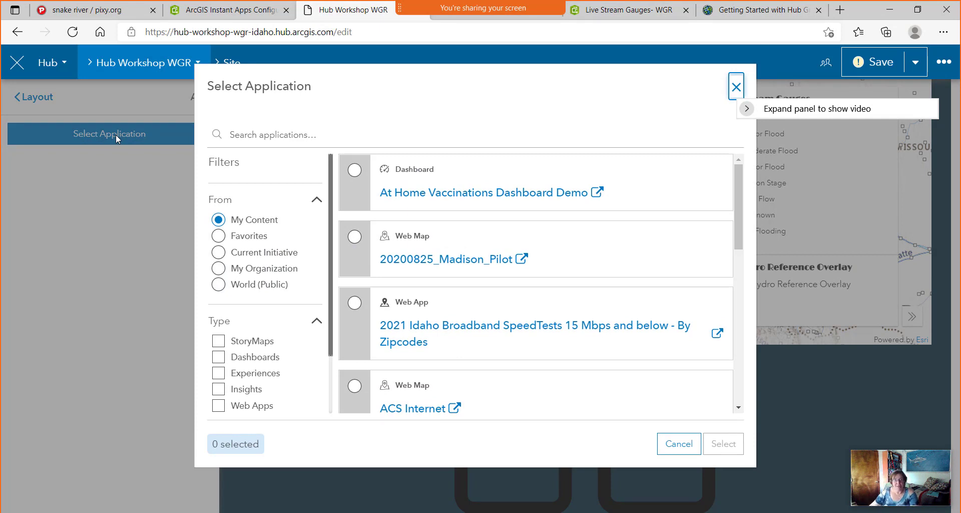
Choose the public StoryMap 'Idaho Water Transactions Program' (World, StoryMaps, search 'Idaho Water') for the card.
click(220, 286)
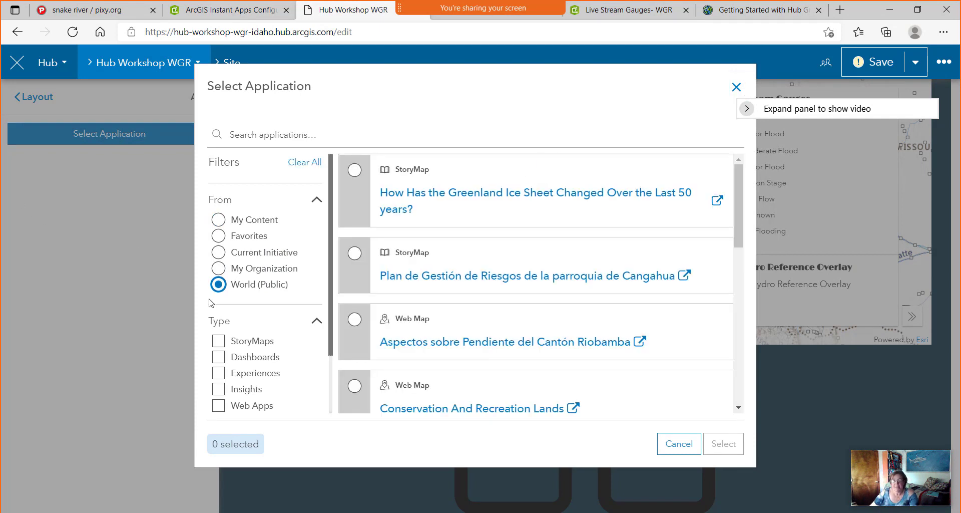
click(223, 344)
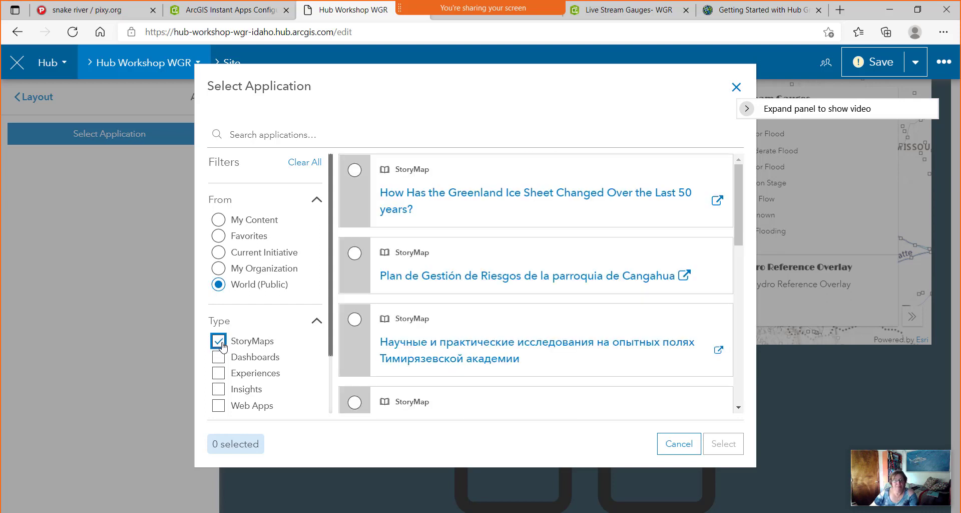
click(264, 134)
text(Idaho Water)
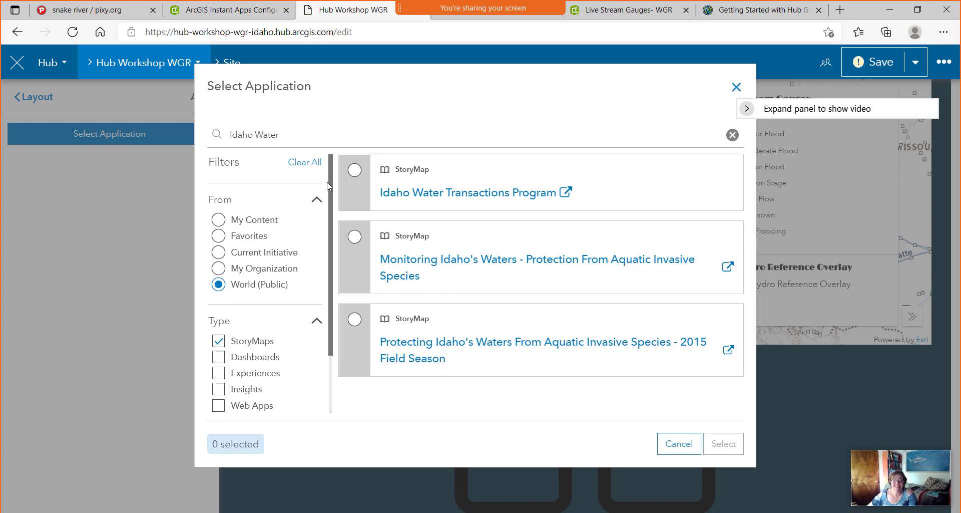
click(355, 171)
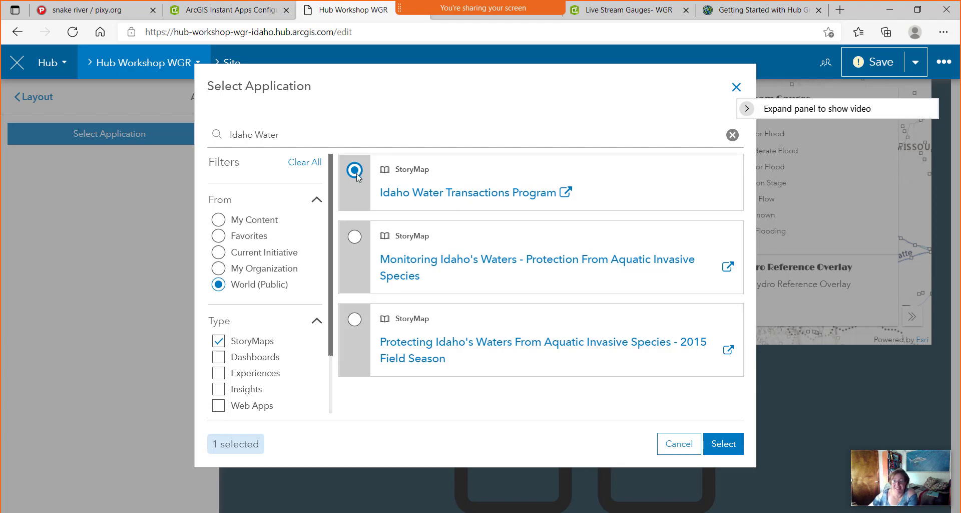
click(722, 446)
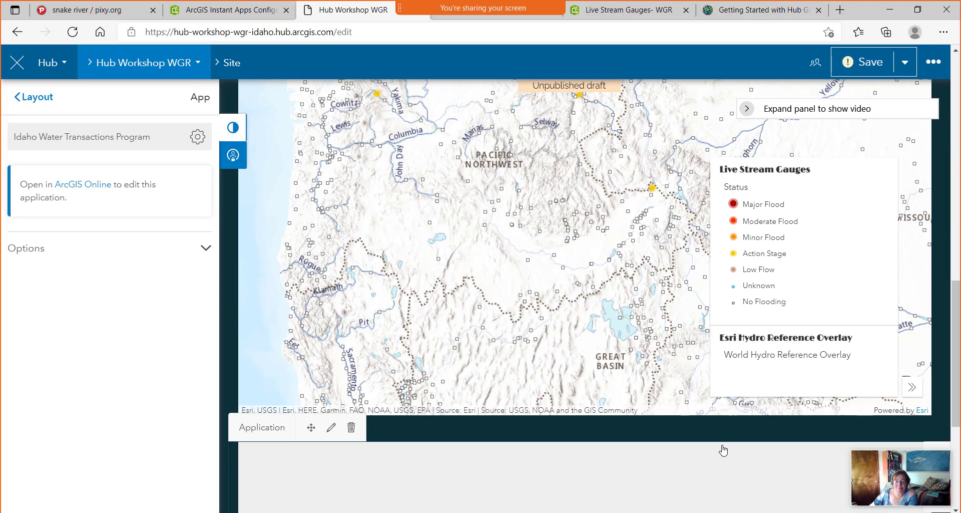
Save the draft, publish it, and view the published Hub Workshop WGR site.
drag(956, 389, 957, 469)
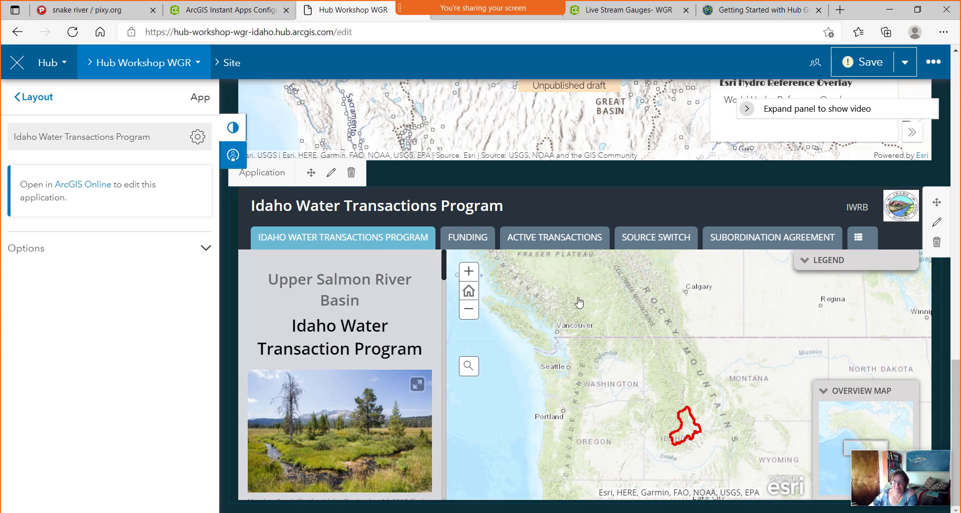
click(871, 69)
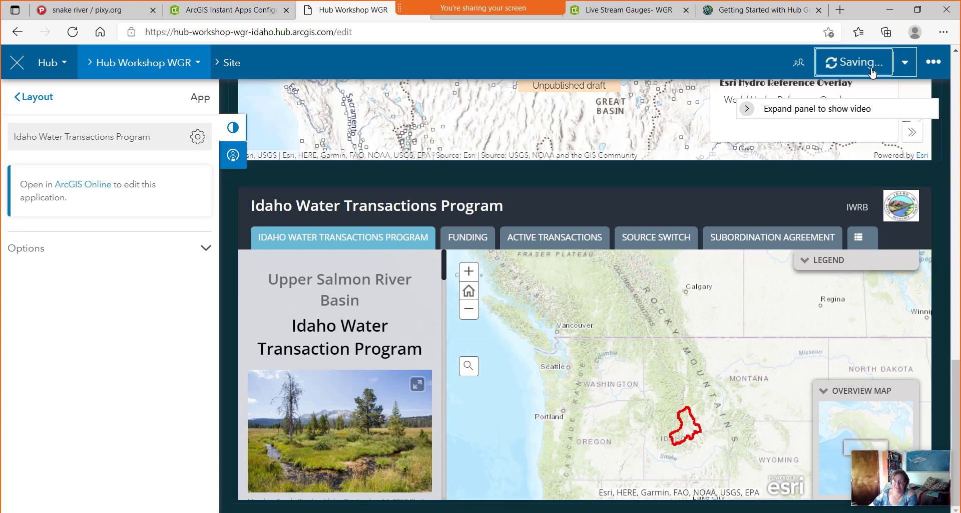
click(905, 68)
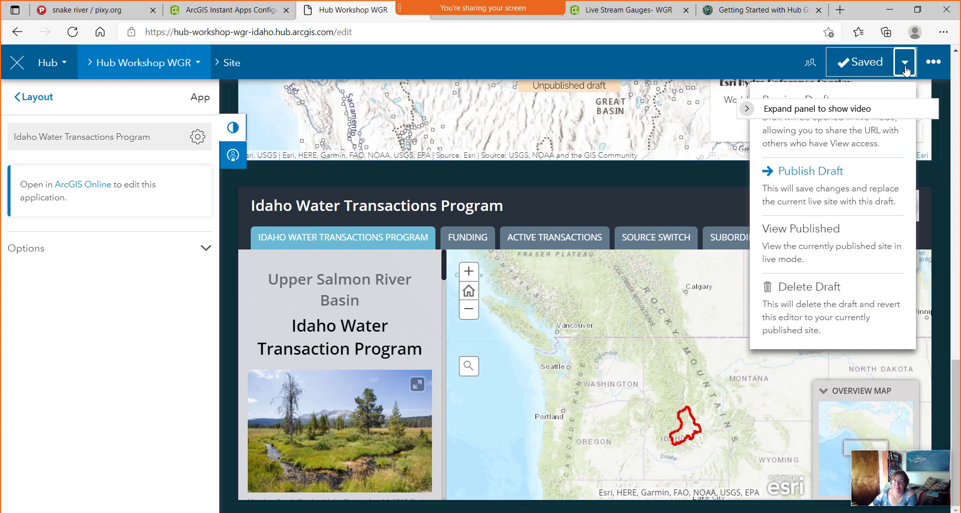
click(826, 171)
click(906, 64)
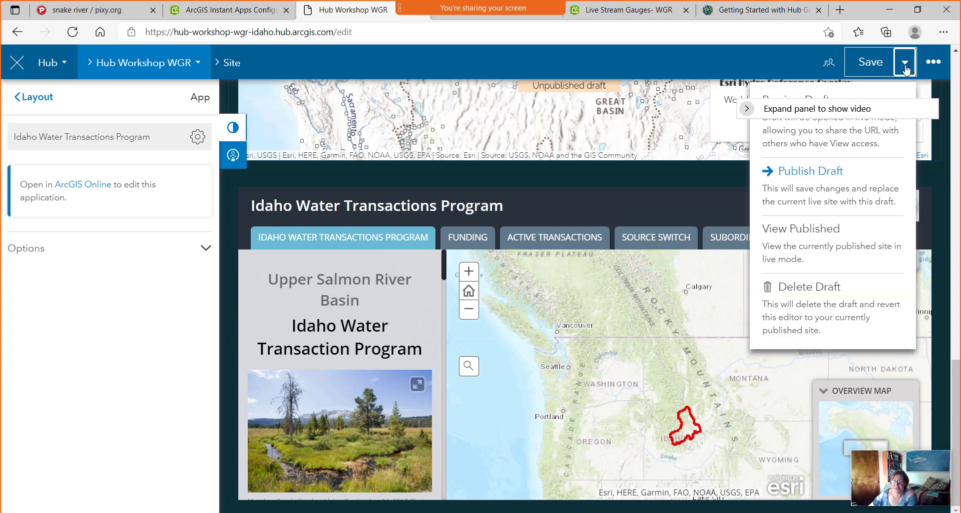
click(831, 172)
click(904, 65)
click(847, 154)
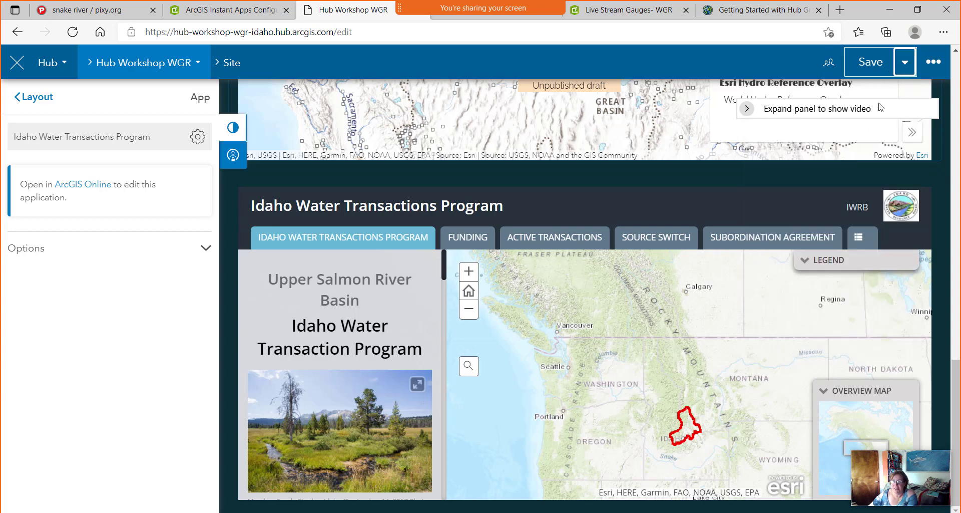
click(904, 62)
click(816, 171)
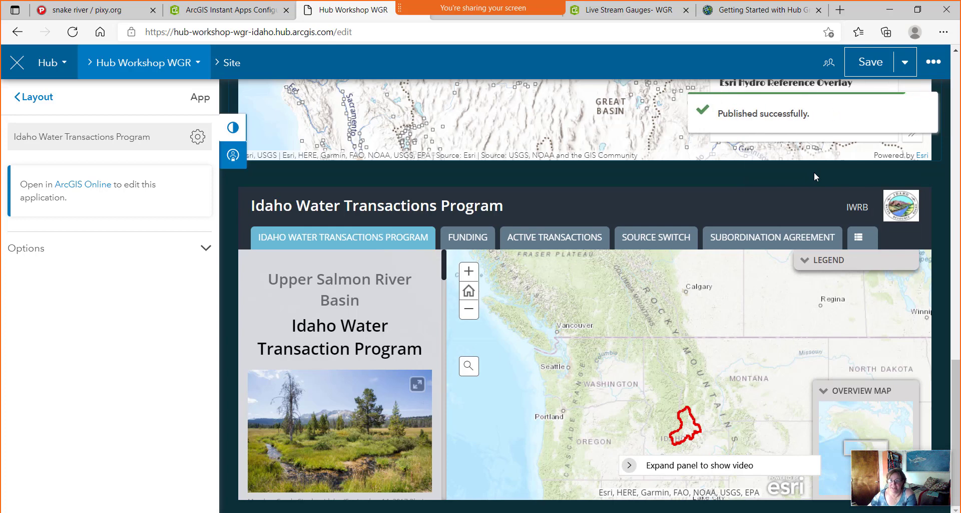
click(906, 64)
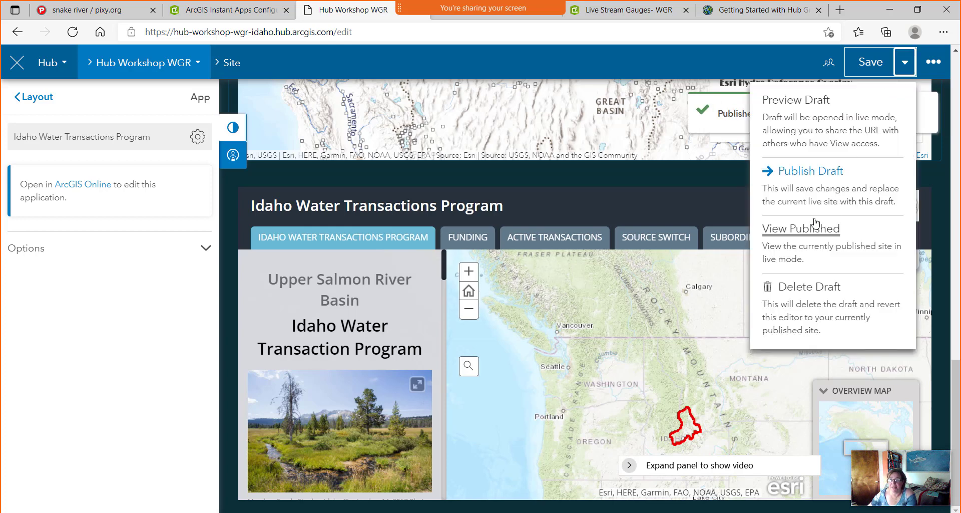
click(807, 232)
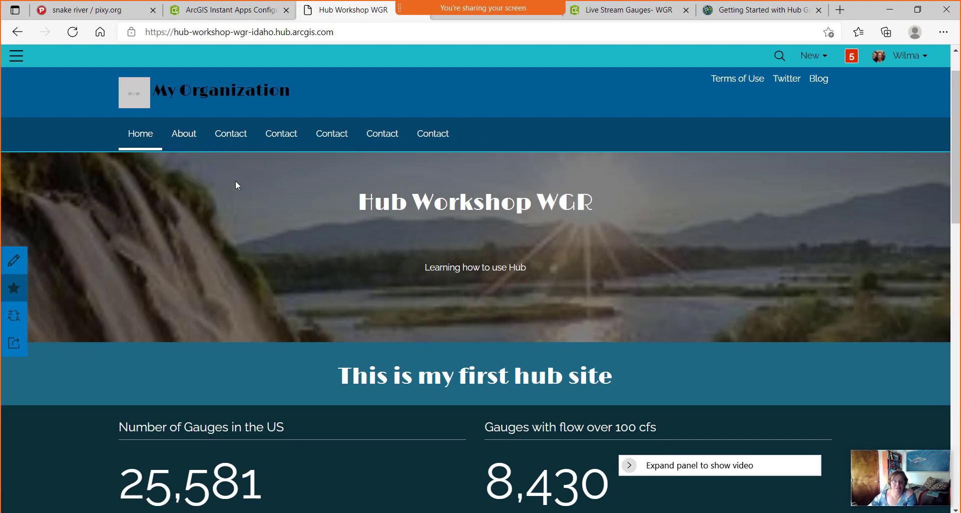
Look over the live site's gauges map and Idaho Water Transactions app, then return to the site editor.
scroll(236, 180, down, 5)
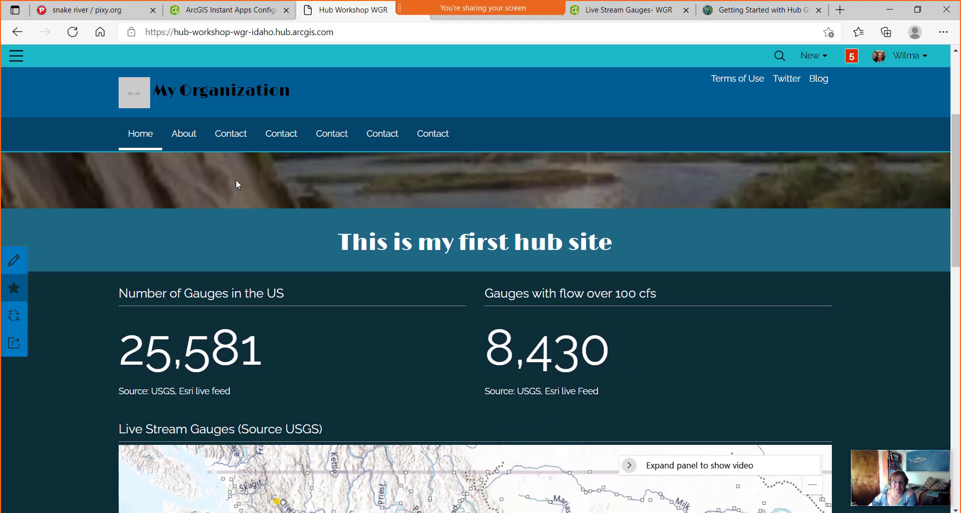
scroll(236, 181, up, 1)
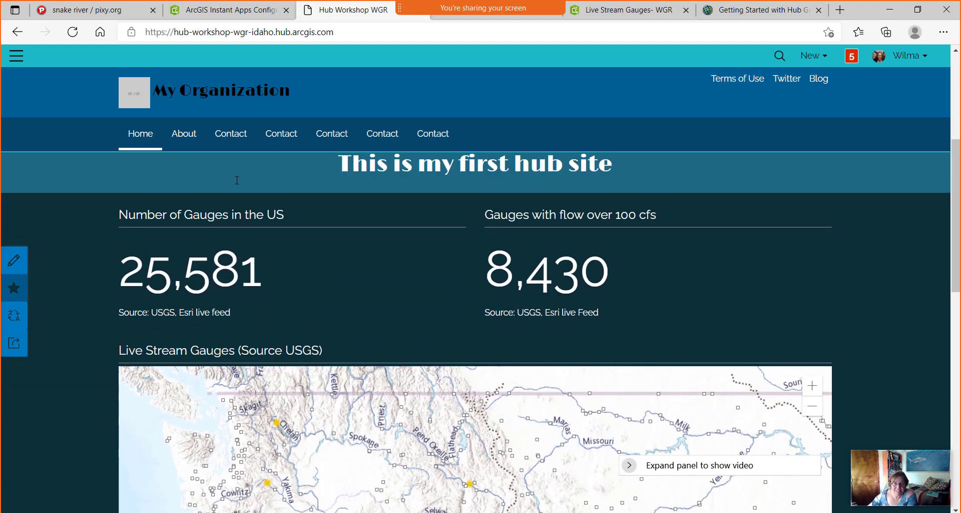
scroll(237, 180, down, 8)
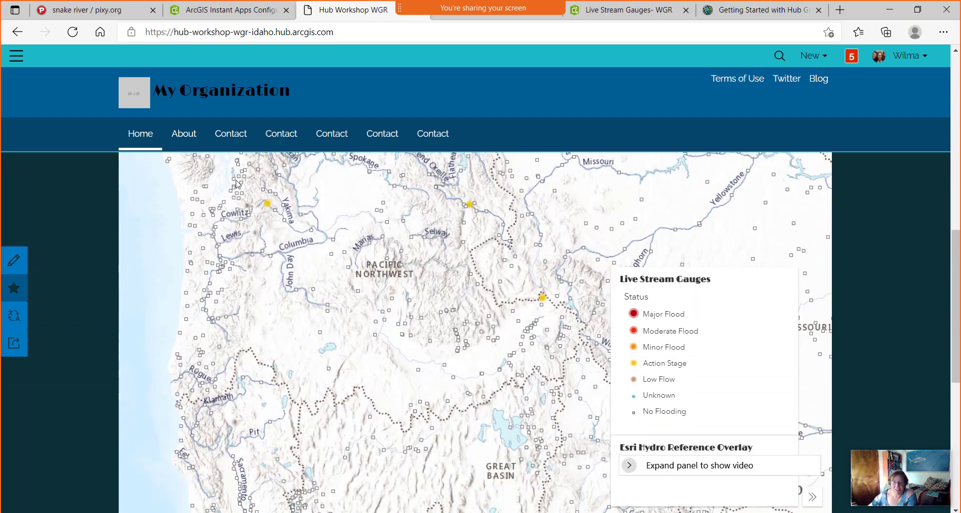
scroll(236, 180, up, 5)
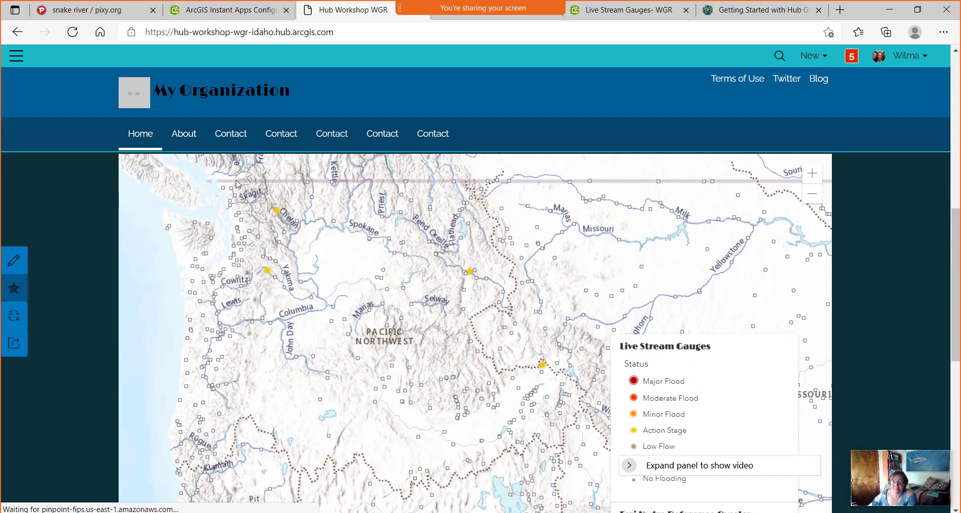
scroll(236, 180, down, 8)
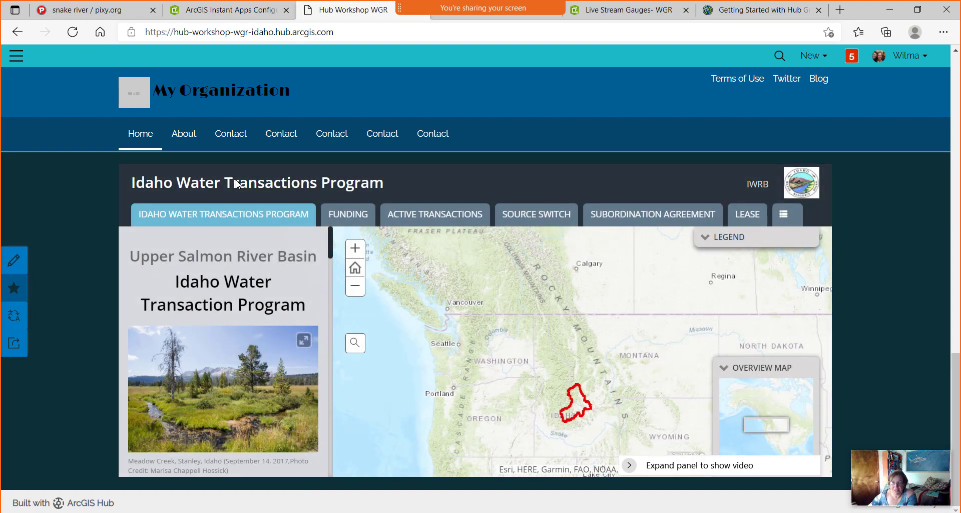
scroll(237, 184, up, 5)
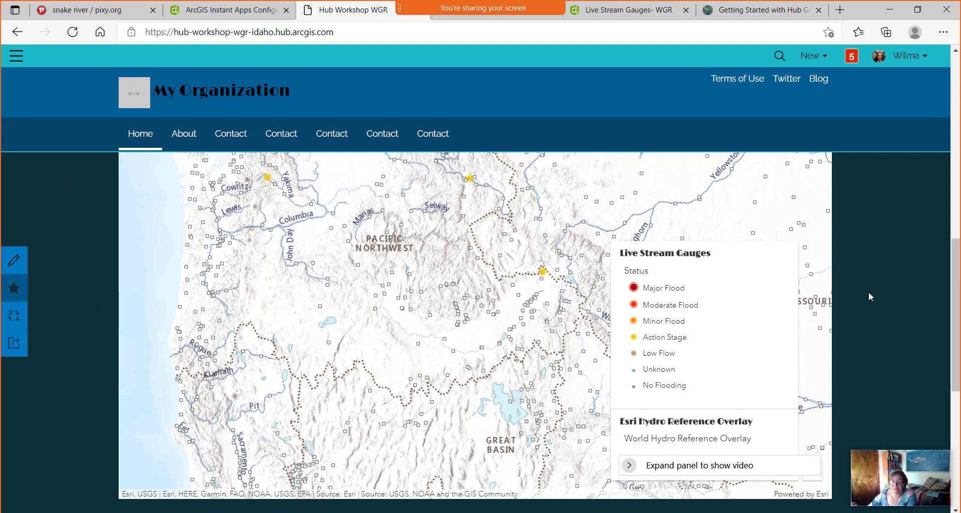
scroll(511, 303, up, 3)
scroll(512, 303, down, 9)
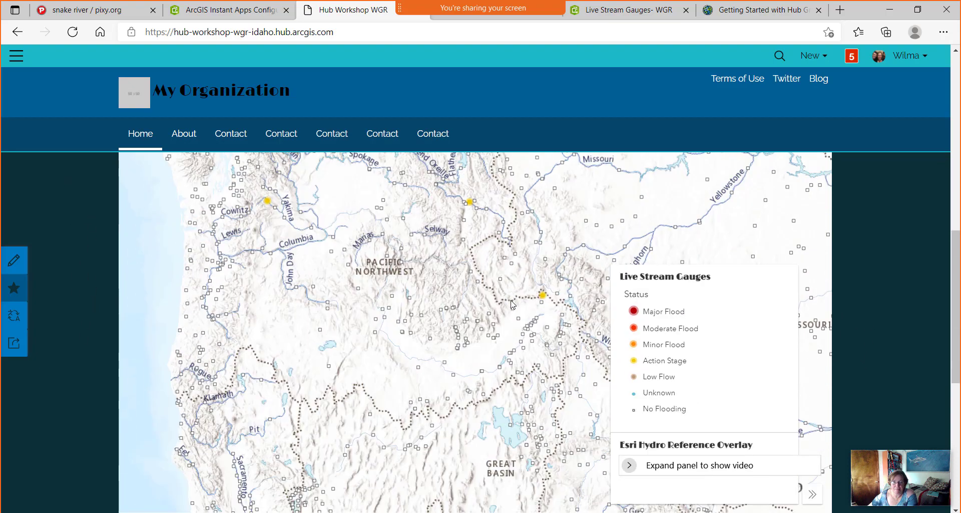
scroll(511, 300, down, 2)
scroll(878, 380, down, 1)
scroll(877, 381, up, 1)
scroll(856, 386, down, 2)
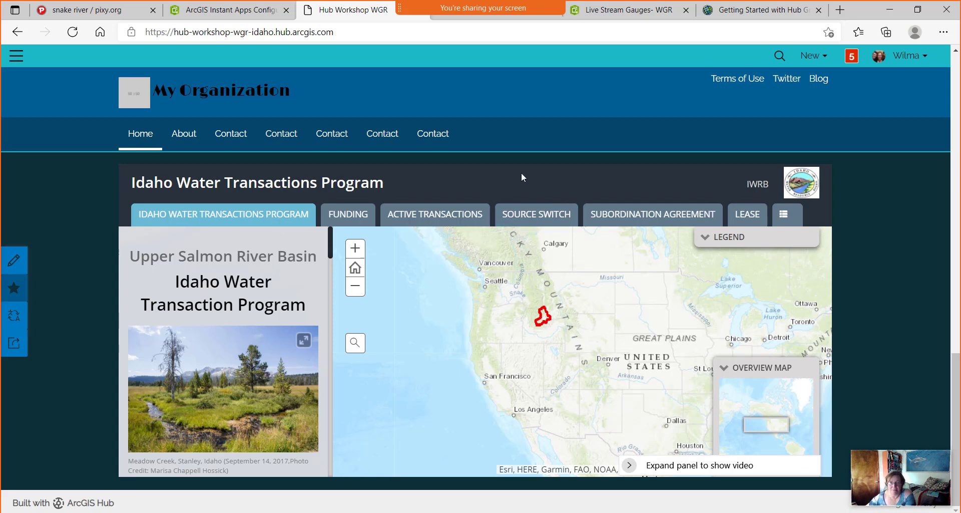
click(14, 264)
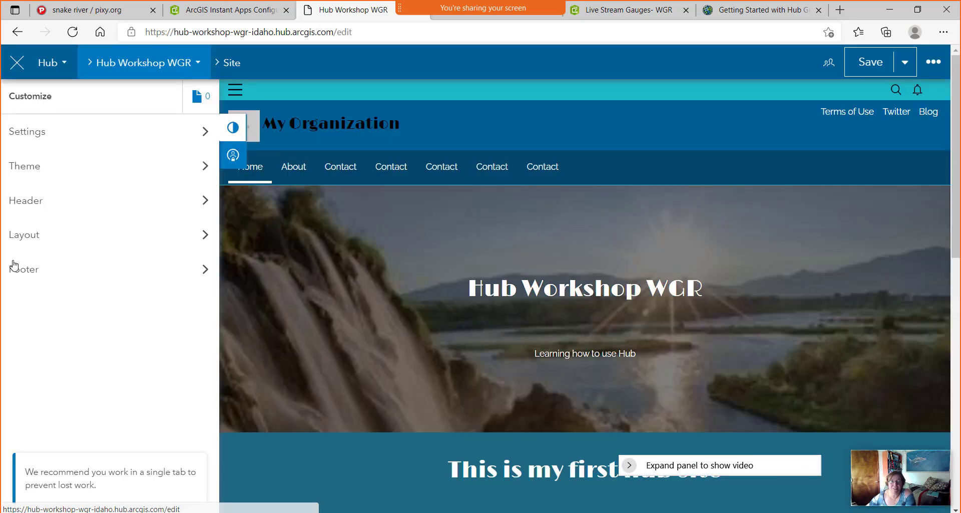
Set the Live Stream Gauges map row to the Wide layout.
scroll(478, 323, down, 10)
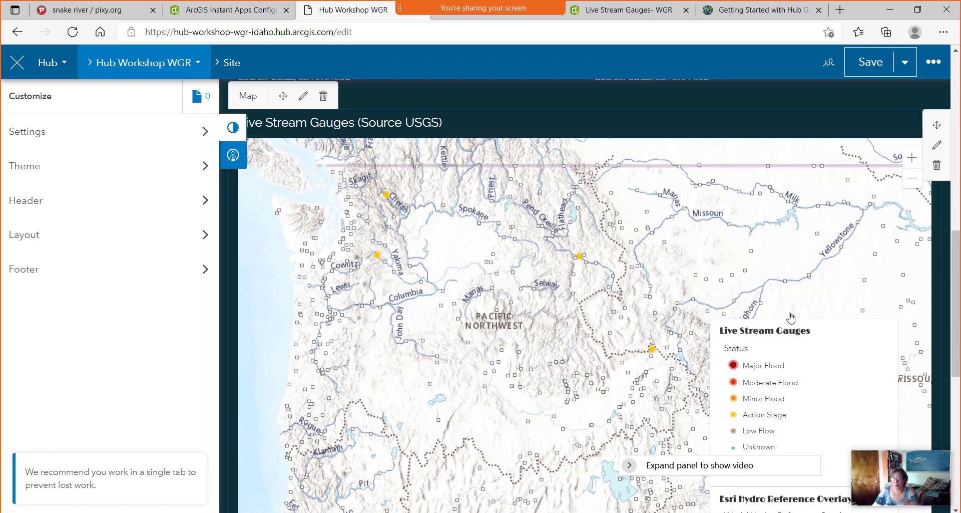
click(938, 148)
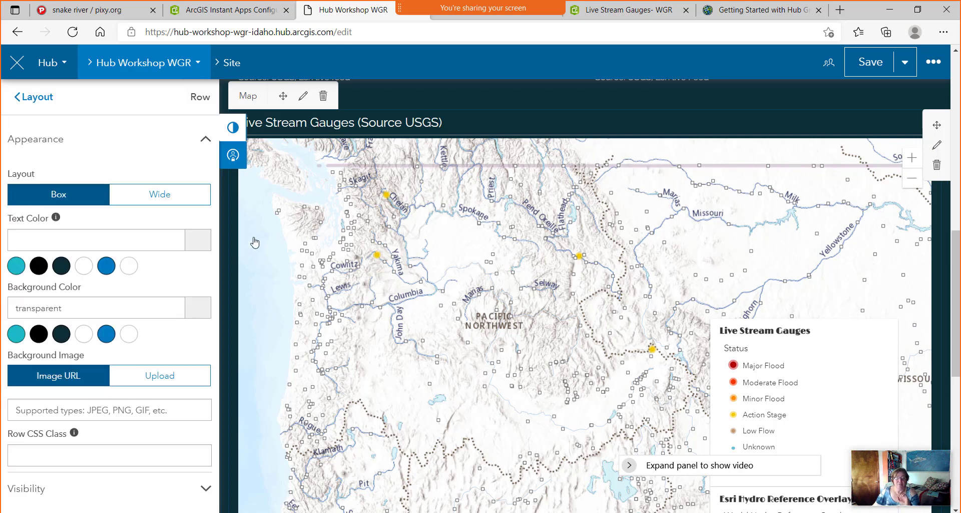
click(176, 201)
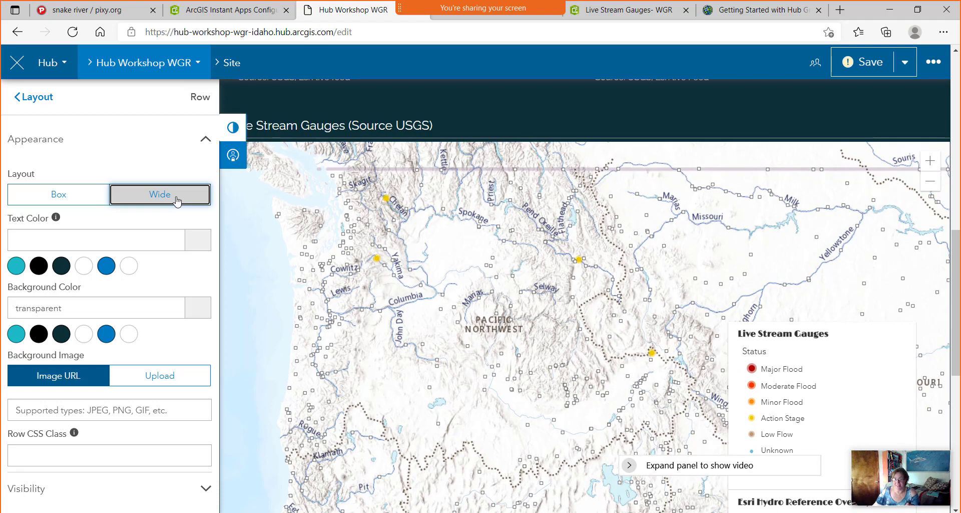
click(87, 200)
click(153, 200)
Set the Idaho Water Transactions Program row to Wide and open its application card settings.
scroll(600, 332, down, 8)
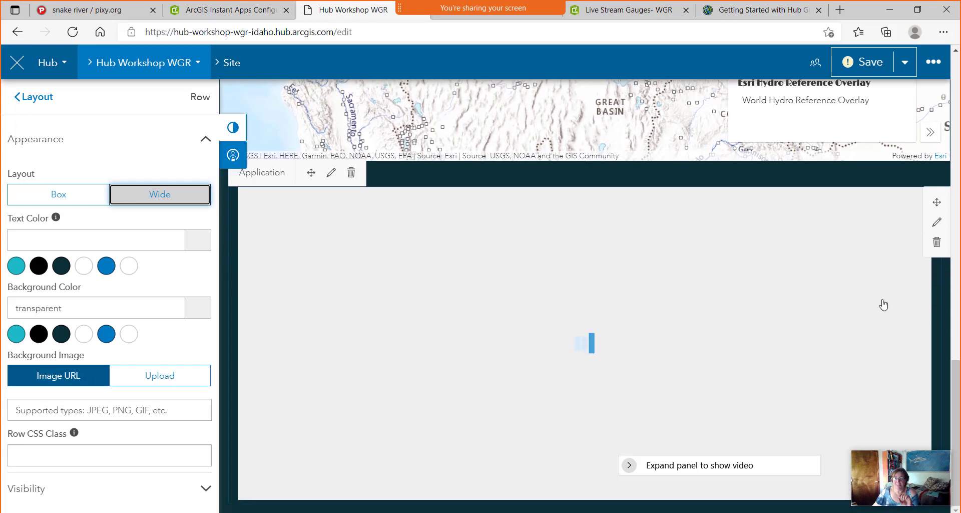
click(937, 224)
click(163, 198)
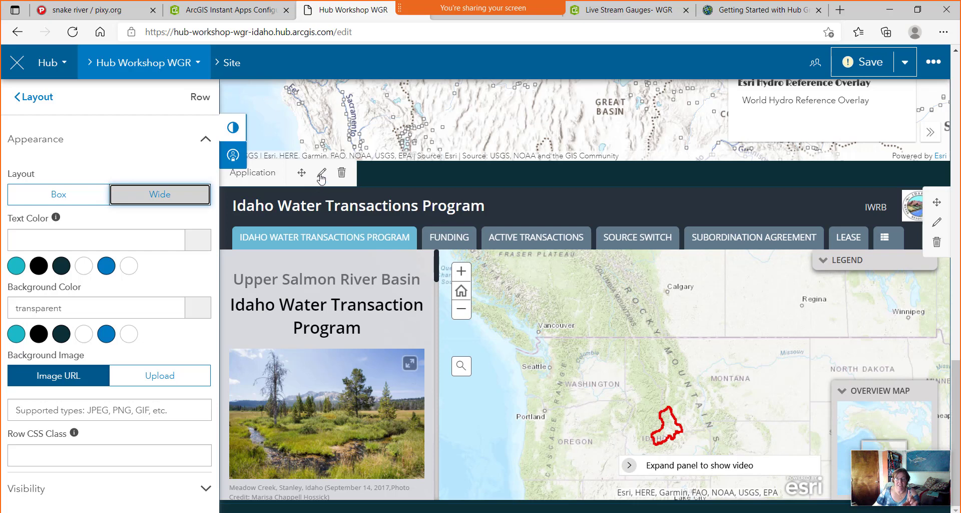
scroll(52, 401, up, 1)
mouse_move(340, 264)
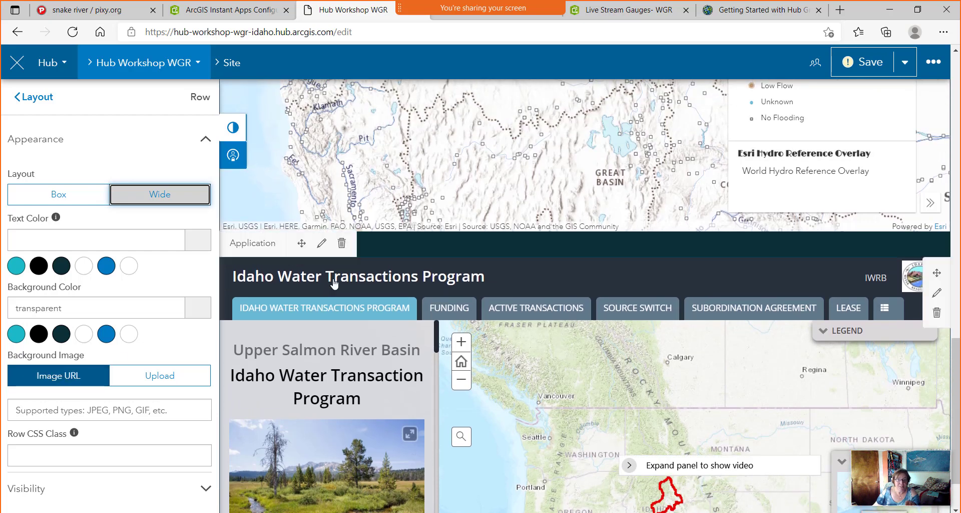
click(322, 244)
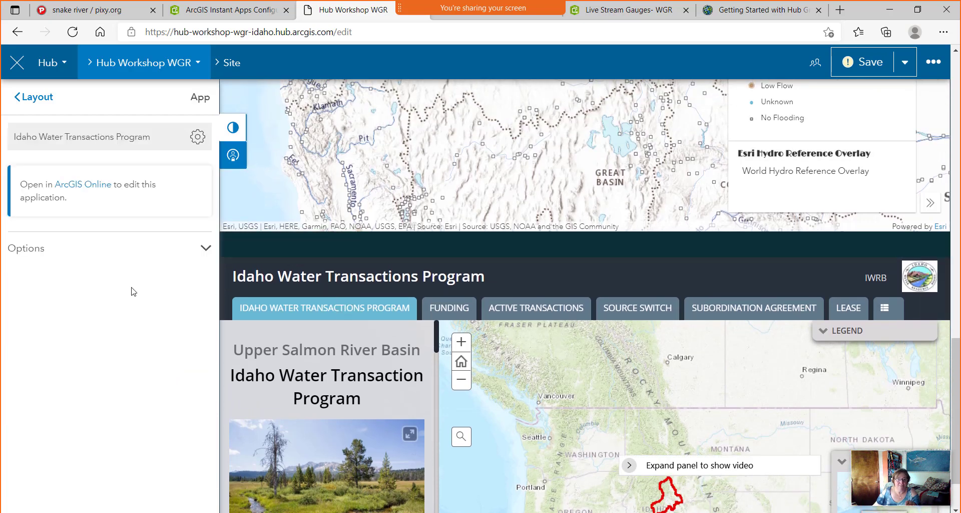
Change the Idaho Water Transactions card height from 500 to 700, then go back to the Layout card list.
click(198, 251)
double_click(79, 304)
text(700)
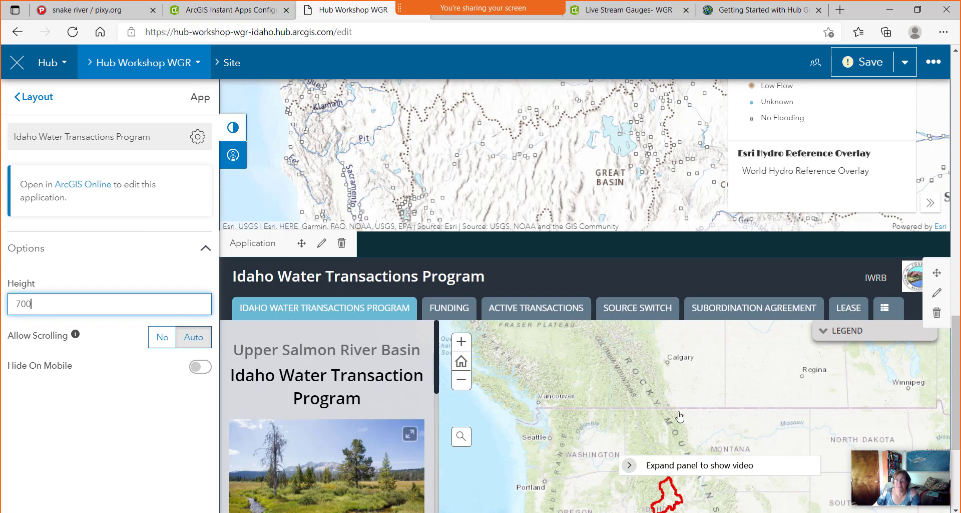
scroll(693, 419, down, 4)
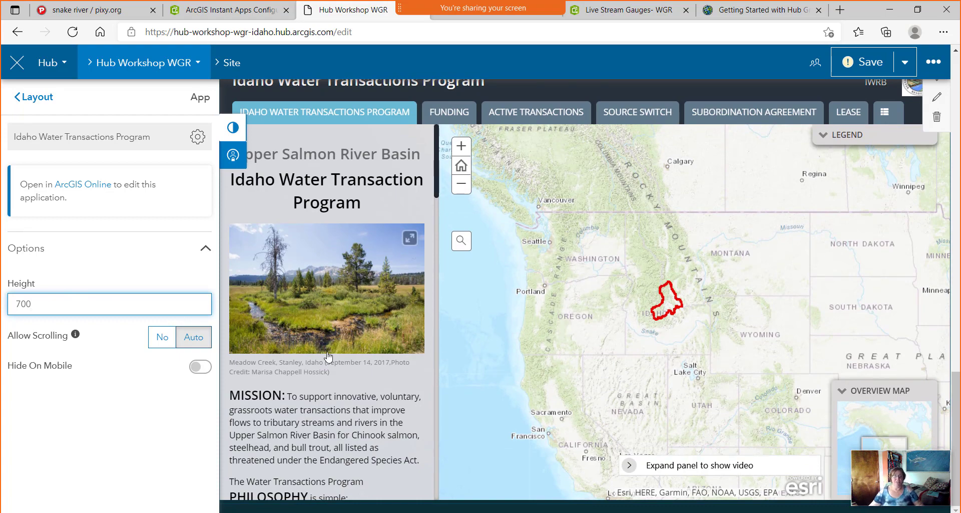
click(134, 448)
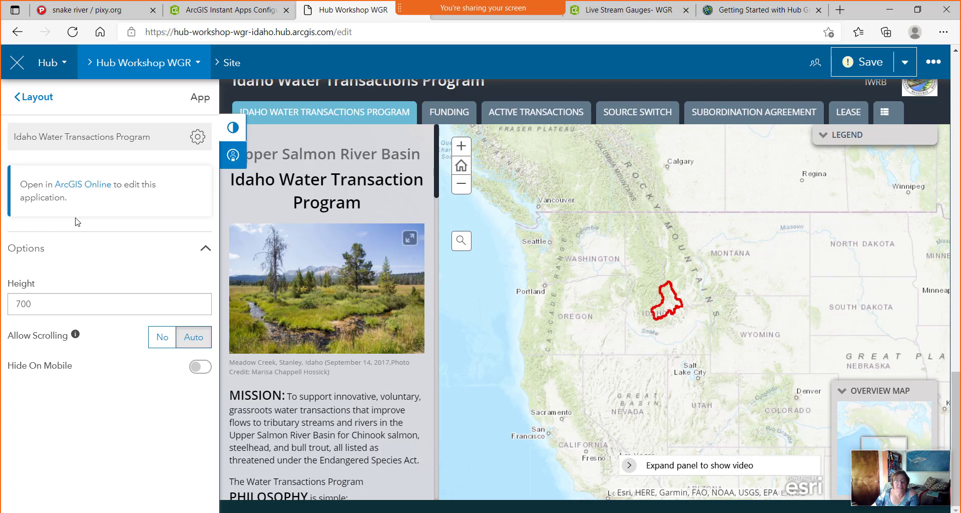
click(46, 103)
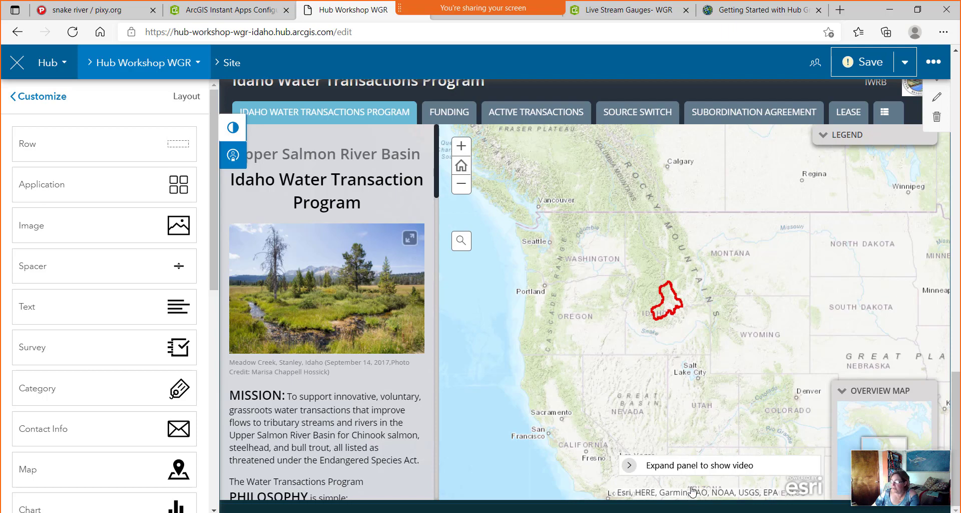
scroll(689, 485, up, 15)
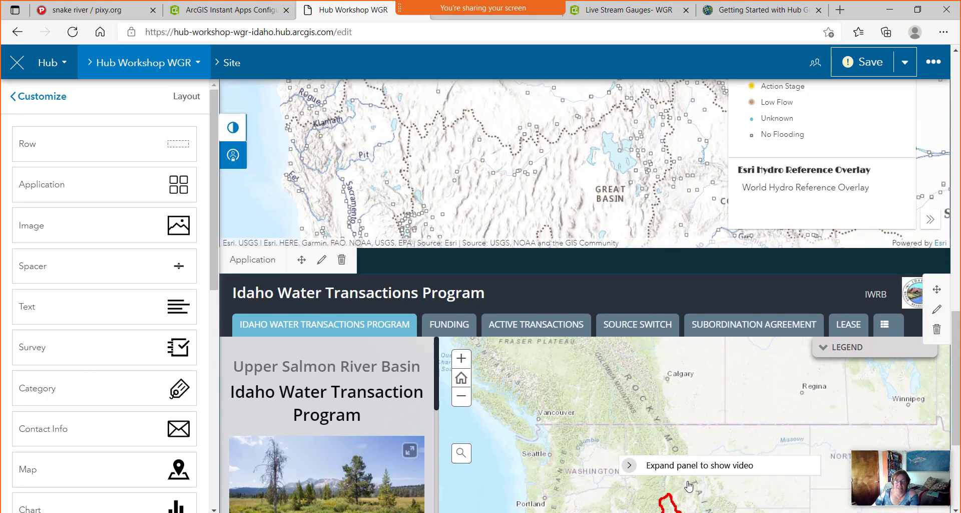
Drop a Row widget under the gauge count cards, above the Live Stream Gauges map, then return to the Layout list.
scroll(688, 483, up, 1)
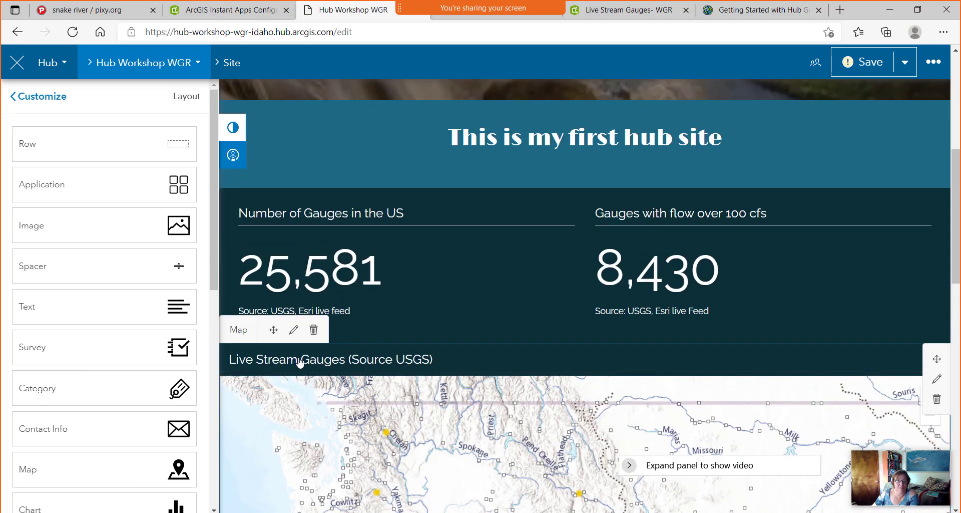
drag(173, 142, 581, 325)
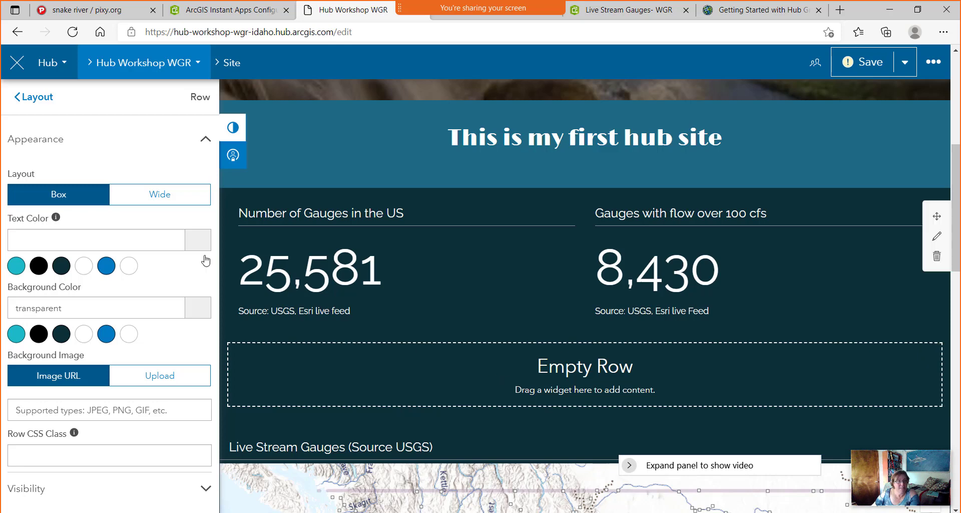
click(29, 100)
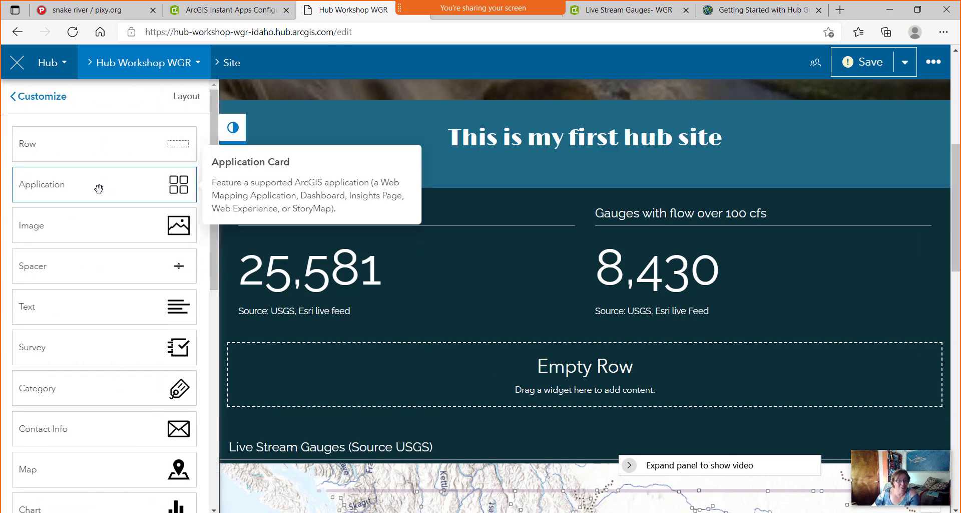
scroll(99, 188, down, 8)
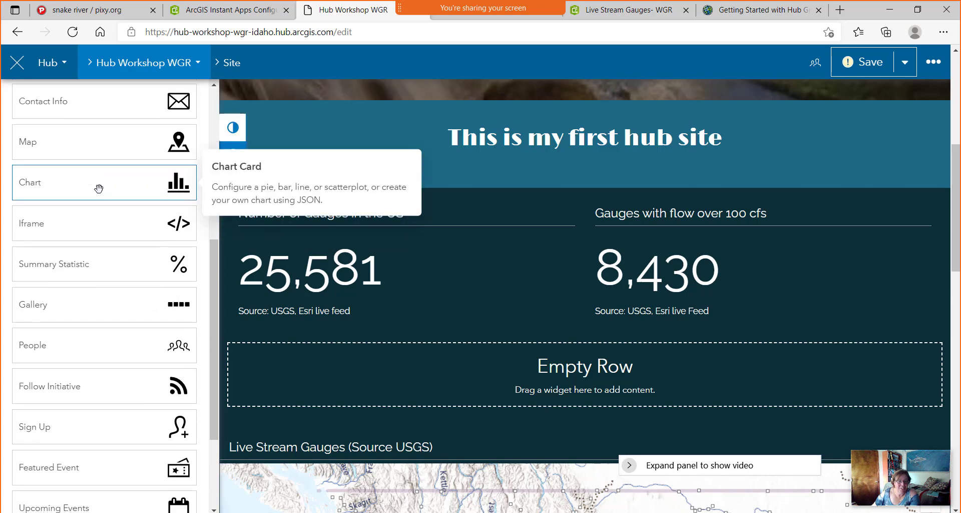
scroll(99, 188, down, 2)
scroll(99, 188, up, 3)
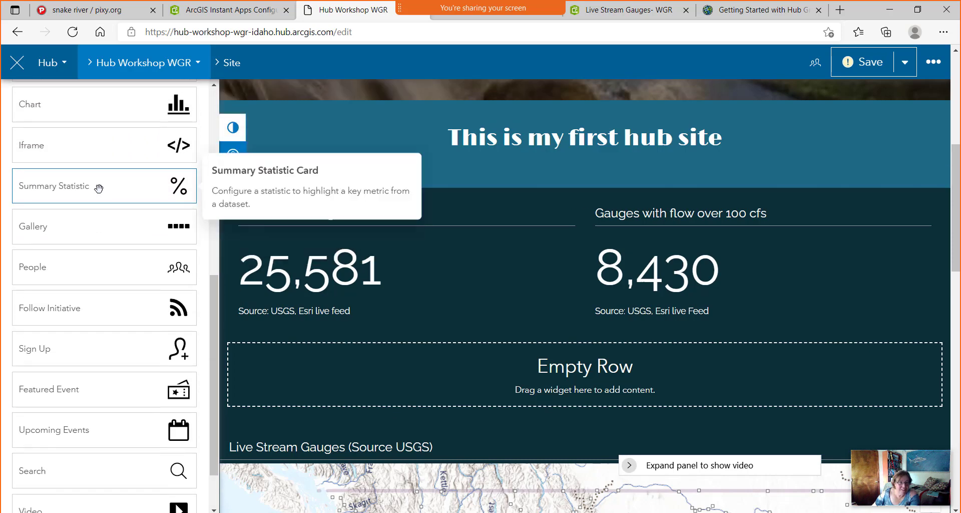
scroll(99, 189, up, 1)
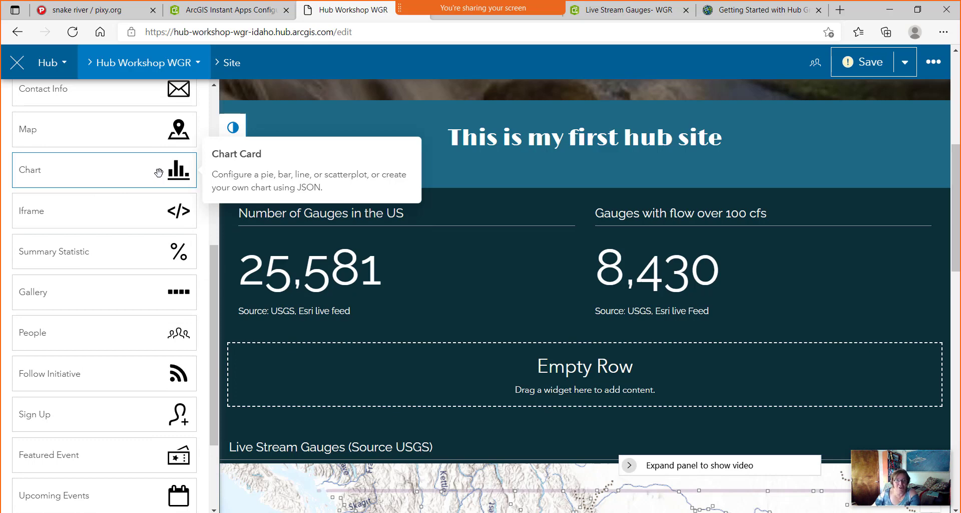
Place a chart card in the empty row and keep the line chart type.
drag(170, 175, 555, 356)
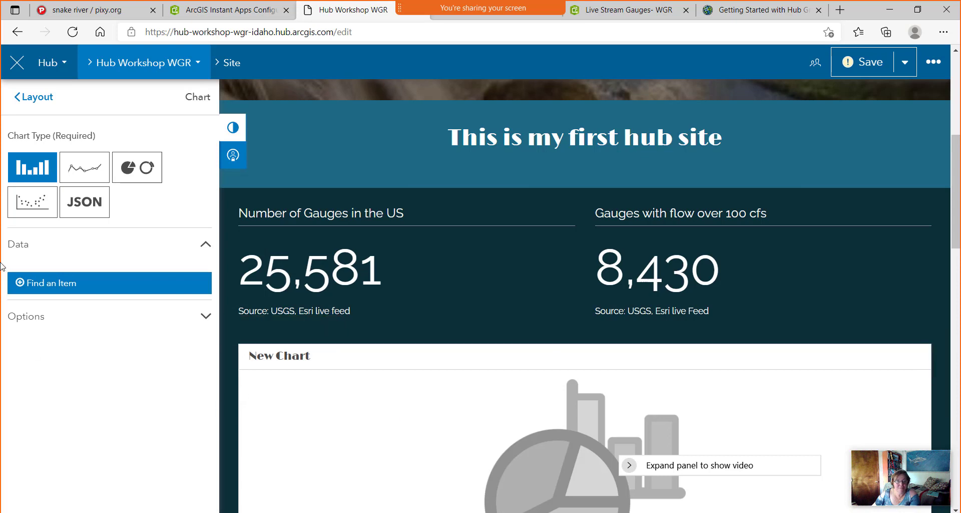
click(84, 174)
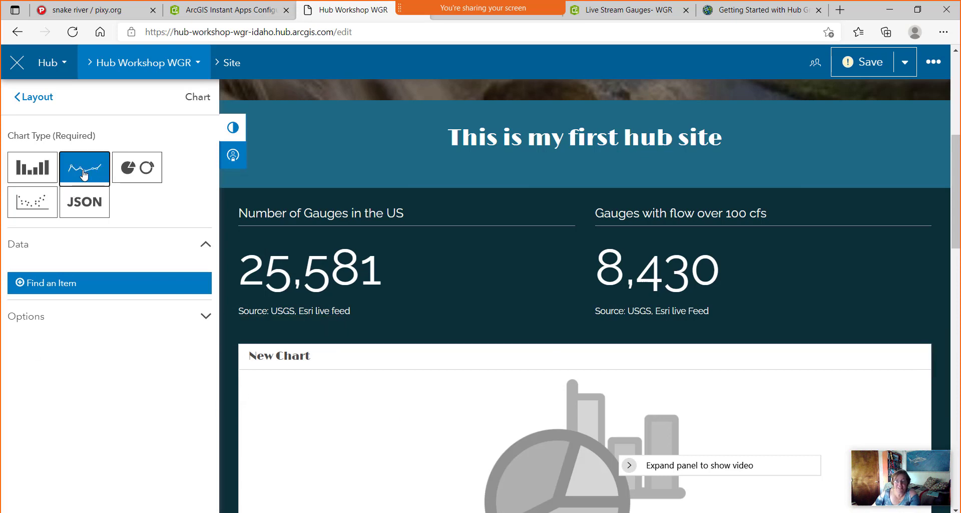
click(24, 168)
click(140, 173)
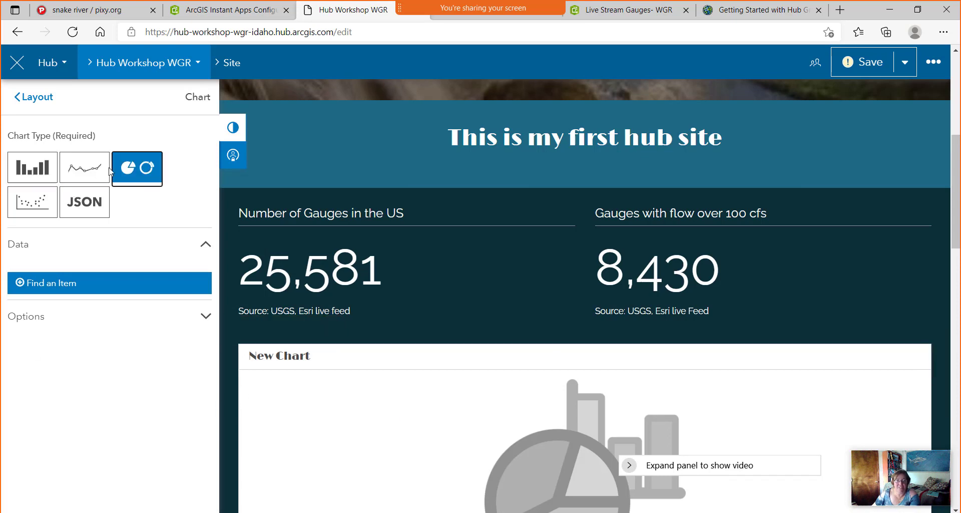
click(85, 172)
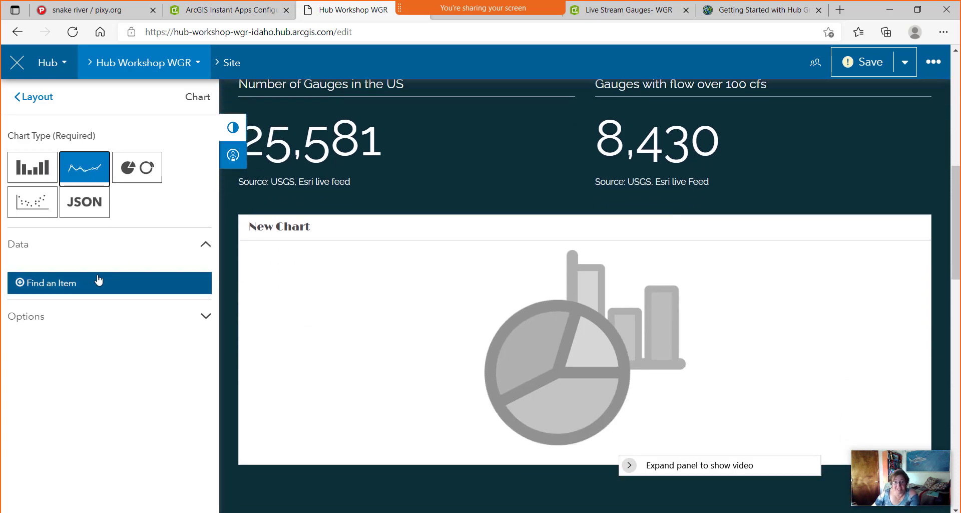
Use the public Live Stream Gauges (ESRI Service) layer as the chart's data.
click(70, 287)
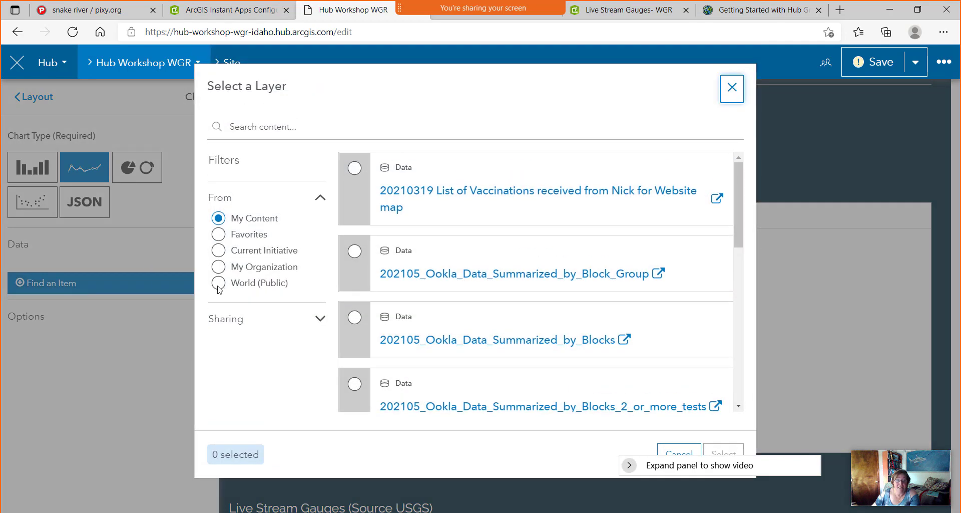
click(218, 284)
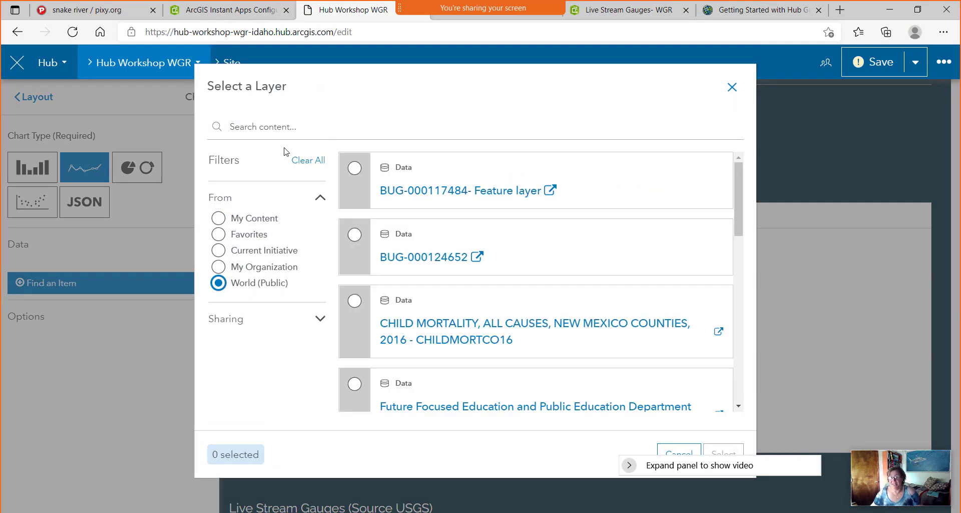
click(294, 127)
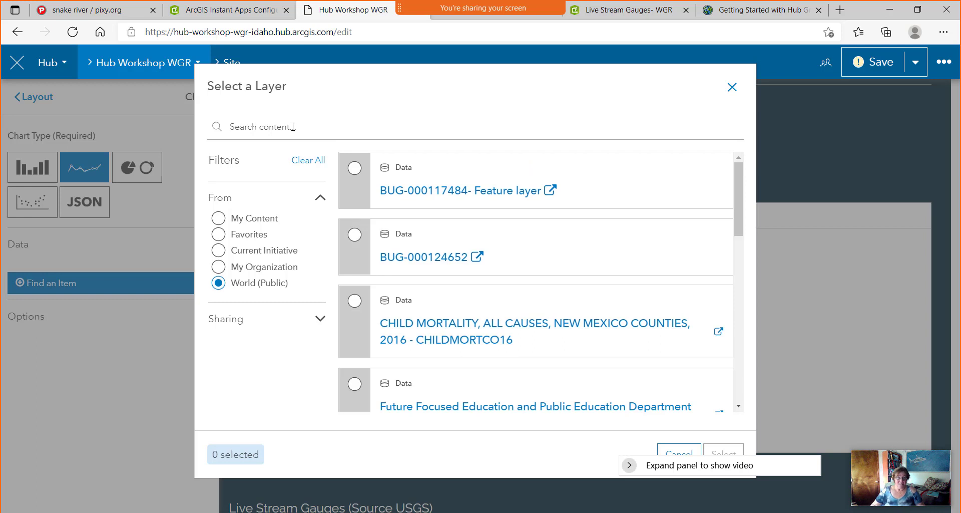
text(li)
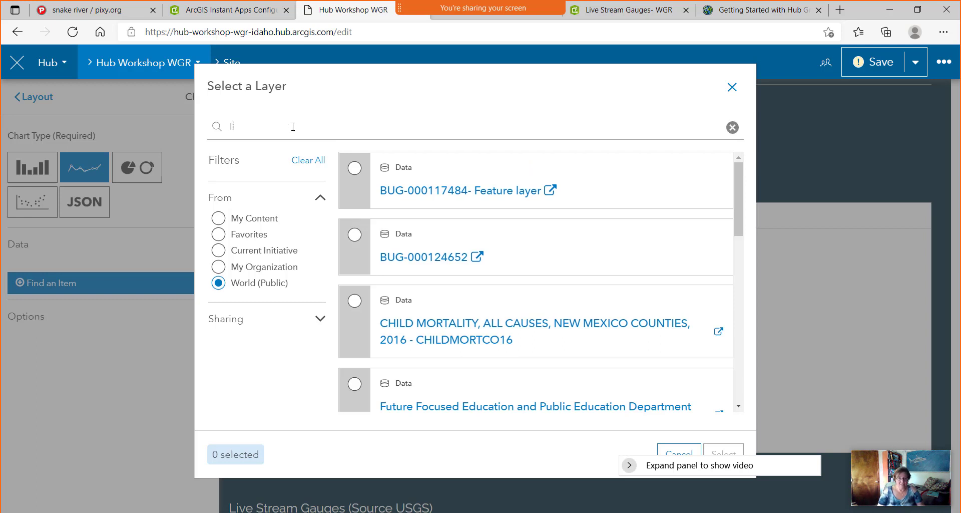
text(ve stream gauge esri)
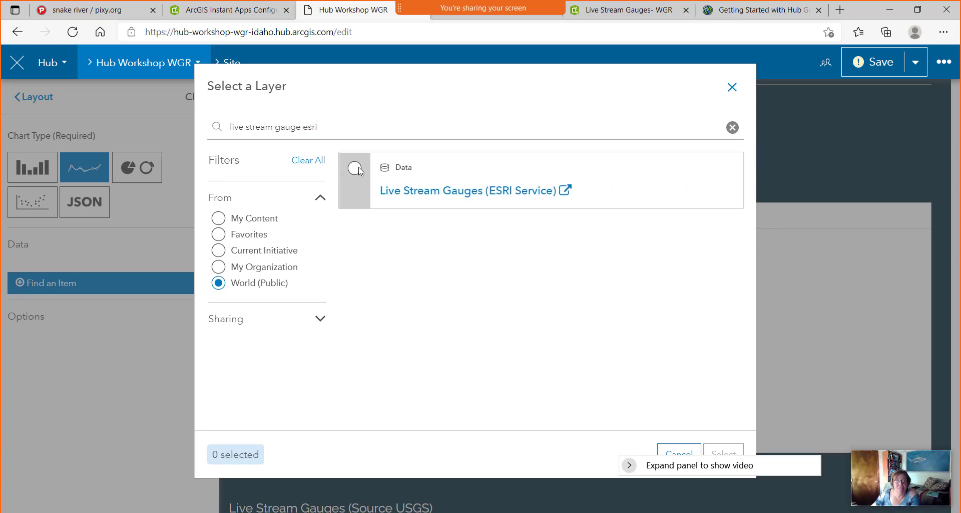
click(355, 169)
click(725, 451)
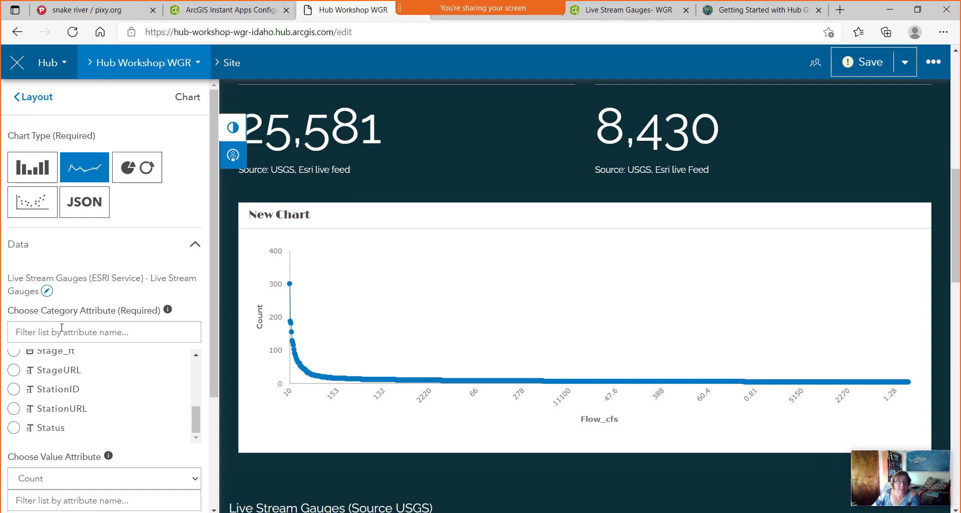
Preview the gauge chart as bar, line and scatter charts, then view its JSON.
scroll(40, 322, up, 4)
scroll(64, 323, down, 3)
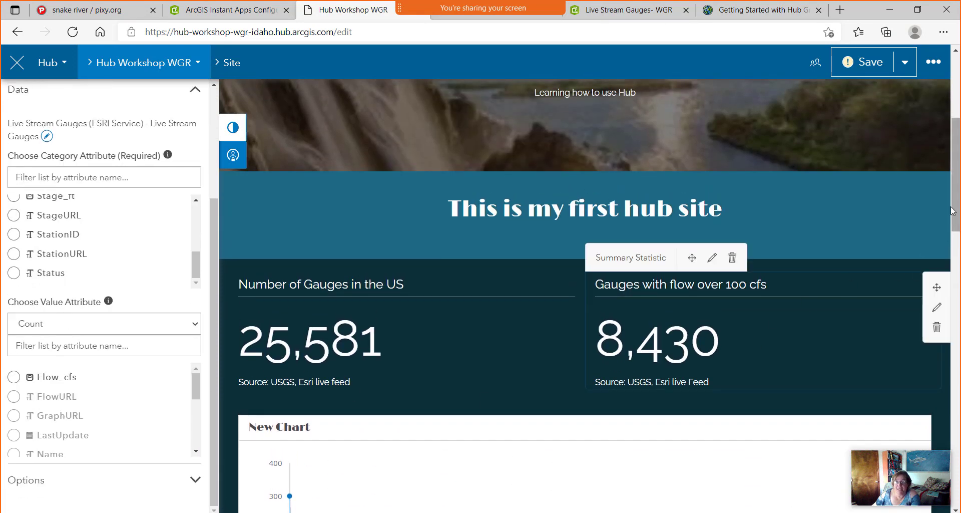
scroll(958, 214, down, 4)
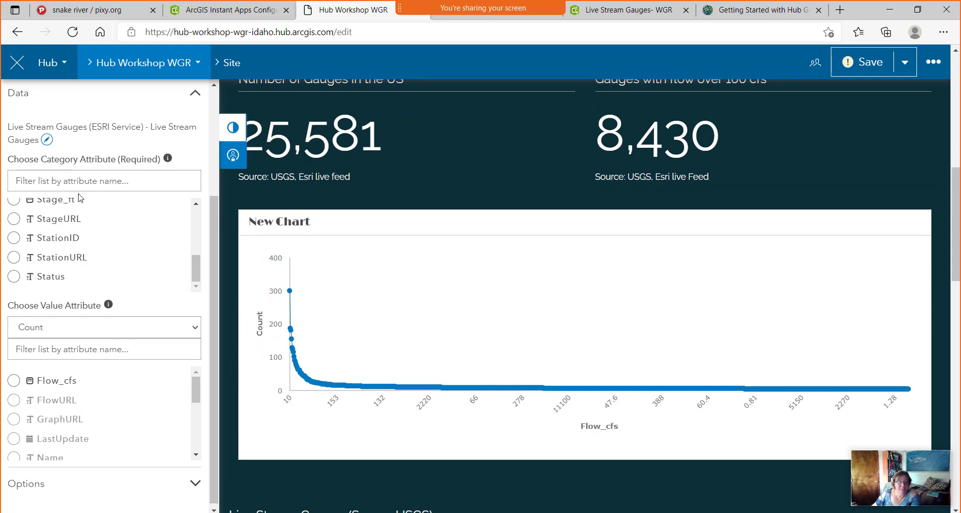
scroll(64, 215, up, 5)
click(43, 165)
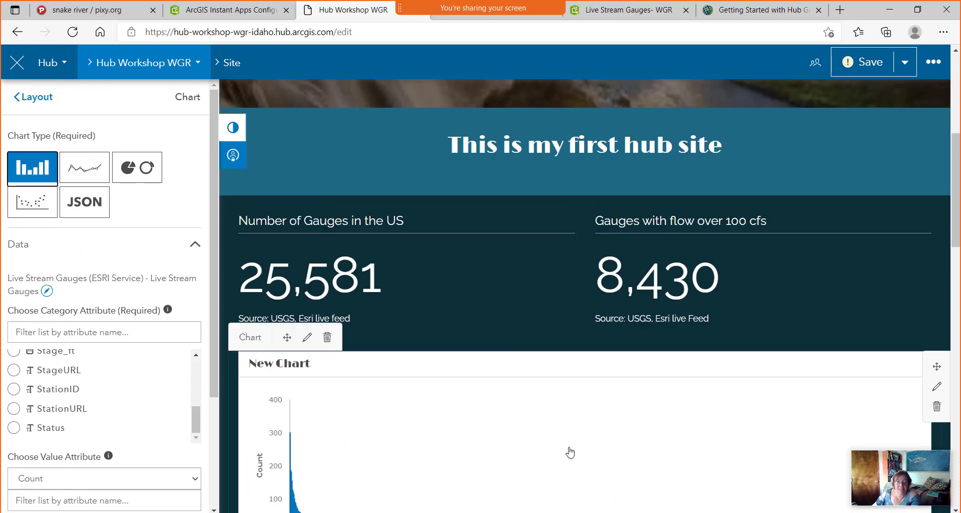
scroll(568, 440, down, 3)
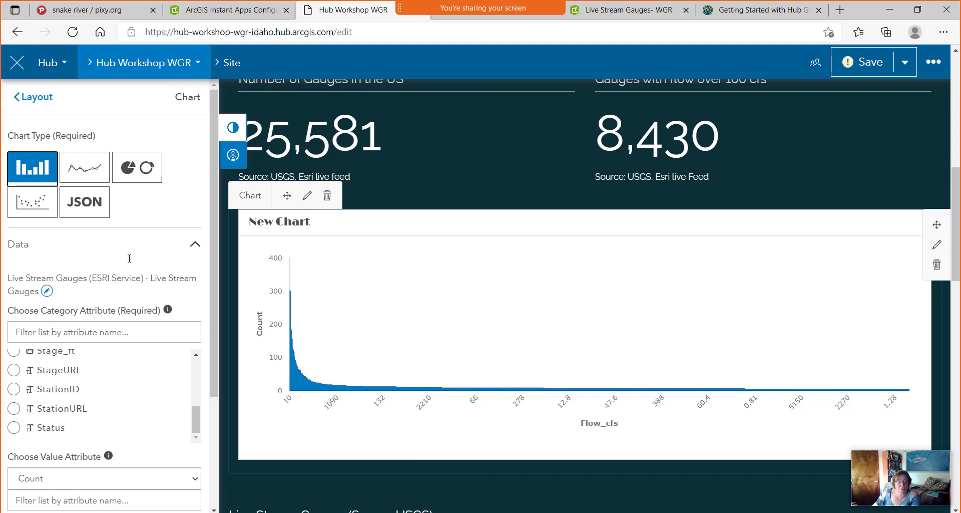
click(83, 166)
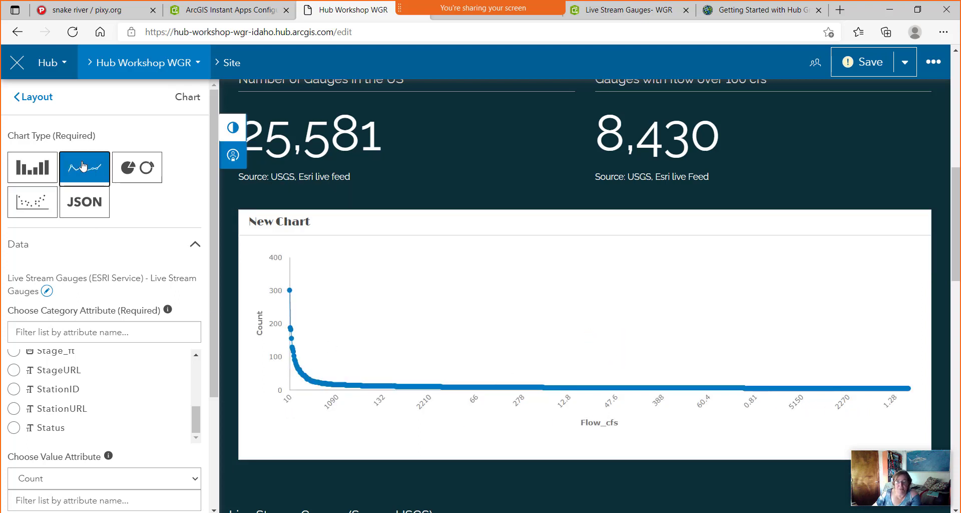
click(39, 208)
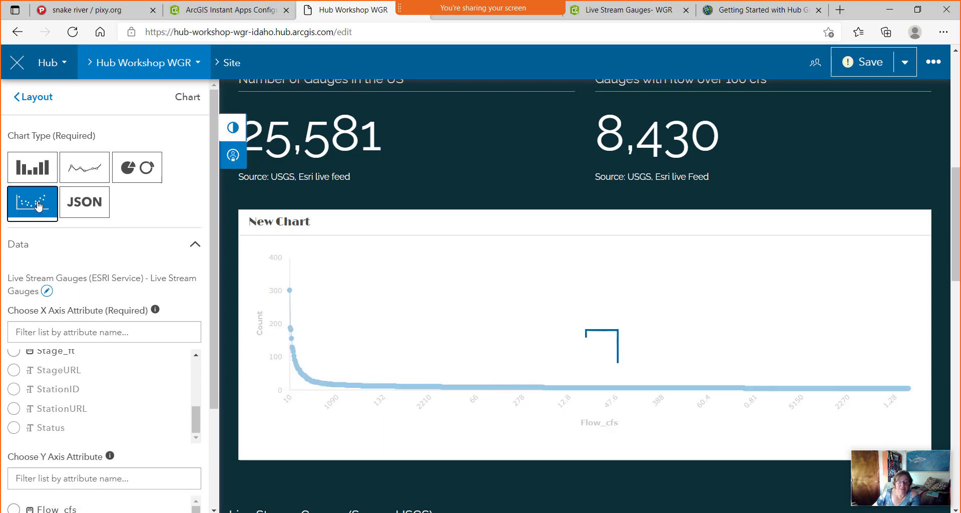
mouse_move(301, 435)
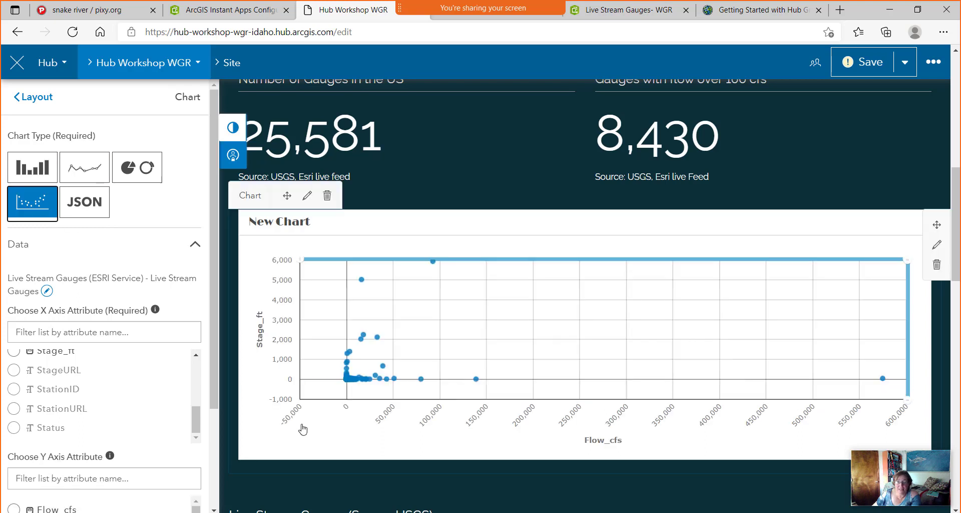
click(84, 202)
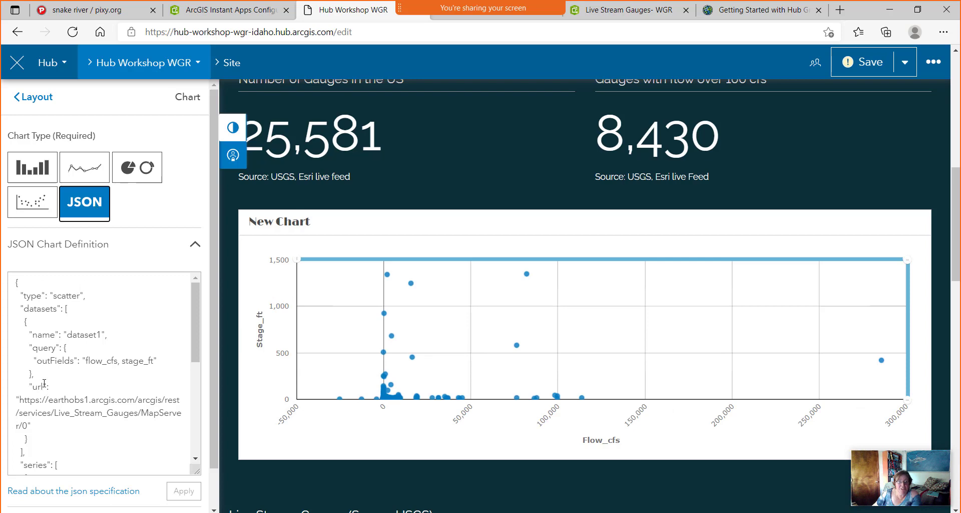
Switch the chart to Pie/Donut, showing a single 'Other: 100.00%' slice.
scroll(41, 341, down, 3)
scroll(67, 385, up, 4)
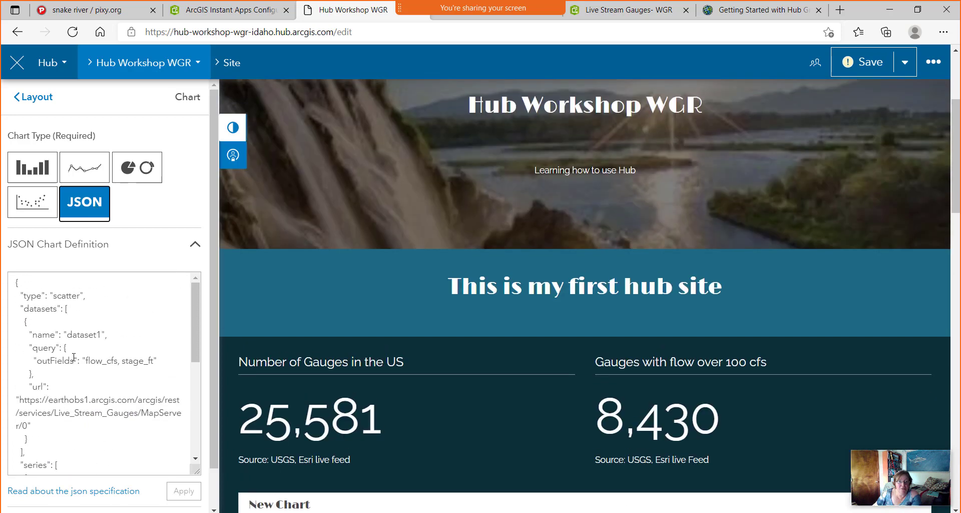
scroll(78, 360, down, 3)
scroll(493, 416, down, 3)
scroll(493, 416, down, 2)
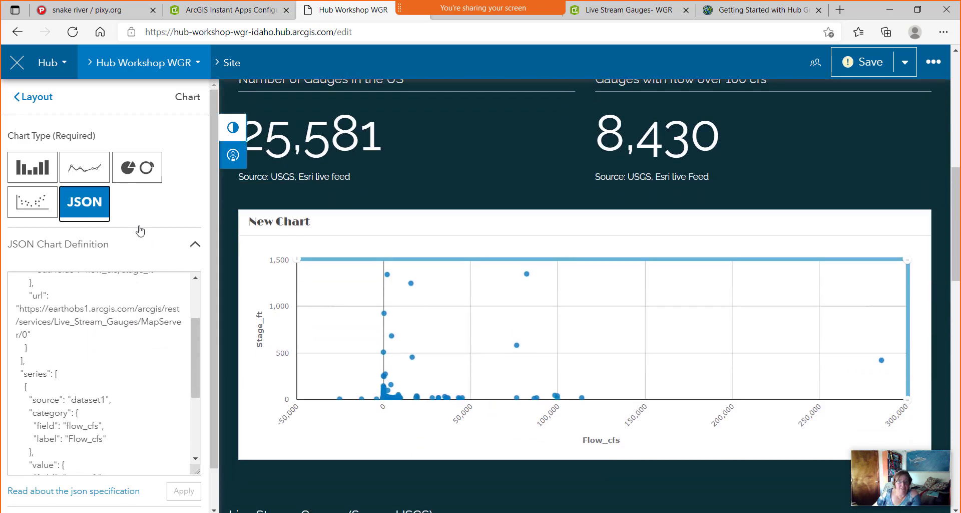
click(131, 173)
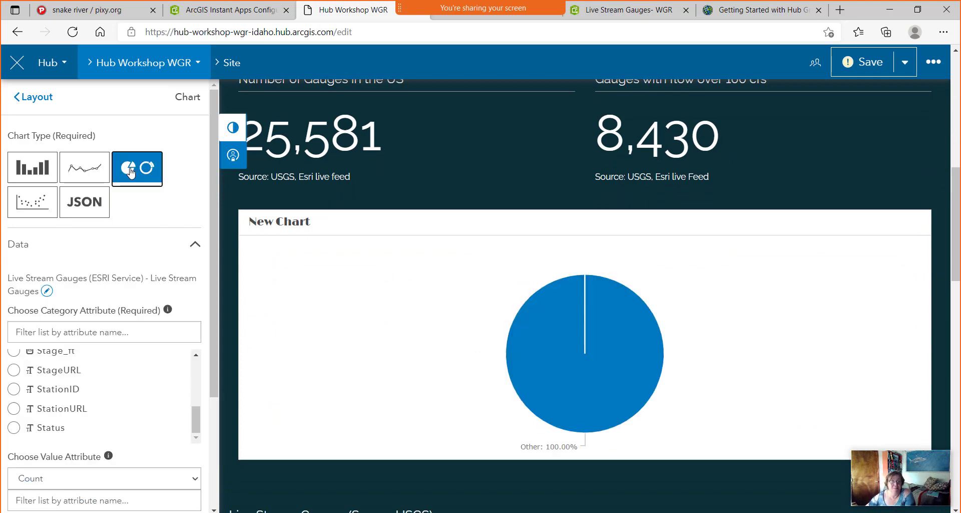
scroll(29, 405, up, 1)
scroll(29, 404, up, 2)
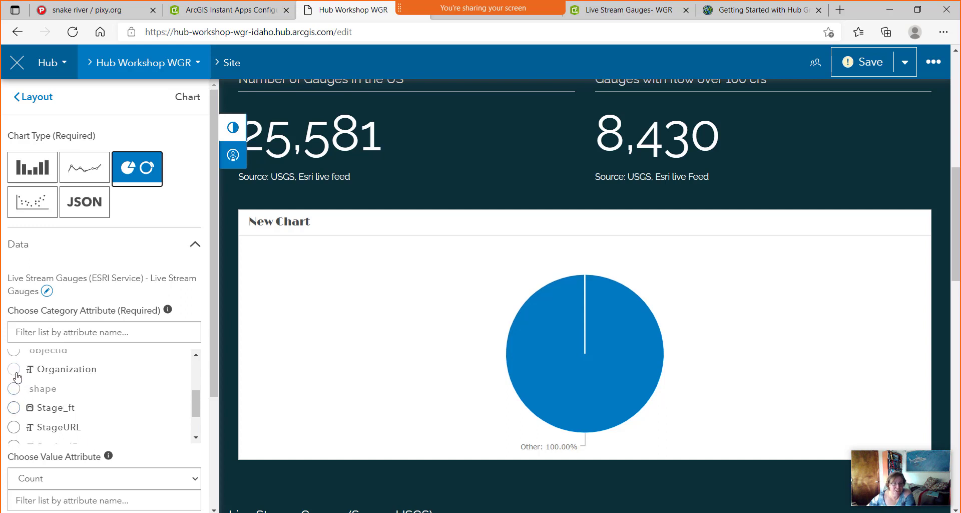
Set the category attribute to Organization, splitting slices into USGS 42.96%, NOAA 30.20% and others.
click(13, 369)
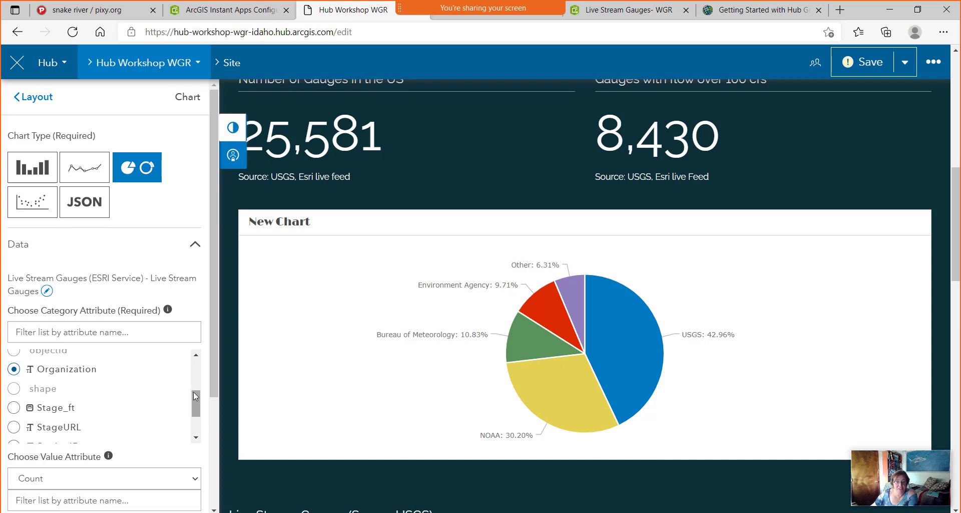
drag(215, 385, 217, 504)
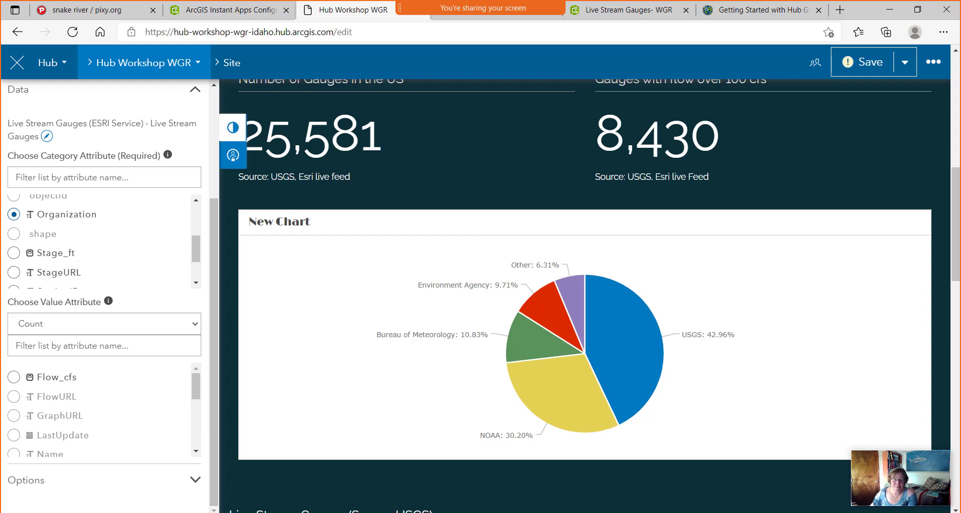
Change the Chart Title option to 'Contributing Agency' and save the site as an unpublished draft.
click(196, 479)
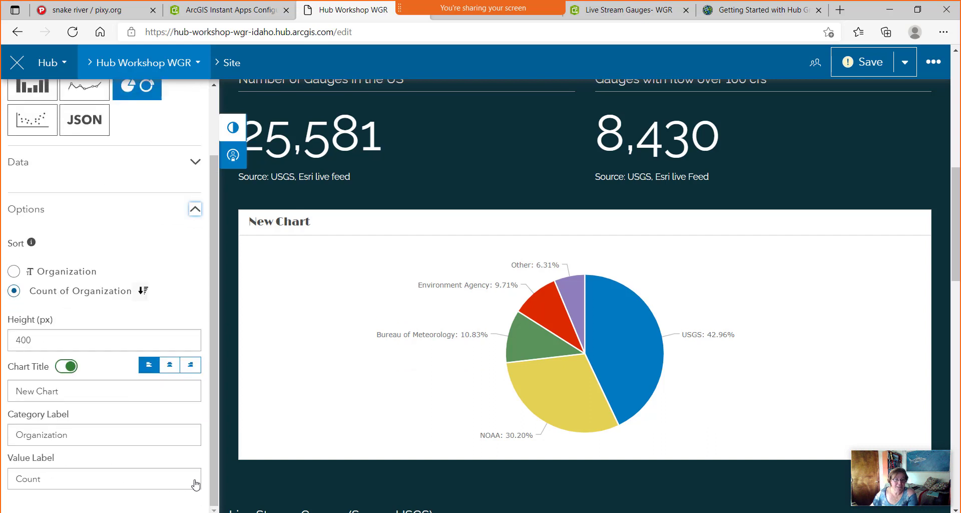
scroll(102, 306, down, 1)
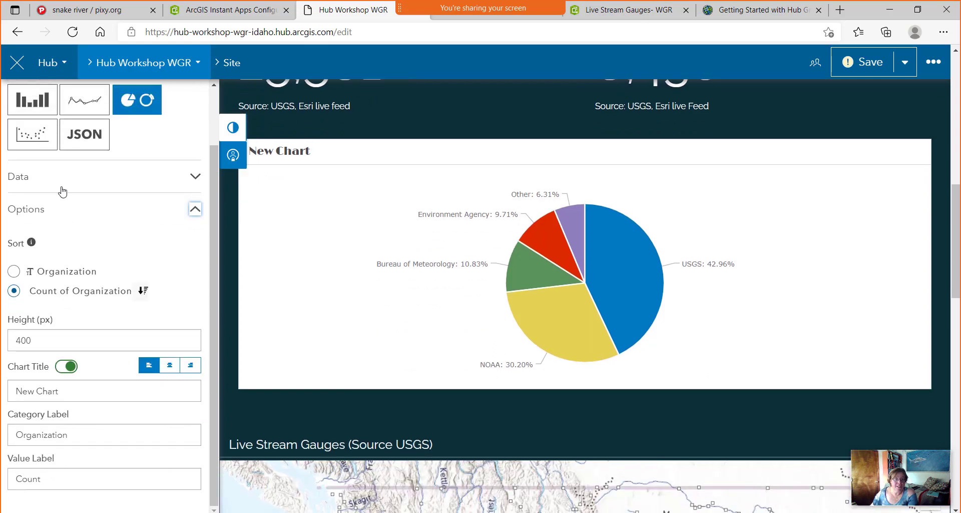
drag(79, 390, 6, 392)
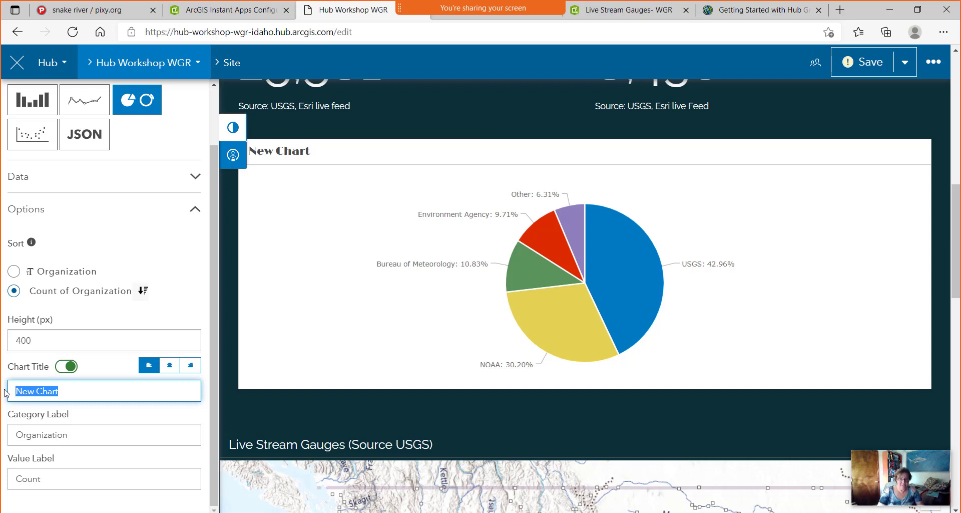
text(Contributing Agency)
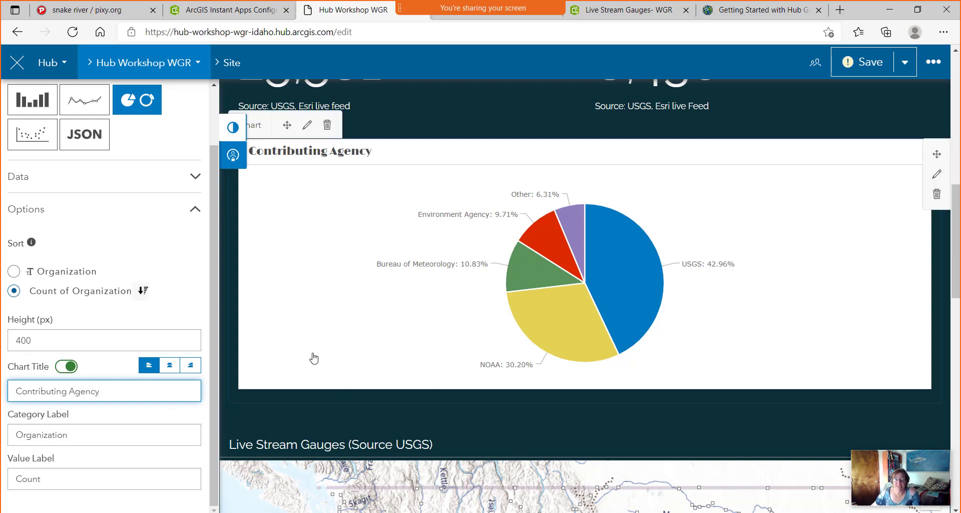
scroll(312, 355, down, 1)
drag(217, 428, 221, 457)
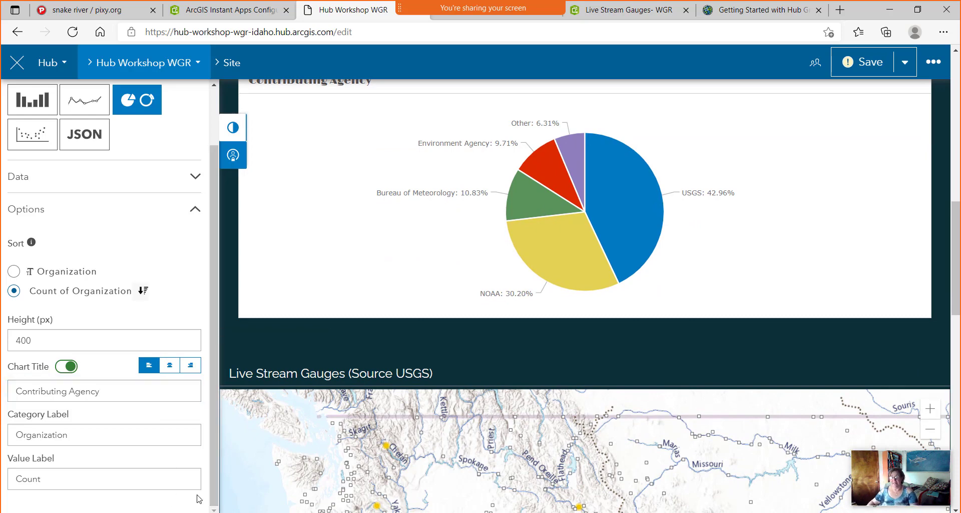
click(869, 69)
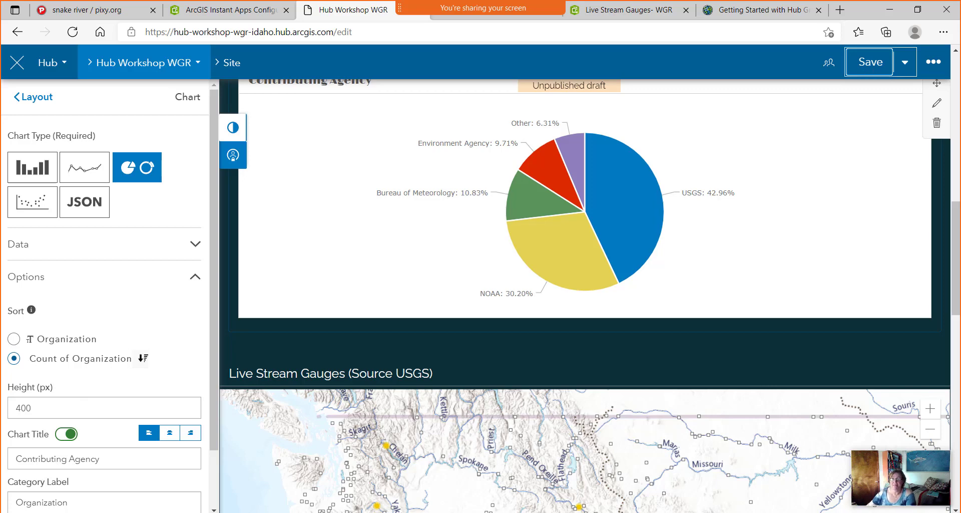
Drag a Survey card into the row beside the Contributing Agency pie chart.
scroll(721, 183, up, 3)
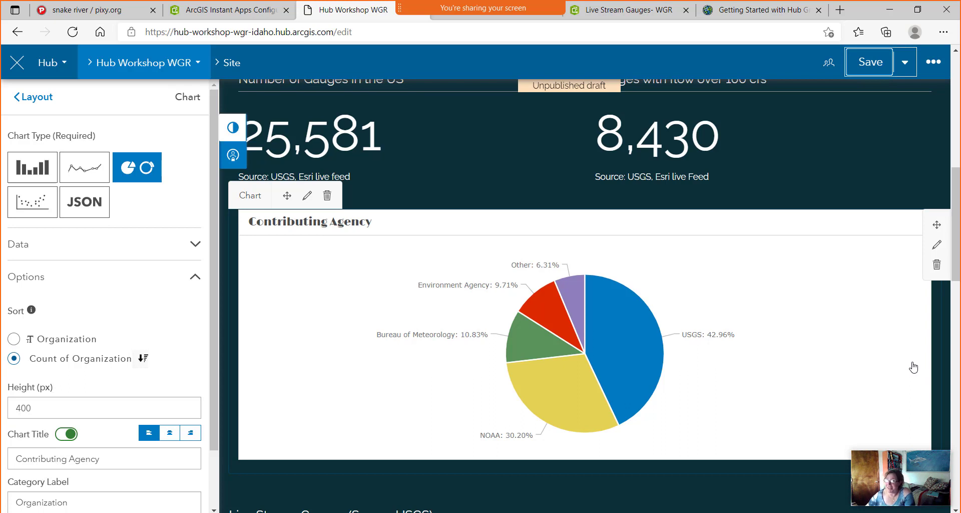
click(34, 98)
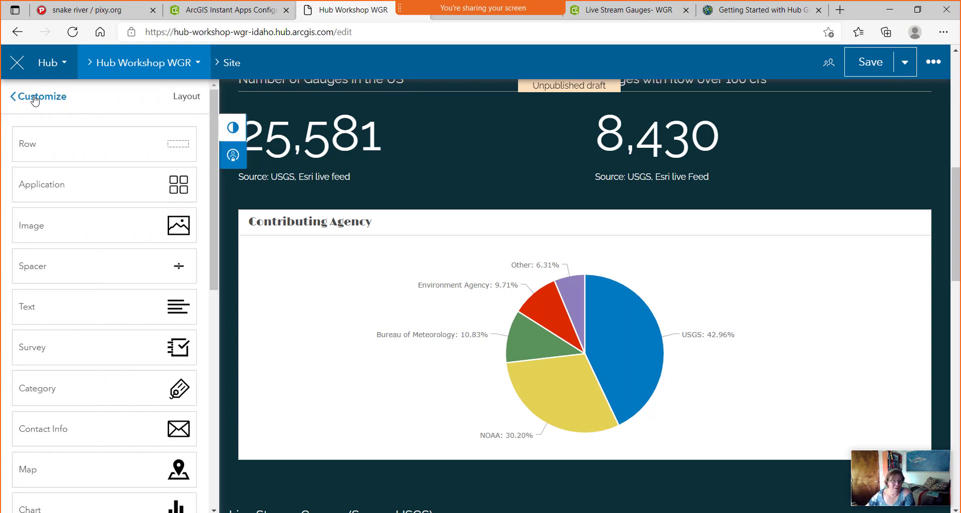
drag(37, 344, 896, 345)
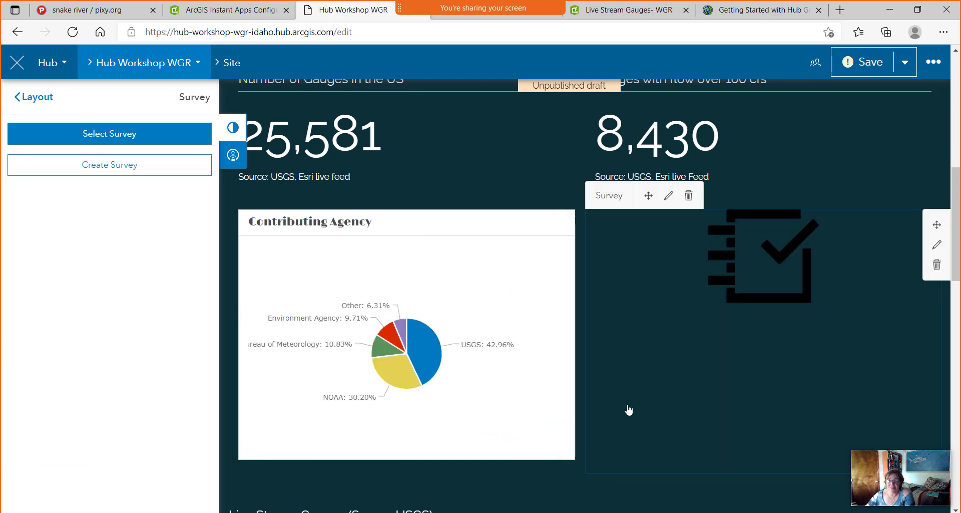
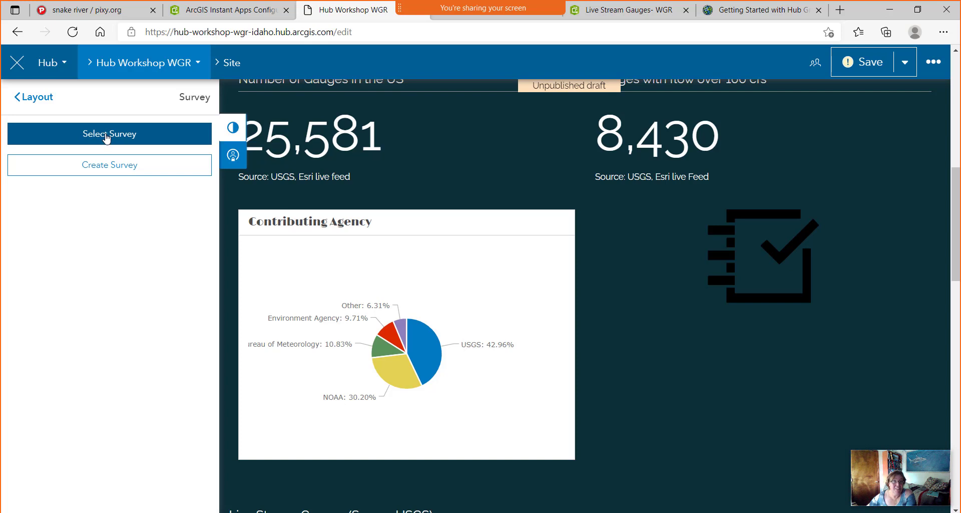
Create a new survey from the Survey card, opening a setup form pre-tagged Hub Workshop WGR and Hub Survey.
click(103, 173)
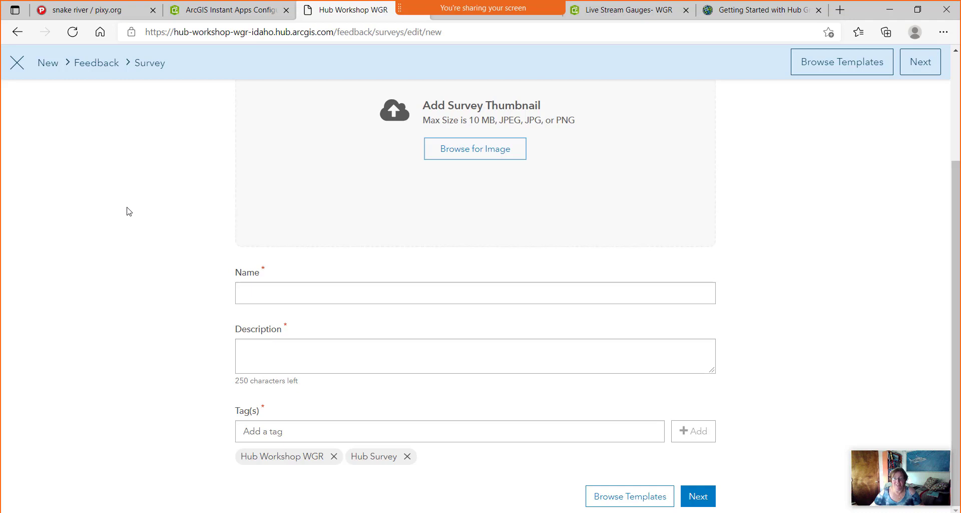
Upload dummy.jpg from Downloads as the survey thumbnail, zoomed and cropped to the yellow face profile and bulb base.
scroll(127, 210, up, 2)
scroll(131, 211, down, 1)
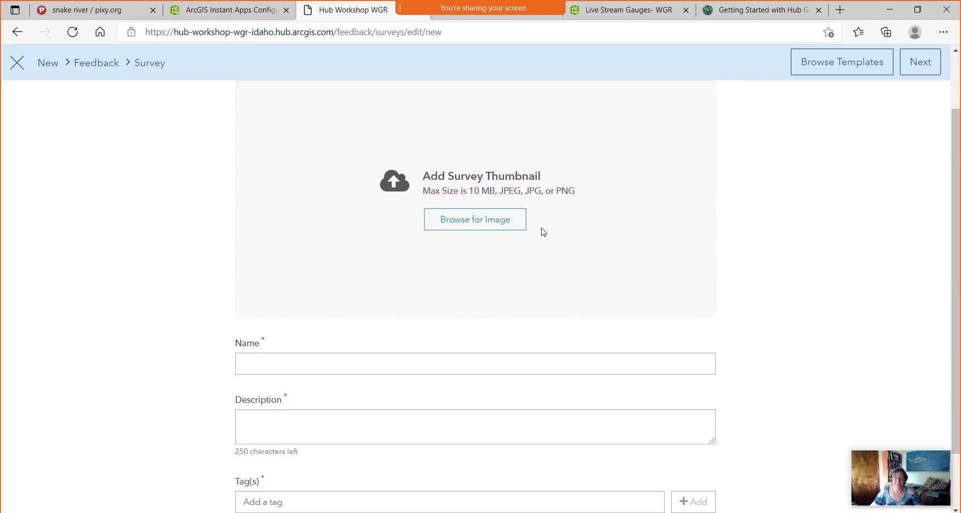
click(474, 223)
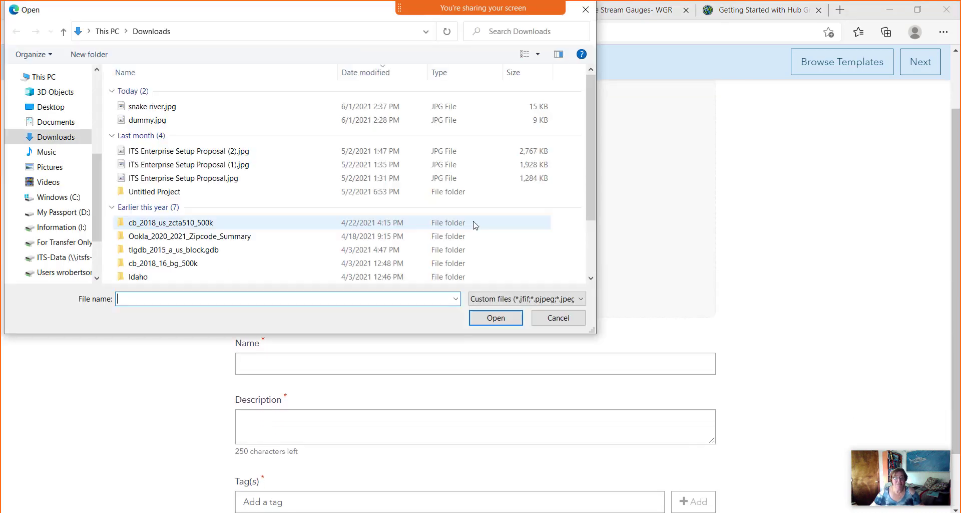
click(141, 125)
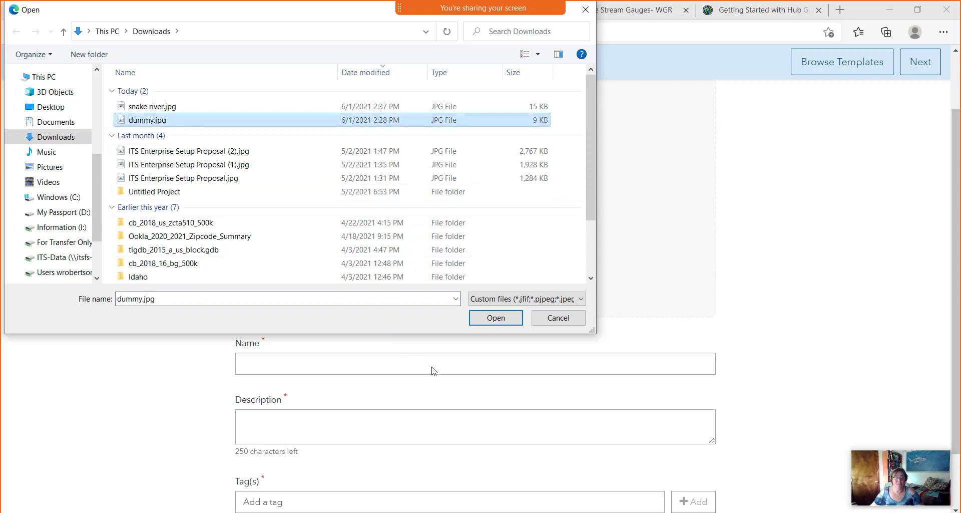
click(503, 321)
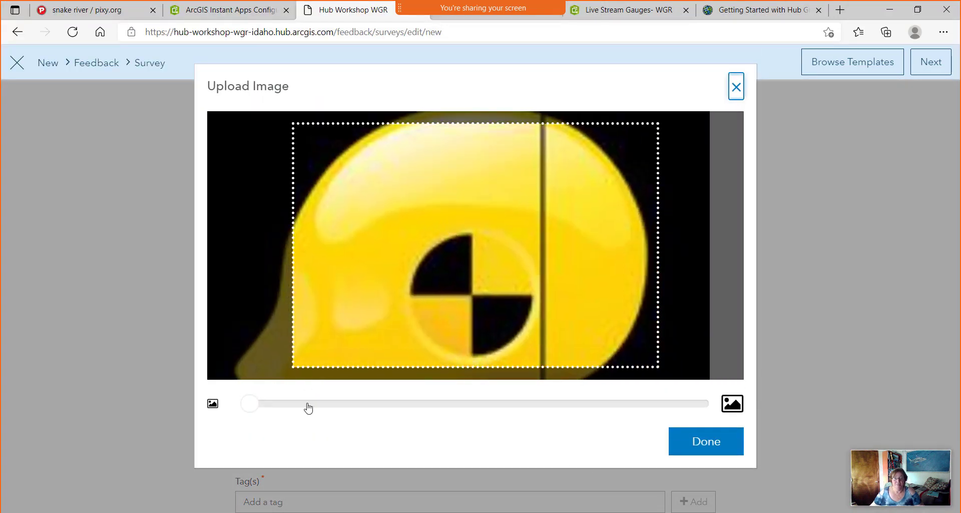
drag(249, 404, 232, 414)
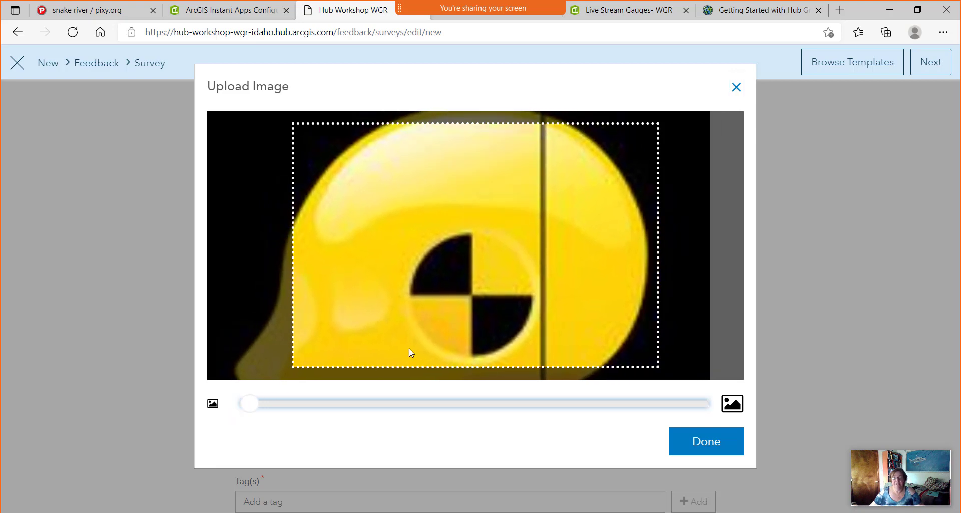
drag(487, 282, 564, 142)
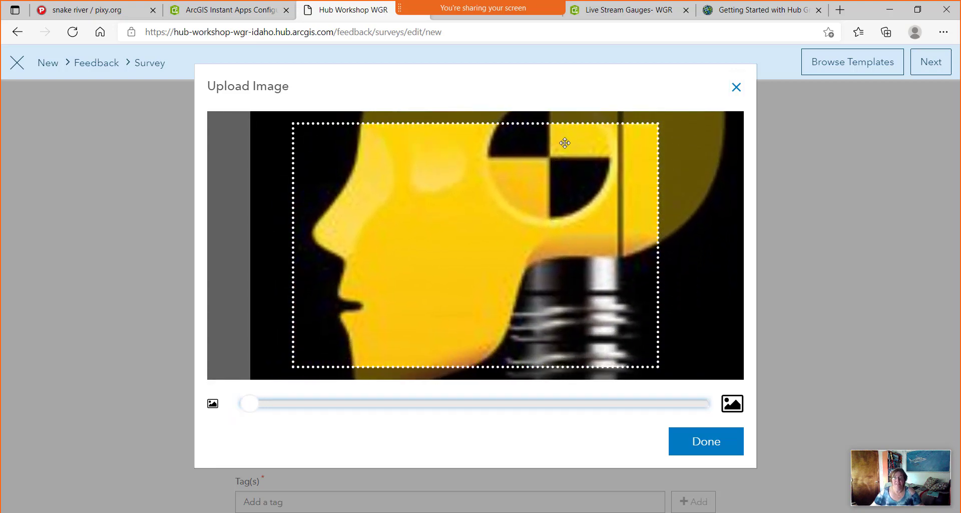
click(705, 443)
click(249, 441)
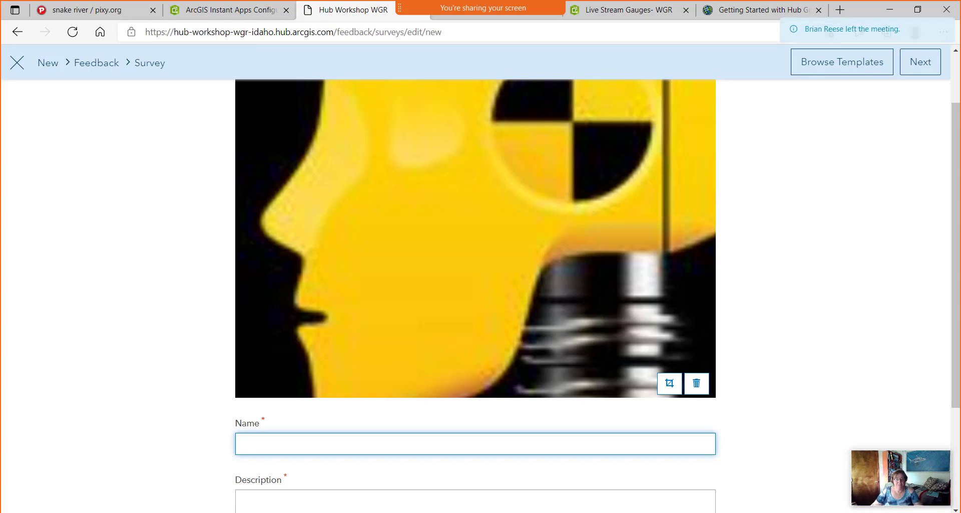
Name the survey 'Hub Workshop Survey' with the description 'Tell me more'.
text(Hu)
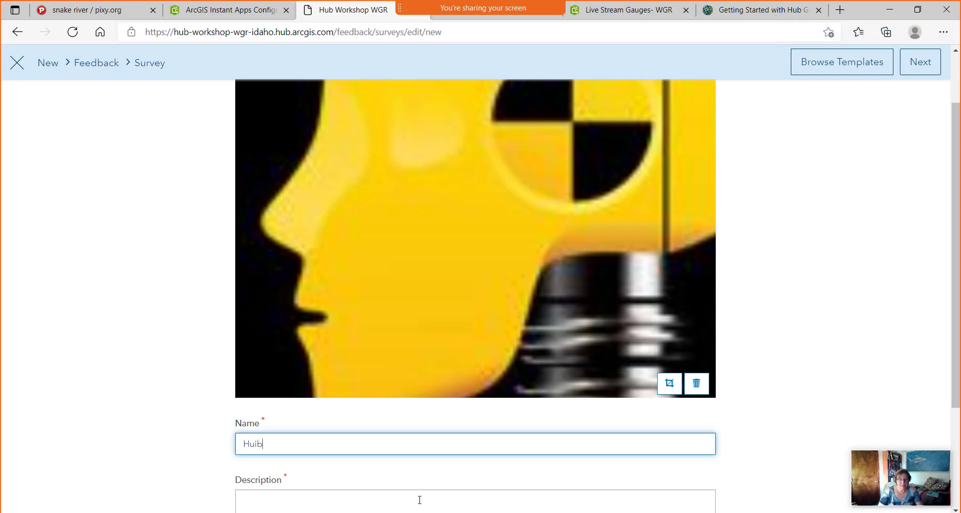
text(b Workshop Survey)
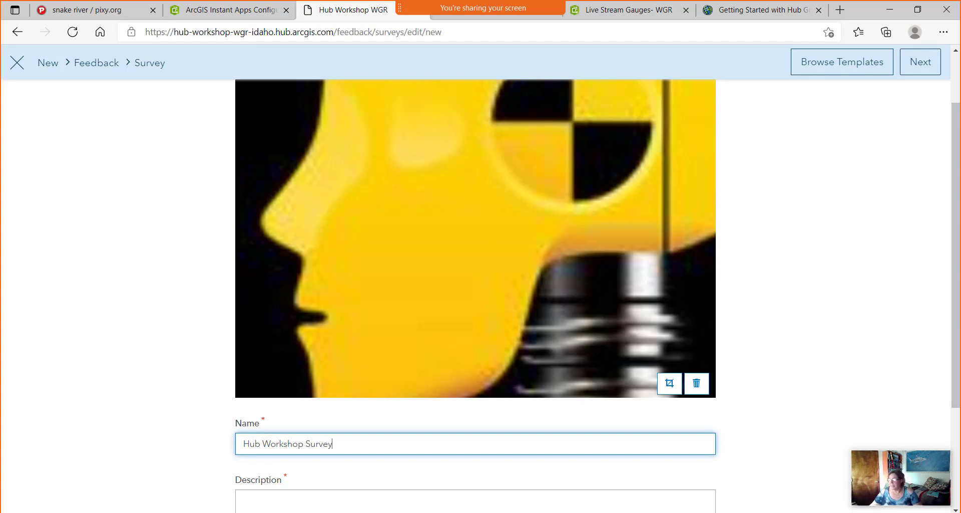
scroll(320, 501, down, 3)
click(326, 353)
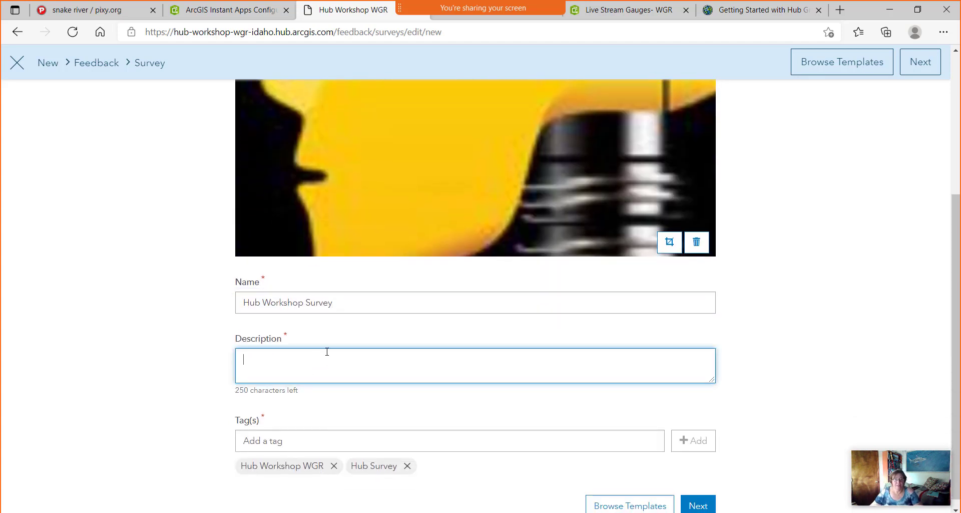
text(Tell me more)
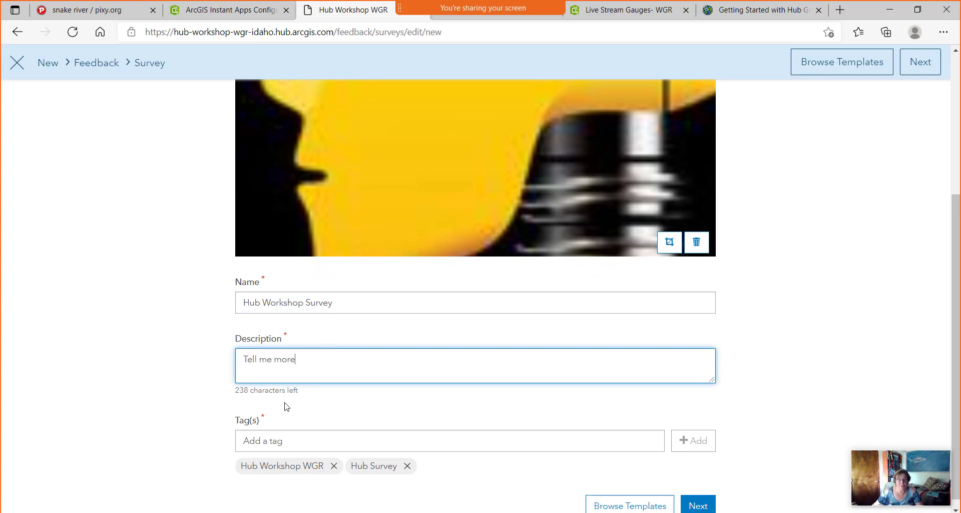
Add the tag 'Temp' and create the survey to open its design editor.
click(279, 440)
text(Temp)
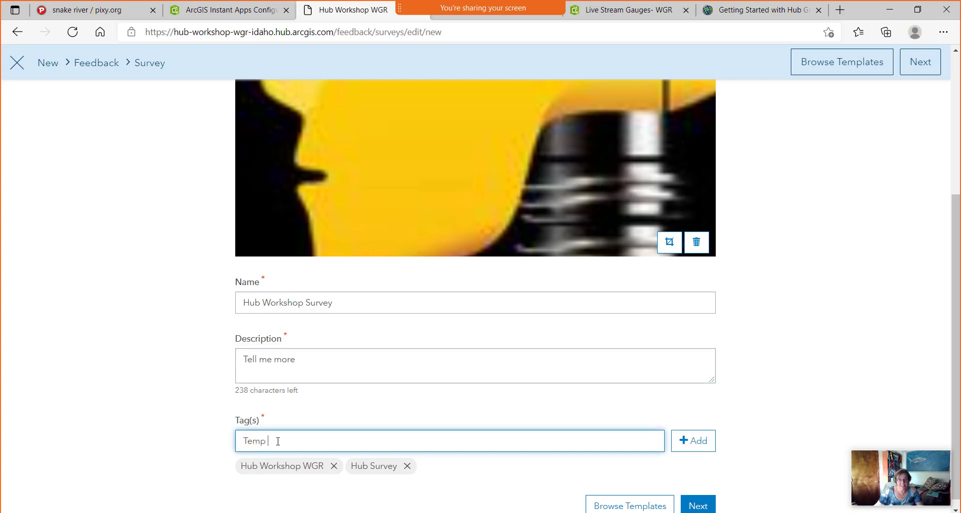
key(Tab)
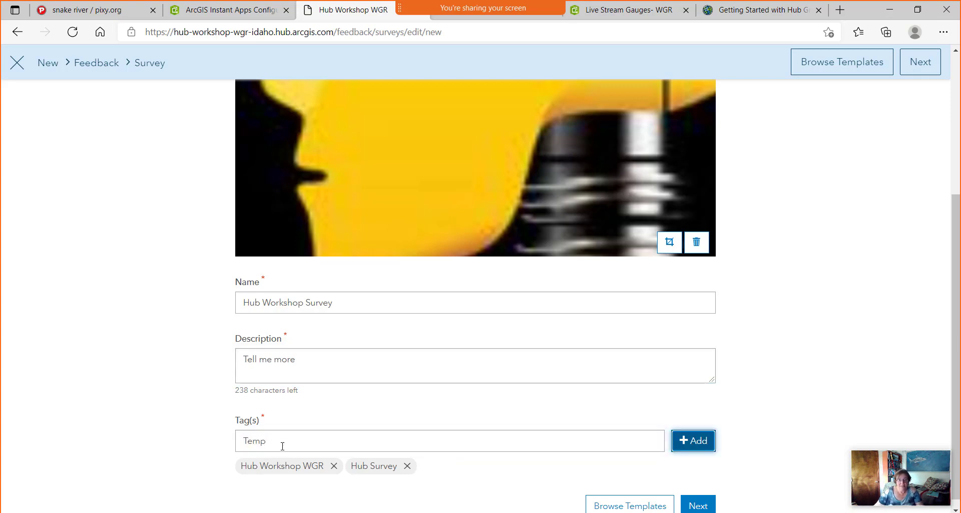
click(707, 440)
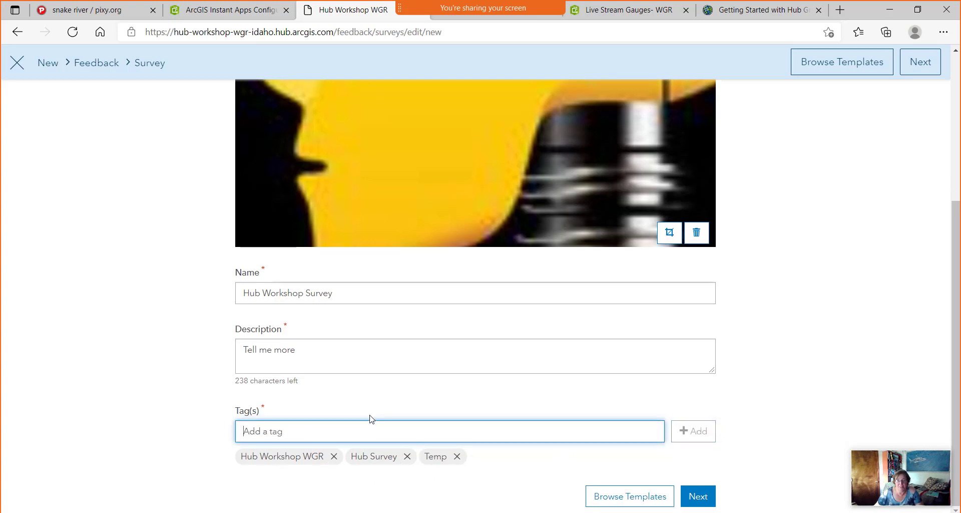
scroll(371, 418, up, 4)
scroll(370, 414, down, 5)
click(699, 505)
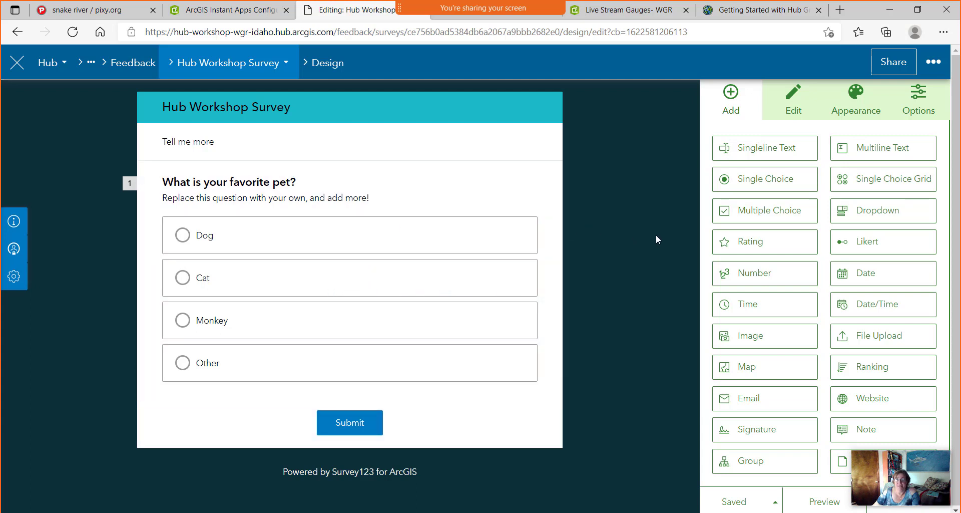
Relabel the favorite-pet question 'What organization do you work for?' and clear its hint text.
click(352, 206)
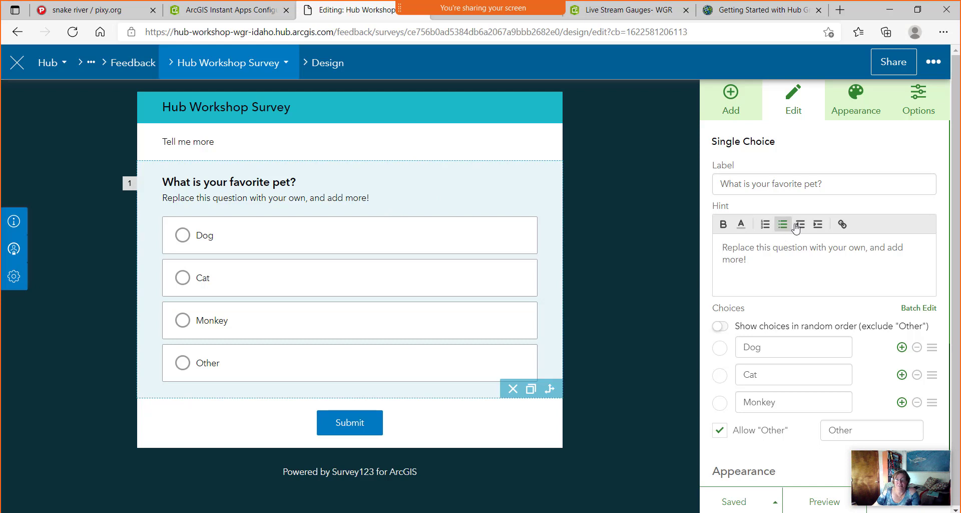
triple_click(833, 185)
drag(810, 184, 687, 186)
text(What)
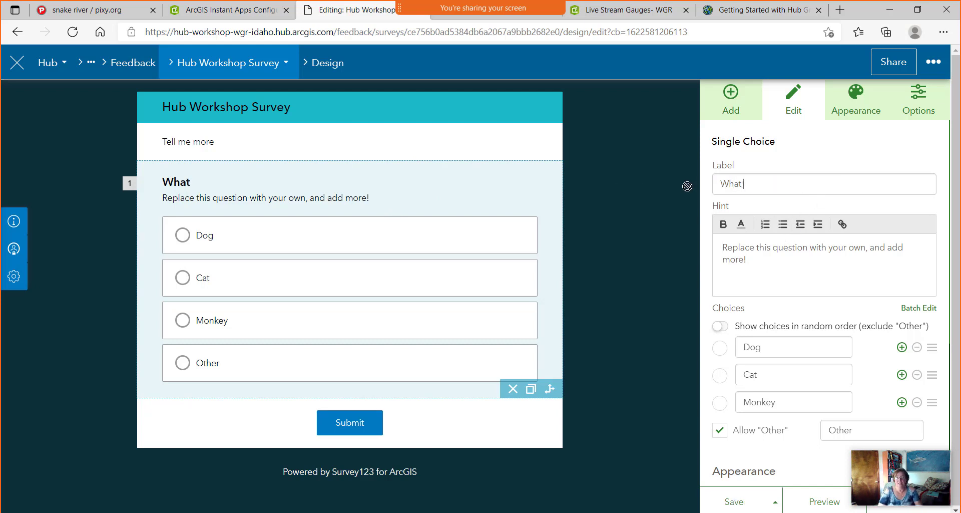
text( organizagtio)
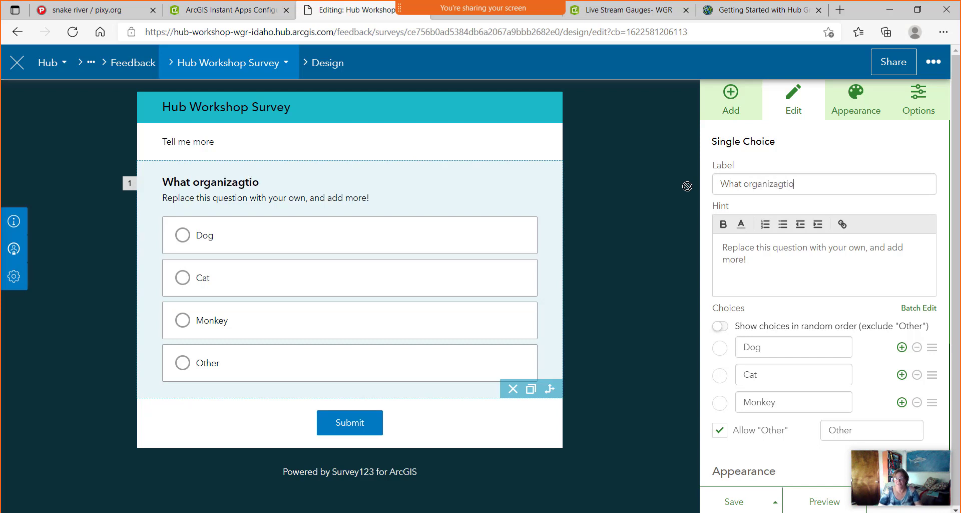
key(BackSpace)
key(BackSpace)
key(BackSpace)
key(BackSpace)
text(tion do you work for?)
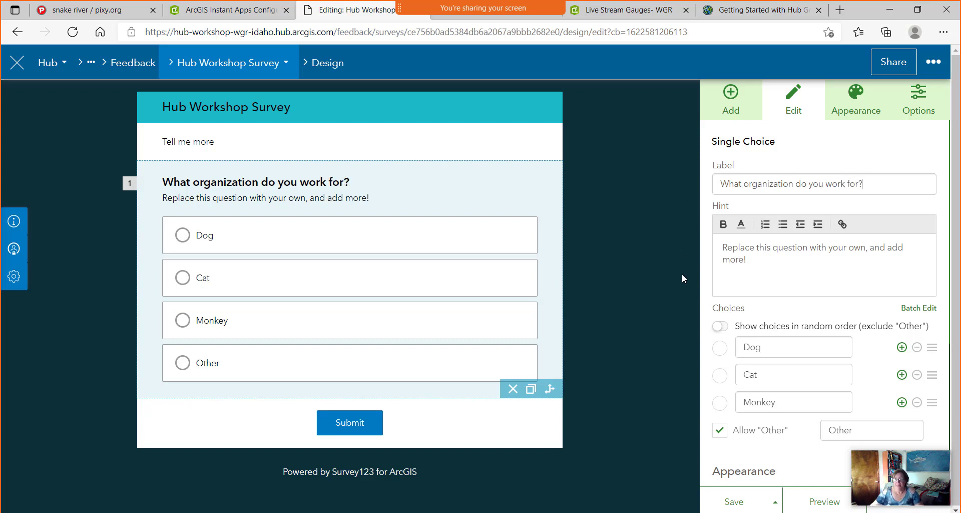
drag(774, 265, 709, 239)
key(BackSpace)
drag(919, 252, 712, 240)
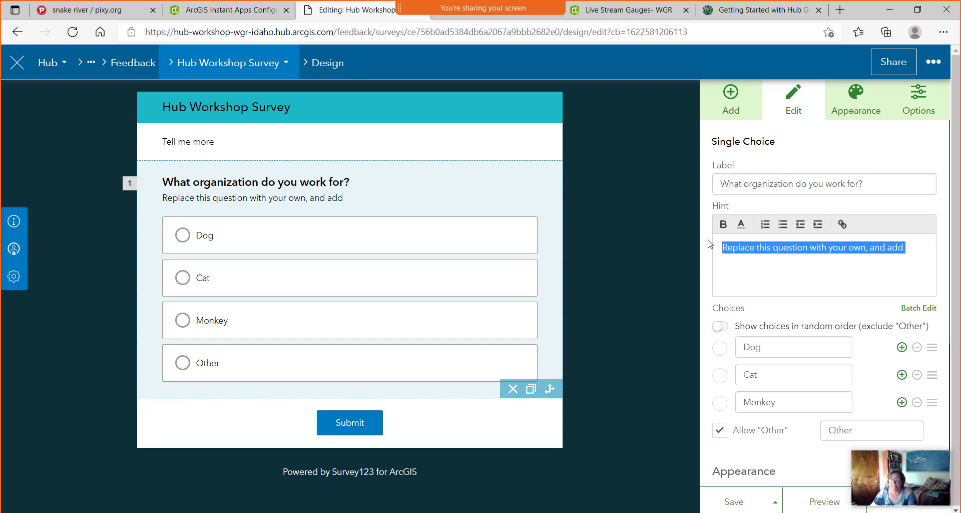
key(BackSpace)
Replace the question's answer choices with USGS, DEQ and IDWR.
scroll(796, 325, down, 3)
double_click(760, 236)
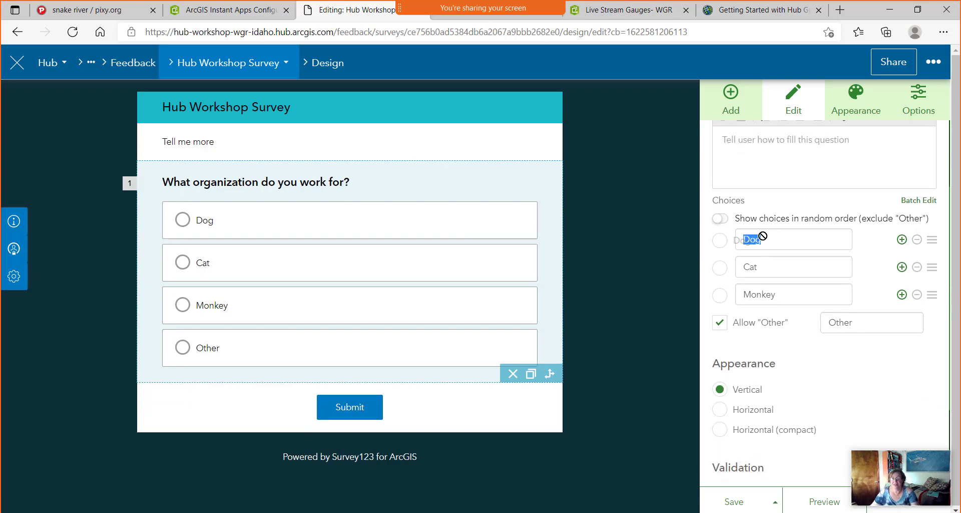
text(USGS)
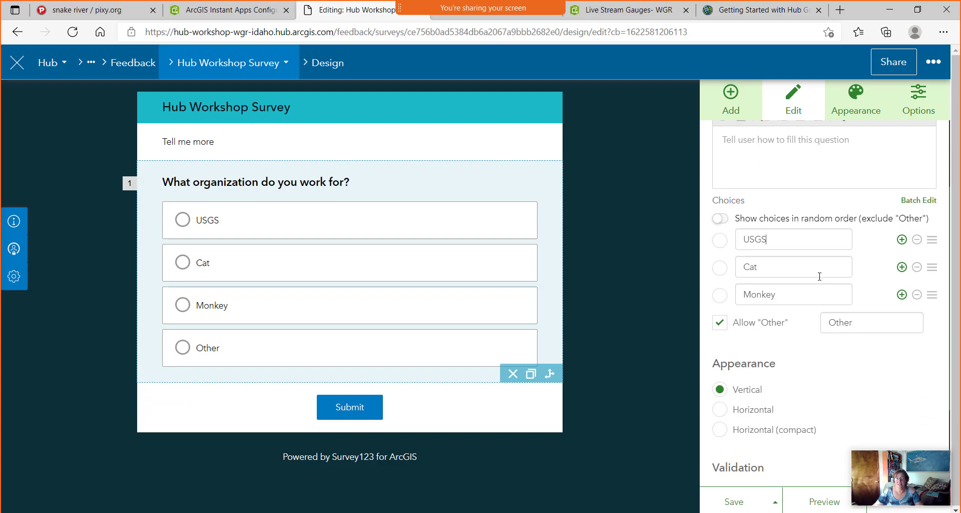
text(DE)
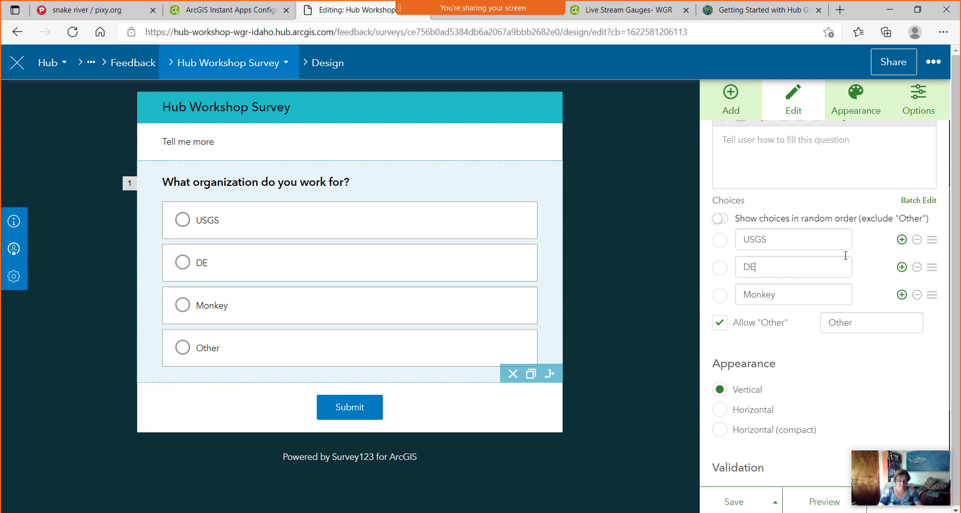
text(Q)
drag(813, 289, 736, 290)
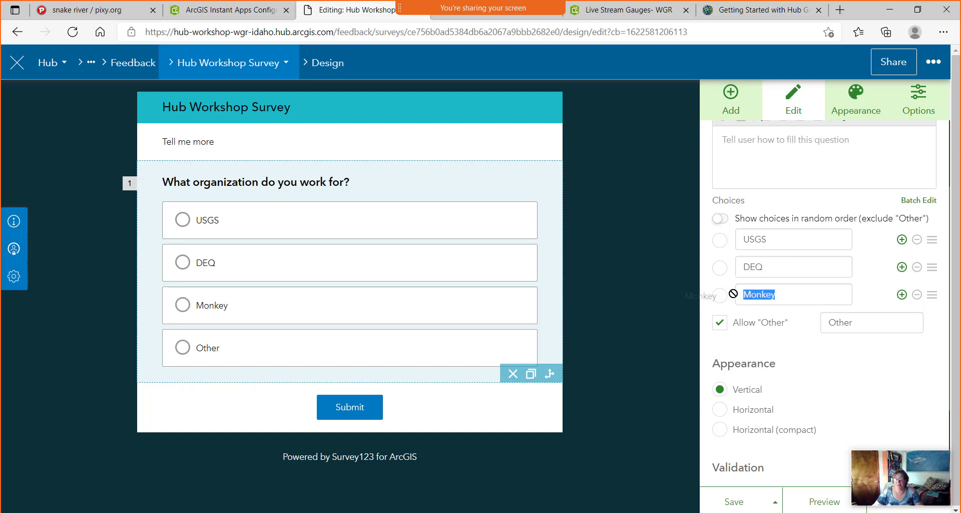
text(IDWR)
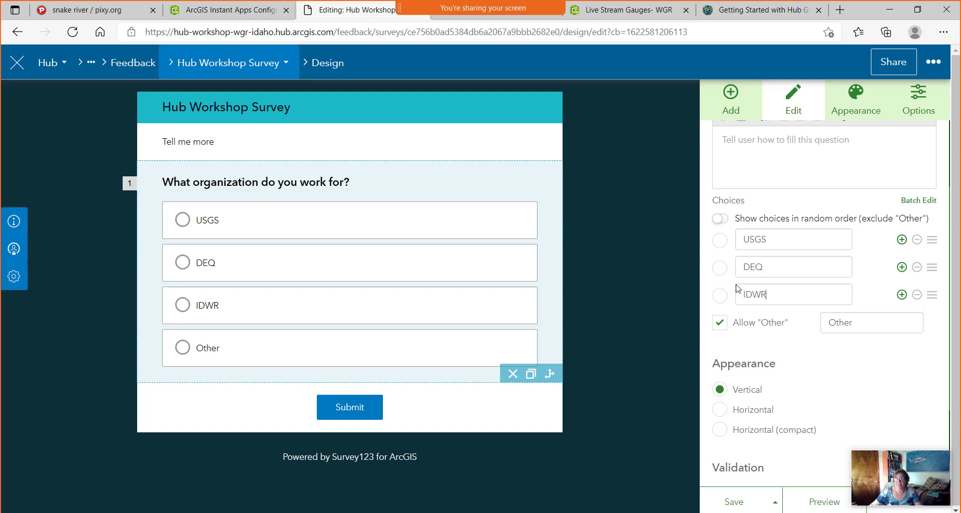
scroll(751, 326, down, 3)
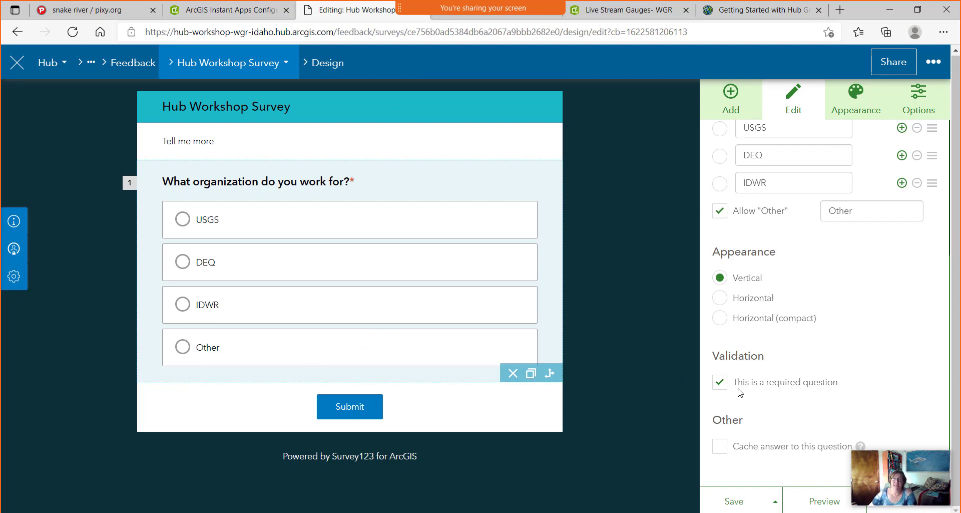
click(732, 102)
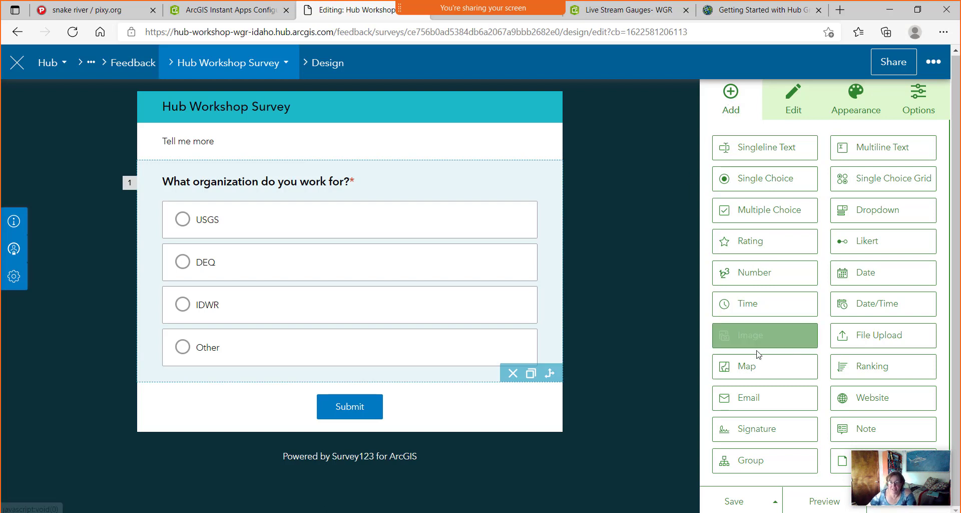
Add an Email question below the first, label it 'What is your email?', and save the survey.
drag(745, 408, 350, 384)
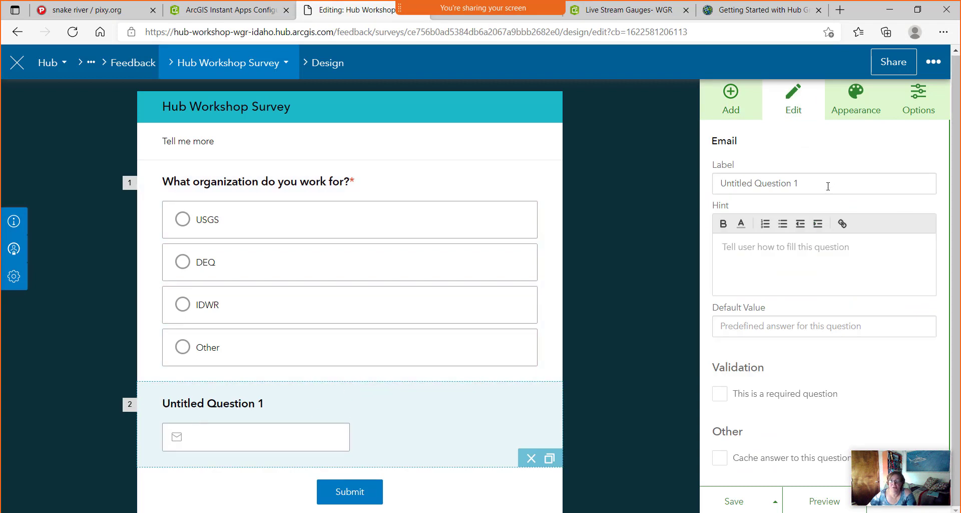
drag(831, 189, 712, 191)
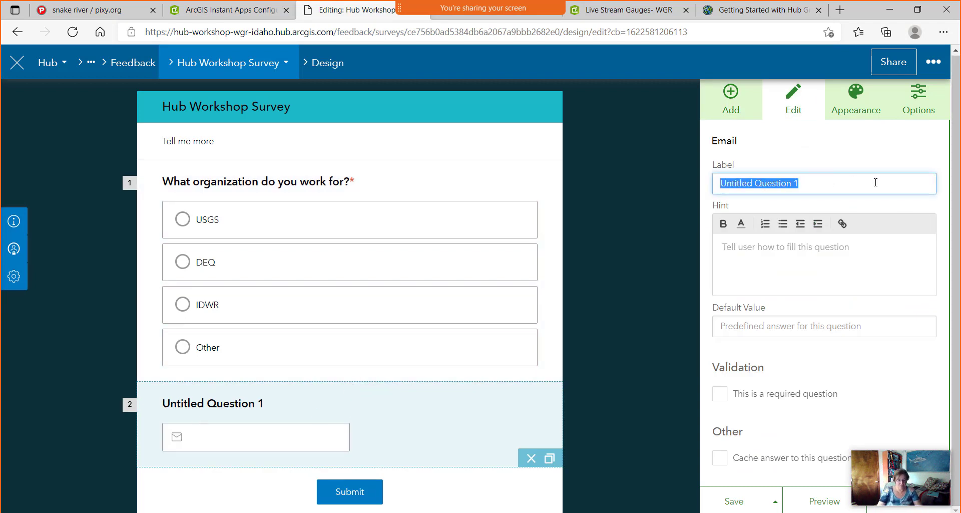
text(What is you)
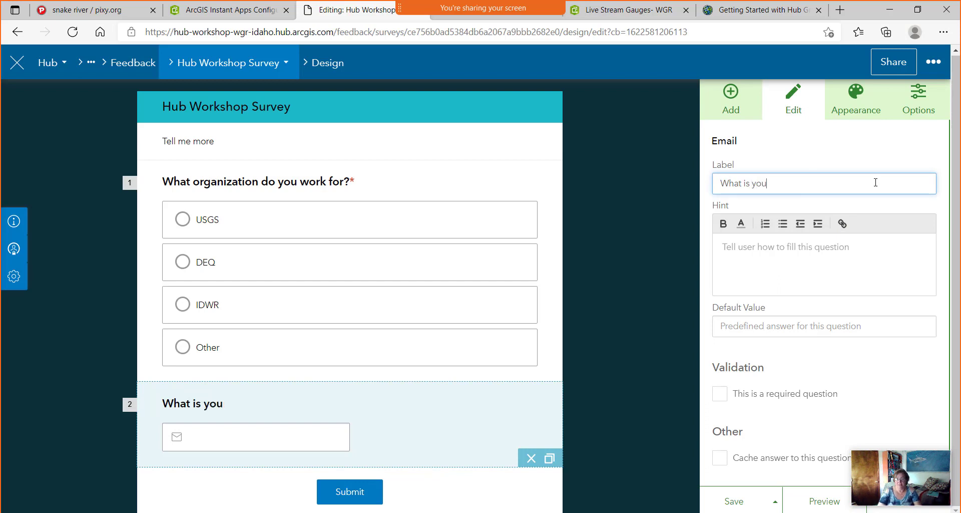
text(r email?)
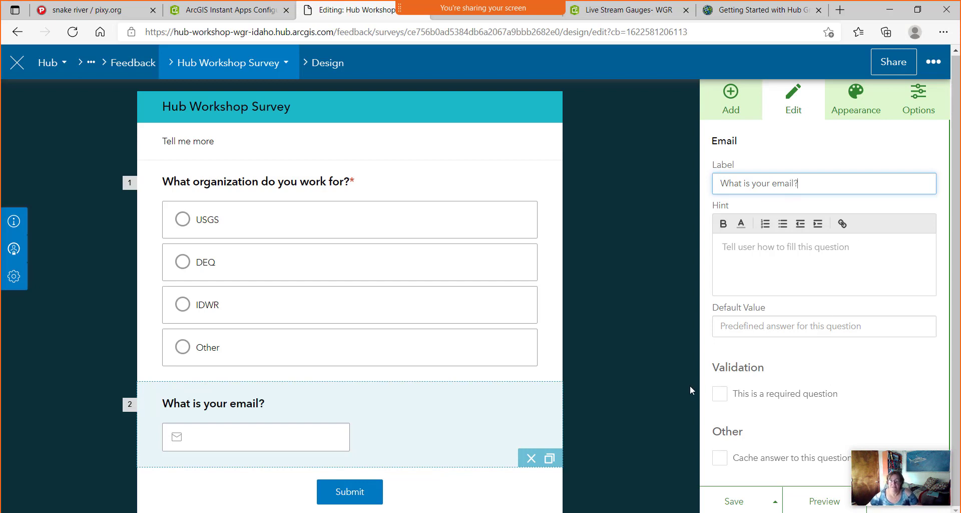
click(690, 386)
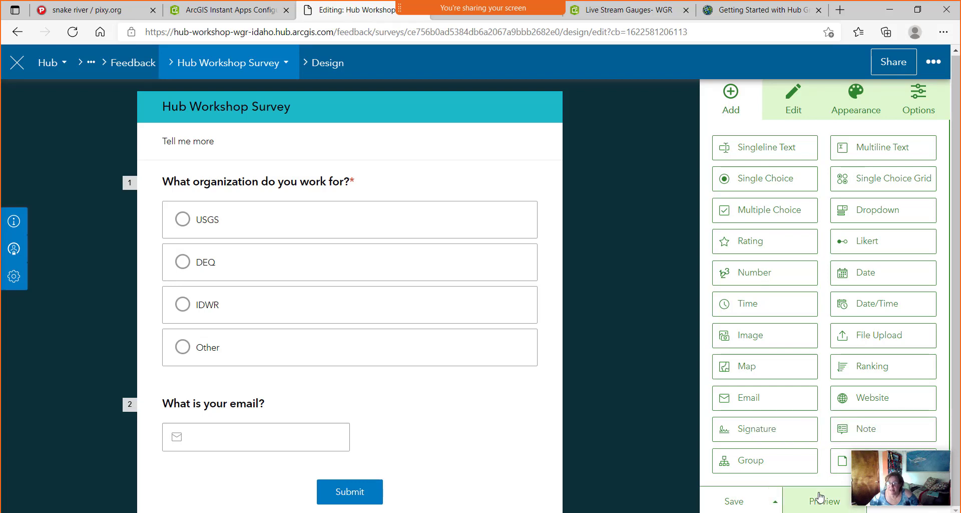
click(741, 502)
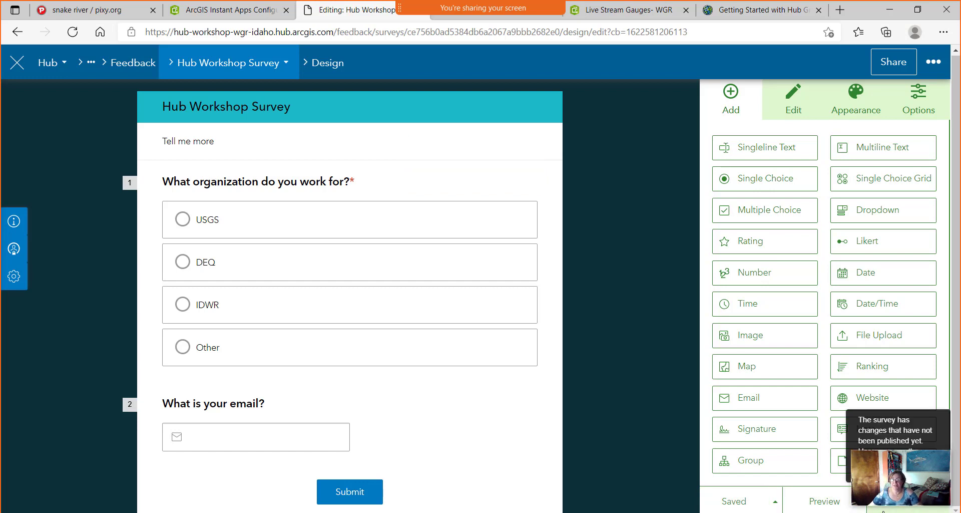
Publish the Hub Workshop Survey and confirm in the Publish Survey panel.
click(884, 503)
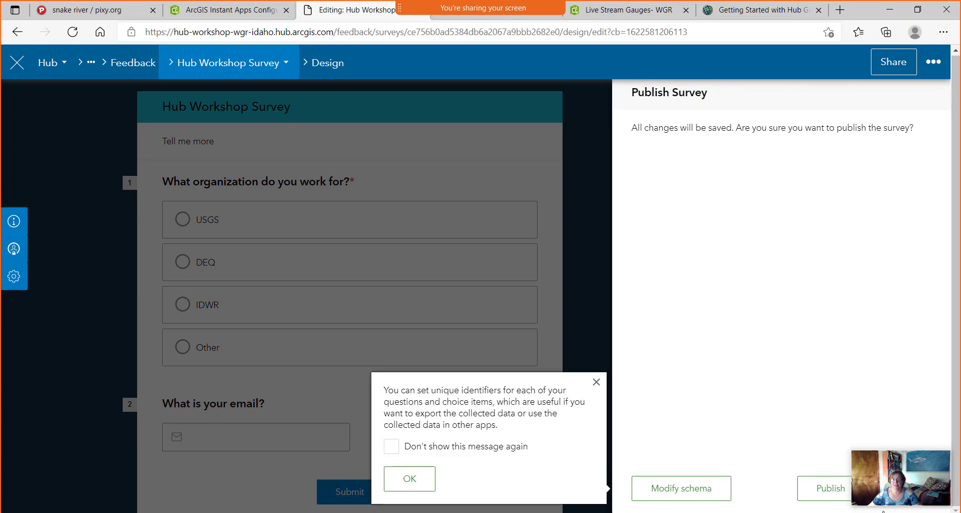
click(821, 490)
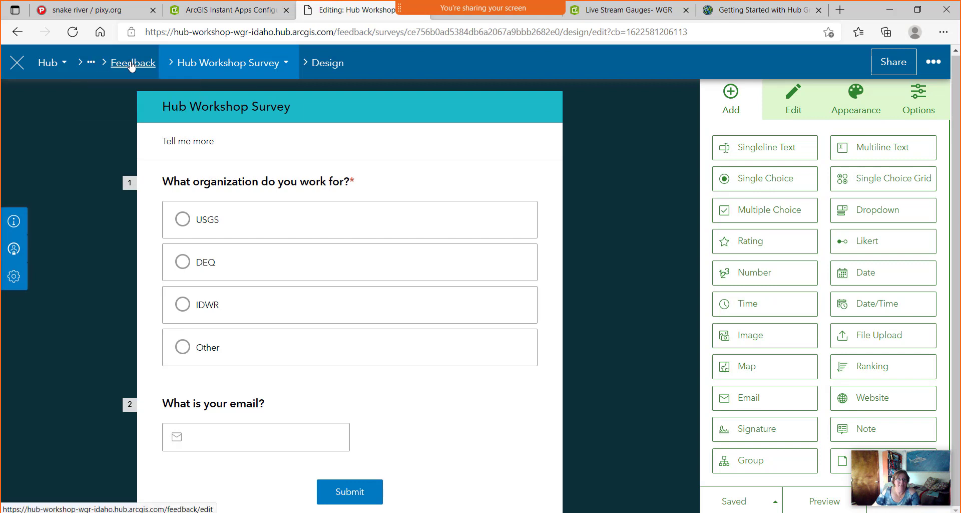
Navigate via the Feedback and Hub Workshop WGR breadcrumbs to the Initiative Site in the site editor.
click(176, 71)
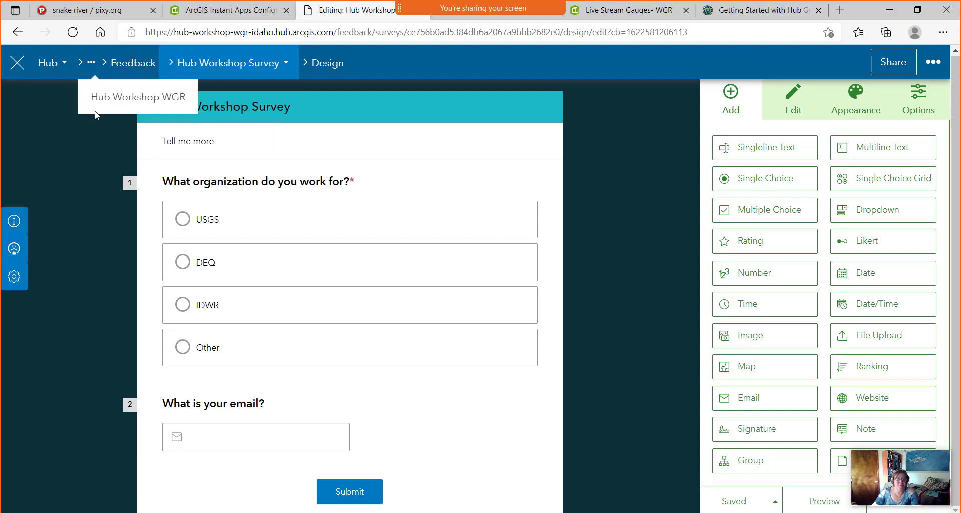
click(120, 70)
click(207, 68)
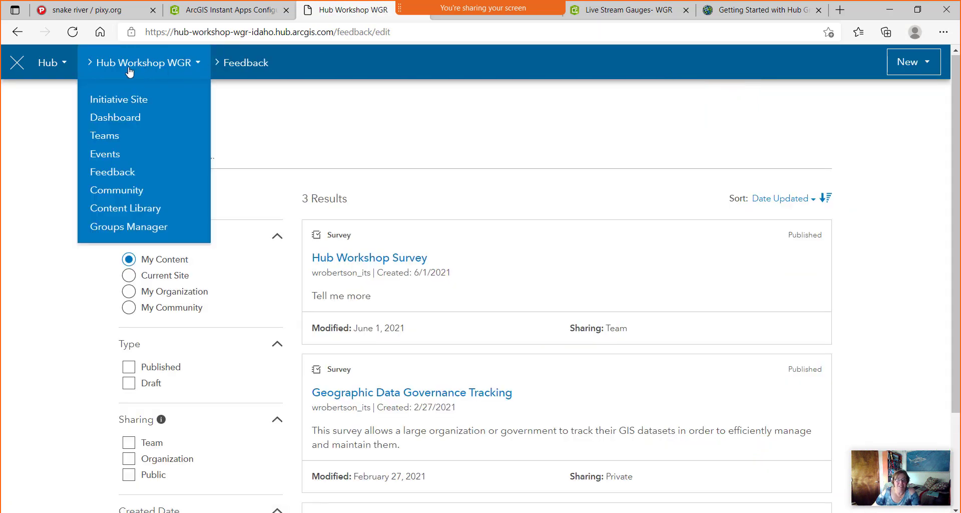
click(128, 105)
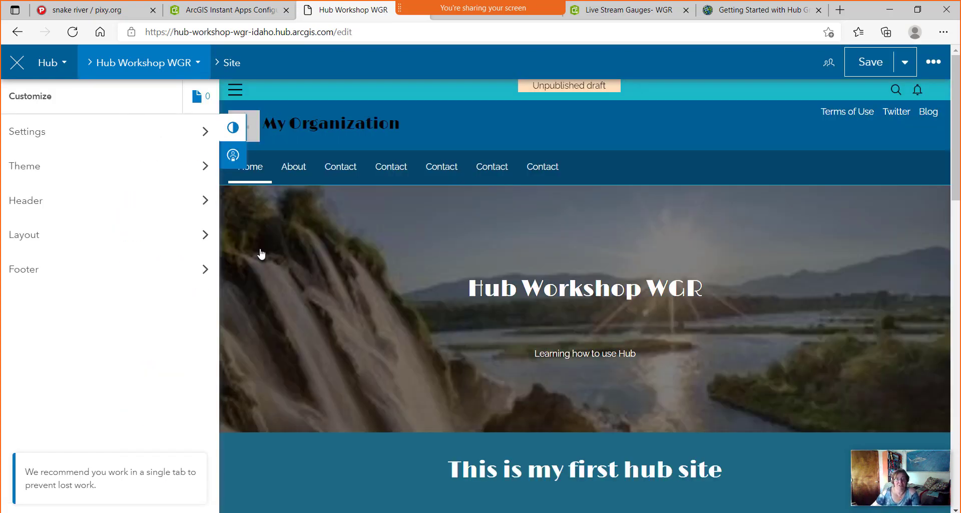
scroll(479, 328, down, 3)
scroll(478, 328, down, 10)
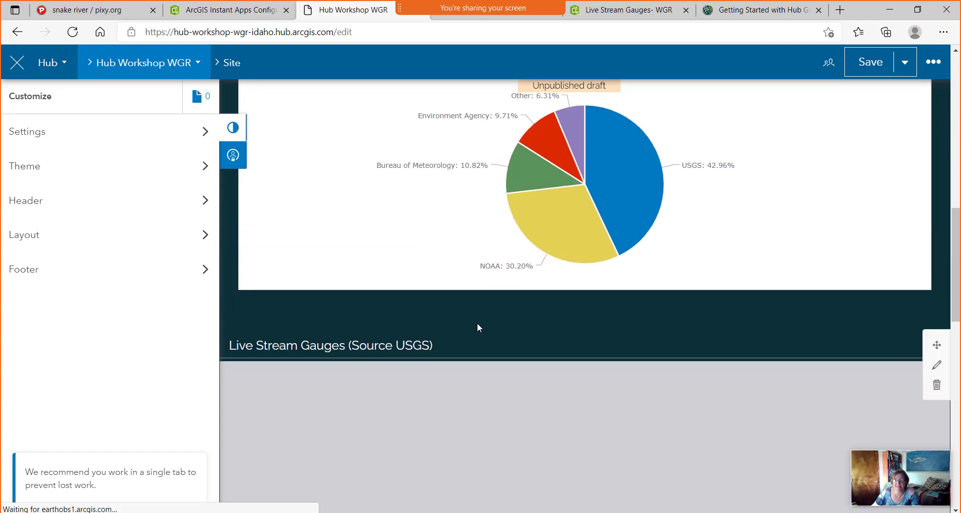
scroll(476, 323, up, 3)
scroll(654, 364, down, 4)
scroll(654, 364, up, 4)
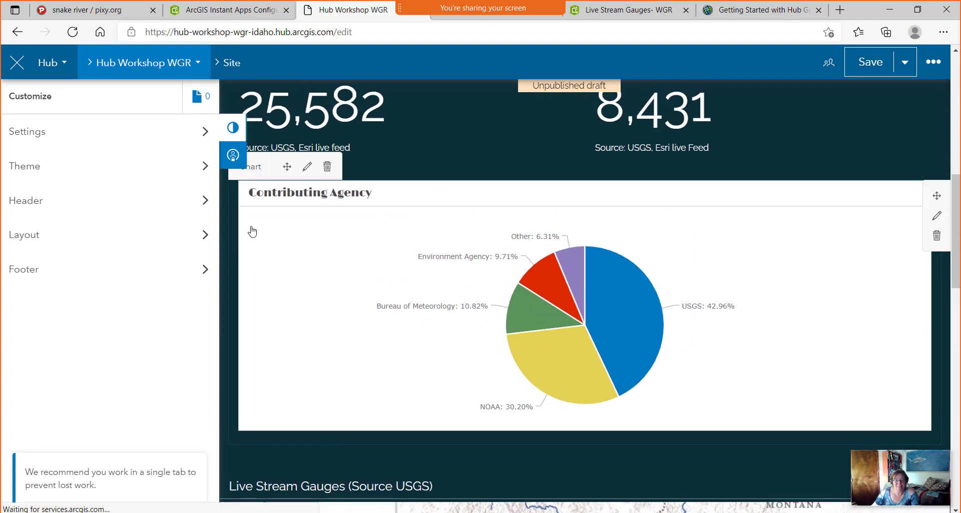
Place a Survey card right of the Contributing Agency chart and link it to Hub Workshop Survey.
click(27, 237)
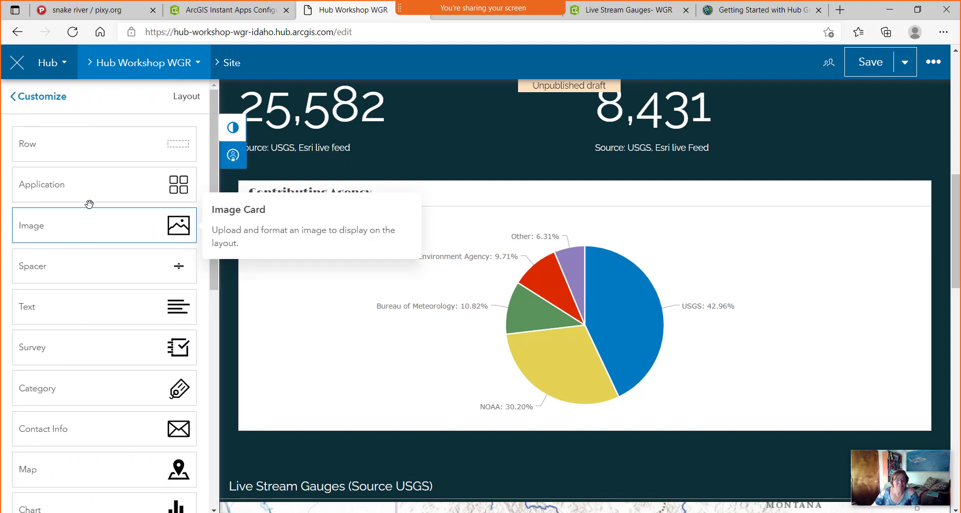
drag(100, 353, 921, 313)
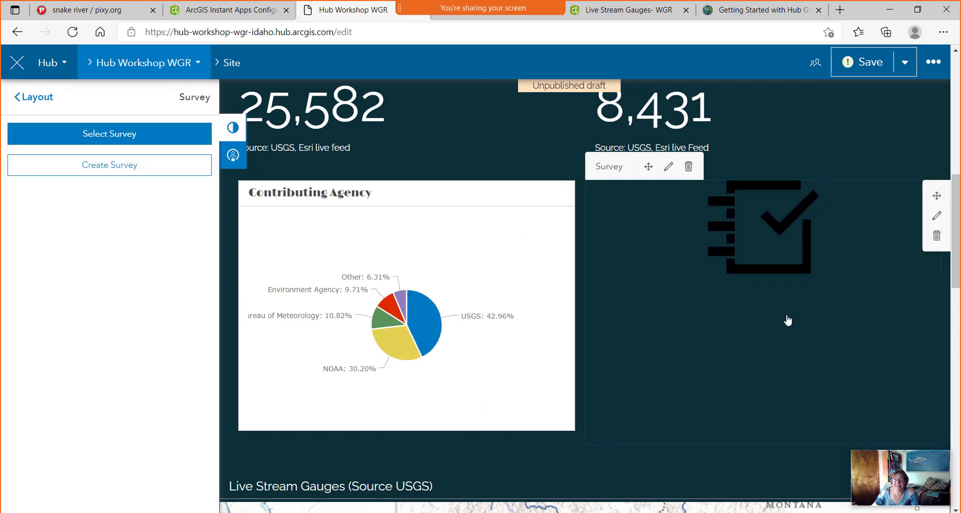
click(117, 136)
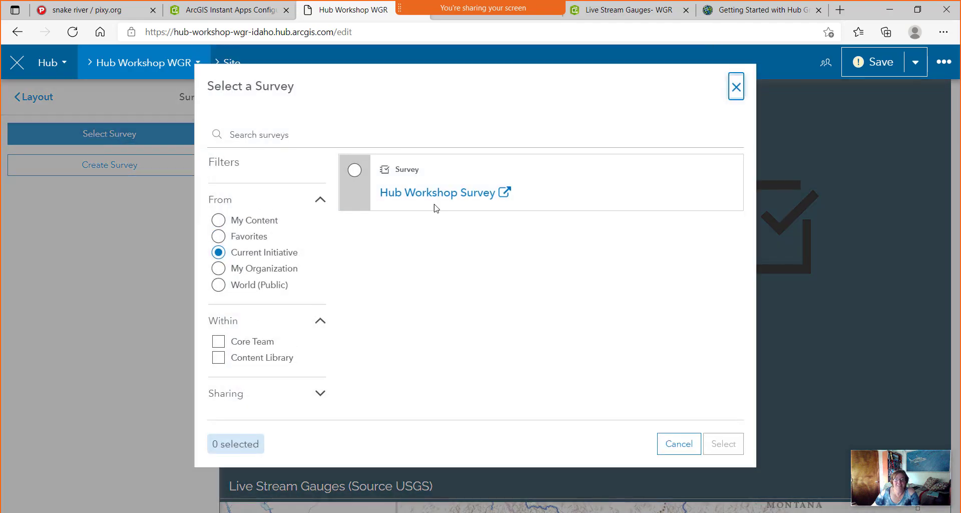
click(723, 444)
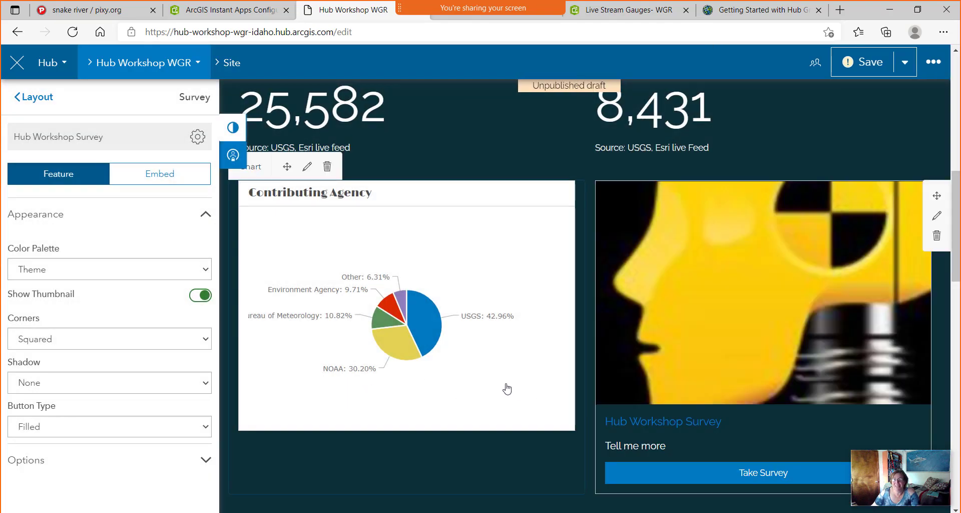
scroll(506, 389, down, 3)
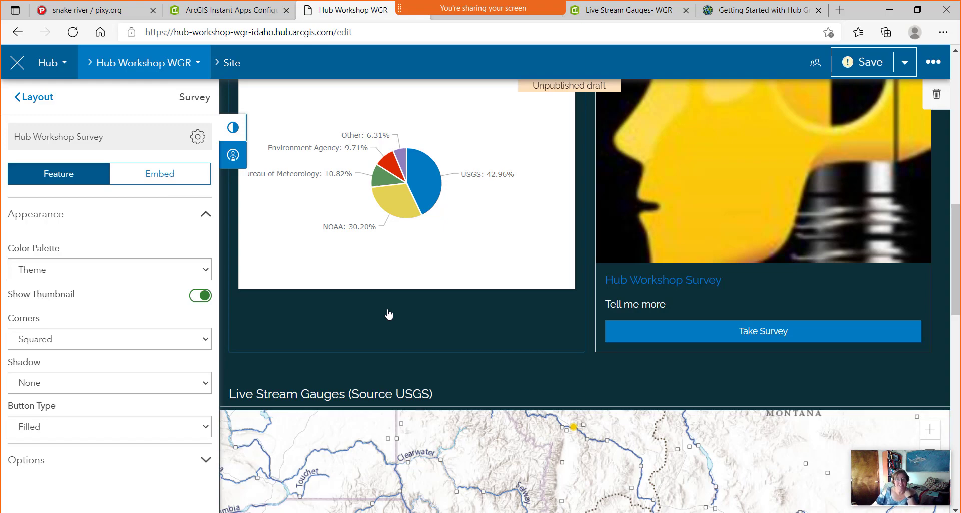
scroll(385, 319, down, 5)
scroll(384, 320, down, 10)
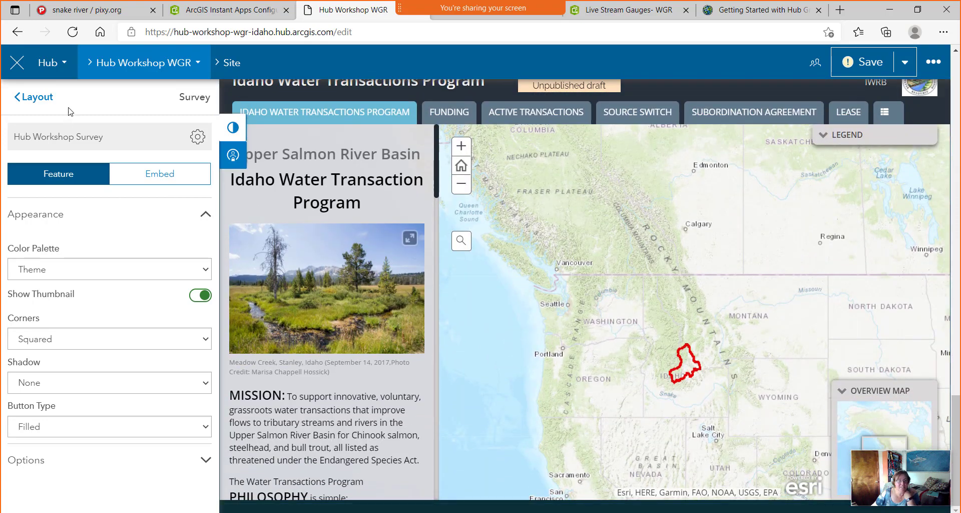
Add a row below the Idaho Water Transactions Program card containing a Gallery card set to Manual content.
click(45, 101)
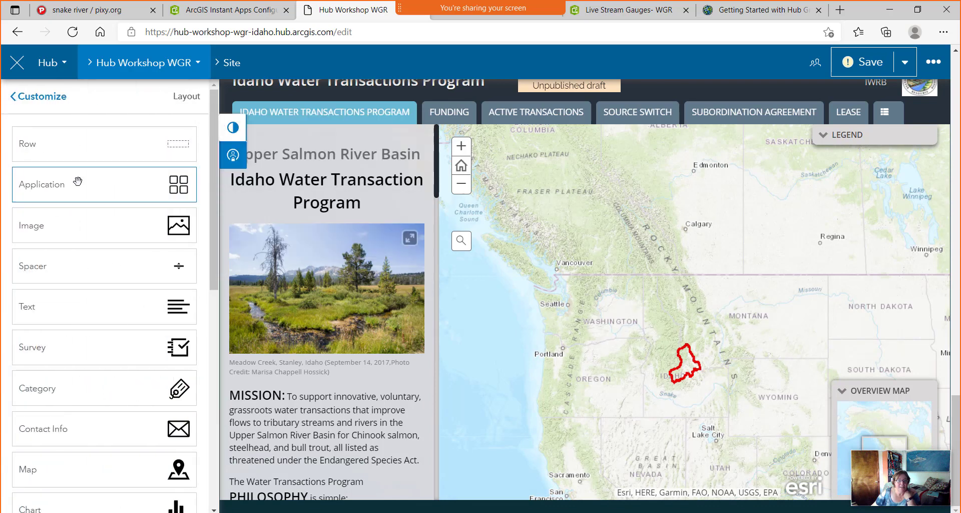
drag(178, 143, 566, 472)
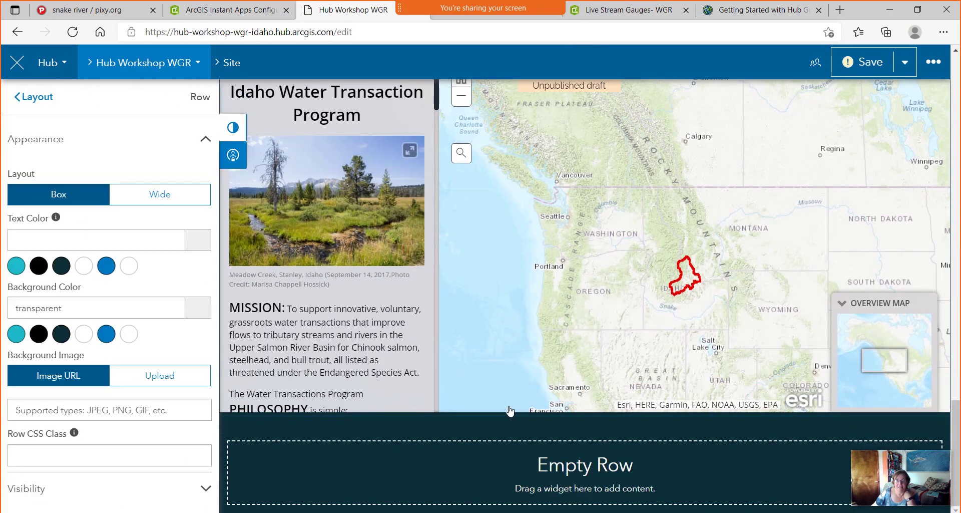
click(37, 97)
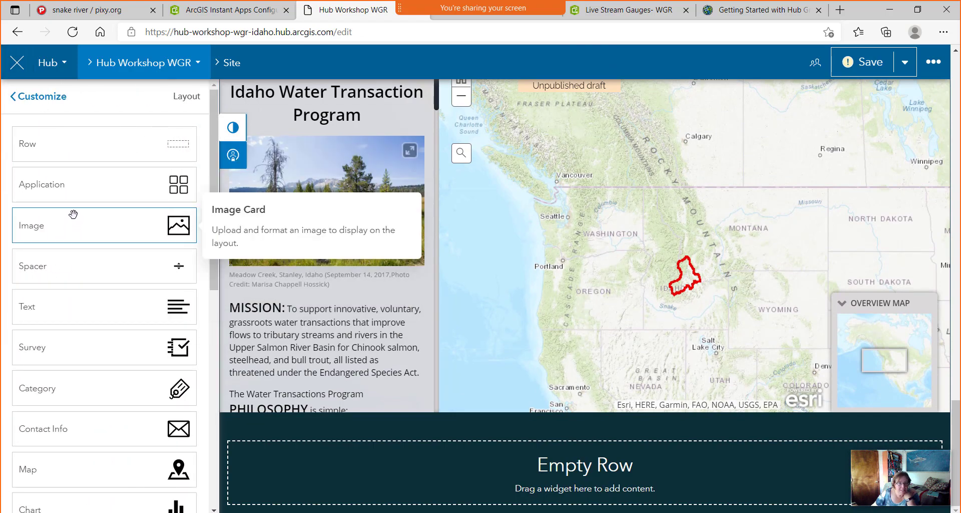
scroll(85, 195, down, 5)
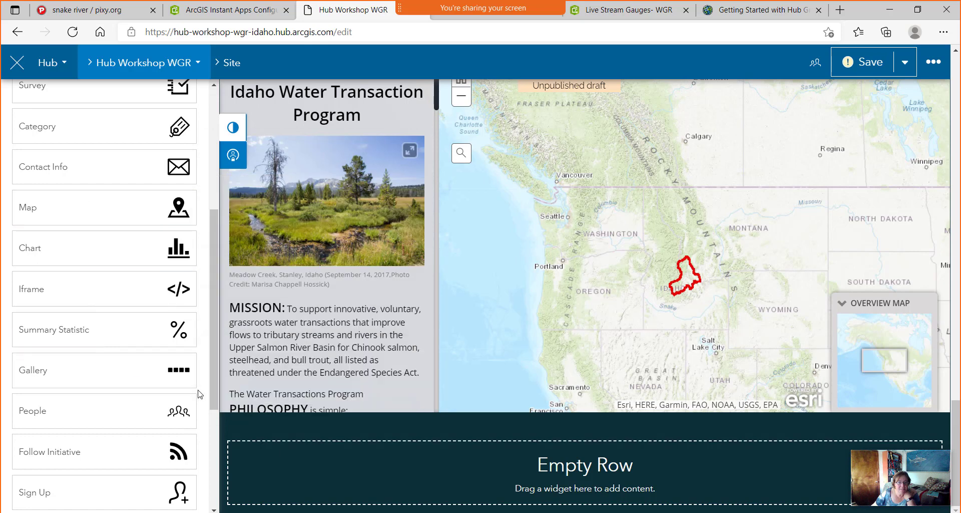
drag(177, 370, 618, 448)
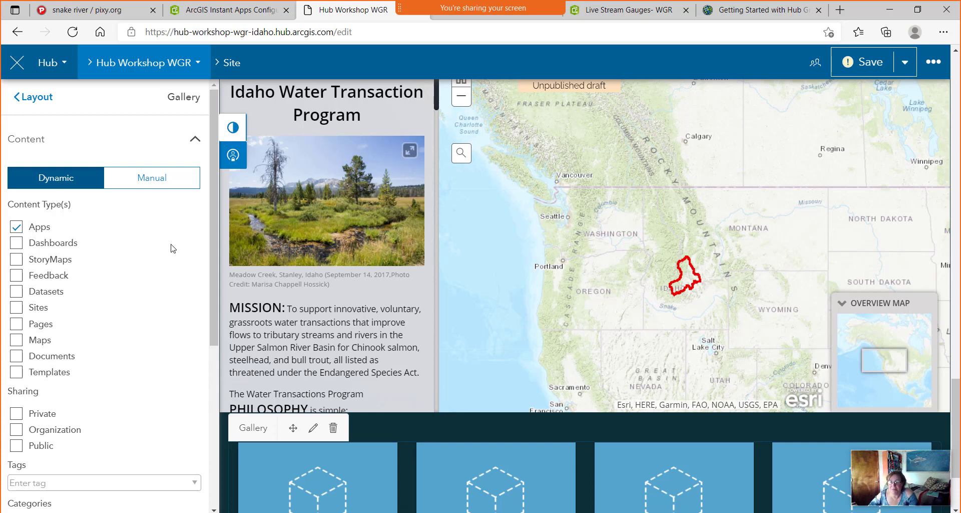
scroll(95, 194, down, 5)
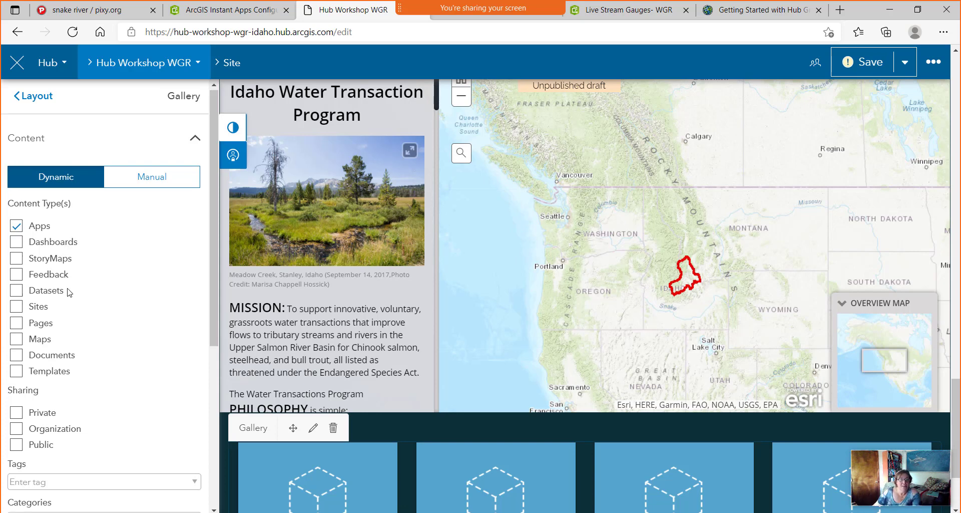
scroll(114, 407, down, 1)
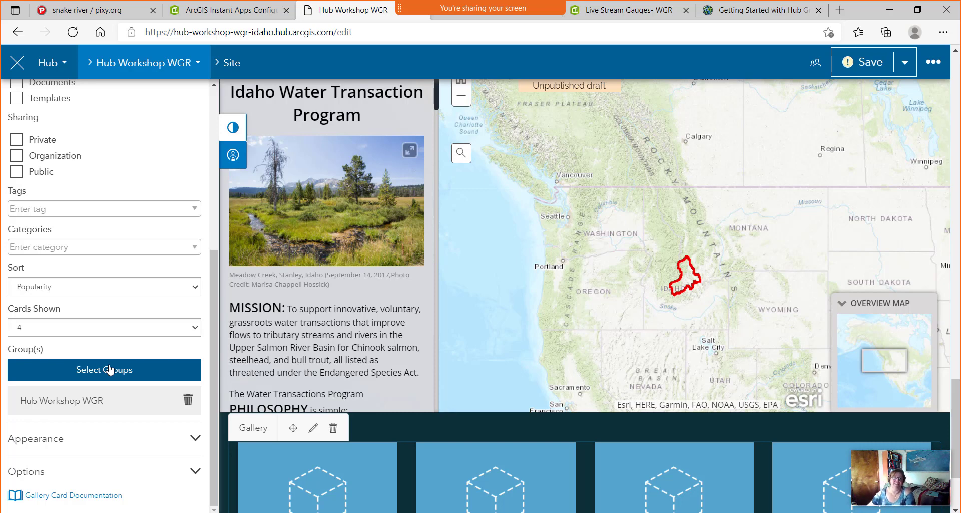
scroll(113, 274, up, 5)
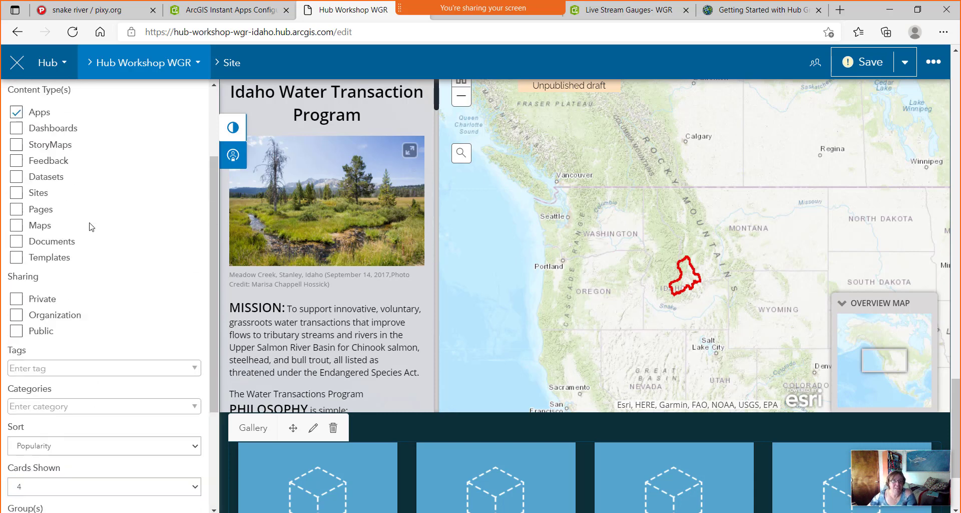
click(151, 181)
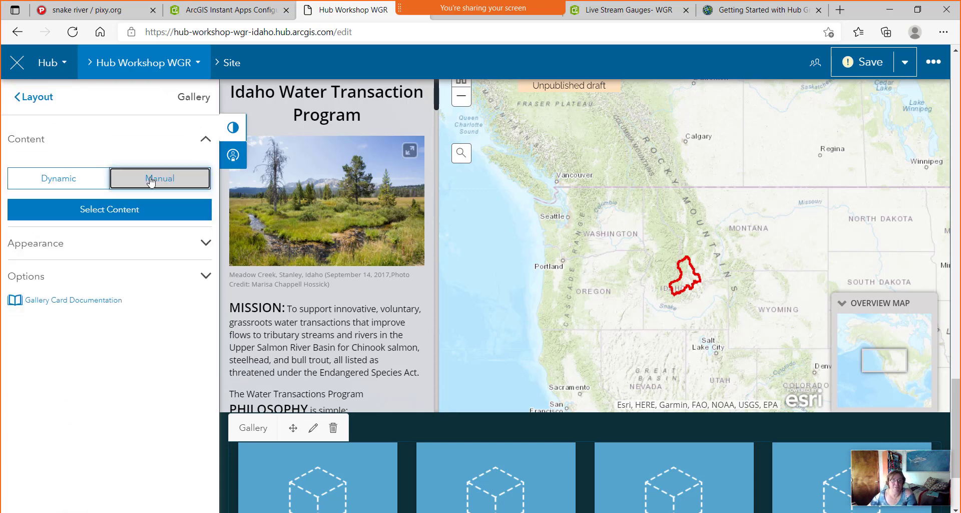
In Add Content, show public content from everywhere and search for Idaho items.
click(124, 216)
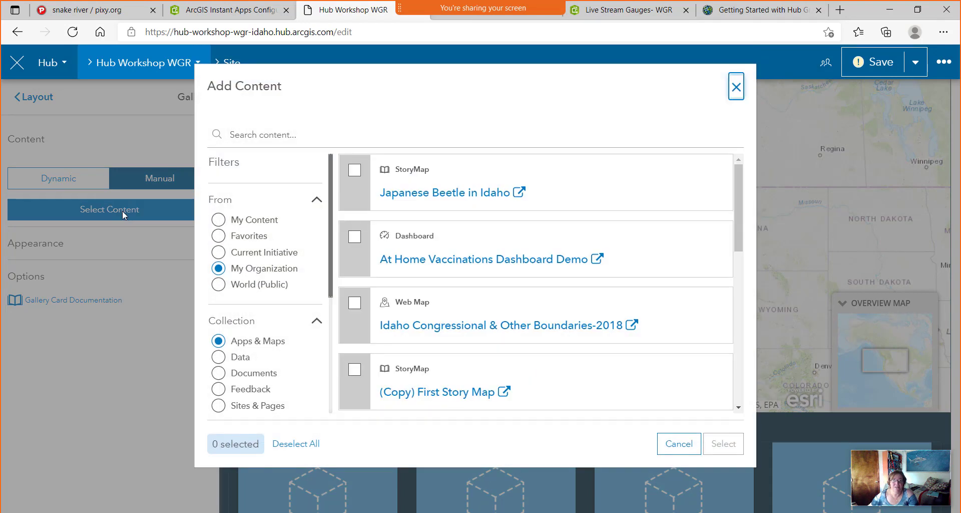
click(219, 286)
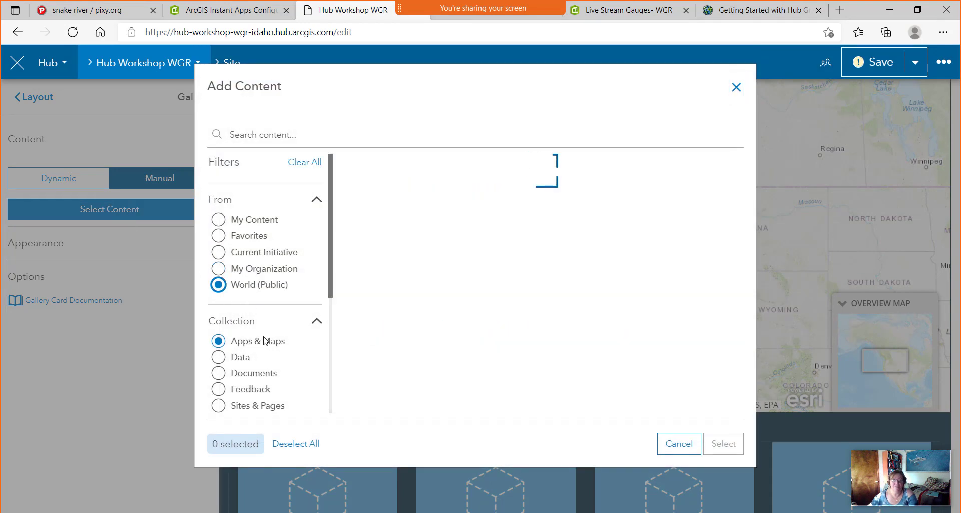
click(265, 133)
text(Idaho Water)
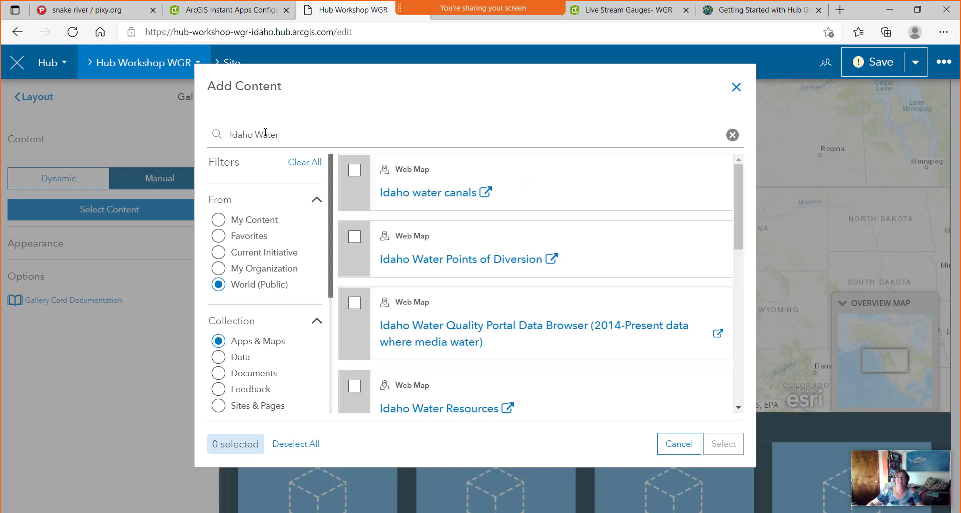
key(ctrl+a)
key(BackSpace)
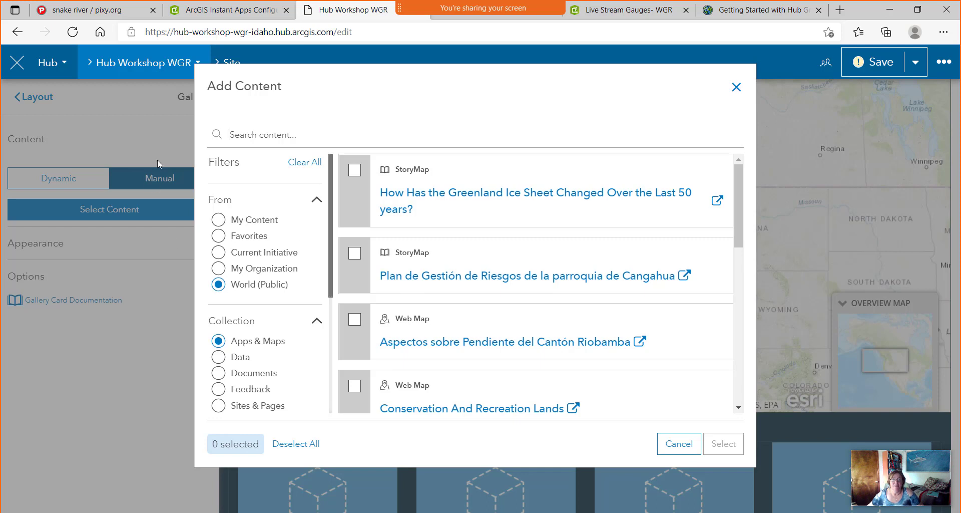
text(Idaho Water)
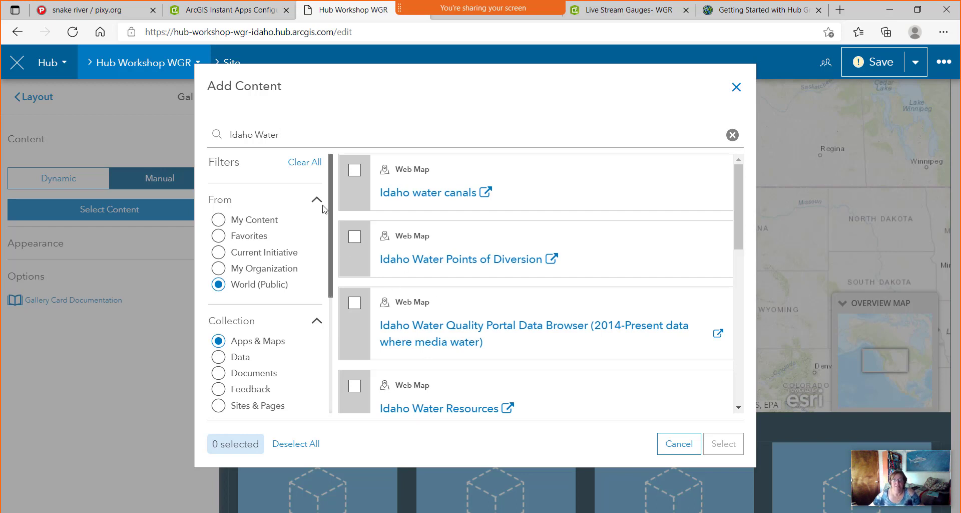
Select Idaho water canals, Points of Diversion, water quality browser, Water Rights Places of Use and Idaho Water Resources for the gallery.
click(356, 173)
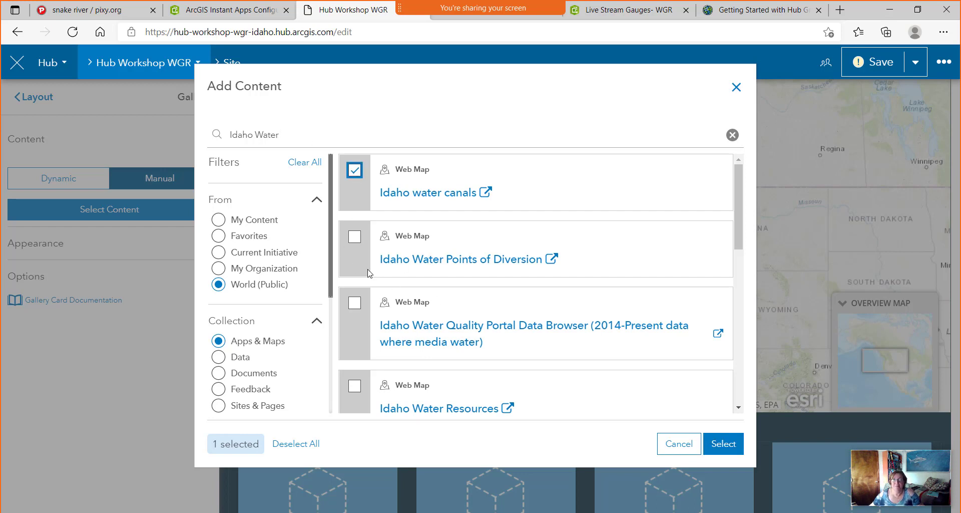
click(356, 238)
click(354, 304)
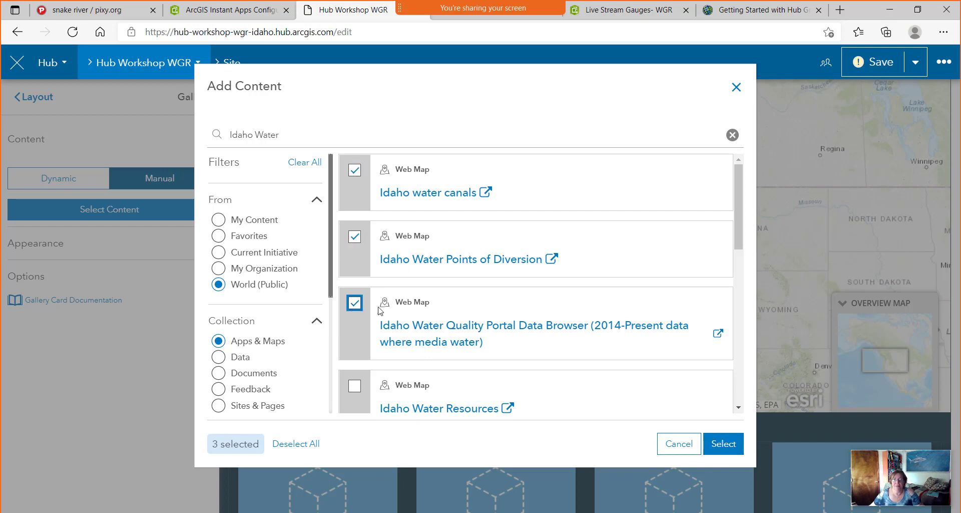
scroll(532, 286, down, 3)
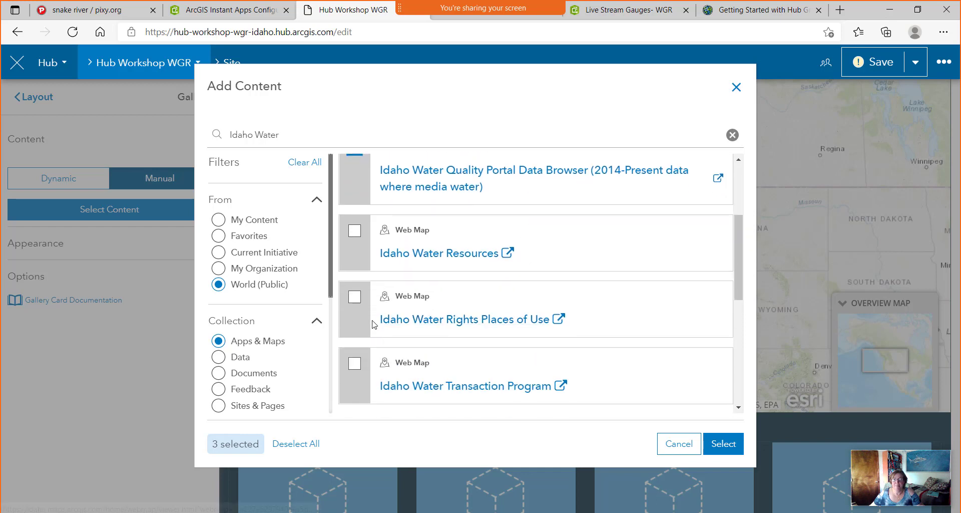
click(355, 297)
scroll(356, 310, up, 3)
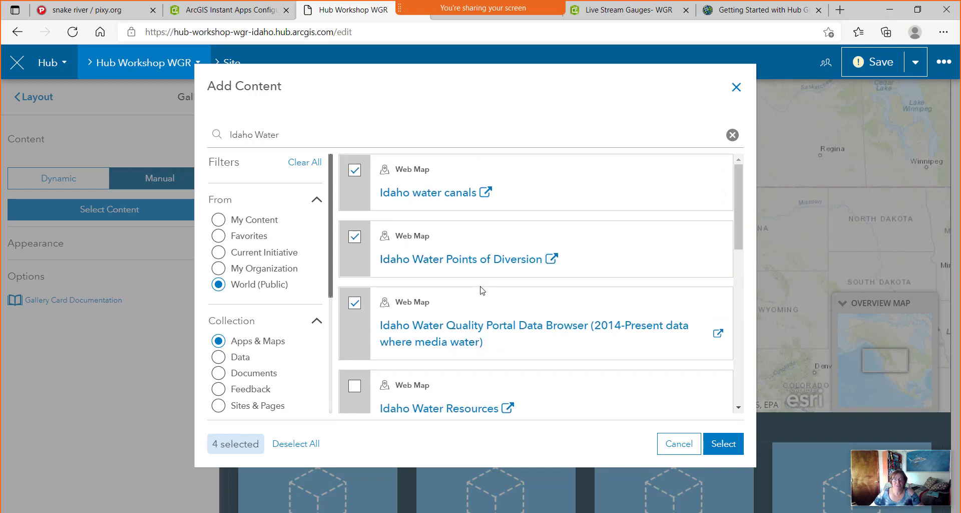
scroll(357, 326, down, 2)
click(356, 310)
scroll(523, 331, up, 2)
scroll(530, 313, down, 2)
scroll(531, 314, down, 4)
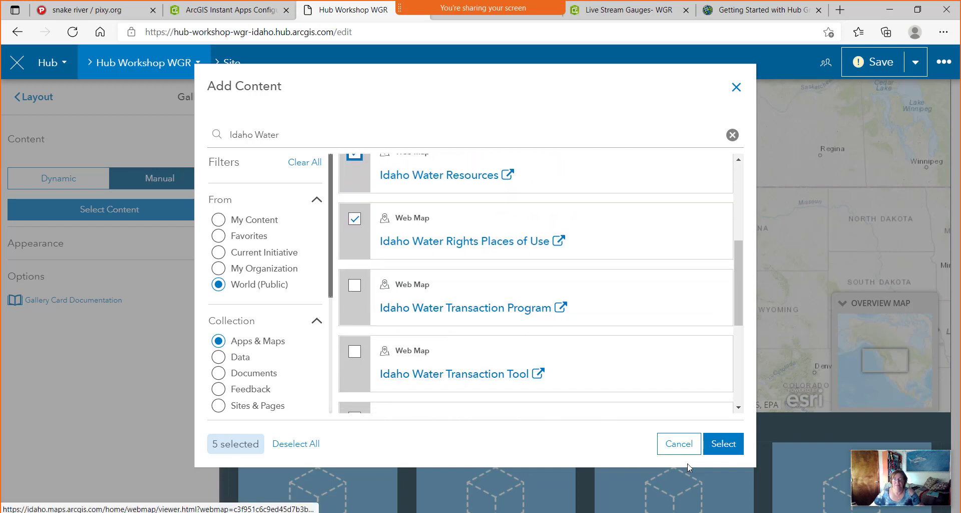
scroll(525, 345, up, 6)
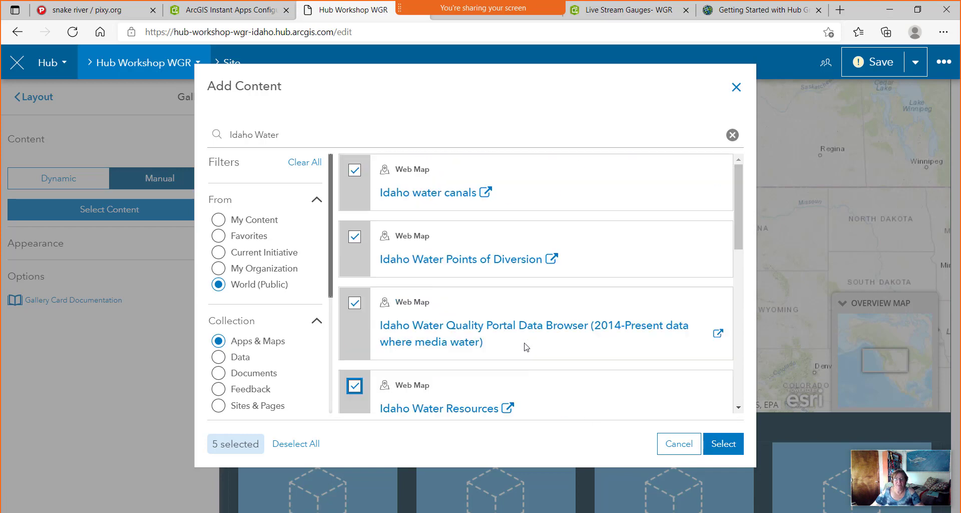
scroll(551, 380, down, 1)
click(721, 443)
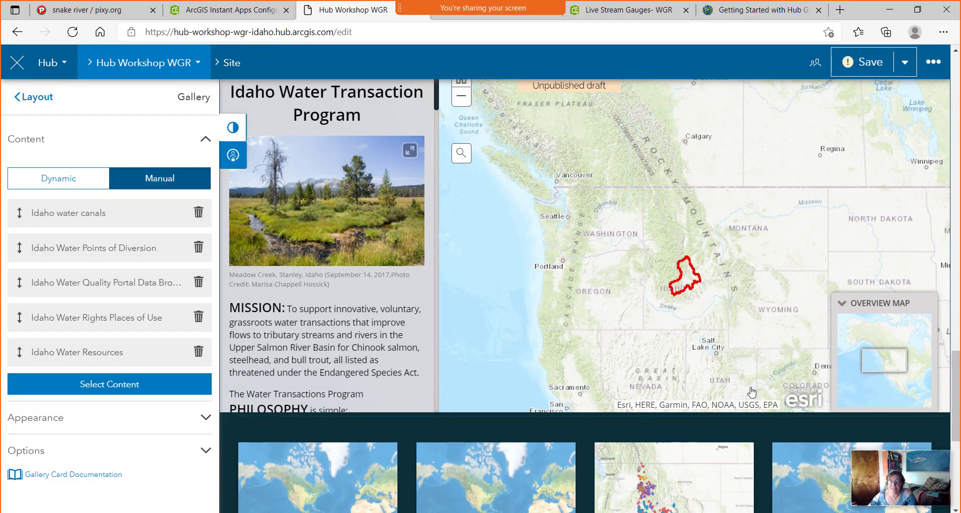
scroll(682, 335, down, 5)
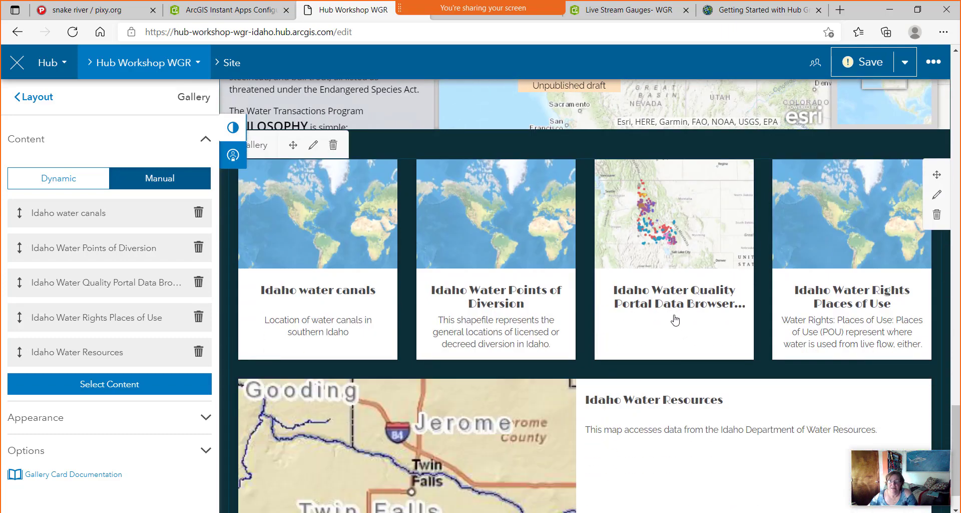
scroll(675, 320, down, 1)
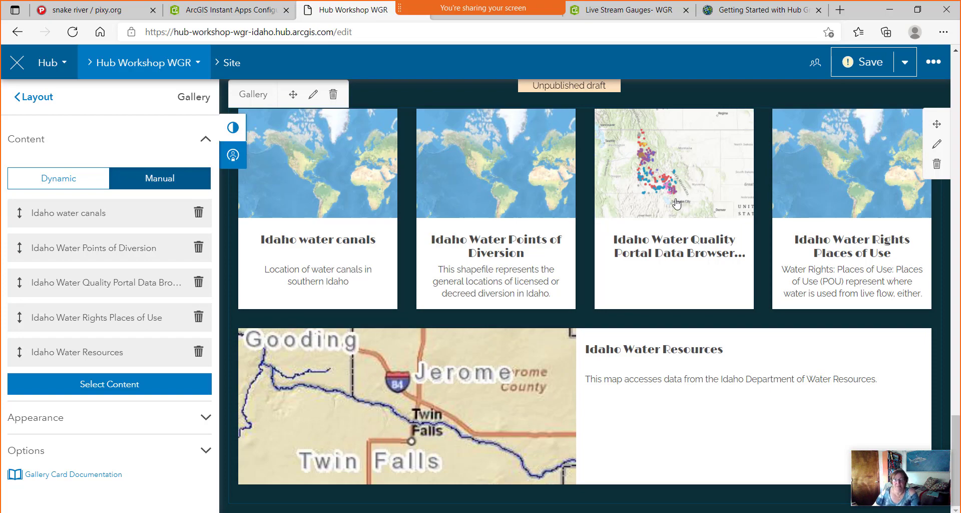
scroll(594, 232, up, 2)
scroll(595, 231, down, 1)
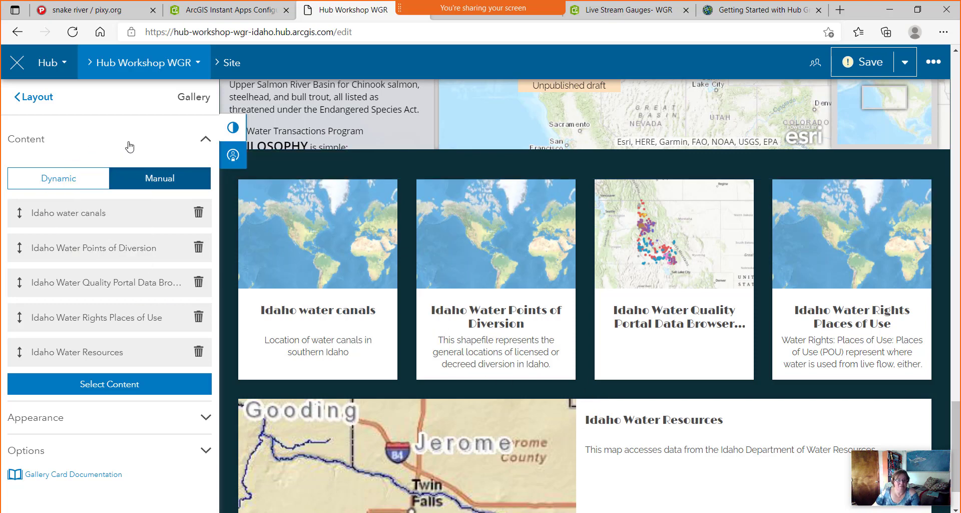
Turn on Include Buttons in the gallery's Appearance settings so every card gets an Explore button.
click(207, 420)
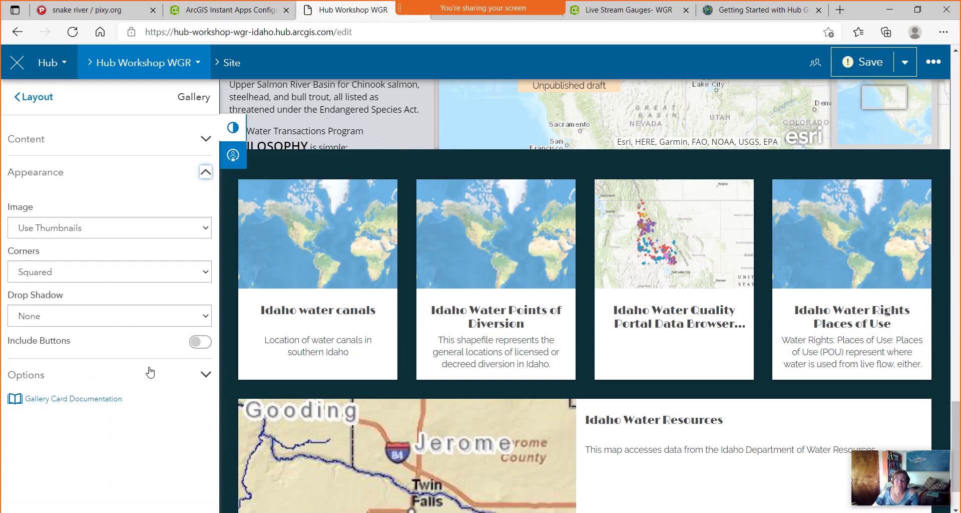
click(197, 341)
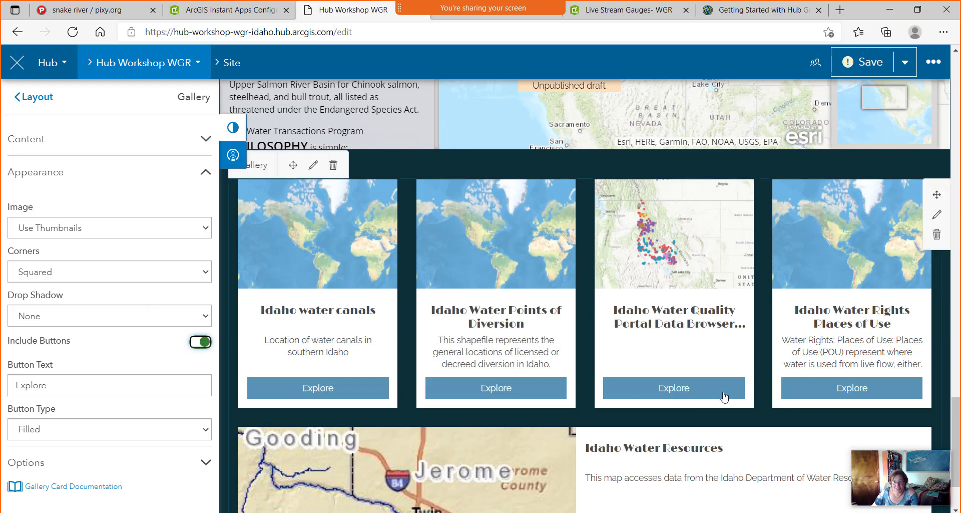
click(679, 259)
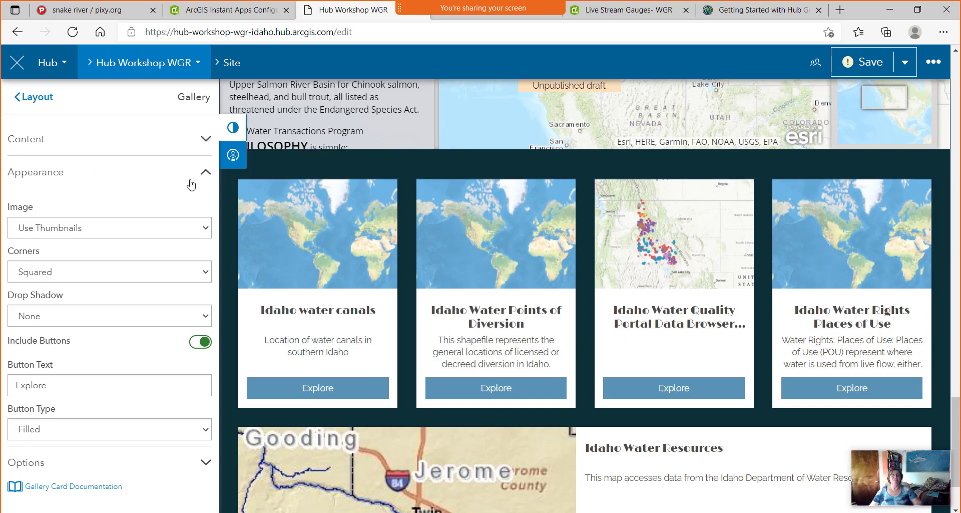
click(36, 97)
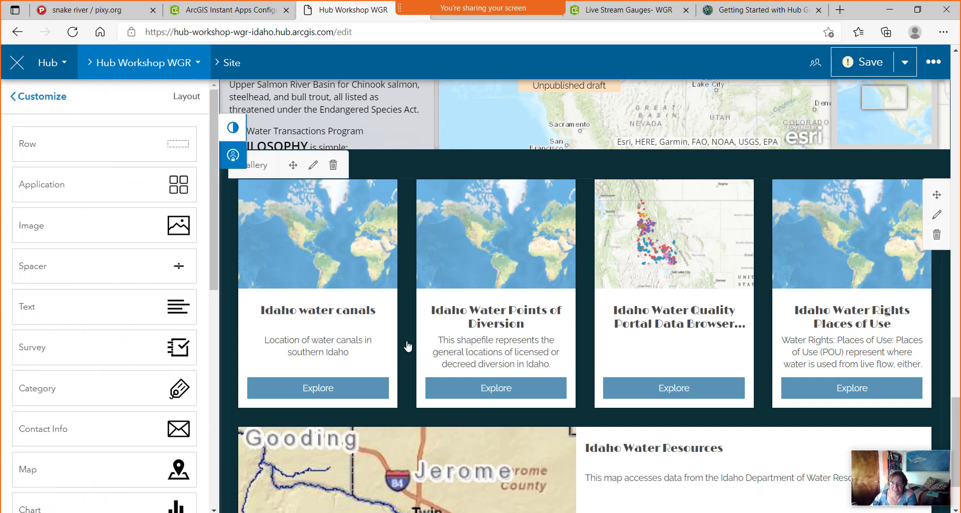
Add a new row at the page bottom and place an empty Gallery card in it.
scroll(447, 331, down, 3)
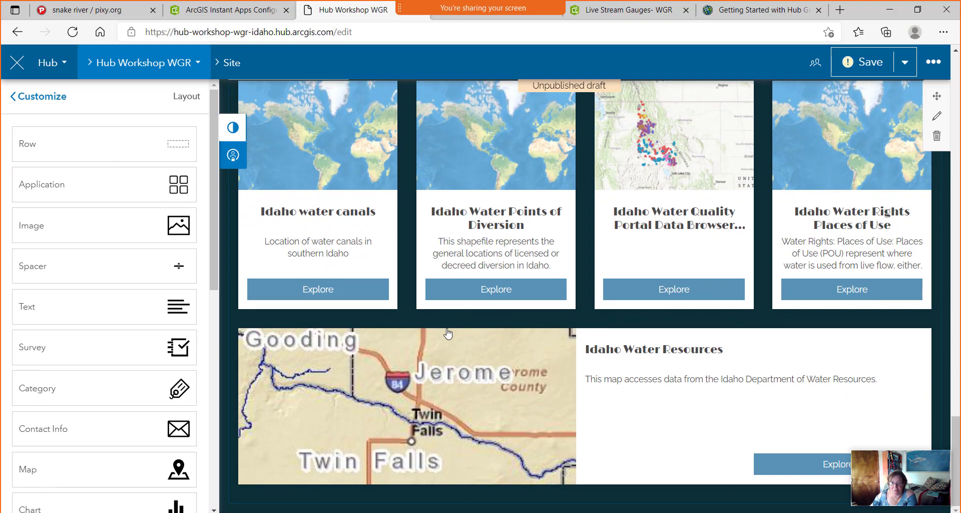
drag(179, 145, 591, 509)
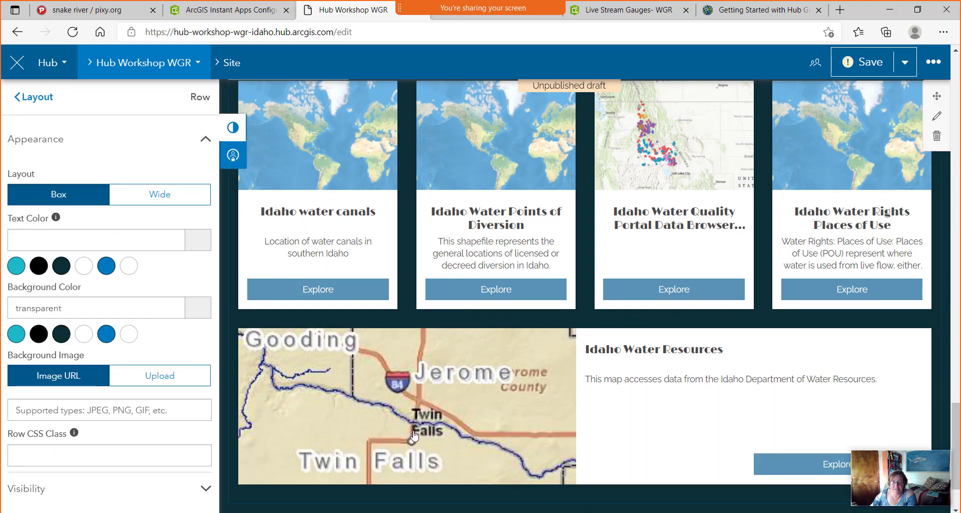
scroll(434, 366, down, 3)
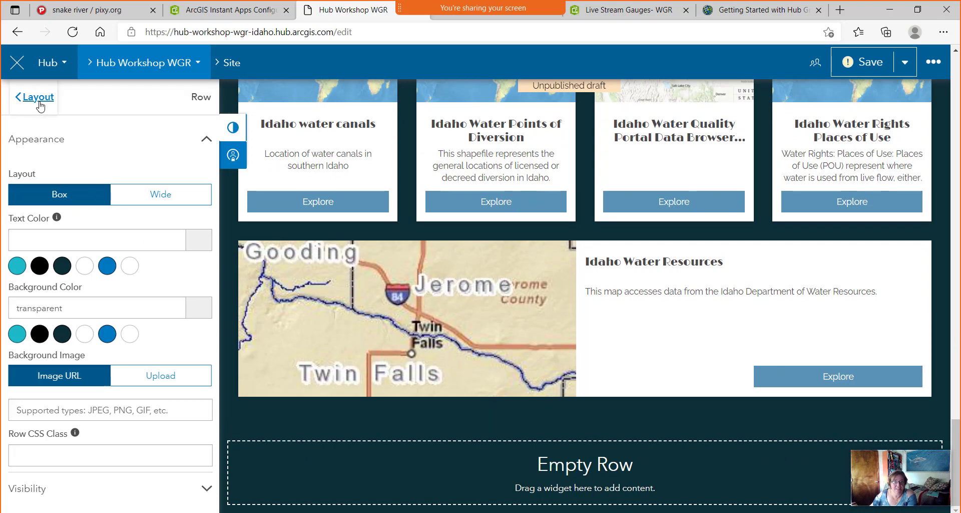
click(40, 102)
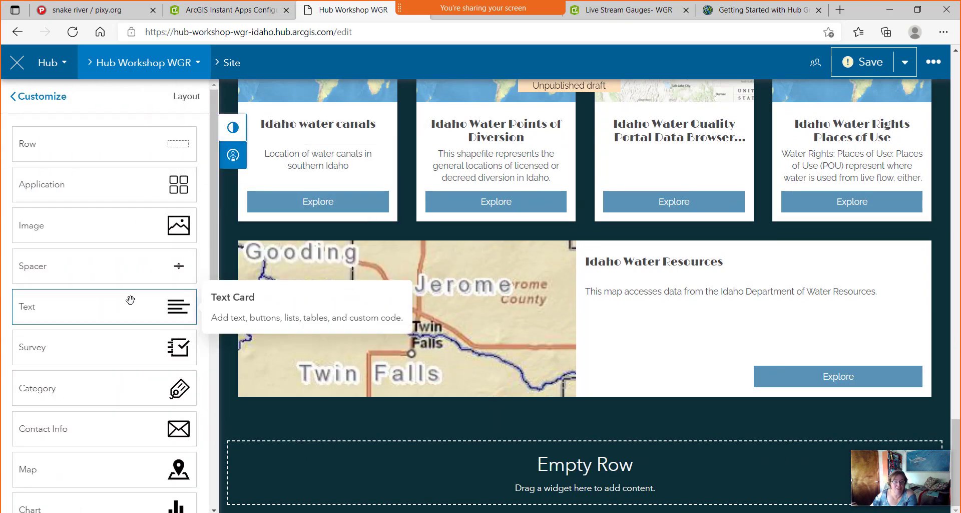
scroll(131, 300, down, 8)
drag(174, 242, 554, 451)
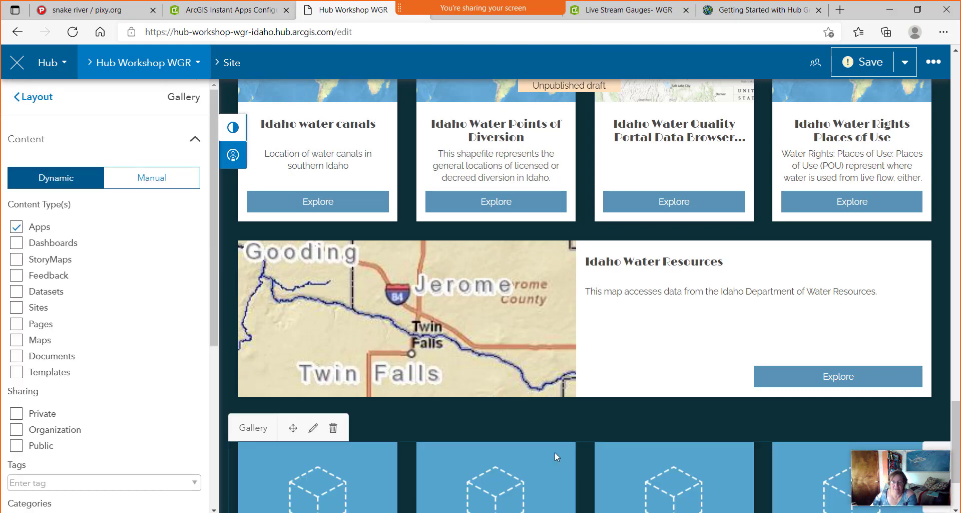
Remove Idaho Water Rights Places of Use and Idaho Water Resources from the first gallery.
scroll(626, 343, up, 2)
scroll(626, 343, up, 2)
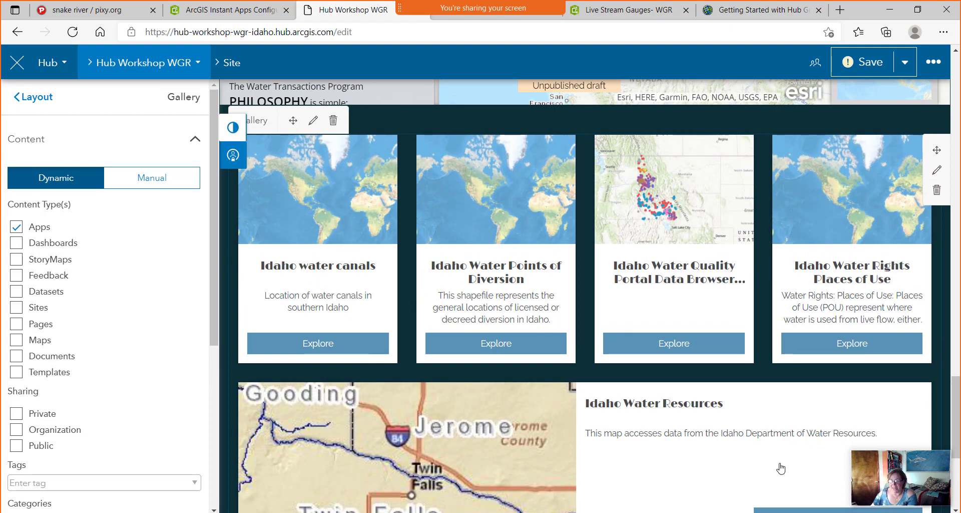
scroll(749, 456, down, 5)
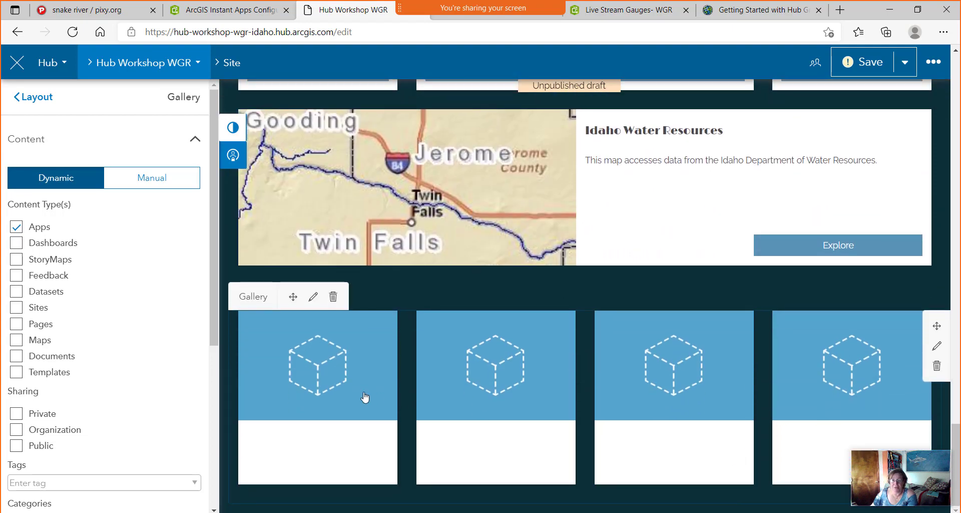
scroll(628, 366, up, 5)
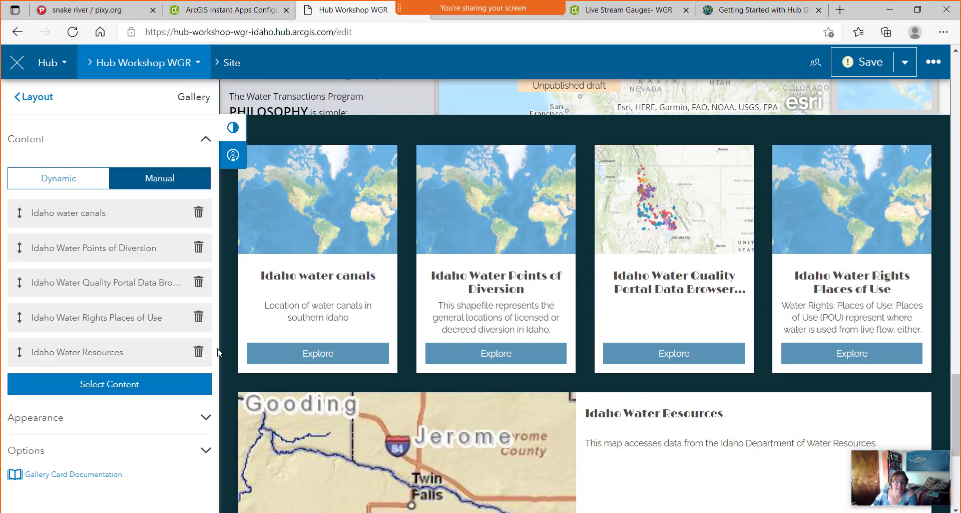
click(200, 321)
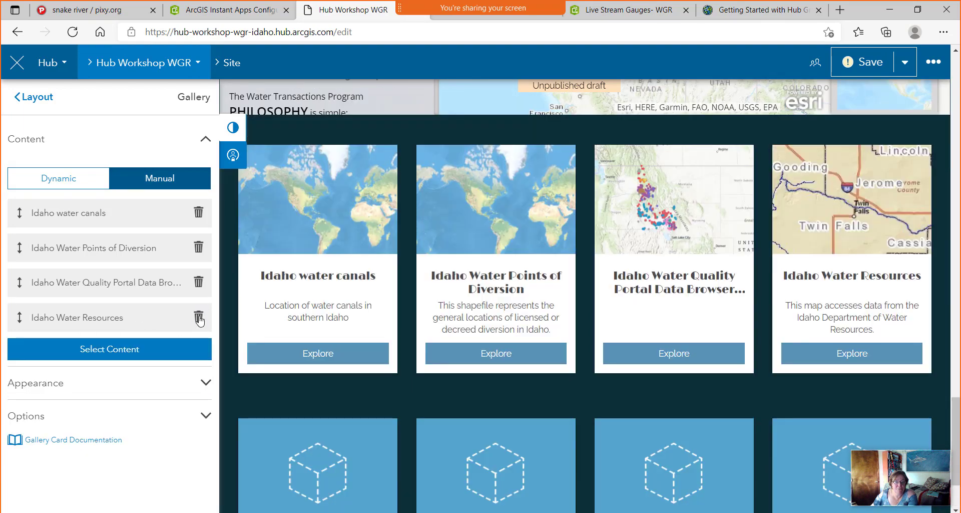
click(200, 321)
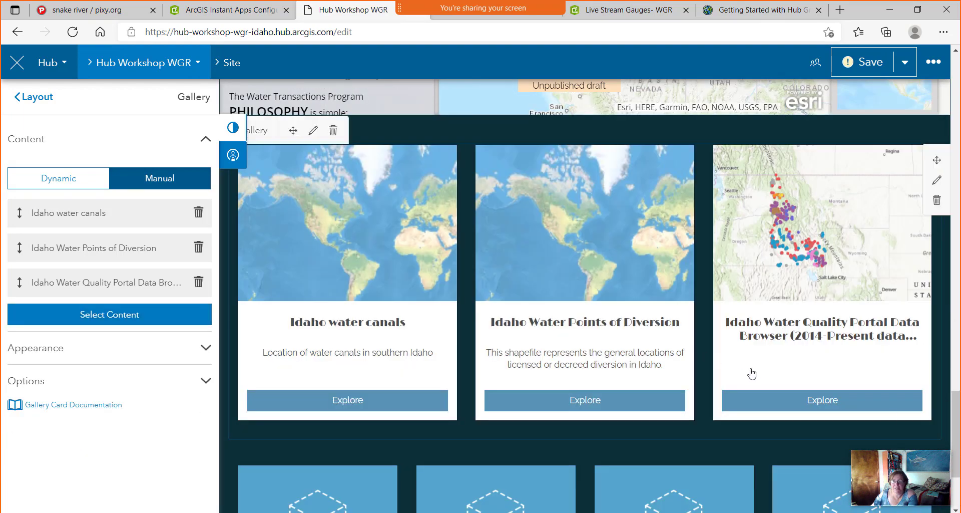
scroll(640, 353, down, 3)
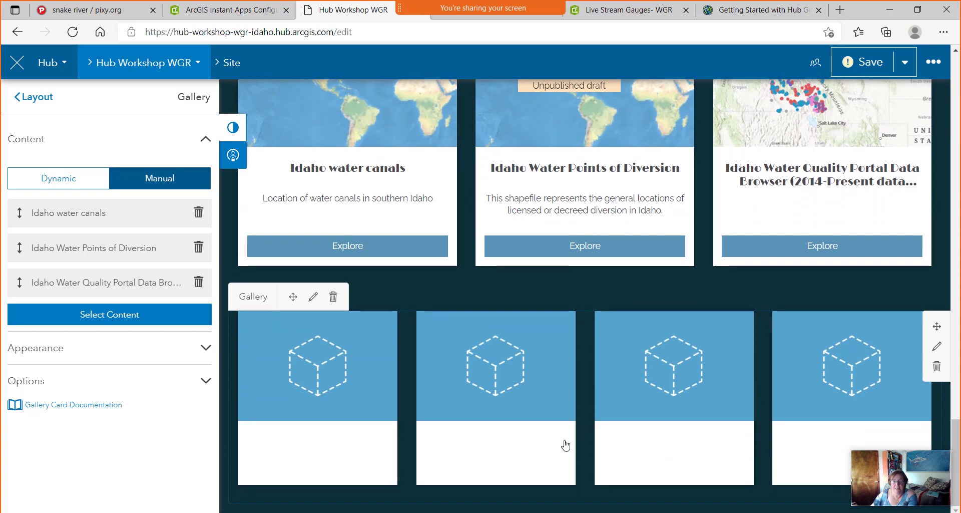
Switch the lower gallery to manually picked content and search the content picker for 'i'.
click(542, 499)
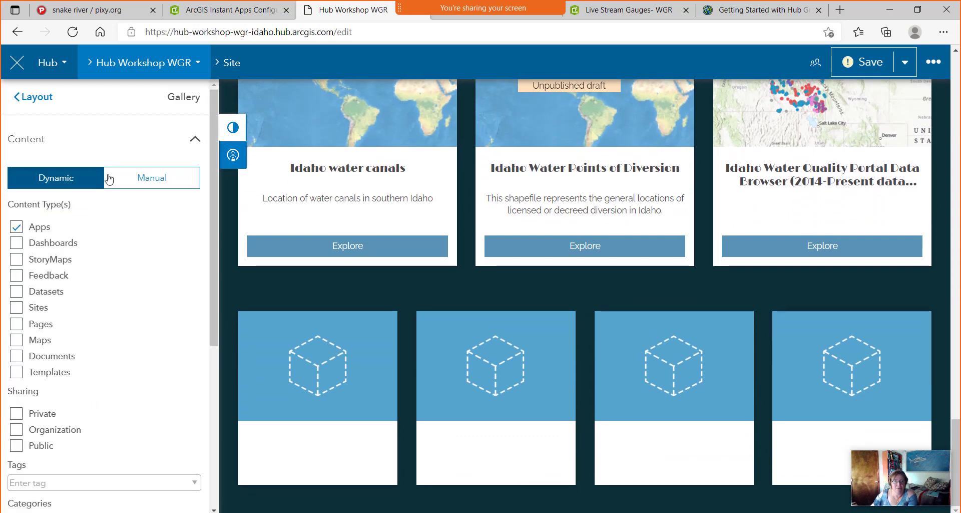
click(154, 180)
click(99, 213)
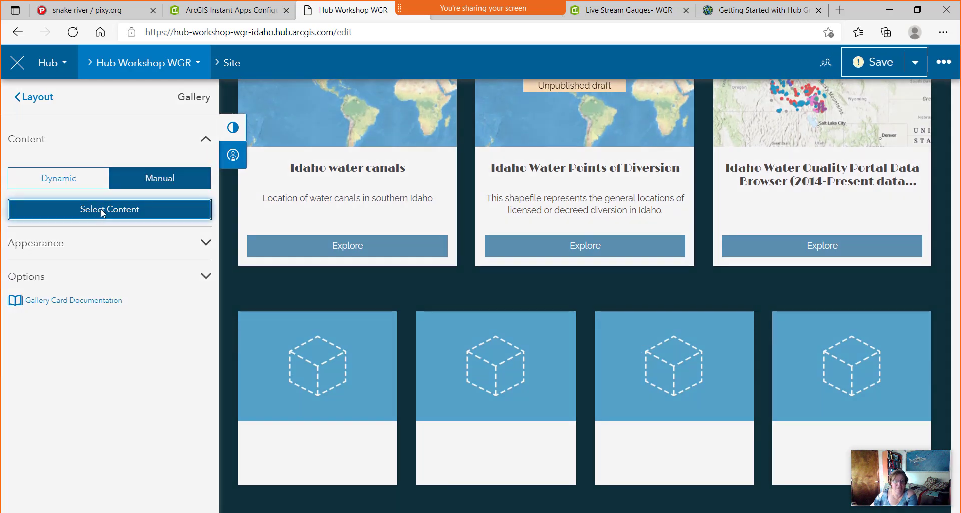
click(297, 132)
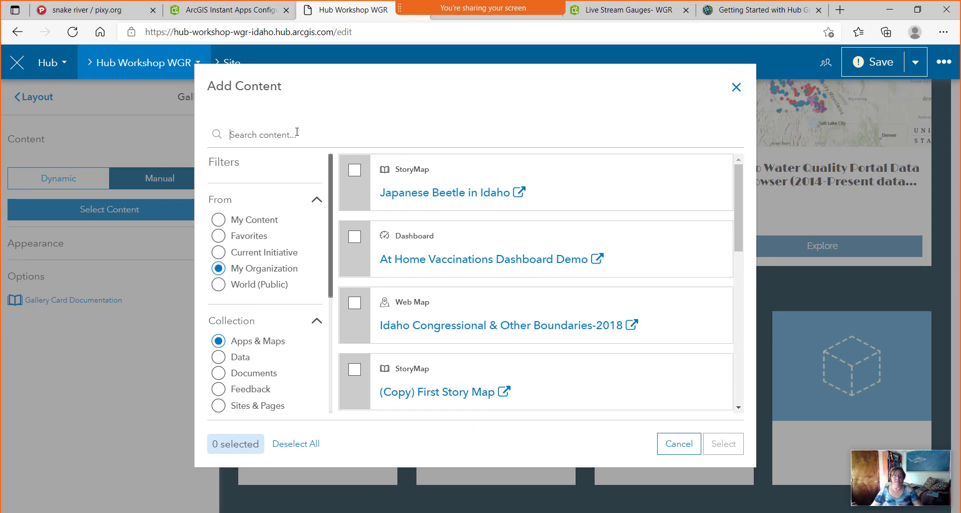
text(idaho water)
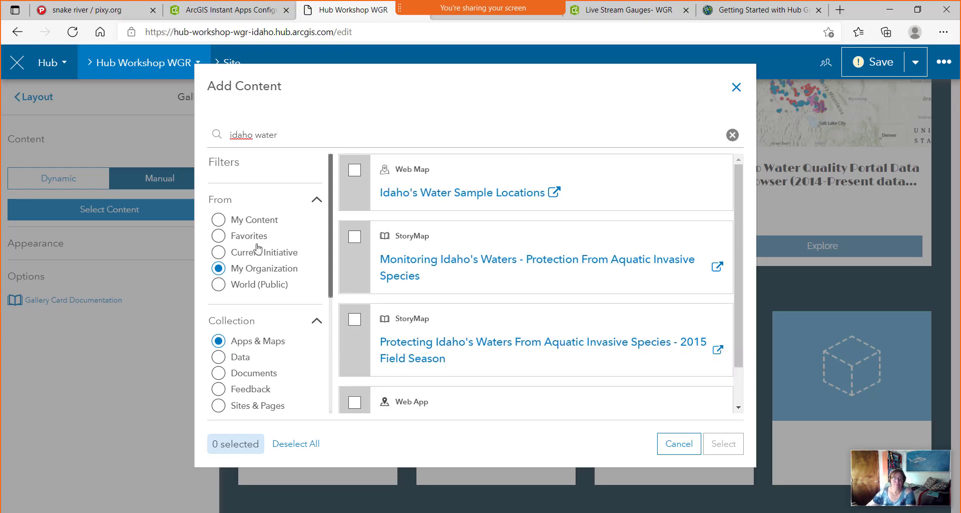
Add the Protecting Idaho's Waters and Monitoring Idaho's Waters StoryMaps to the lower gallery.
scroll(433, 340, down, 1)
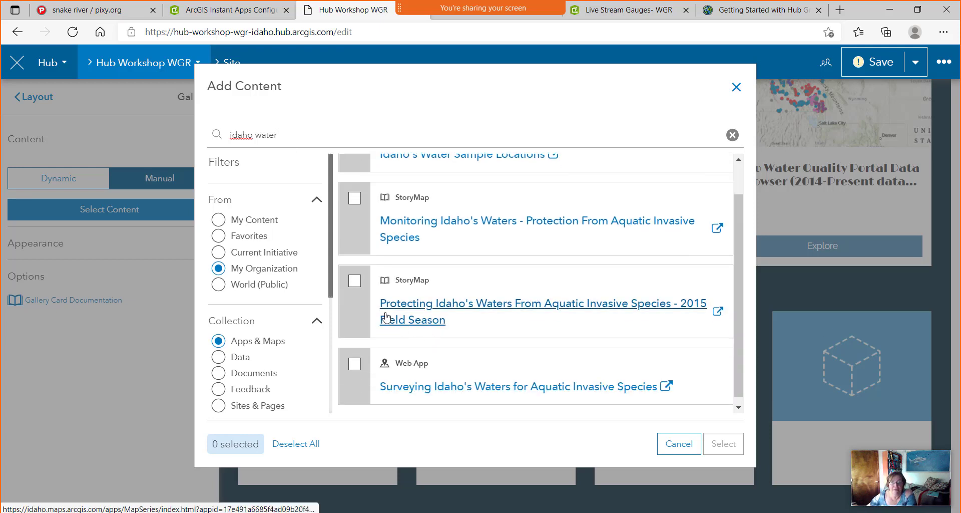
click(354, 281)
click(354, 199)
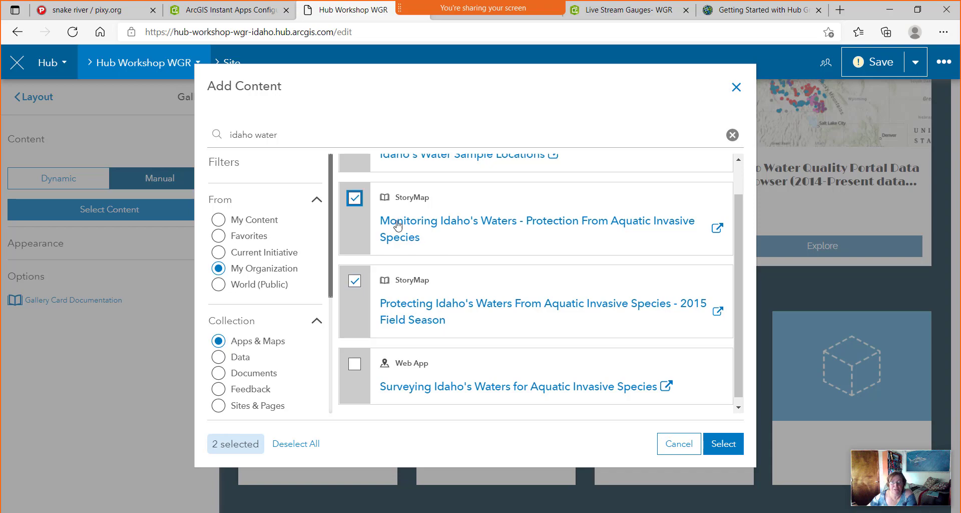
click(723, 443)
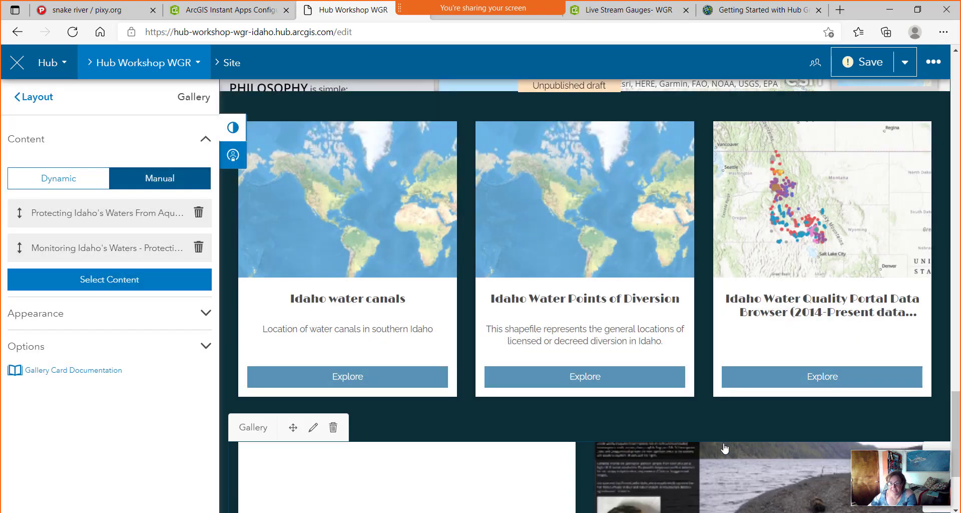
scroll(635, 400, down, 3)
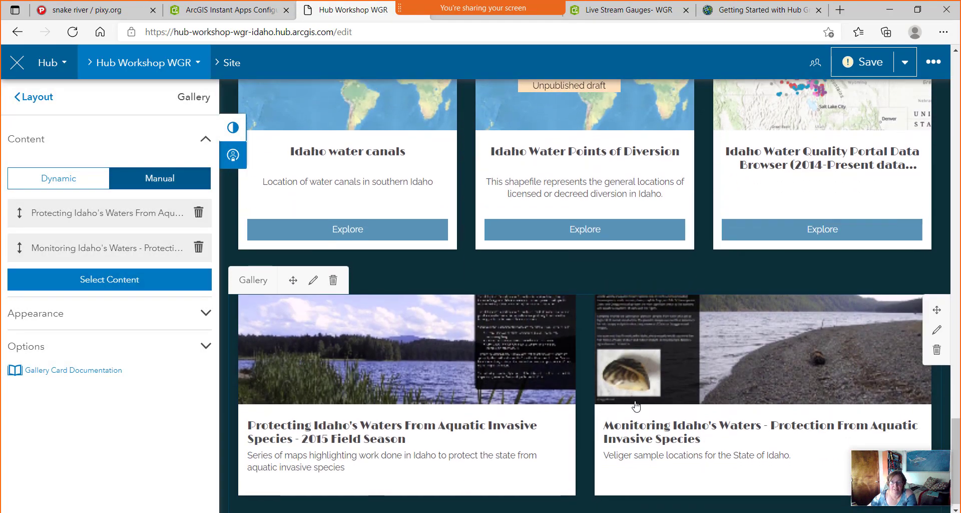
scroll(634, 400, up, 3)
scroll(635, 400, down, 3)
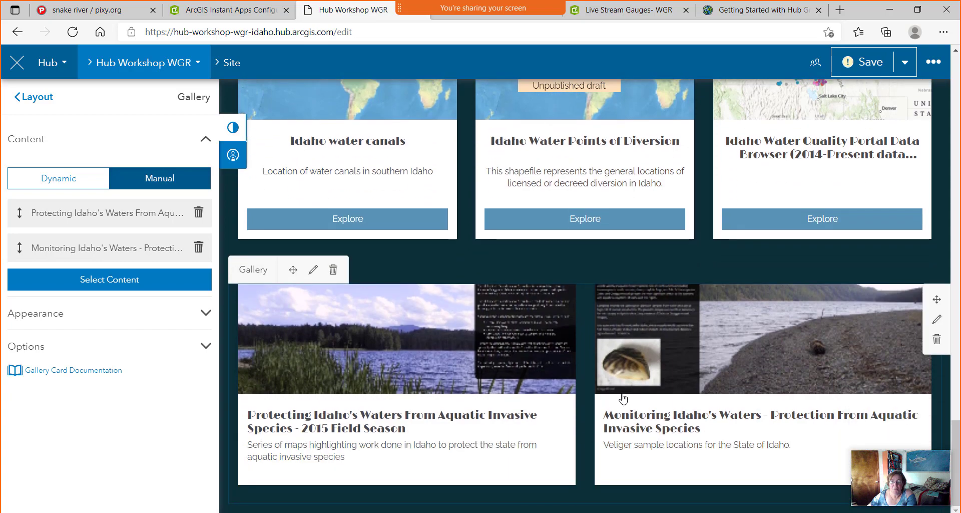
scroll(623, 398, up, 1)
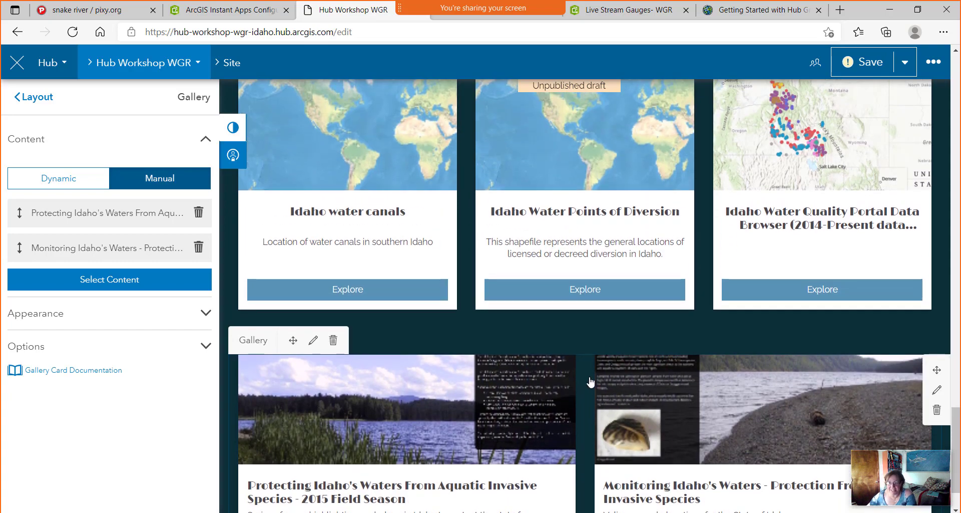
scroll(590, 383, down, 1)
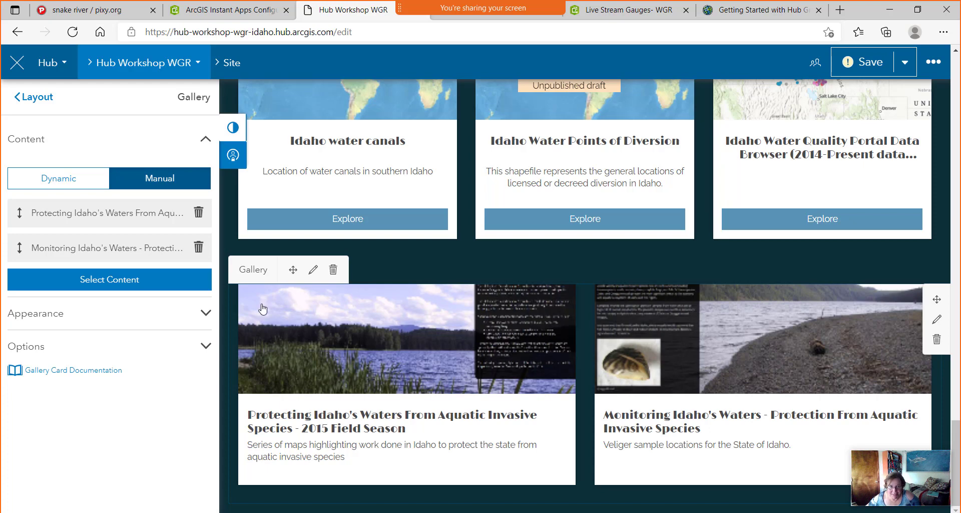
Insert a Spacer card to the left of the StoryMap gallery and narrow it.
click(39, 102)
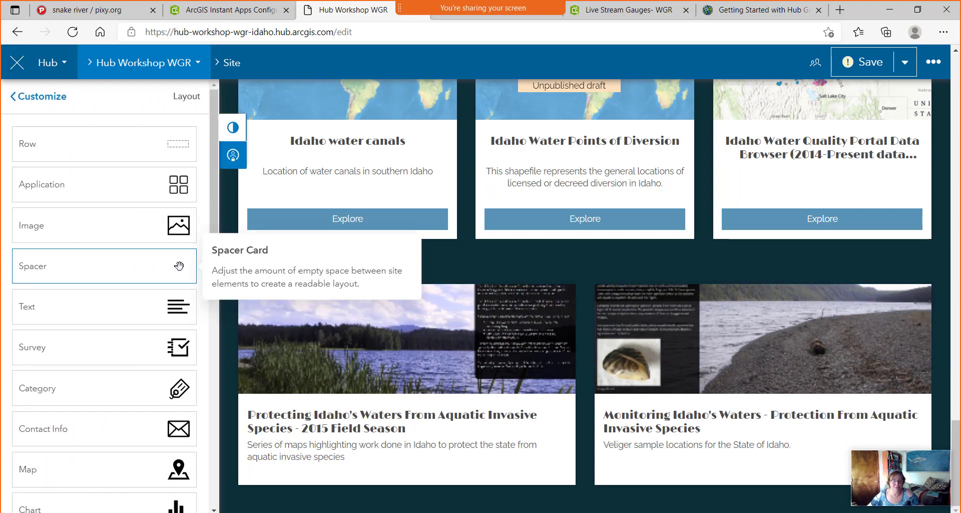
drag(180, 271, 248, 398)
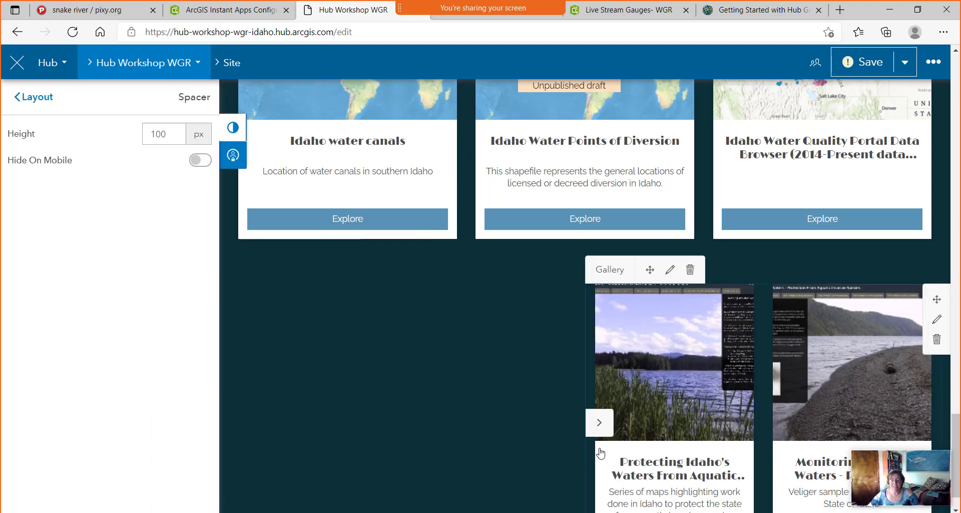
drag(570, 427, 329, 433)
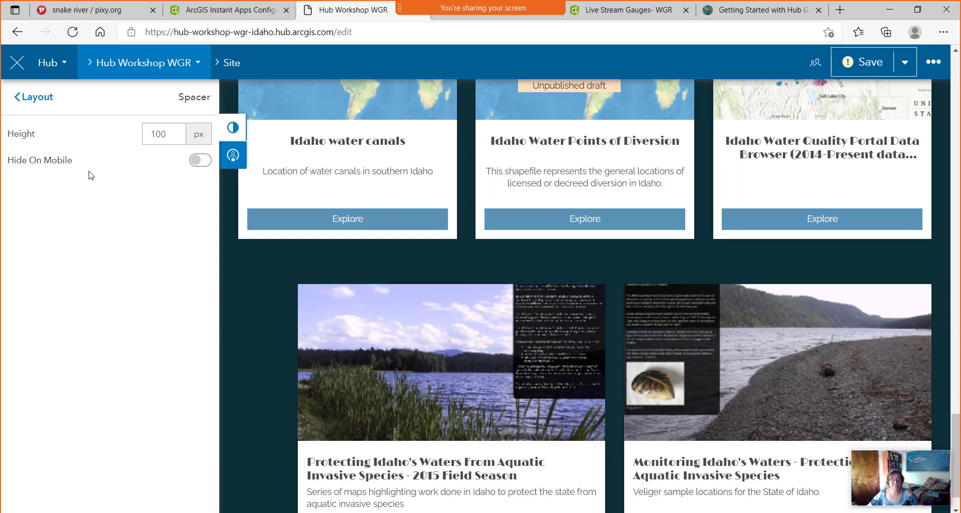
Add a second spacer on the right, then widen and shift the gallery to center it.
click(36, 97)
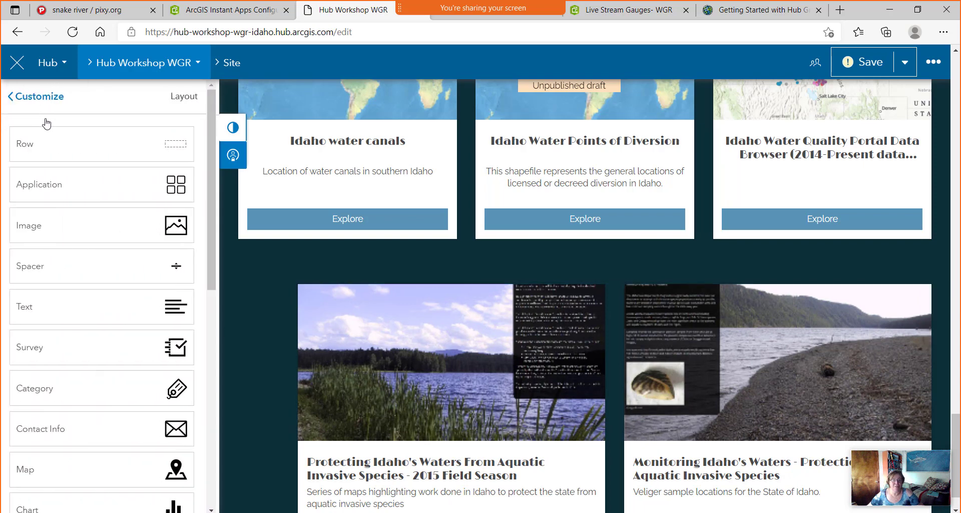
drag(173, 266, 923, 424)
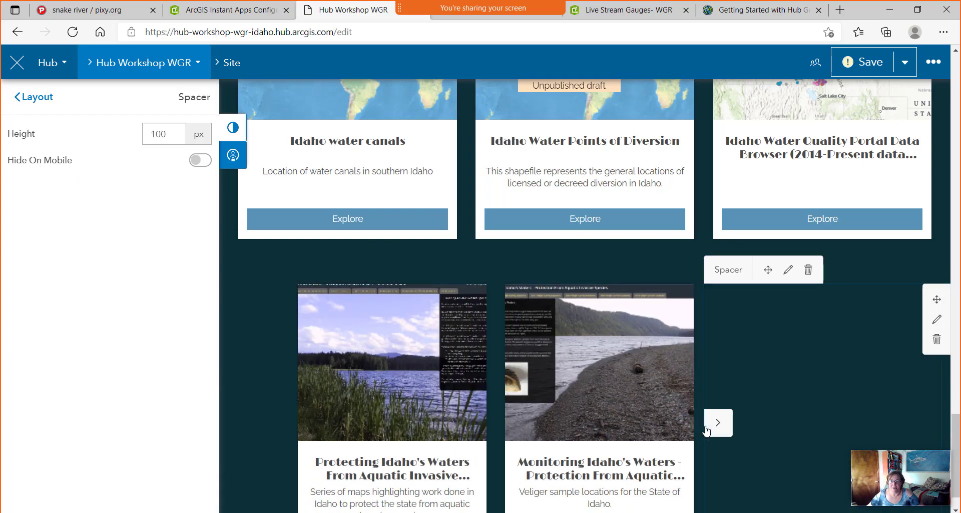
click(716, 428)
scroll(776, 426, down, 1)
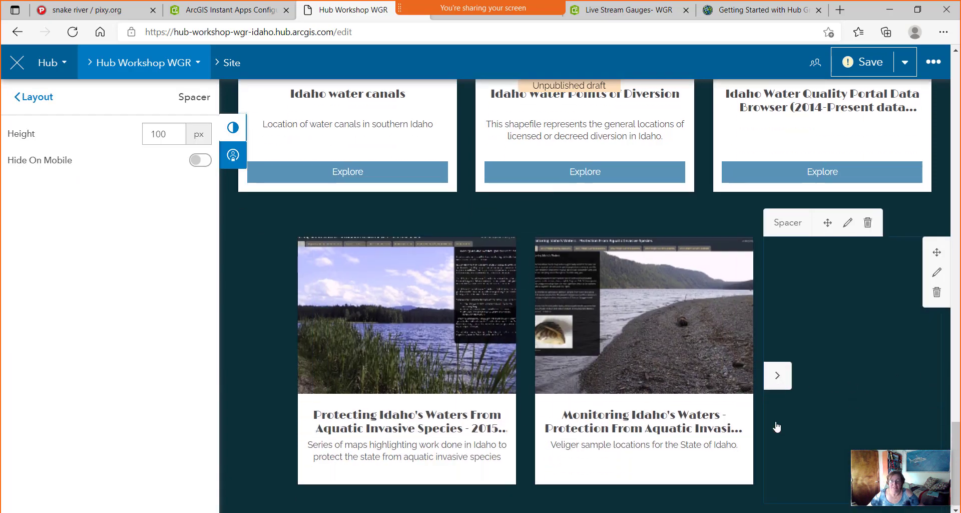
click(299, 378)
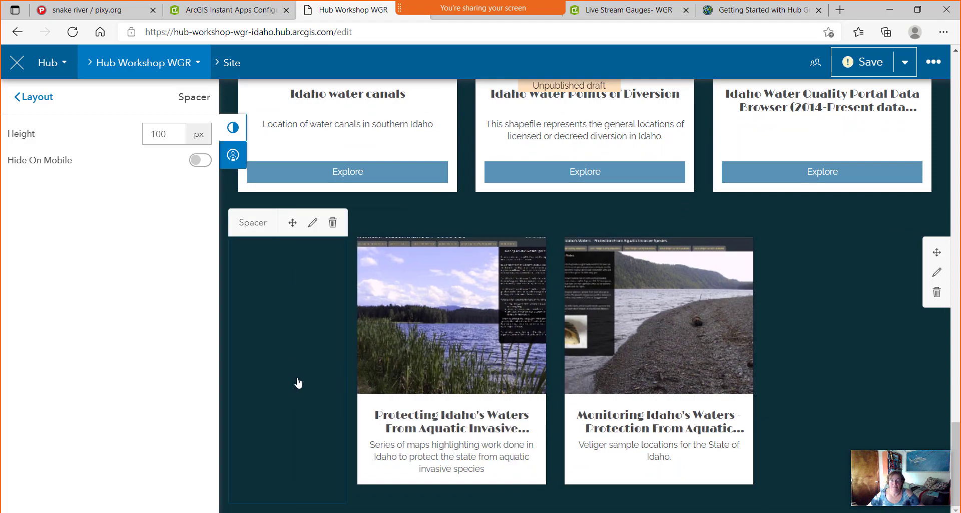
click(775, 384)
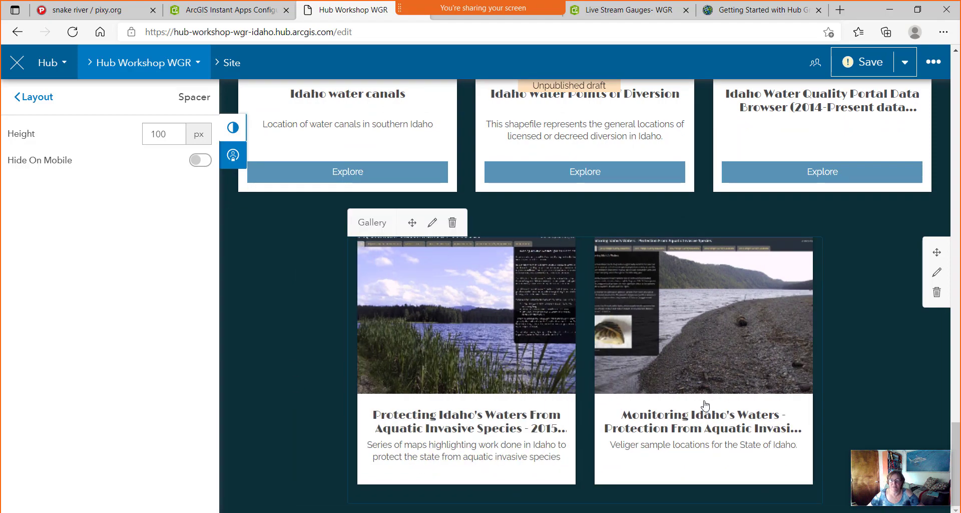
scroll(601, 361, down, 2)
scroll(638, 300, up, 4)
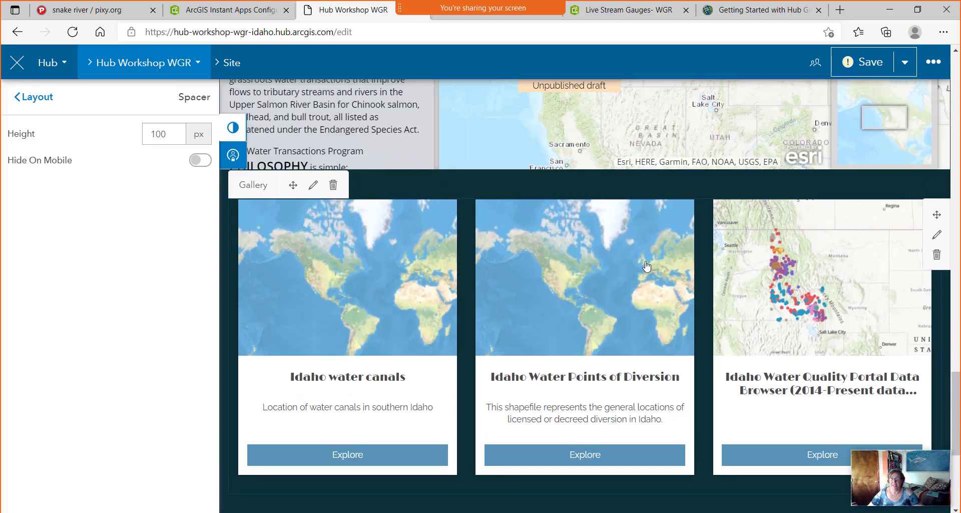
scroll(647, 266, down, 3)
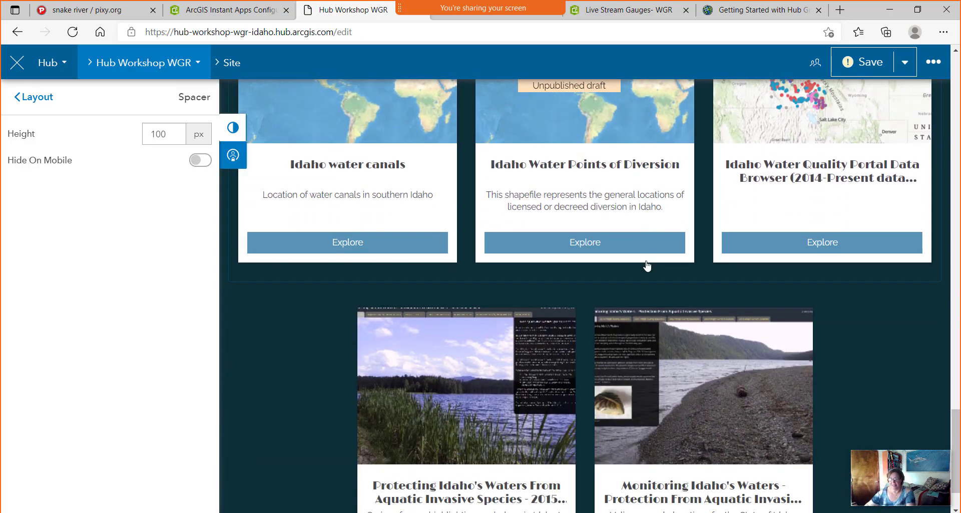
scroll(636, 253, down, 1)
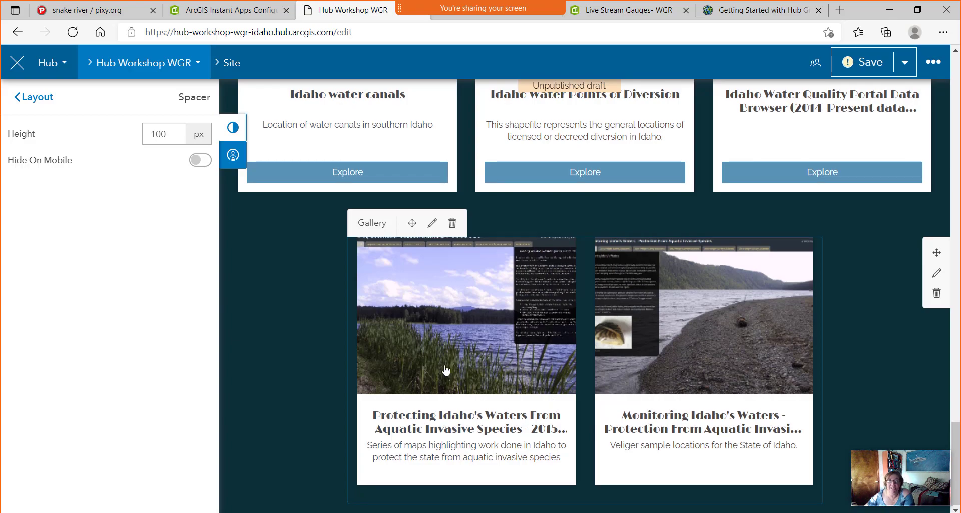
scroll(445, 371, up, 6)
scroll(446, 370, up, 8)
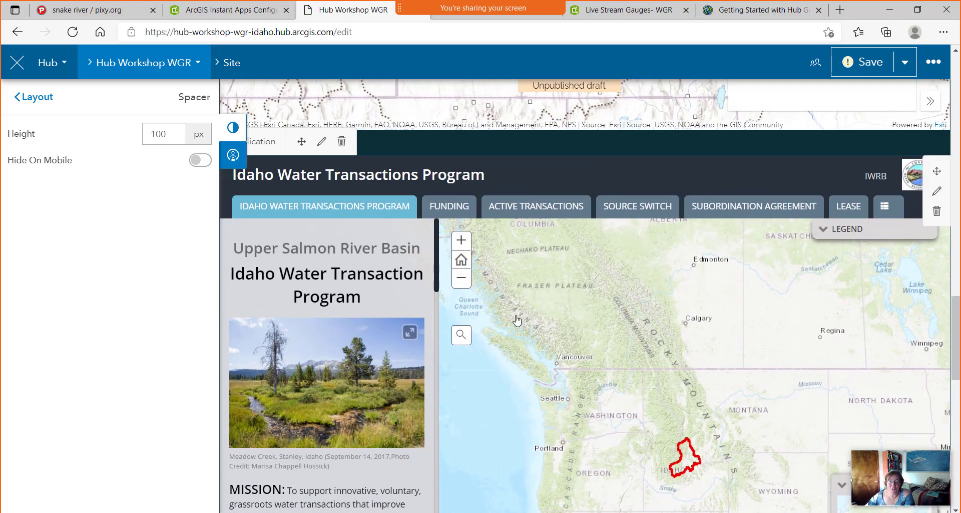
scroll(517, 320, down, 6)
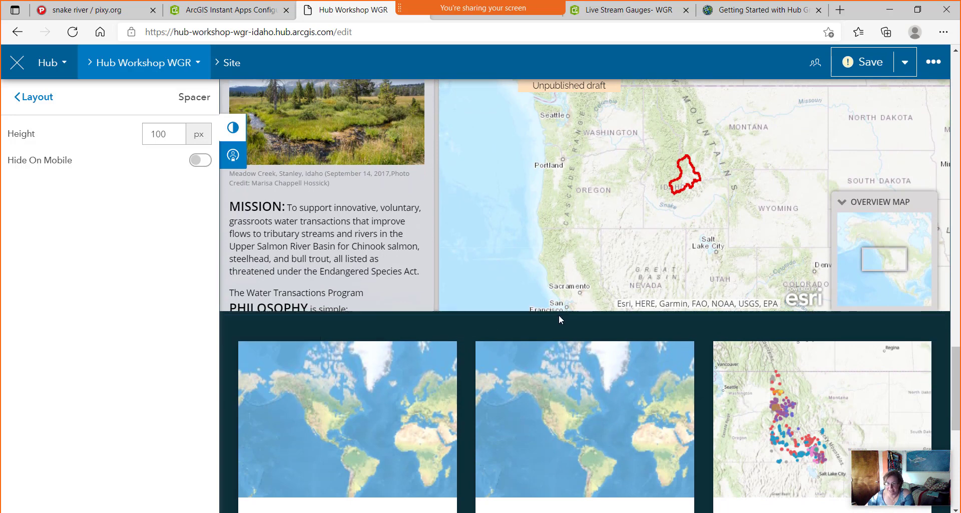
Add a row above the gallery holding a Text card reading 'Some water related maps and apps in Idaho'.
click(35, 97)
drag(180, 144, 587, 328)
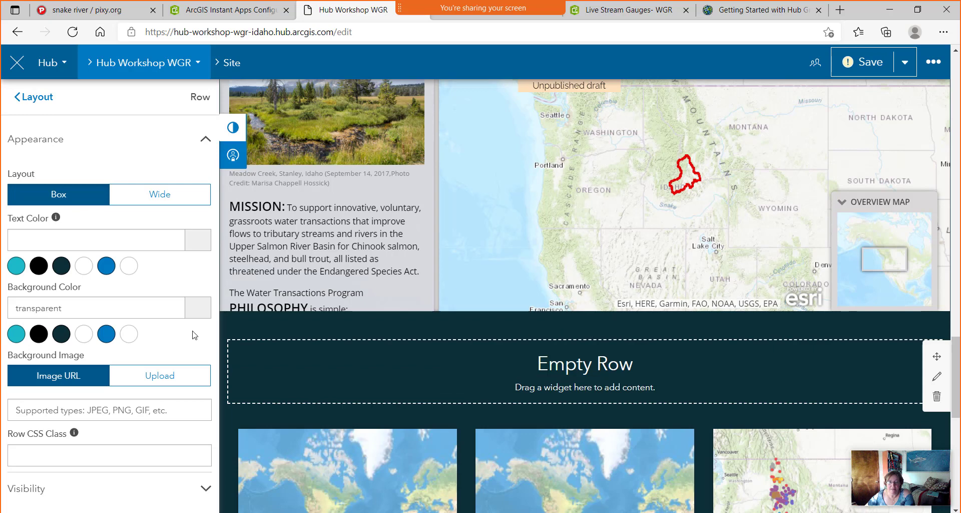
click(29, 98)
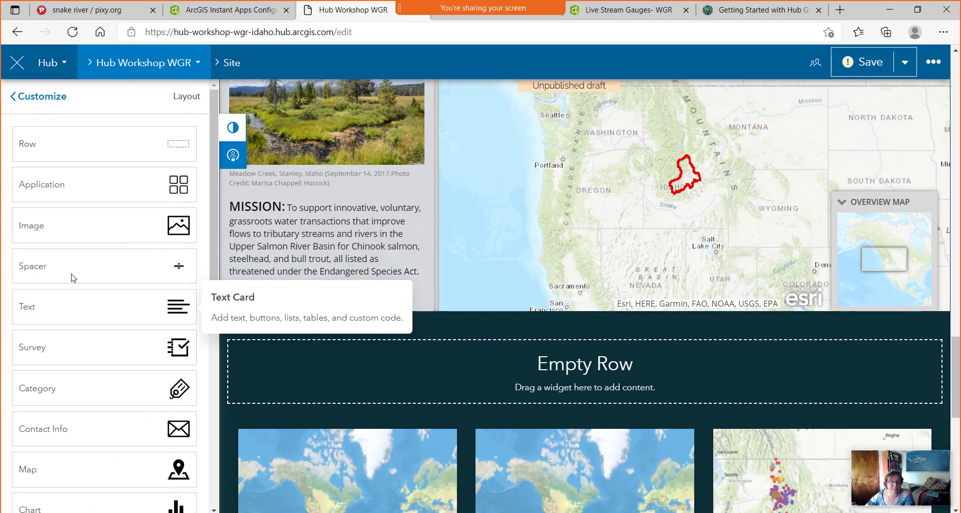
drag(165, 308, 555, 364)
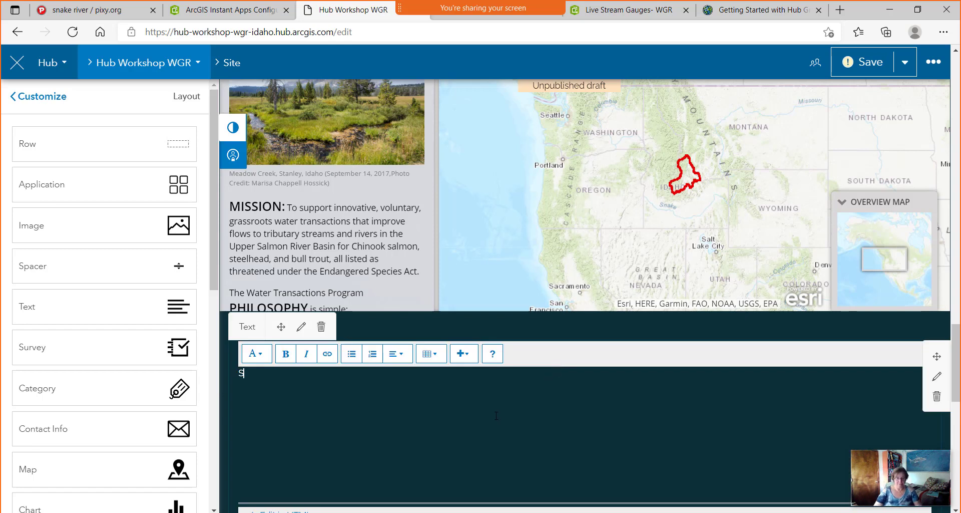
text(Some water related maps and apps in Idaho)
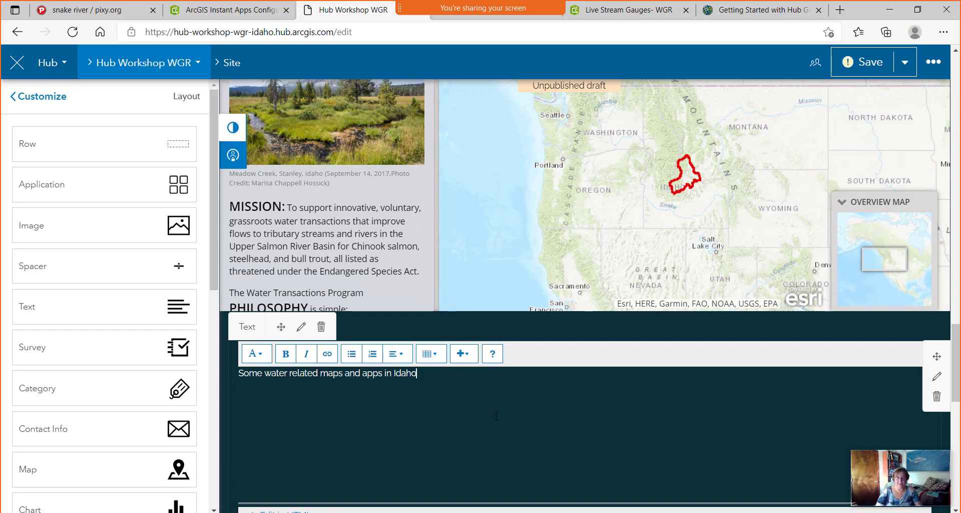
Center the heading text and give it the Header 2 style.
drag(432, 382, 242, 382)
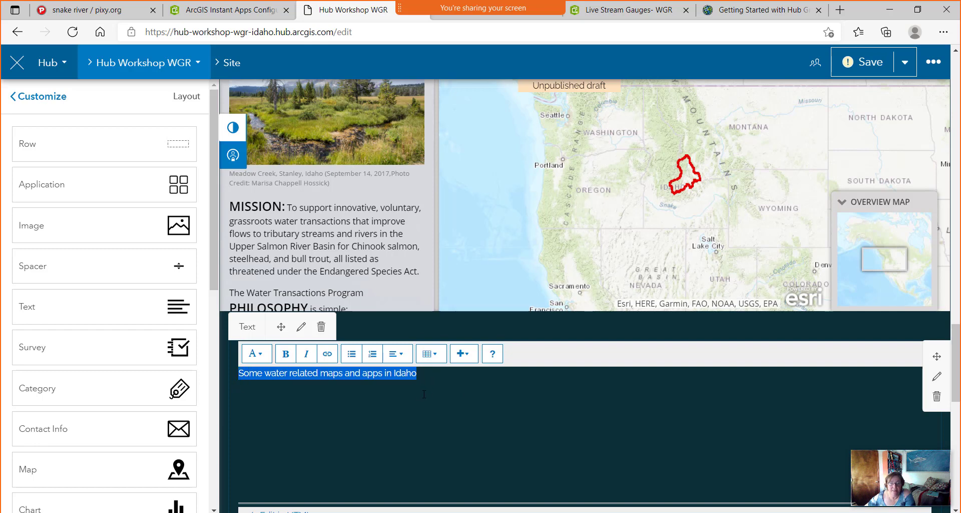
click(395, 353)
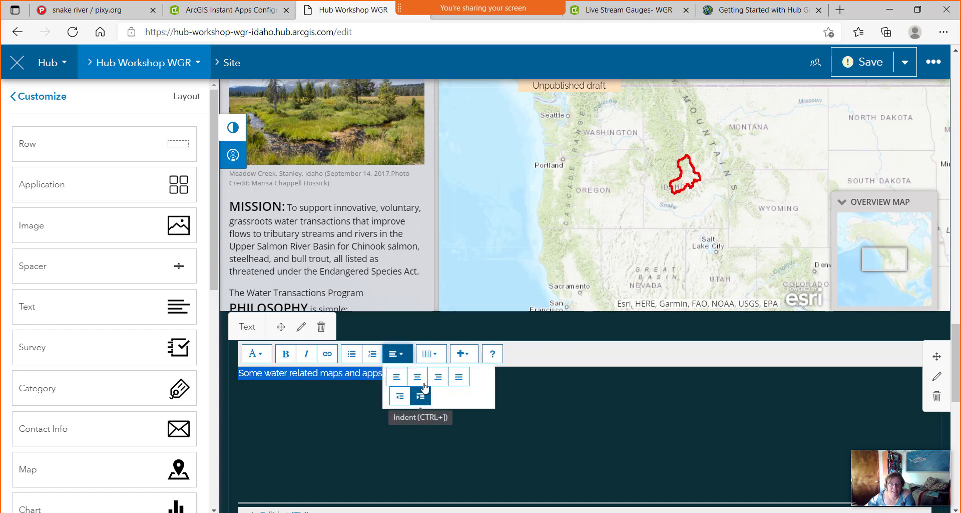
click(418, 377)
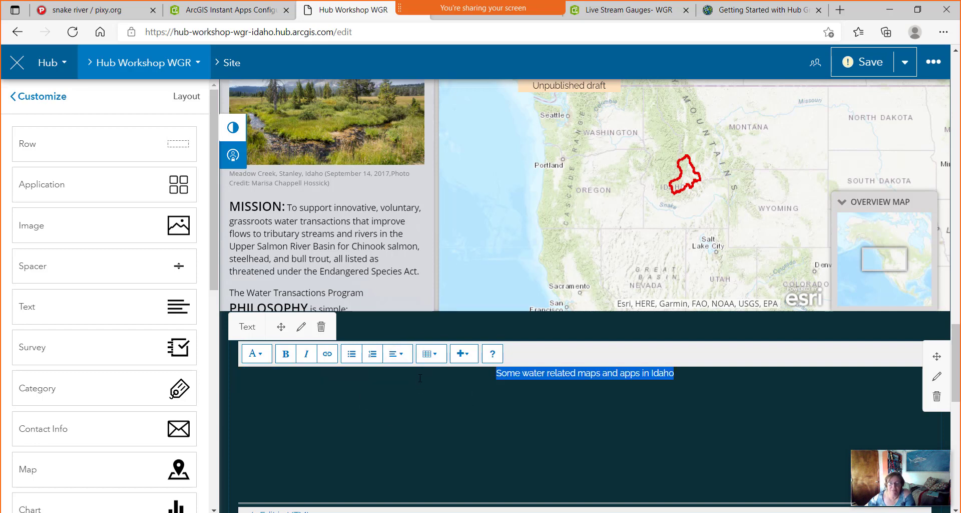
click(253, 353)
scroll(315, 455, down, 1)
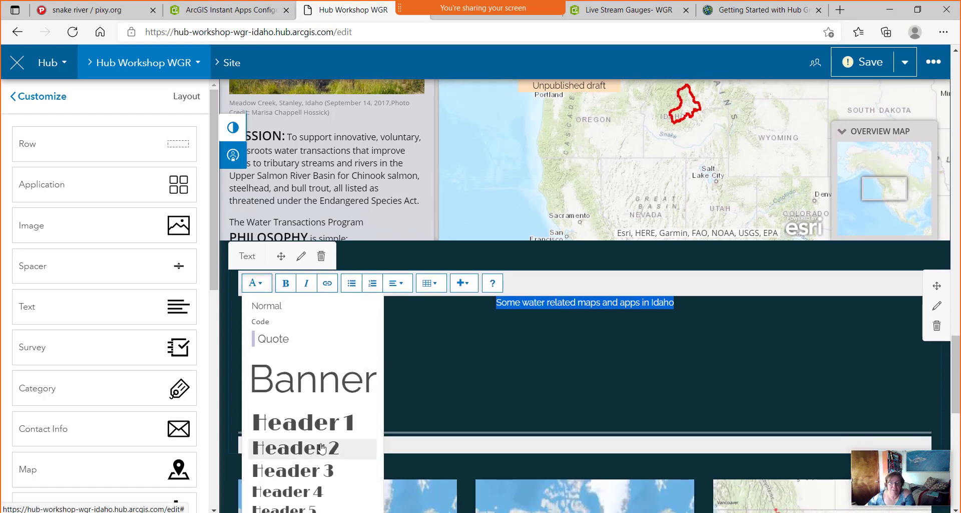
click(315, 450)
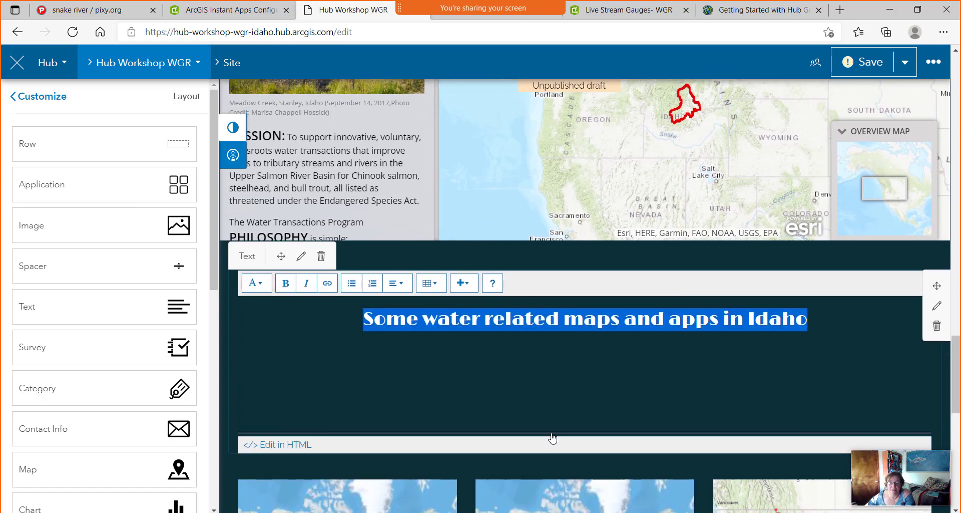
drag(551, 431, 547, 351)
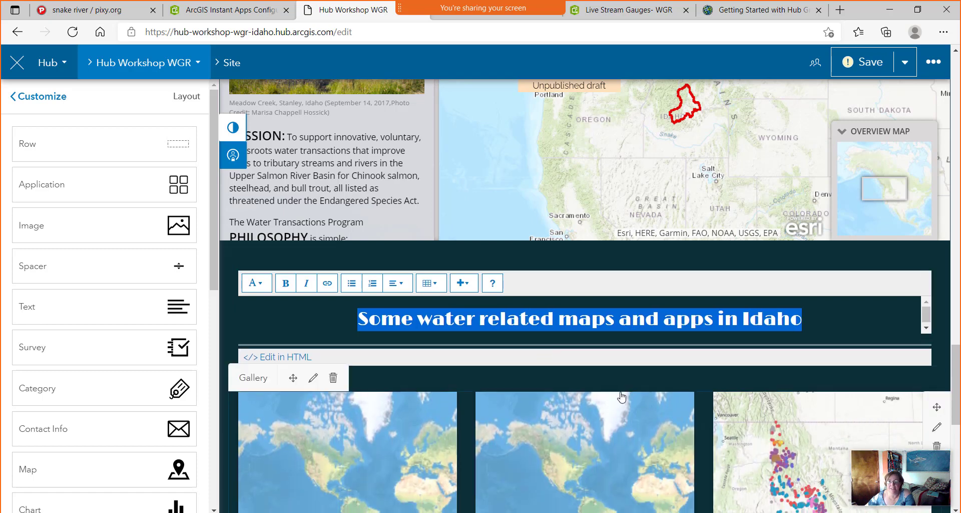
click(753, 456)
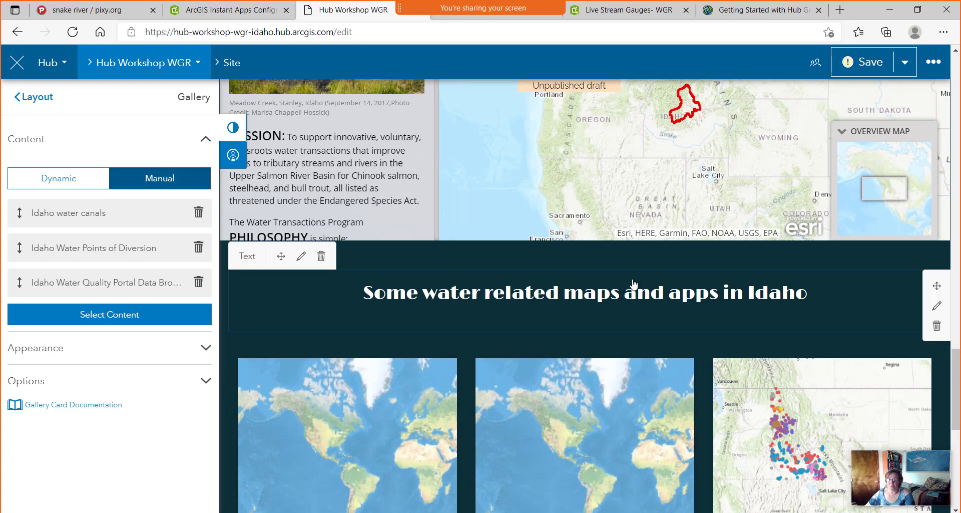
Drag a Spacer card into the layout above the Idaho water heading.
click(38, 101)
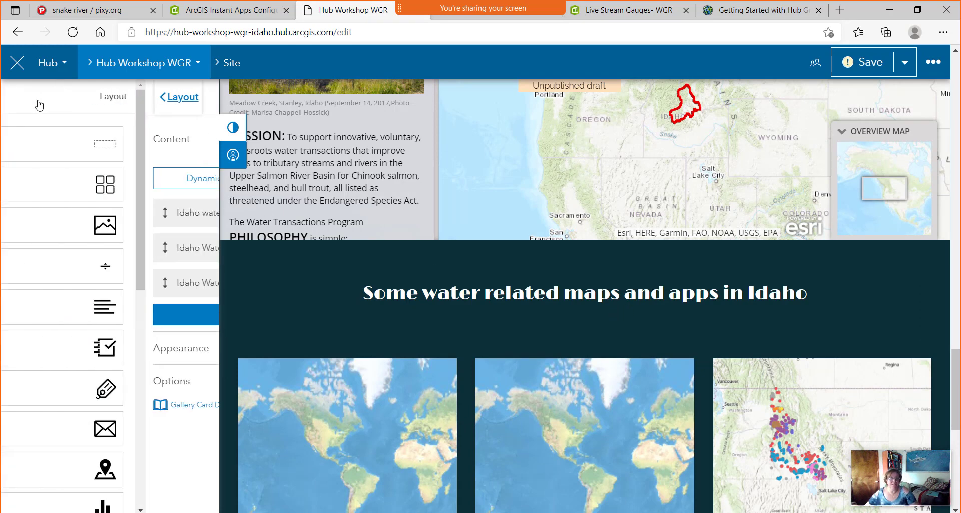
drag(178, 267, 591, 274)
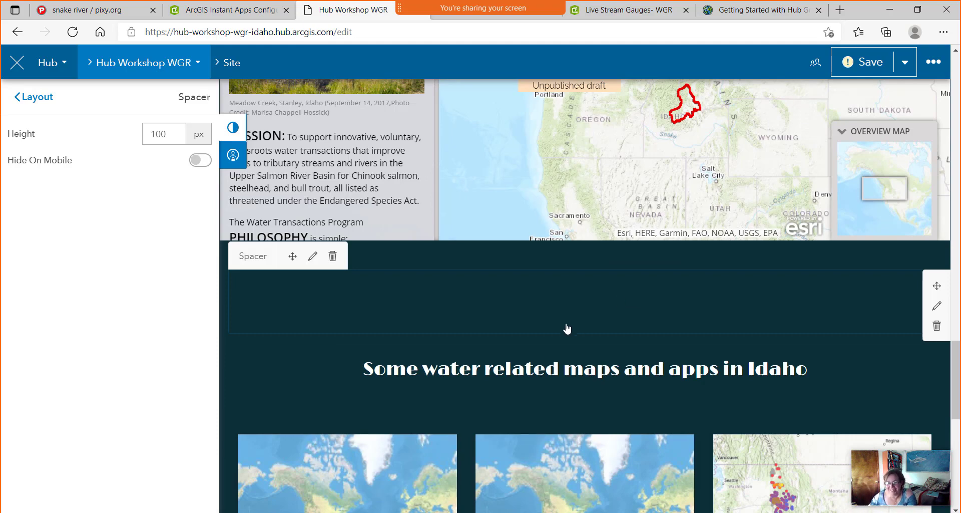
scroll(545, 326, down, 10)
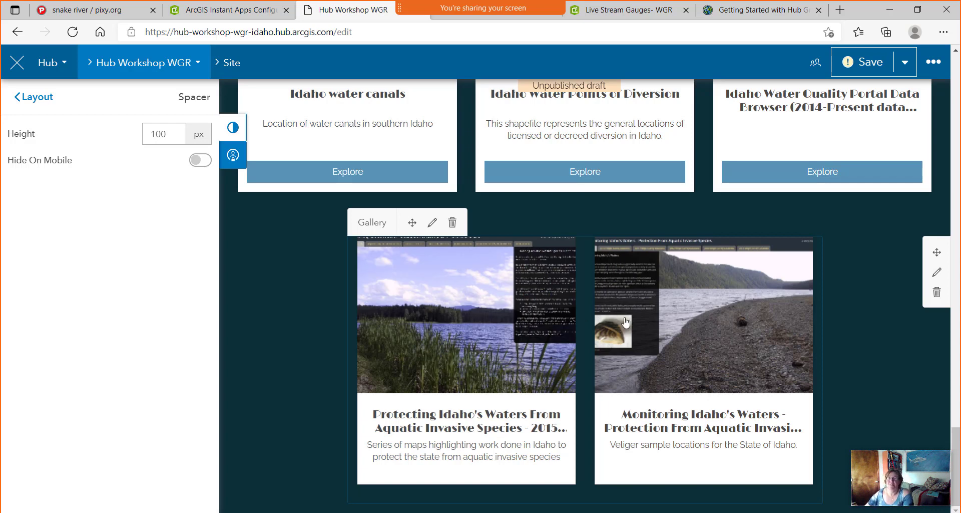
Save the site draft and publish it.
click(872, 59)
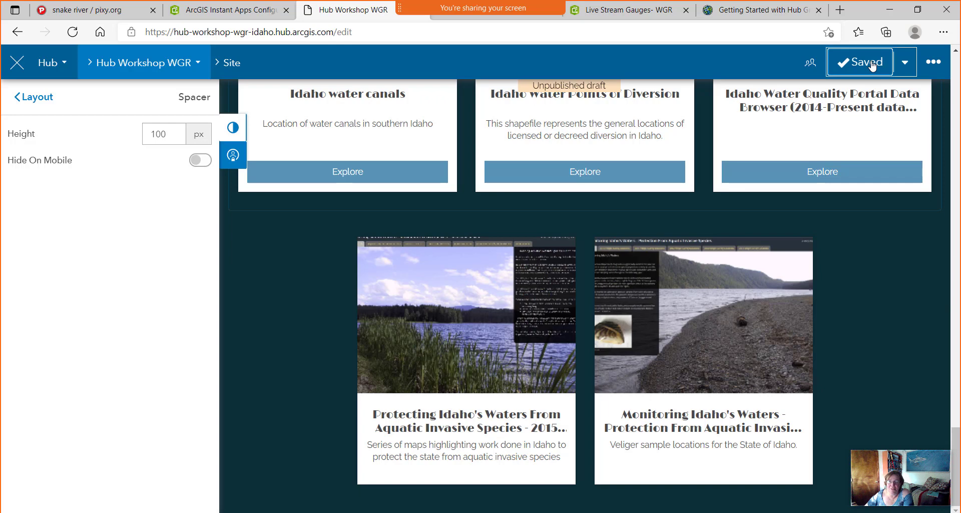
click(905, 62)
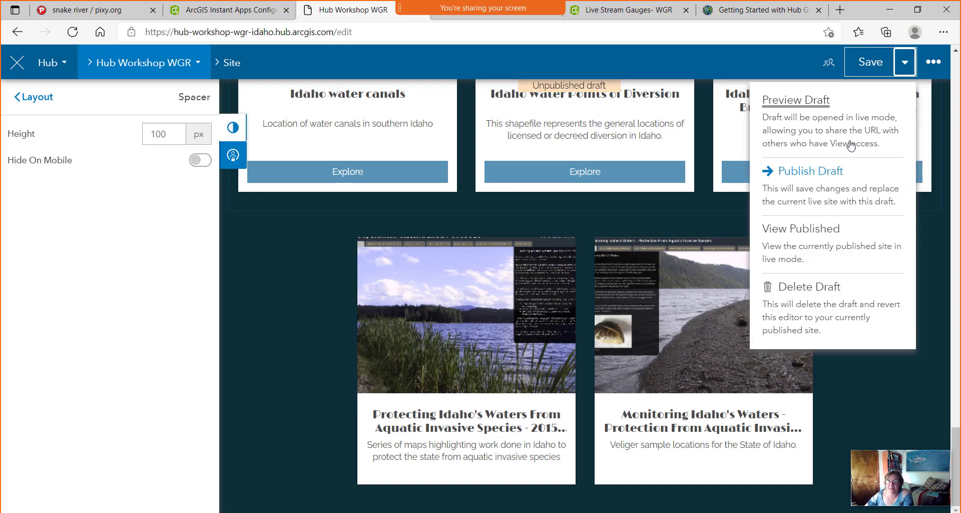
click(825, 172)
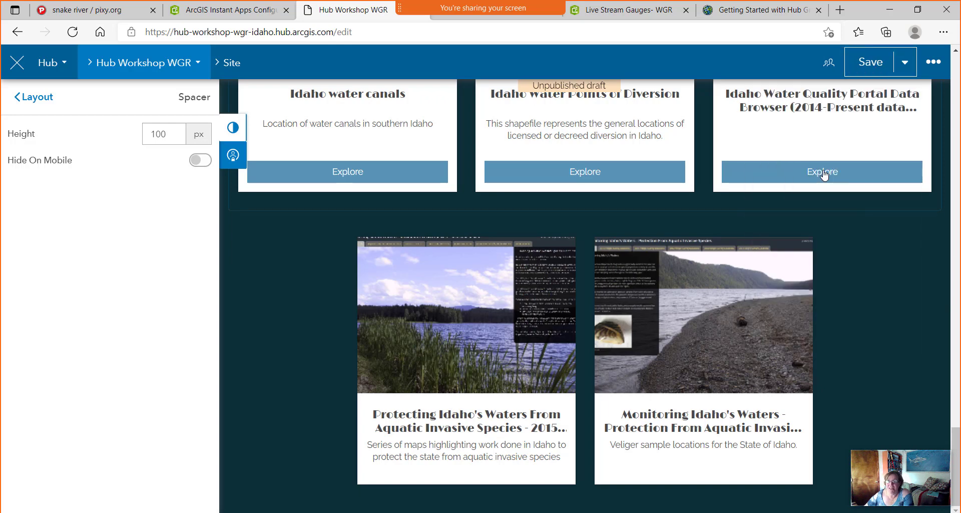
Open the published Hub Workshop WGR site and scroll through it to review the live layout.
click(905, 63)
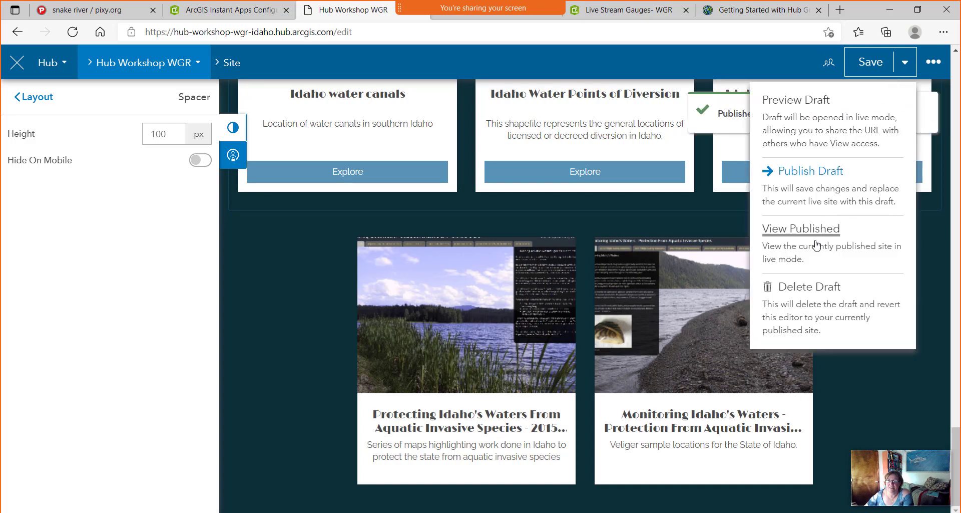
click(801, 229)
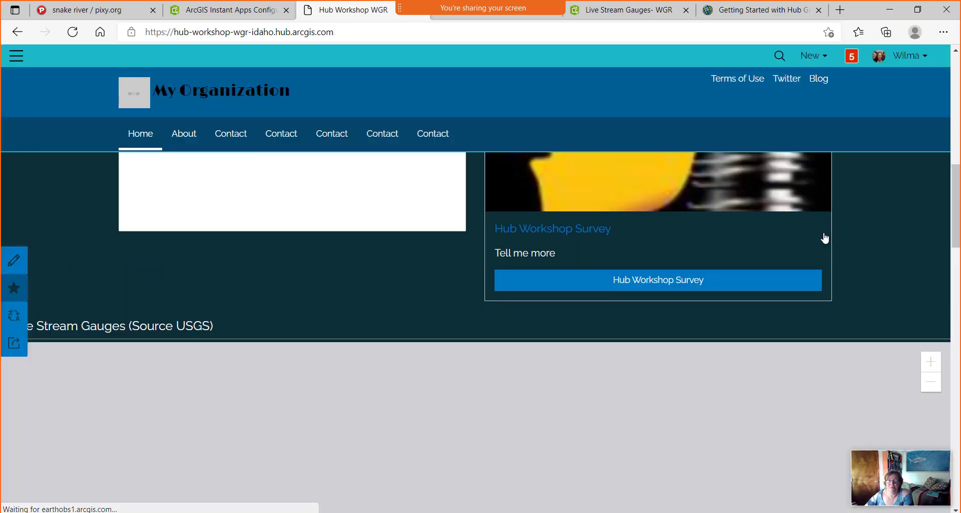
scroll(279, 268, down, 6)
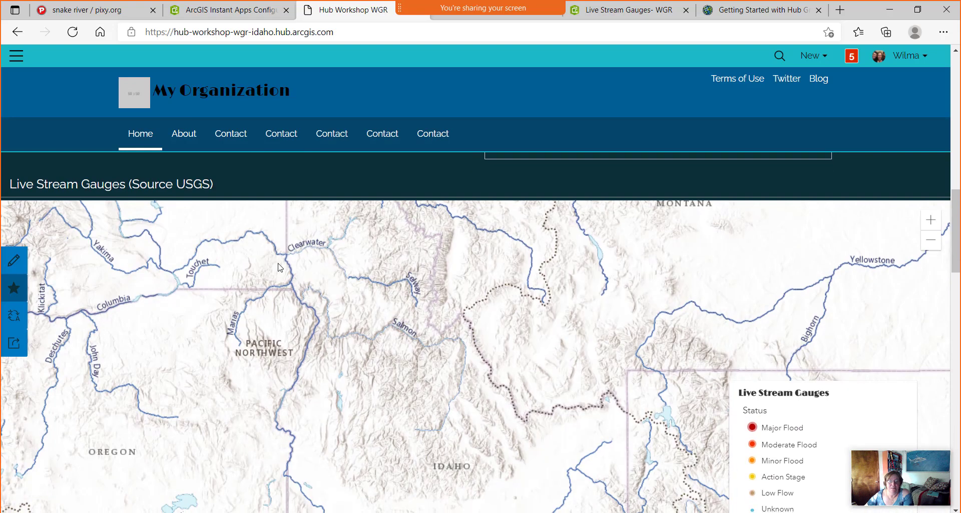
scroll(279, 268, down, 5)
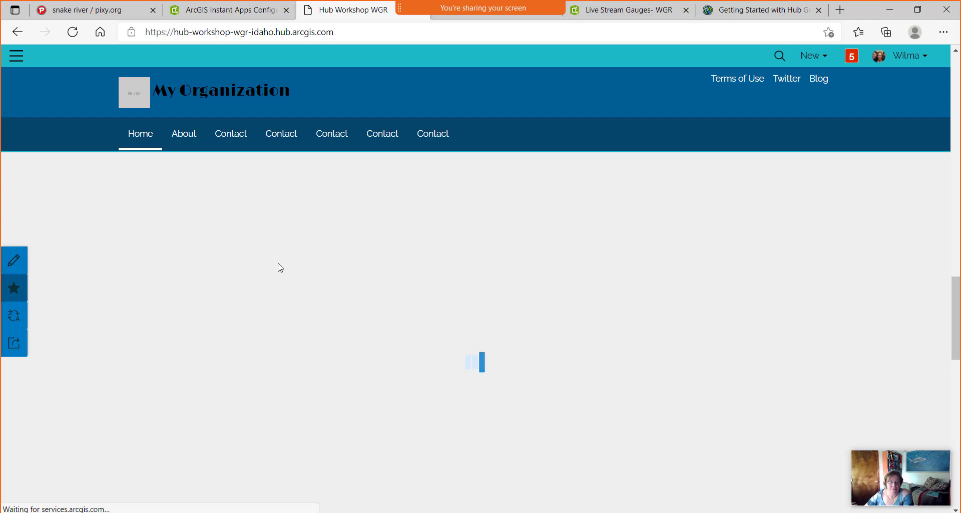
scroll(280, 268, down, 1)
scroll(280, 268, down, 5)
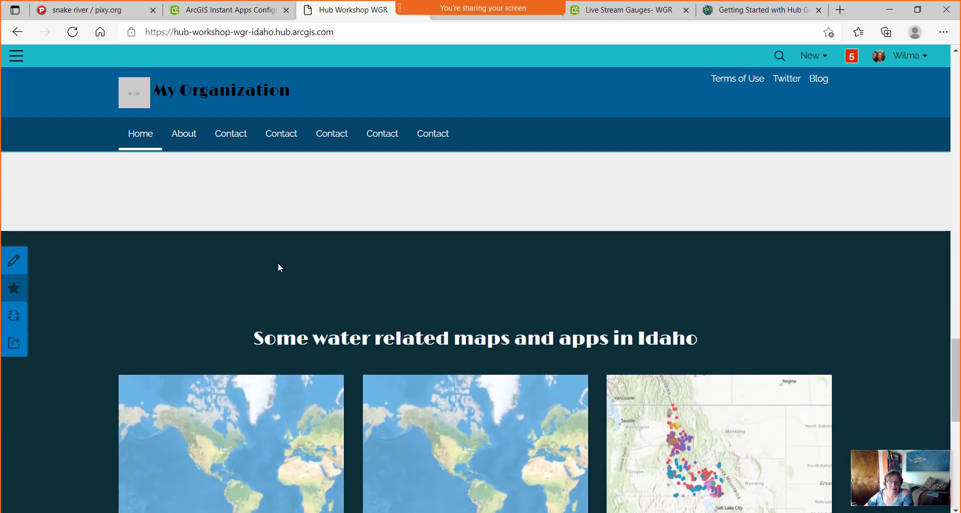
scroll(278, 262, up, 10)
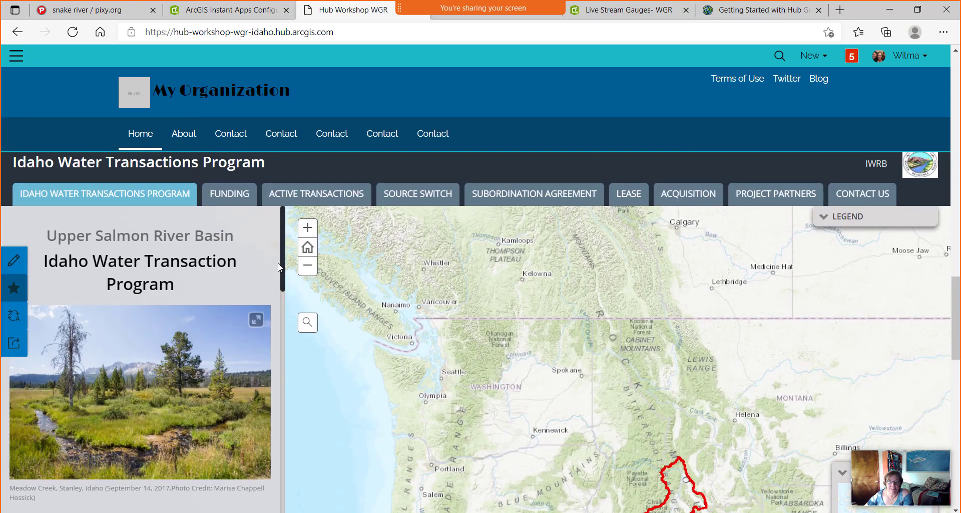
scroll(278, 266, up, 15)
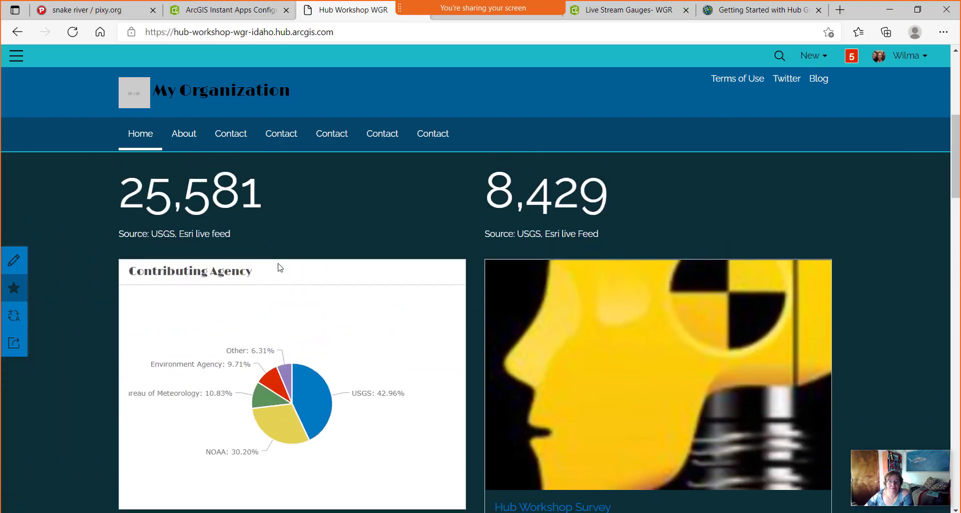
scroll(279, 267, down, 20)
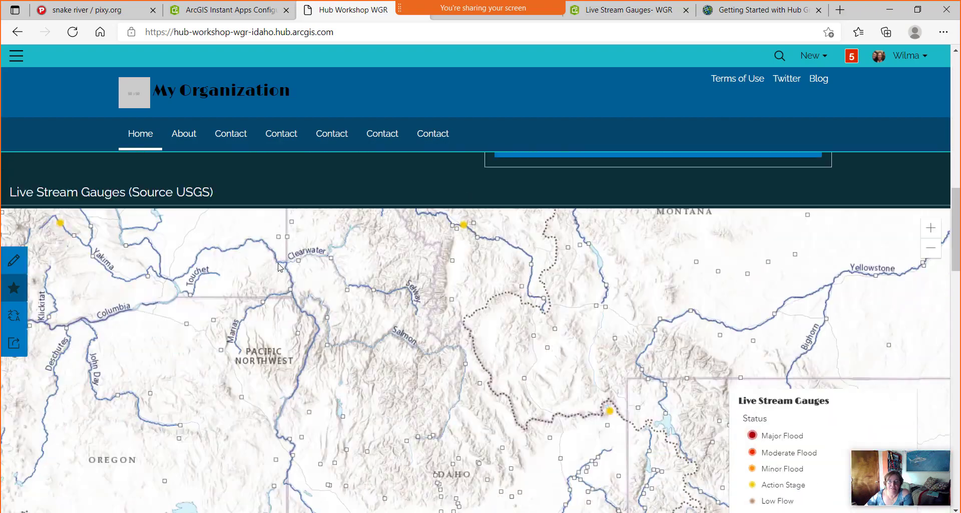
scroll(278, 266, down, 8)
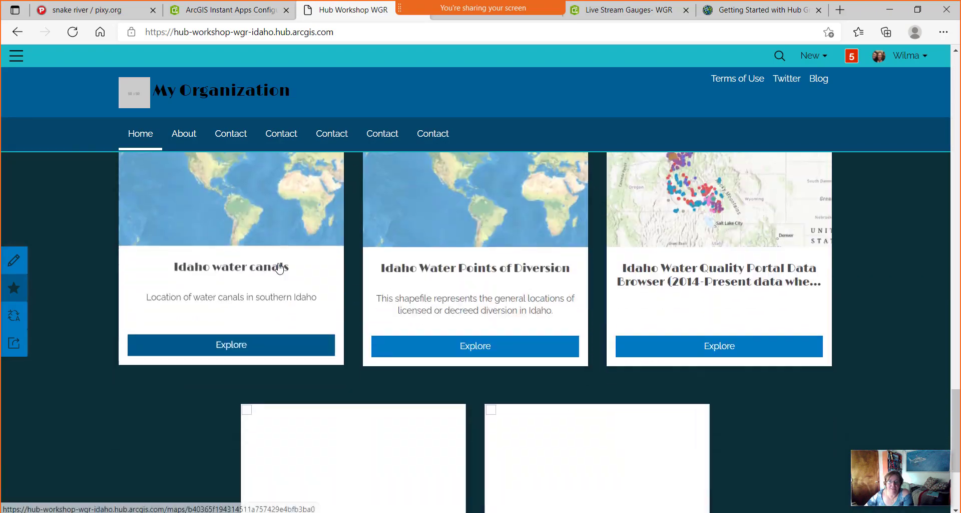
scroll(278, 266, up, 20)
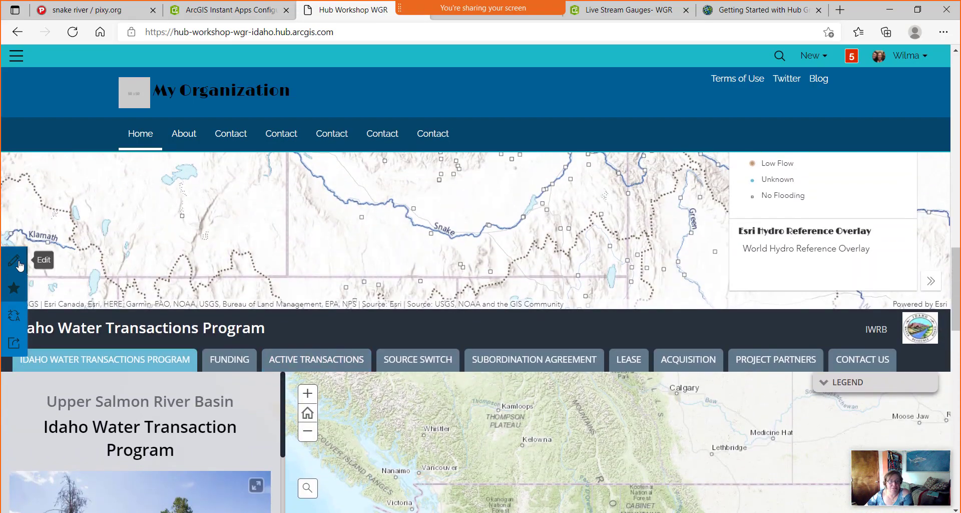
click(19, 266)
From the Pages list, create a new site page titled 'The second page'.
click(19, 266)
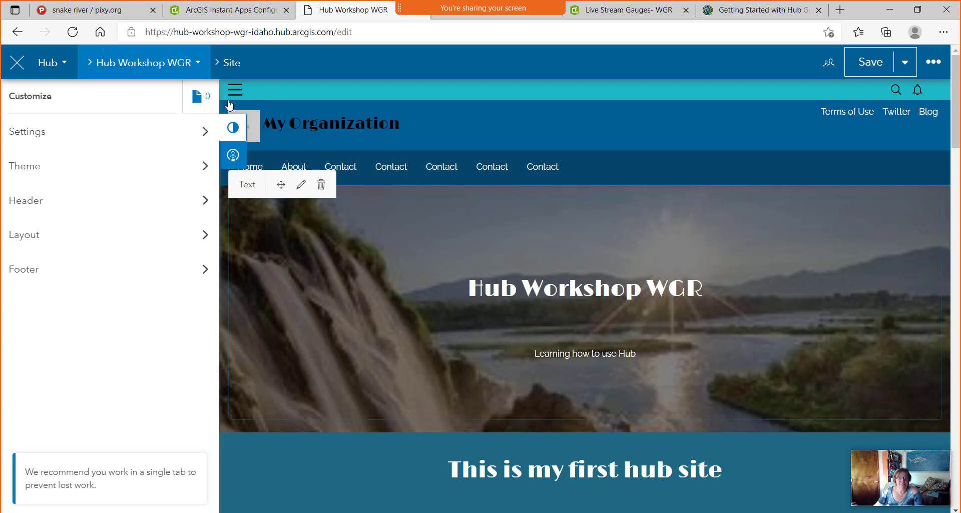
click(202, 97)
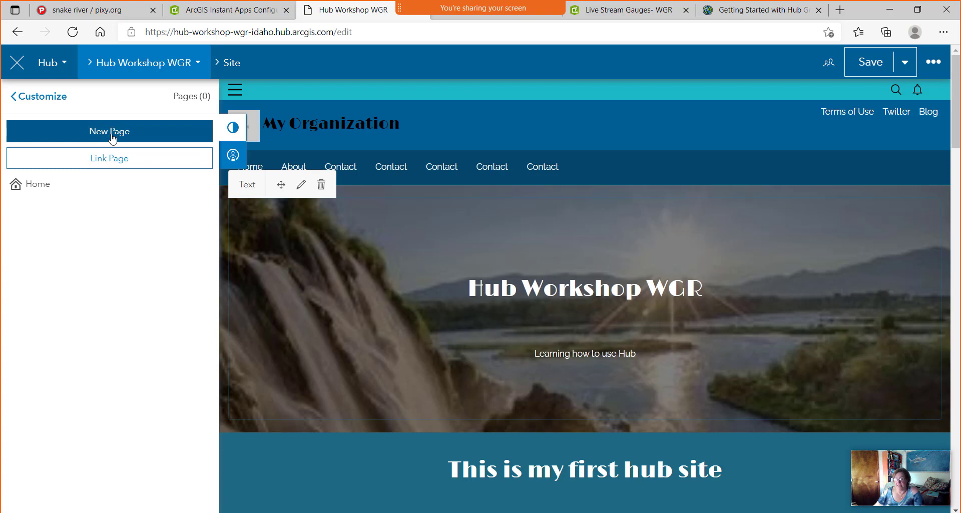
click(113, 138)
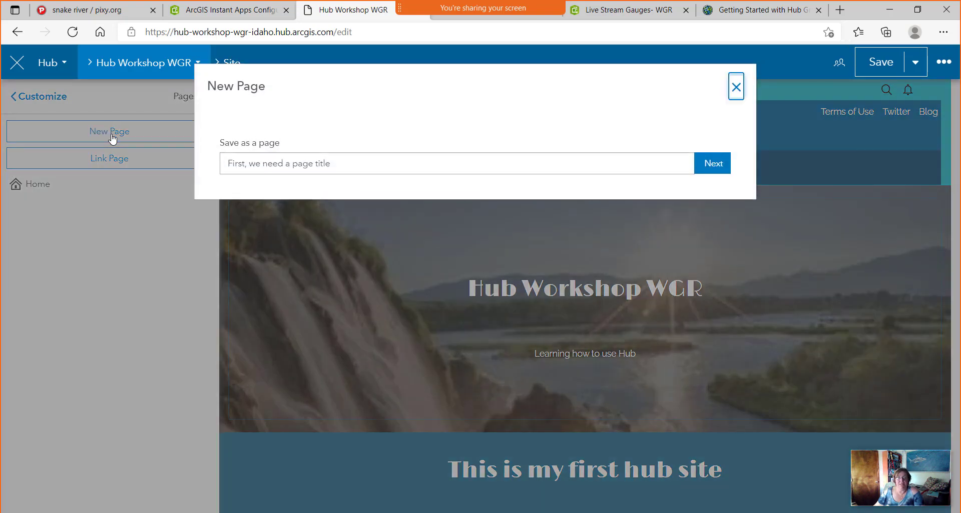
click(275, 163)
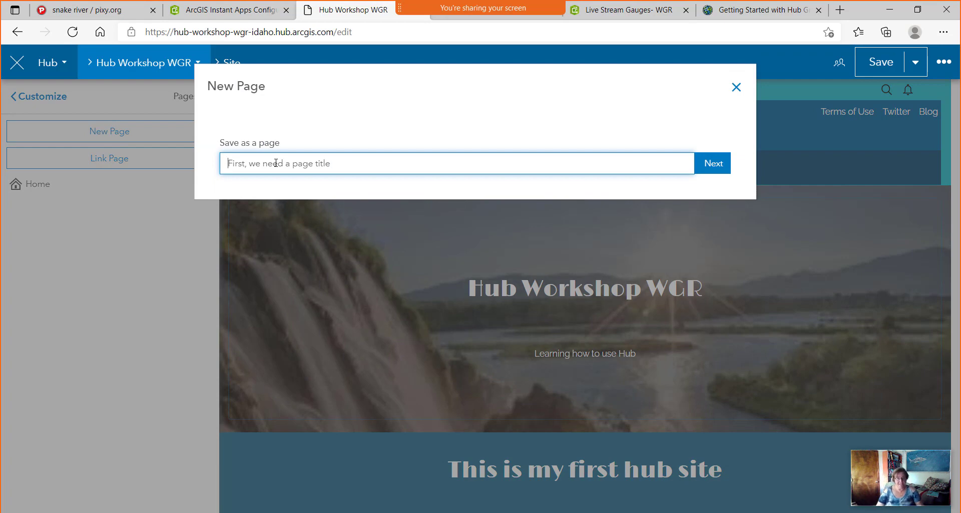
text(The second page)
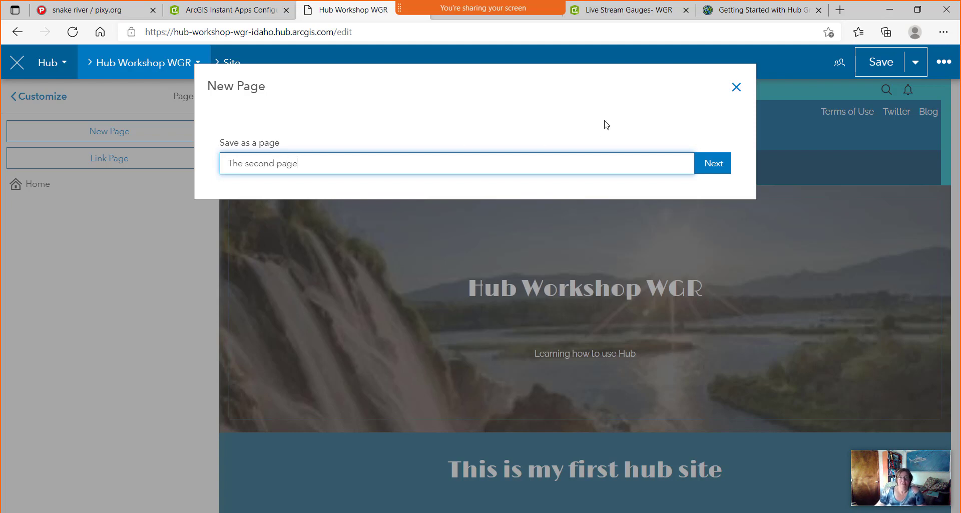
click(720, 167)
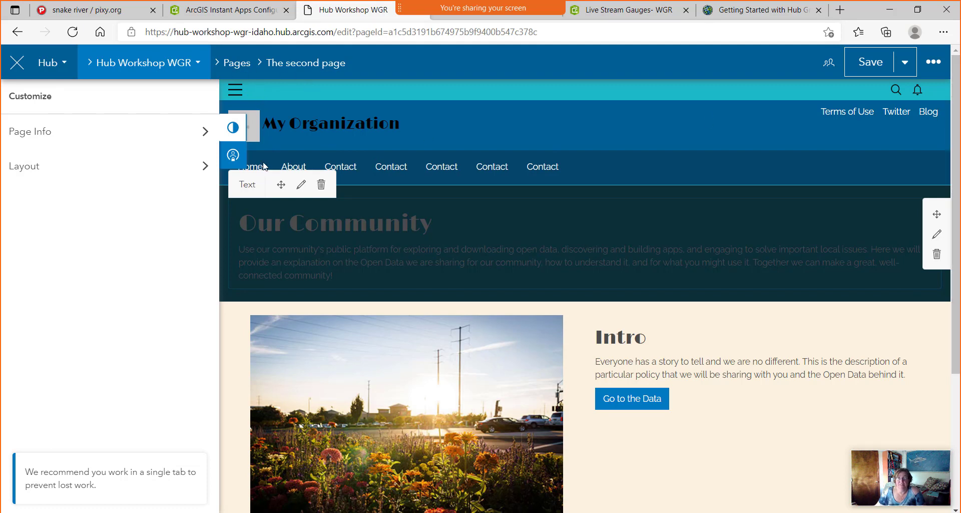
Show the Layout card list (Row, Application, Image, …) for The second page.
scroll(374, 220, down, 4)
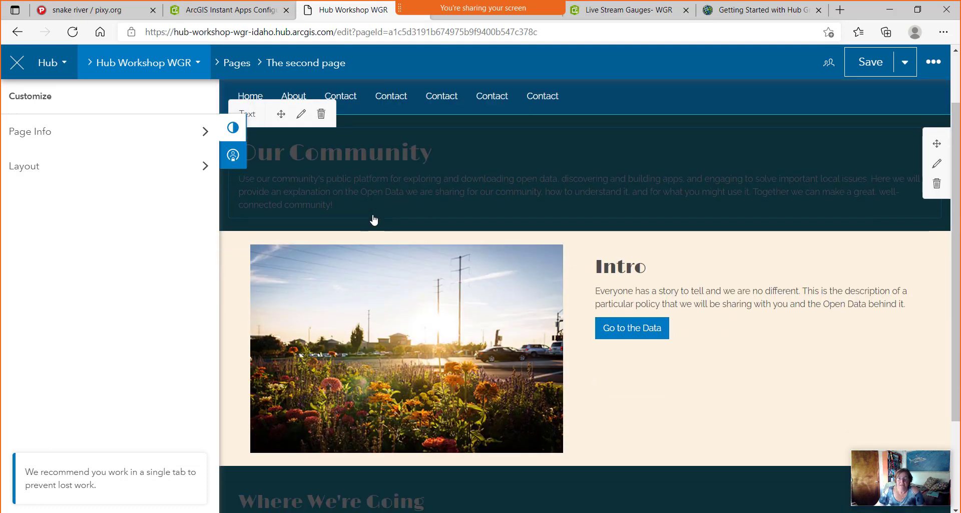
scroll(528, 283, up, 4)
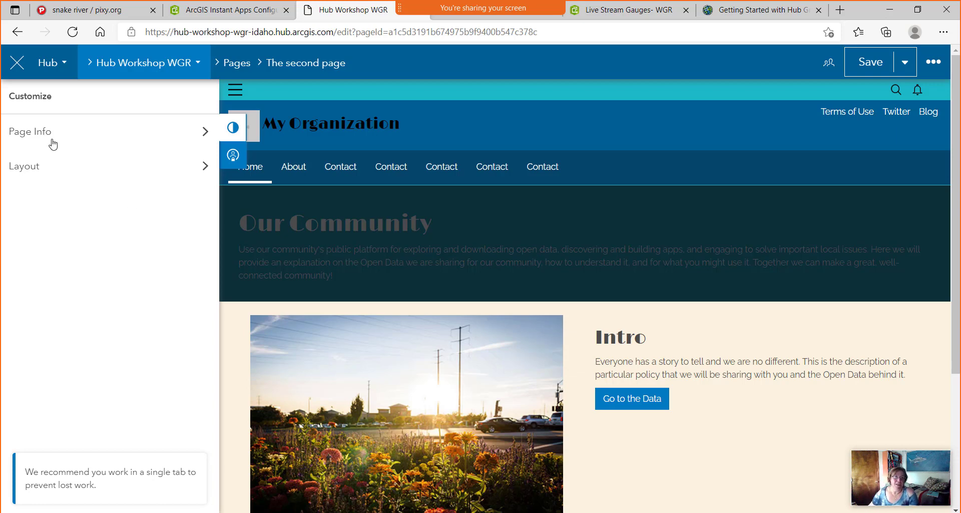
click(203, 168)
scroll(67, 316, down, 10)
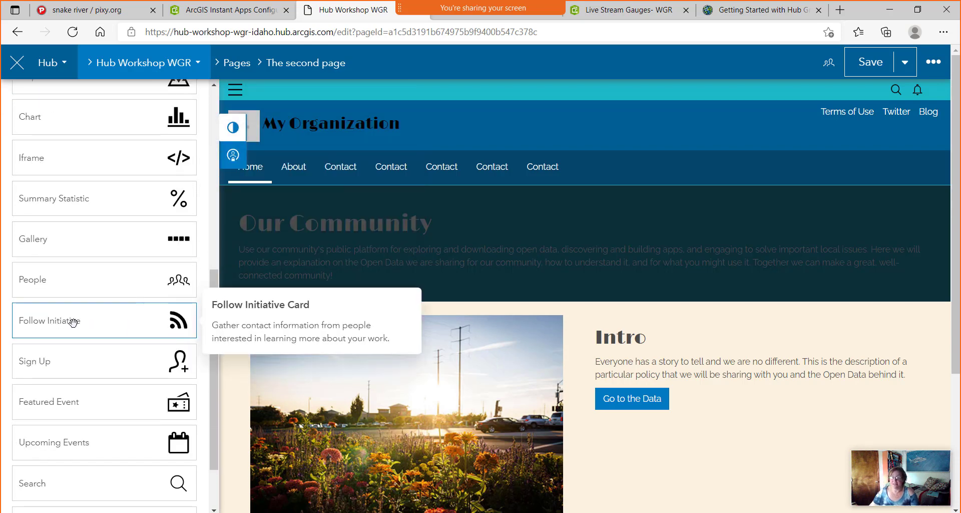
scroll(72, 323, up, 10)
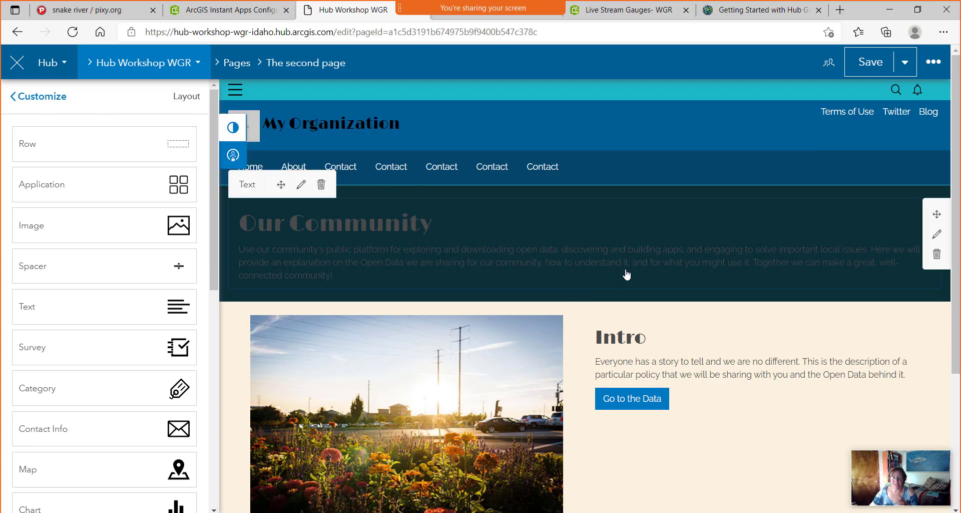
Save The second page draft and publish it.
click(905, 62)
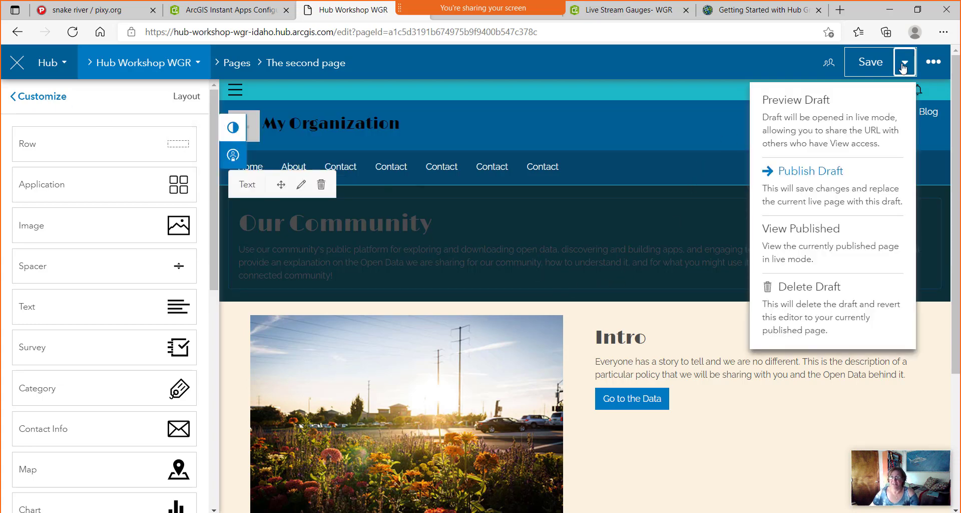
click(871, 61)
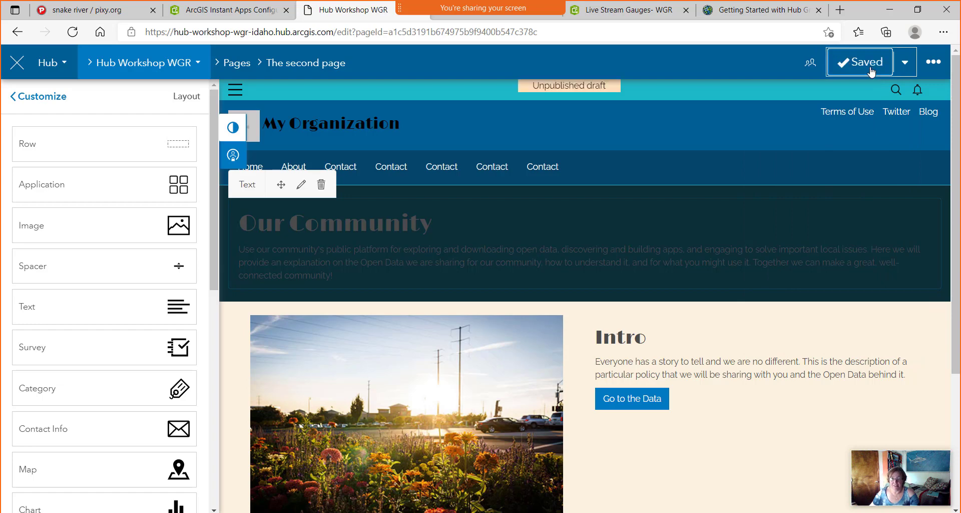
click(906, 65)
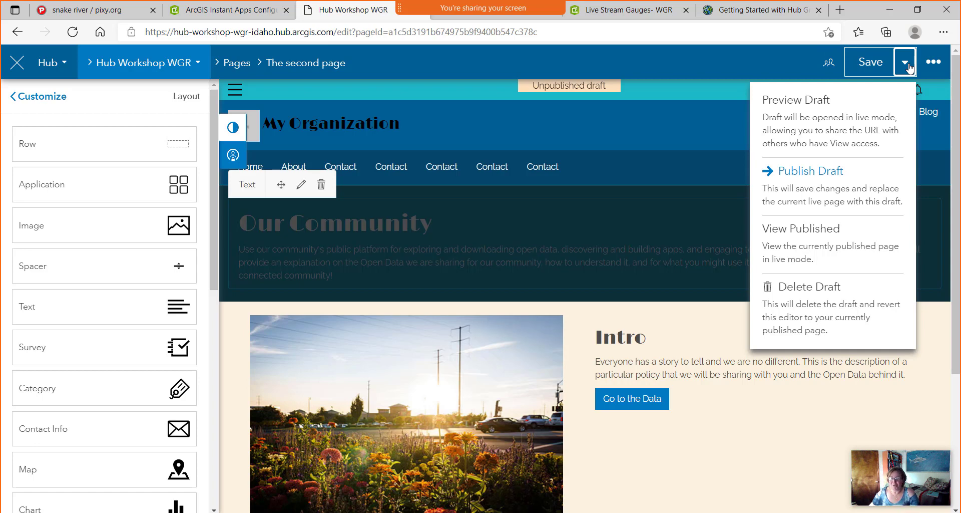
click(830, 173)
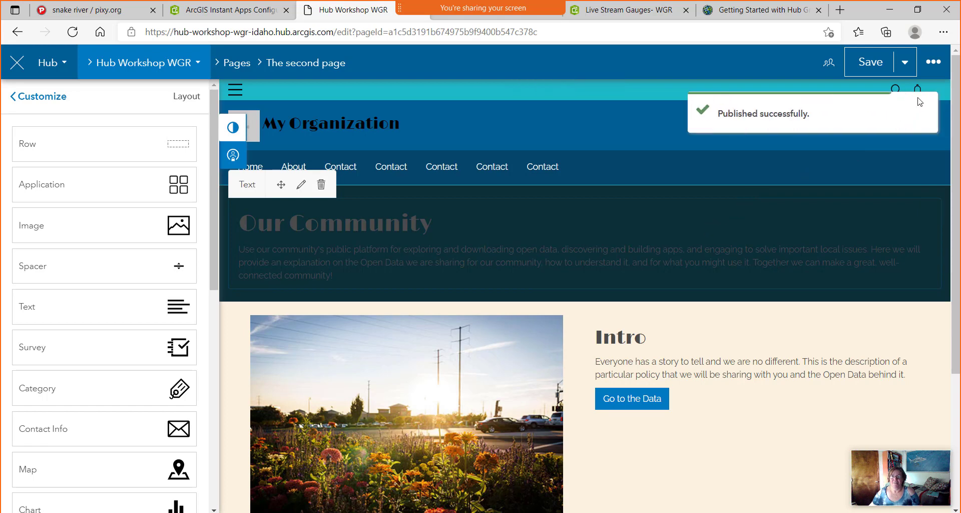
View the live page at pages/the-second-page, select its URL, and return to editing.
click(904, 63)
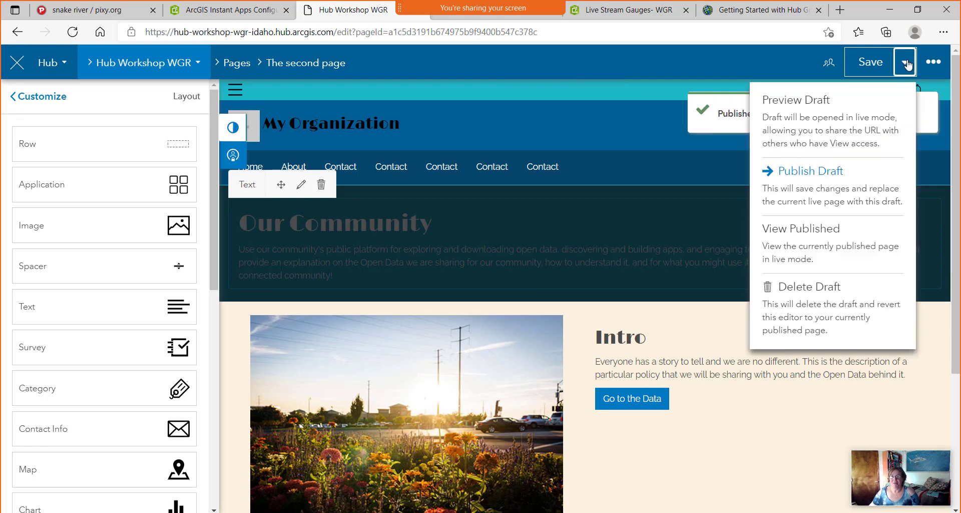
click(816, 229)
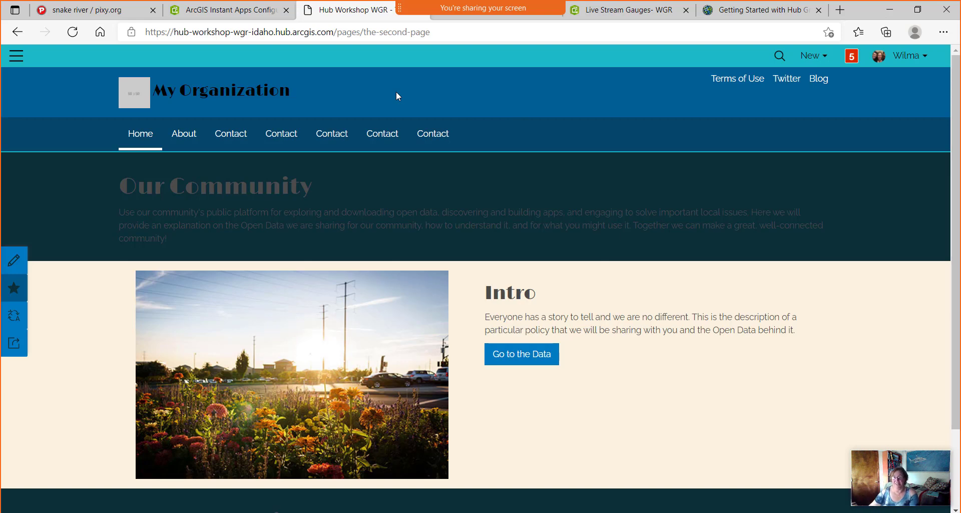
drag(440, 40, 138, 41)
key(ctrl+c)
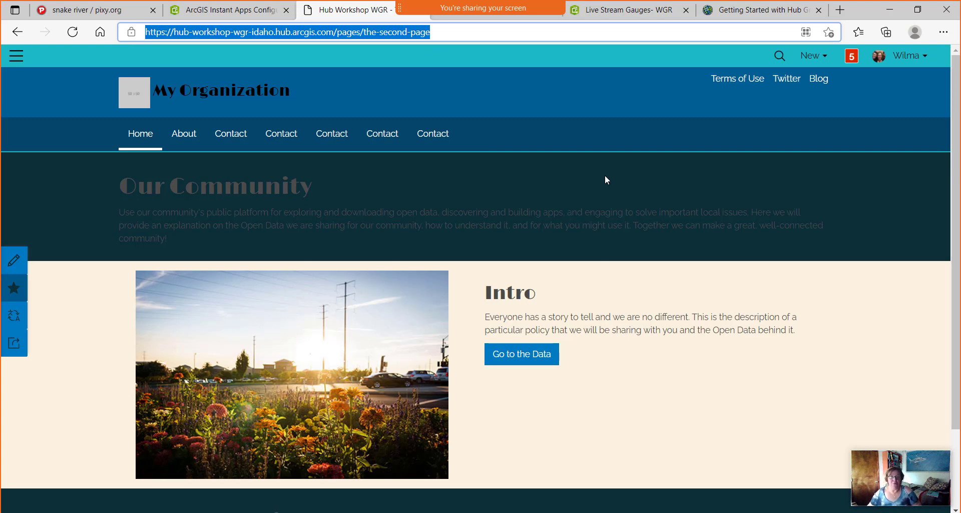
click(16, 265)
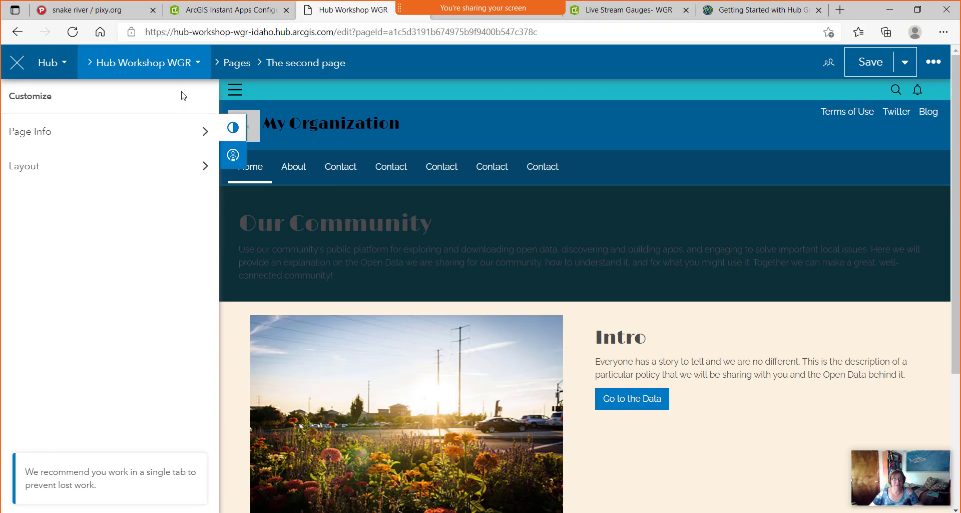
Edit the Hub Workshop WGR initiative site and set its header to Standard (60px).
click(198, 63)
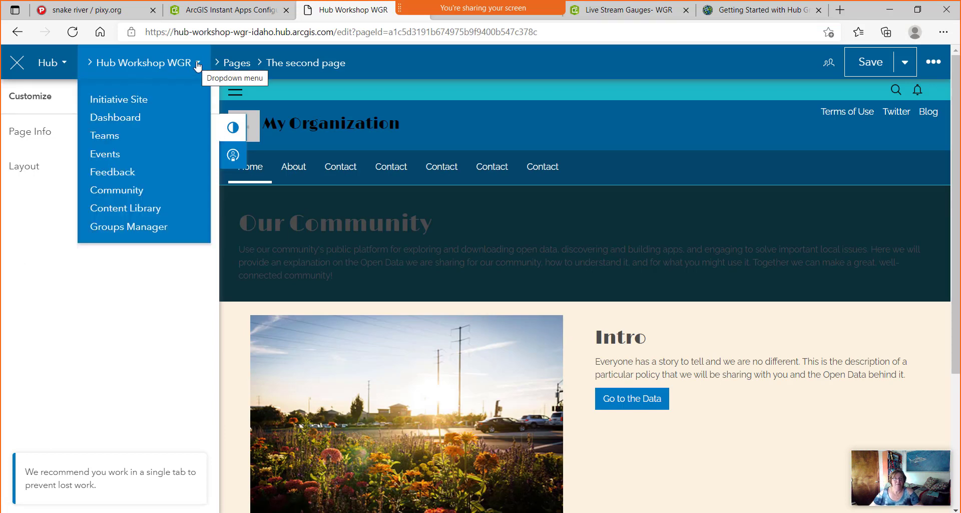
click(135, 100)
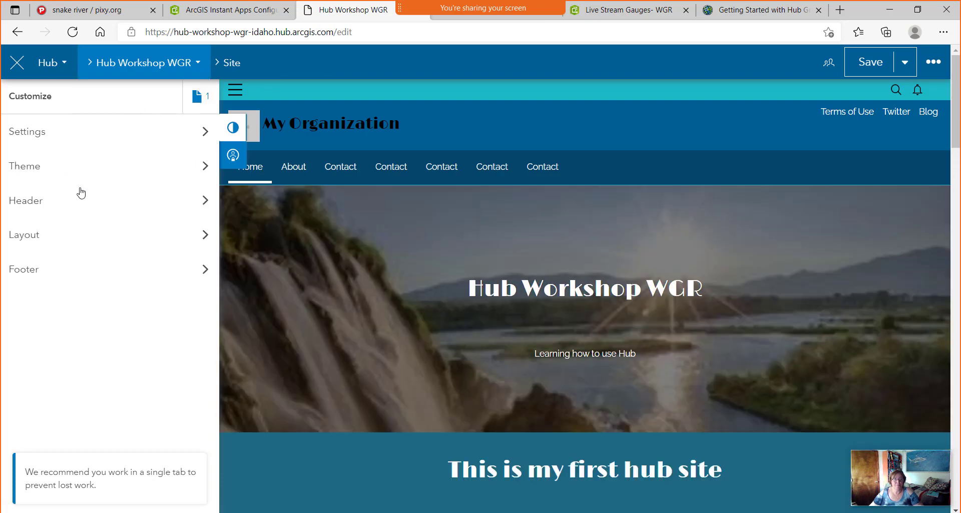
click(207, 203)
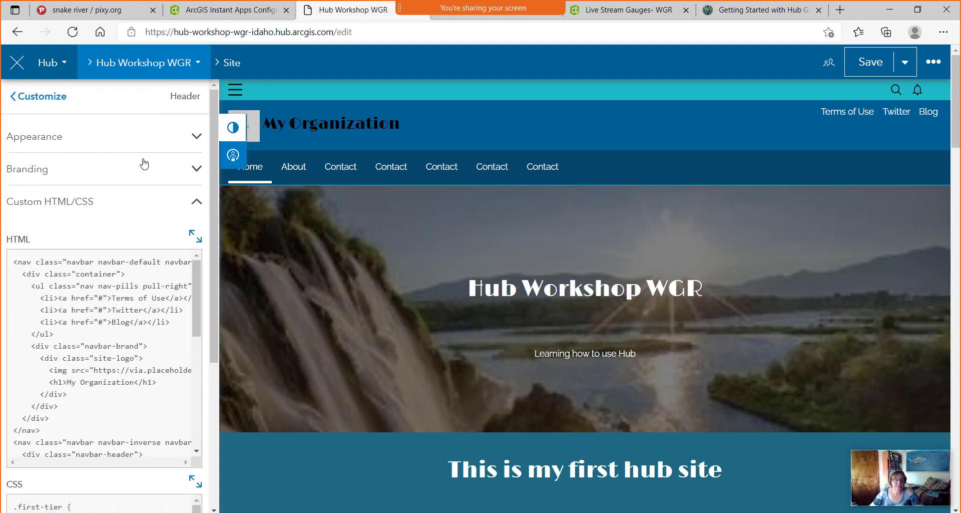
click(196, 137)
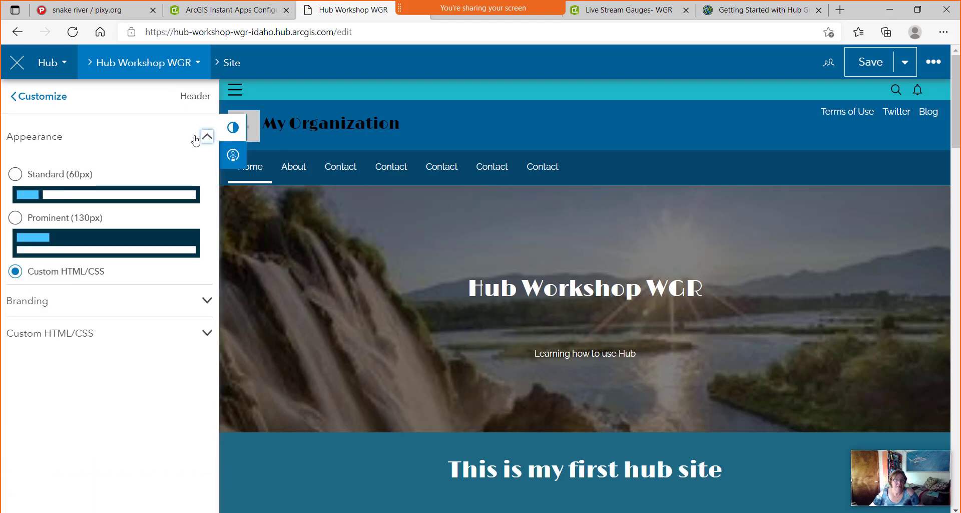
click(18, 179)
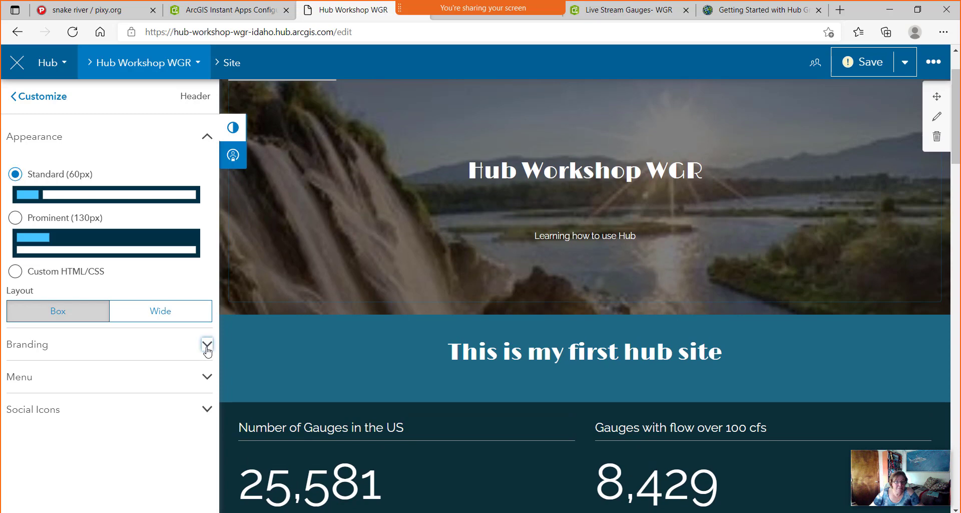
Expand the header's Branding and Menu settings and begin adding a web-address menu link.
click(206, 343)
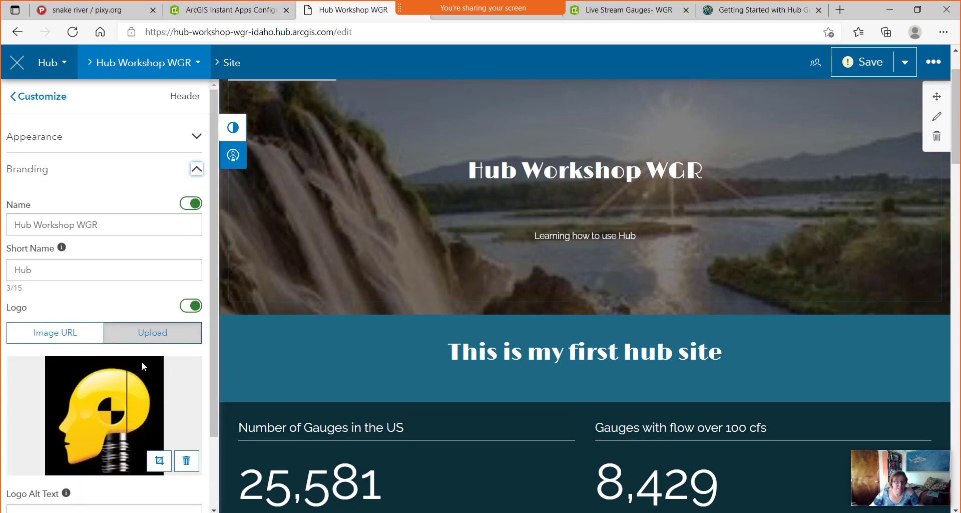
scroll(124, 352, down, 2)
click(195, 465)
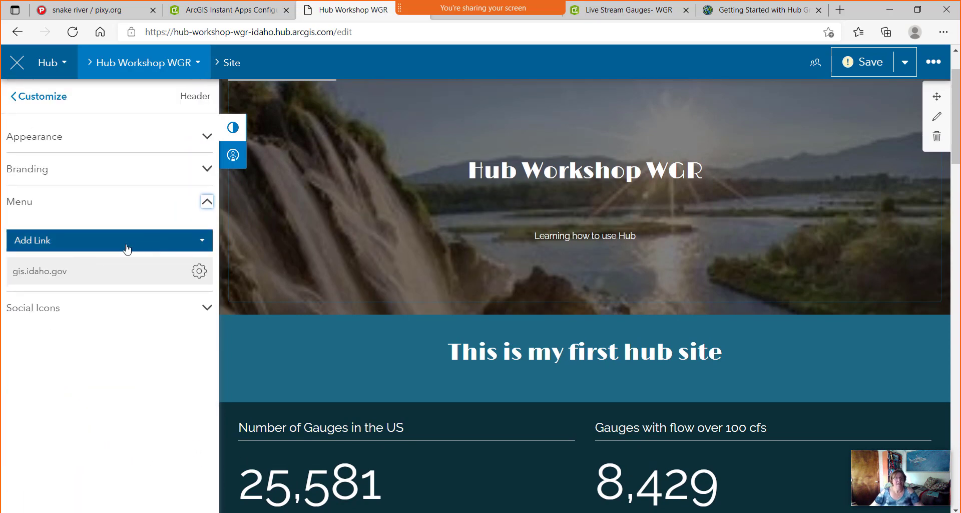
click(124, 242)
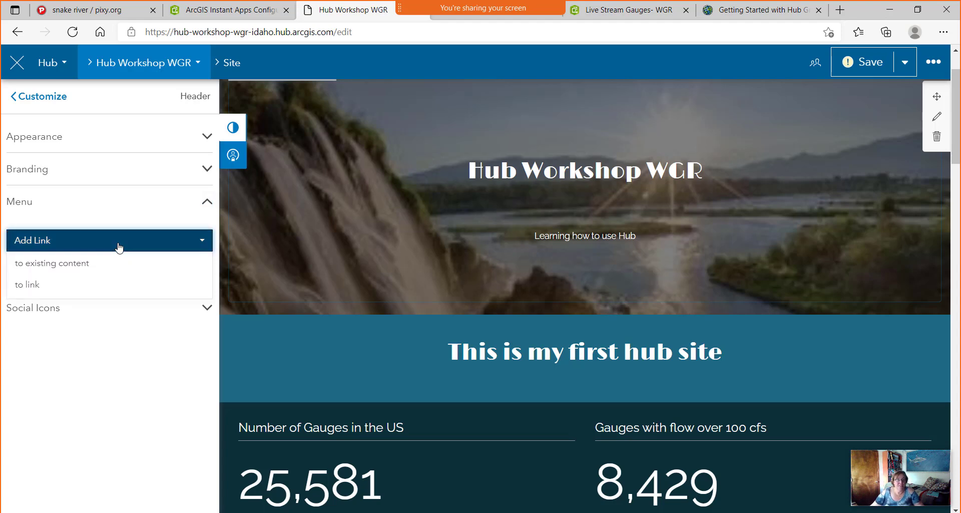
click(75, 284)
Save a 'The Second Page' header link to the pasted second-page URL, opening in a new tab.
click(378, 187)
key(ctrl+v)
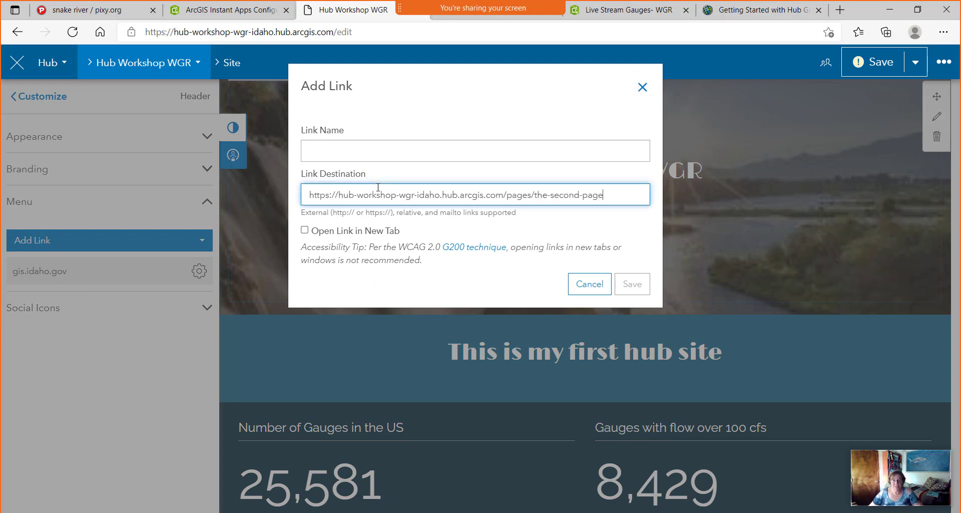
click(316, 152)
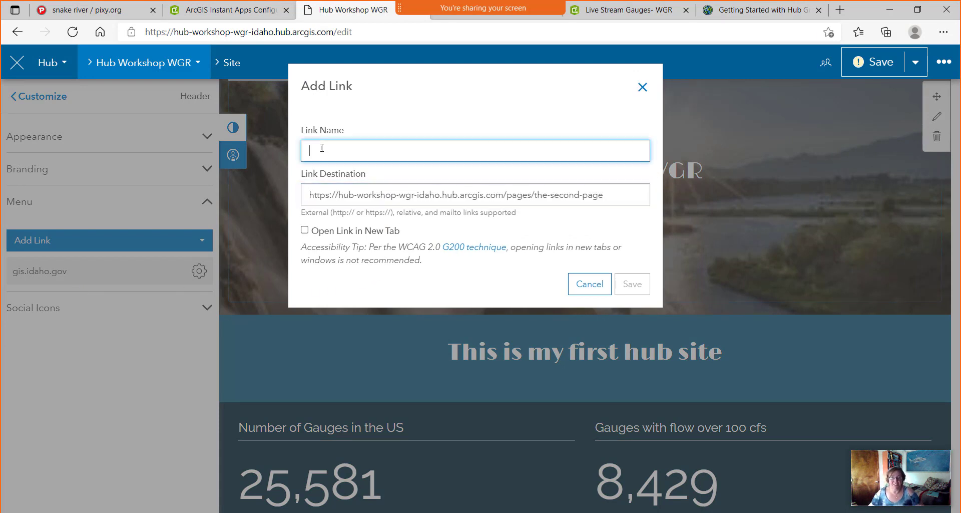
text(The Second Page)
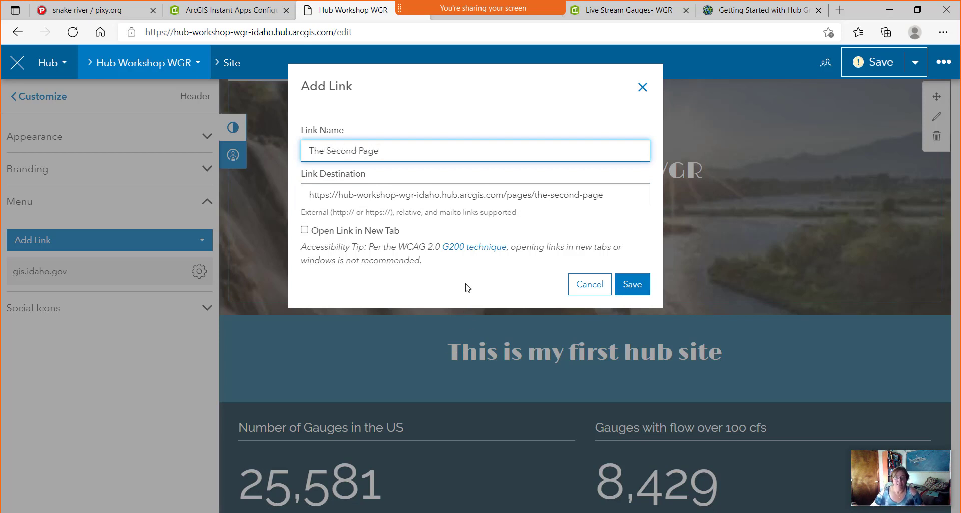
click(349, 235)
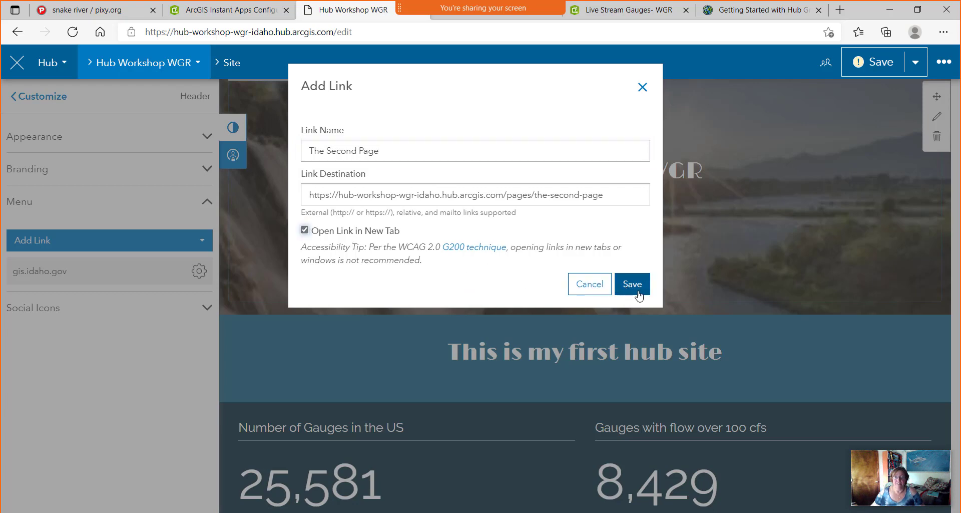
click(640, 290)
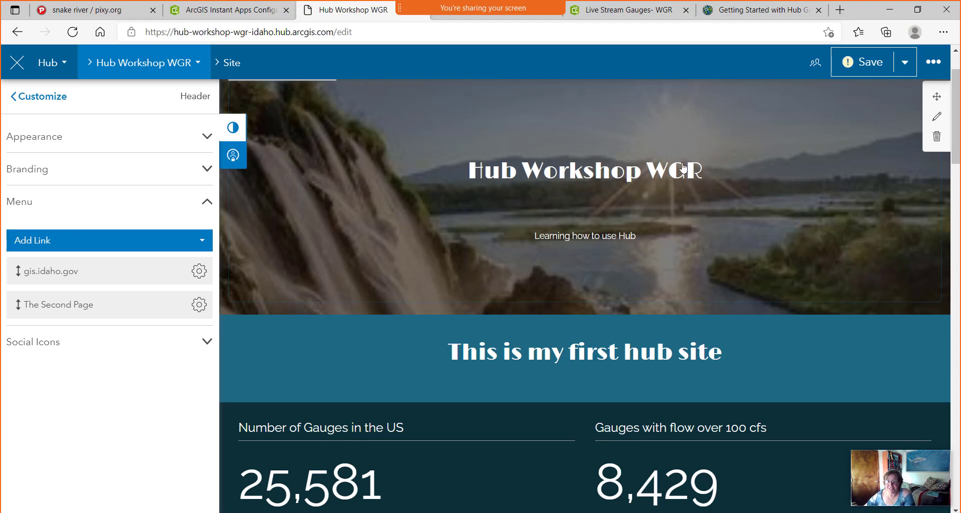
click(903, 65)
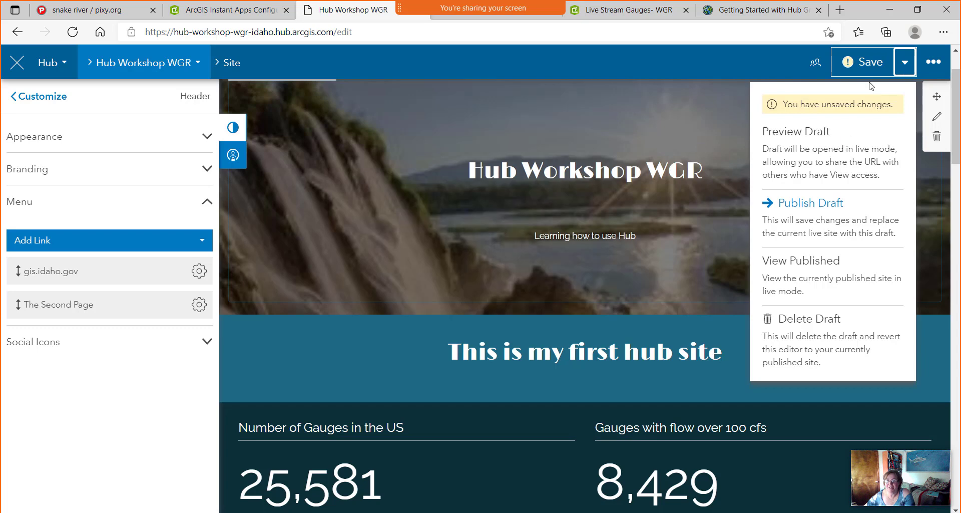
Save the draft header changes and publish them to the live site.
click(868, 63)
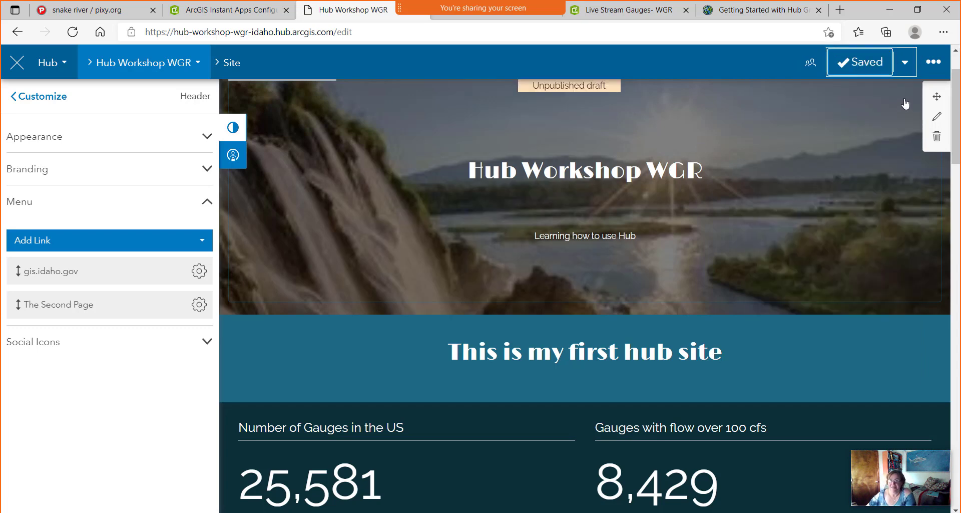
click(905, 62)
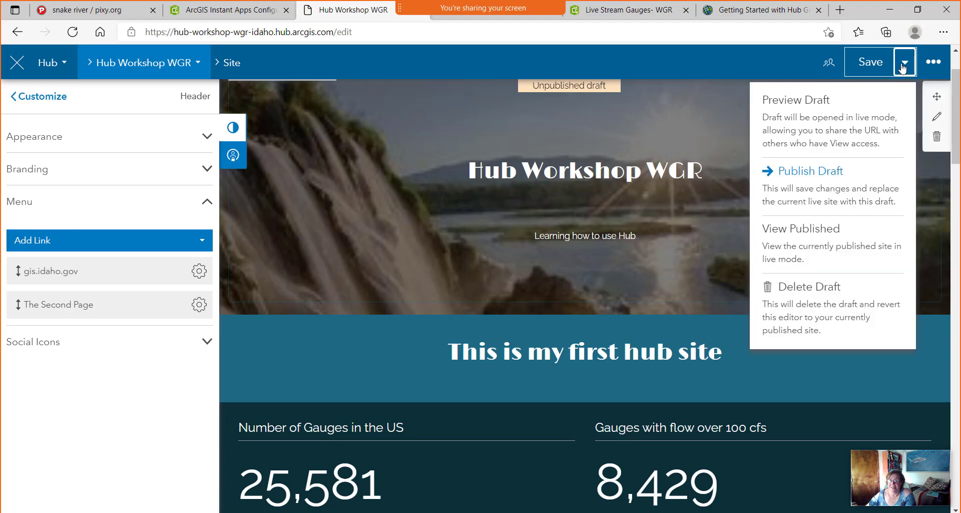
click(812, 179)
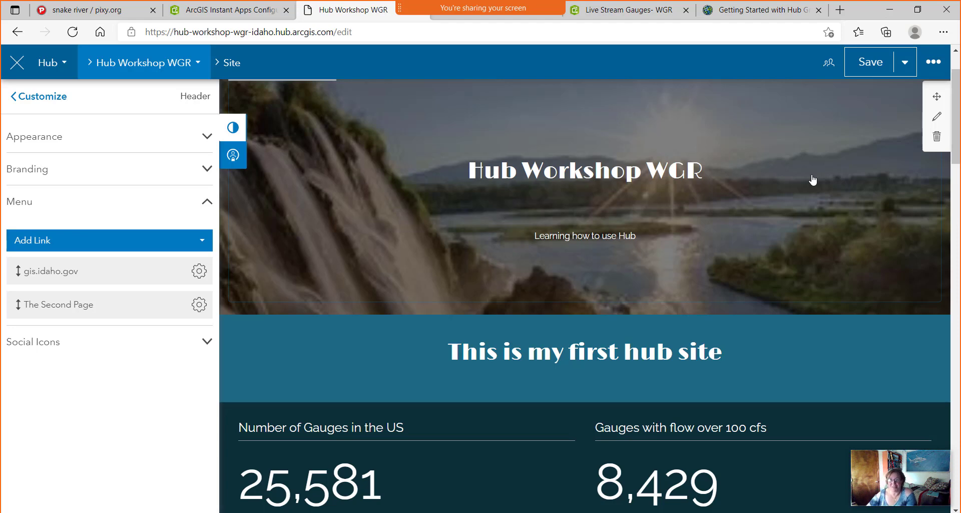
View the published site and open The Second Page from its header menu.
click(906, 64)
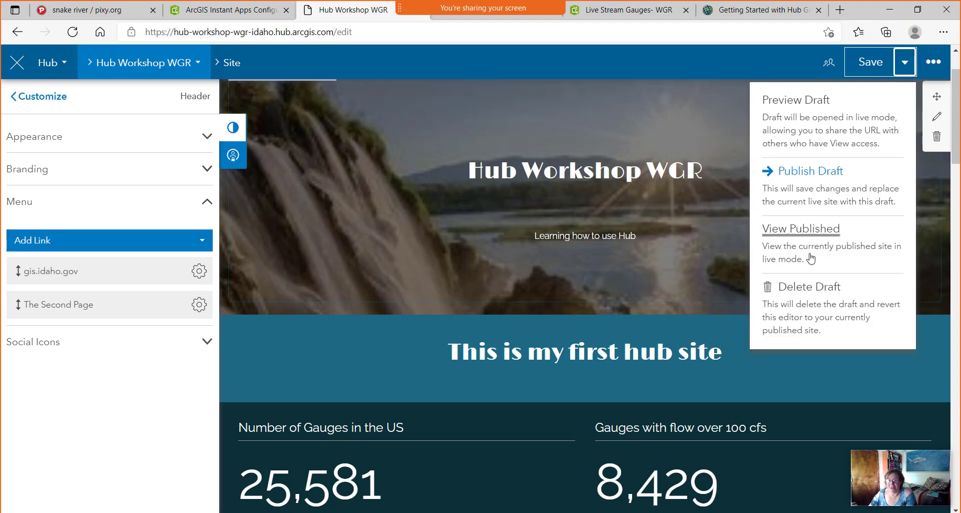
click(819, 230)
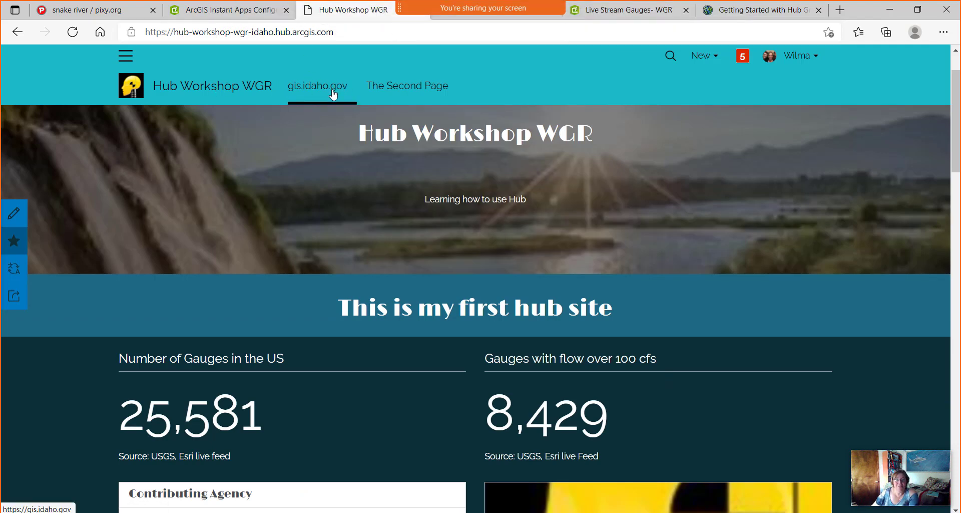
click(436, 90)
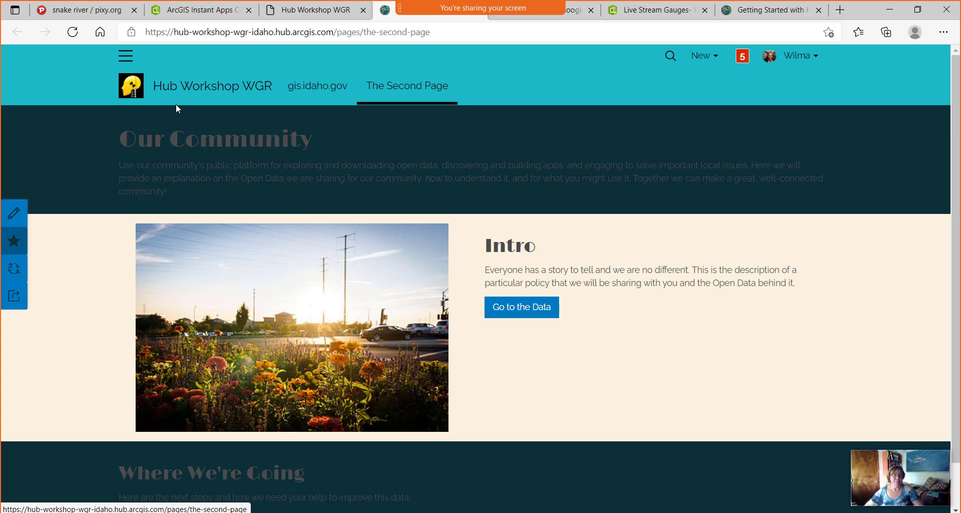
Go from the second page's editor to the Initiatives list and show the New options.
click(15, 218)
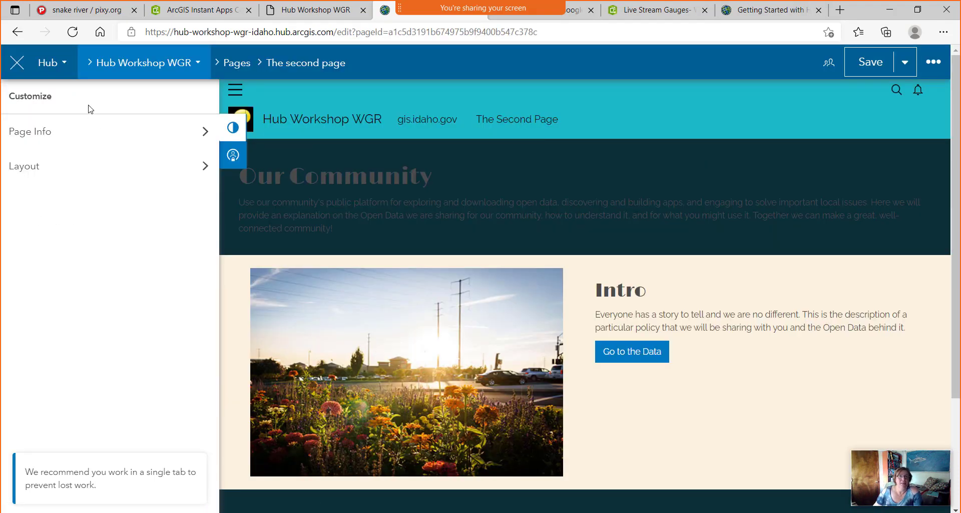
click(52, 65)
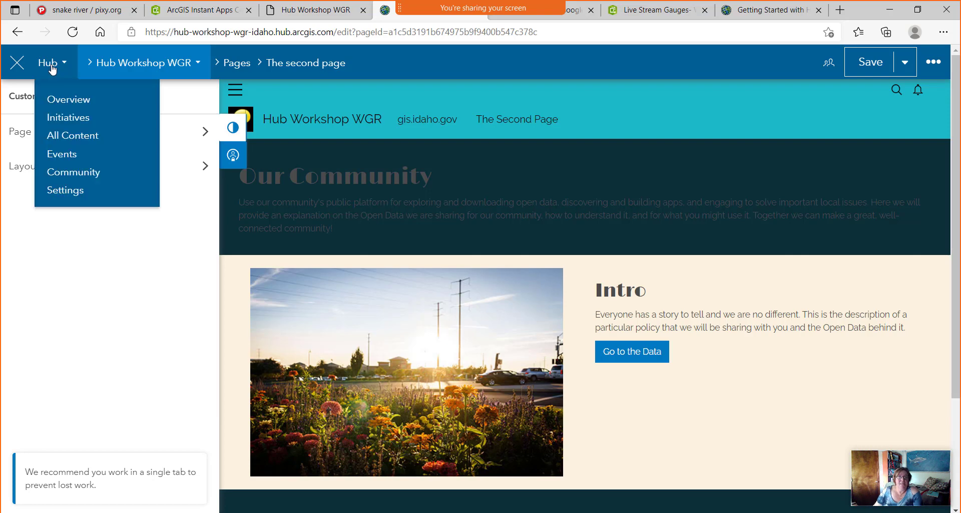
click(70, 119)
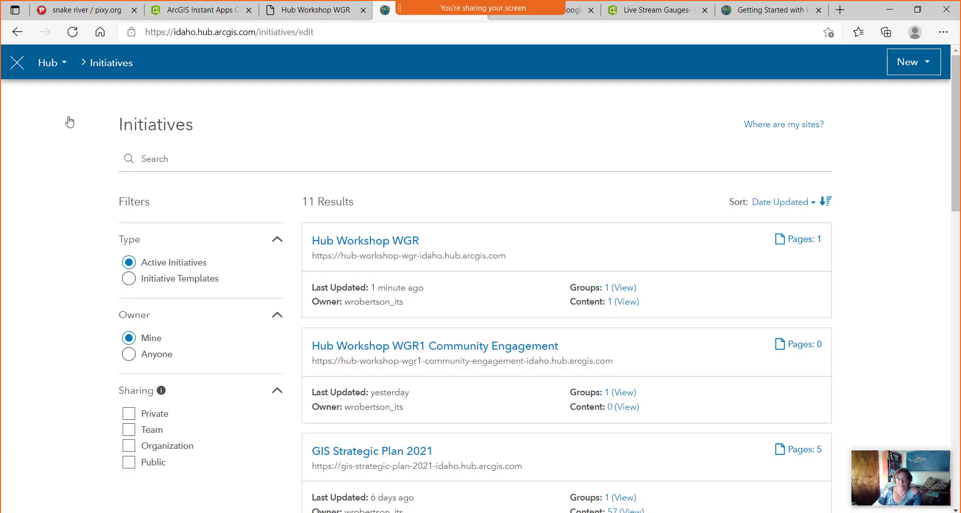
click(926, 66)
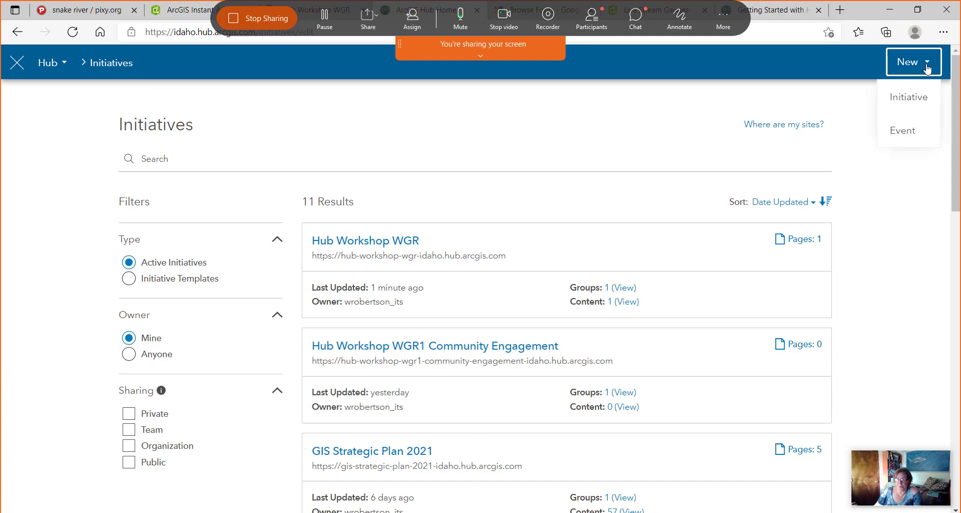
Create the initiative 'Hub Workshop Open Data' and dismiss its welcome introduction.
click(908, 96)
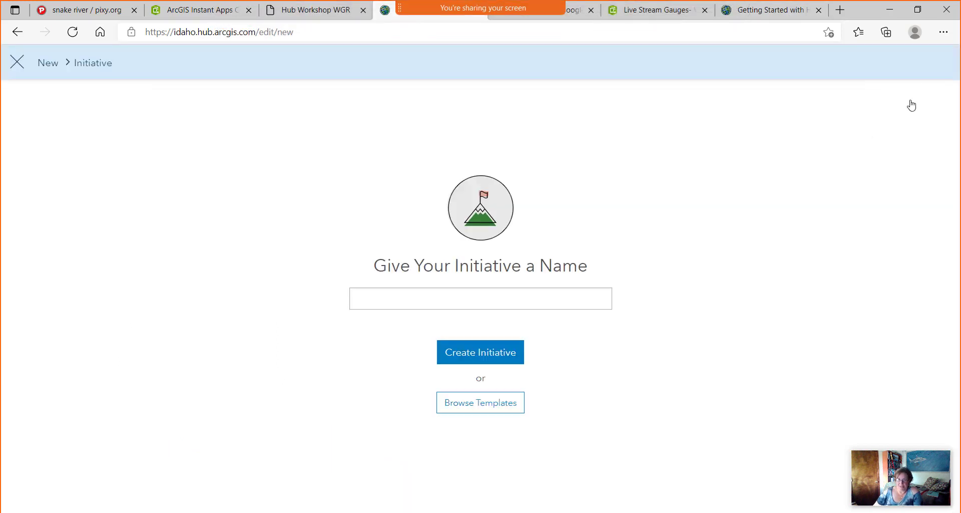
click(384, 304)
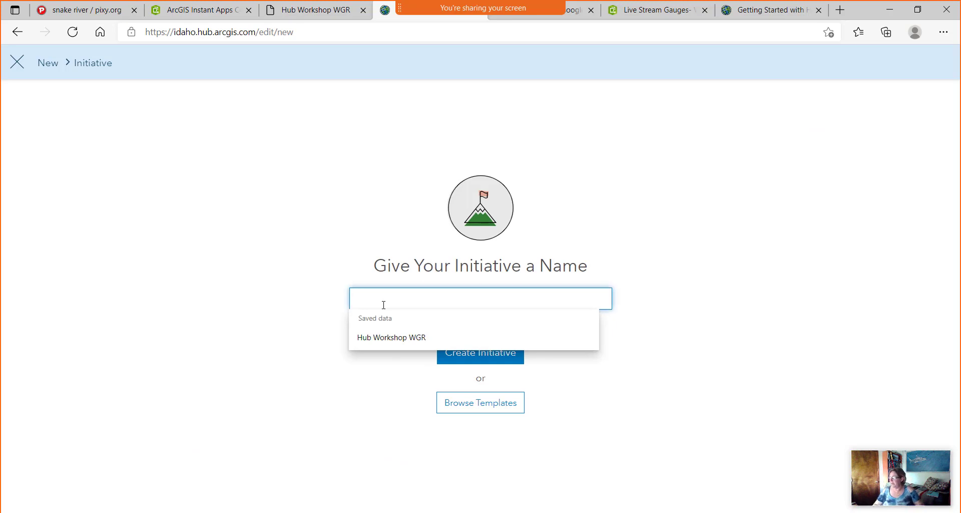
text(Hub)
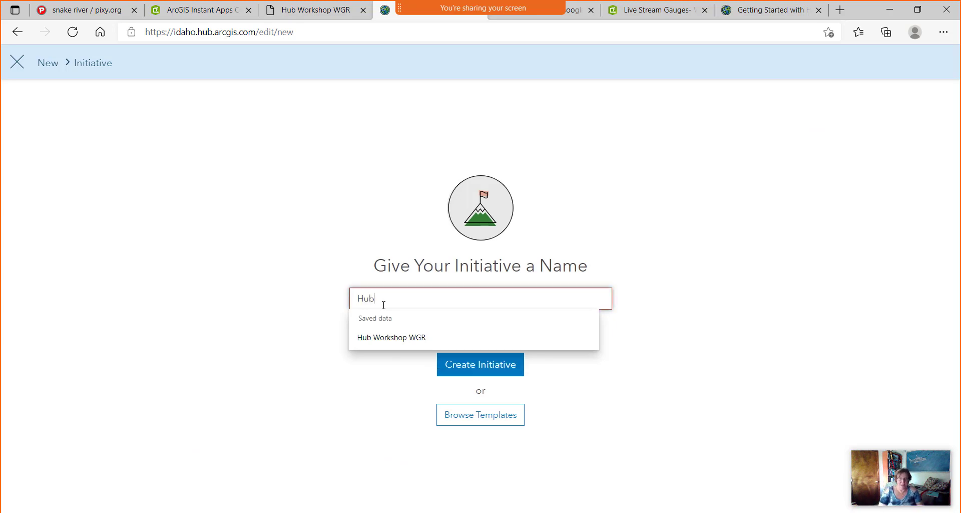
text( Workshop Open Data)
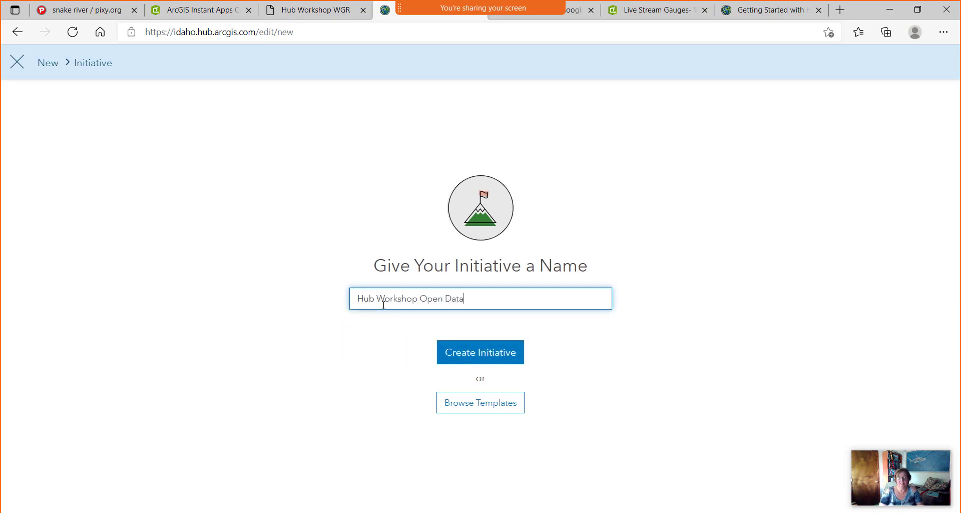
click(501, 356)
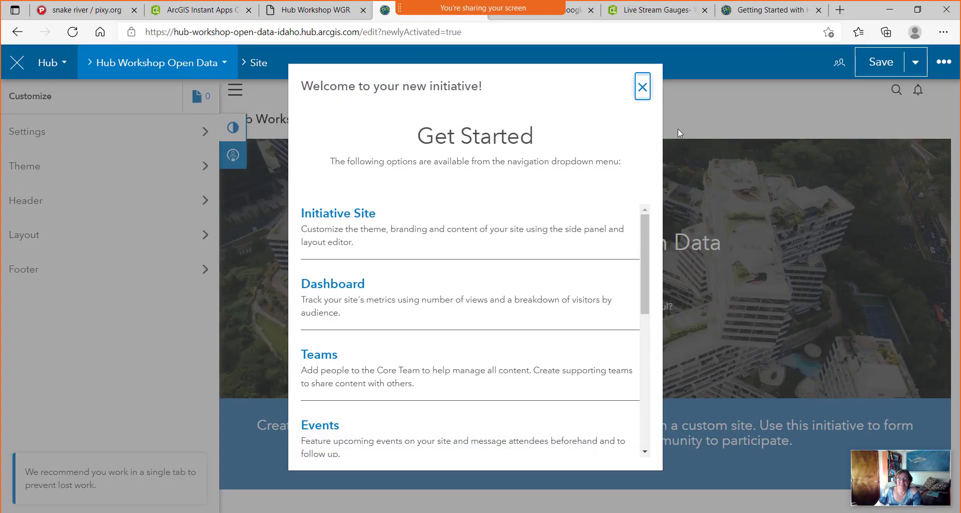
click(642, 87)
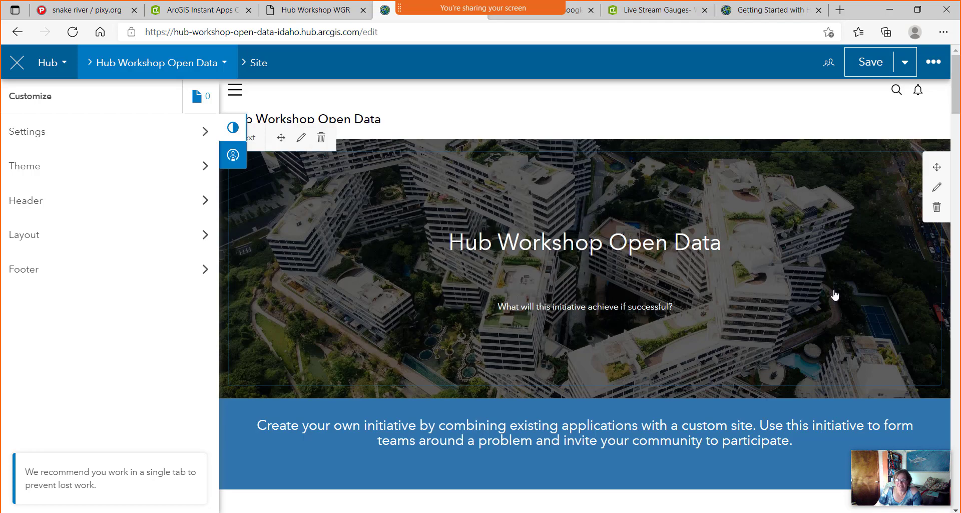
click(95, 11)
Search pixy.org images for 'data programming'.
click(269, 70)
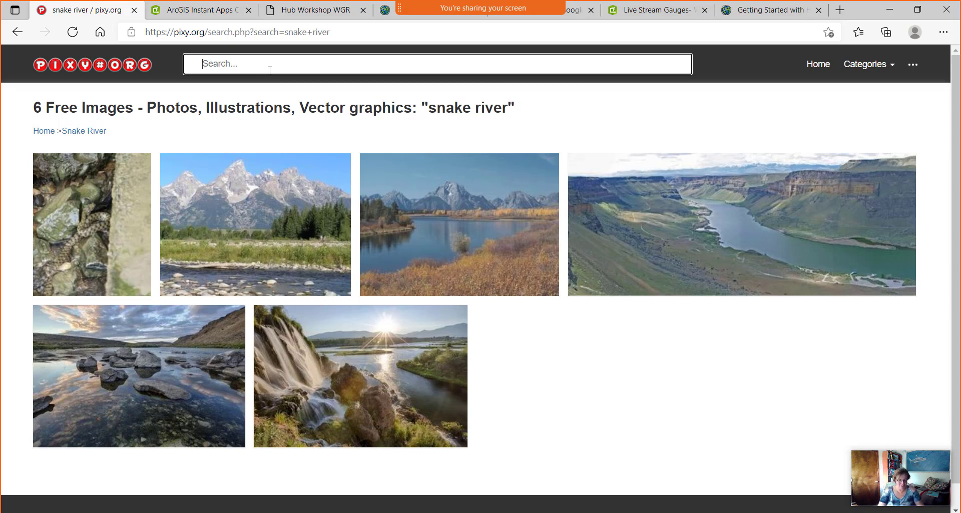
text(c)
text(ata )
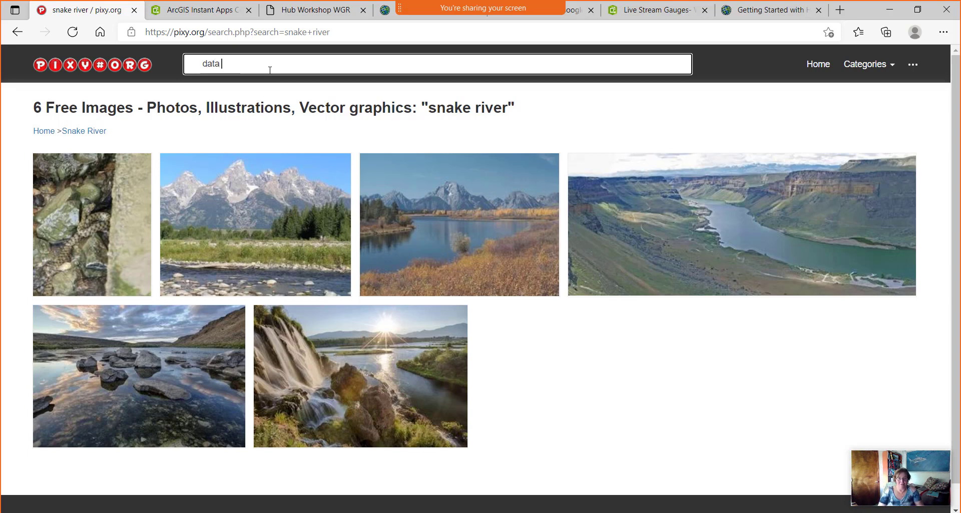
text(programming)
key(Return)
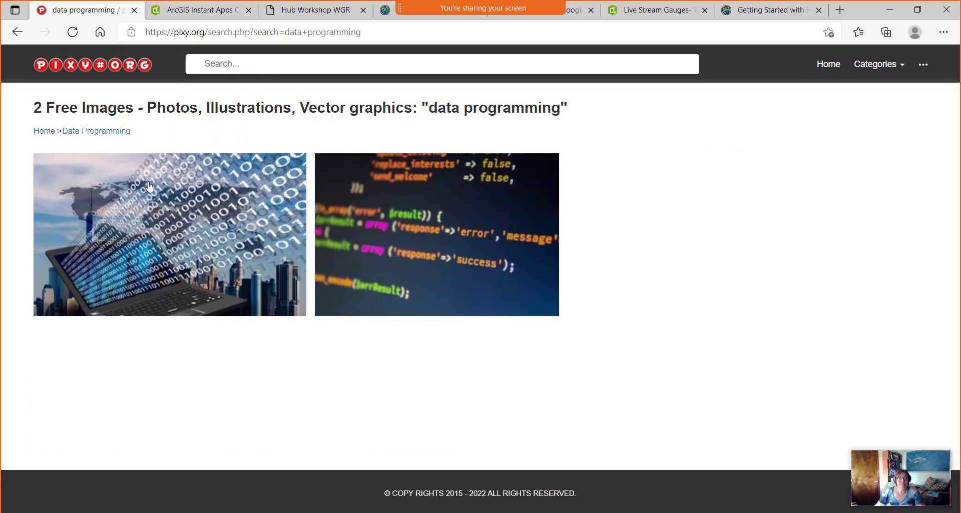
Save the binary-code laptop image to Downloads as data.jpg and return to the Hub tab.
right_click(216, 250)
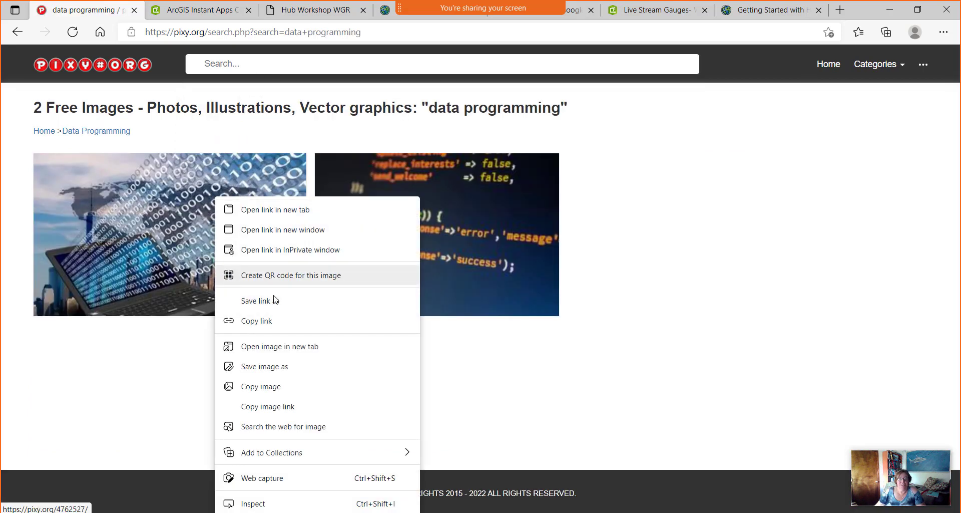
click(275, 369)
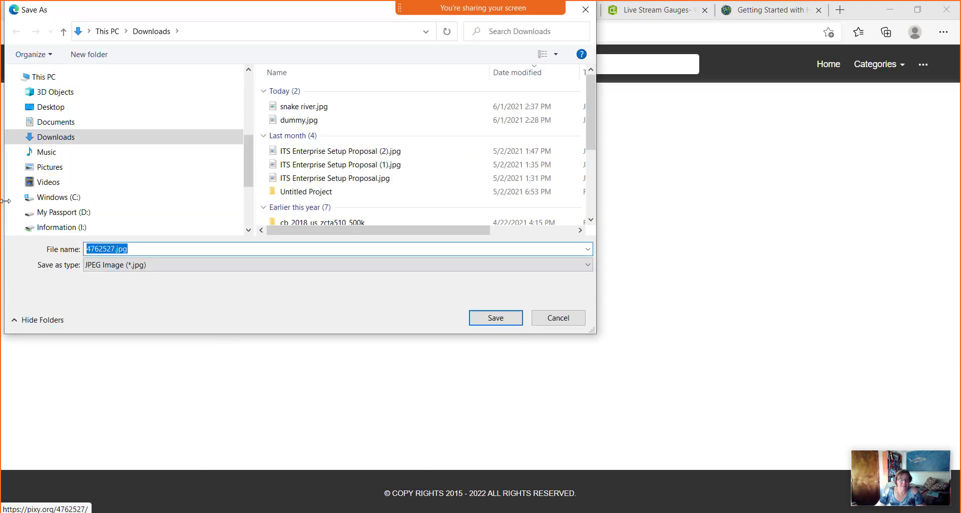
text(data)
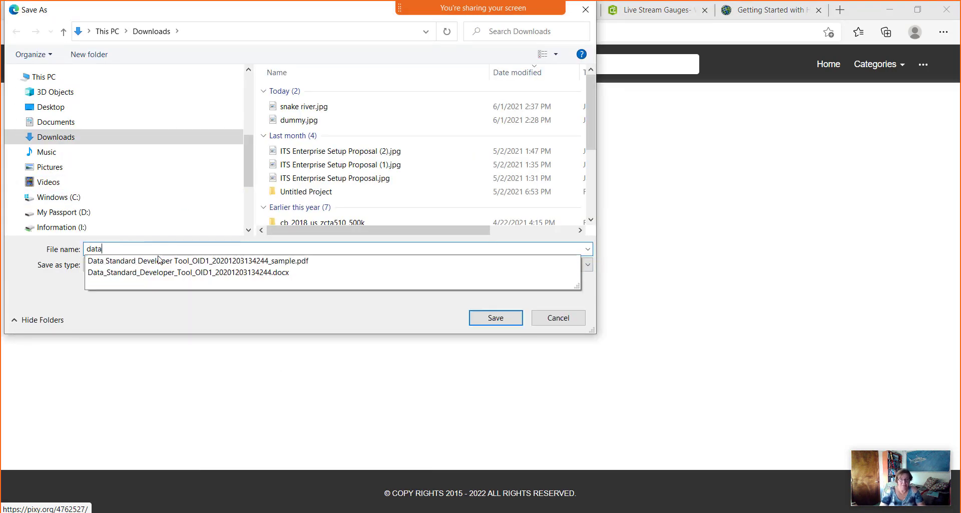
click(496, 318)
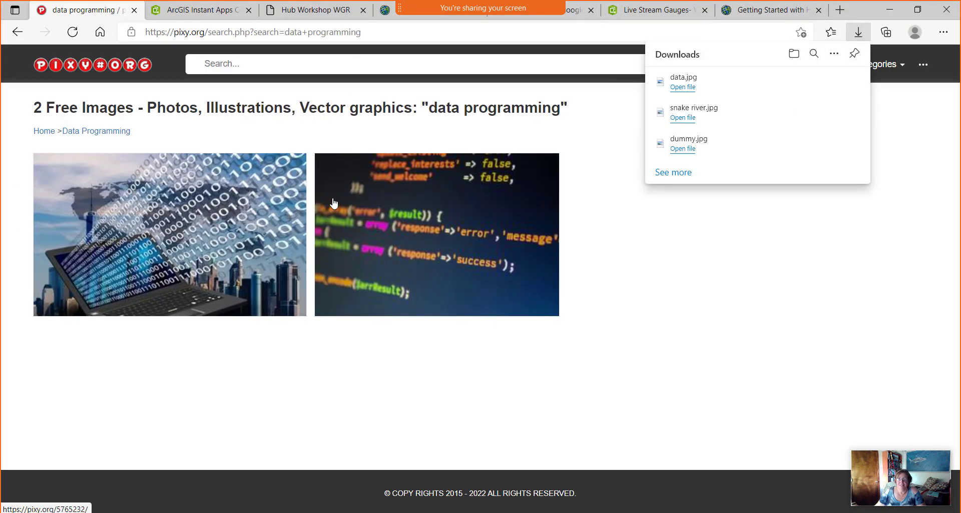
click(321, 10)
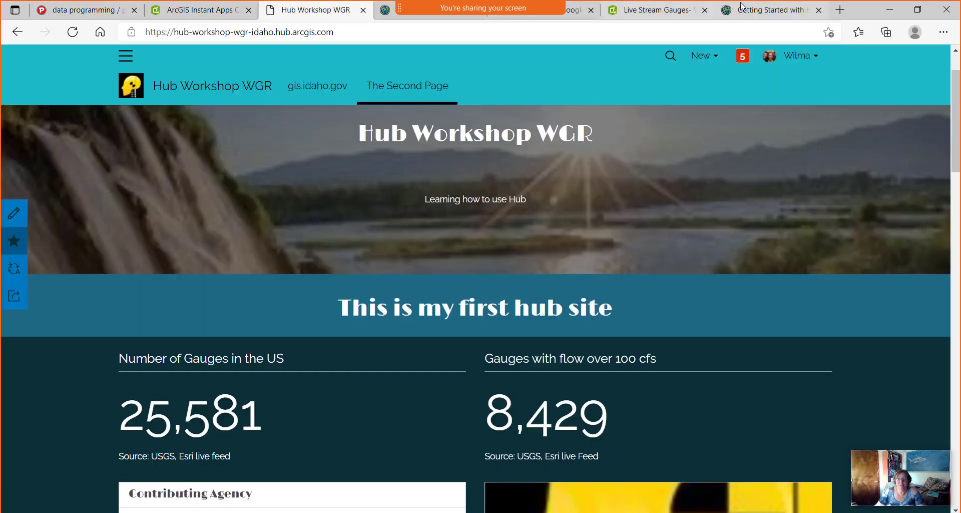
Close the WGR tab and upload data.jpg as the banner row's background image.
click(363, 10)
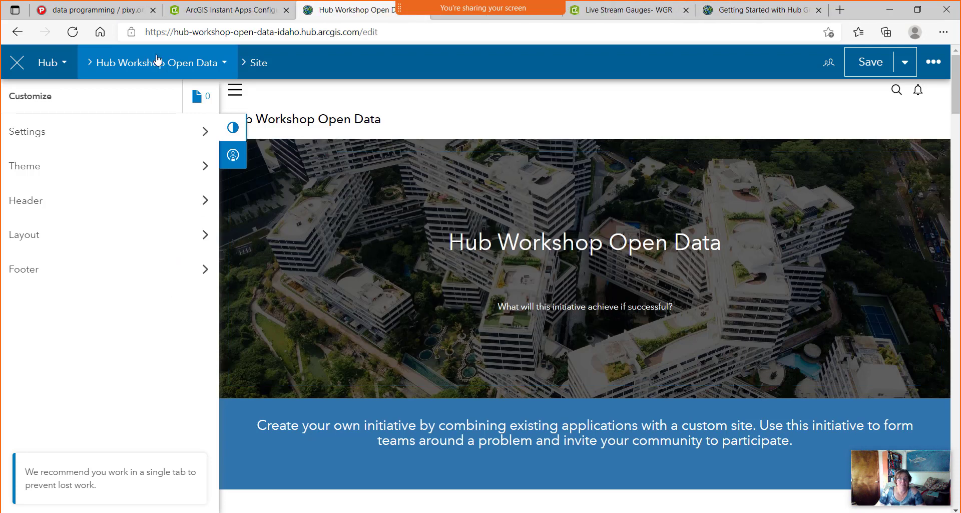
click(140, 64)
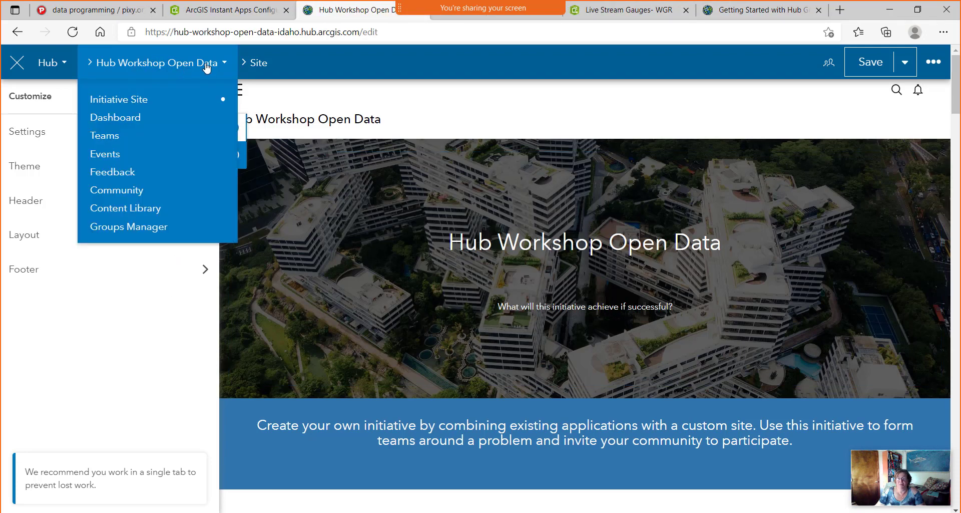
click(435, 295)
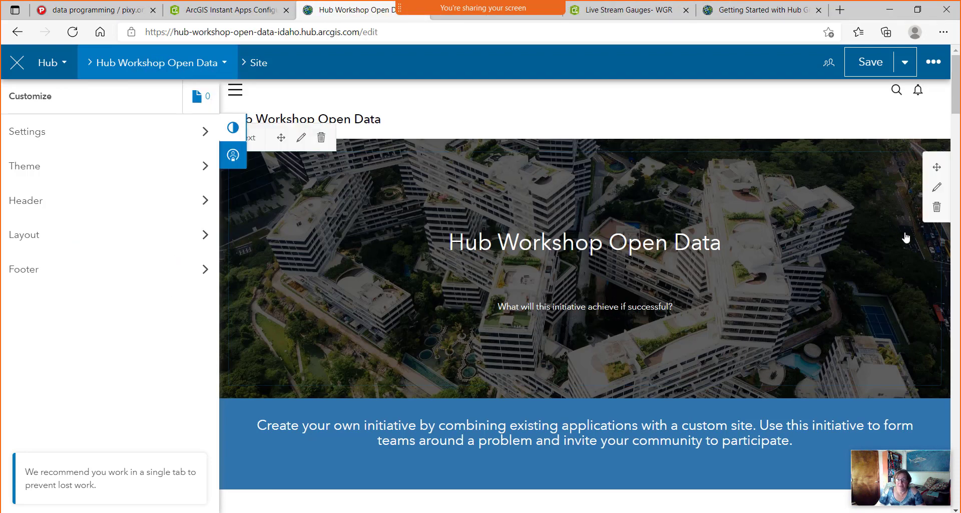
click(937, 189)
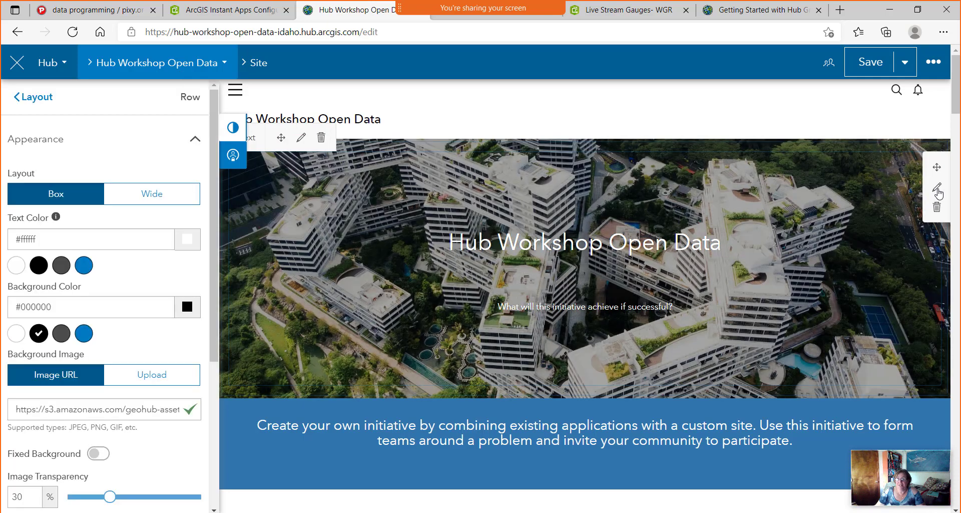
scroll(89, 416, down, 5)
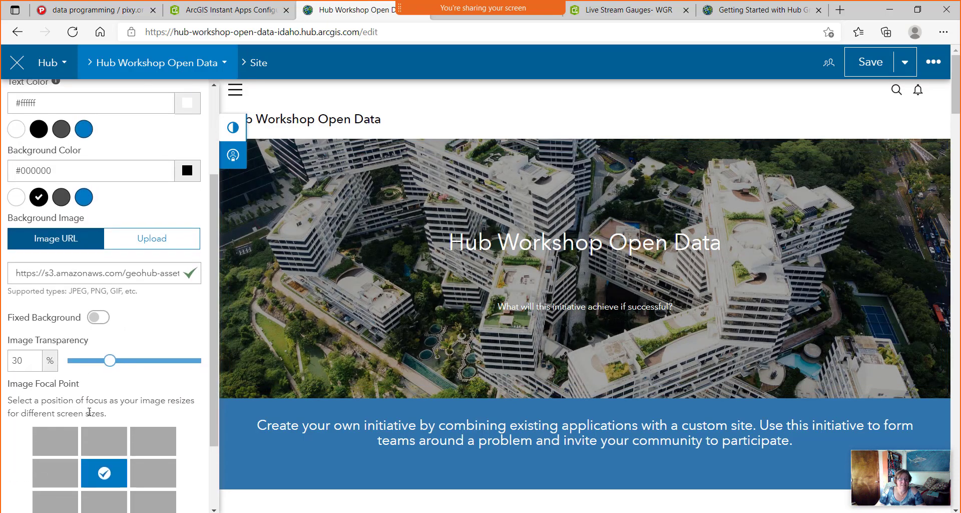
scroll(90, 408, up, 4)
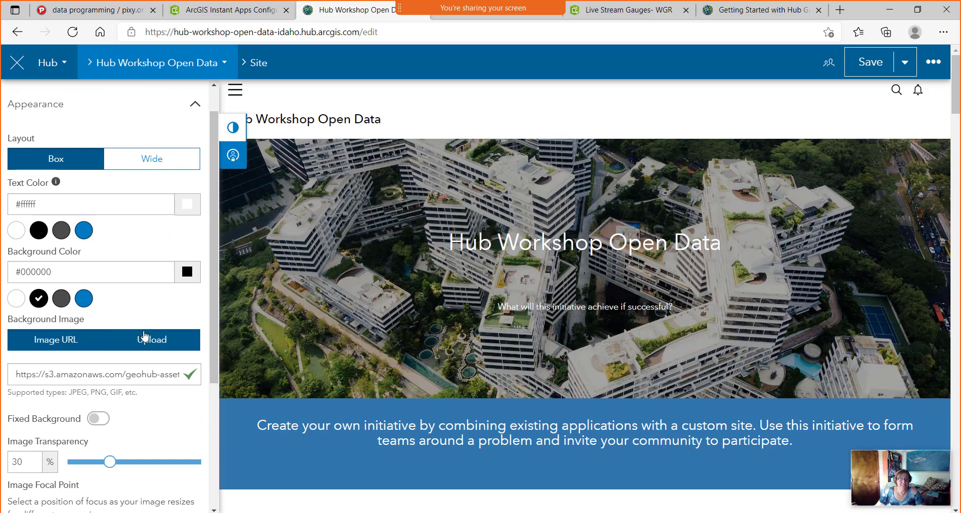
click(159, 344)
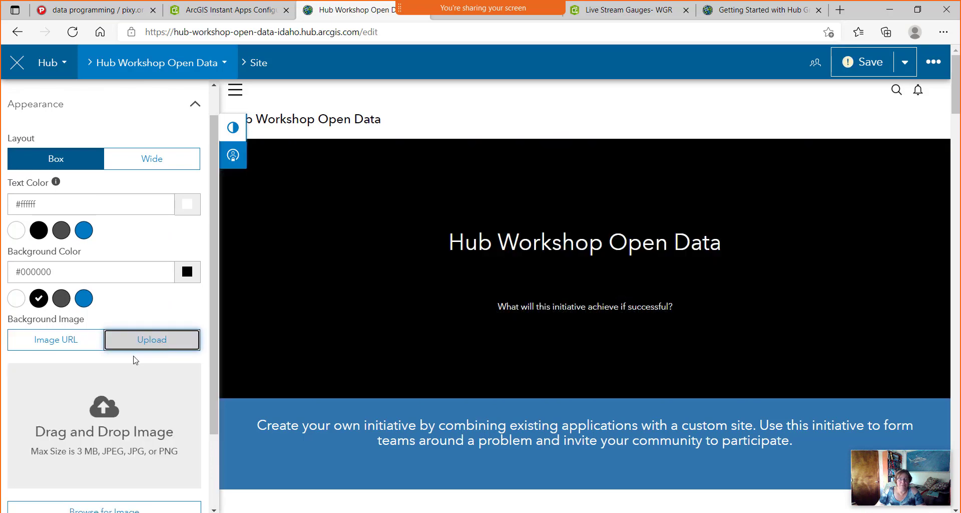
scroll(134, 359, down, 2)
click(121, 422)
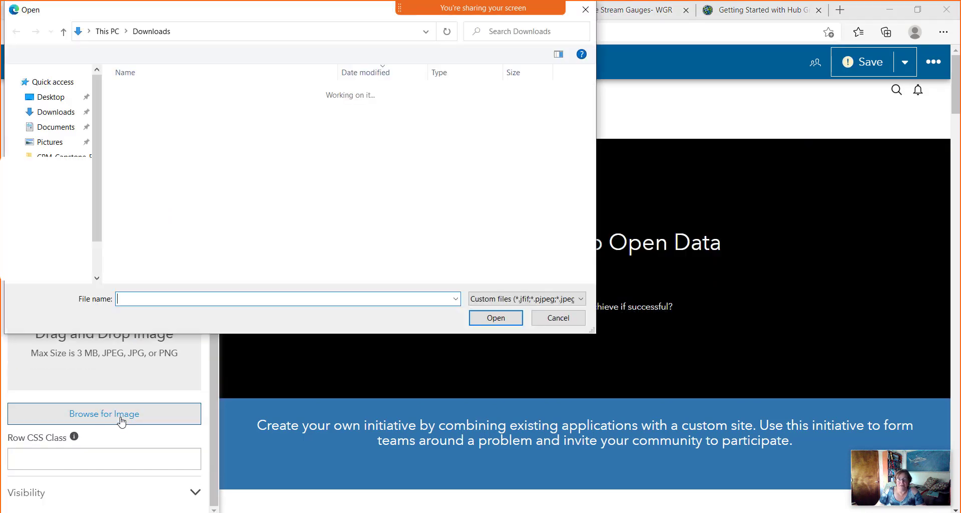
click(164, 109)
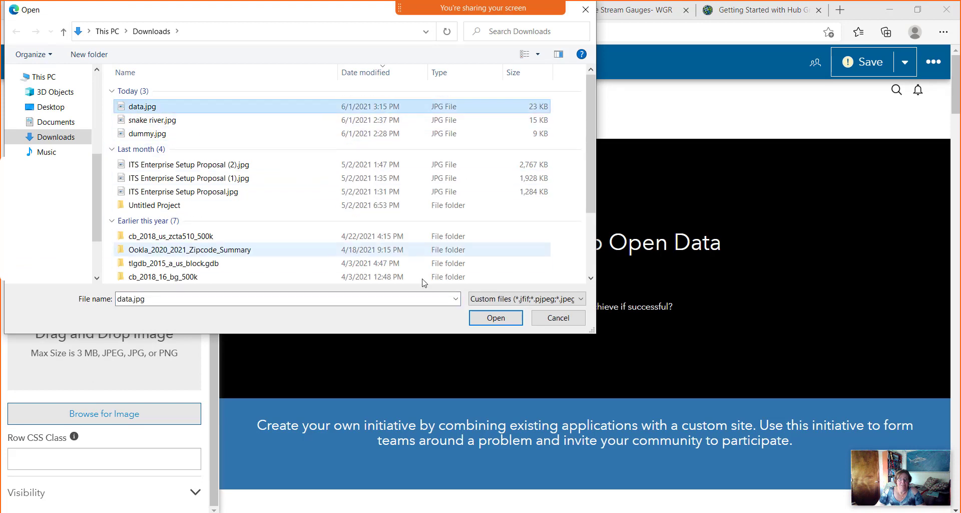
click(495, 317)
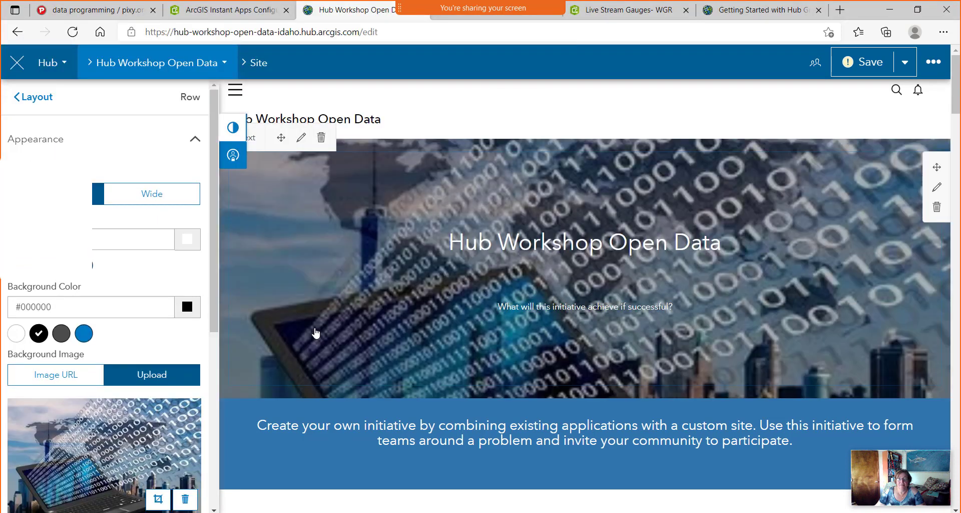
Set the banner image transparency to 50%.
scroll(142, 400, down, 3)
scroll(141, 399, down, 1)
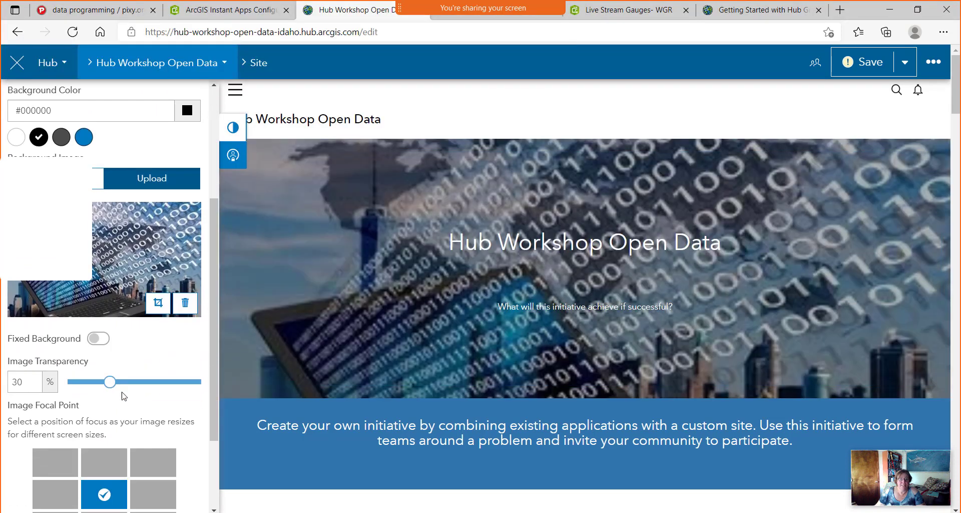
drag(110, 382, 135, 390)
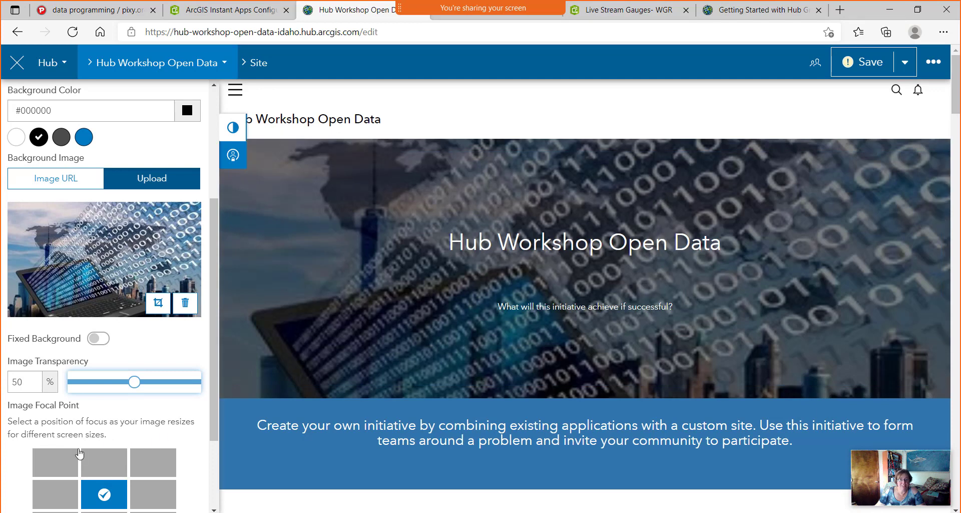
scroll(78, 451, down, 1)
Set the banner image's focal point to the top-right cell.
click(56, 403)
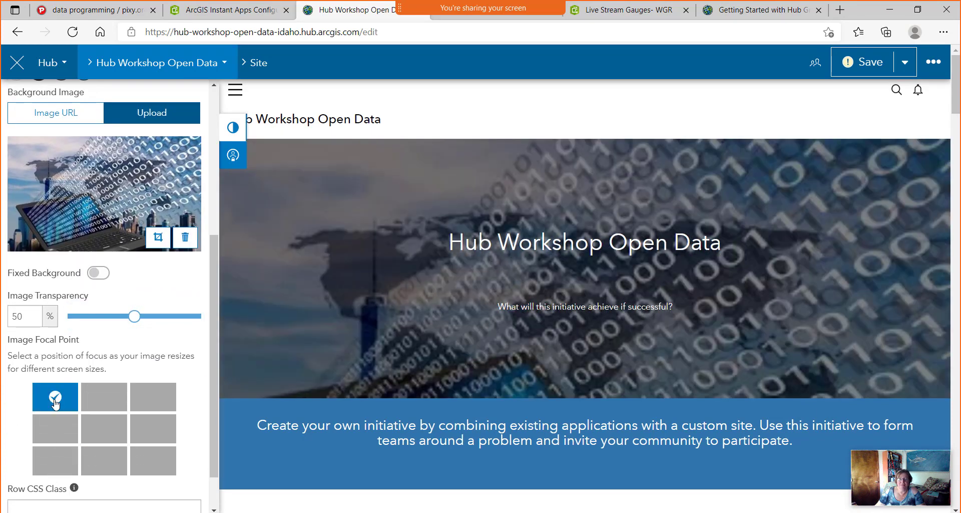
click(111, 403)
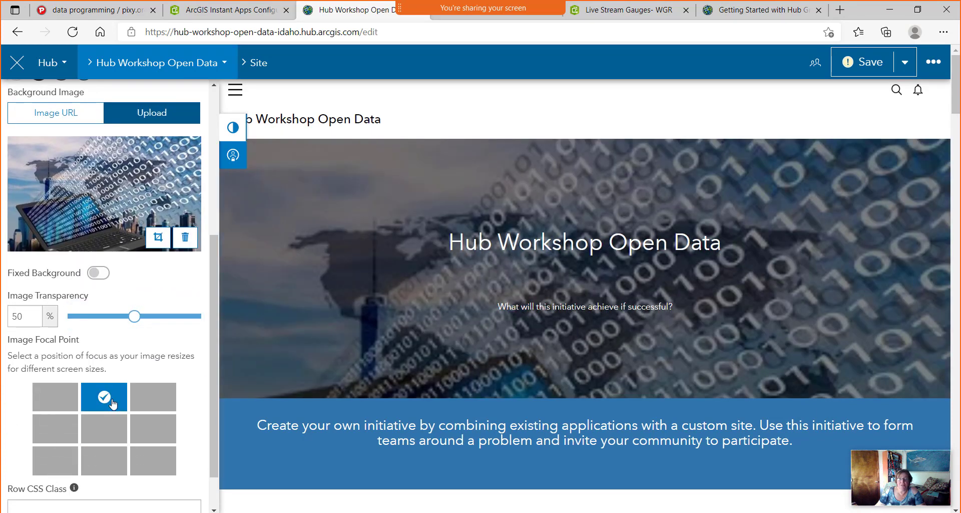
click(103, 429)
click(150, 397)
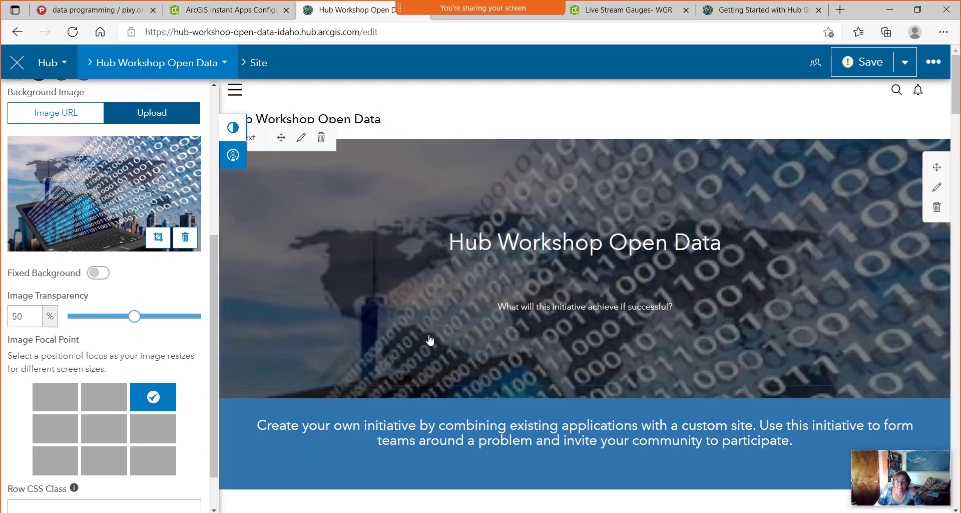
scroll(428, 339, down, 2)
scroll(428, 338, down, 2)
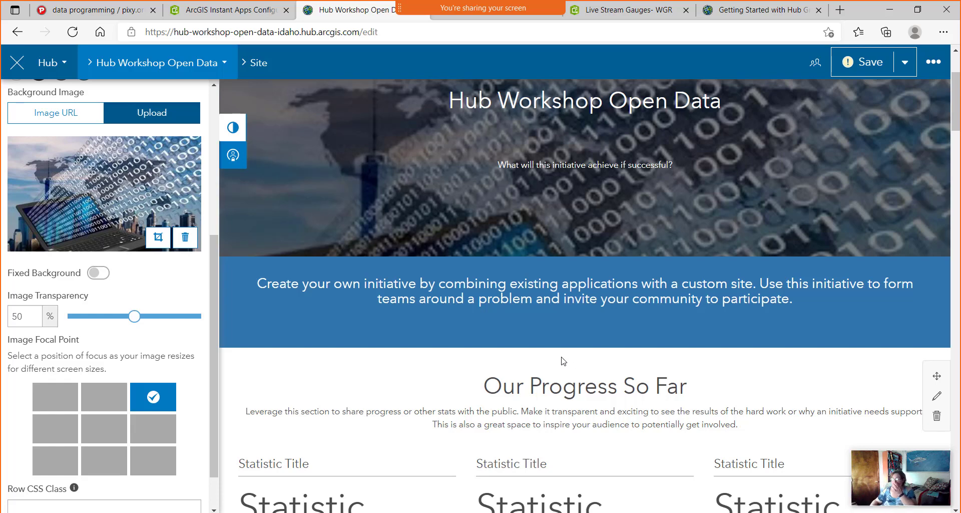
scroll(561, 358, up, 2)
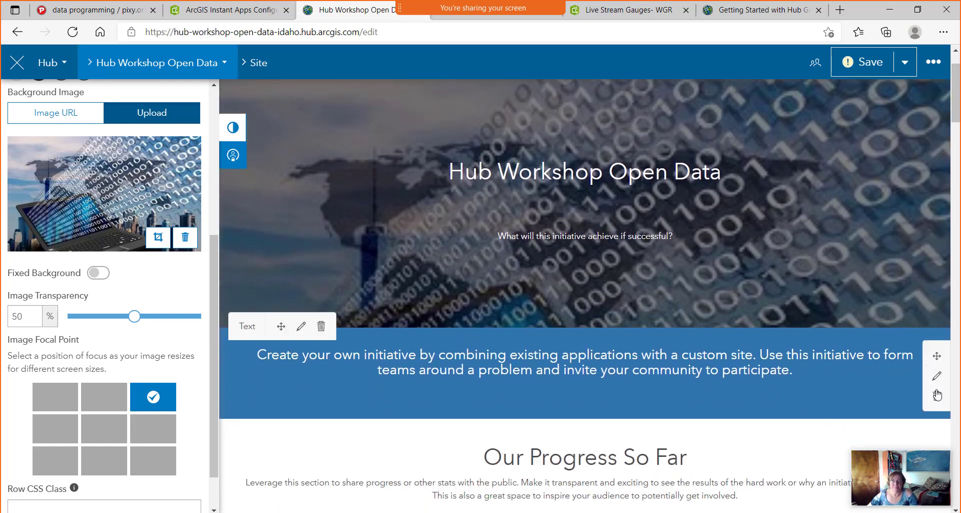
Delete the blue text, Our Progress So Far, Get Involved and Our Focus rows.
click(937, 400)
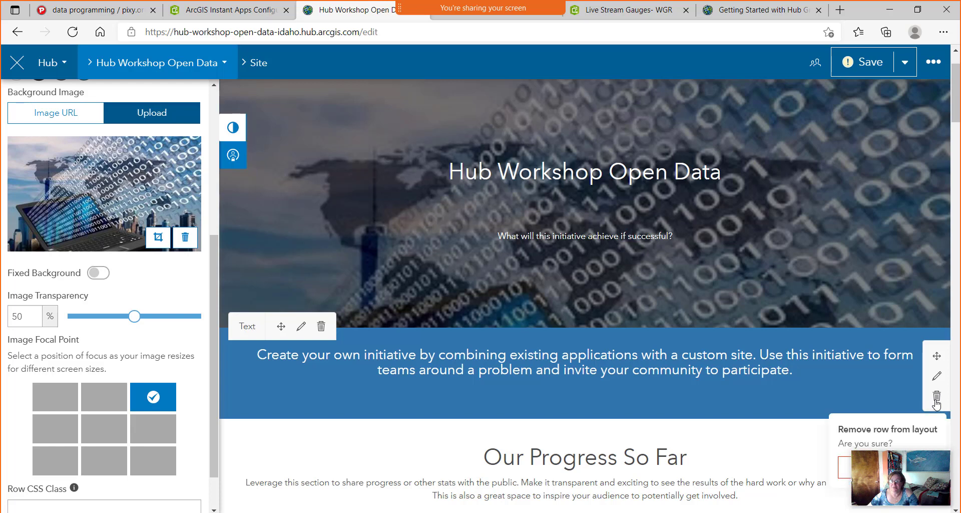
click(879, 439)
scroll(855, 371, down, 3)
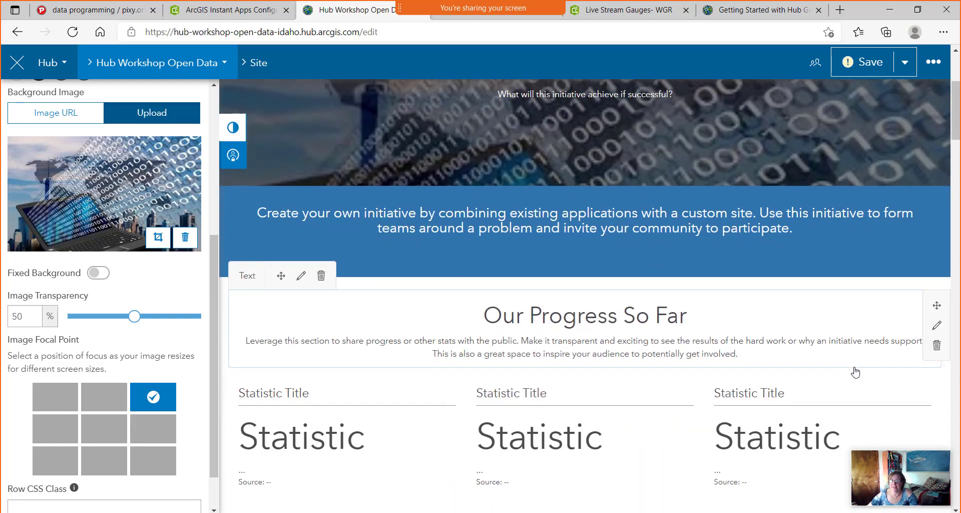
click(937, 236)
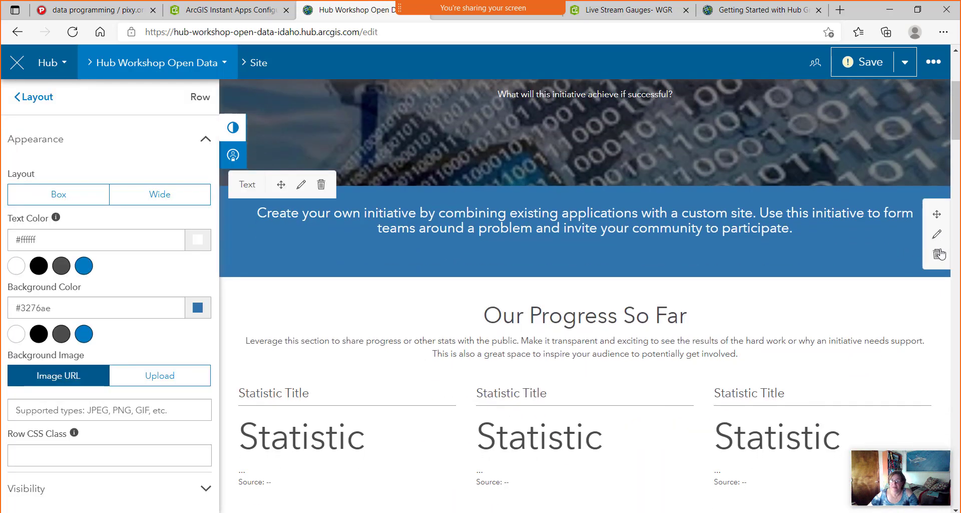
click(938, 253)
click(846, 327)
click(937, 254)
click(863, 325)
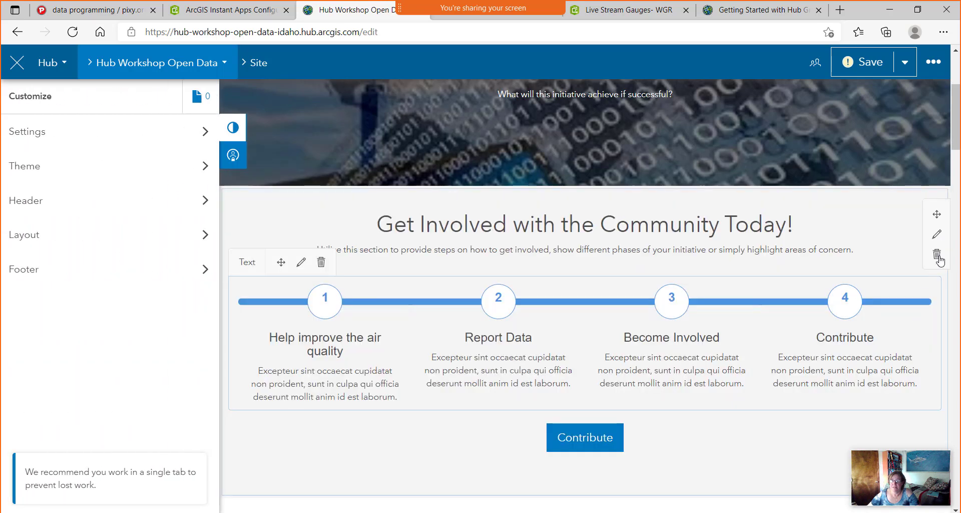
click(938, 255)
click(908, 326)
click(937, 253)
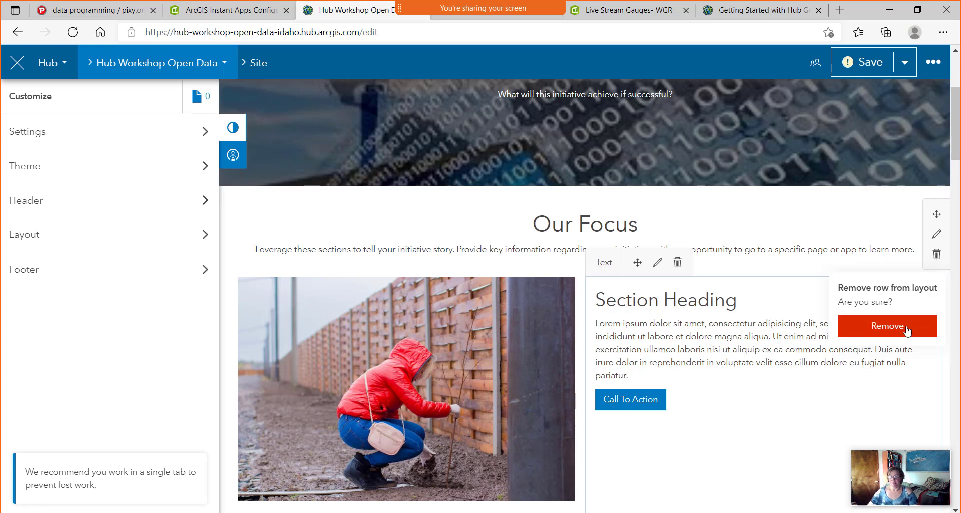
click(909, 326)
Delete the map, See Our City in Action gallery, Upcoming Events, Sign Up and Contact rows.
click(937, 254)
click(887, 325)
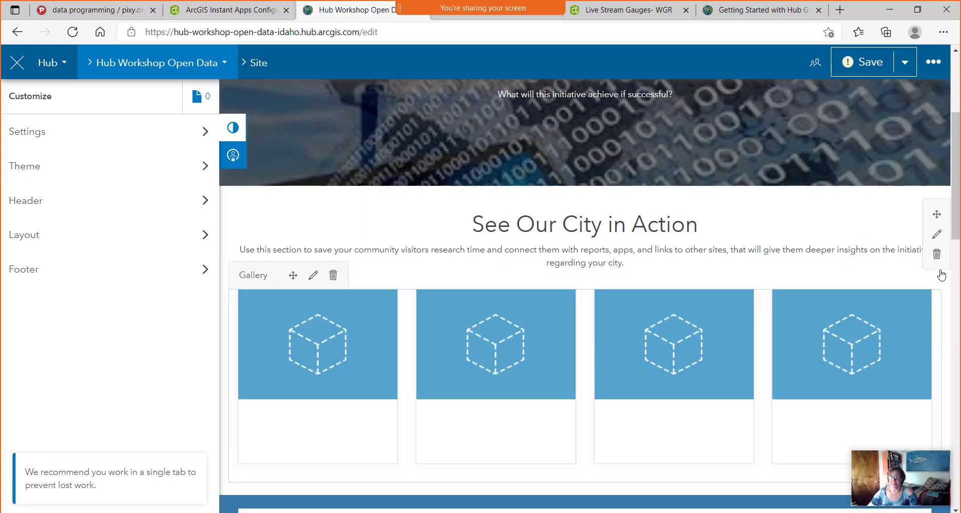
click(936, 254)
click(908, 326)
click(937, 254)
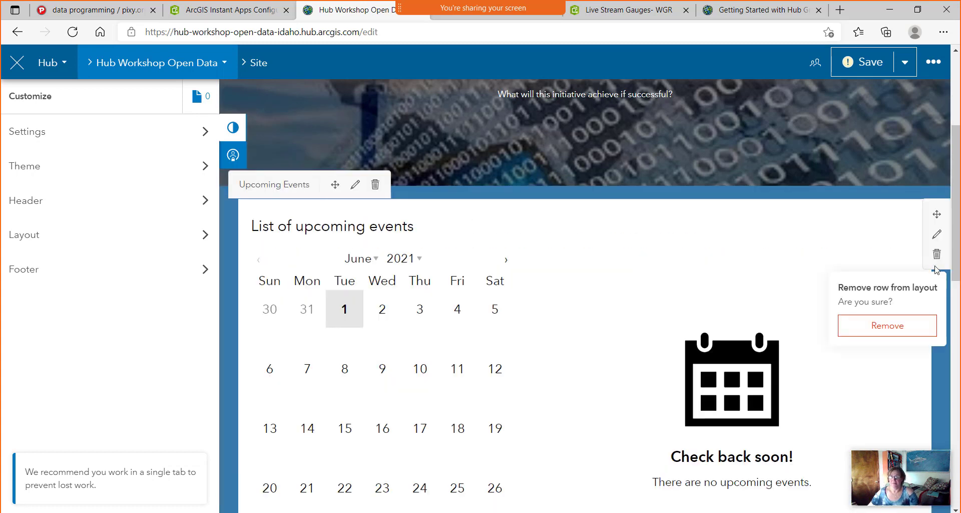
click(907, 326)
click(937, 254)
click(904, 324)
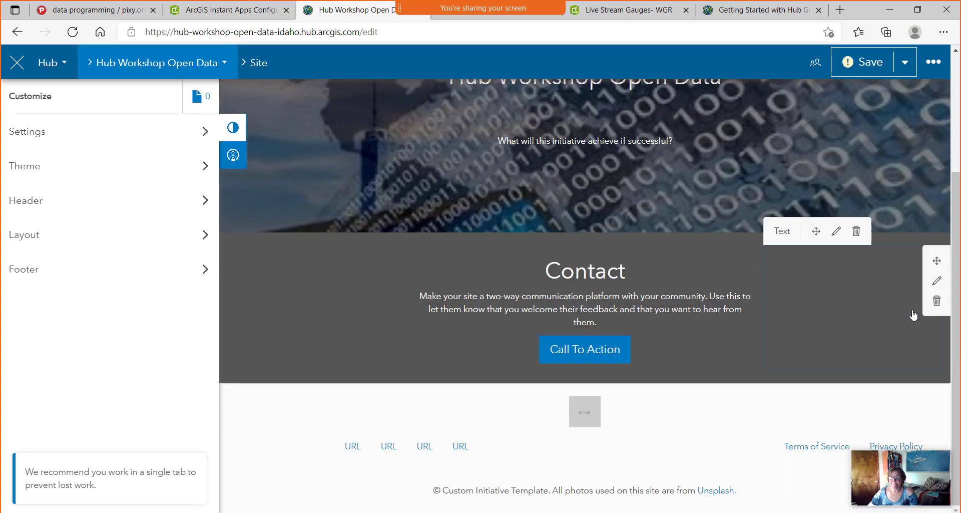
click(938, 303)
click(888, 372)
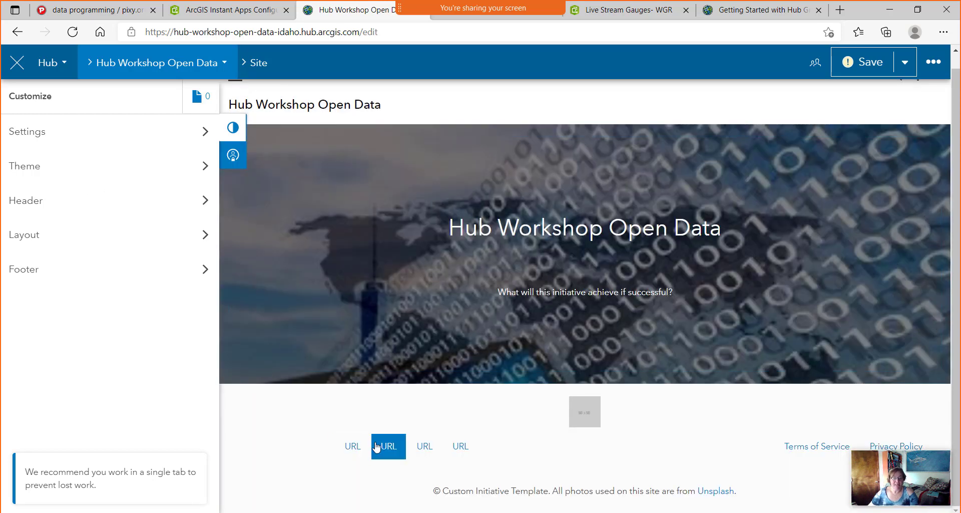
Set the site footer to None.
click(23, 272)
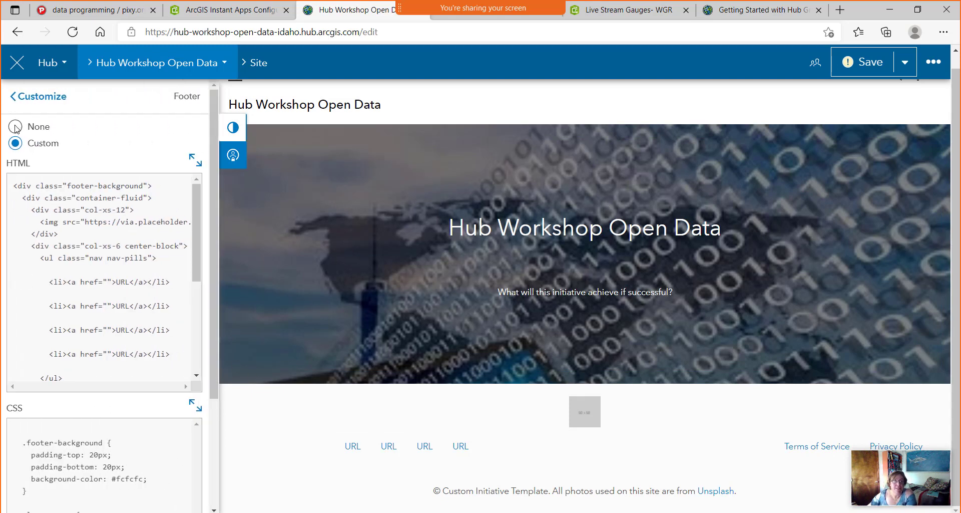
click(16, 127)
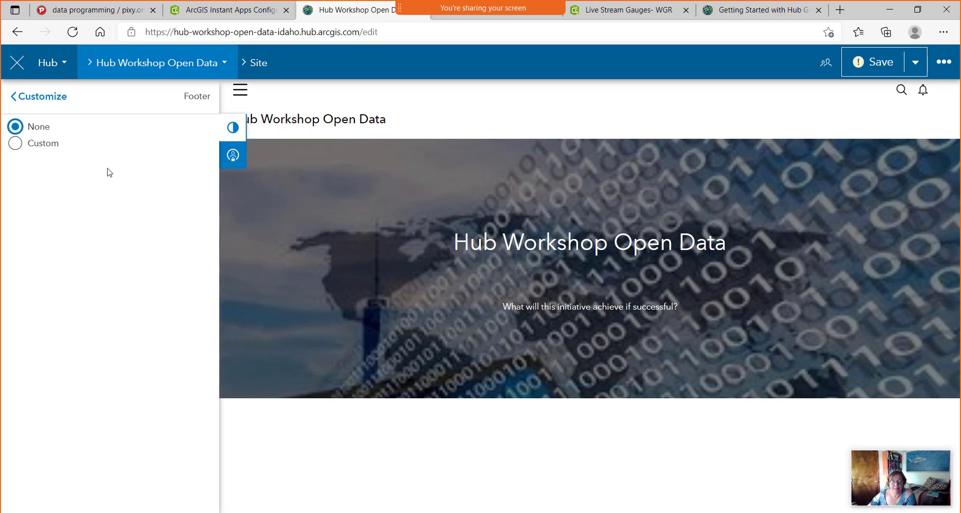
click(29, 97)
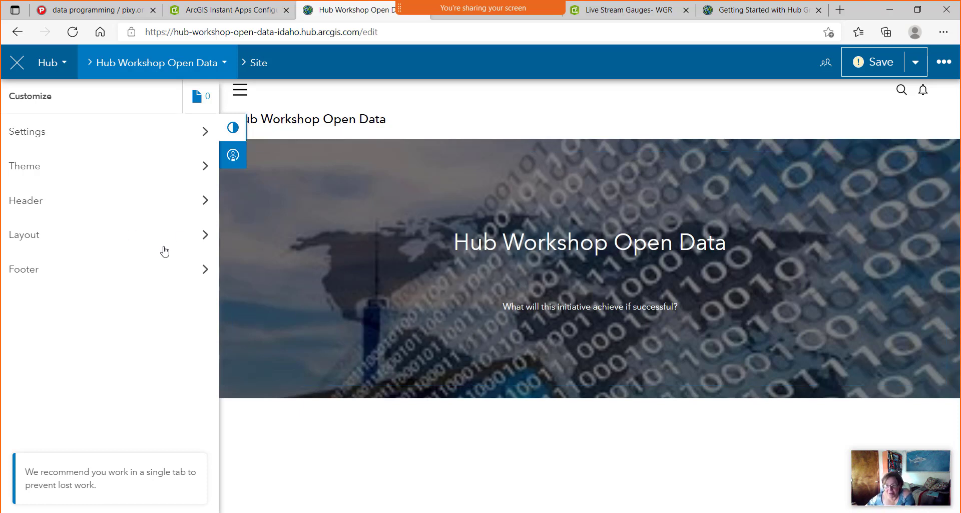
Place a Search widget, add a new row under the banner, and move the search bar into it.
click(204, 241)
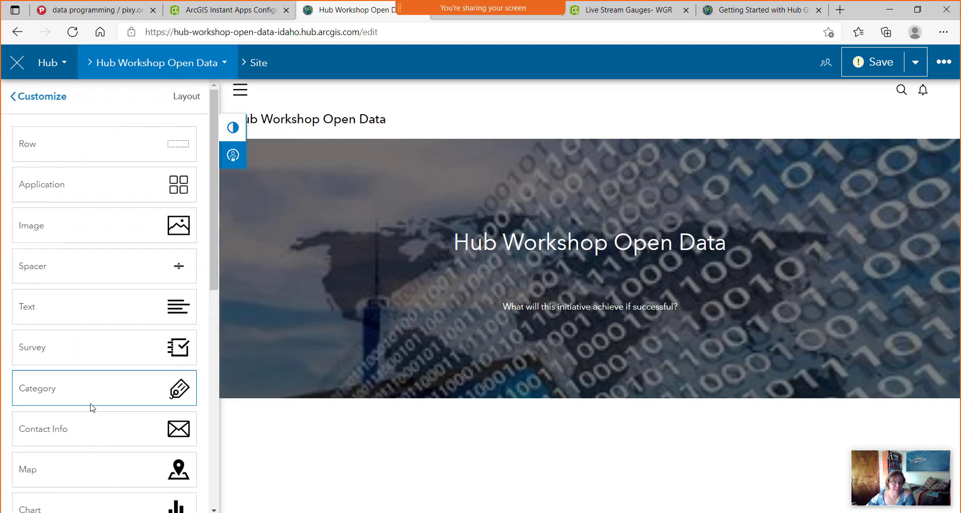
scroll(78, 331, down, 1)
scroll(78, 331, down, 8)
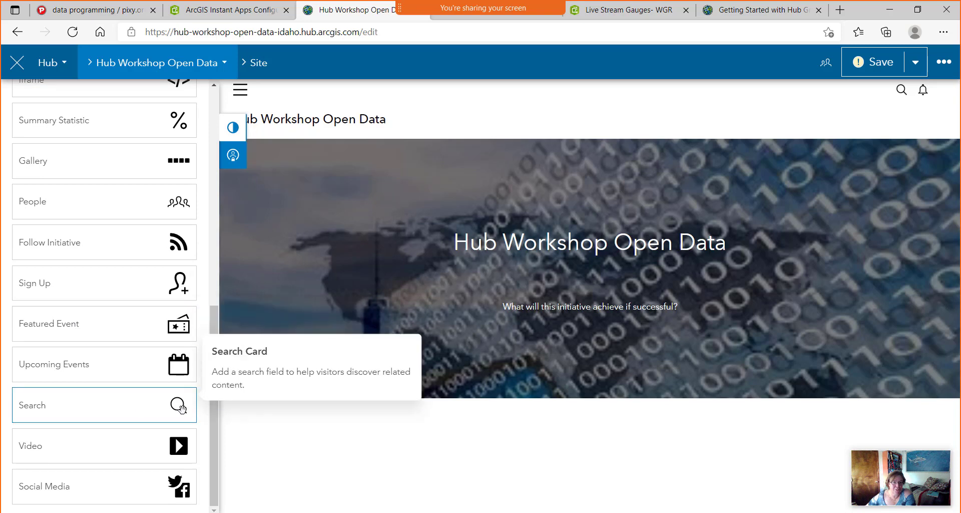
drag(176, 404, 590, 380)
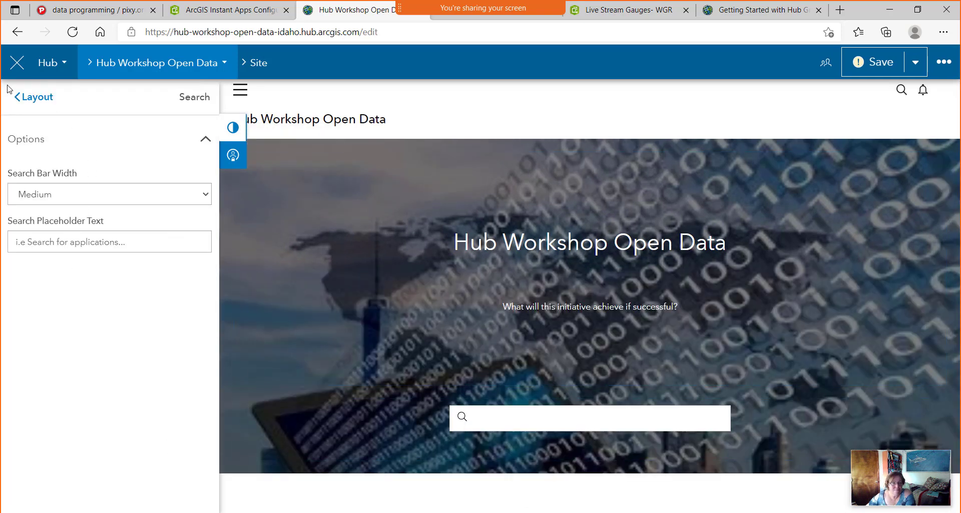
click(31, 97)
drag(170, 140, 587, 473)
scroll(512, 381, down, 1)
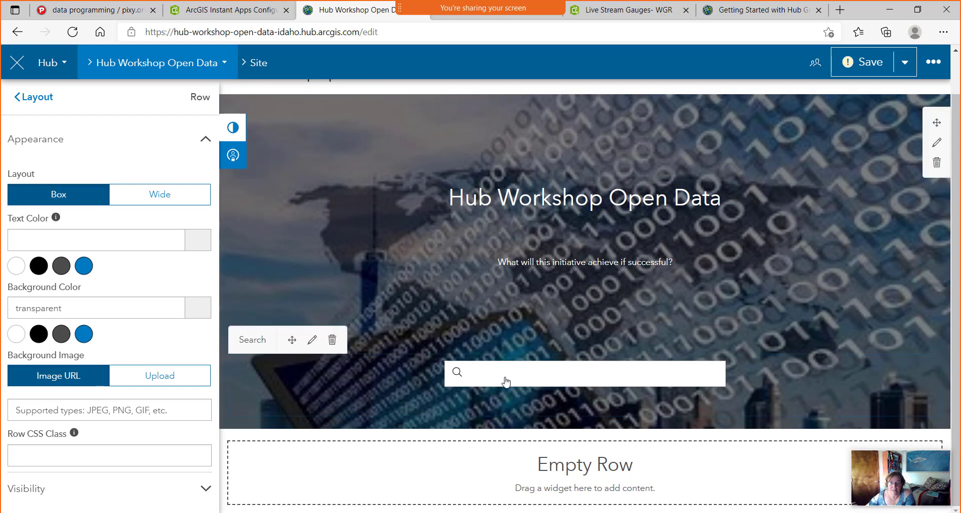
click(711, 380)
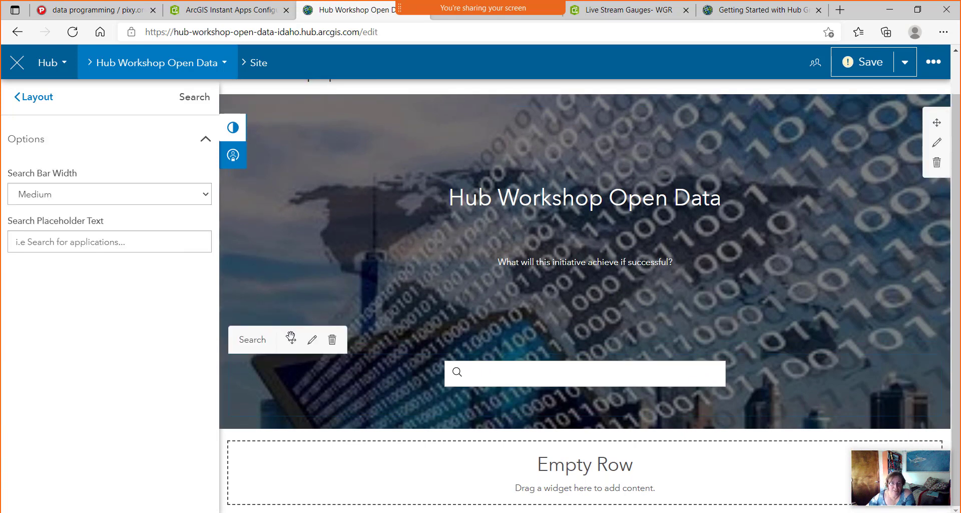
drag(291, 339, 557, 453)
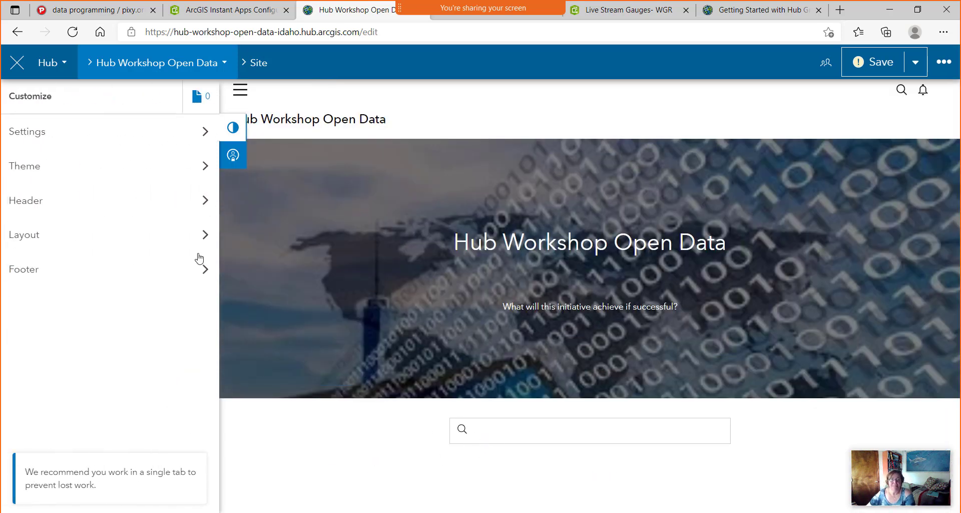
Inspect the search bar widget's options panel.
click(511, 435)
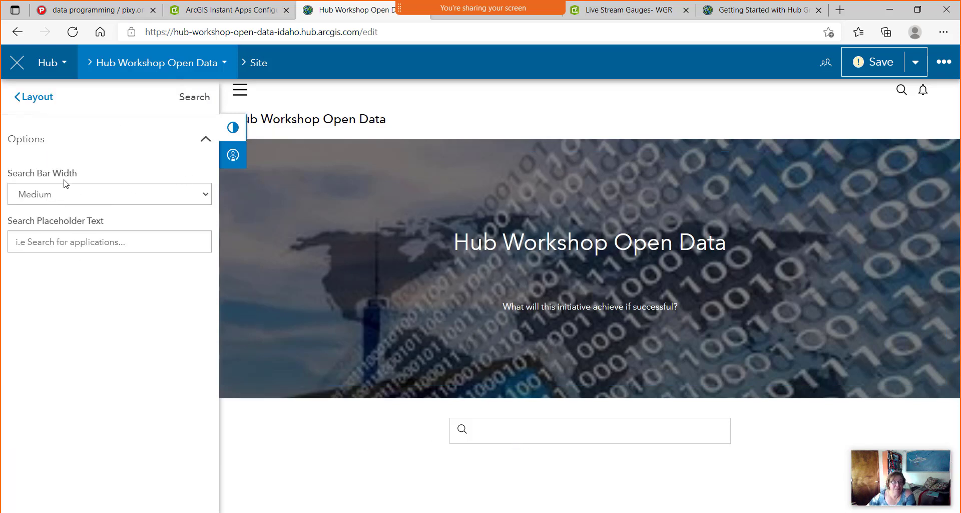
click(204, 143)
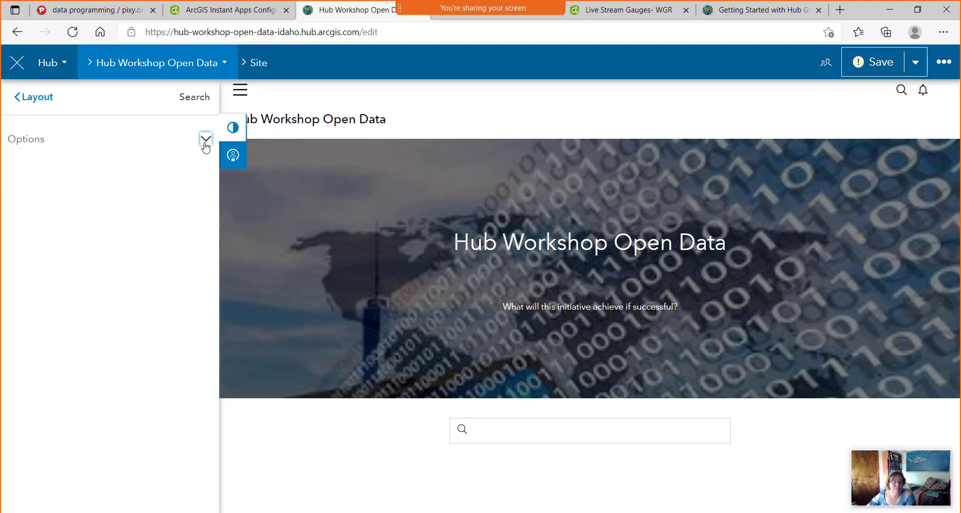
click(206, 143)
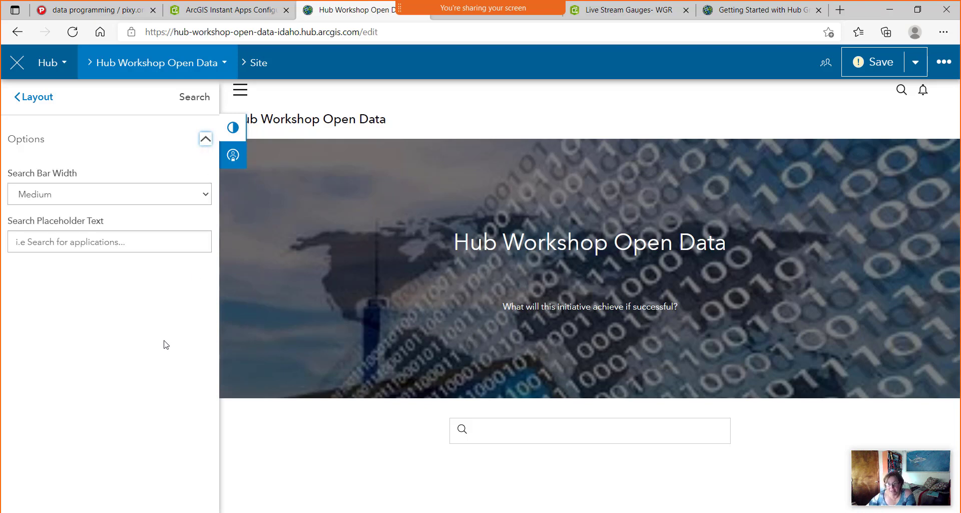
mouse_move(399, 439)
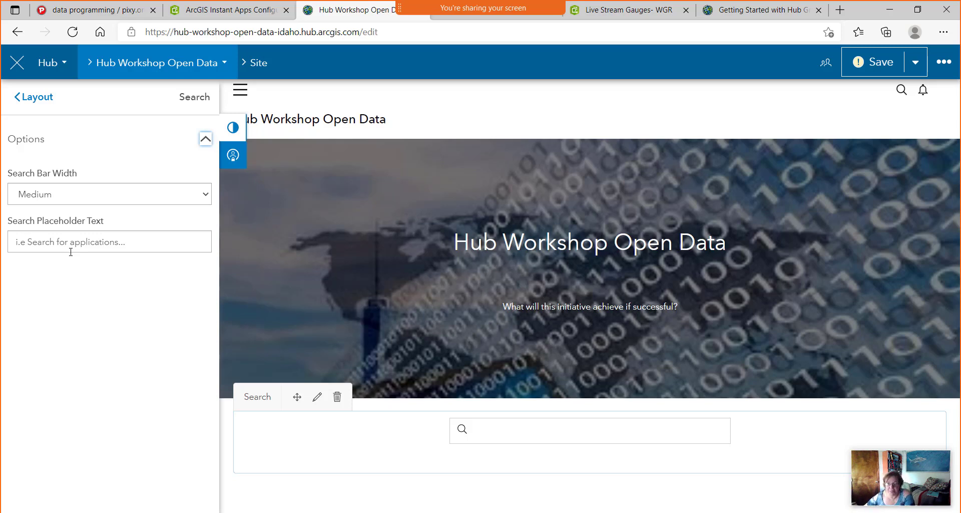
Drag a Row card from the Layout list to add an empty row below the search bar.
click(32, 97)
drag(177, 147, 579, 484)
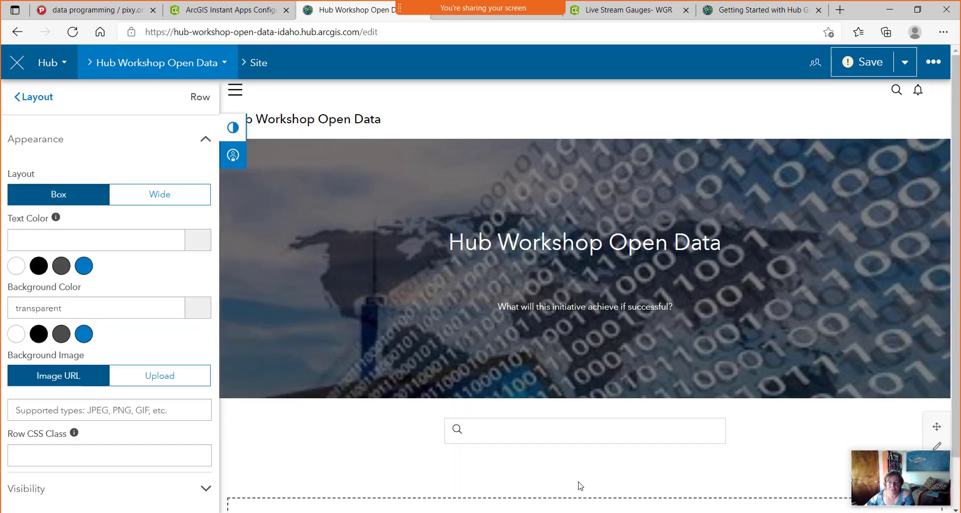
scroll(392, 401, down, 1)
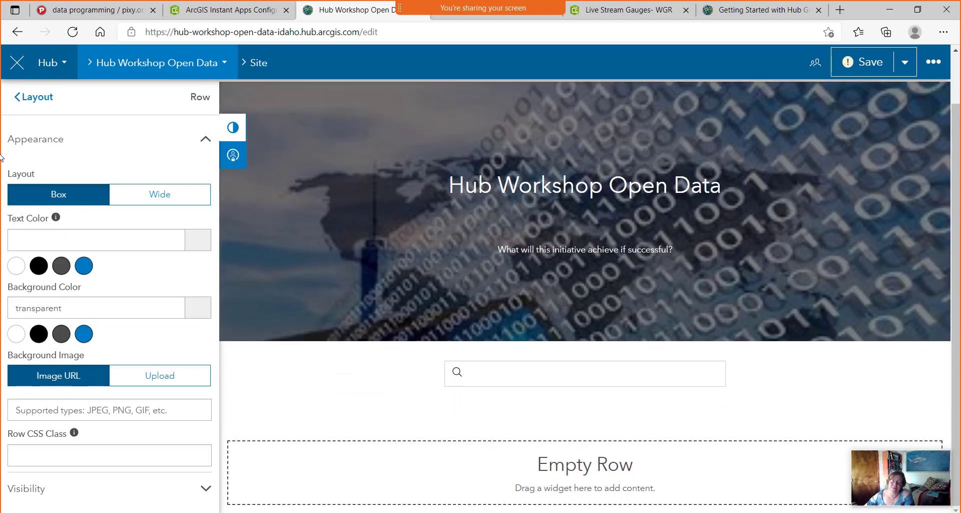
Drop four Category cards side by side into the empty row under the search bar.
click(38, 99)
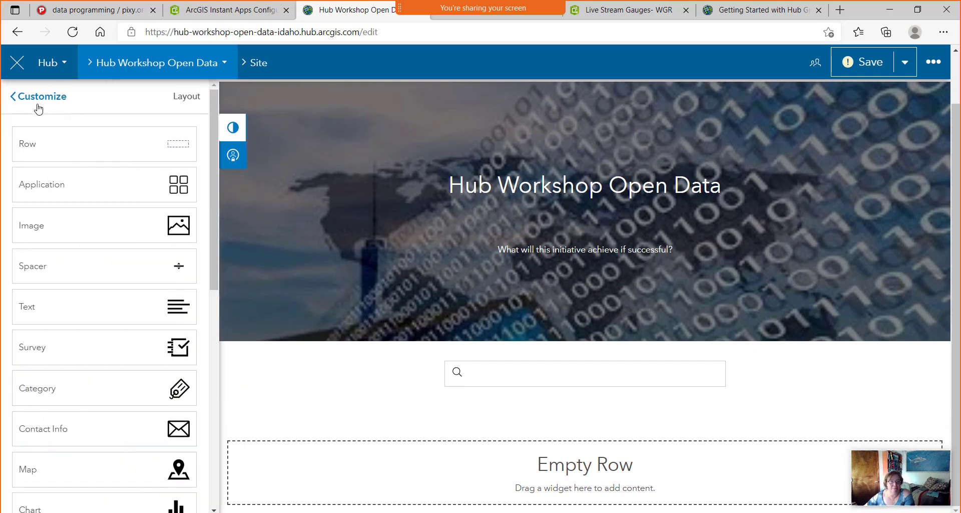
scroll(126, 221, down, 1)
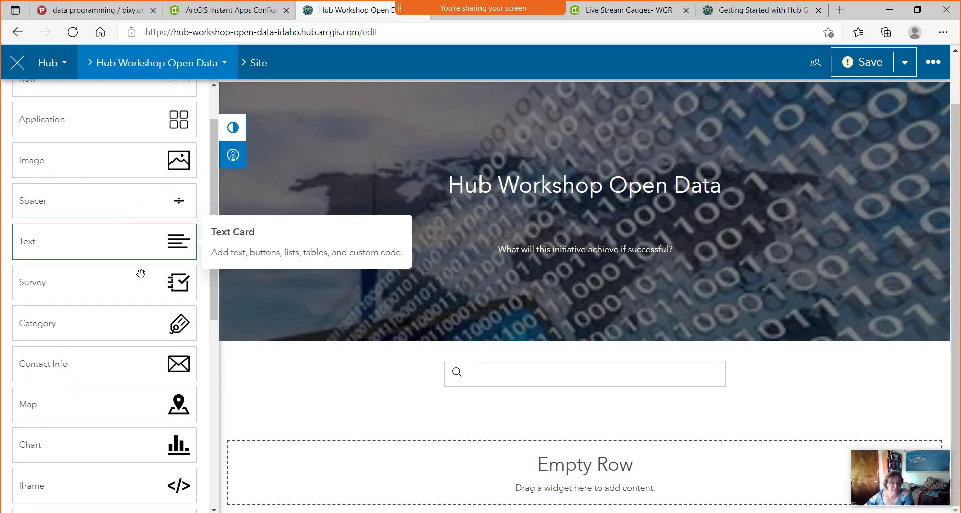
drag(180, 323, 551, 452)
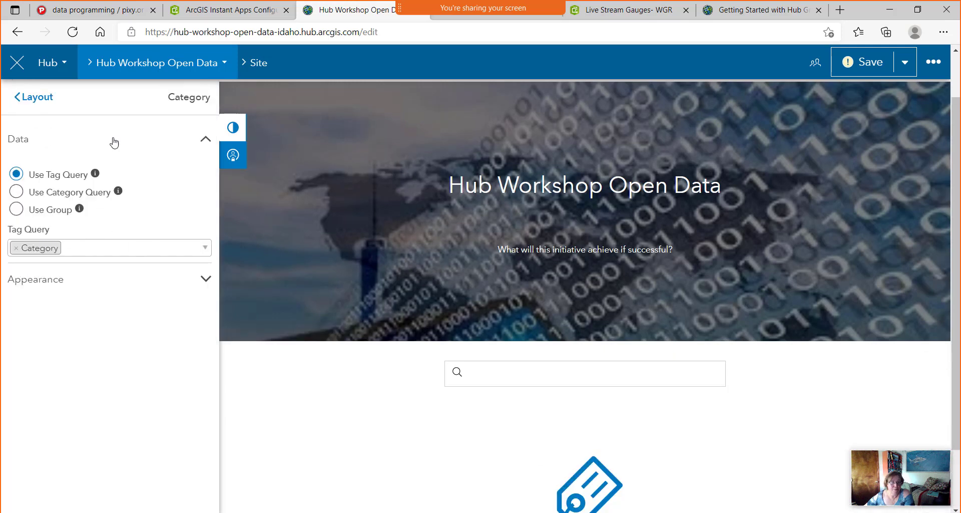
click(36, 97)
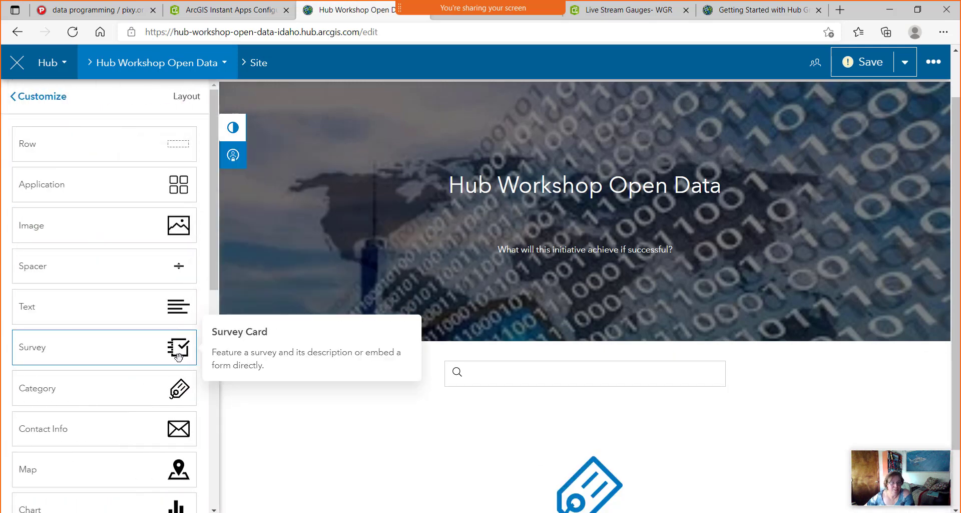
drag(178, 389, 253, 501)
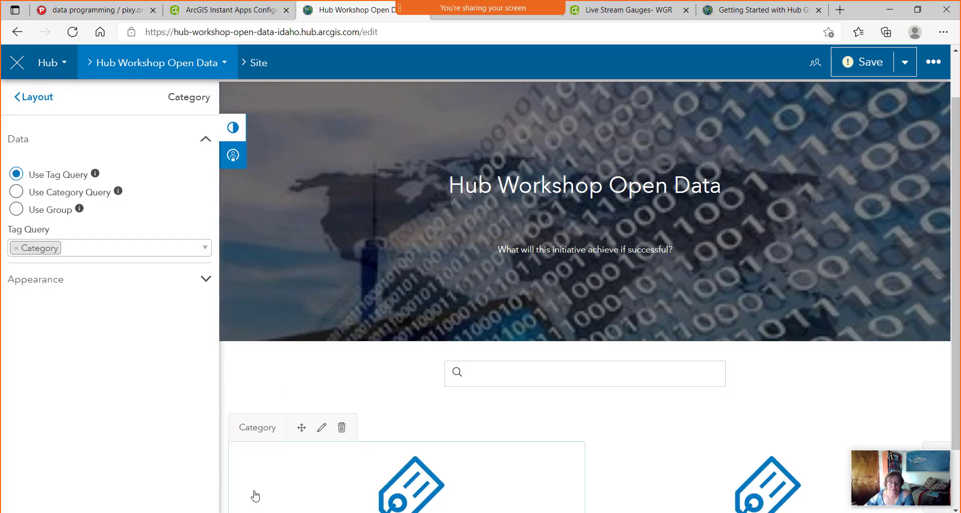
click(36, 98)
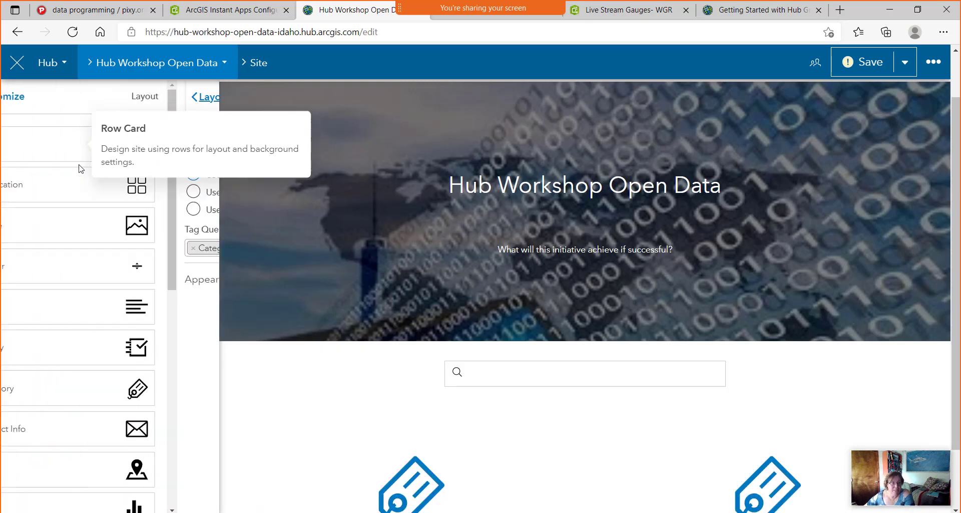
drag(182, 376, 508, 476)
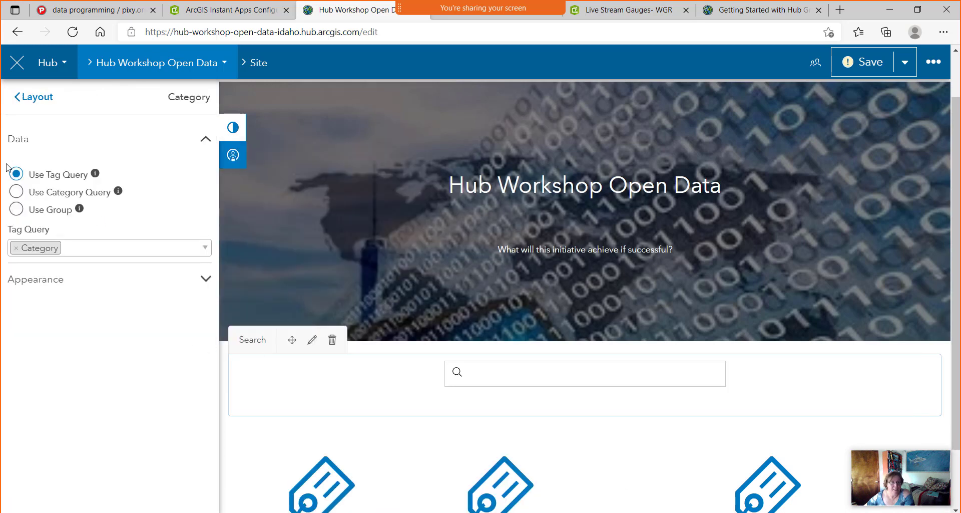
click(28, 97)
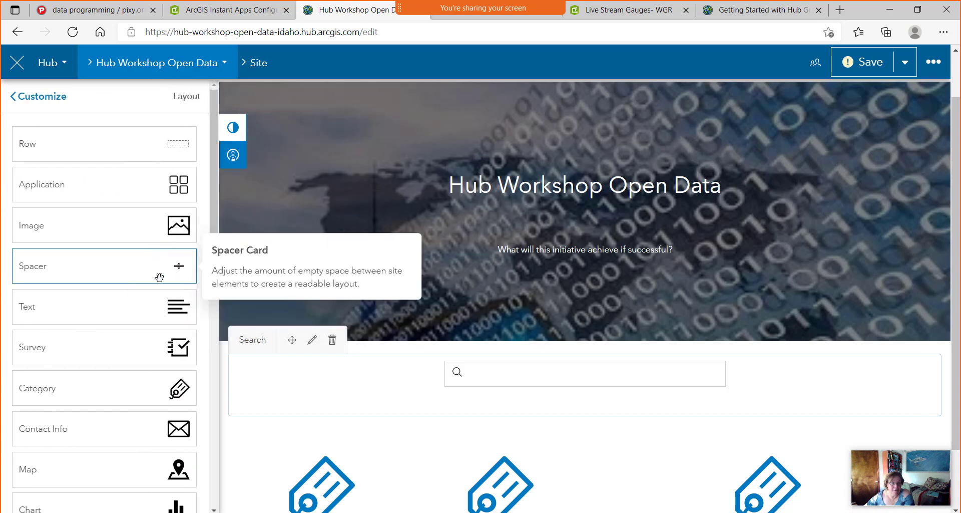
drag(180, 388, 598, 501)
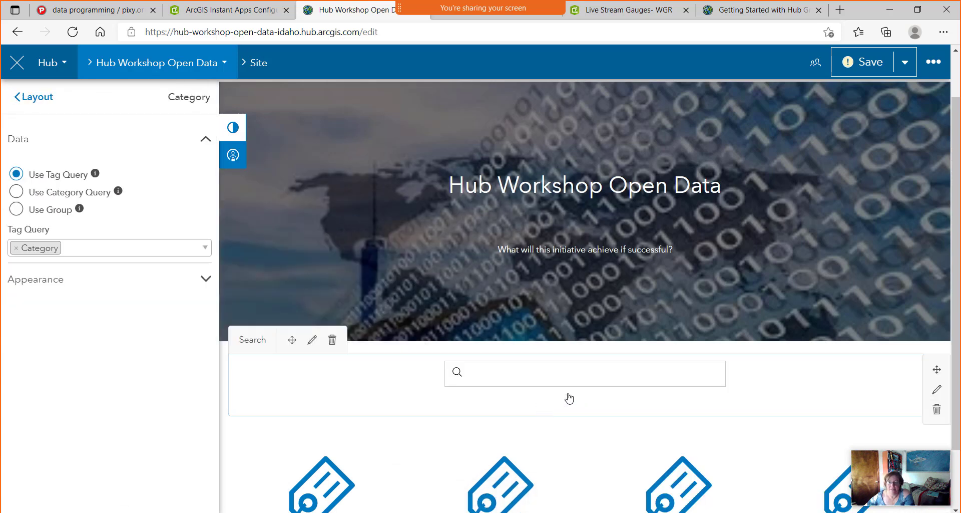
scroll(569, 398, down, 2)
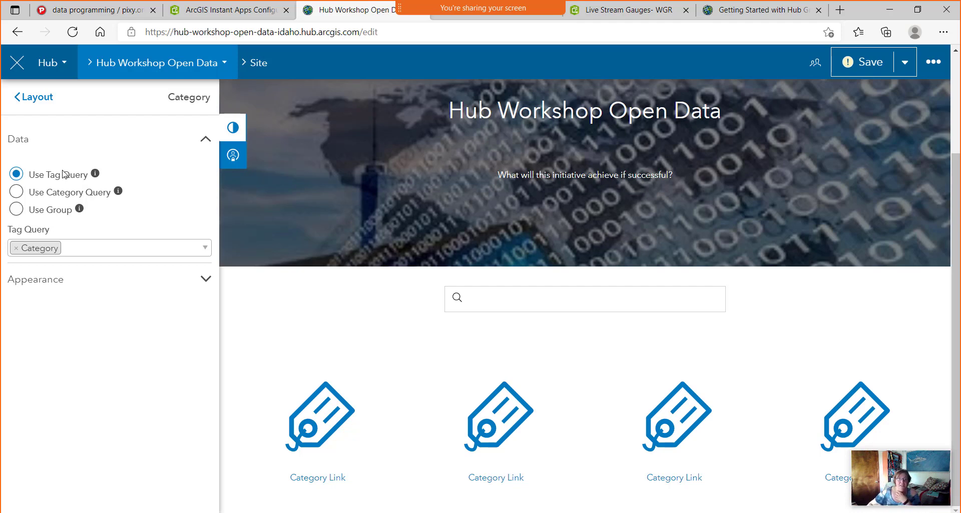
Expand the first category card's Appearance section showing link text and icon options.
click(206, 279)
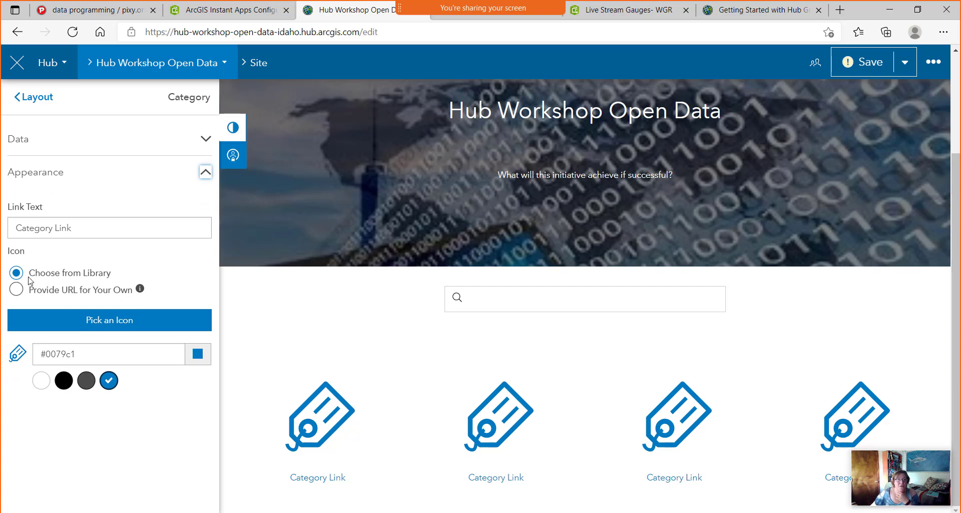
Give the first category card the car icon from the icon library.
click(98, 321)
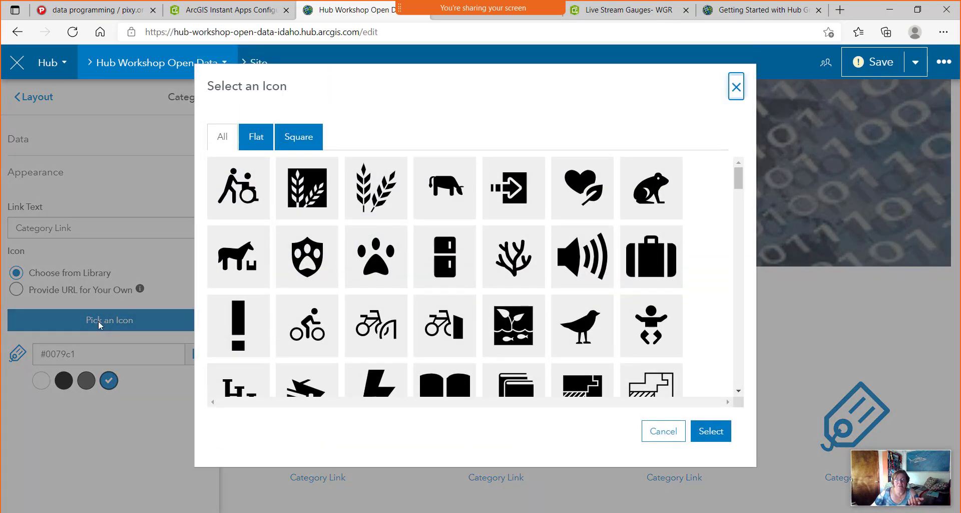
click(306, 139)
click(657, 335)
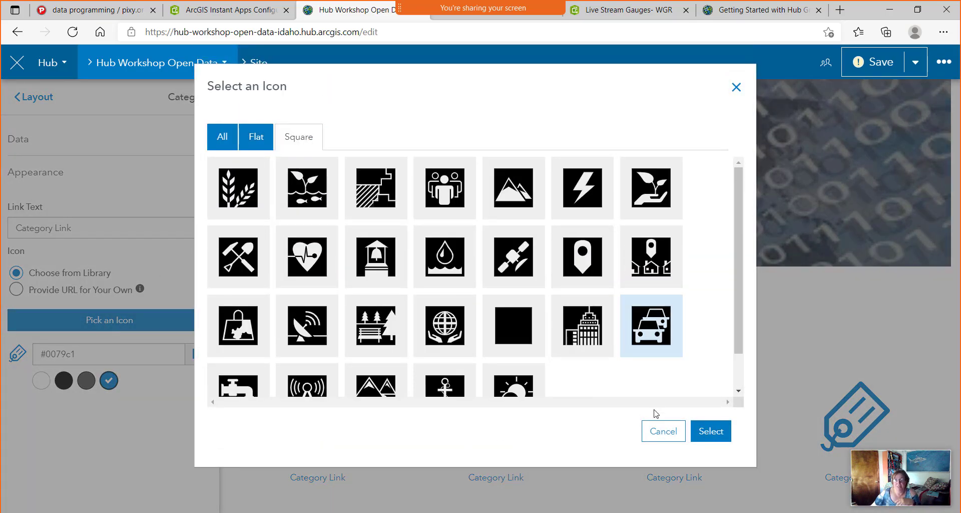
click(711, 432)
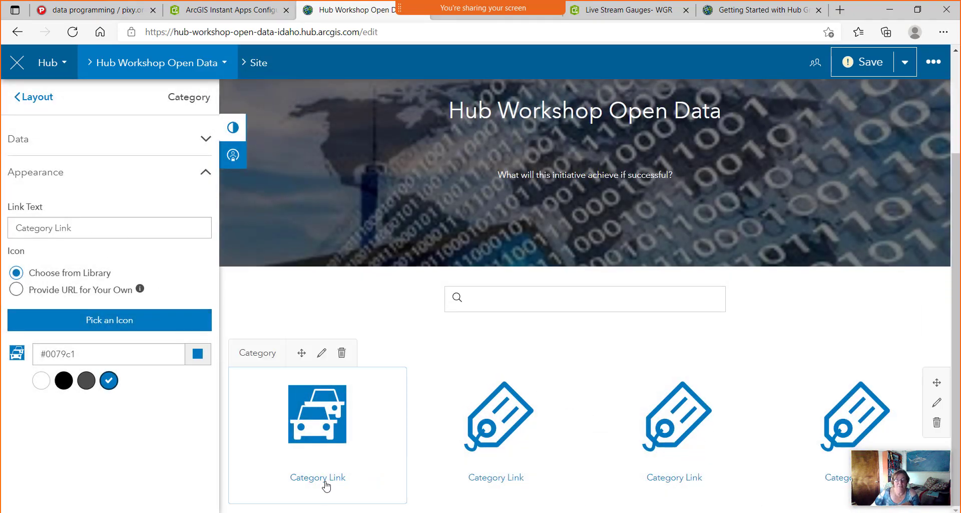
Replace the first card's 'Category Link' text with 'Transportation'.
drag(70, 232, 2, 235)
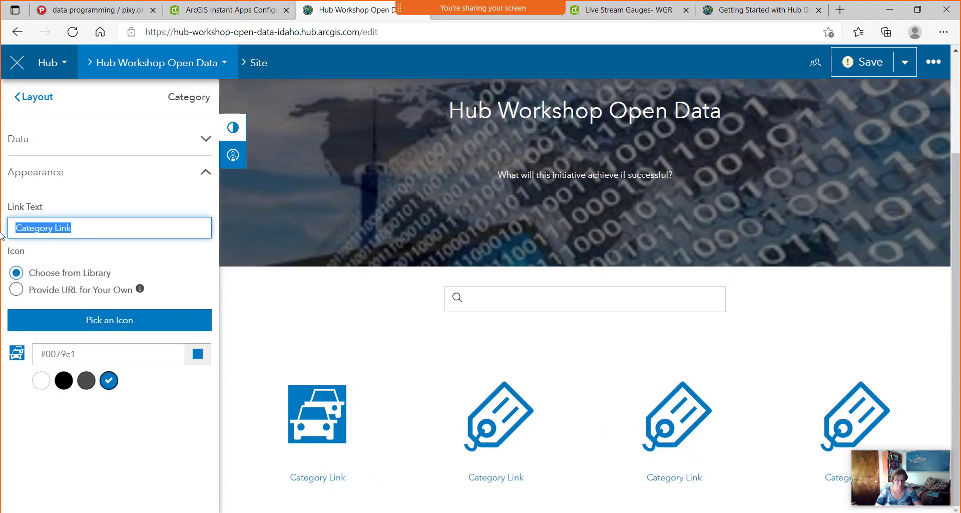
text(Transorta)
key(BackSpace)
key(BackSpace)
key(BackSpace)
key(BackSpace)
text(portation)
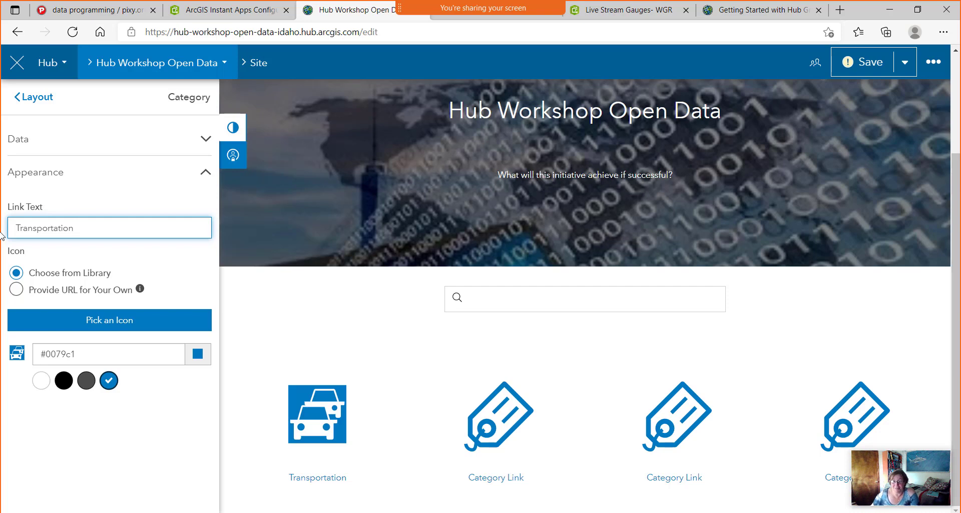
click(486, 428)
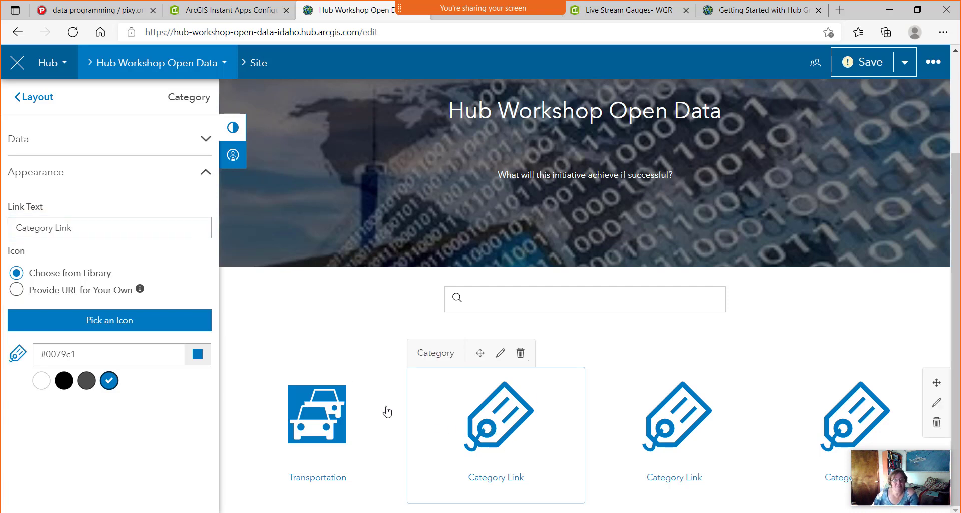
Label the second card 'Agriculture' and give it the square wheat icon.
click(100, 220)
drag(100, 221, 10, 231)
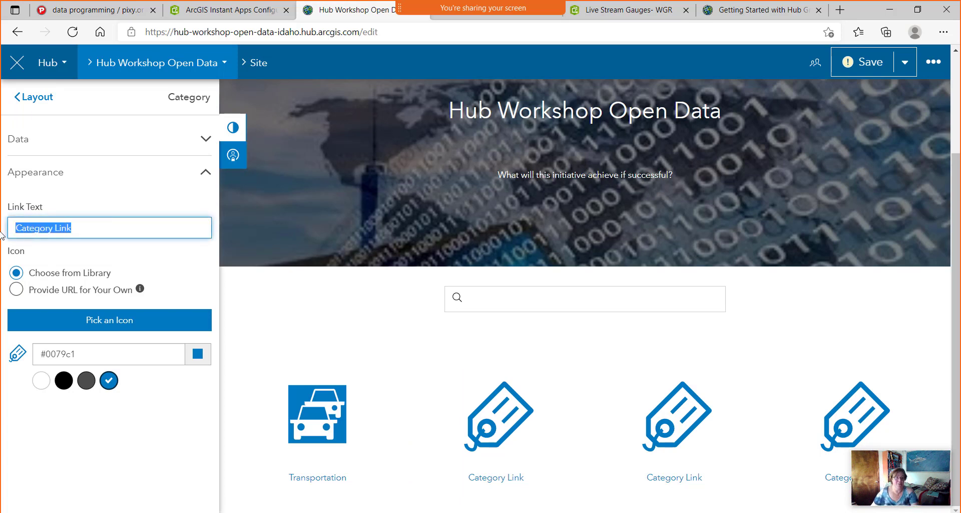
text(Agri)
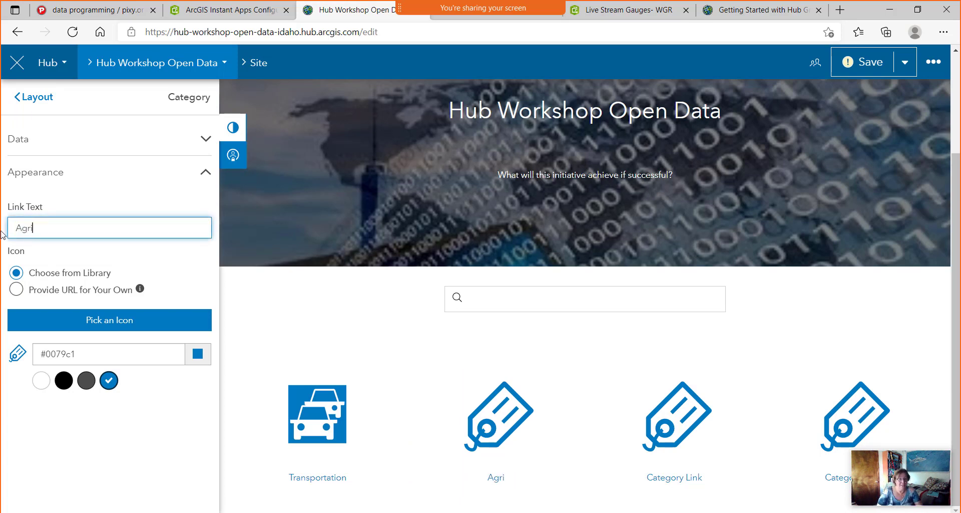
text(culture)
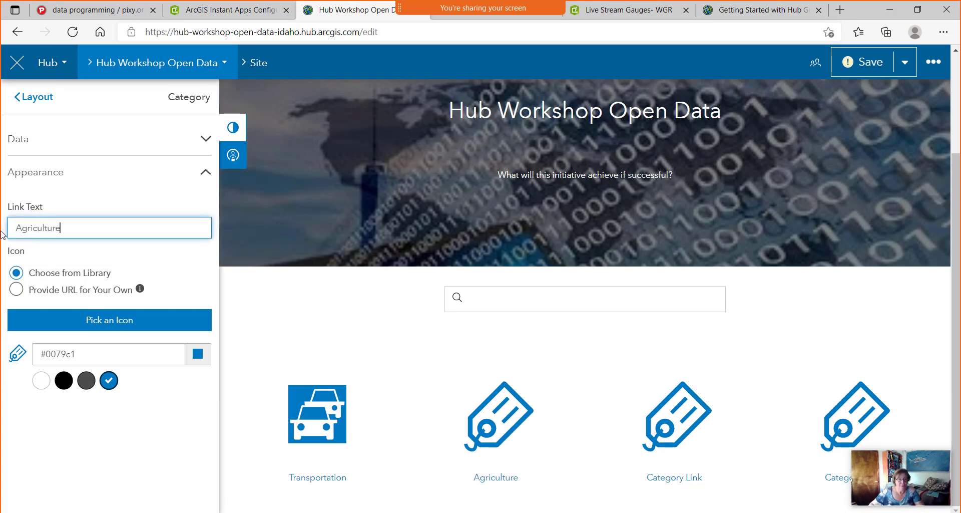
click(113, 323)
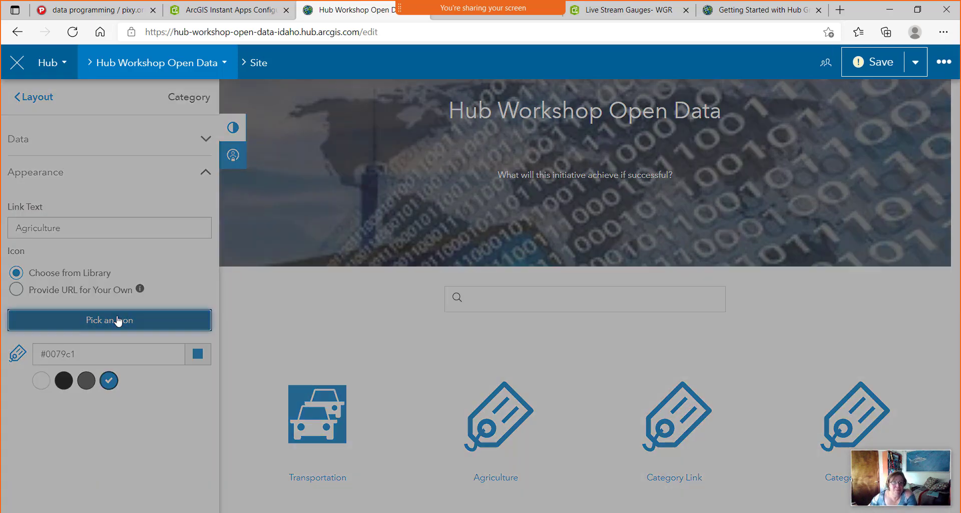
click(307, 140)
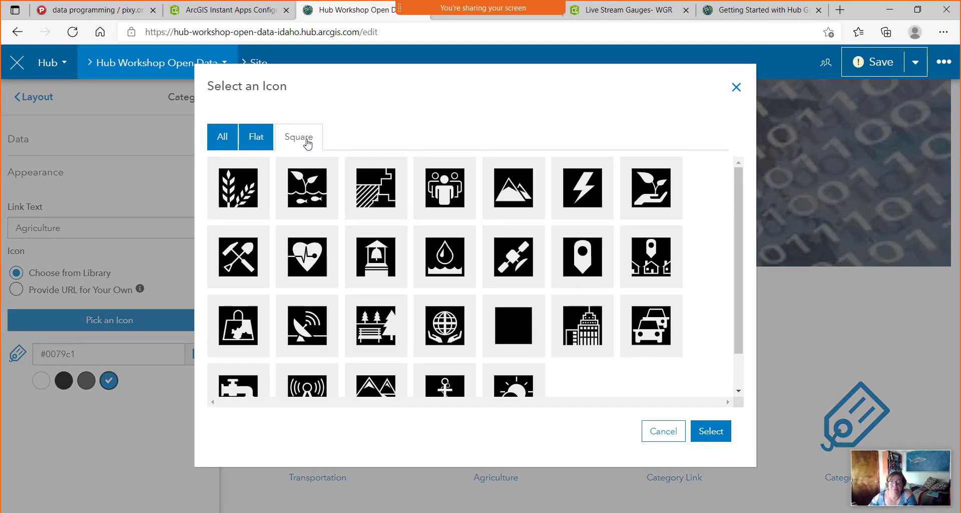
click(245, 189)
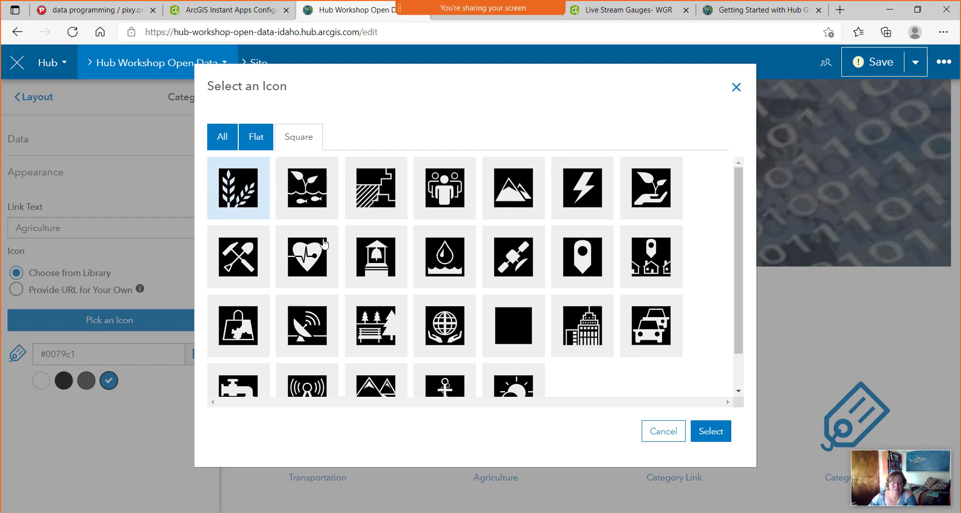
click(712, 433)
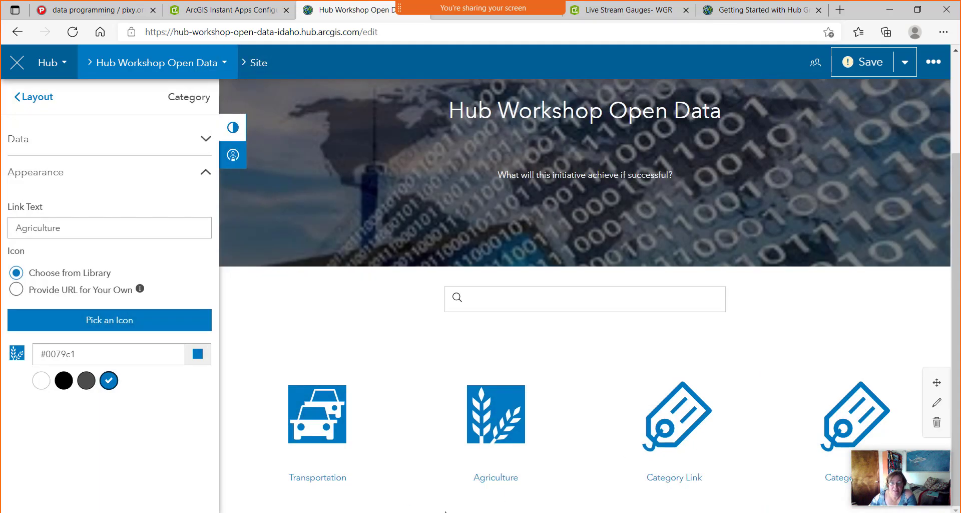
Label the third card 'Recreation' and give it the square park-bench icon.
click(648, 427)
click(92, 225)
drag(92, 226, 2, 232)
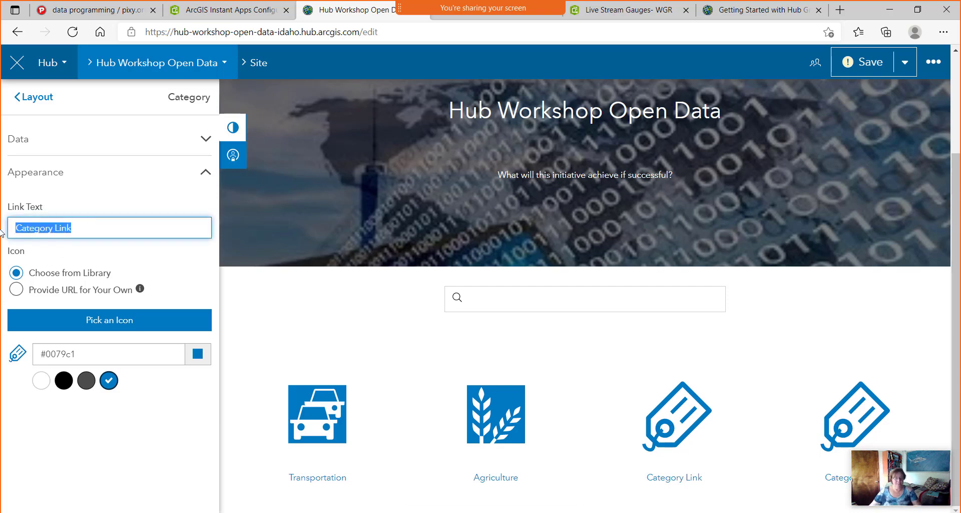
text(Recreation)
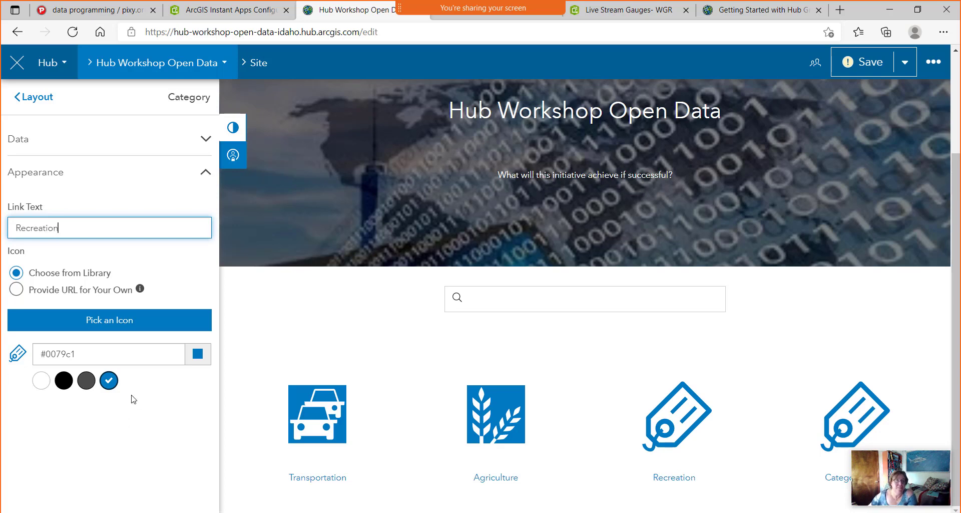
click(126, 323)
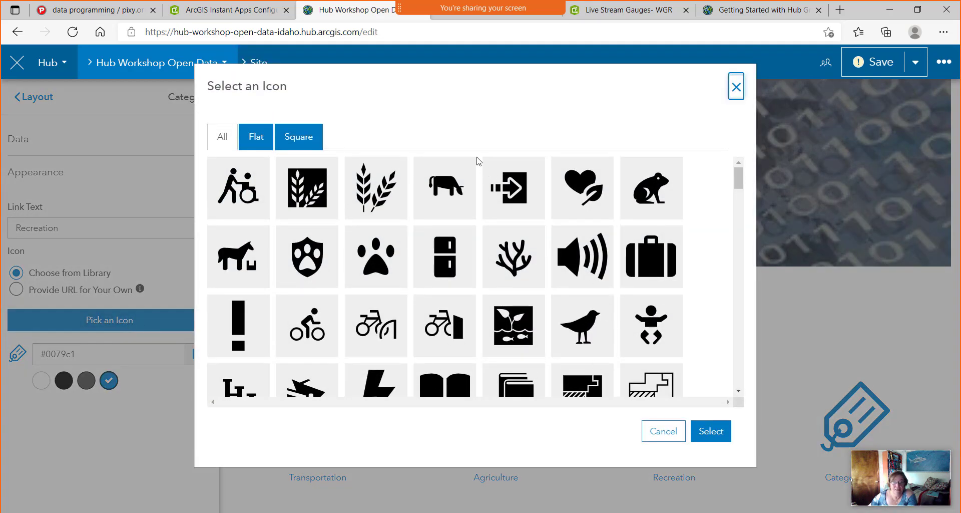
click(318, 137)
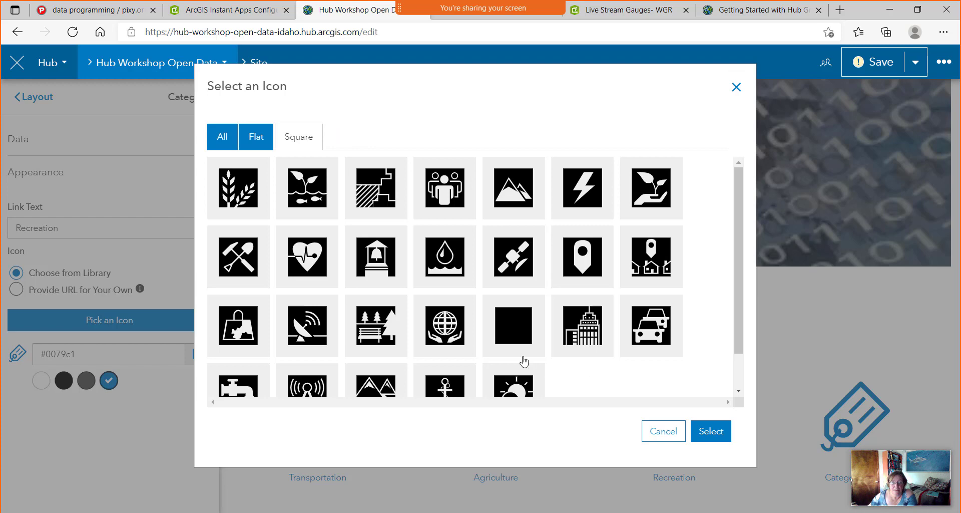
click(398, 329)
click(713, 431)
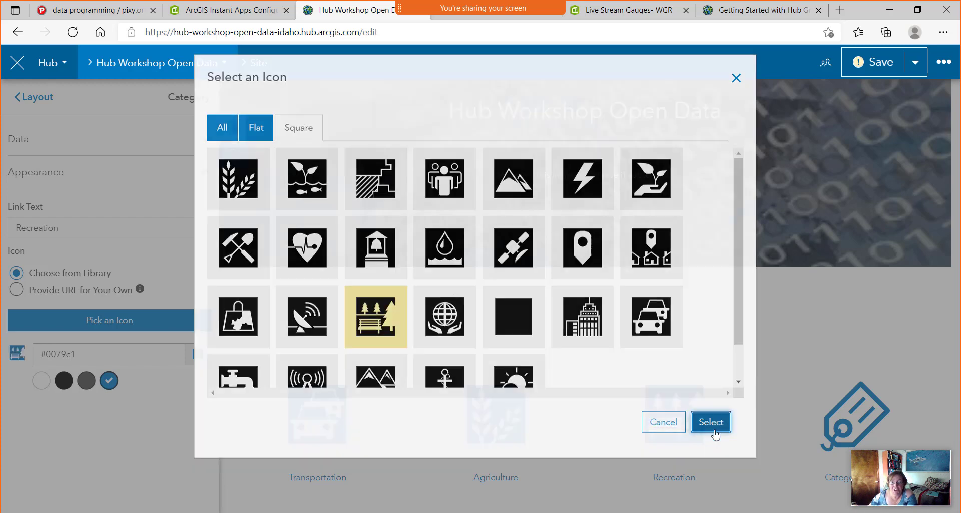
click(844, 416)
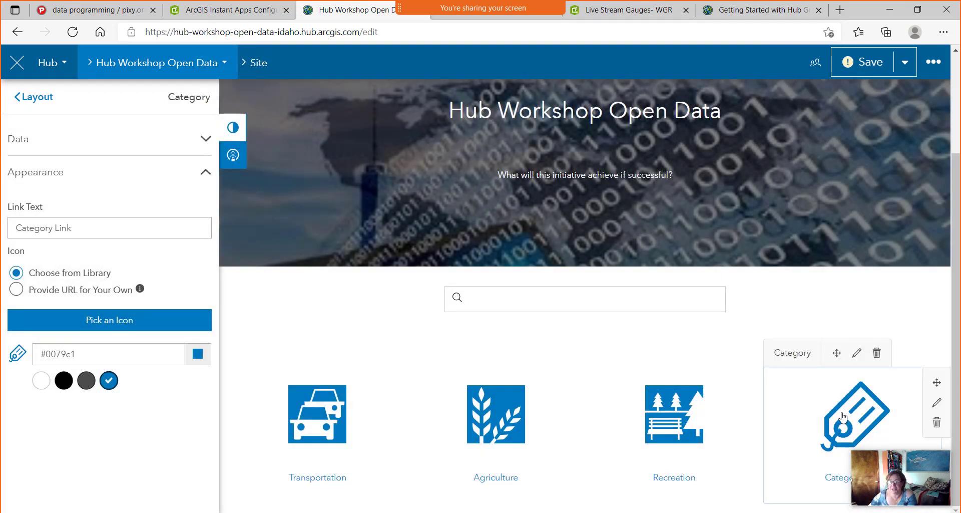
Change the fourth card's link text to 'Water'.
click(98, 229)
drag(98, 229, 2, 228)
text(Water)
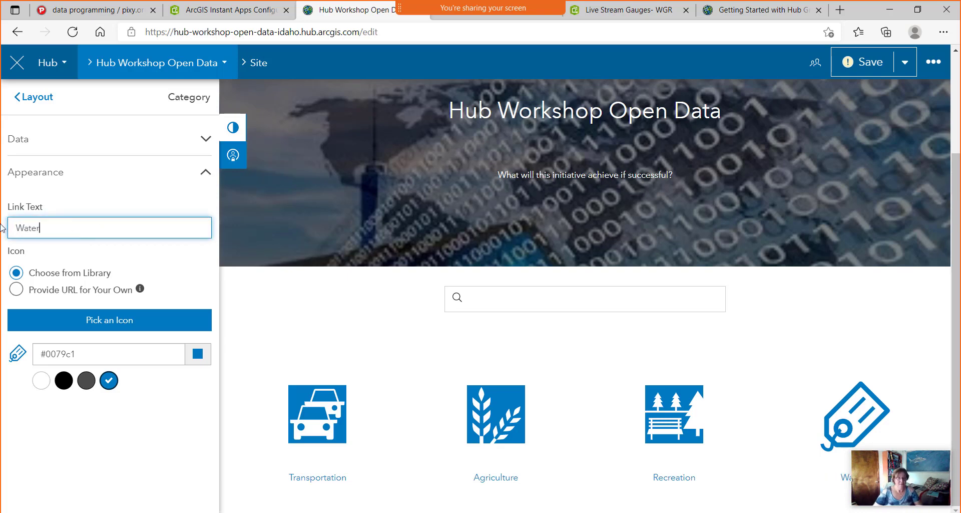
Give the Water card the square water-faucet icon.
click(132, 329)
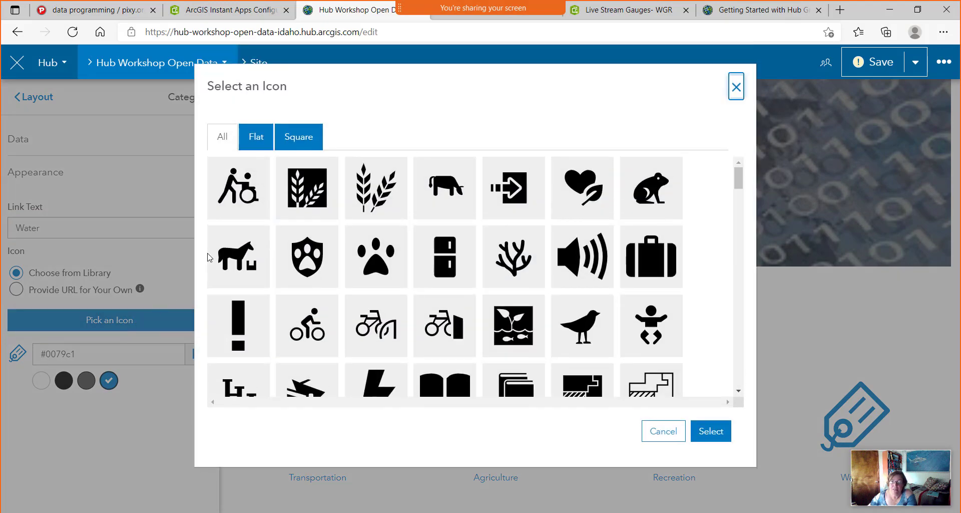
click(305, 137)
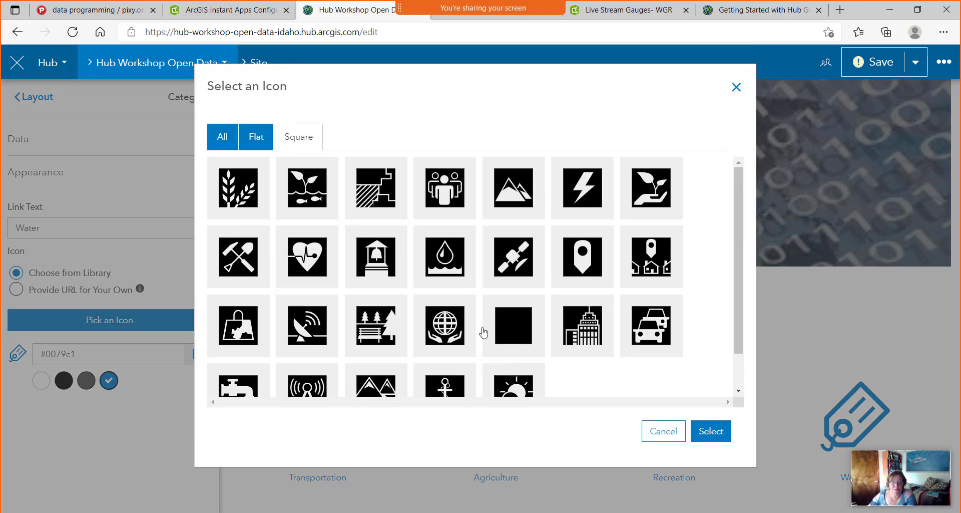
scroll(484, 332, down, 1)
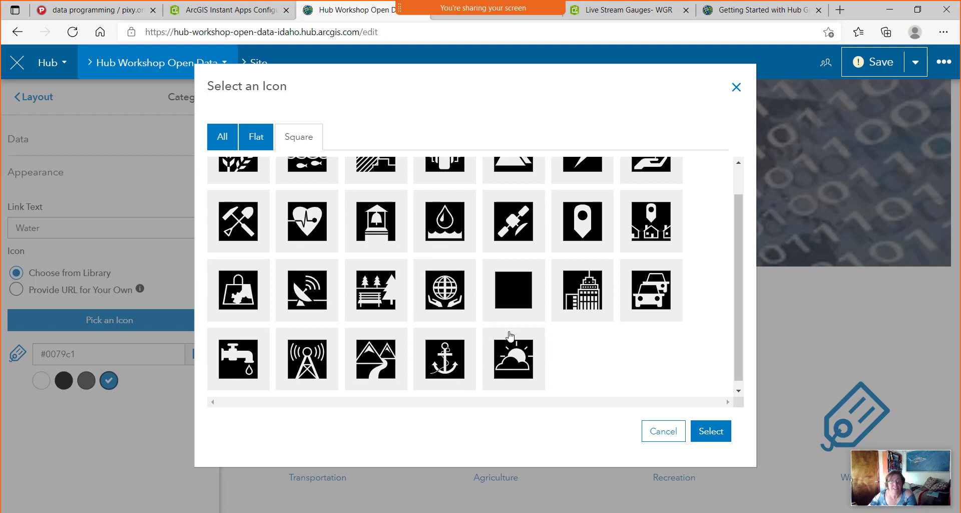
scroll(581, 367, up, 1)
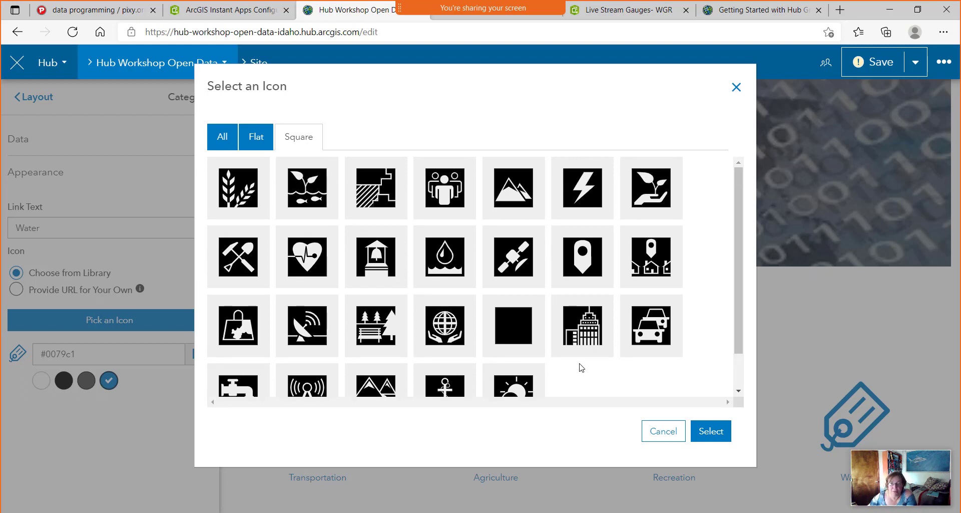
scroll(581, 367, down, 1)
scroll(534, 366, up, 1)
scroll(537, 367, down, 1)
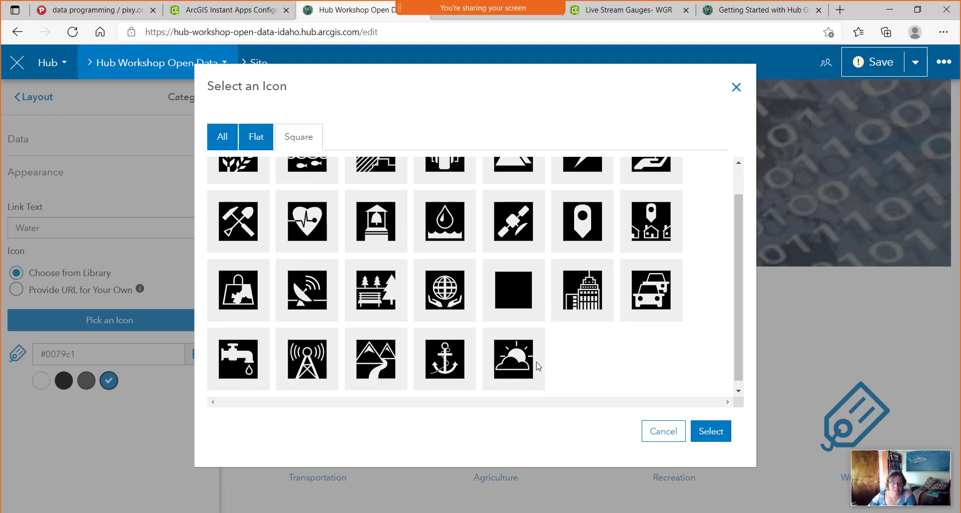
click(248, 368)
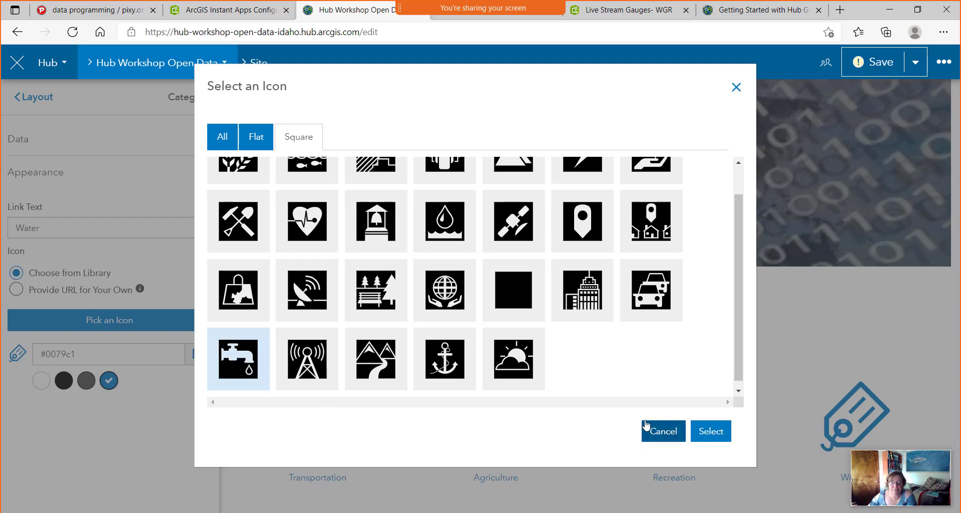
click(709, 431)
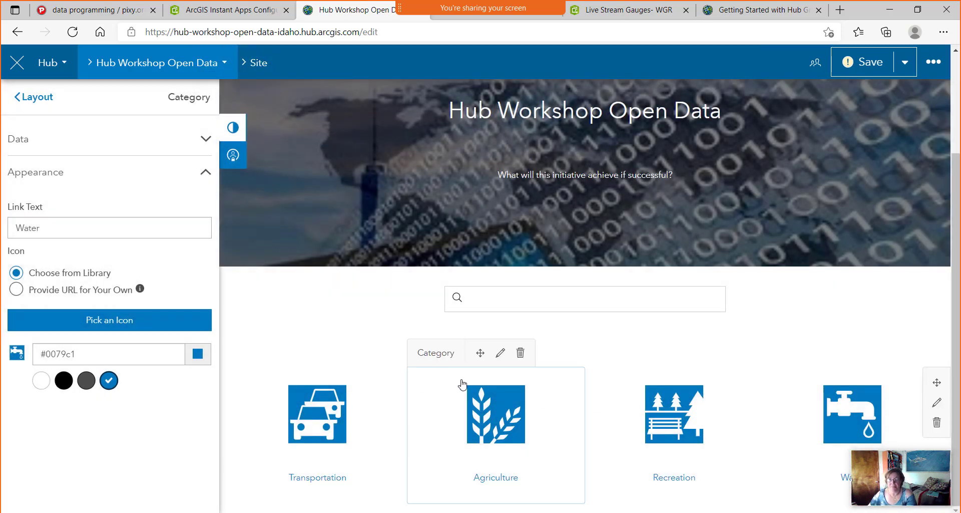
scroll(501, 342, up, 3)
scroll(501, 343, down, 3)
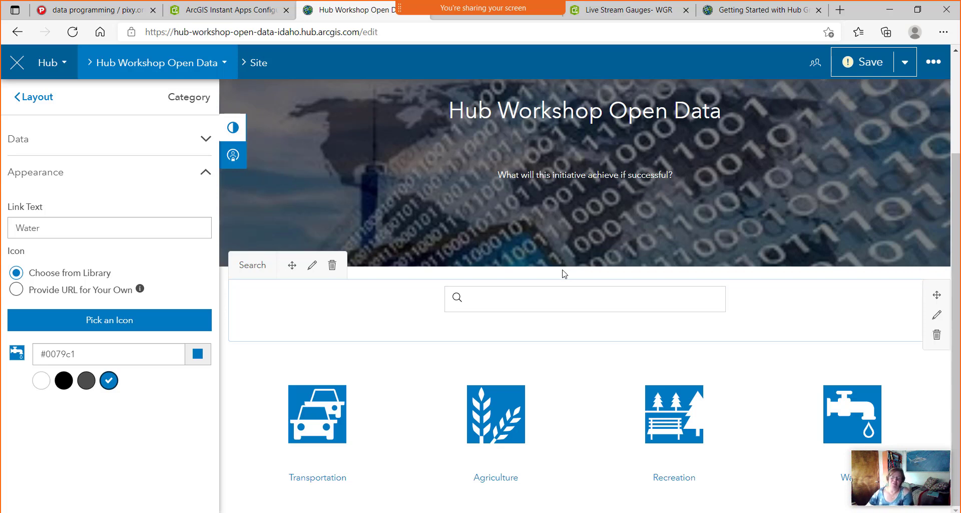
Save the site draft and open the Hub Workshop Open Data site menu.
click(871, 72)
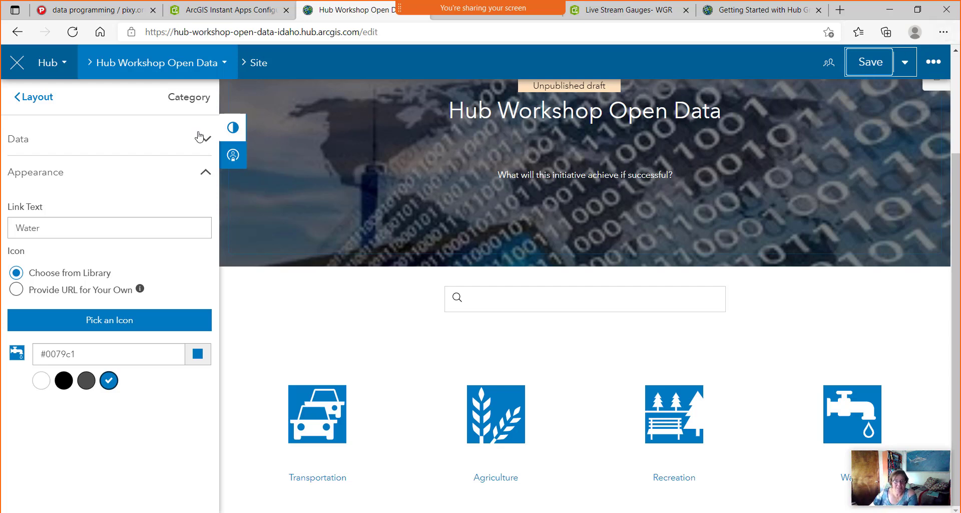
click(214, 74)
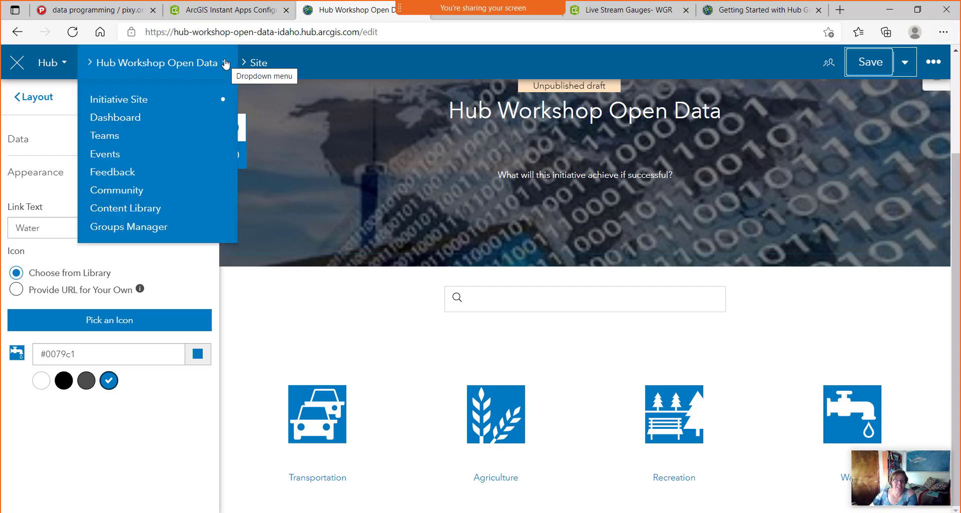
Open Add Existing Content from the Content Library, filtered to My Content.
click(148, 210)
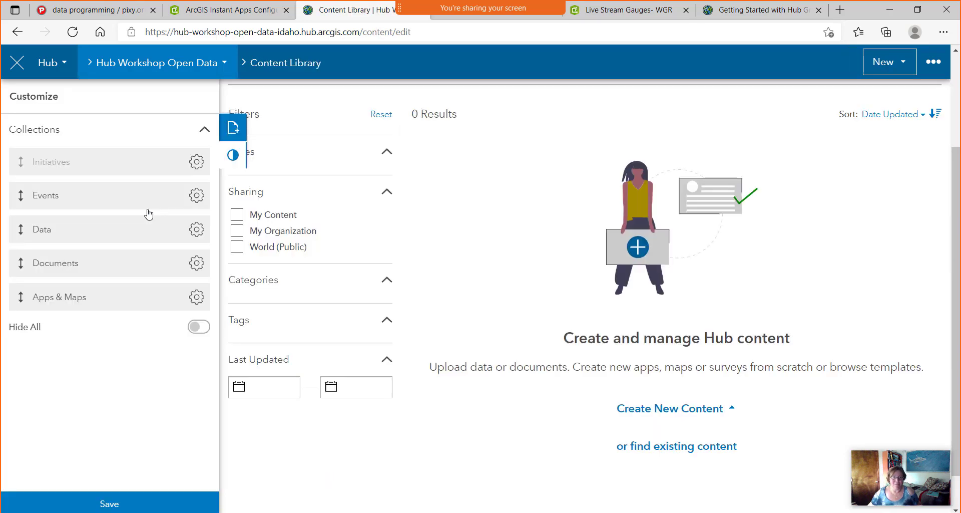
click(238, 133)
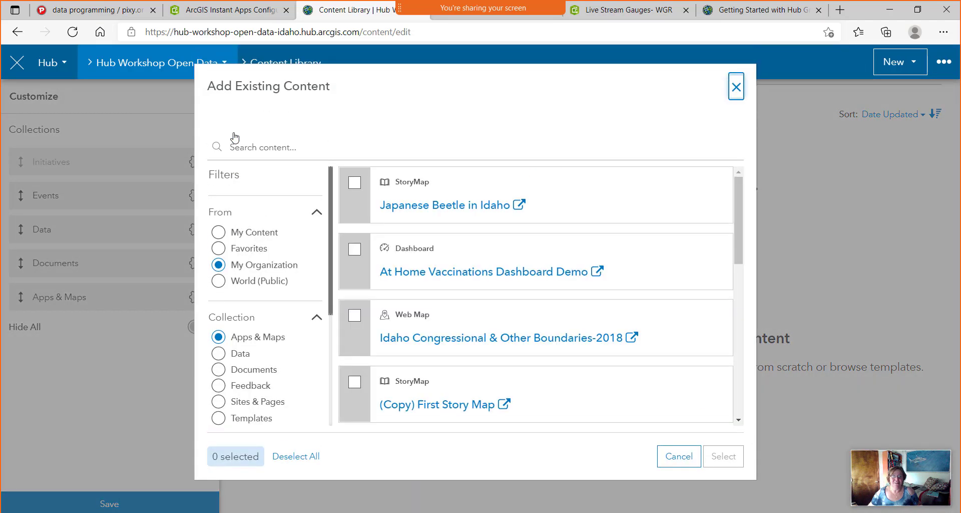
click(224, 233)
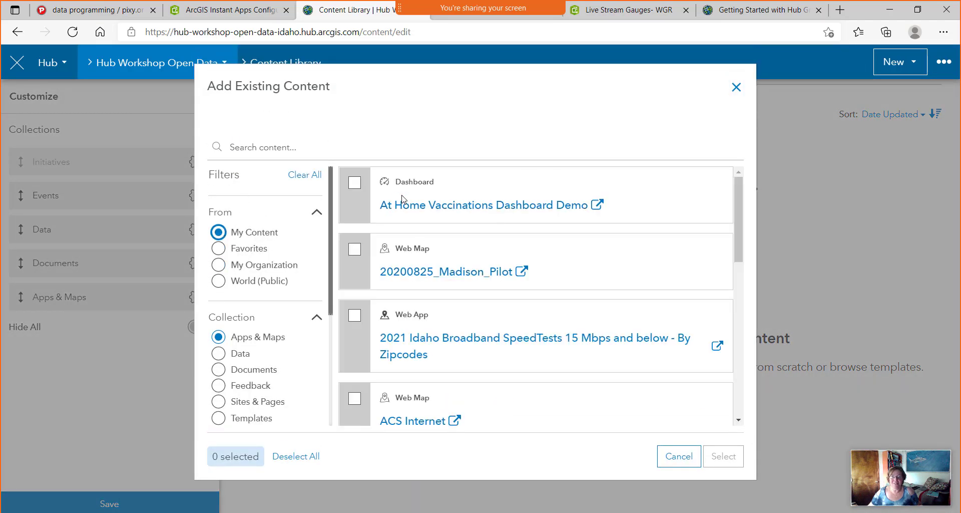
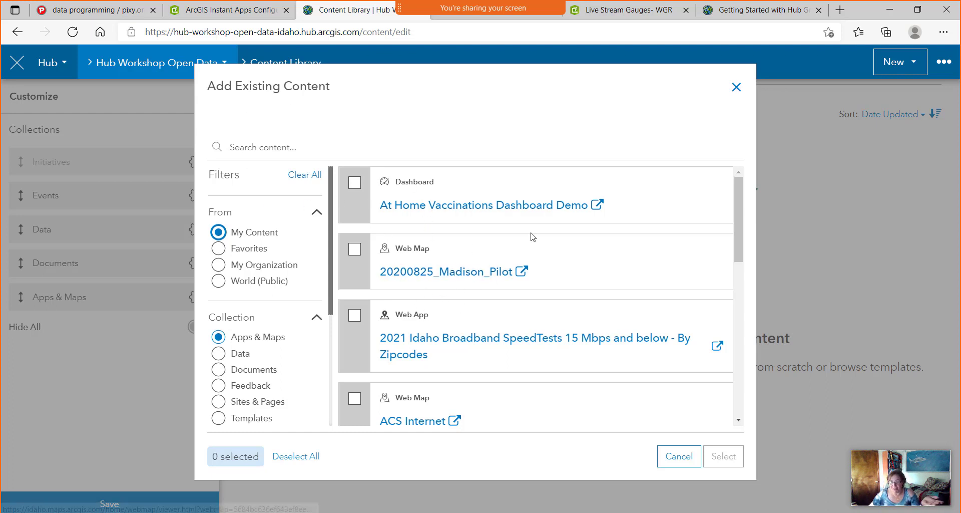
Close the content picker without adding anything and go to the site's Groups Manager.
click(736, 88)
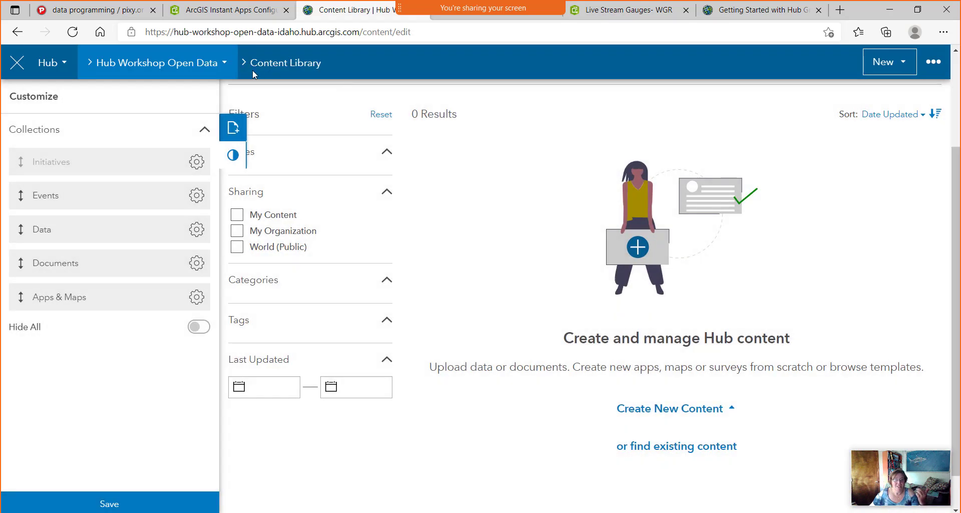
click(220, 63)
click(148, 231)
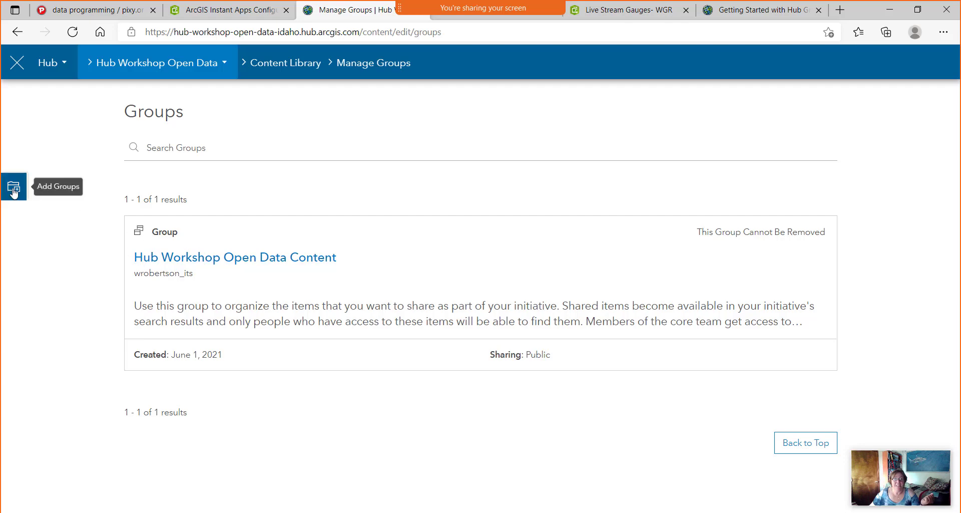
Add the open-data groups Idaho DEQ, Idaho State Tax Commission GIS Web Services and GIS Gallery.
click(14, 190)
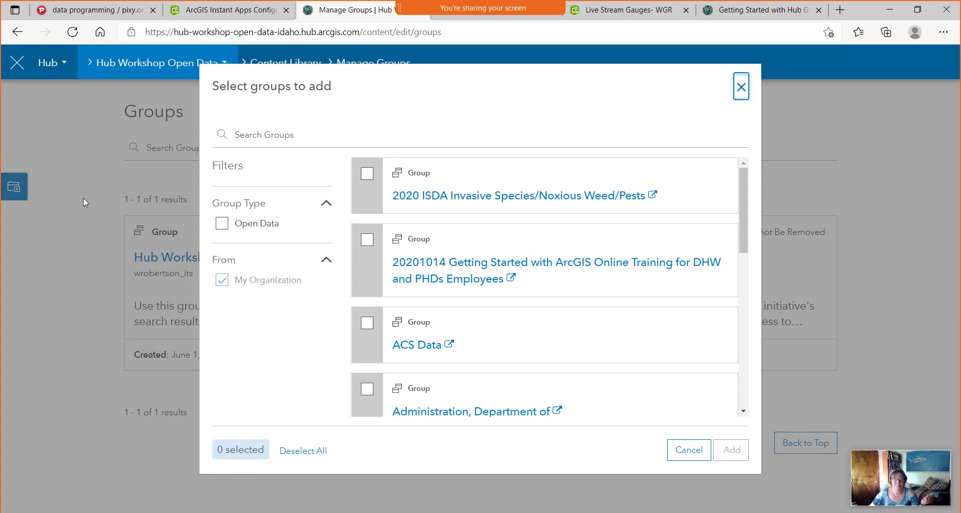
click(222, 224)
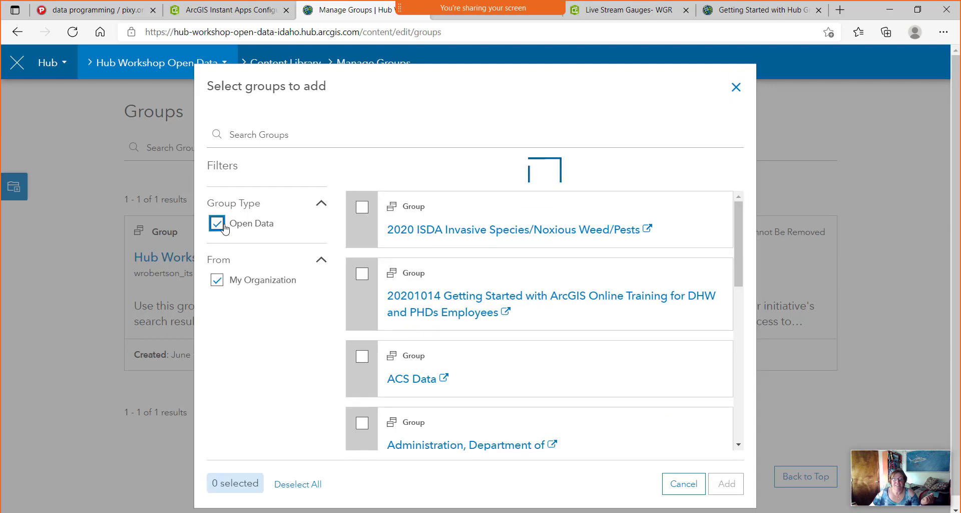
click(222, 282)
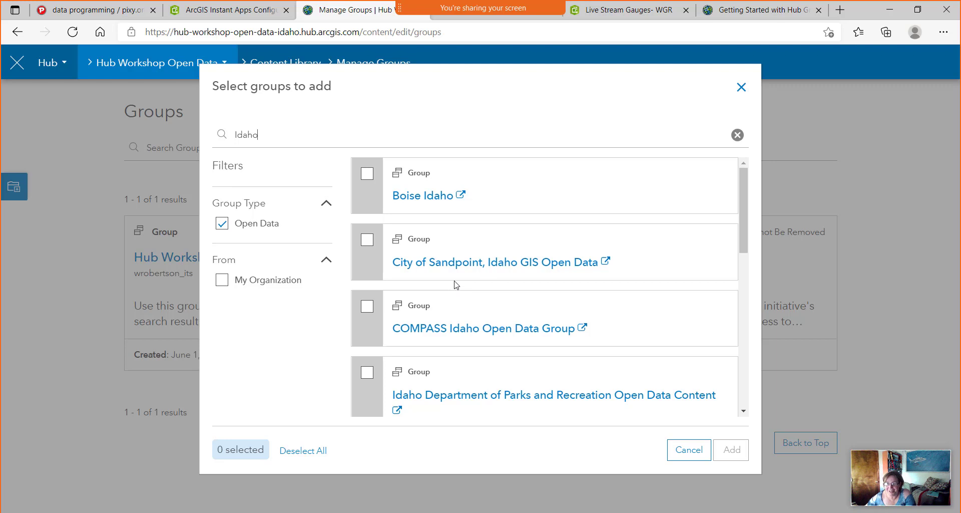
scroll(451, 280, down, 2)
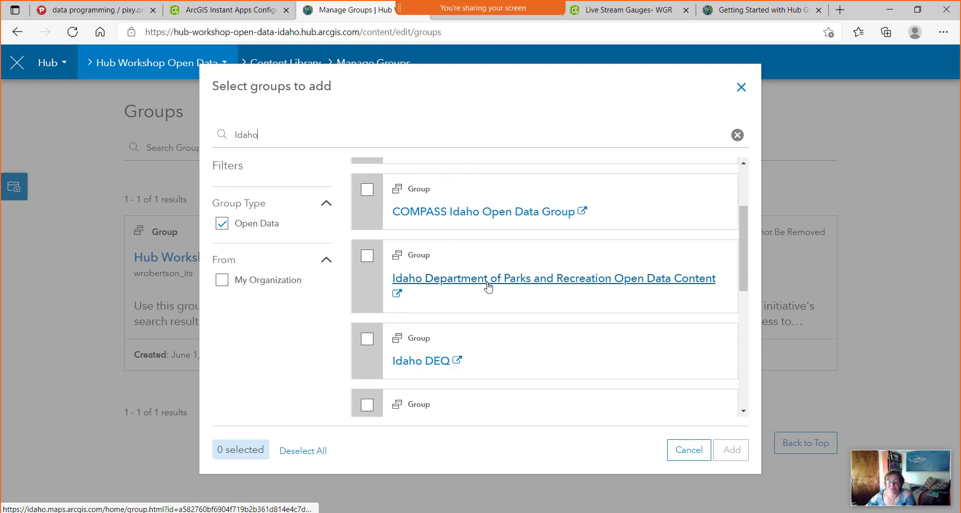
scroll(483, 289, down, 3)
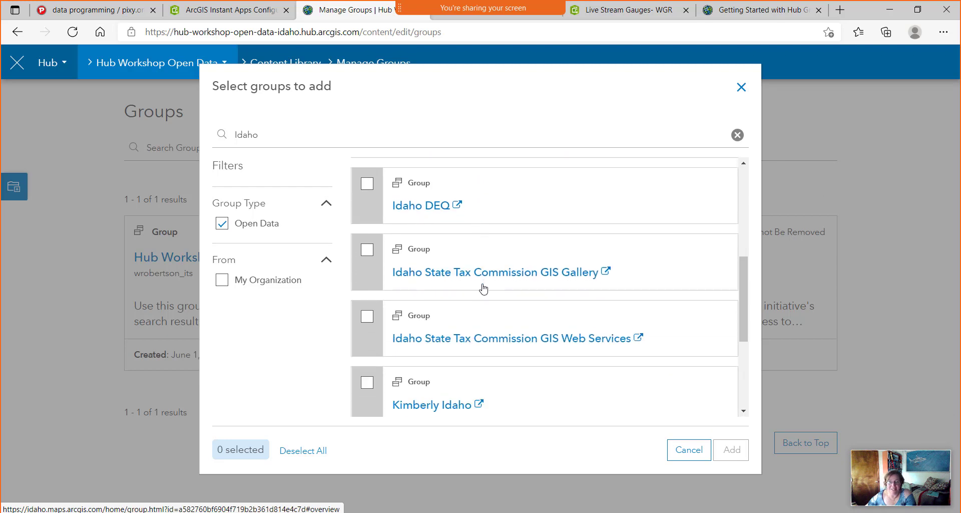
click(367, 185)
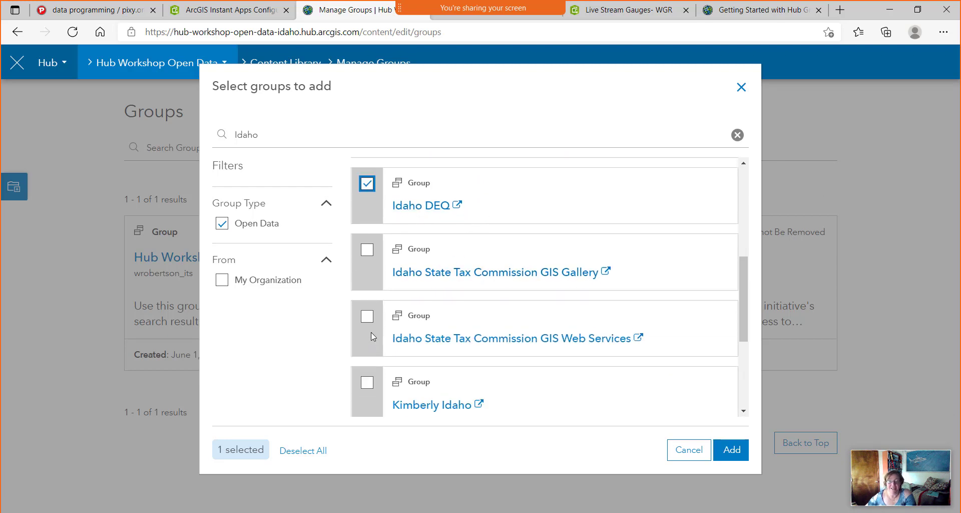
click(369, 321)
click(367, 252)
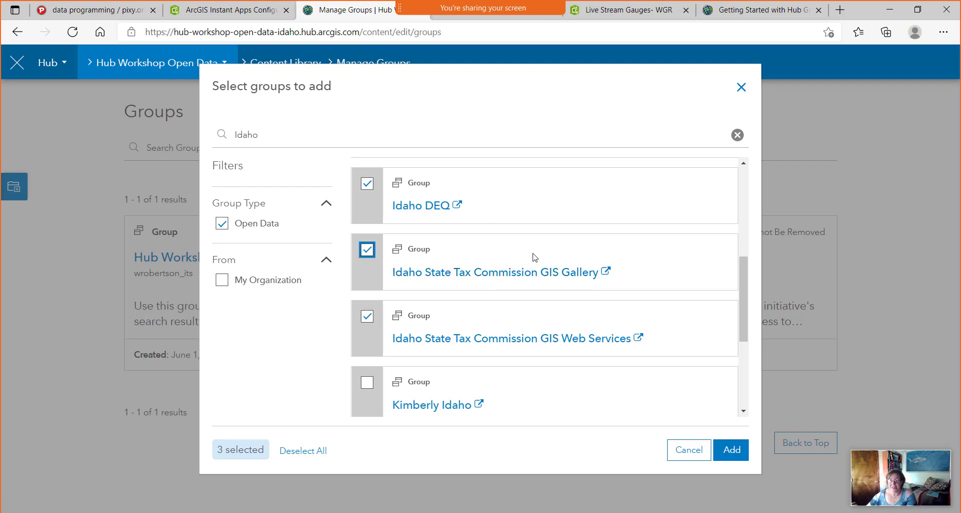
scroll(531, 280, down, 5)
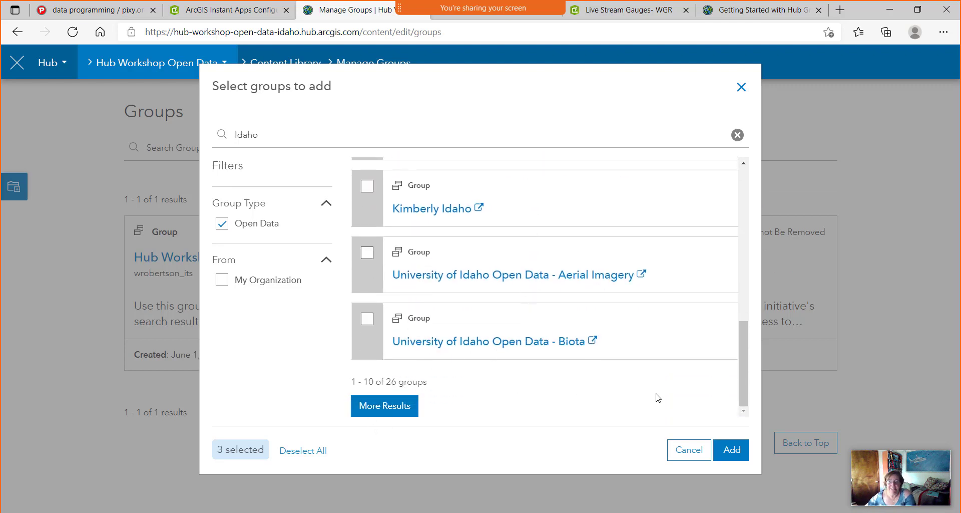
scroll(476, 253, up, 2)
scroll(476, 253, down, 2)
click(732, 449)
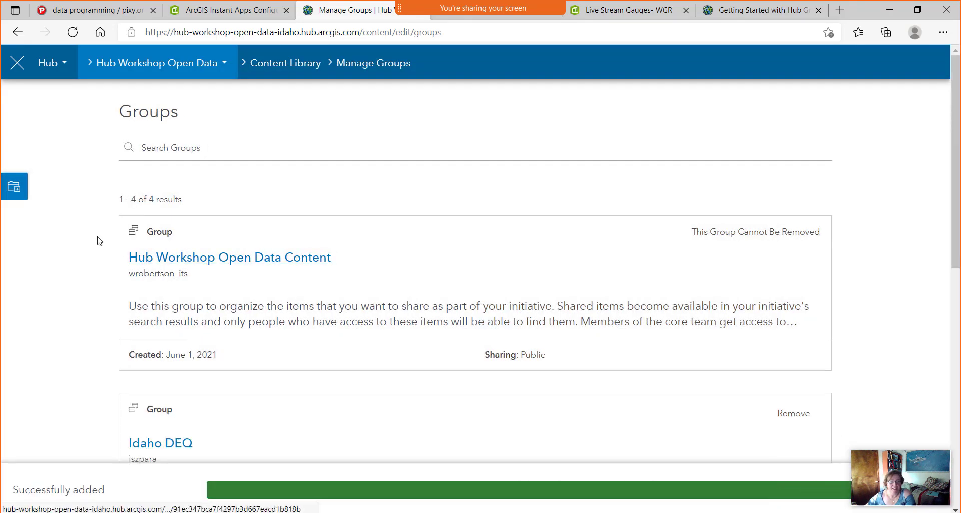
Search 'idaho transportation' and add the Transportation, Idaho Department of group.
click(19, 194)
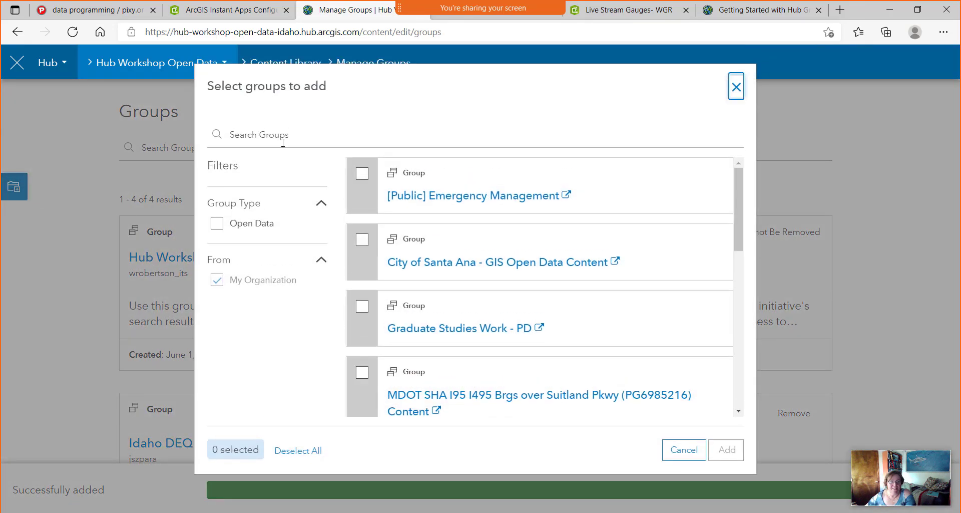
text(idaho trans)
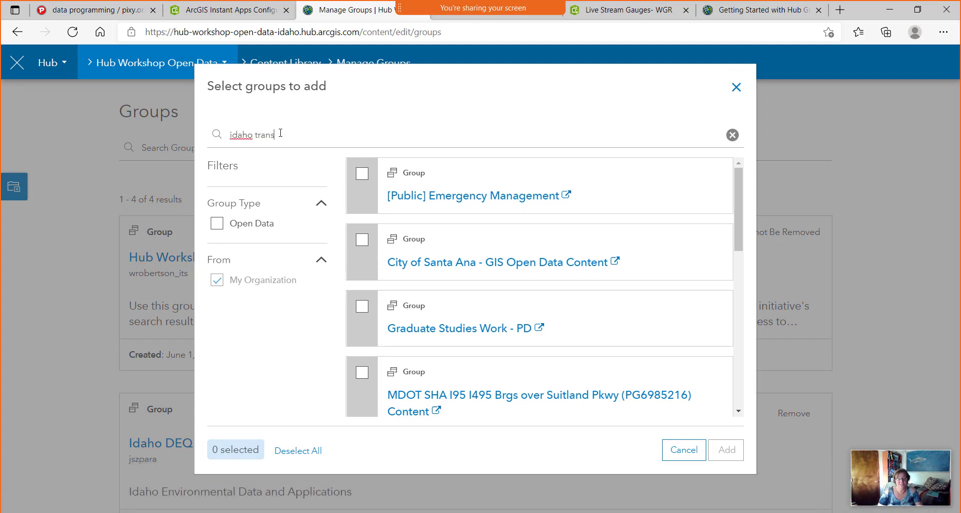
text(portation)
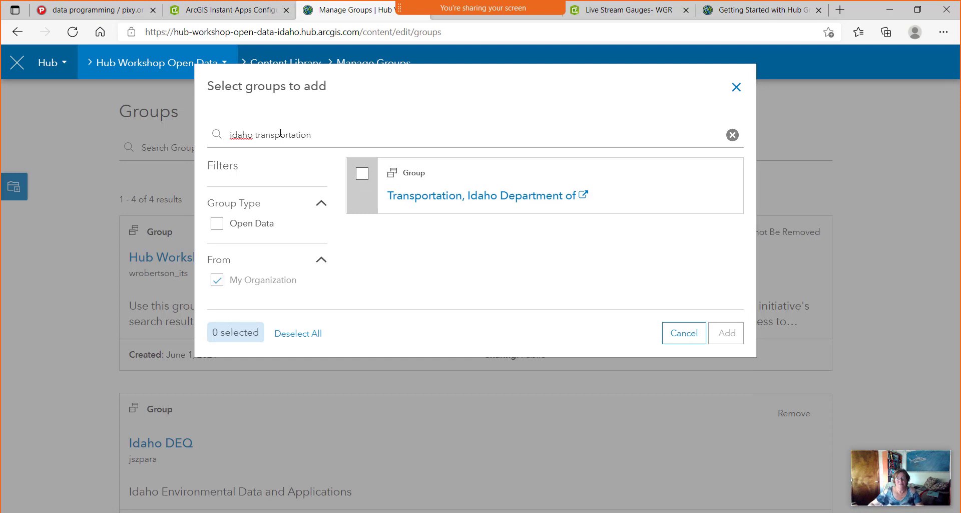
click(361, 176)
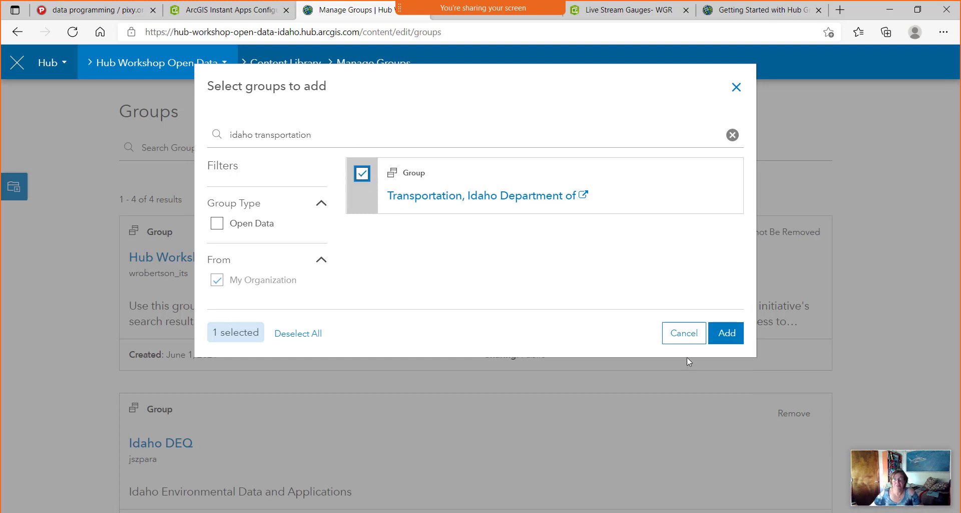
click(725, 332)
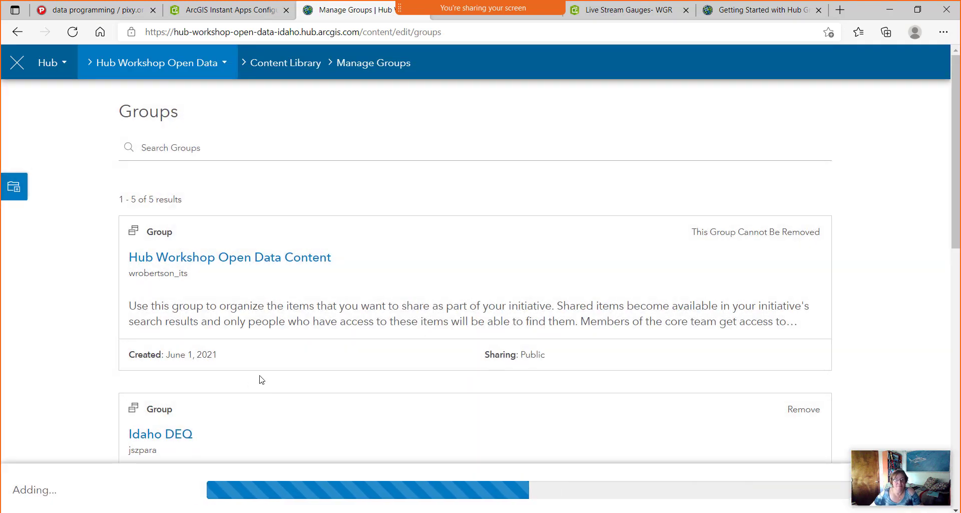
Find the open-data Irrigation group with 'irr', select it and preview its page in a new tab.
click(13, 188)
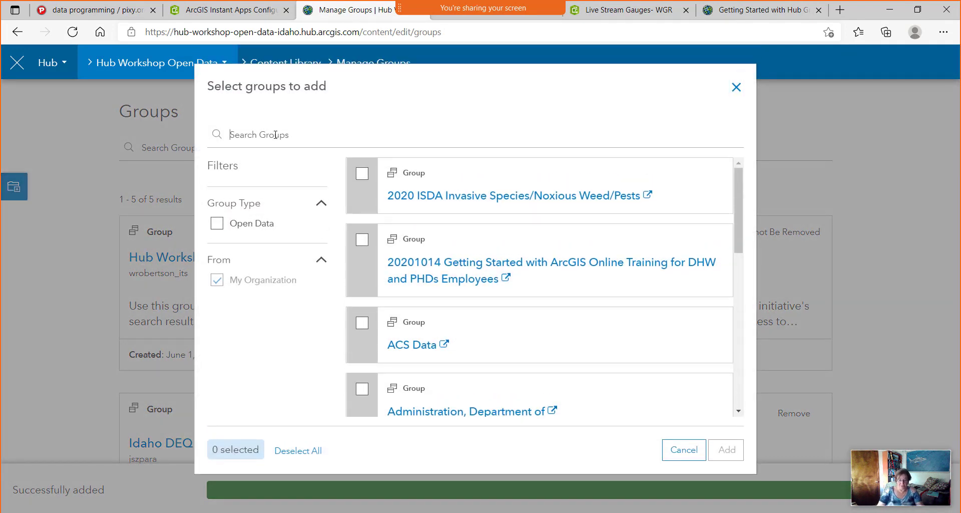
click(275, 134)
text(irrigation)
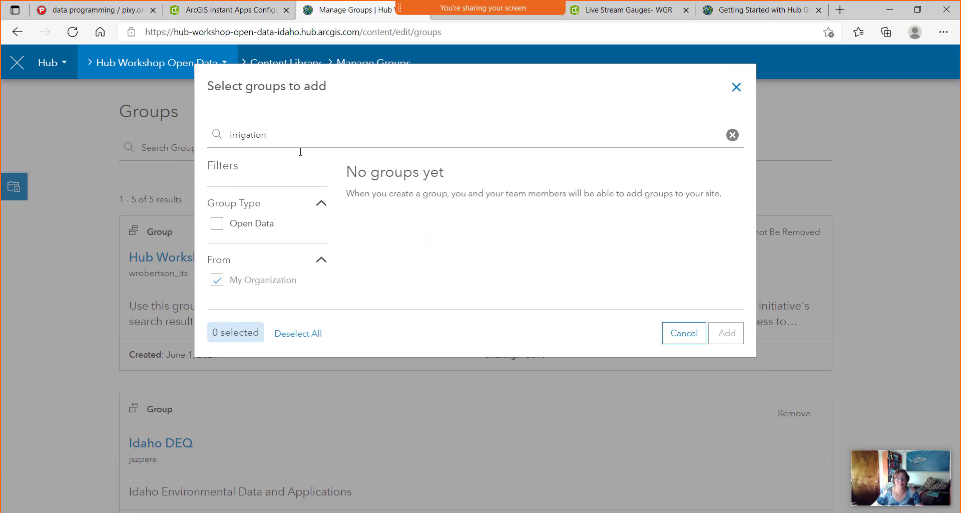
click(217, 223)
click(217, 280)
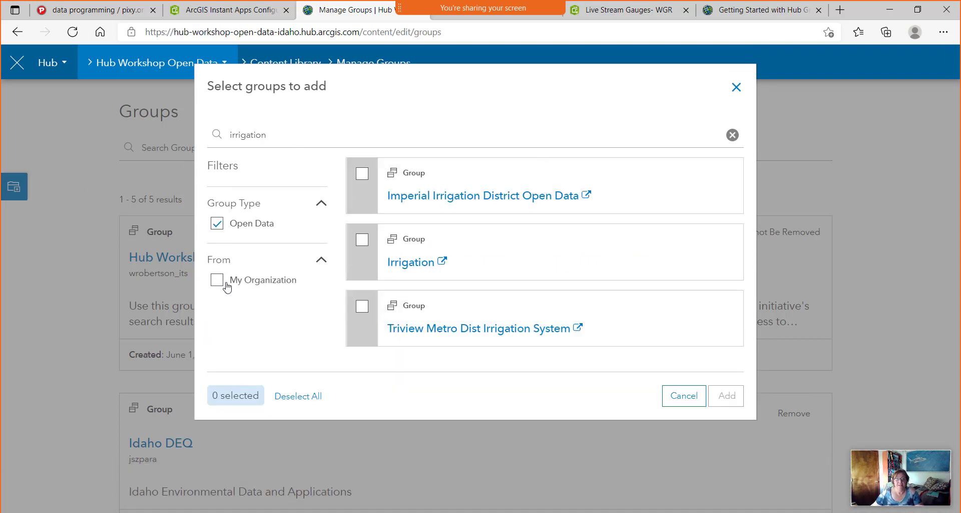
click(368, 248)
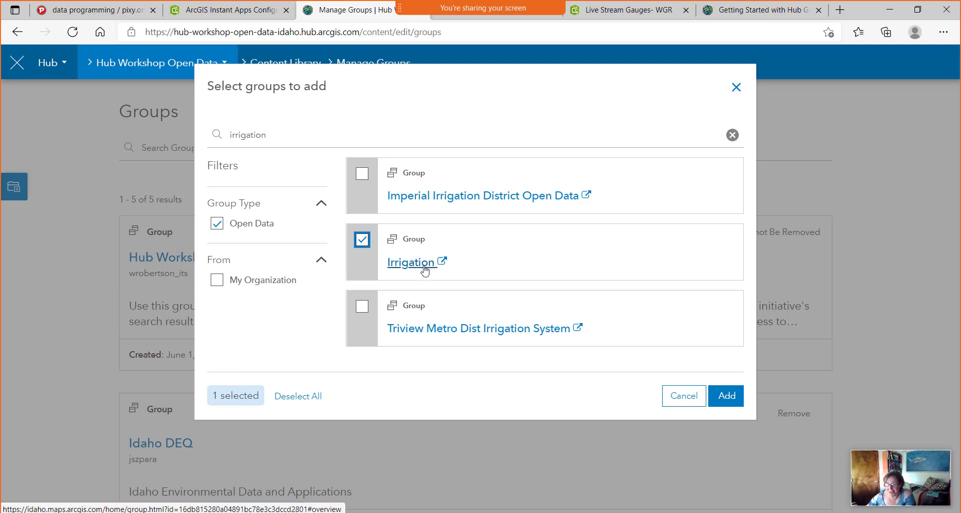
click(443, 263)
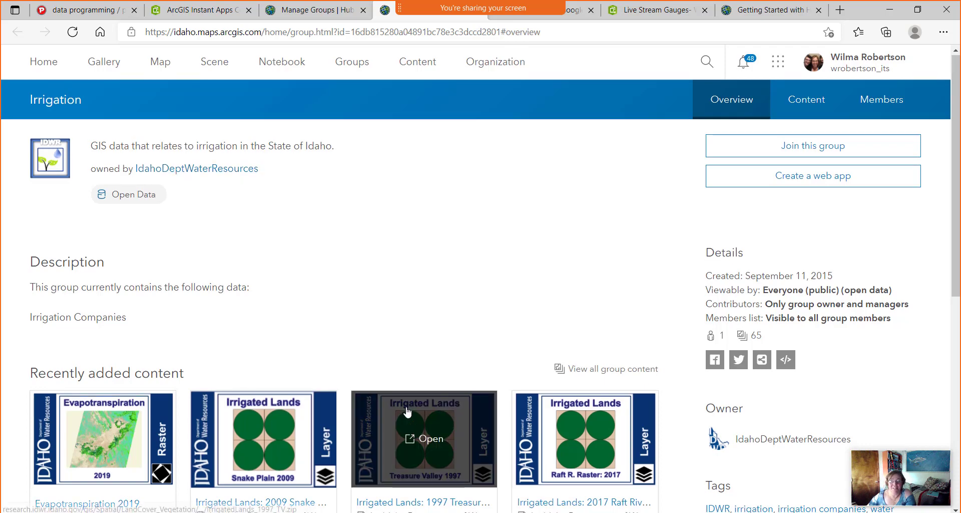
Look over the Irrigation group's recent content, then switch to the Live Stream Gauges map.
scroll(403, 435, down, 3)
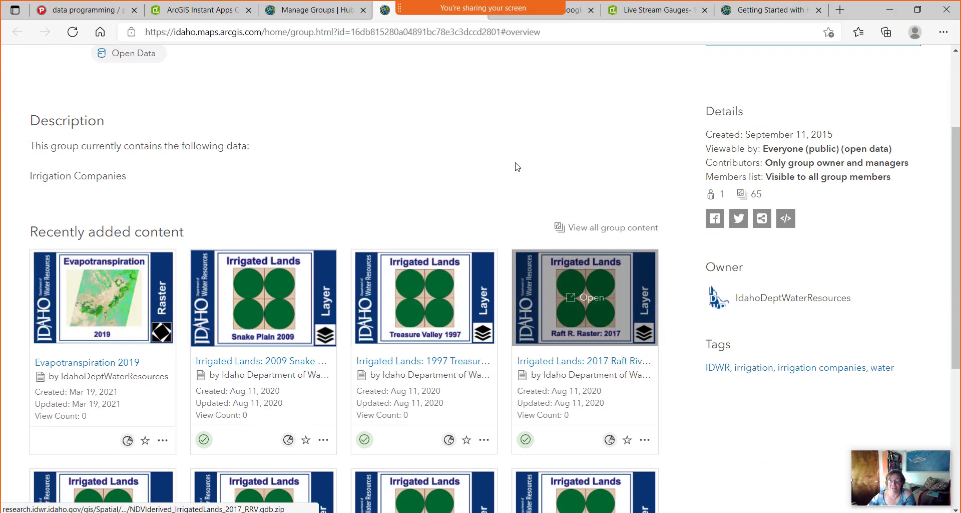
scroll(505, 196, up, 3)
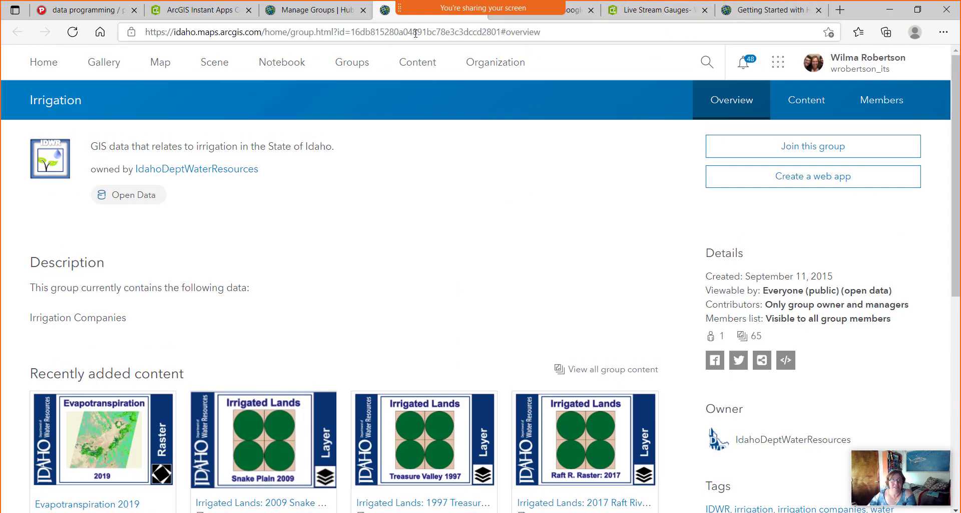
click(672, 12)
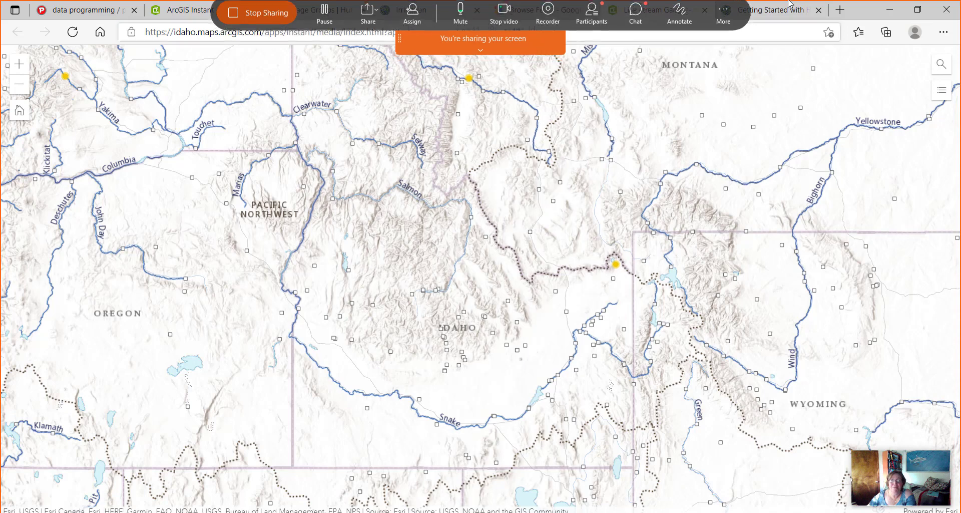
Glance at the Google Fonts samples, then return to the Hub group picker with Irrigation selected.
click(581, 15)
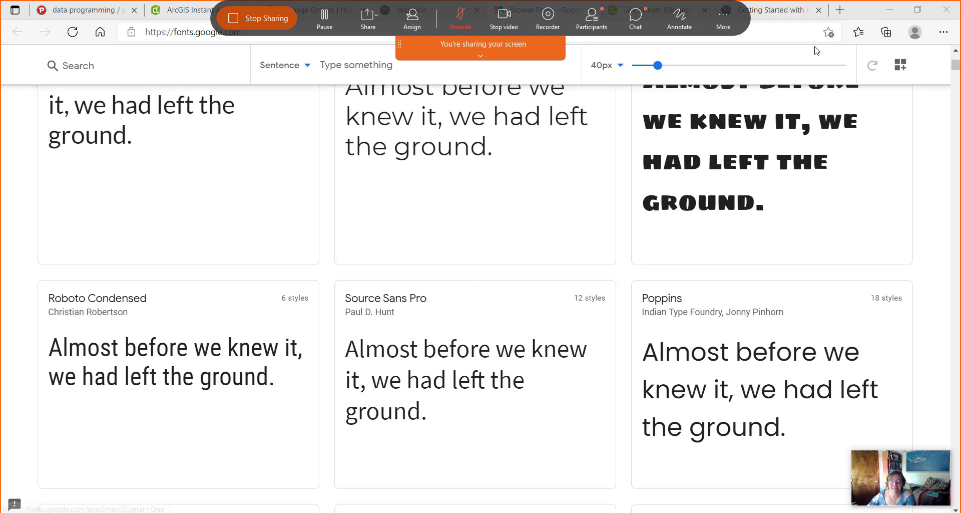
drag(867, 15, 758, 105)
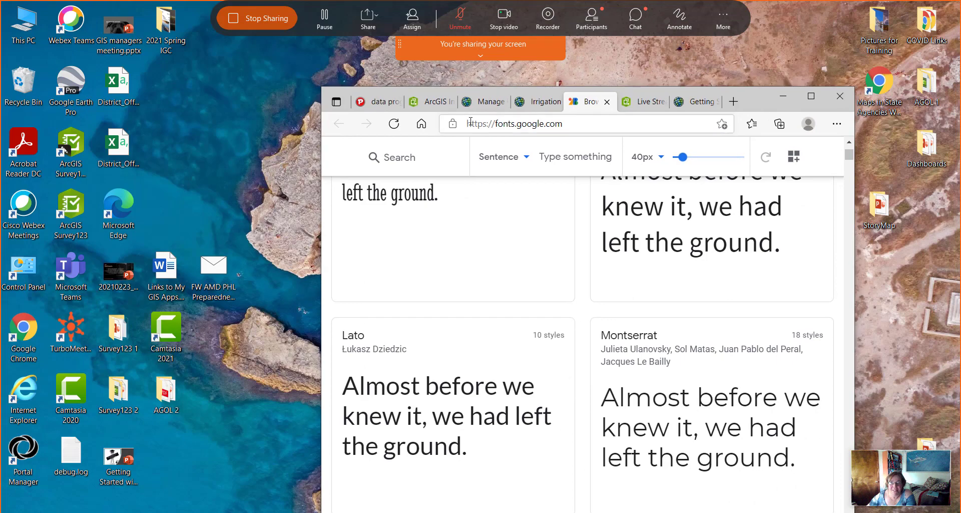
click(545, 101)
click(493, 105)
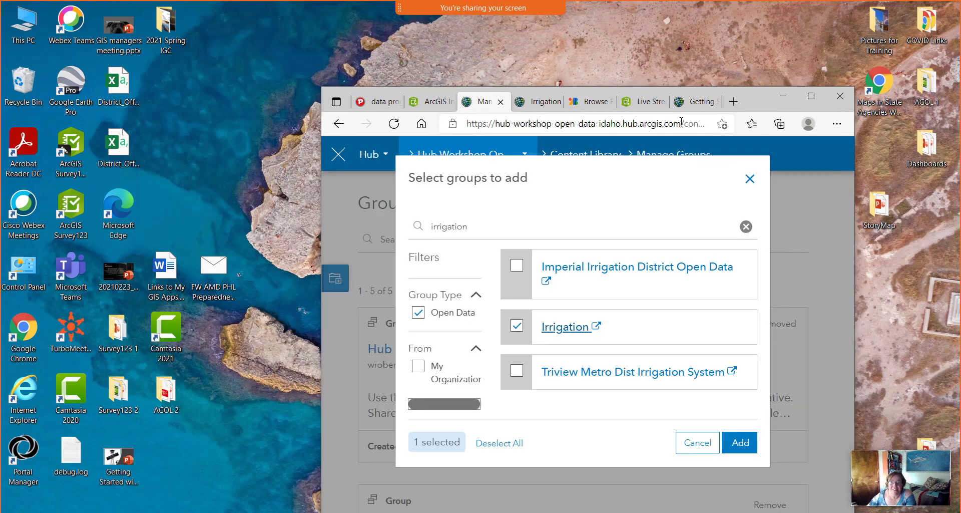
Add the Irrigation group, bringing the site to 6 groups, and go to the Content Library.
click(812, 96)
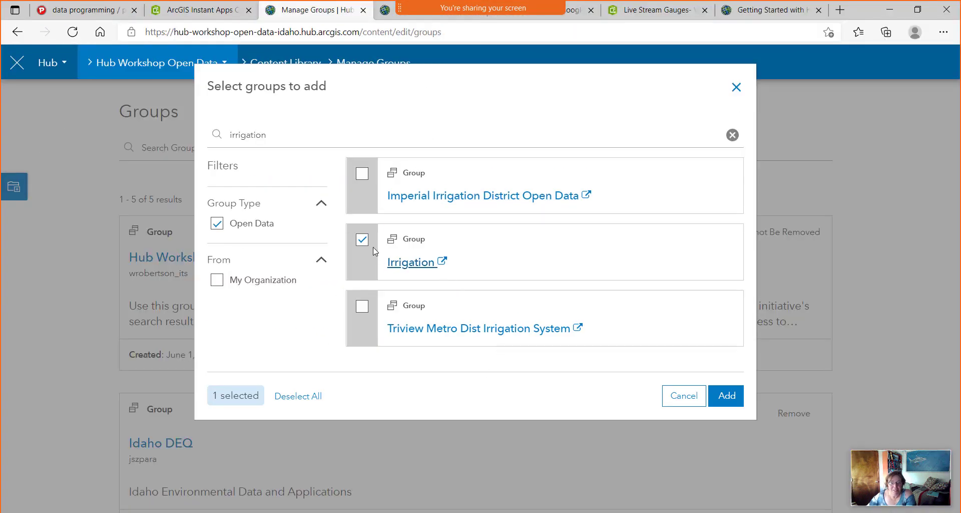
click(727, 396)
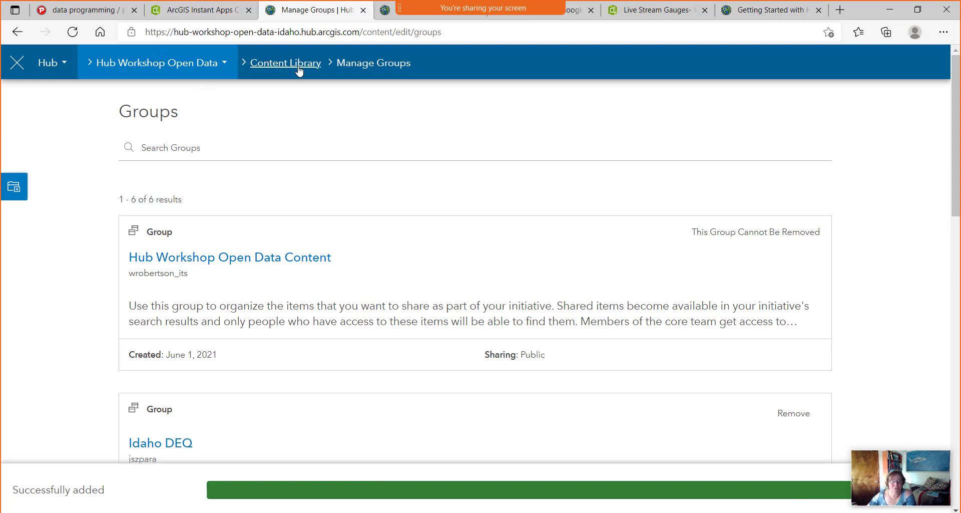
click(210, 70)
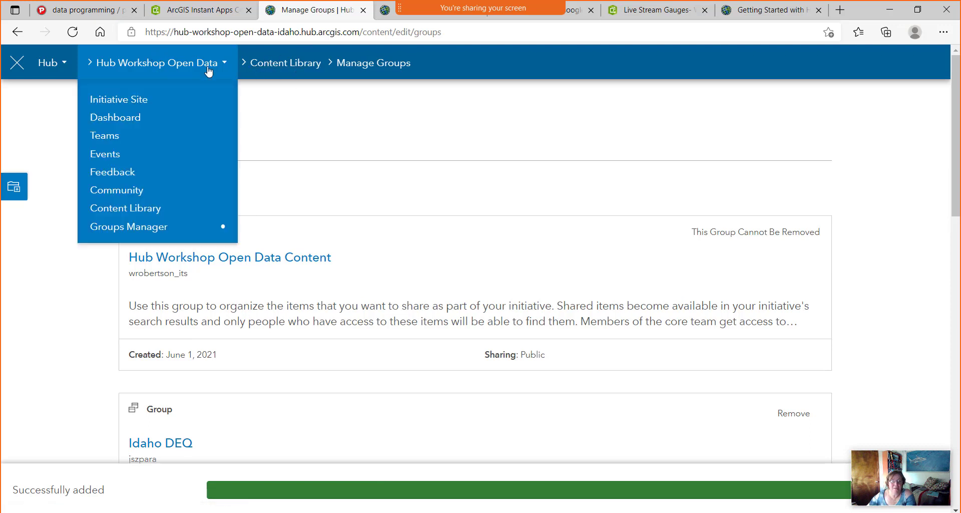
click(140, 213)
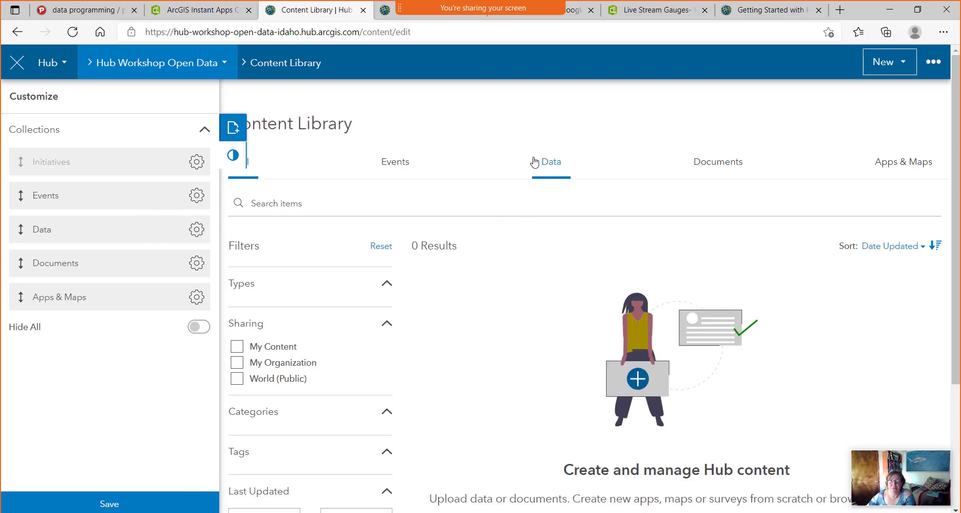
Run Check for Content Updates from the Content Library's options menu.
click(548, 172)
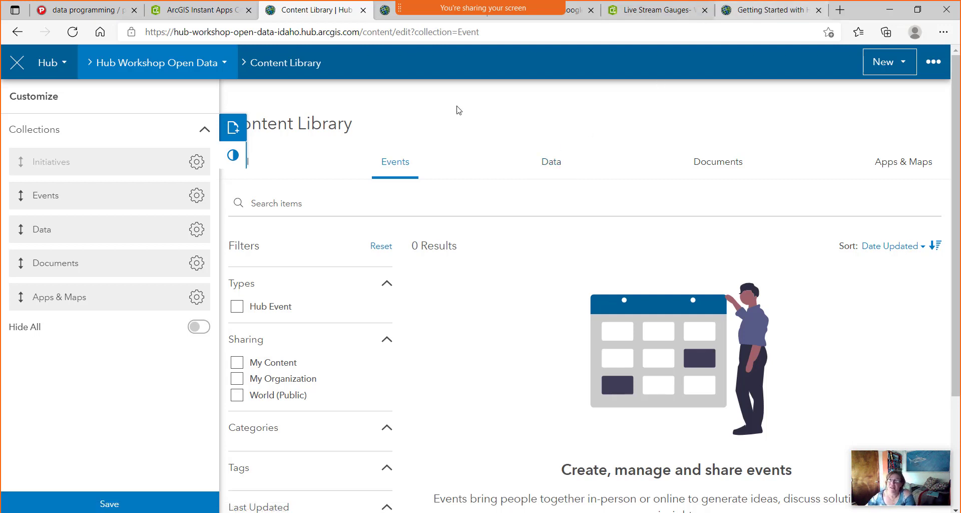
click(935, 65)
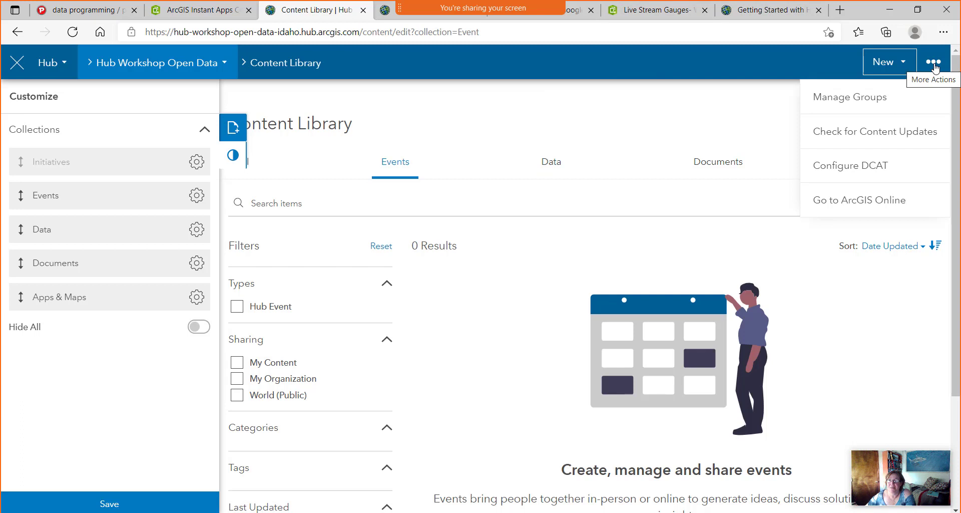
click(907, 133)
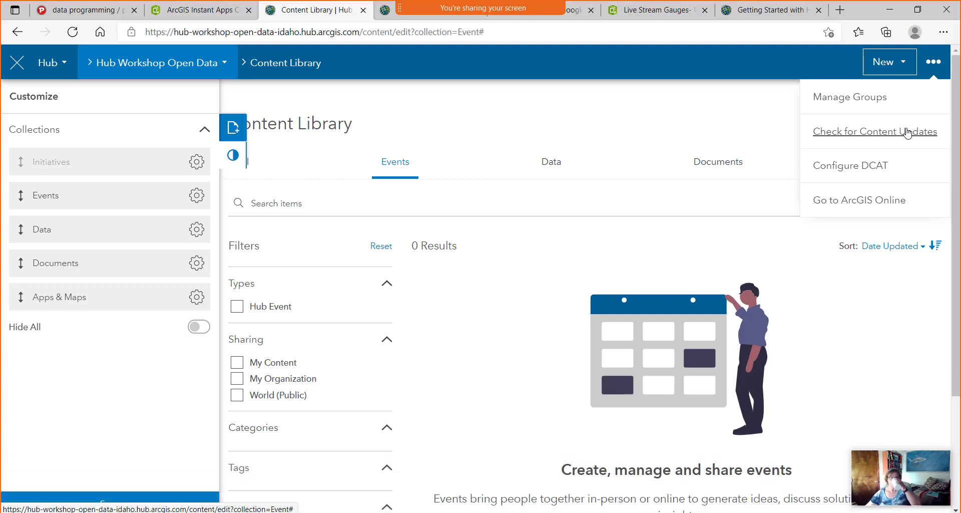
click(456, 225)
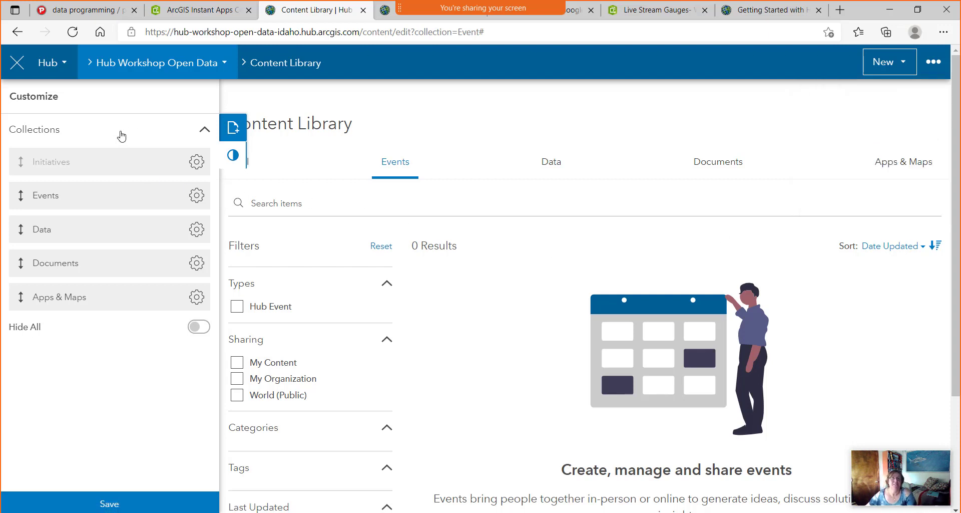
Reload the Content Library and browse the Data collection's 11 items.
click(73, 32)
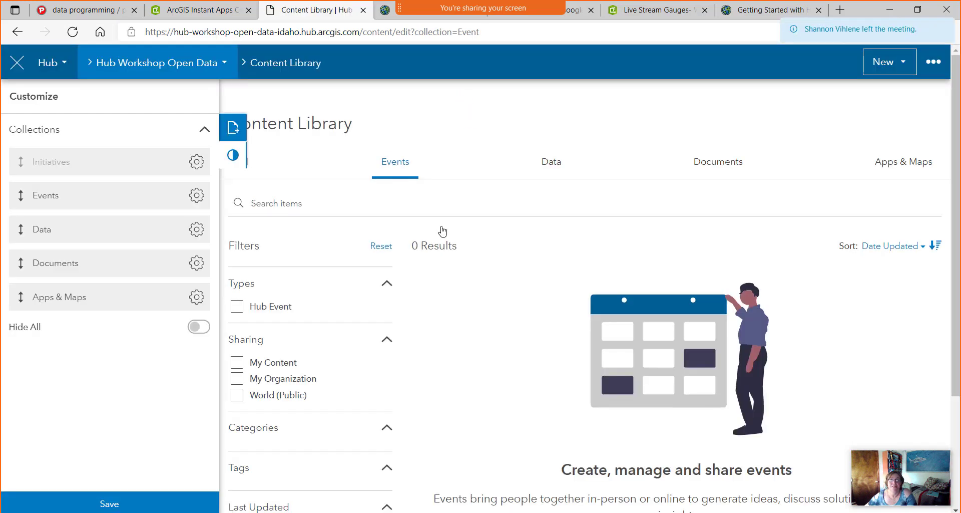
click(554, 165)
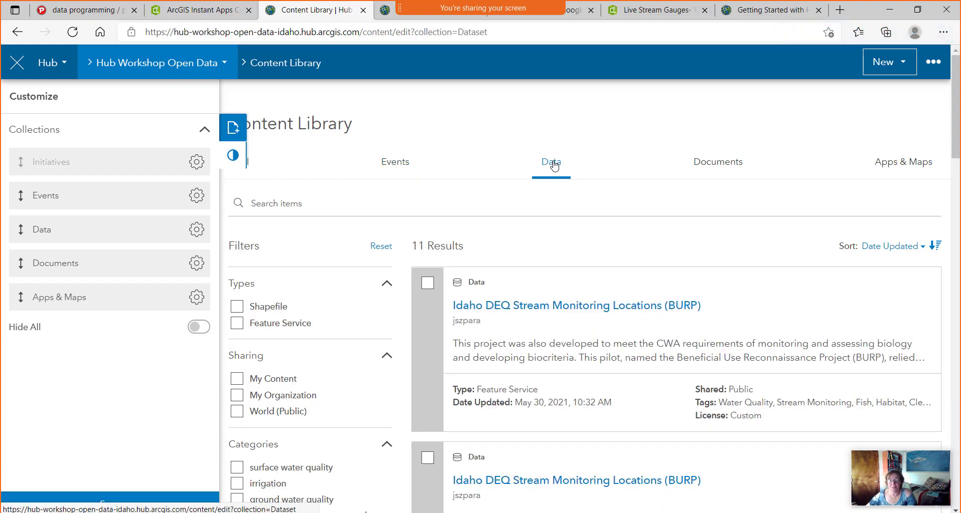
scroll(566, 331, down, 10)
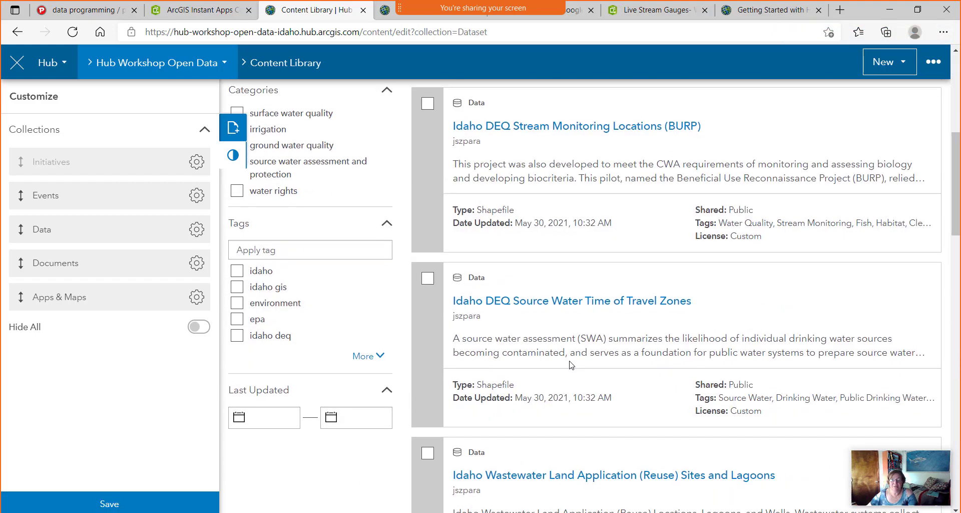
scroll(571, 365, down, 6)
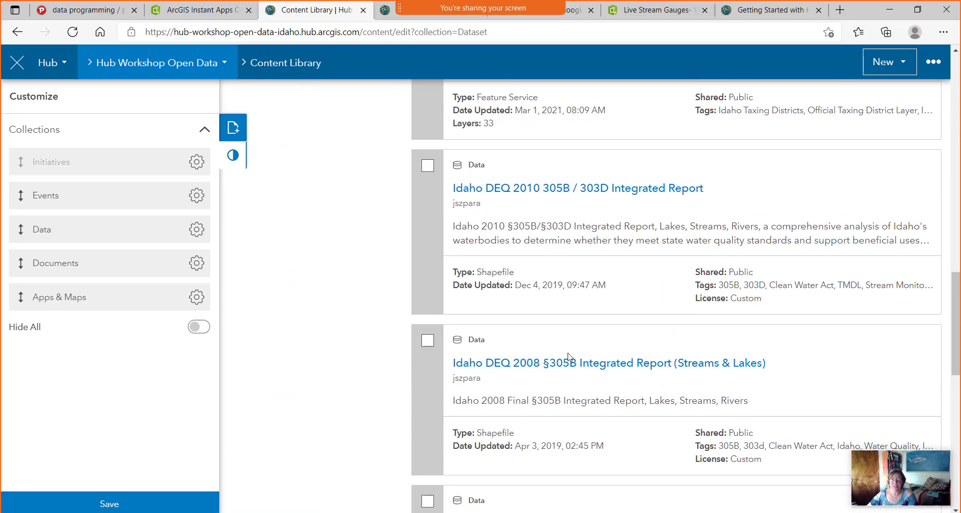
scroll(569, 329, up, 2)
scroll(576, 281, down, 12)
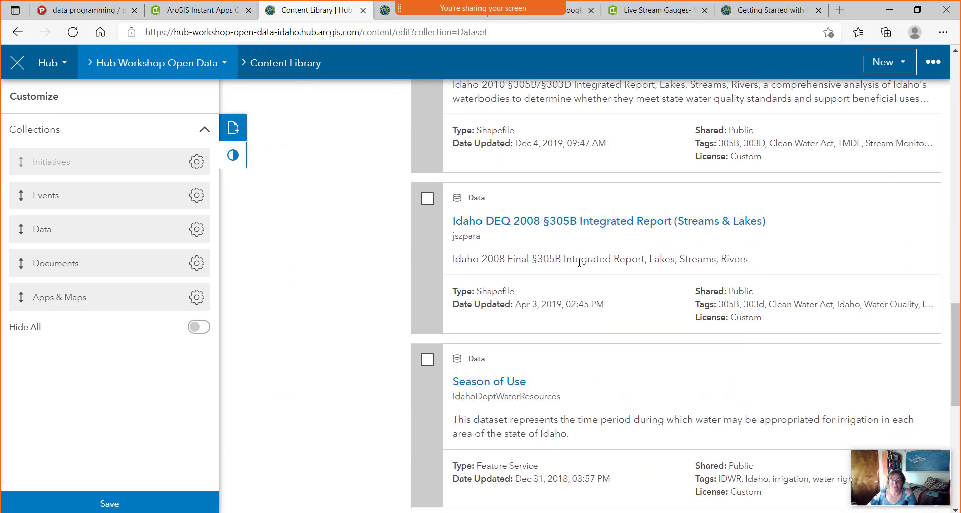
scroll(576, 265, up, 20)
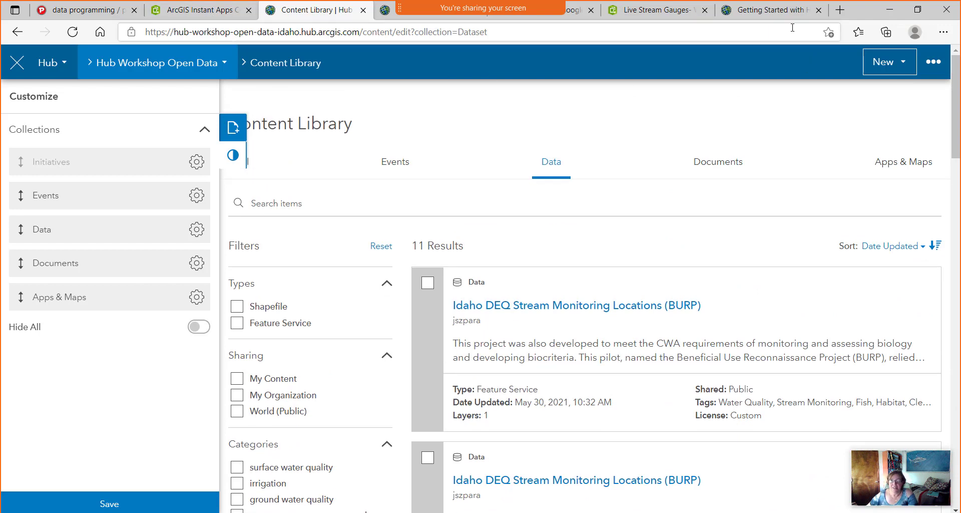
click(129, 67)
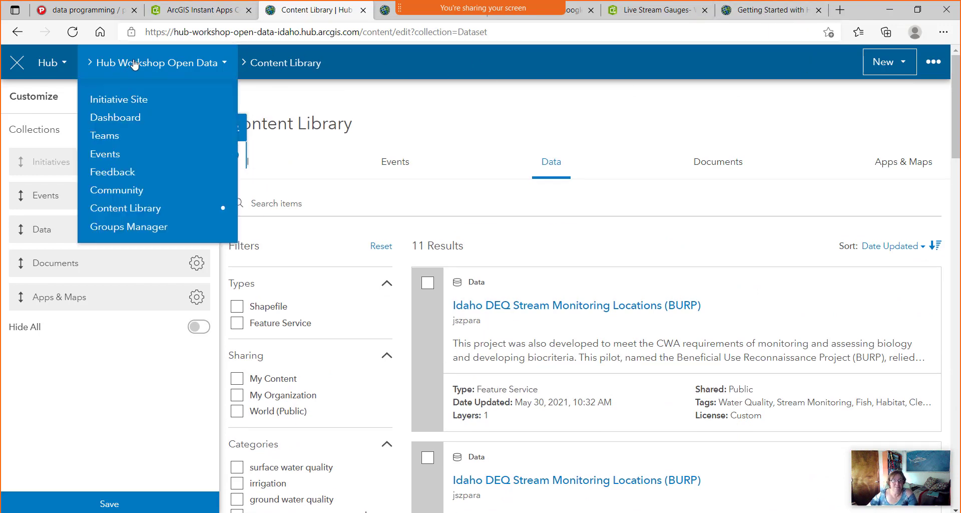
Open the Initiative Site editor and save the Hub Workshop Open Data draft.
click(121, 102)
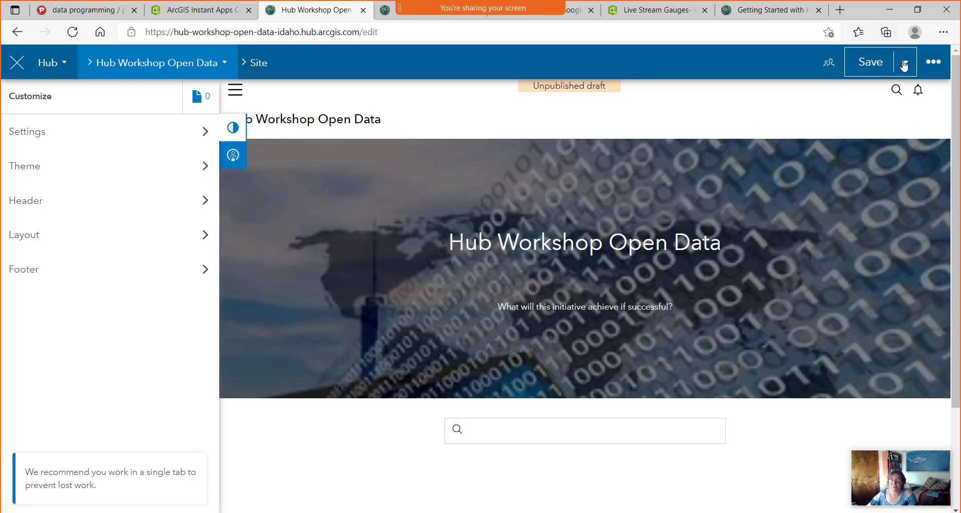
click(905, 65)
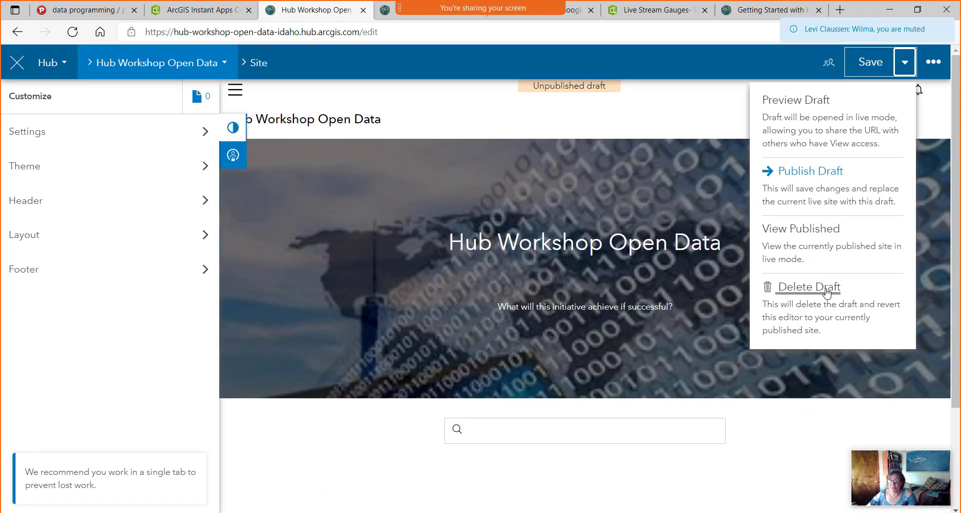
click(831, 175)
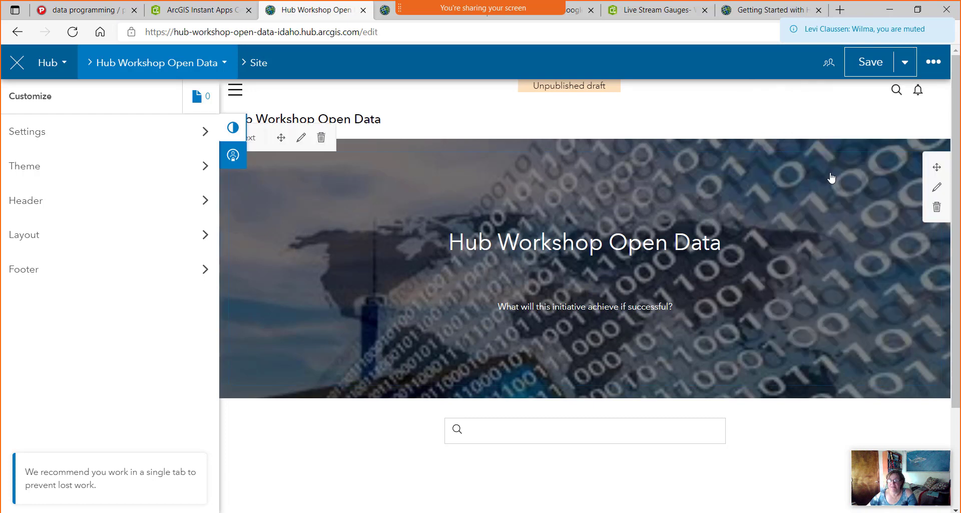
click(869, 71)
Publish the saved draft to the live site.
click(902, 70)
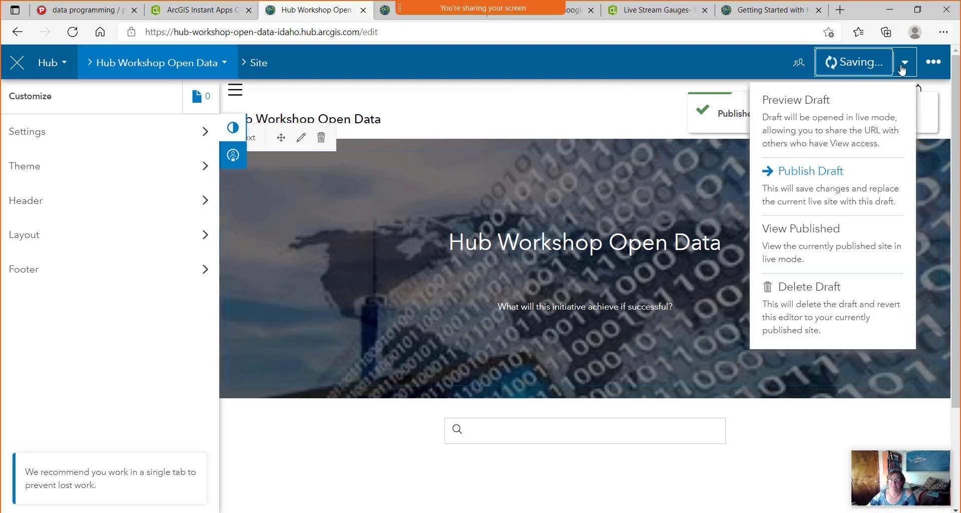
click(816, 173)
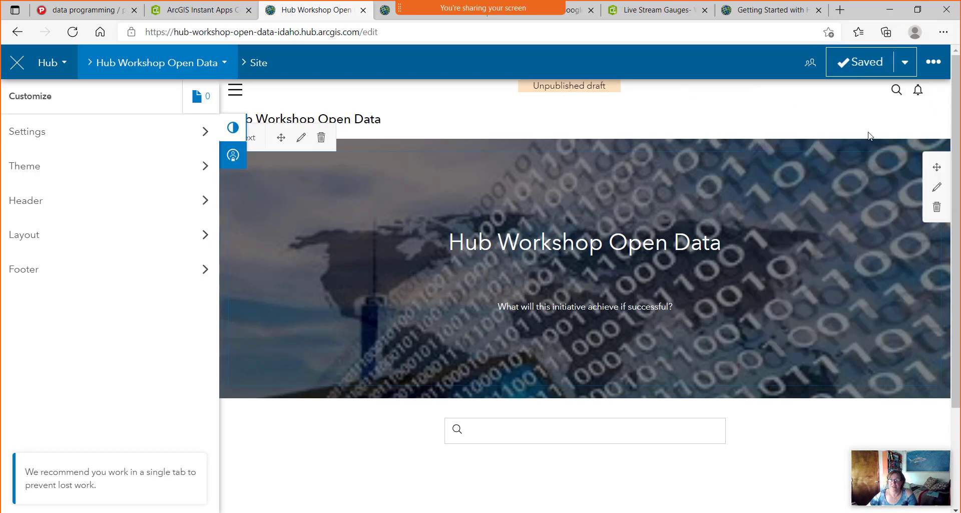
click(902, 74)
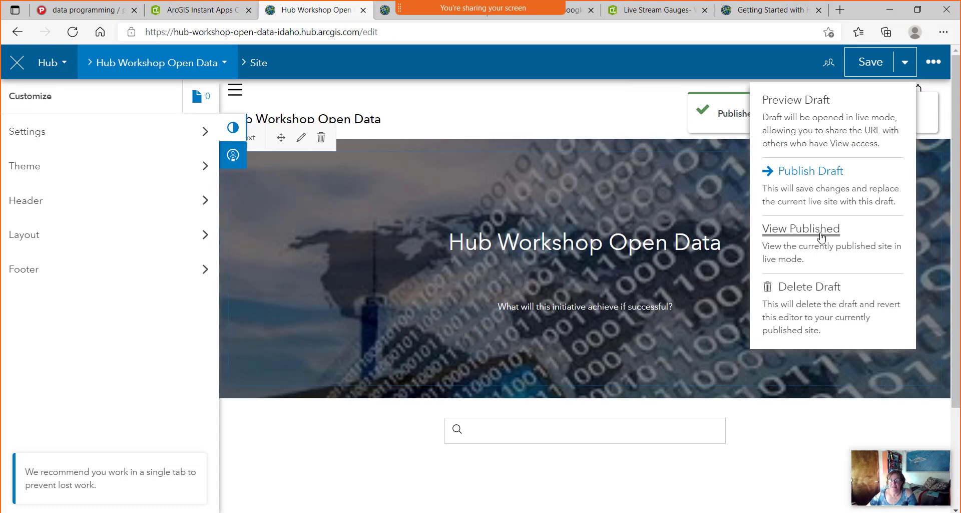
click(488, 487)
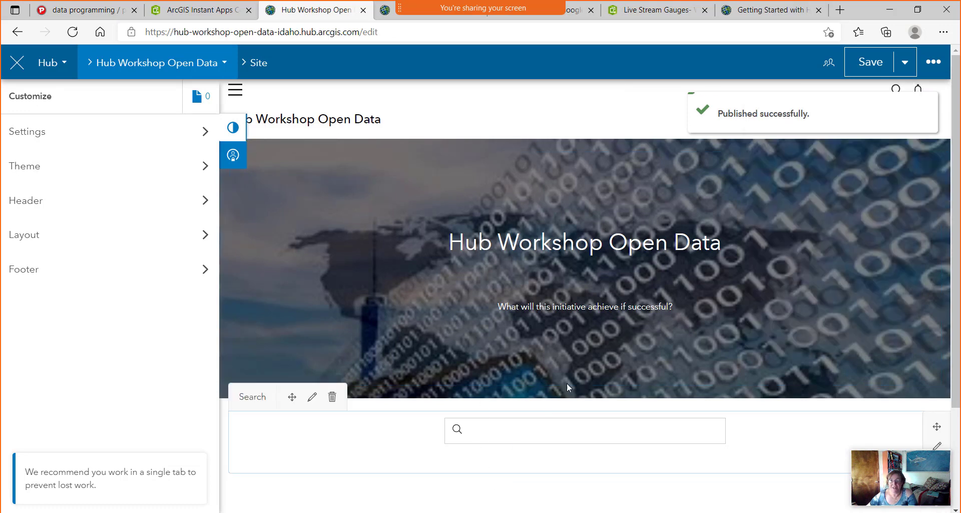
Unmute the meeting microphone.
mouse_move(393, 26)
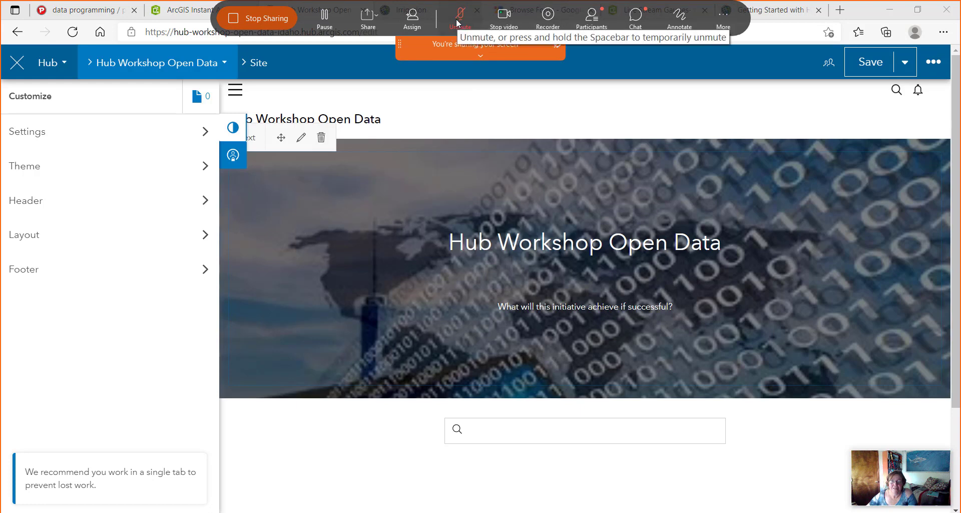
key(space)
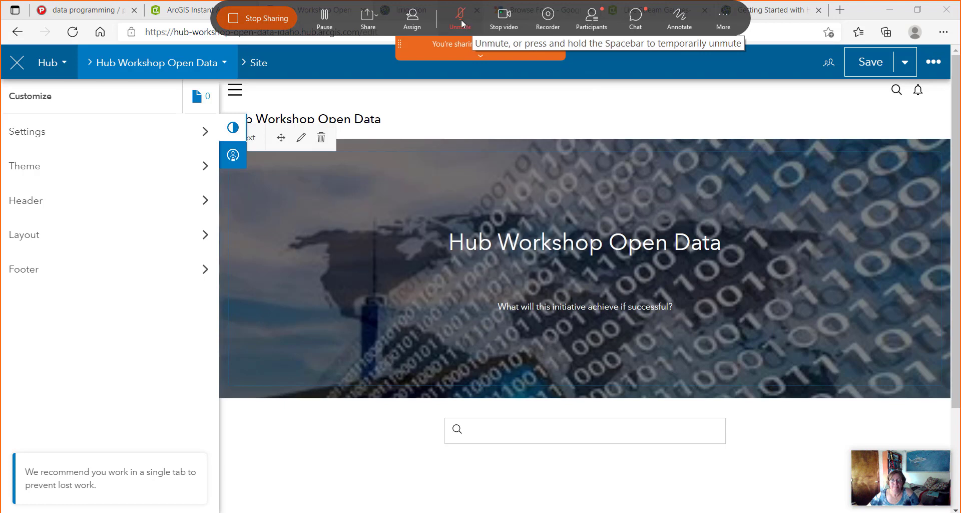
click(466, 20)
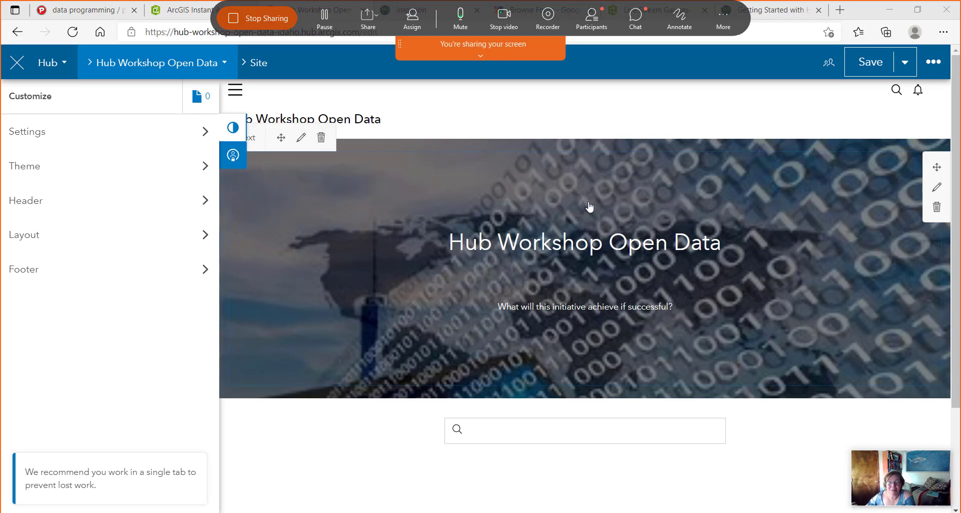
click(905, 63)
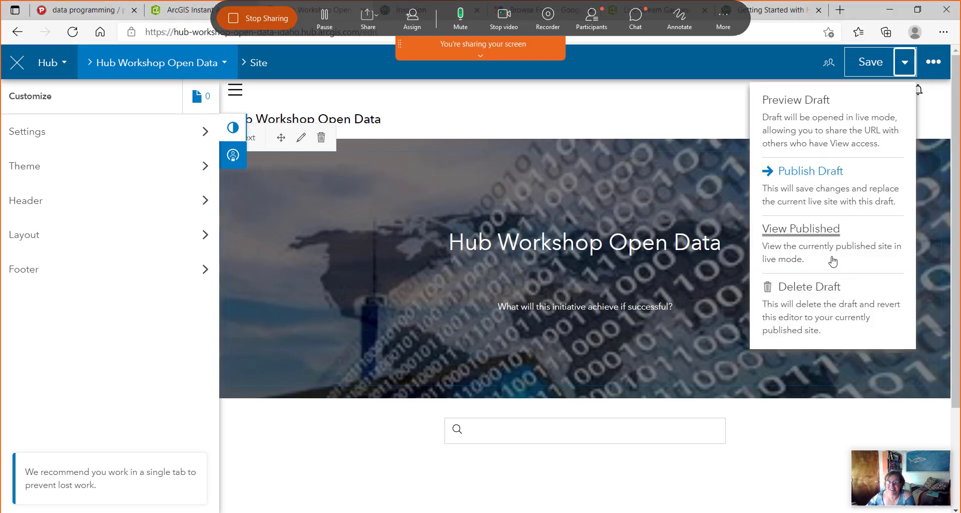
View the published site and search its content for 'water'.
click(821, 234)
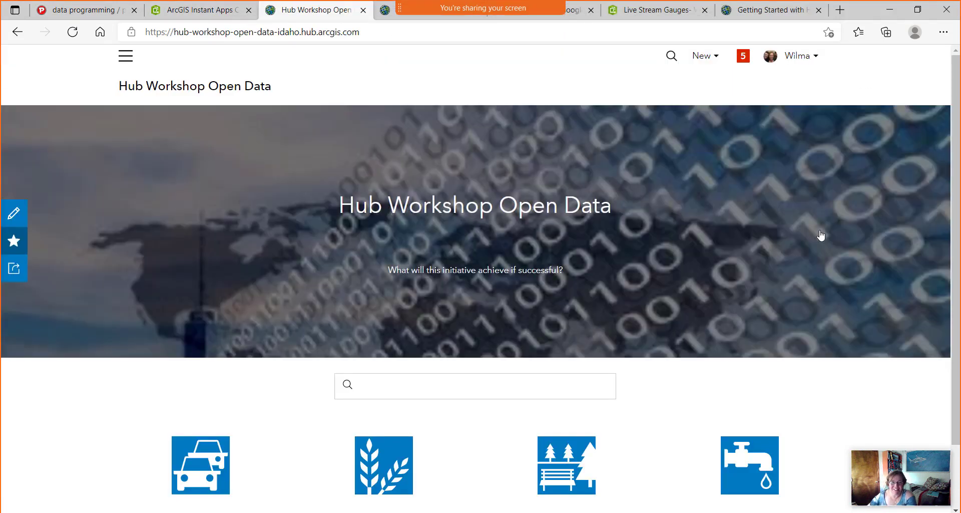
click(376, 384)
scroll(378, 385, down, 2)
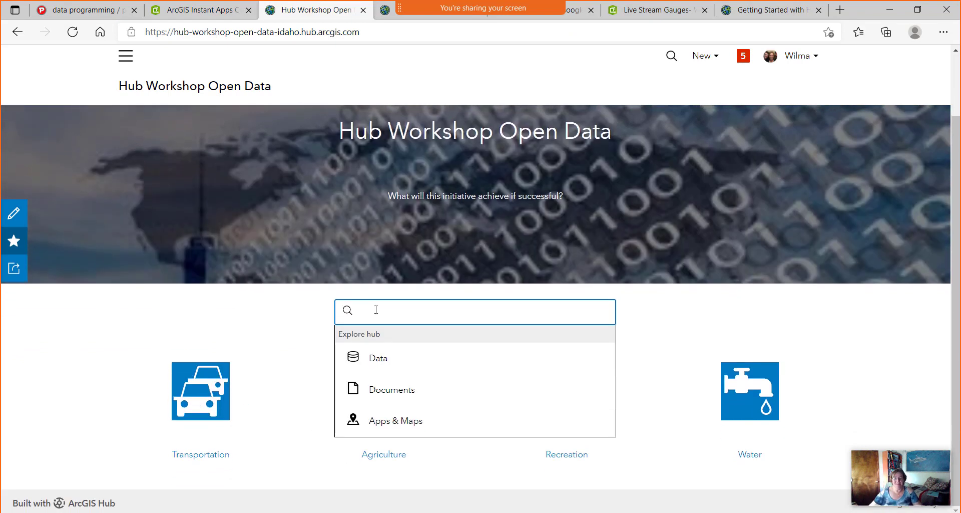
text(water)
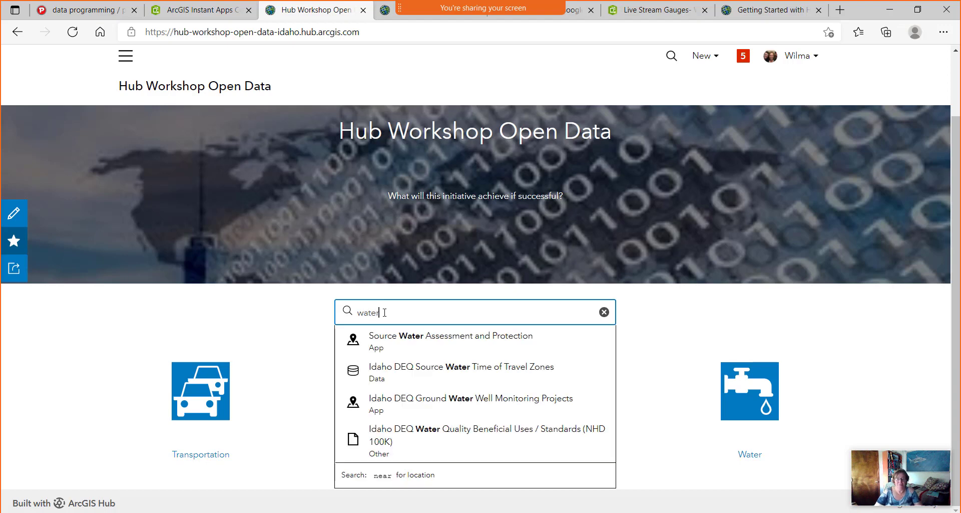
scroll(385, 312, up, 2)
key(Return)
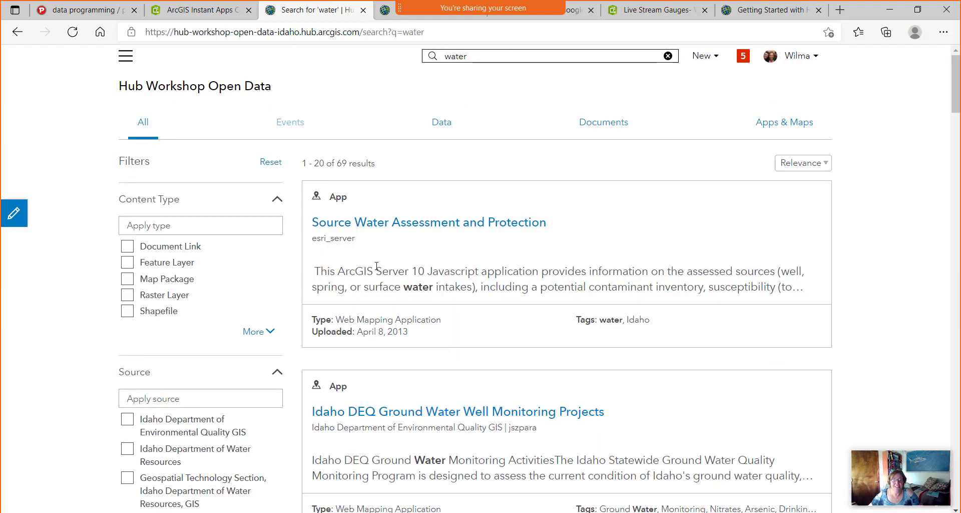
Scroll through the 69 water search results.
scroll(479, 256, down, 15)
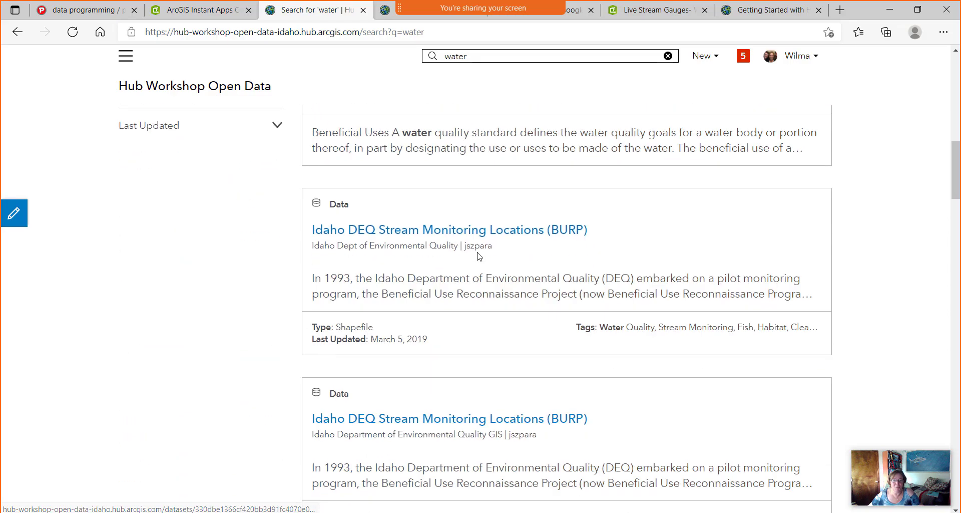
scroll(479, 257, down, 10)
scroll(478, 253, up, 15)
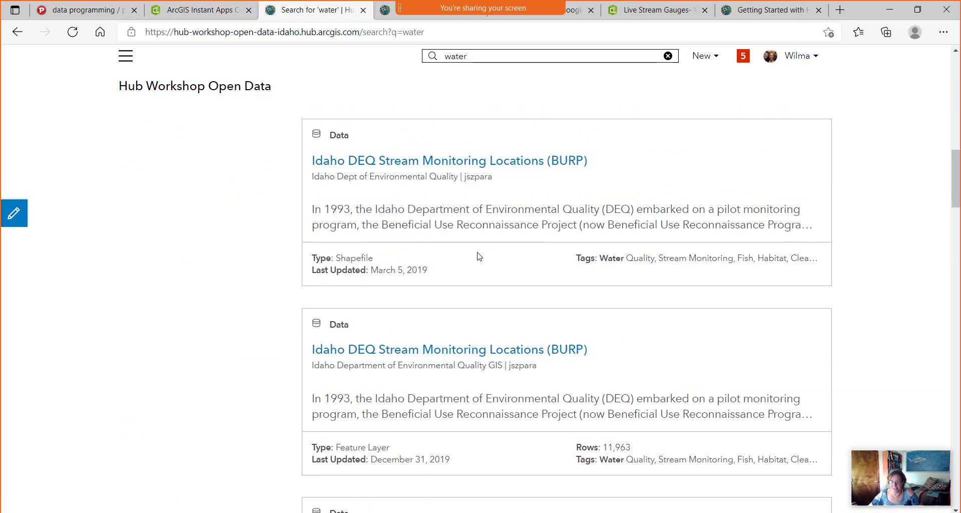
scroll(478, 254, up, 5)
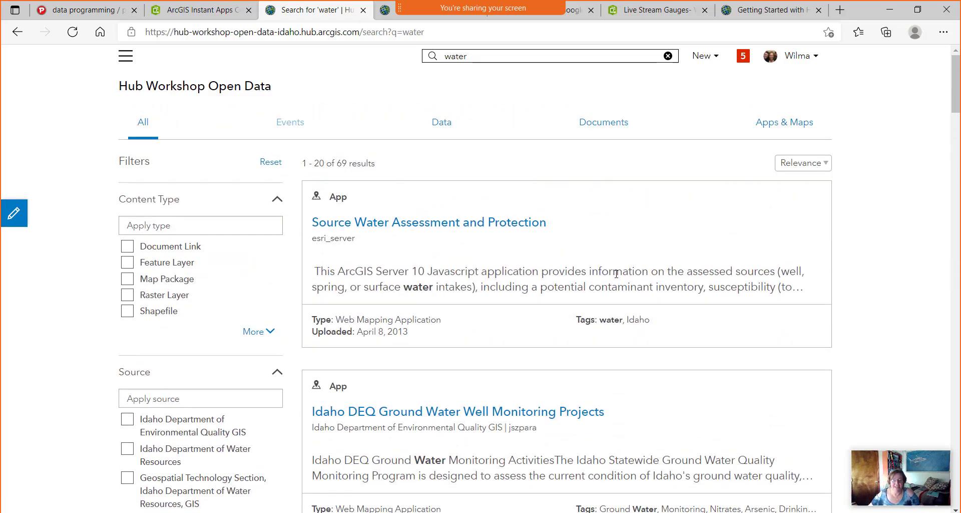
scroll(487, 325, down, 8)
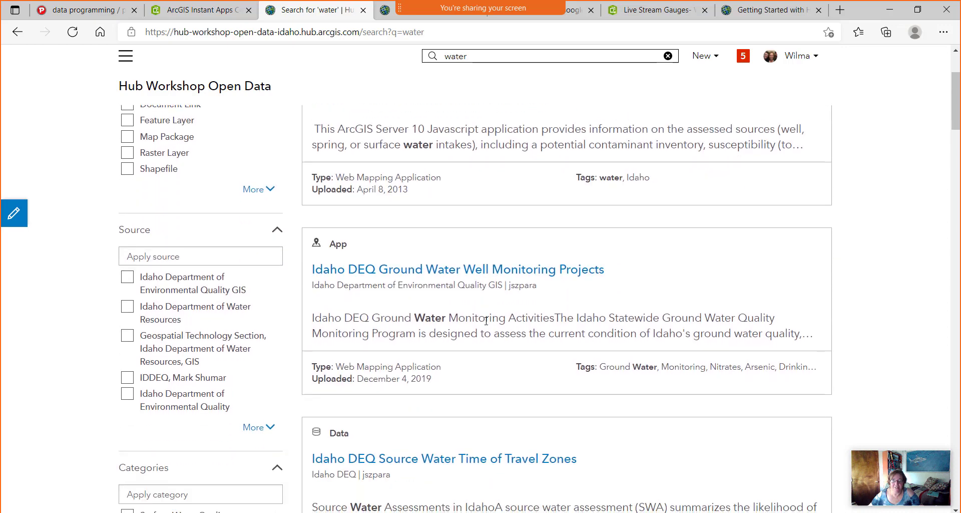
scroll(485, 325, down, 5)
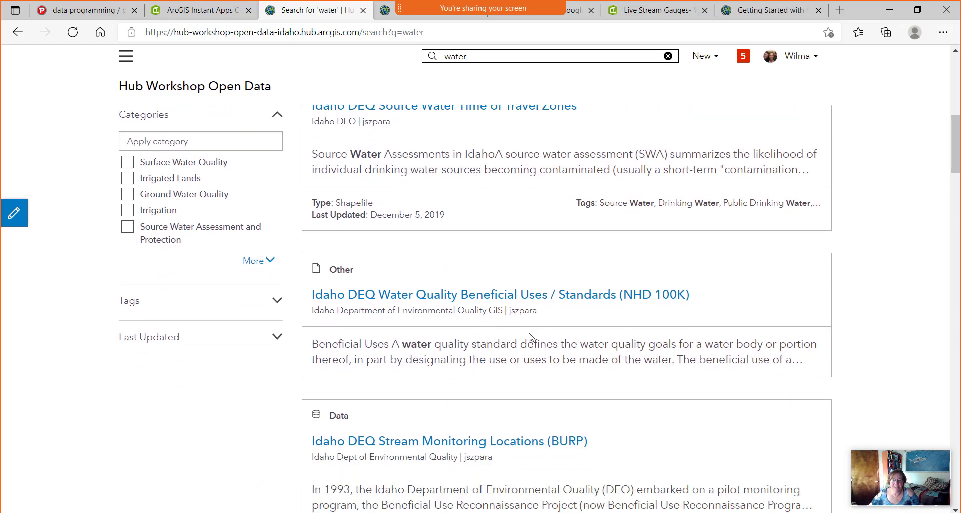
scroll(551, 344, down, 5)
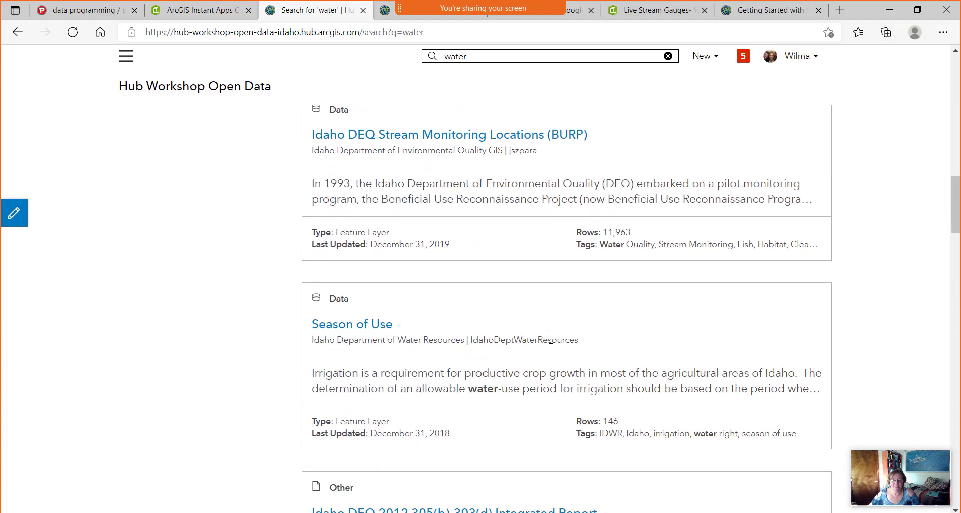
scroll(360, 326, down, 2)
Open the Season of Use dataset's full details page and check its More actions.
click(363, 328)
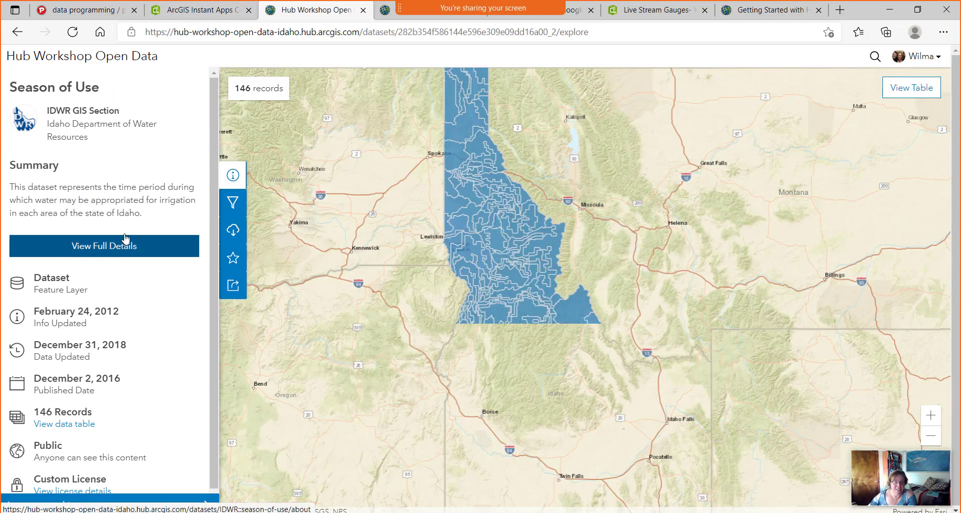
scroll(101, 252, down, 1)
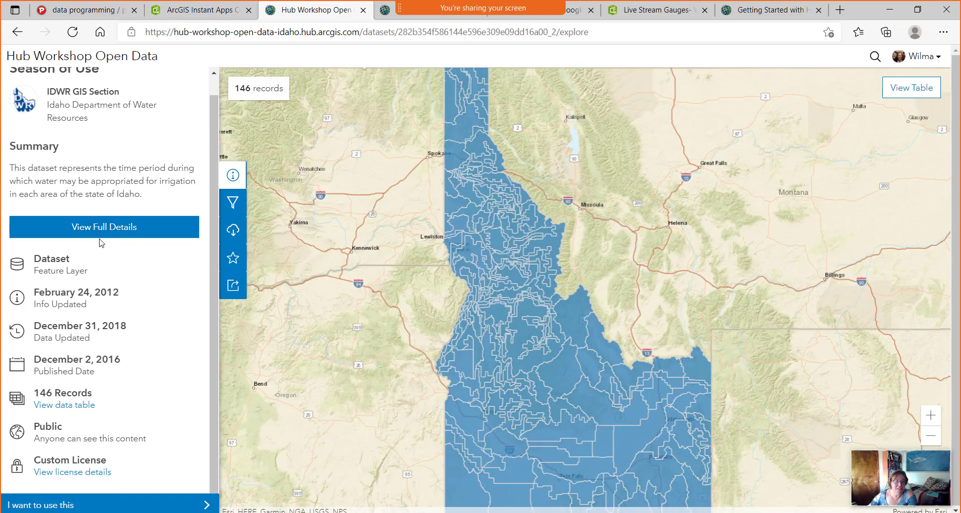
click(129, 232)
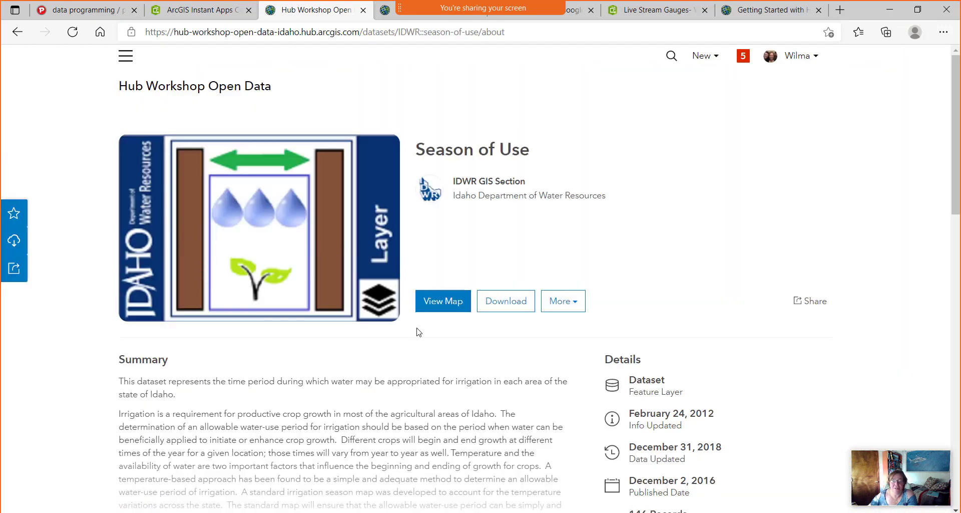
click(573, 305)
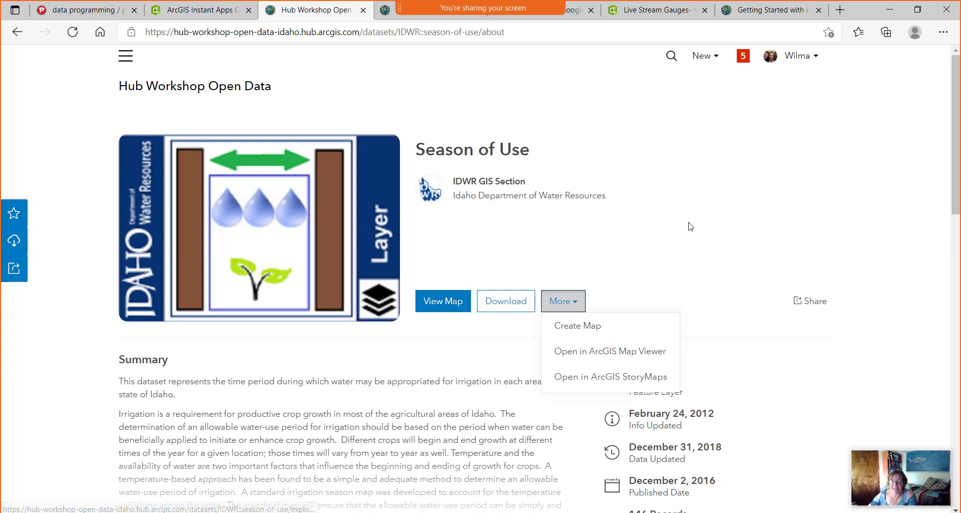
click(601, 217)
Expand the dataset's attribute list to show all 8 attributes.
scroll(300, 252, down, 15)
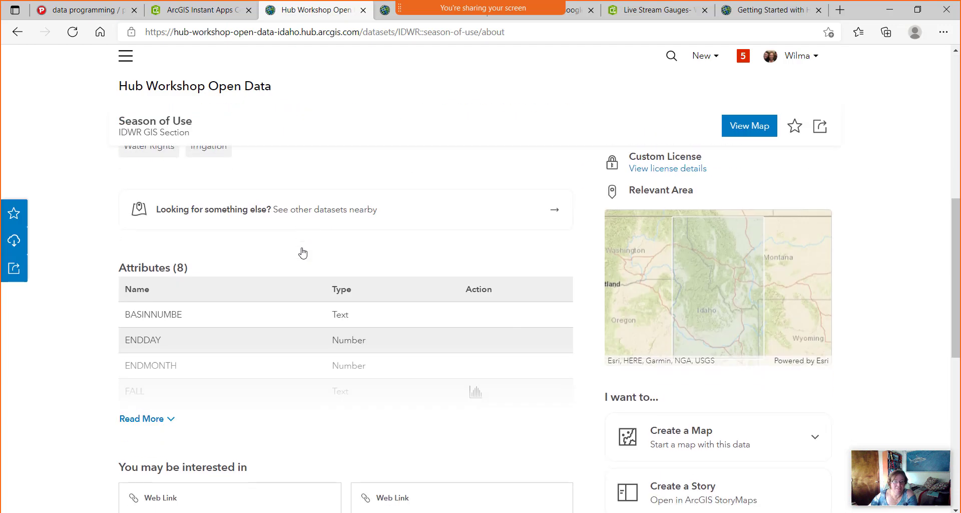
click(144, 206)
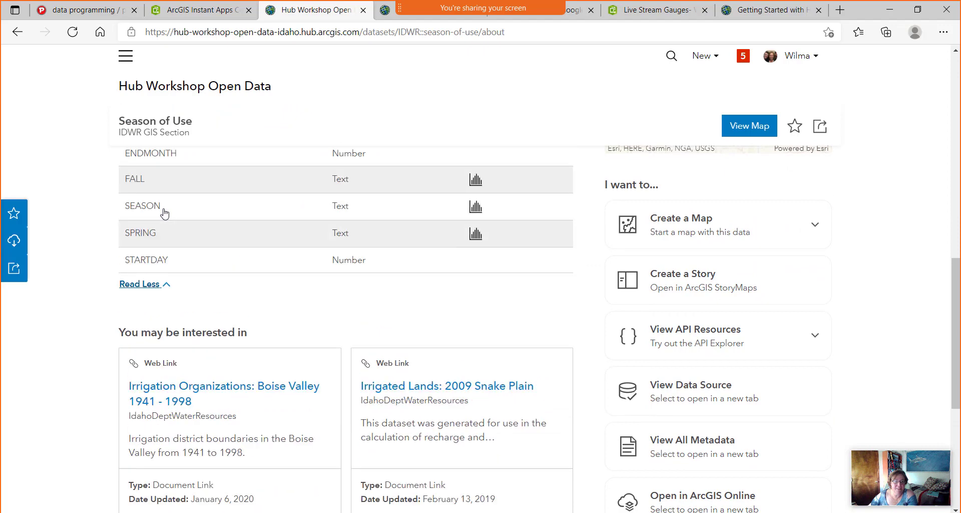
scroll(292, 269, up, 4)
scroll(292, 270, up, 10)
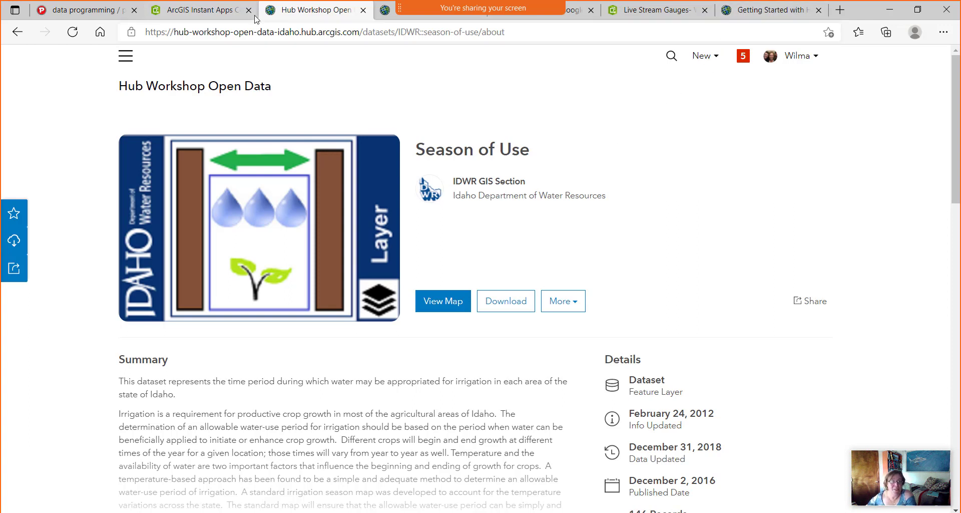
Launch ArcGIS Hub from the group page's app launcher and open the WGR1 Community Engagement site.
click(771, 10)
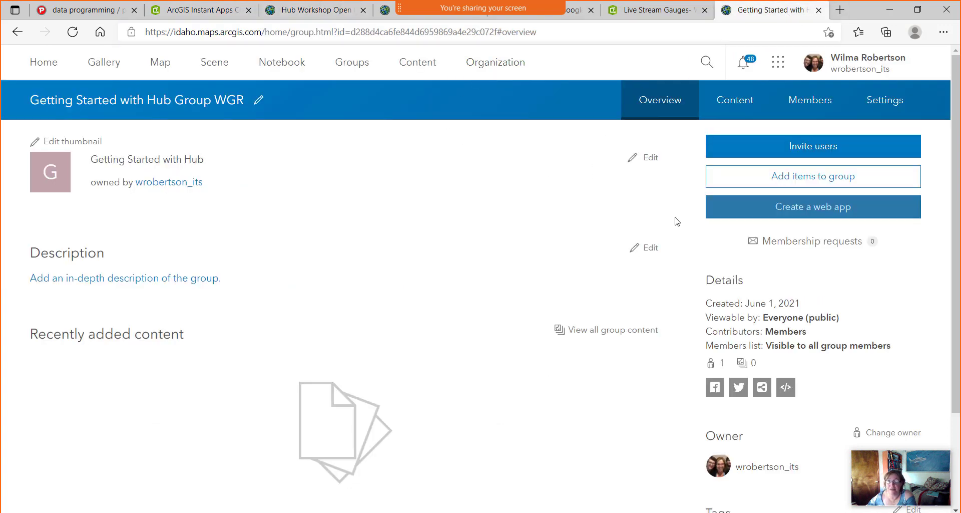
click(779, 67)
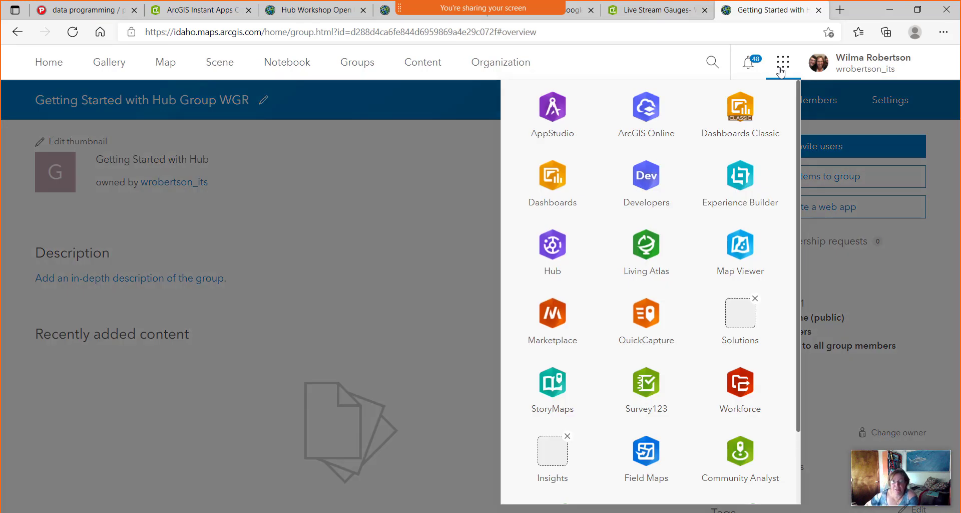
click(562, 257)
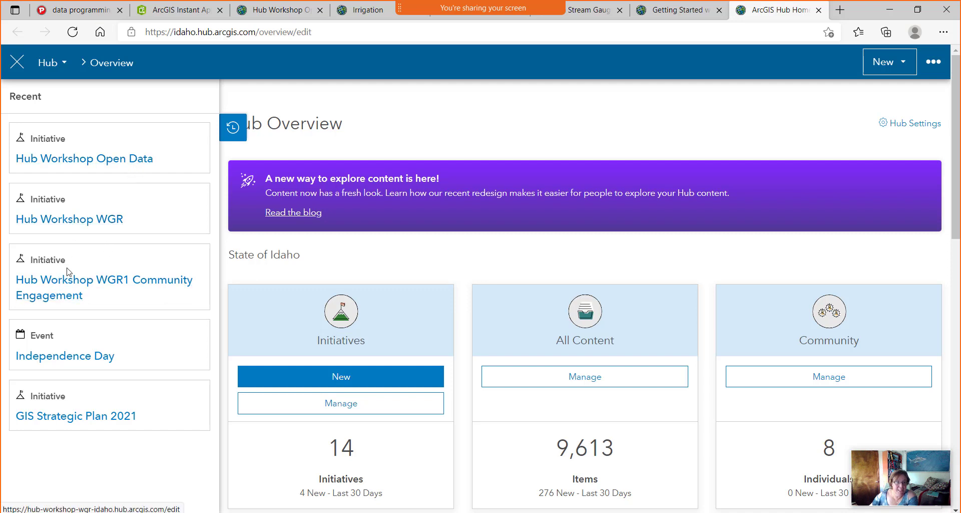
click(64, 291)
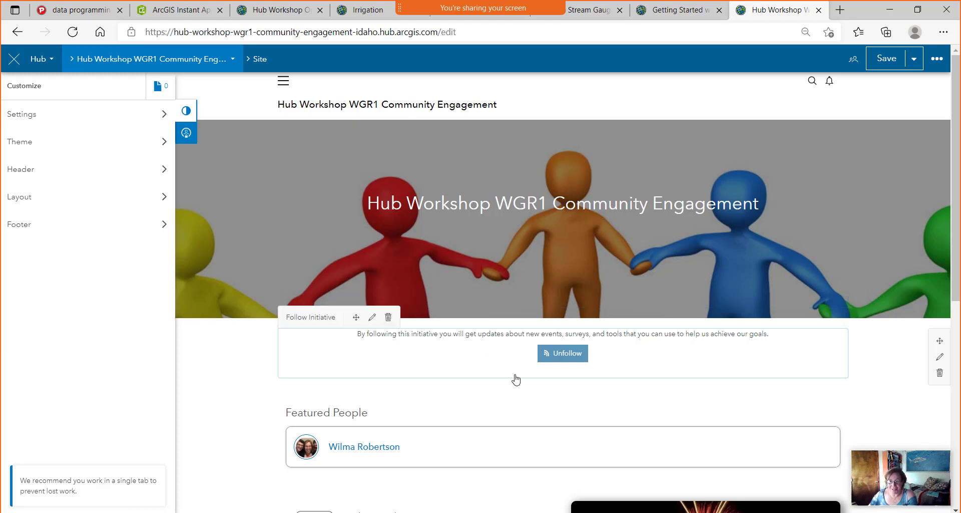
Add a Follow Initiative card above Featured People and delete the duplicate Follow Initiative row.
click(482, 354)
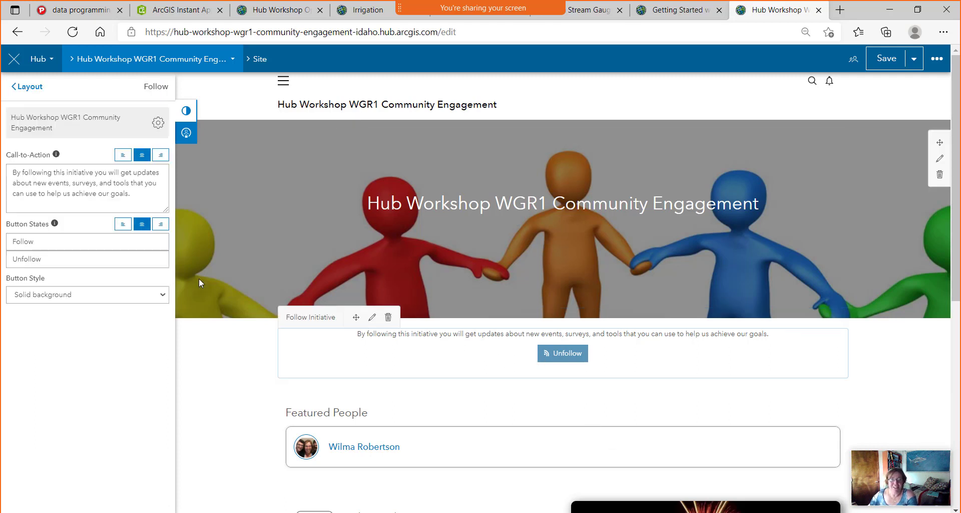
click(21, 88)
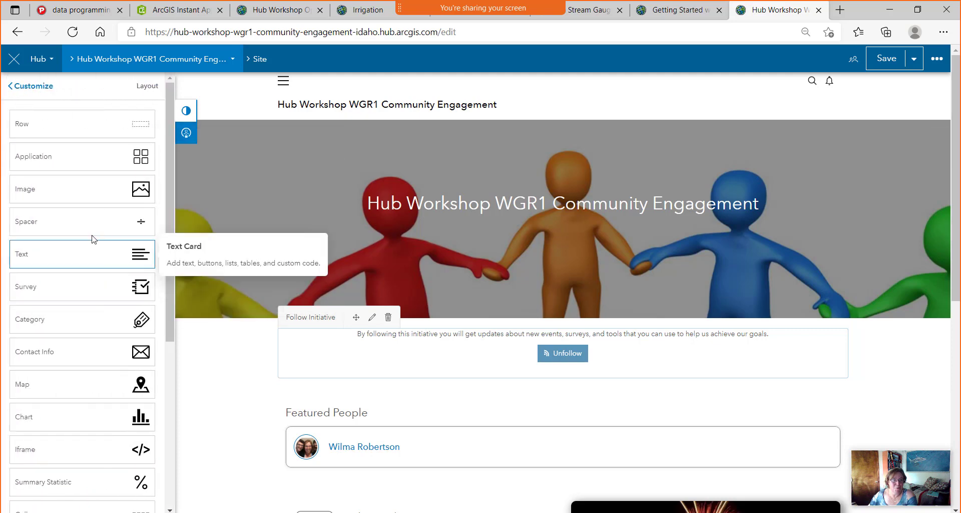
scroll(75, 300, down, 10)
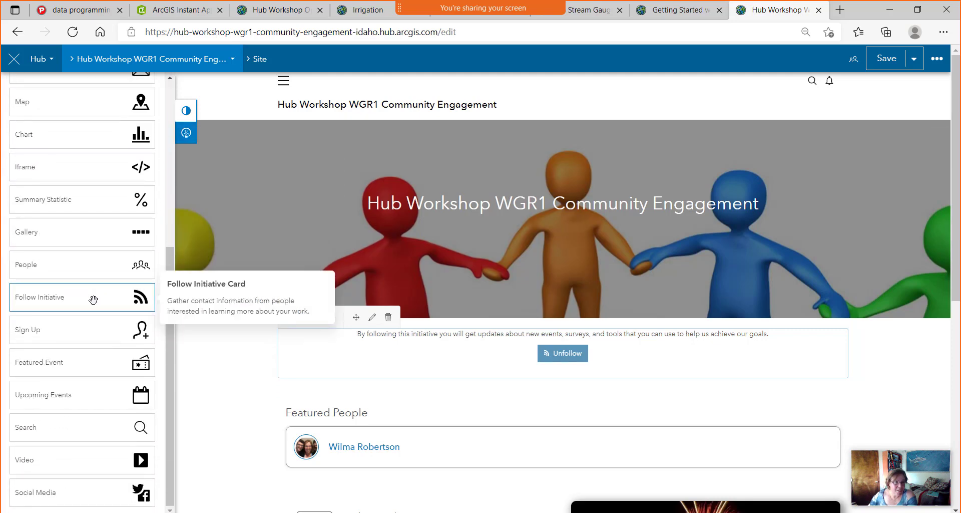
scroll(90, 300, up, 3)
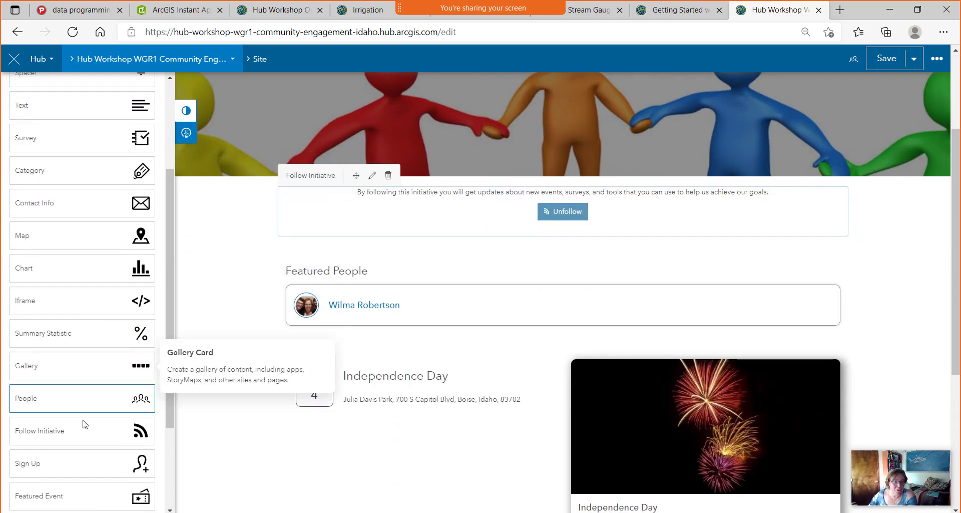
scroll(74, 365, down, 3)
scroll(90, 429, down, 1)
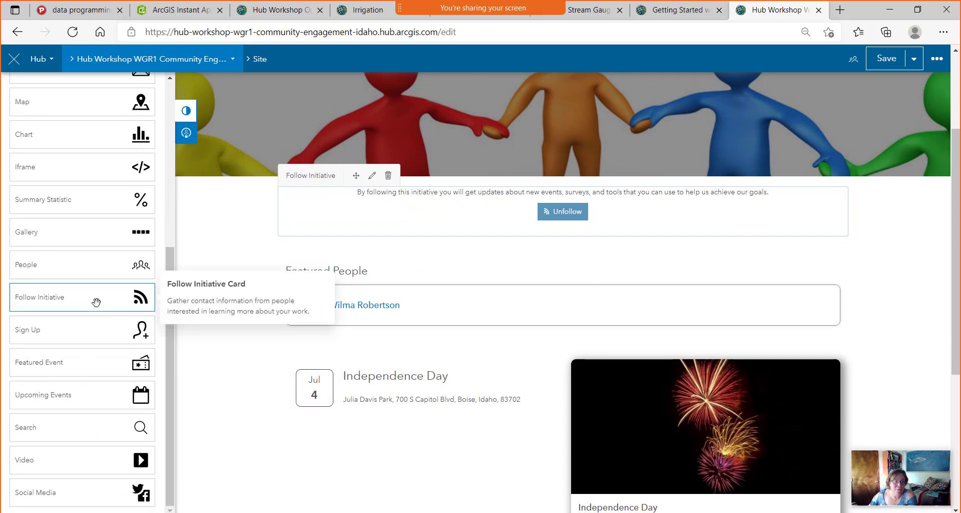
drag(97, 301, 561, 263)
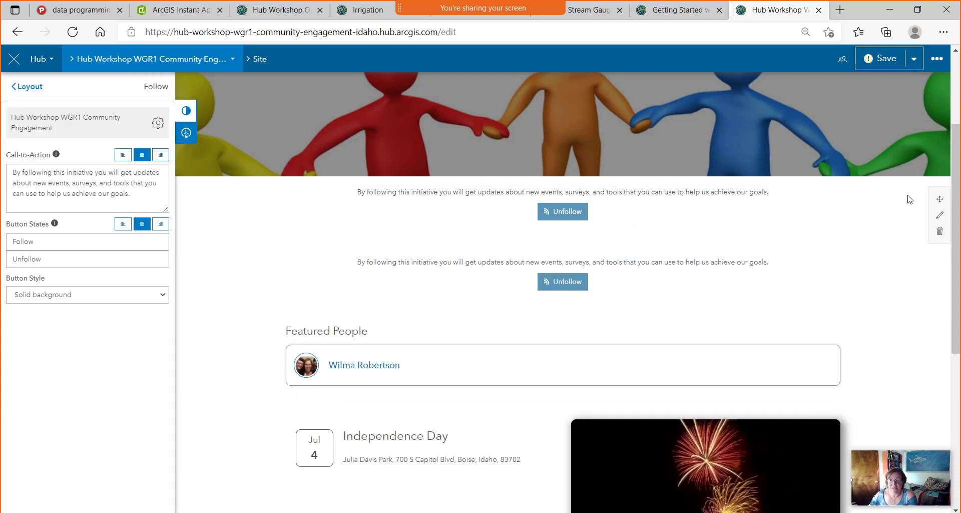
click(940, 233)
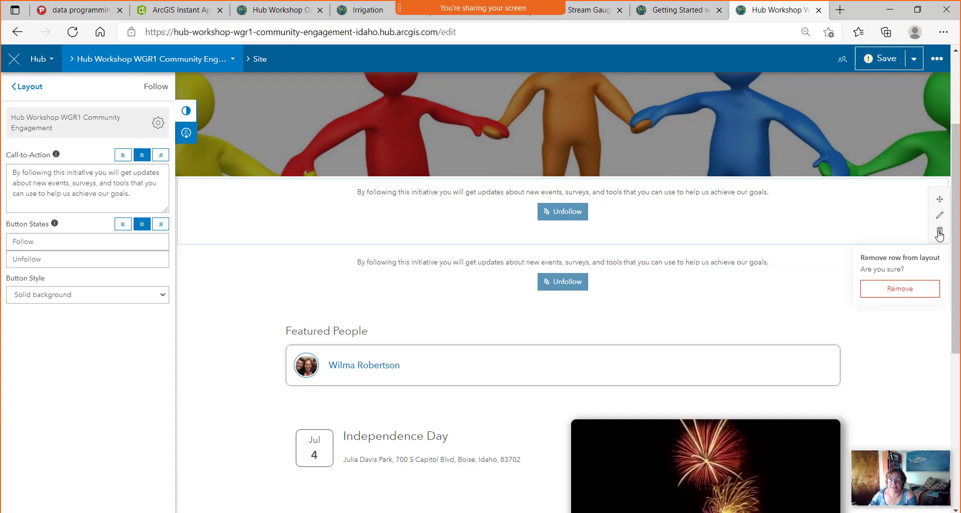
click(888, 289)
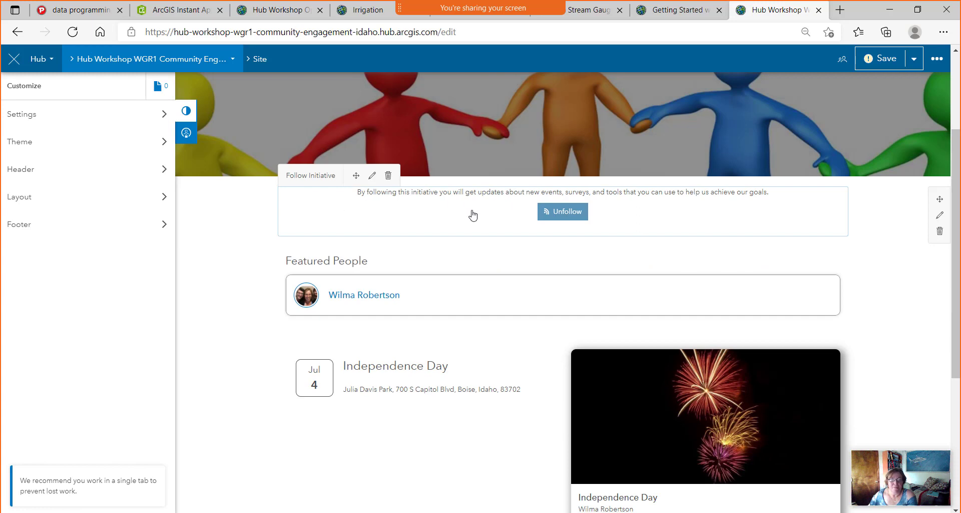
Review the Follow and Unfollow button labels in the Follow Initiative card settings.
click(372, 175)
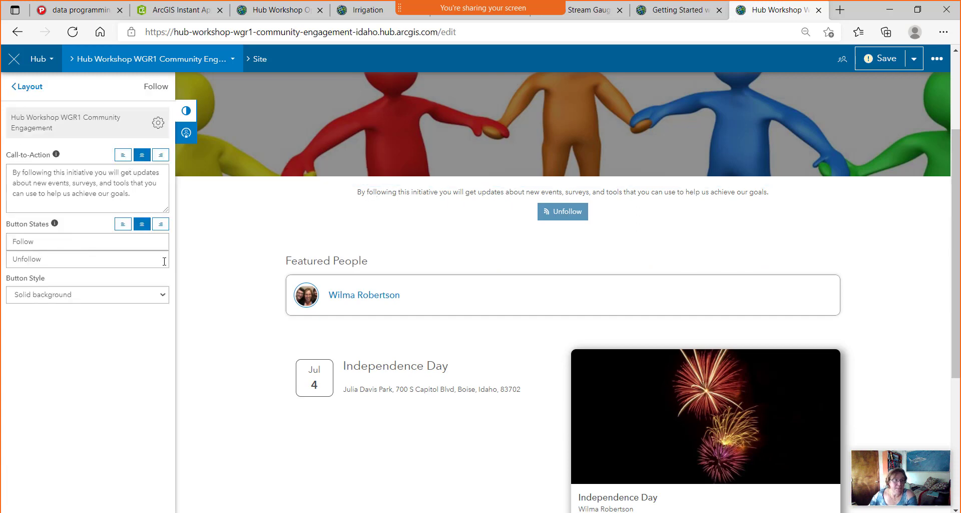
click(122, 263)
click(115, 246)
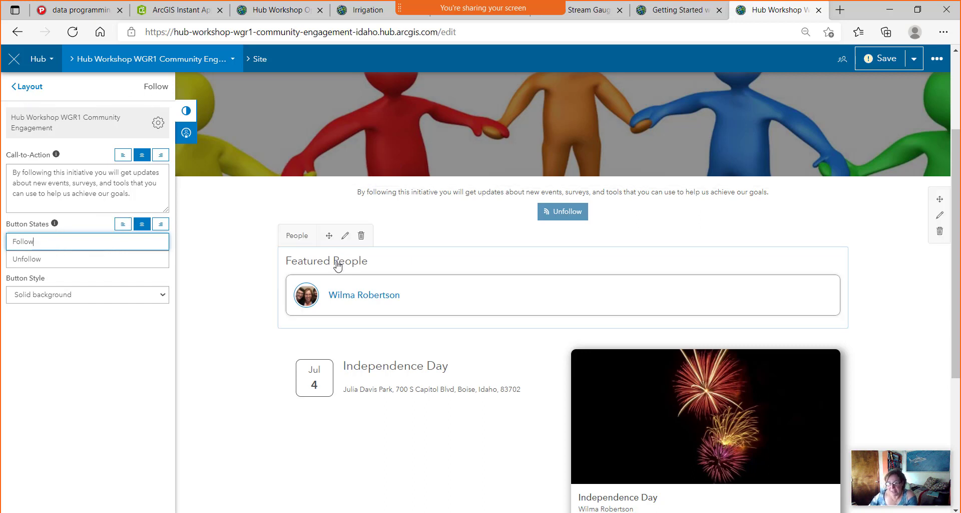
Drag a People card onto the page below Featured People.
click(29, 87)
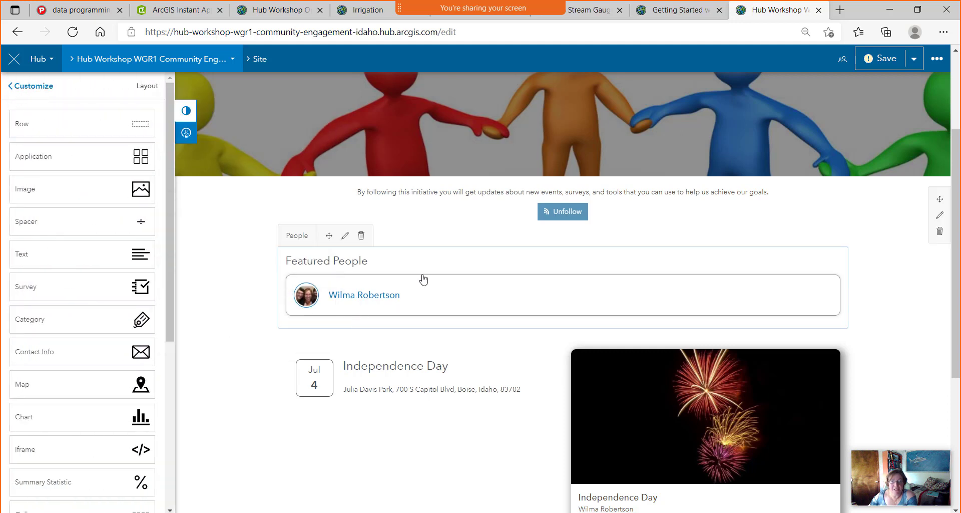
scroll(45, 394, down, 1)
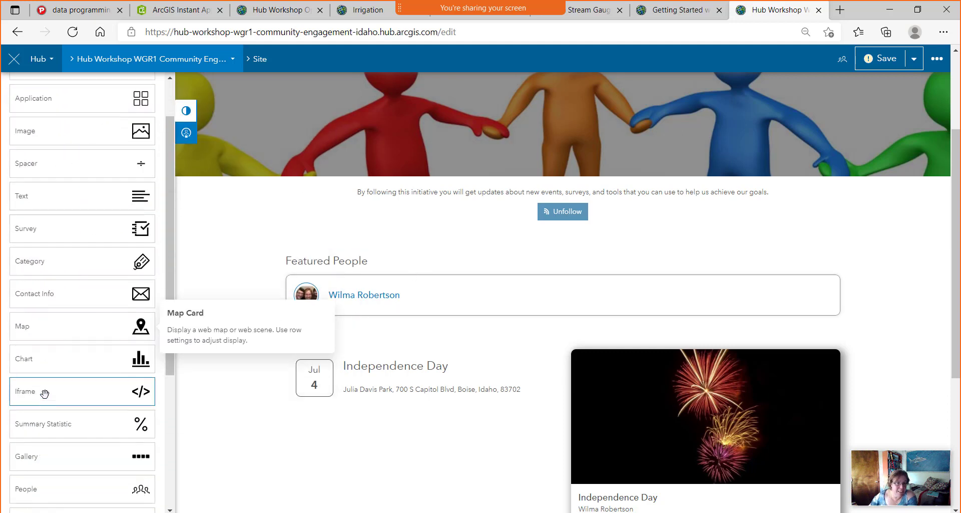
scroll(44, 394, down, 4)
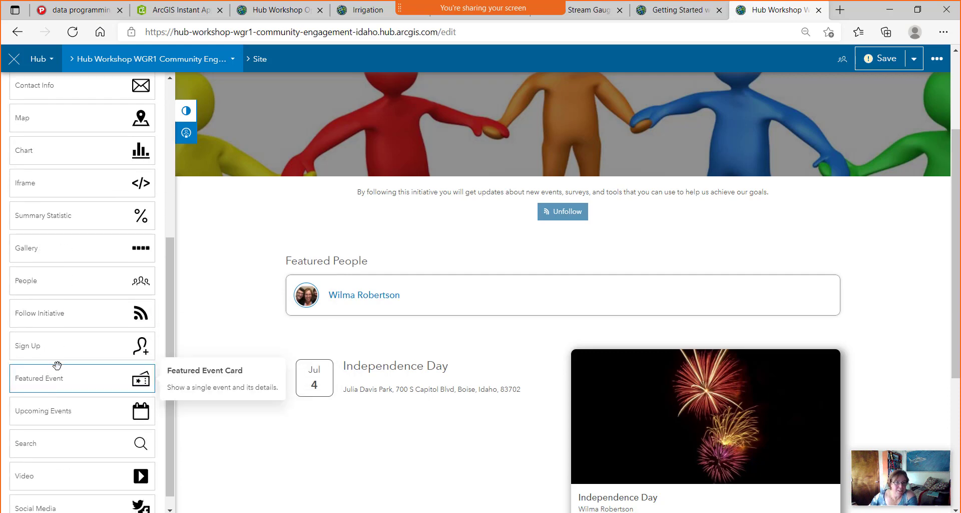
drag(52, 281, 569, 326)
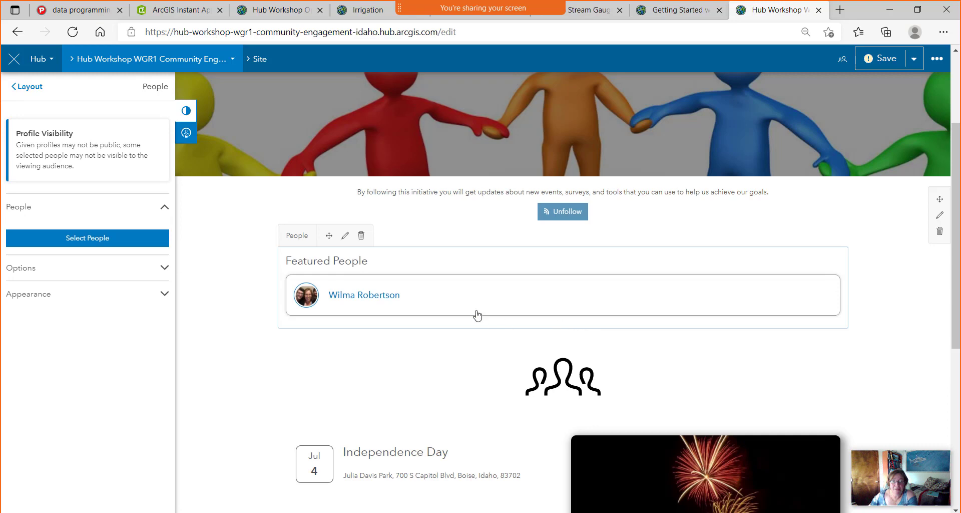
Open Select People for the new People card and filter its list From My Community.
click(122, 239)
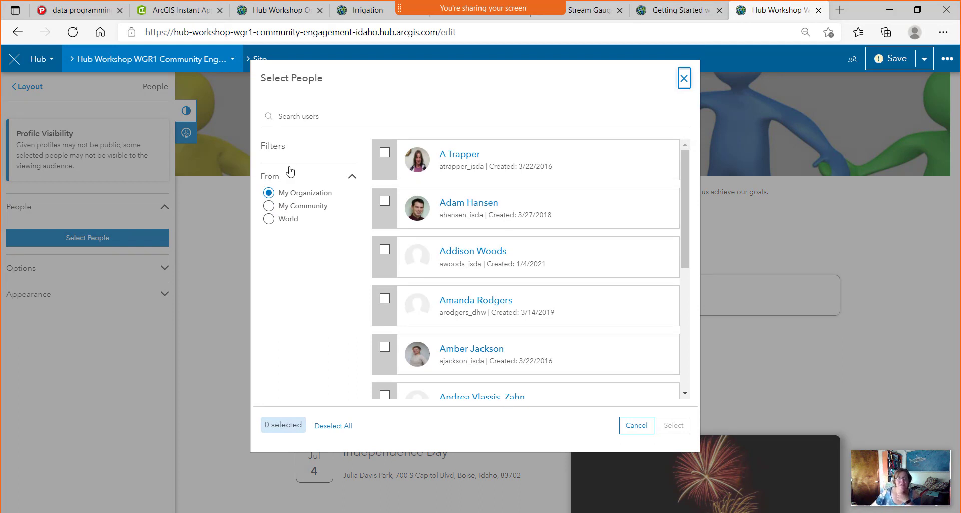
double_click(311, 192)
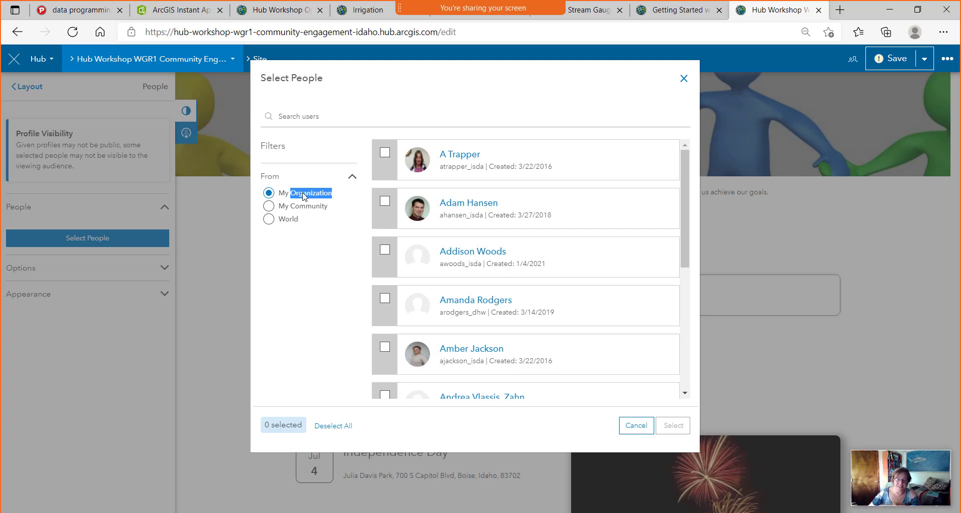
click(268, 206)
scroll(585, 331, down, 3)
scroll(583, 325, up, 3)
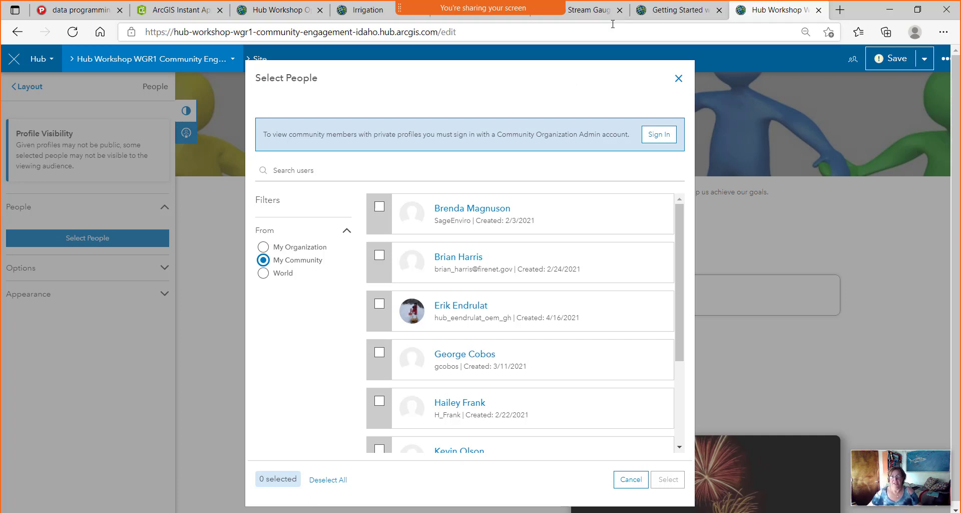
In a new tab, search 'arcgis' and go to the ArcGIS Online sign-in page.
click(840, 10)
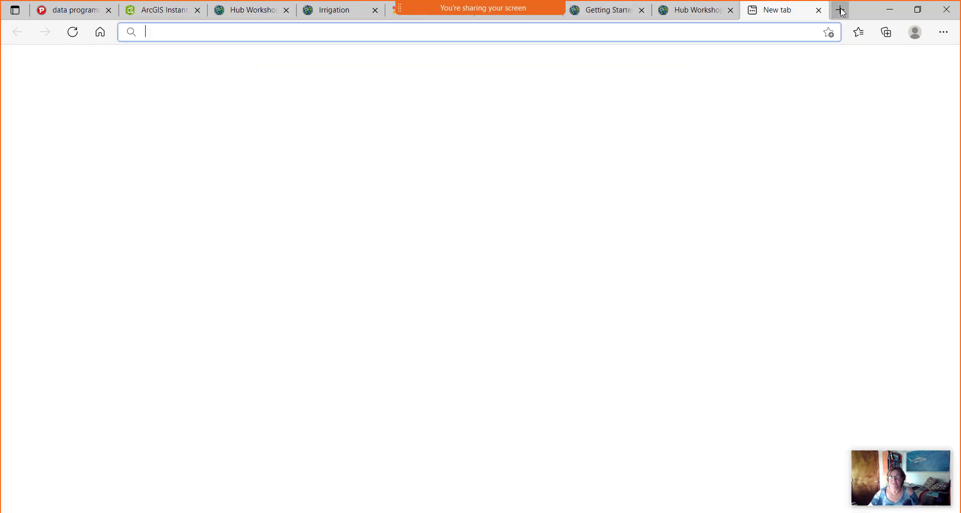
text(arcgis online)
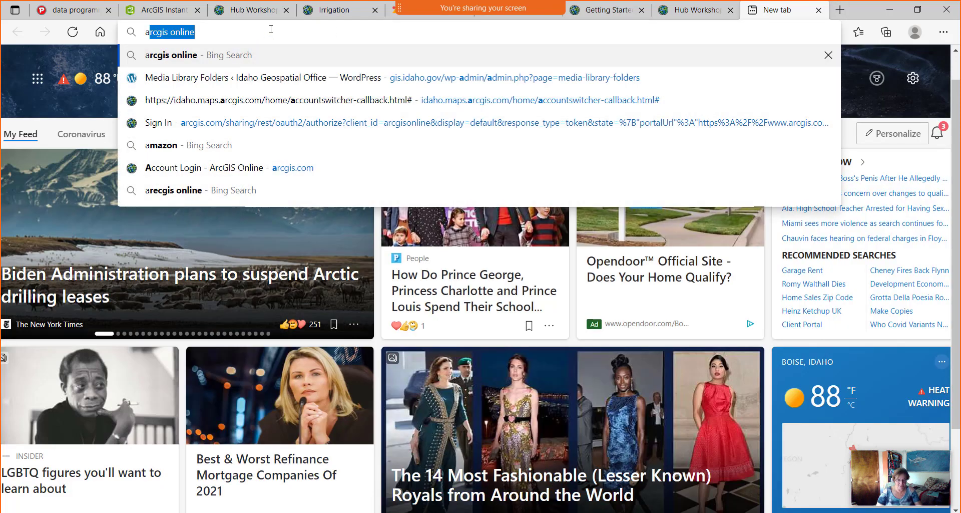
key(Return)
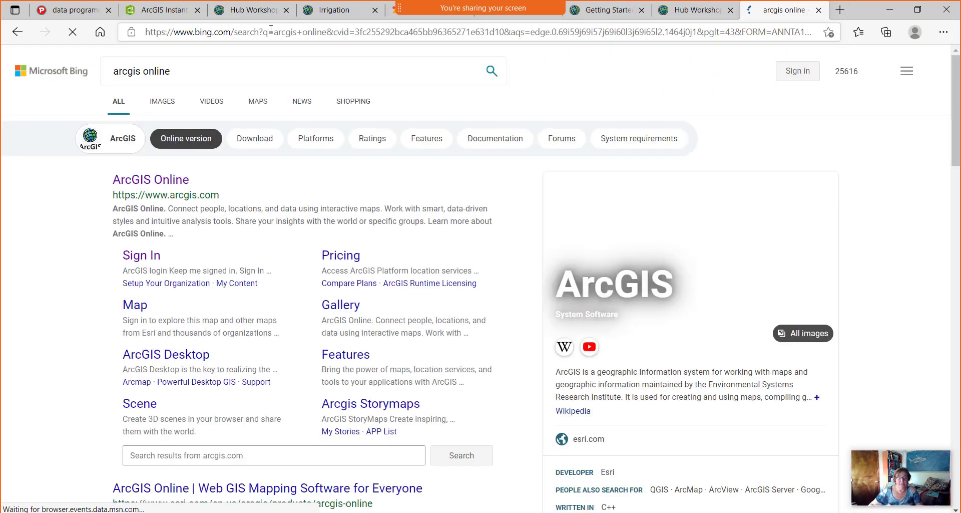
click(142, 255)
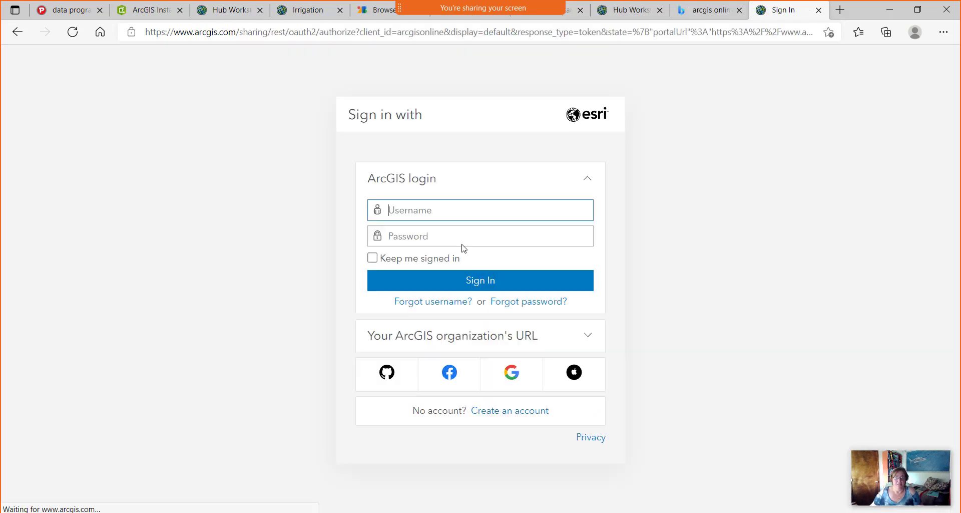
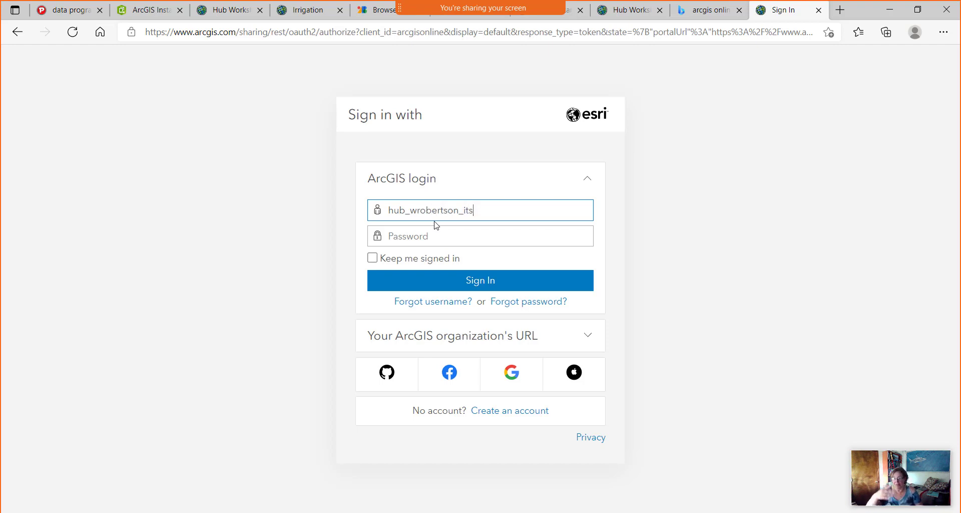
Enter the hub account's username and password and sign in.
click(423, 235)
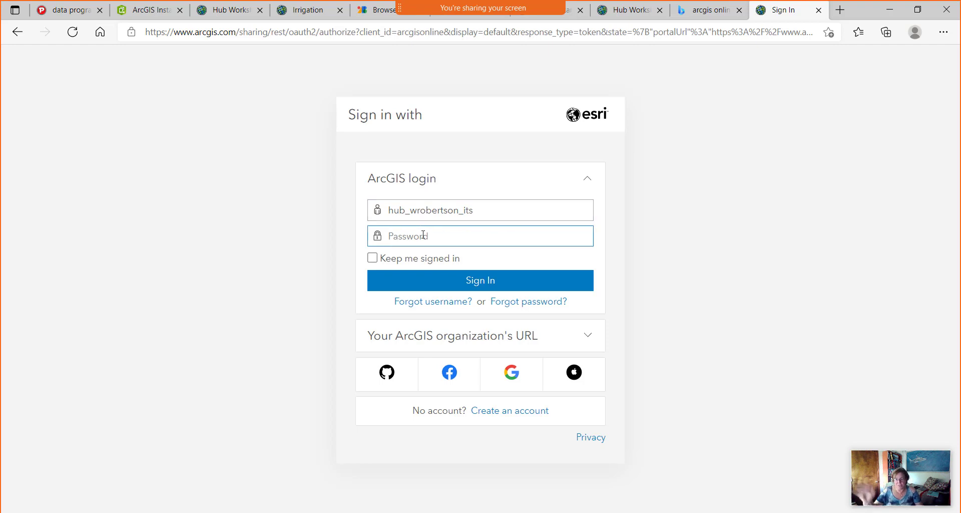
text(************)
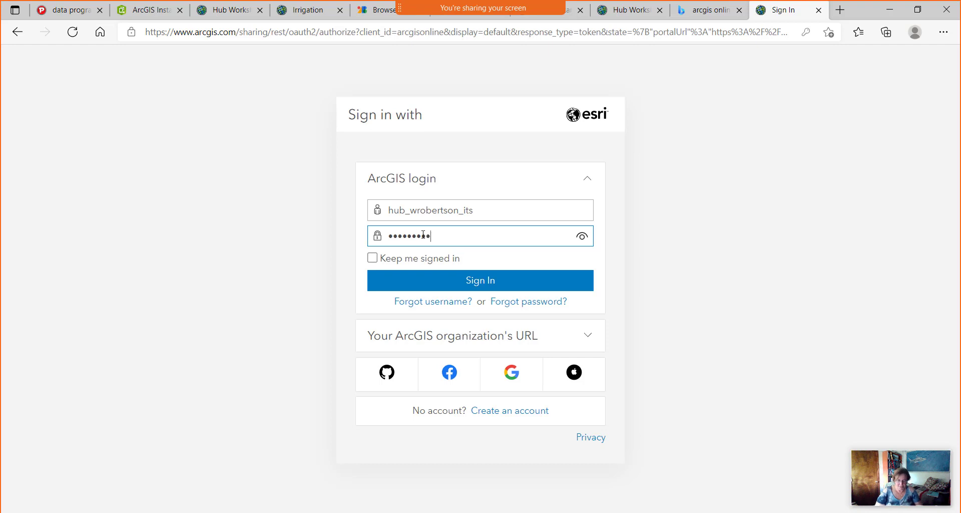
key(Return)
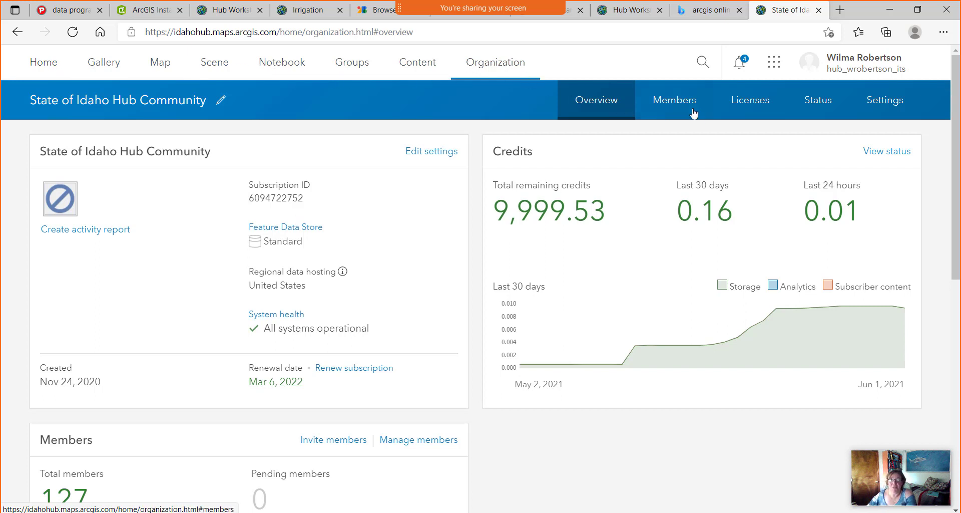
Open the organization's Members tab and scroll through the 127-member table and back up.
click(678, 110)
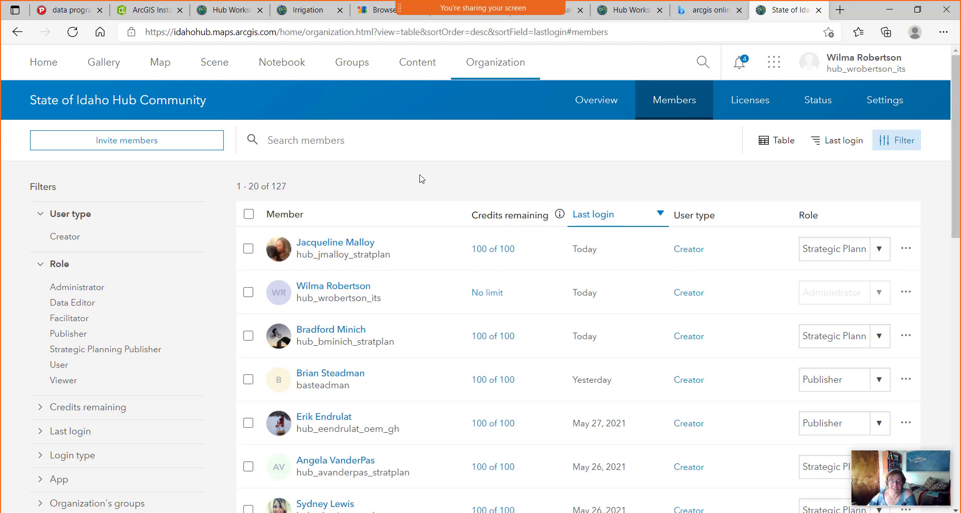
scroll(422, 178, down, 1)
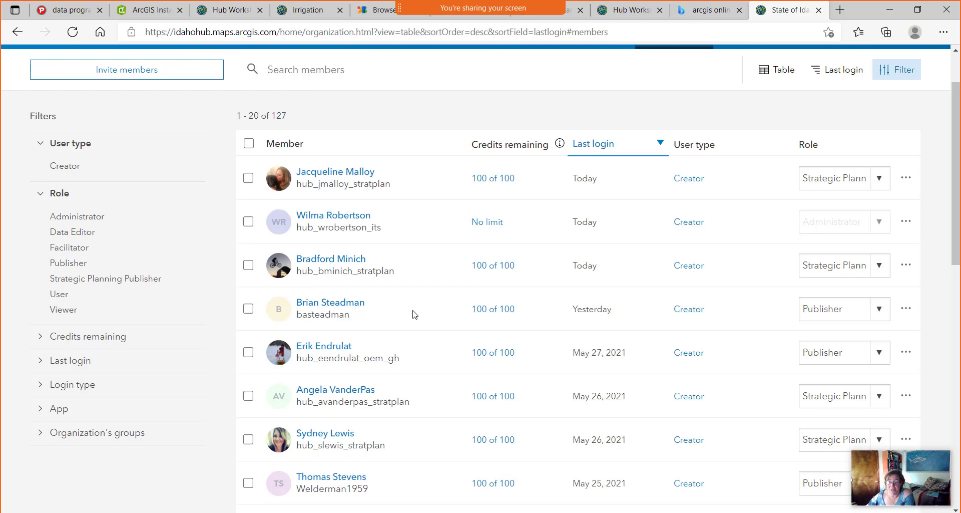
scroll(413, 314, down, 8)
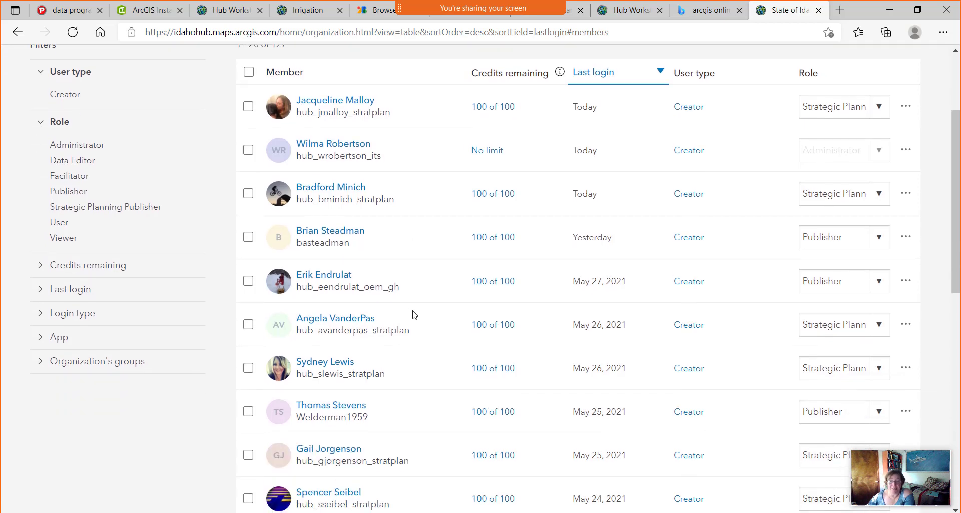
scroll(413, 313, down, 4)
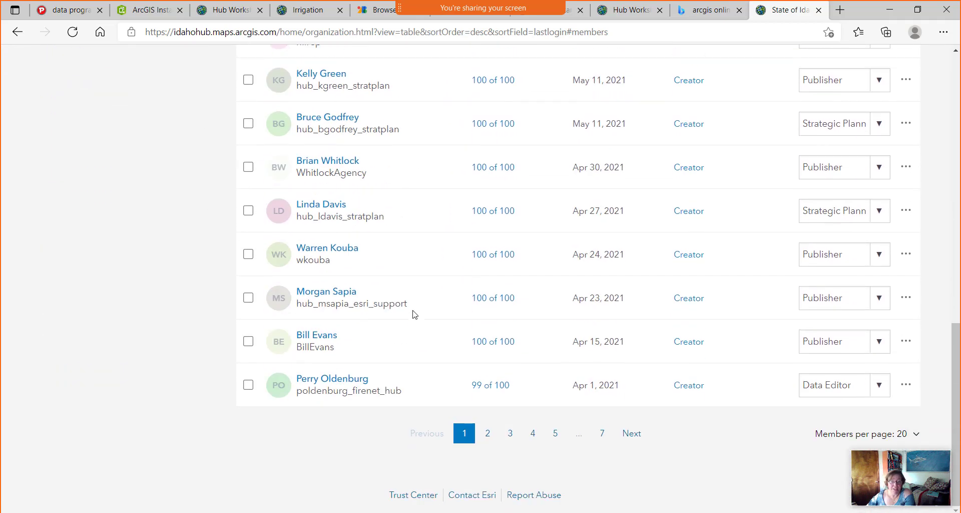
scroll(413, 314, up, 15)
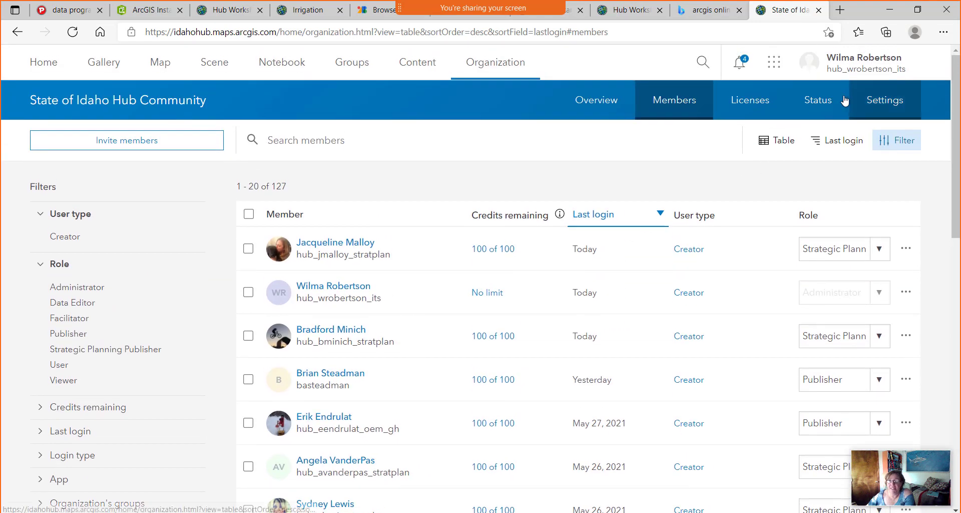
click(754, 106)
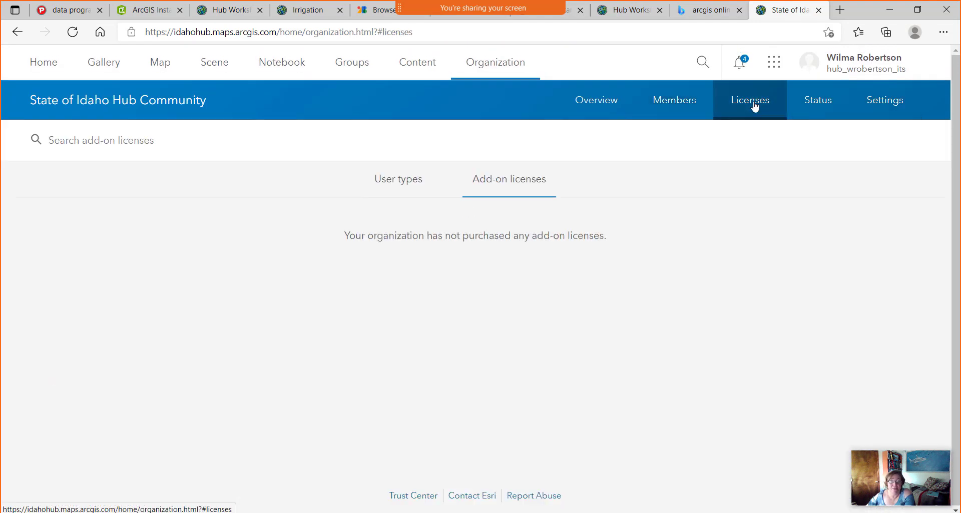
click(399, 180)
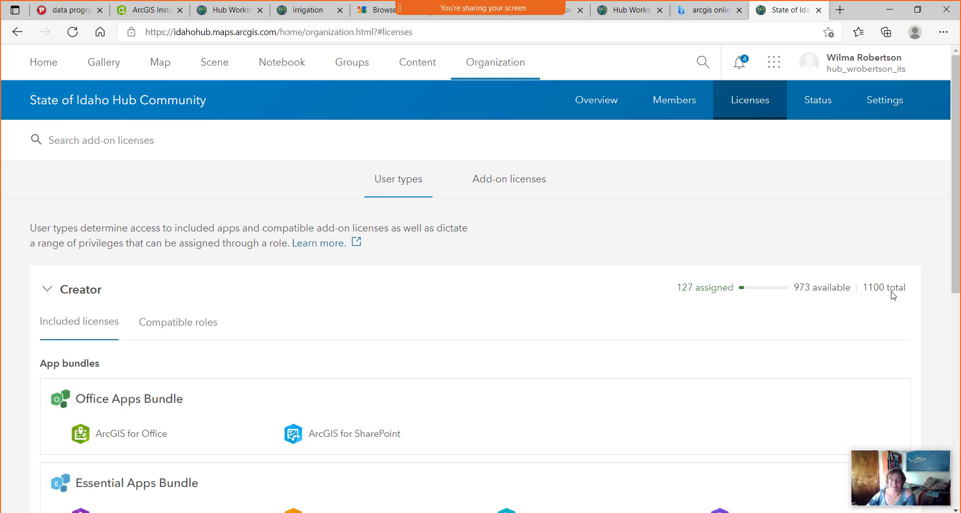
click(671, 104)
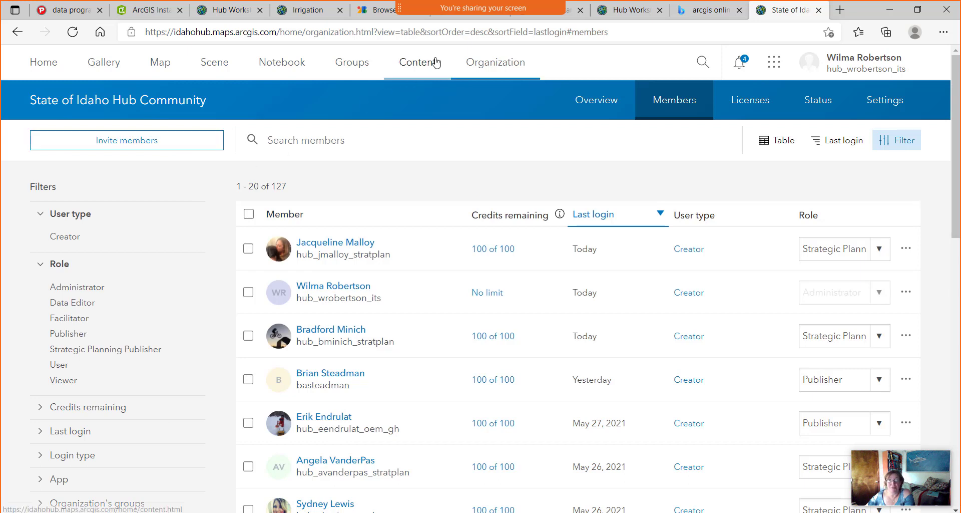
Open My Groups and sort the five groups by Date Modified, then review the list.
click(364, 67)
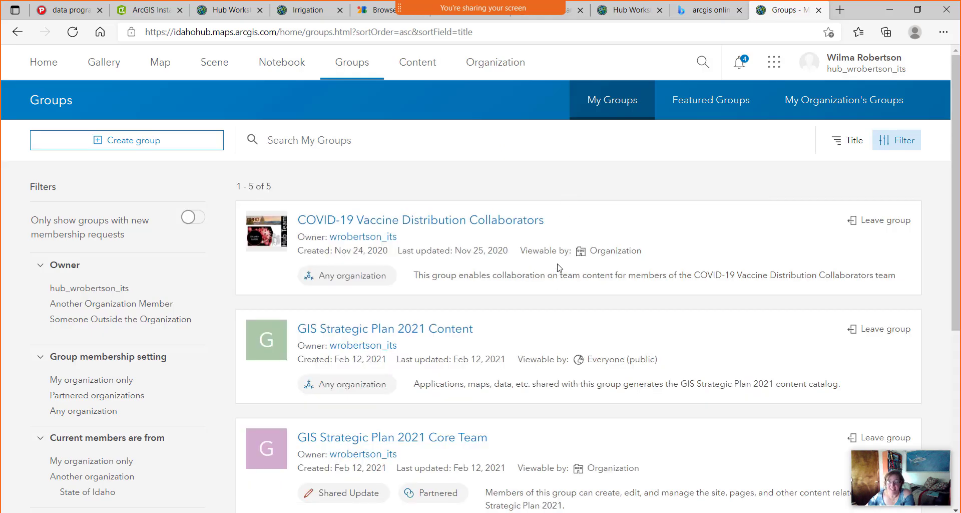
click(848, 140)
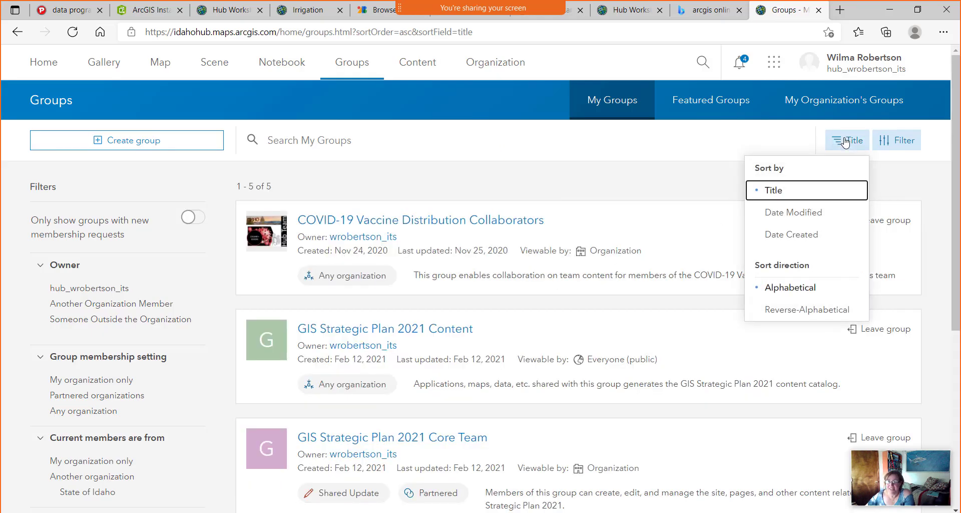
click(809, 215)
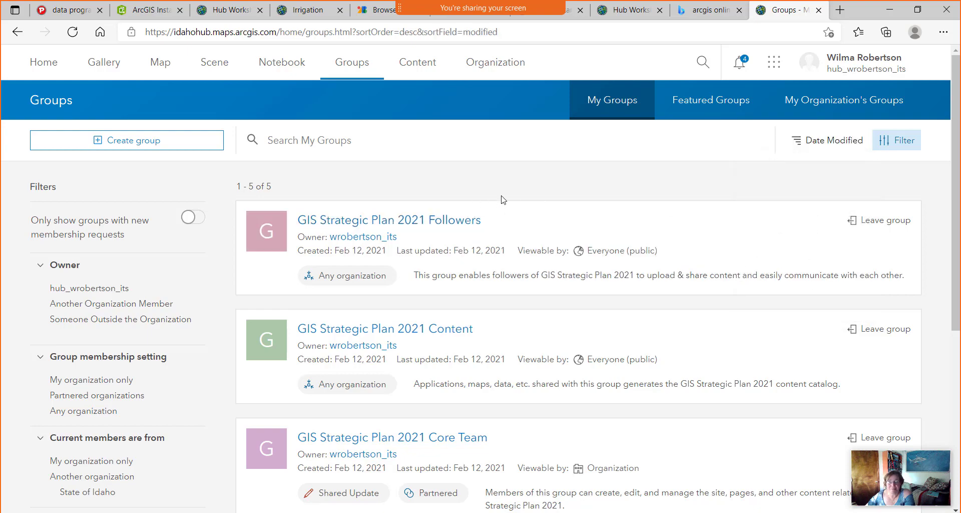
scroll(574, 266, down, 2)
scroll(574, 268, up, 1)
scroll(575, 268, down, 5)
scroll(575, 268, up, 6)
click(628, 10)
Close Select People and stay on the page when the unsaved-changes prompt appears.
click(679, 79)
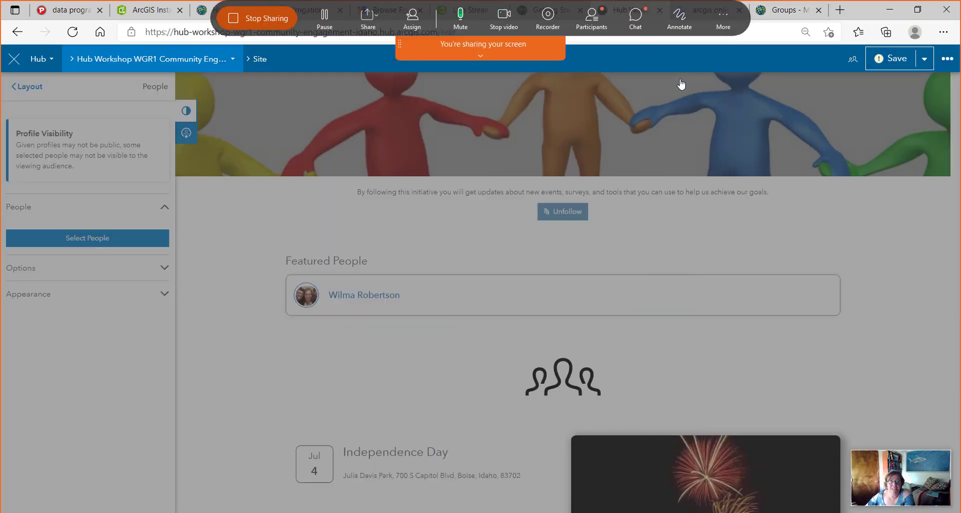
click(219, 61)
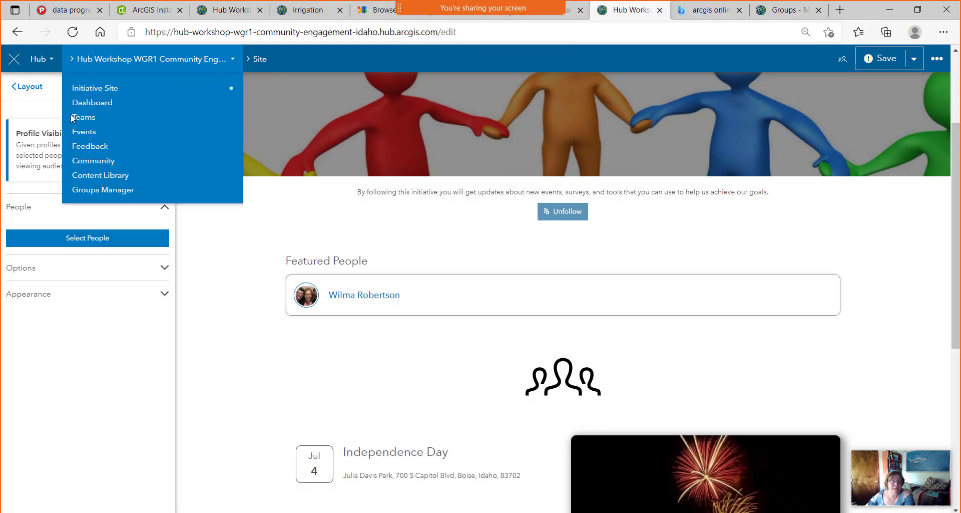
click(82, 119)
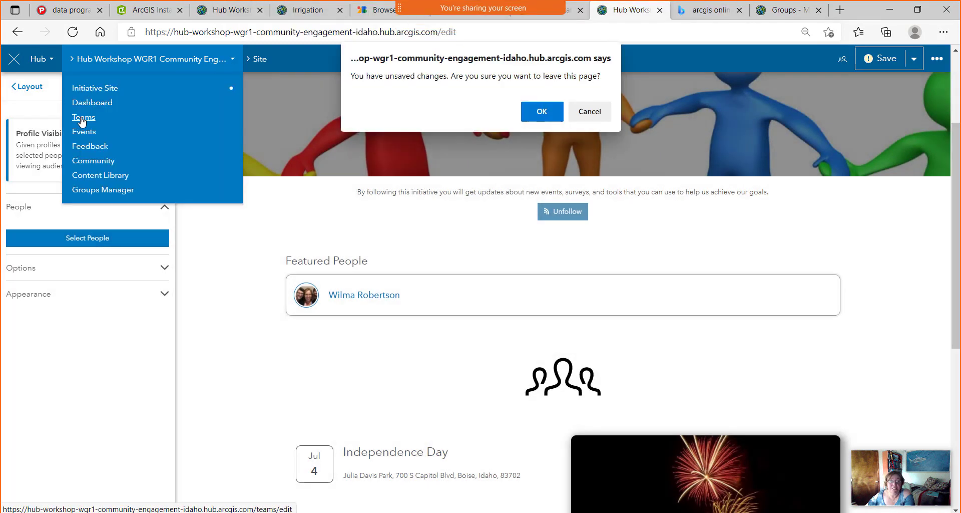
click(591, 106)
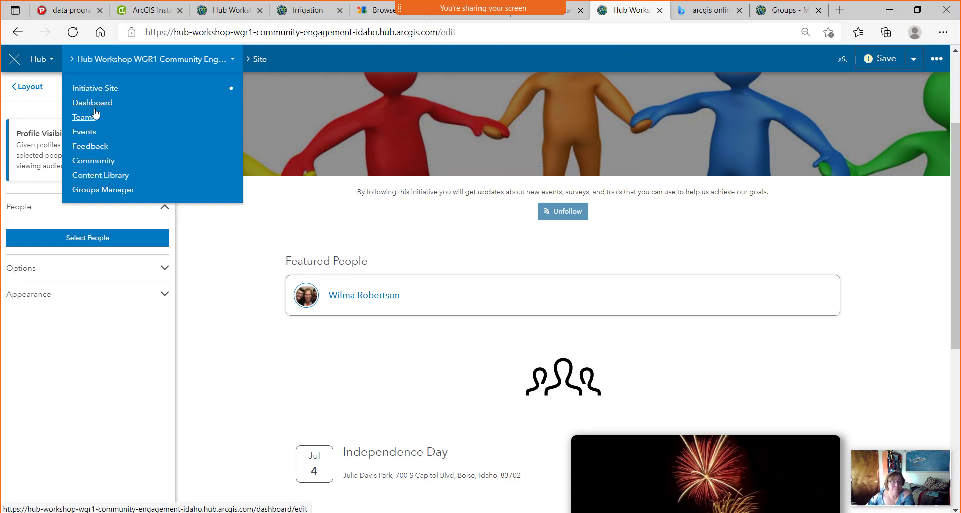
click(85, 120)
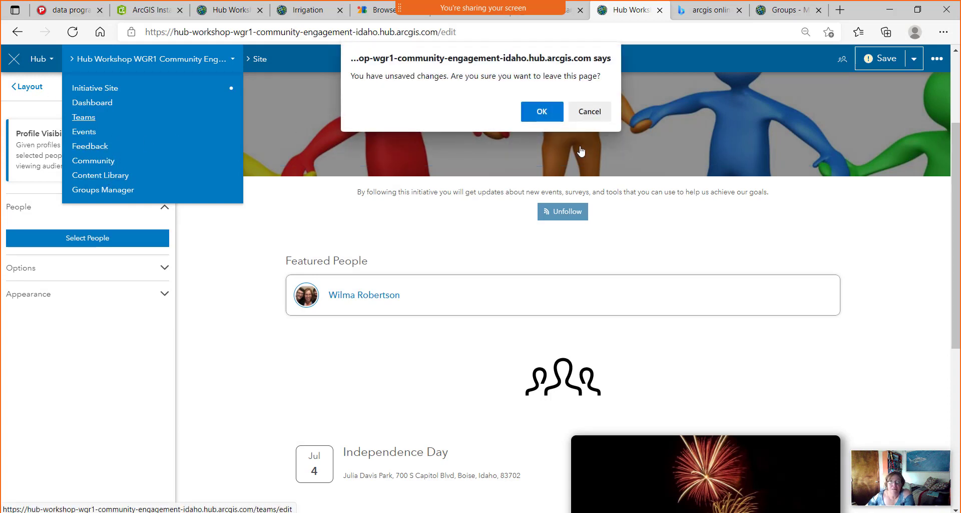
click(581, 116)
Save the site's edits and go to the Teams page showing the Core Team.
click(888, 59)
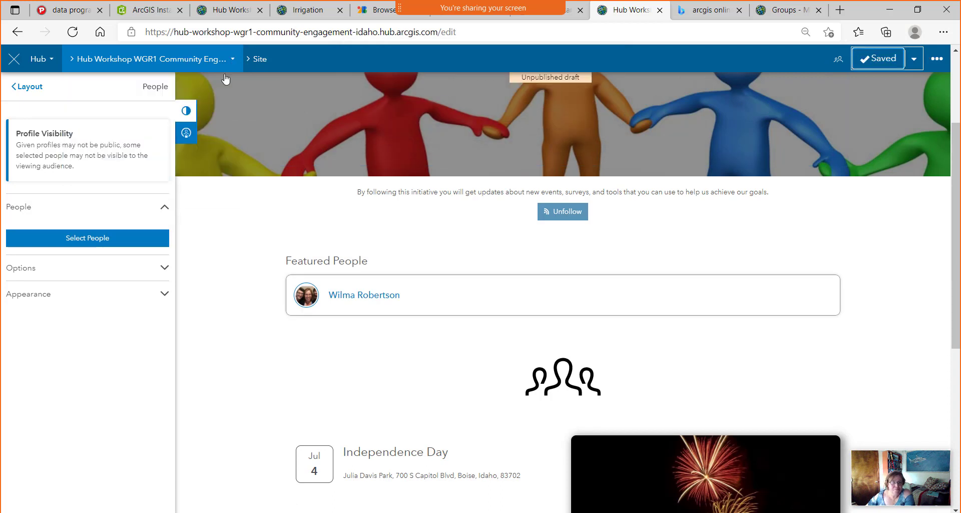
click(232, 59)
click(90, 122)
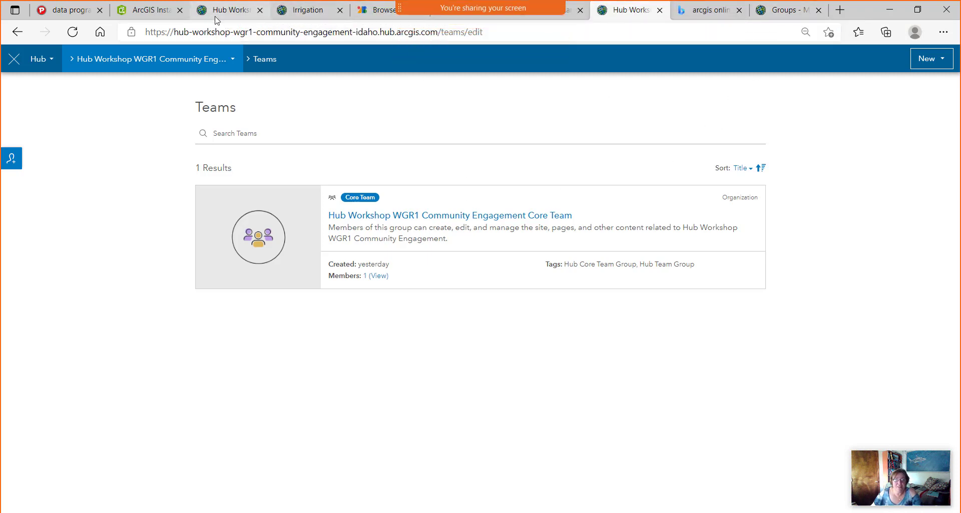
Return to the Initiative Site editor and scroll down to the Independence Day event card.
click(48, 64)
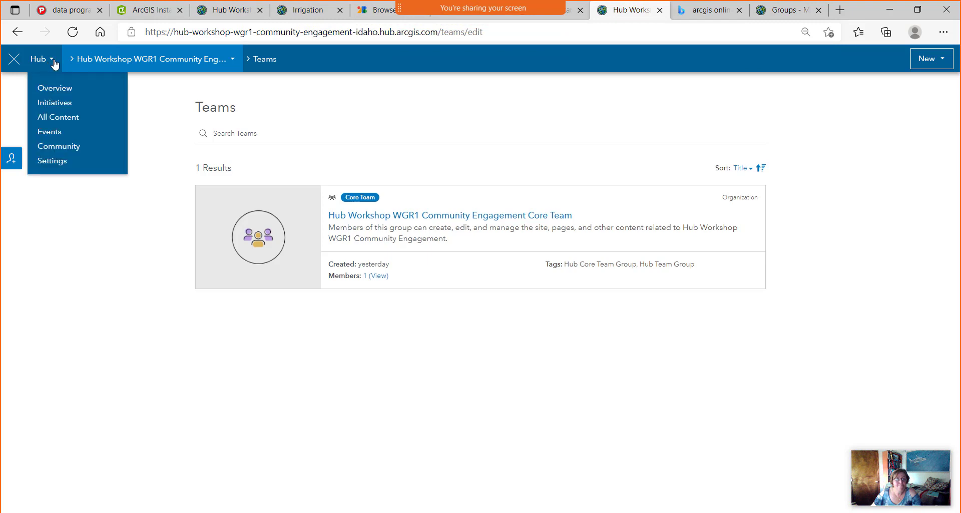
click(233, 60)
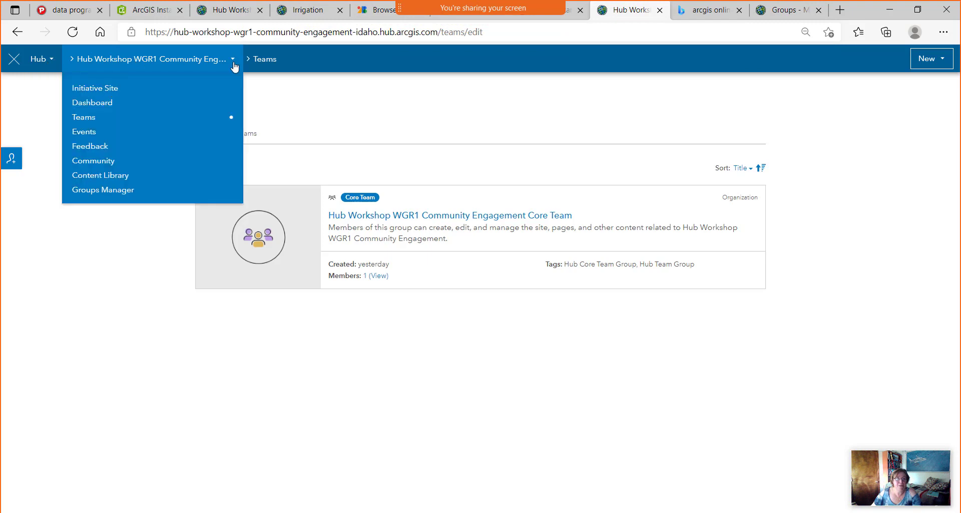
click(99, 90)
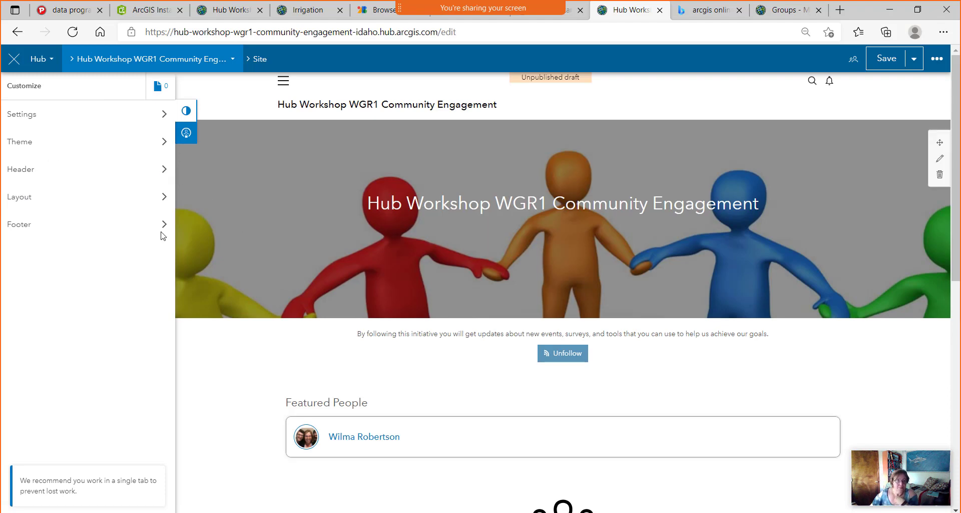
scroll(365, 346, down, 4)
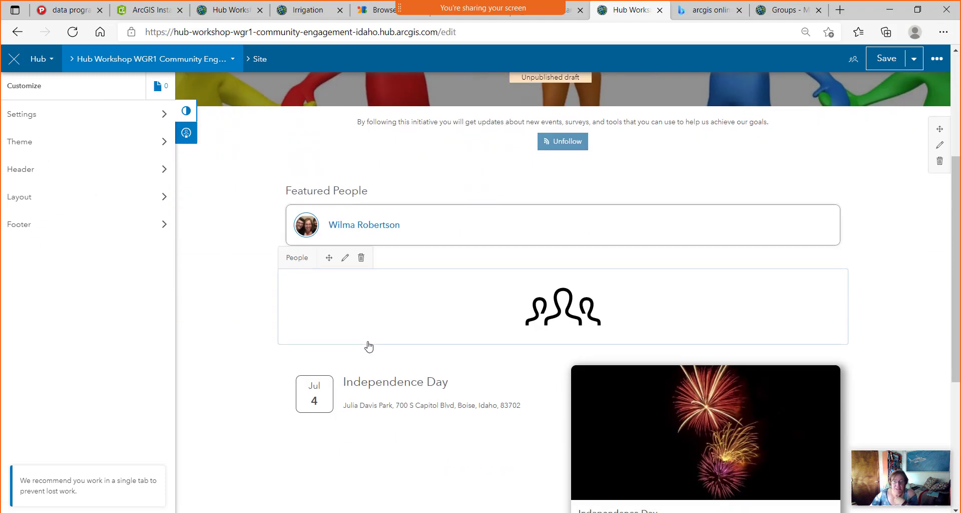
scroll(489, 328, down, 4)
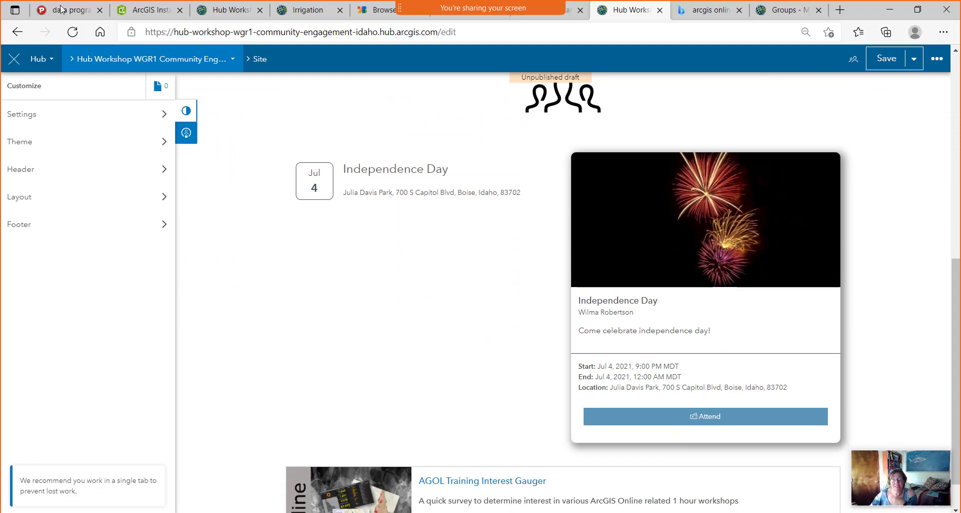
click(233, 60)
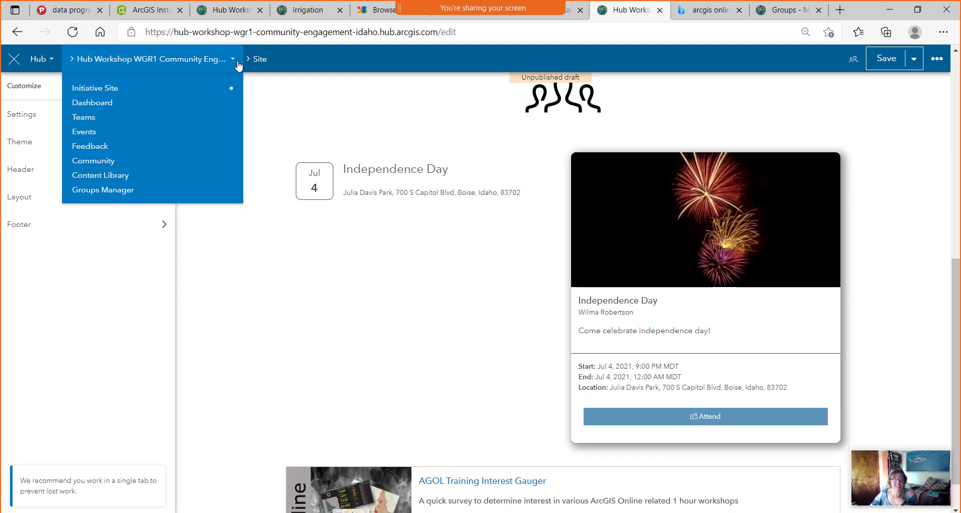
click(51, 60)
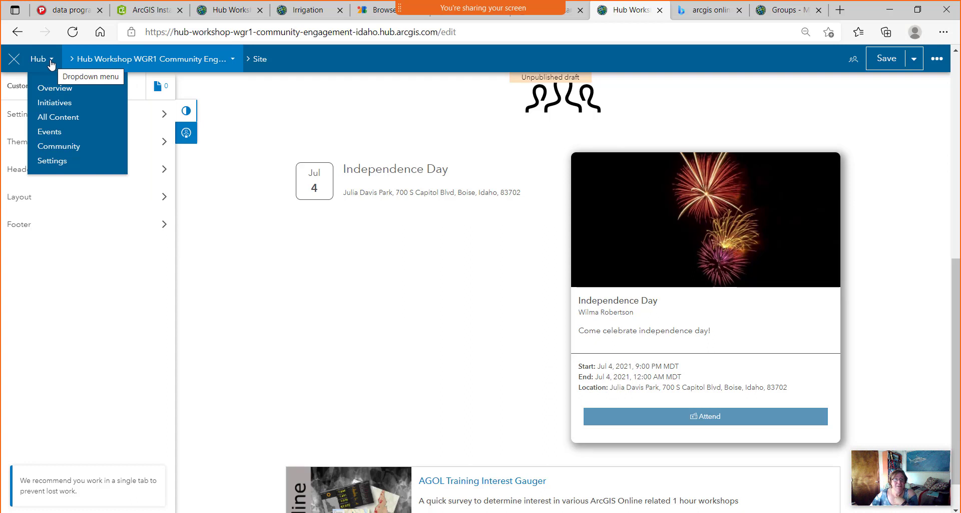
Leave the members-only page and sign out of the current account.
click(55, 133)
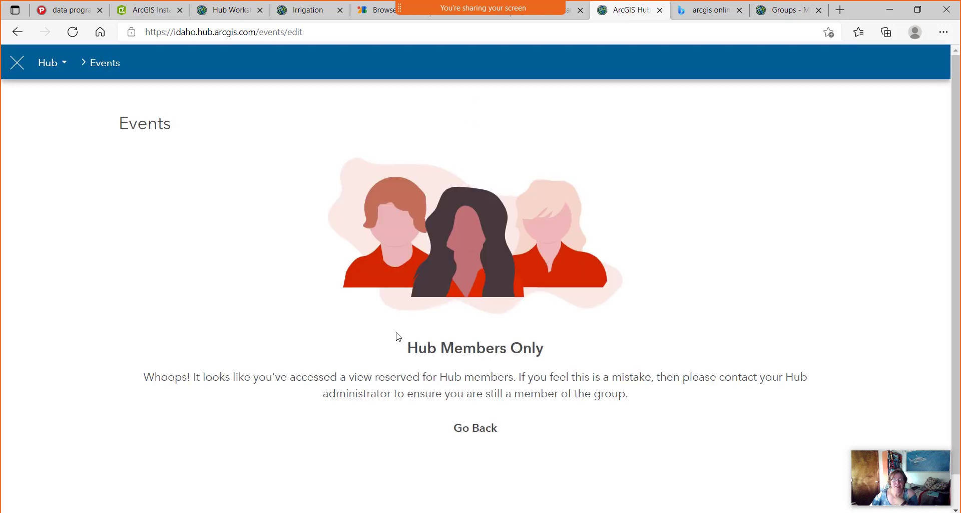
click(484, 433)
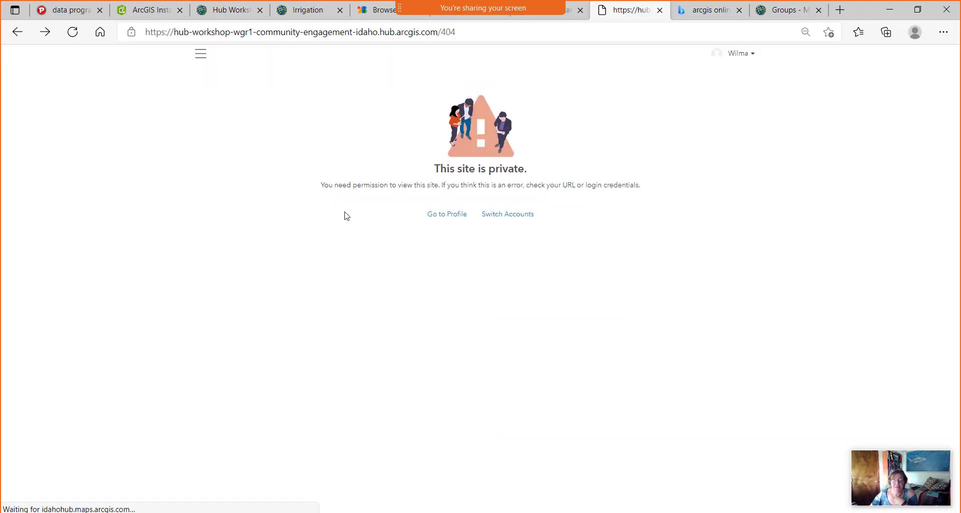
click(740, 56)
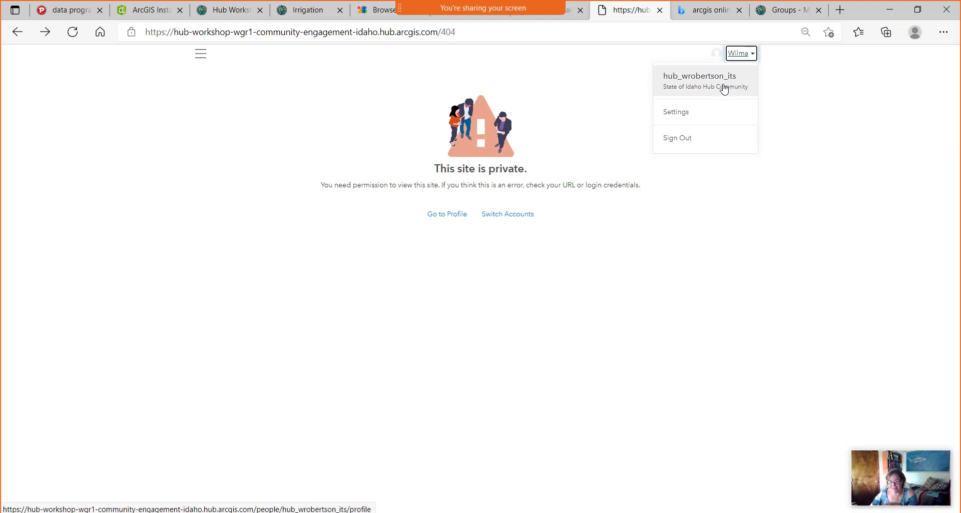
click(686, 137)
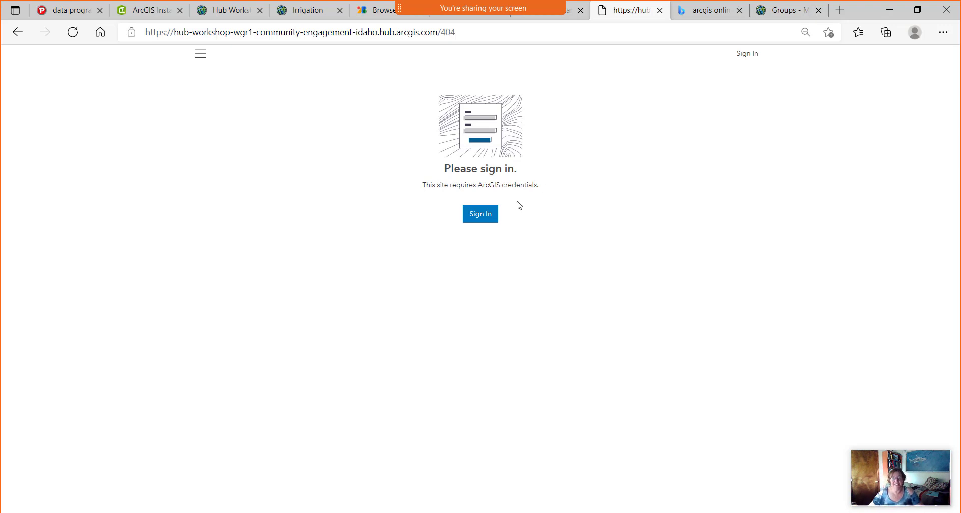
Sign back in to the site with the account's username and password.
click(482, 215)
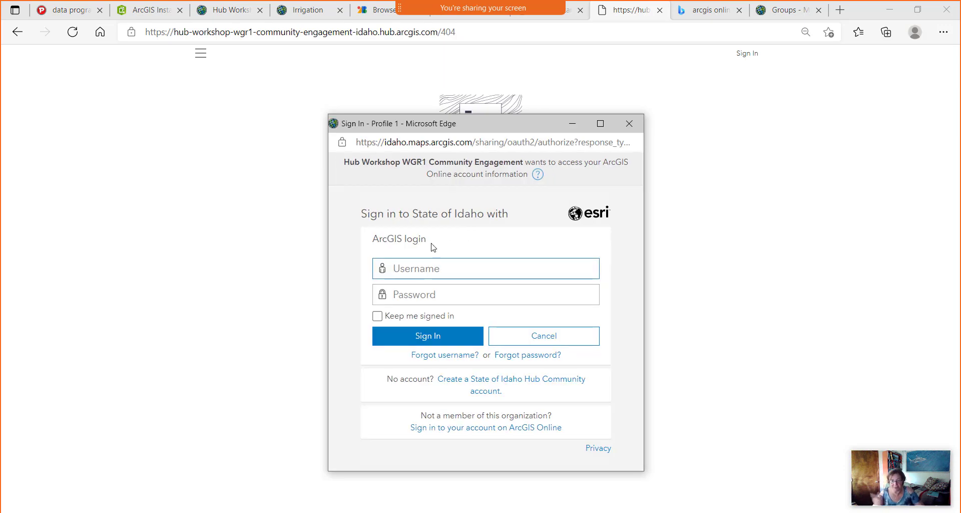
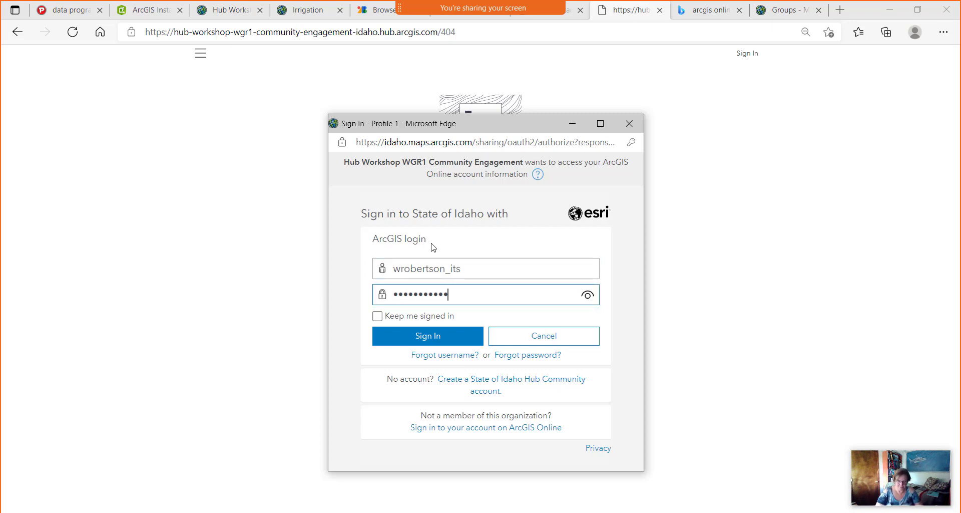
key(Return)
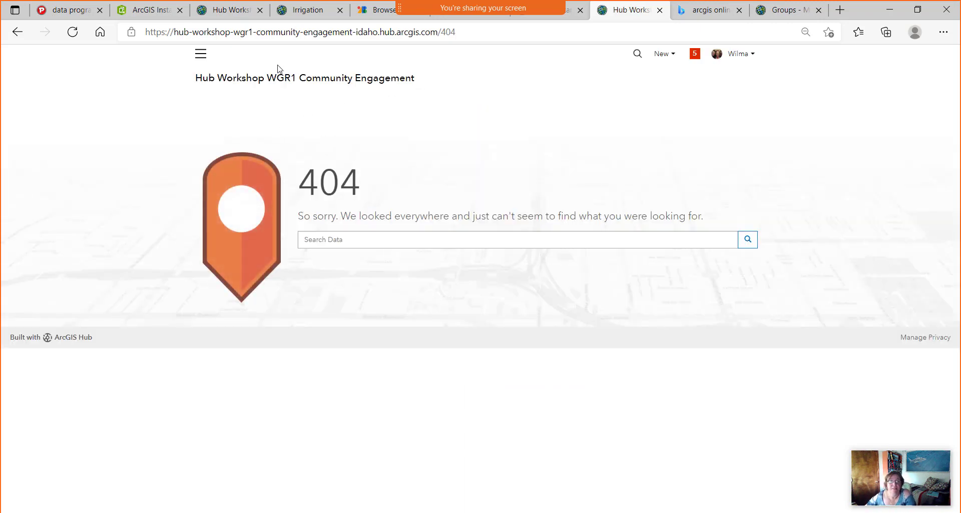
Reload, remove /404 from the site address, and open the site in the editor.
click(203, 60)
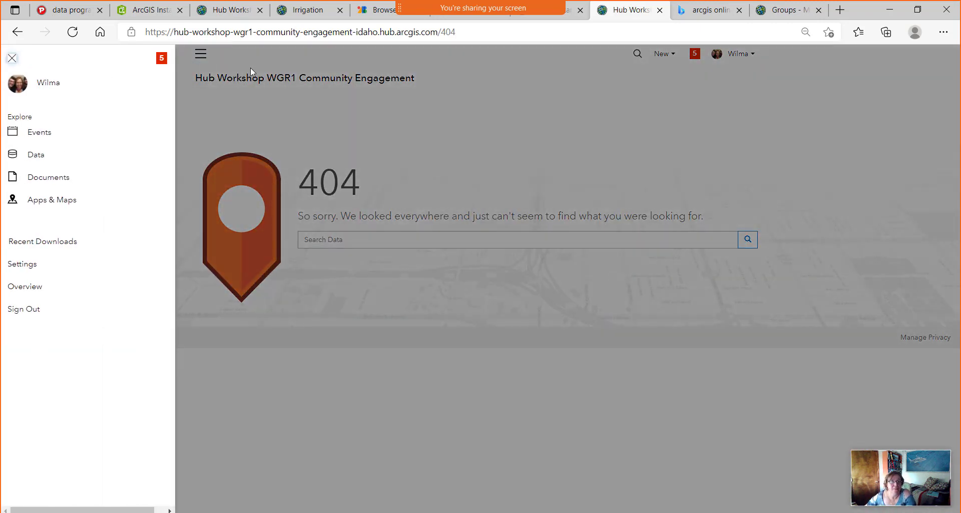
click(250, 69)
click(73, 31)
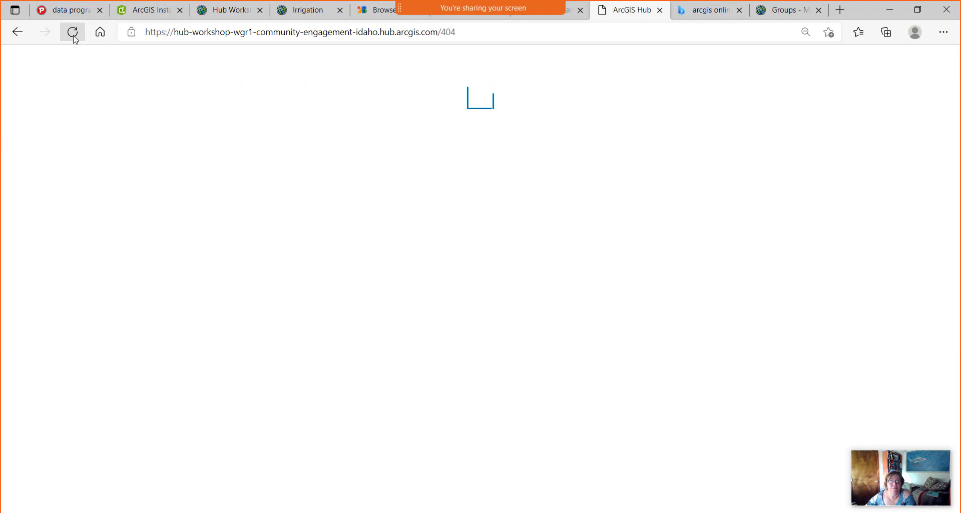
click(472, 32)
drag(472, 32, 439, 33)
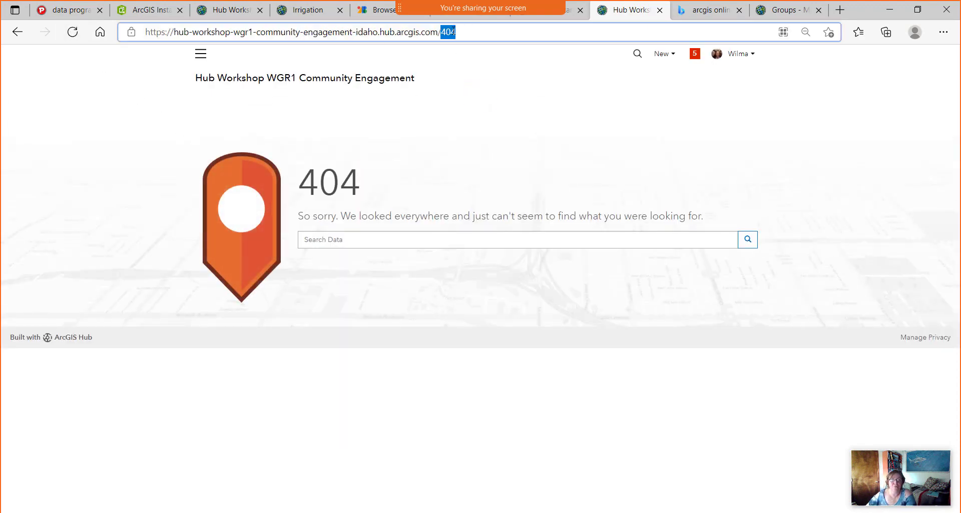
key(BackSpace)
key(Return)
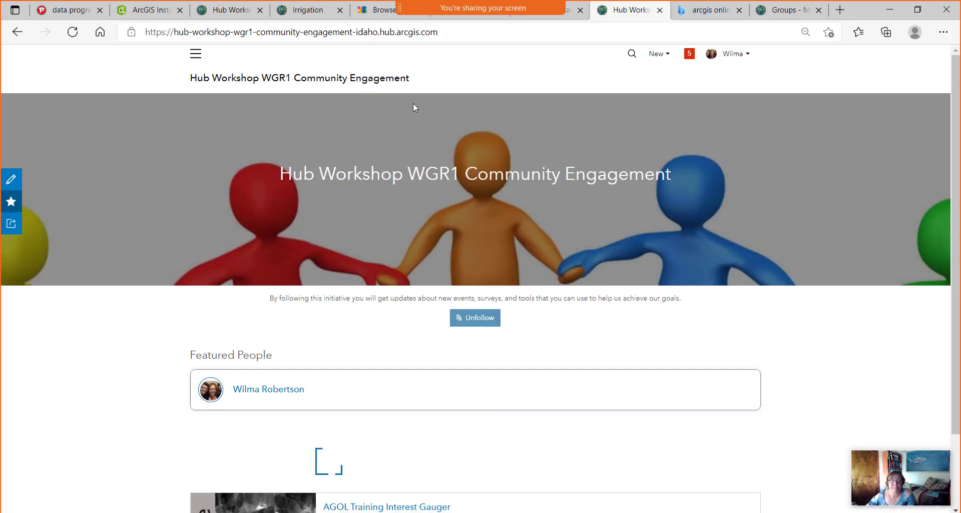
click(10, 182)
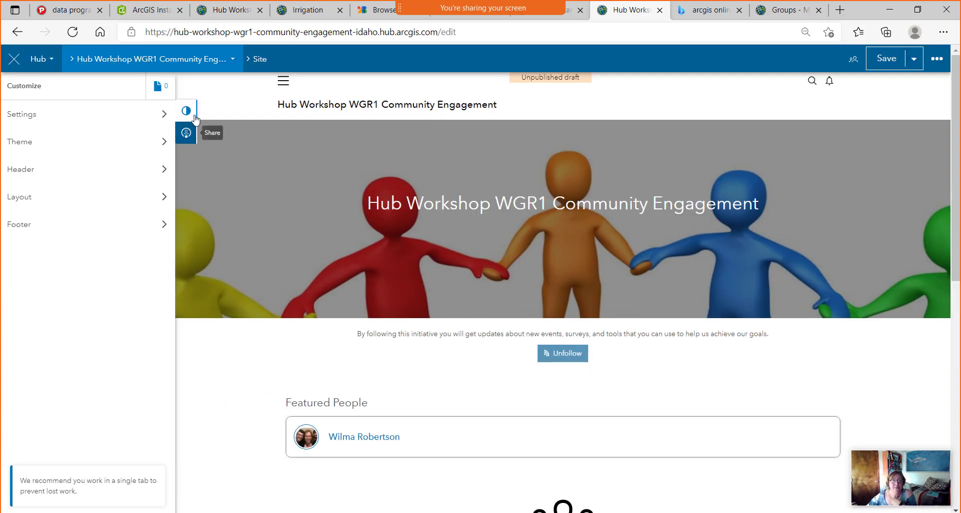
Go to the initiative's Events page listing Independence Day (Jul 4, 2021) and open New.
click(224, 60)
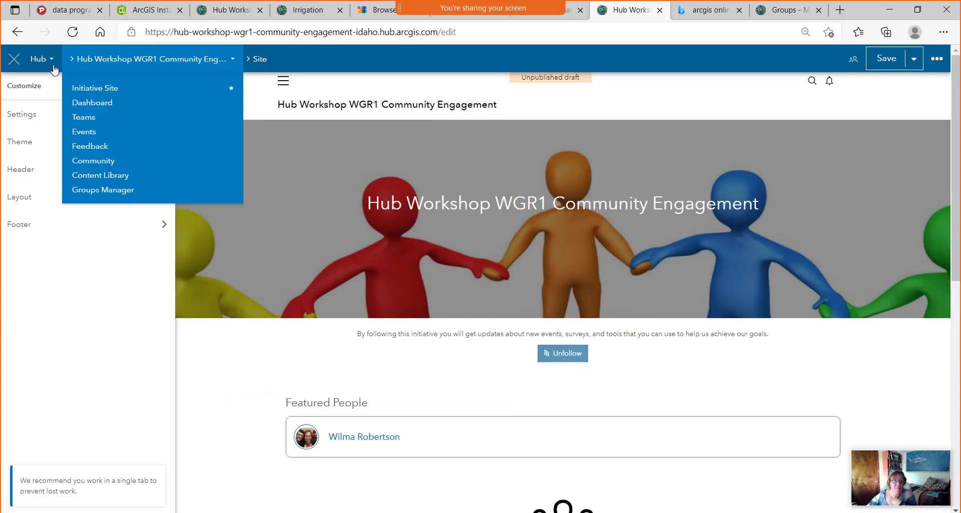
click(54, 66)
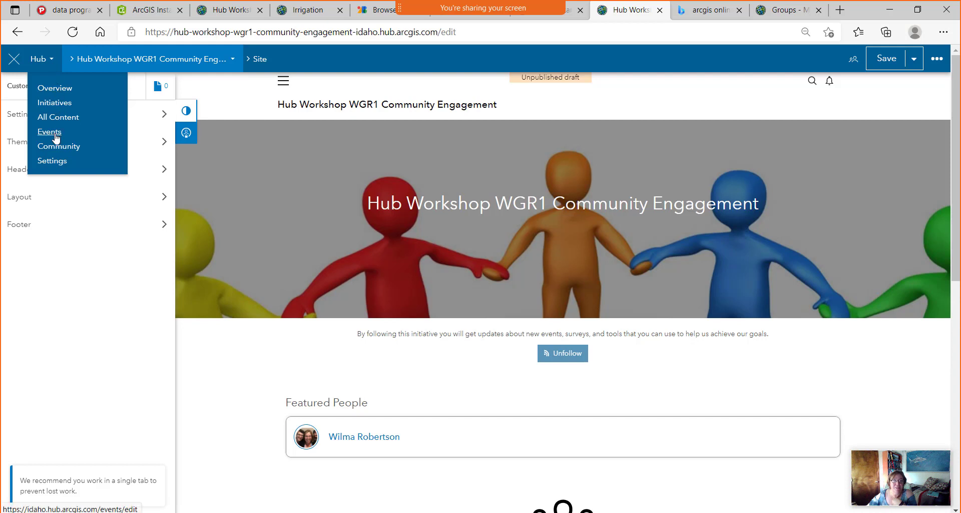
click(234, 58)
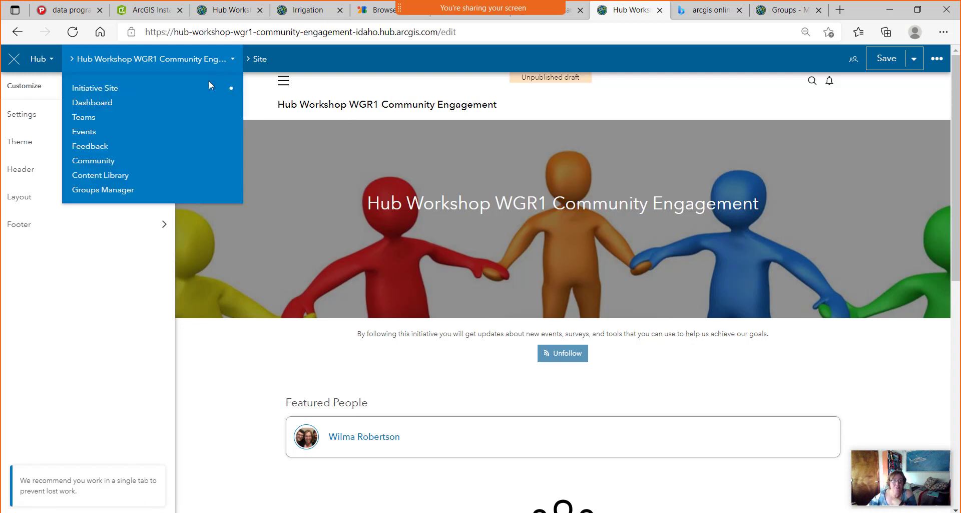
click(84, 132)
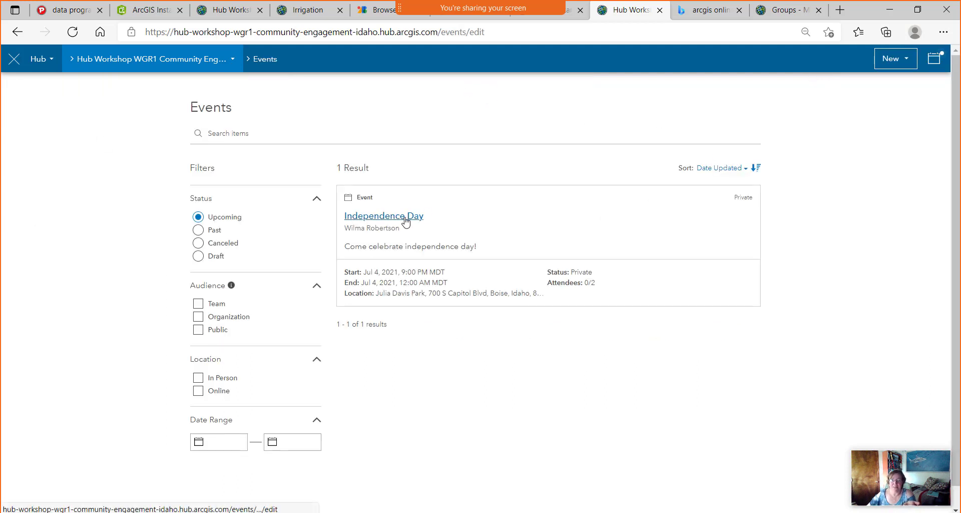
click(906, 65)
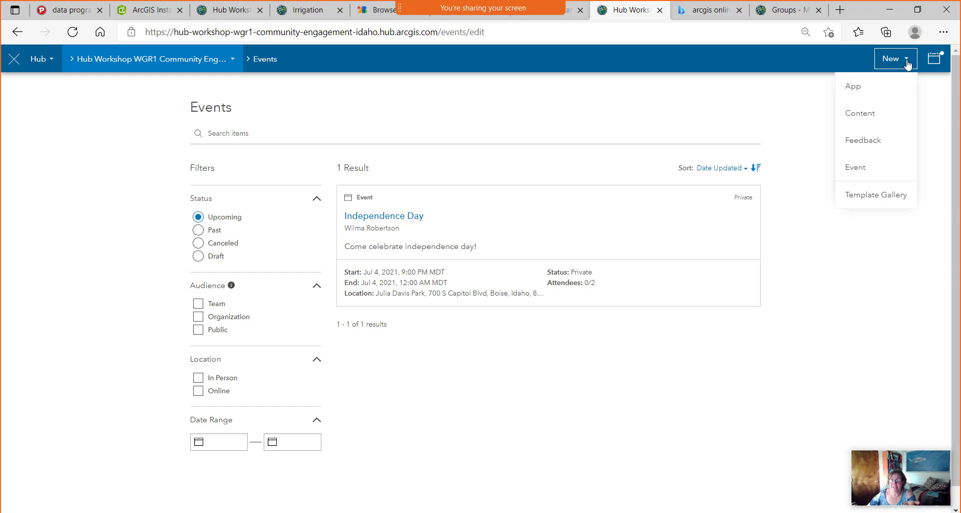
click(857, 168)
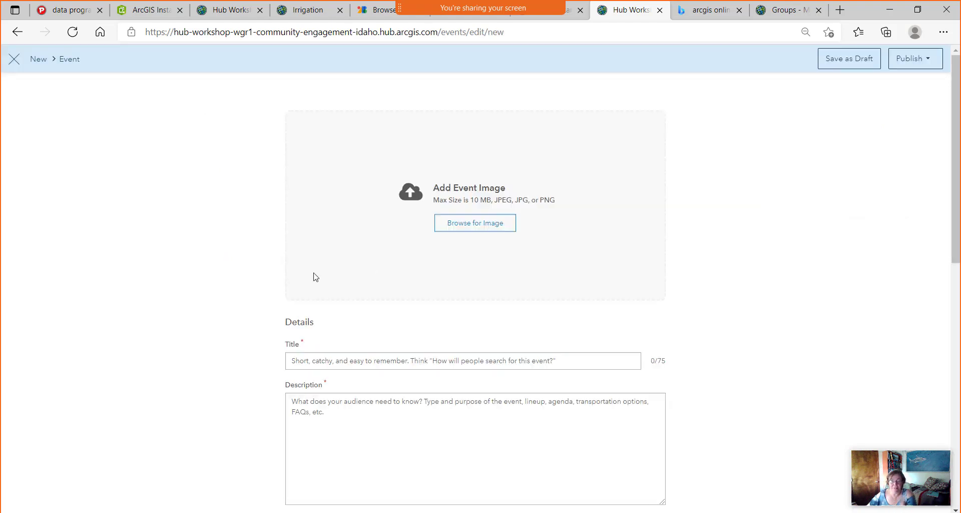
scroll(466, 253, down, 10)
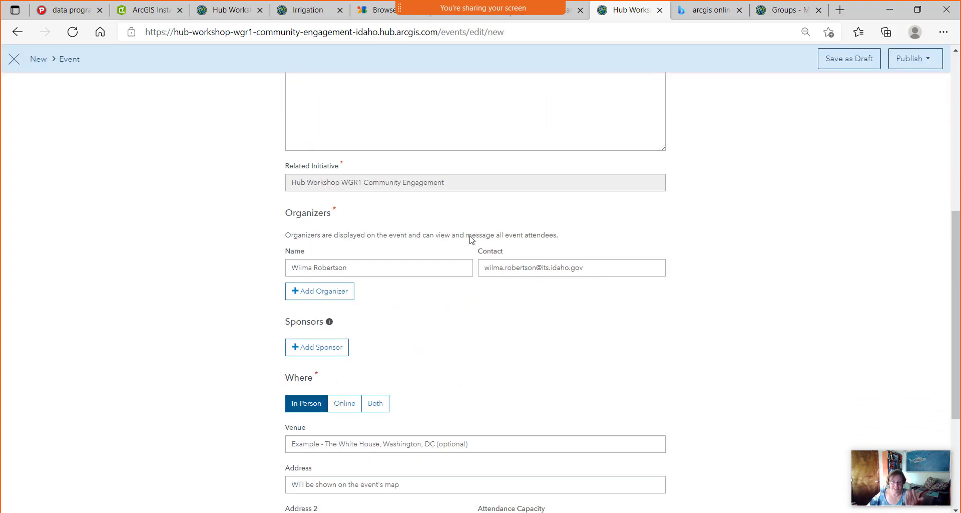
scroll(470, 240, up, 10)
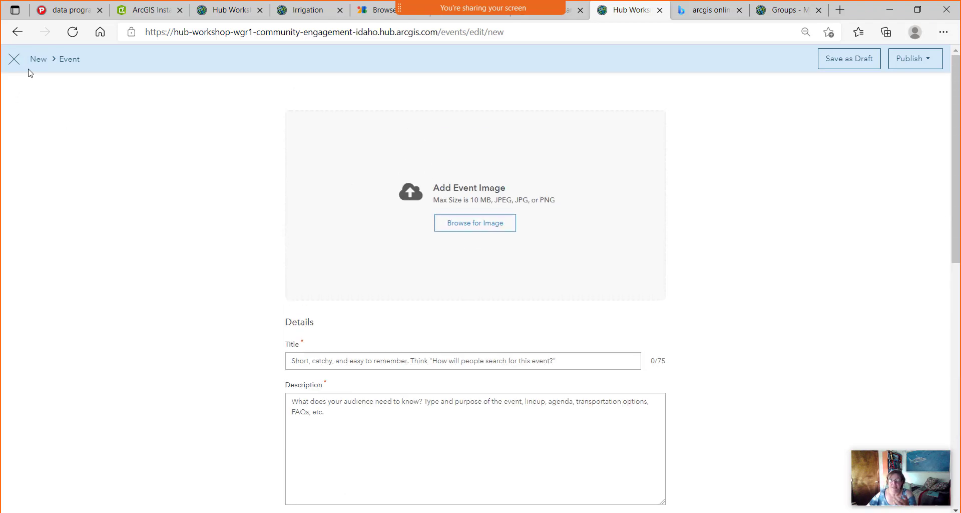
click(14, 59)
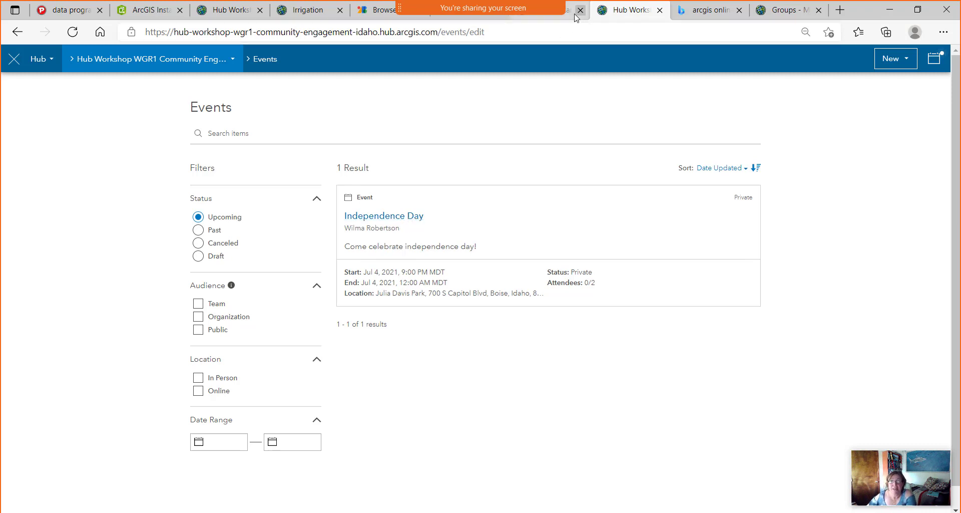
click(234, 59)
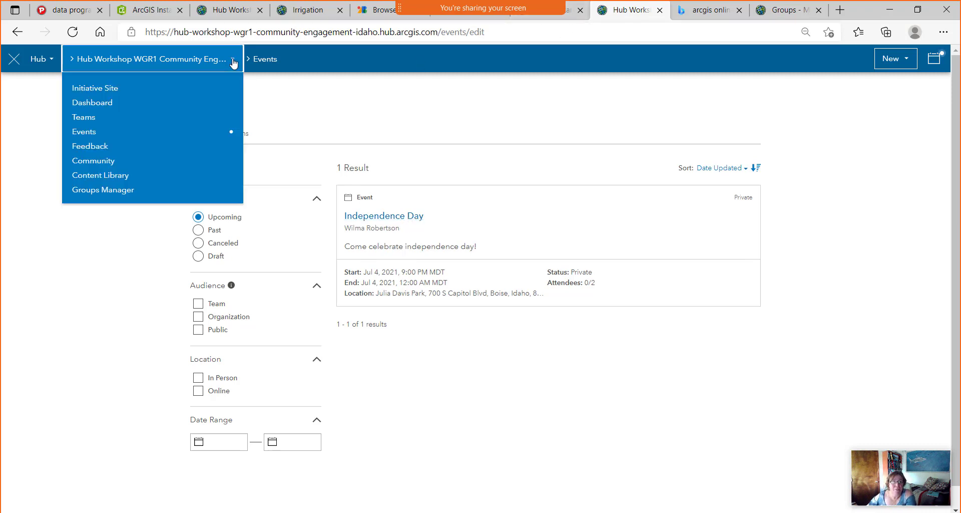
Add an Upcoming Events calendar card below the follow section of the initiative site.
click(100, 91)
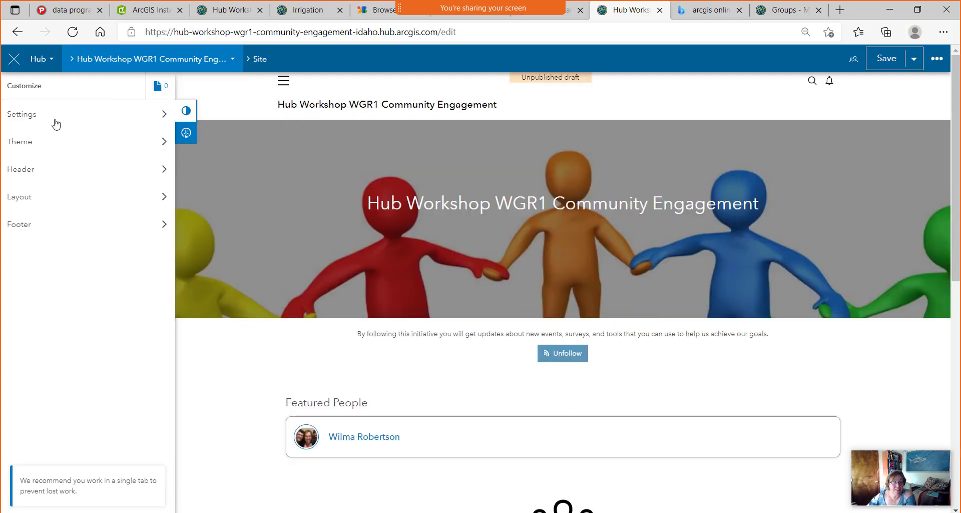
click(21, 197)
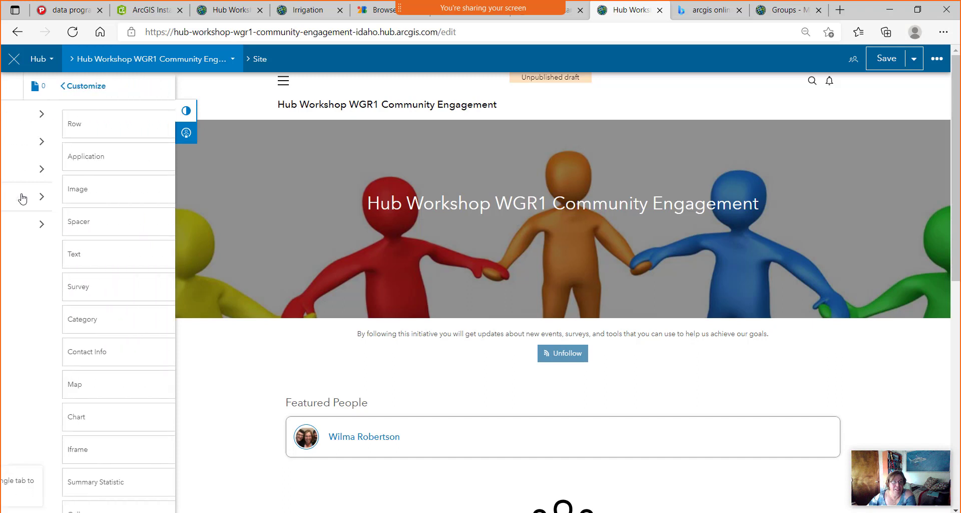
scroll(91, 358, down, 5)
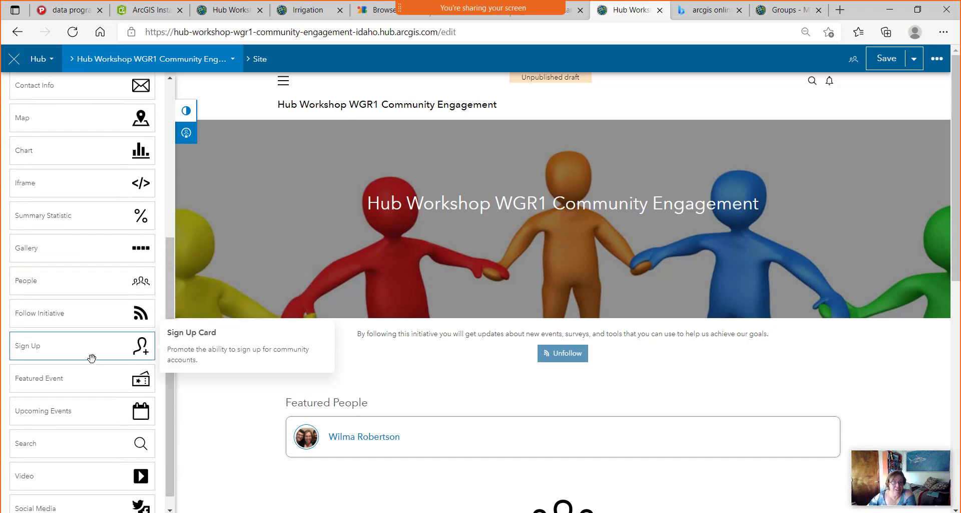
scroll(94, 344, down, 1)
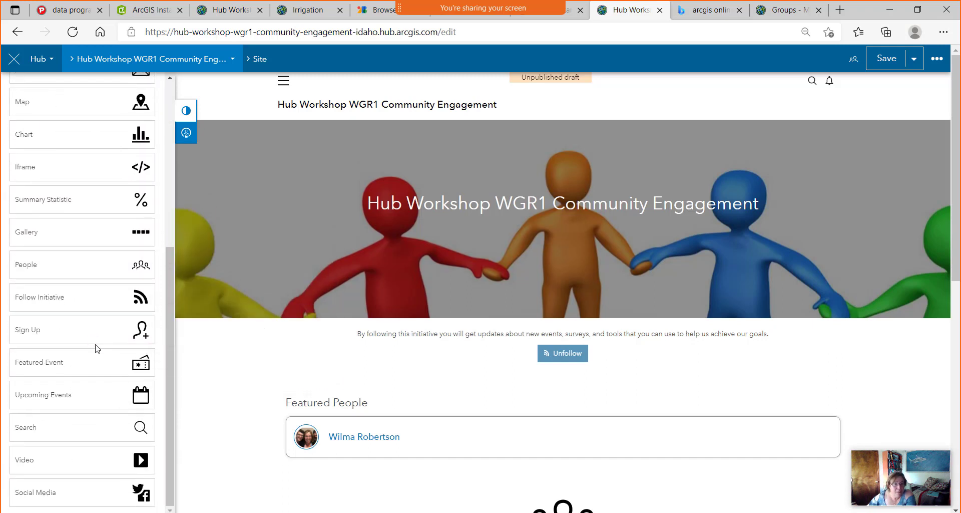
drag(64, 402, 570, 377)
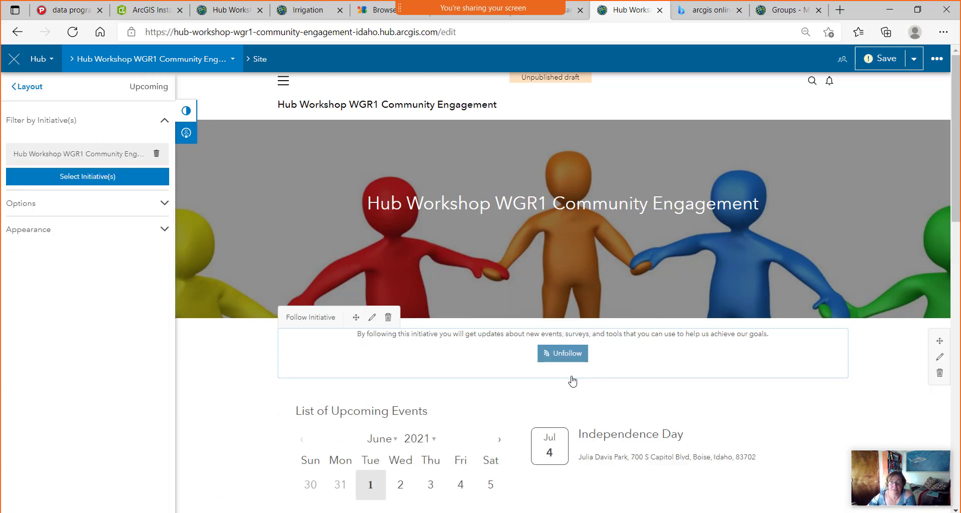
scroll(544, 458, down, 5)
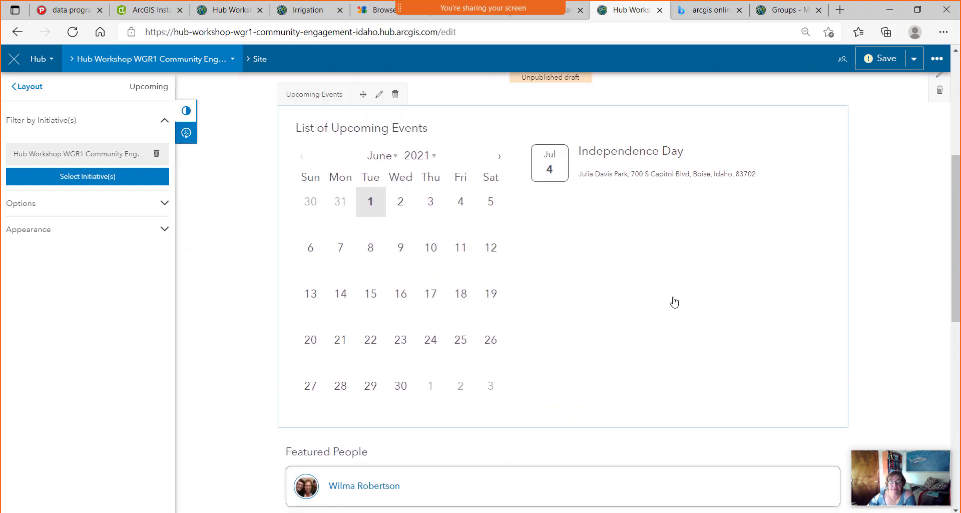
scroll(675, 302, up, 2)
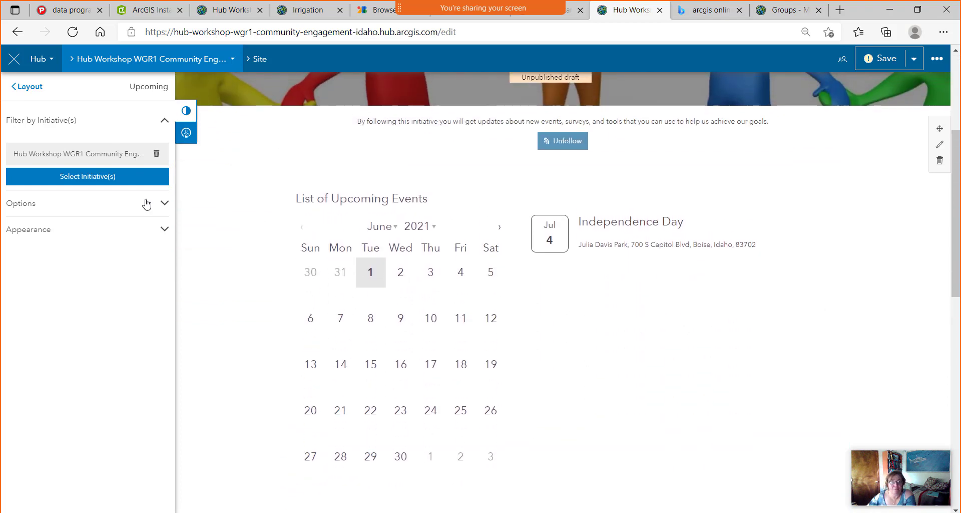
Include the organization's GIS Strategic Plan 2021 initiative in the calendar's initiative filter.
click(100, 177)
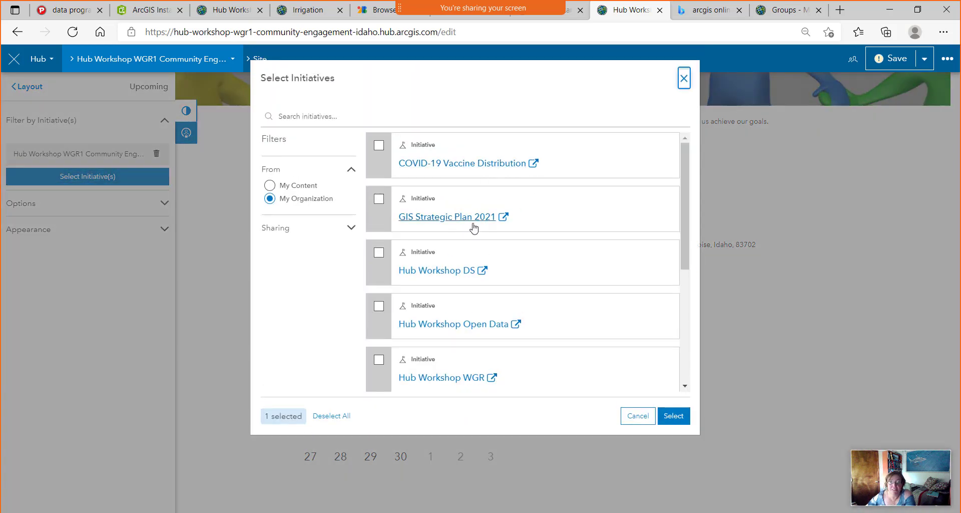
click(299, 188)
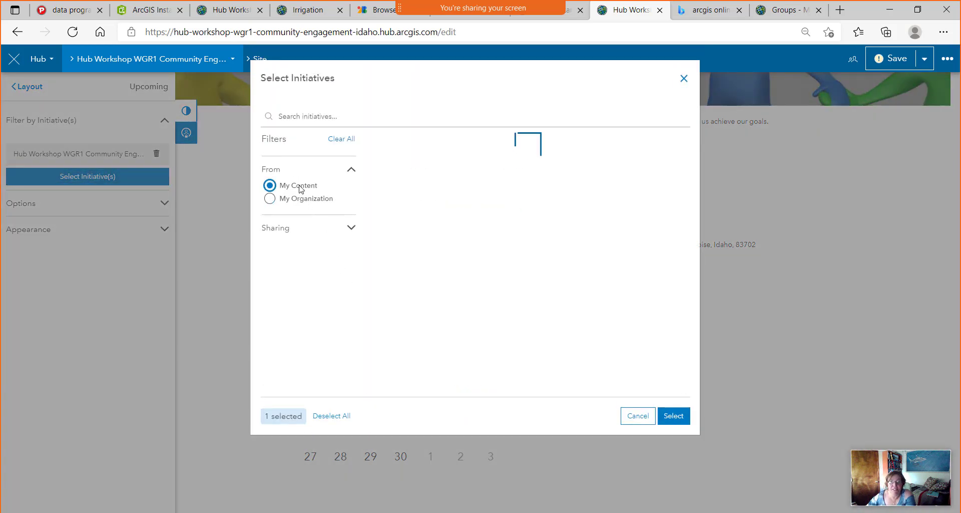
click(300, 203)
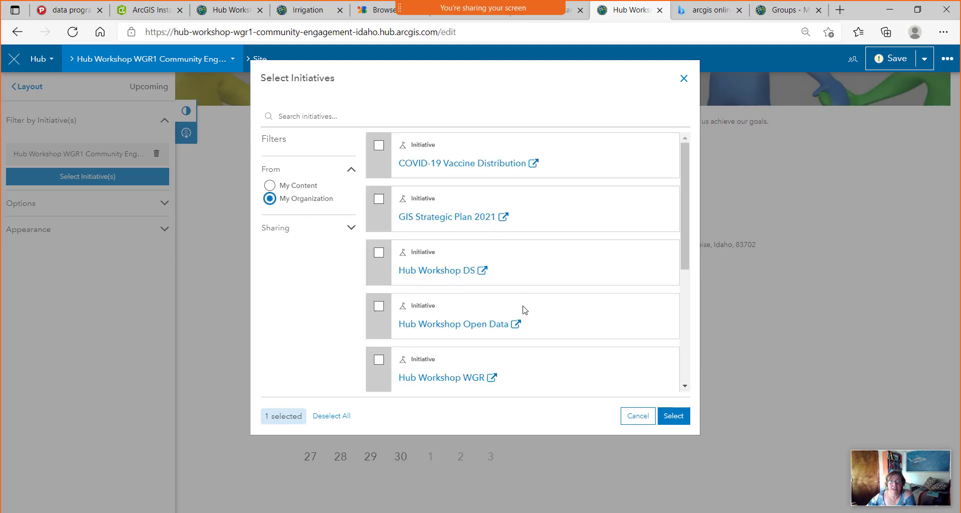
scroll(571, 280, down, 5)
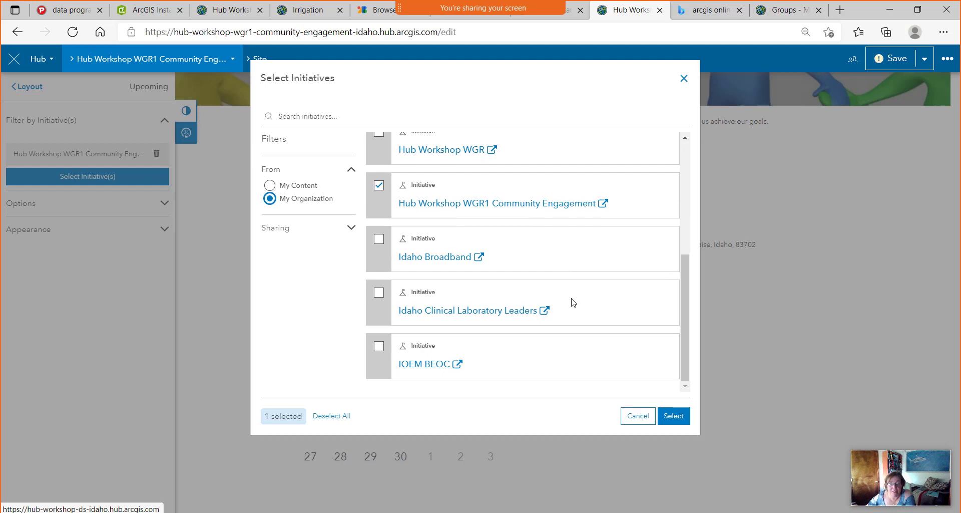
scroll(573, 301, up, 5)
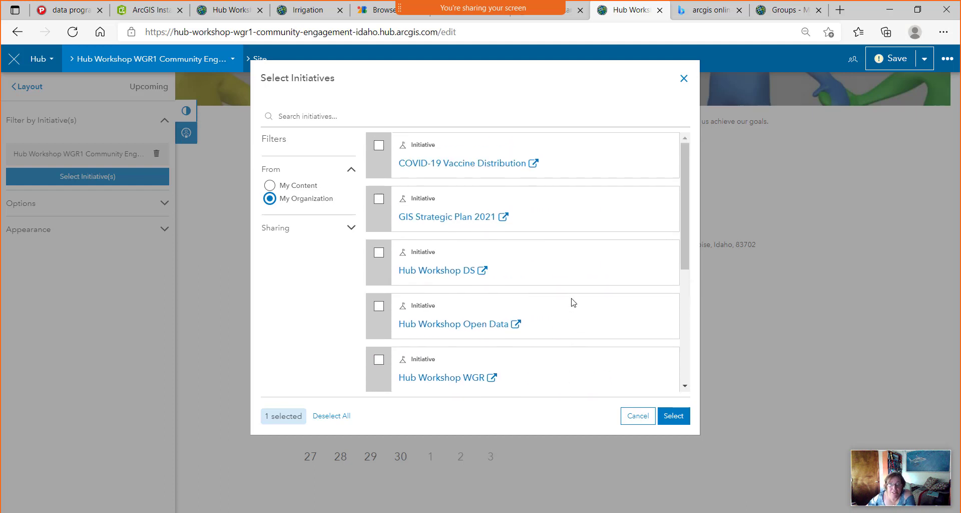
click(462, 217)
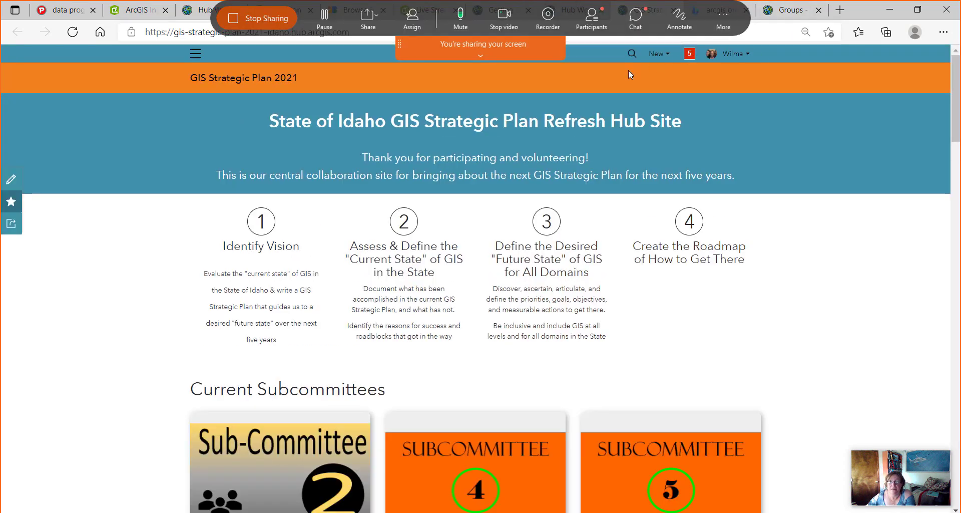
click(584, 13)
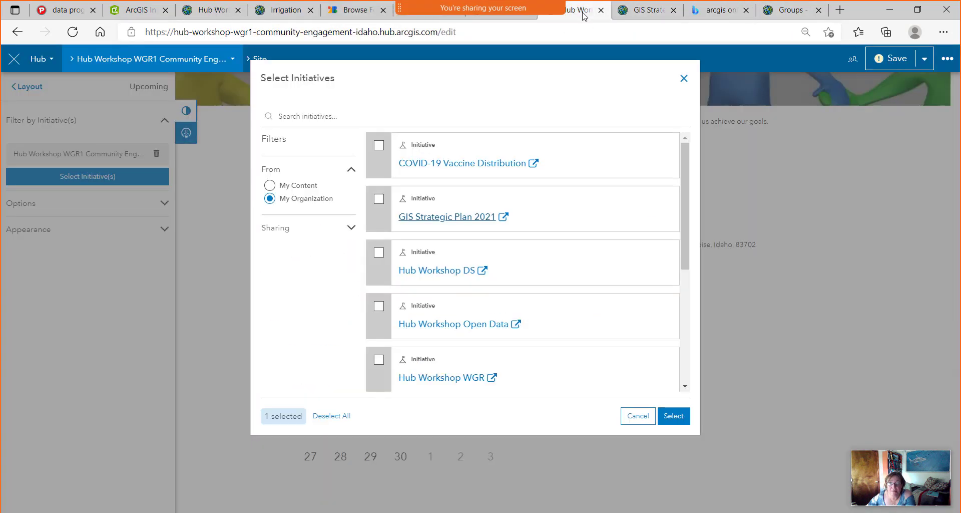
click(378, 199)
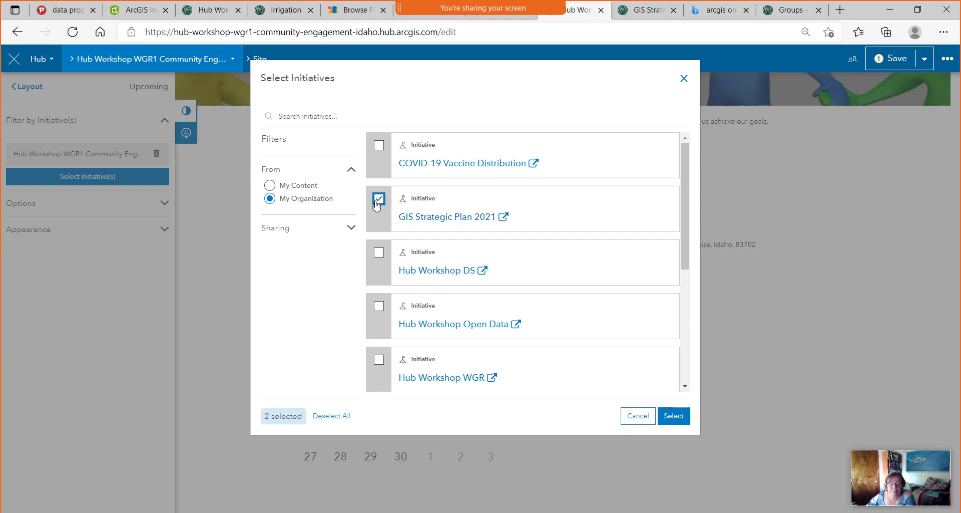
click(673, 416)
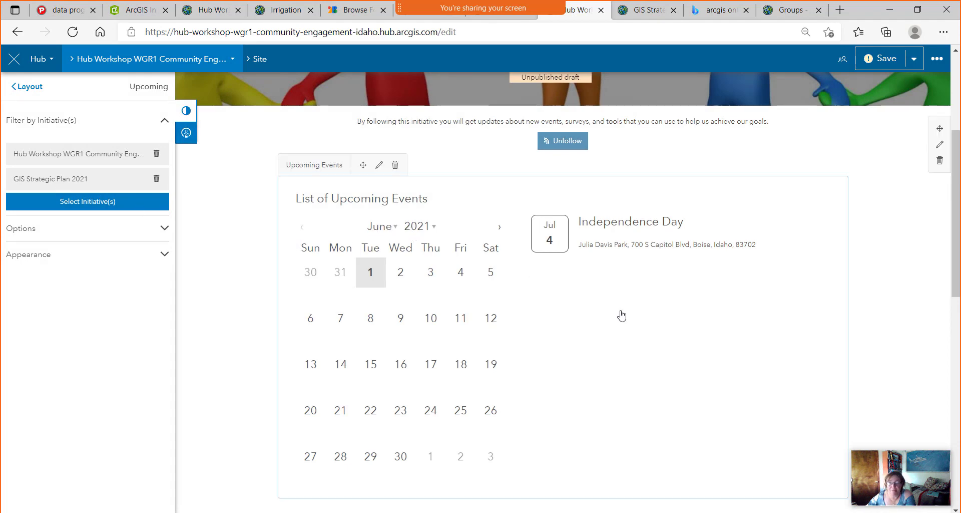
scroll(659, 300, down, 9)
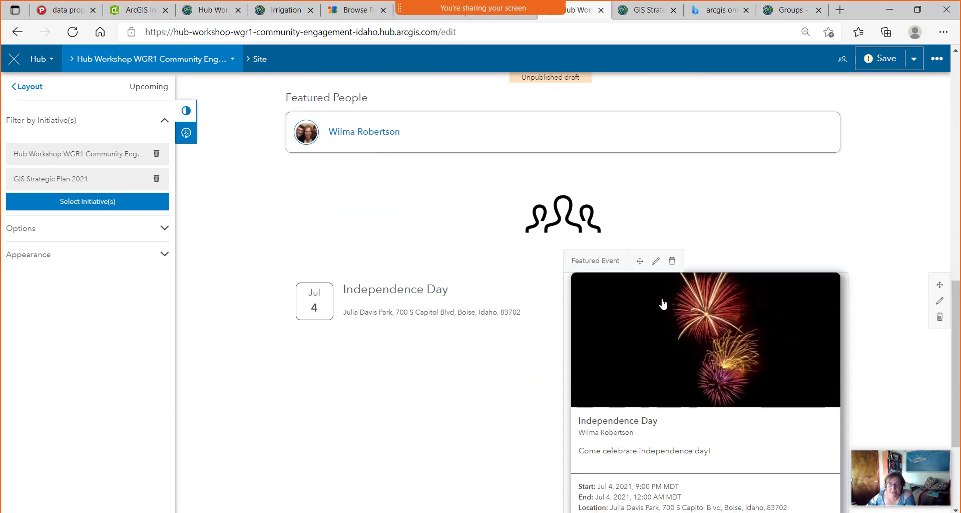
scroll(385, 255, up, 8)
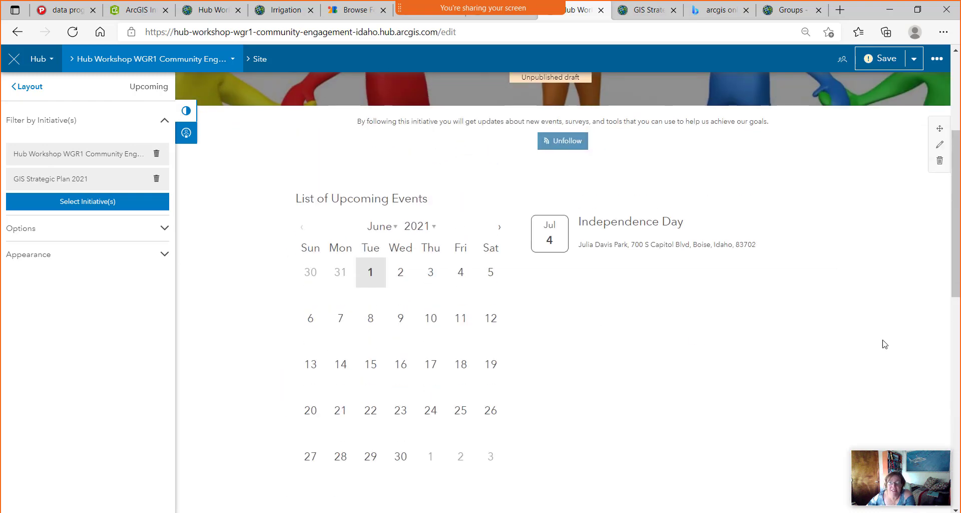
Place a Featured Event card beside Upcoming Events showing the Independence Day event.
click(26, 88)
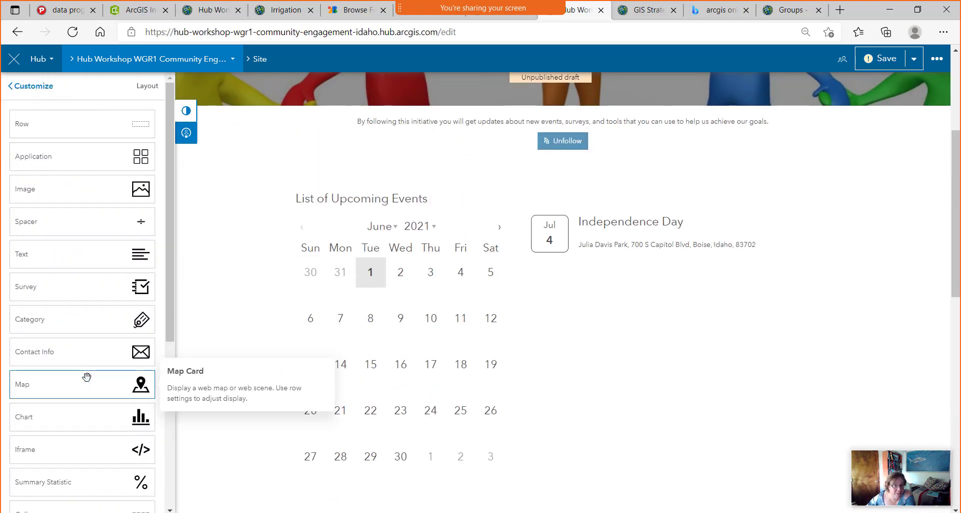
scroll(86, 376, down, 5)
drag(85, 376, 835, 340)
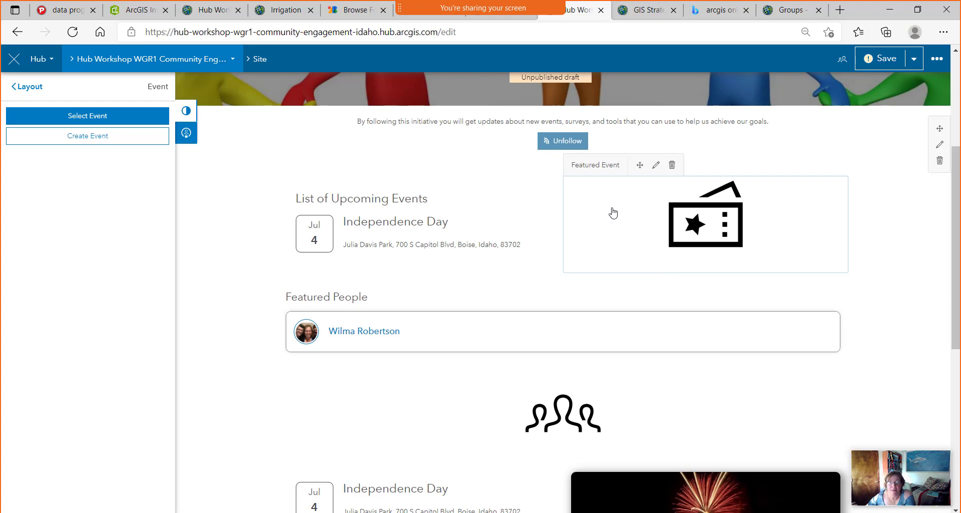
click(57, 121)
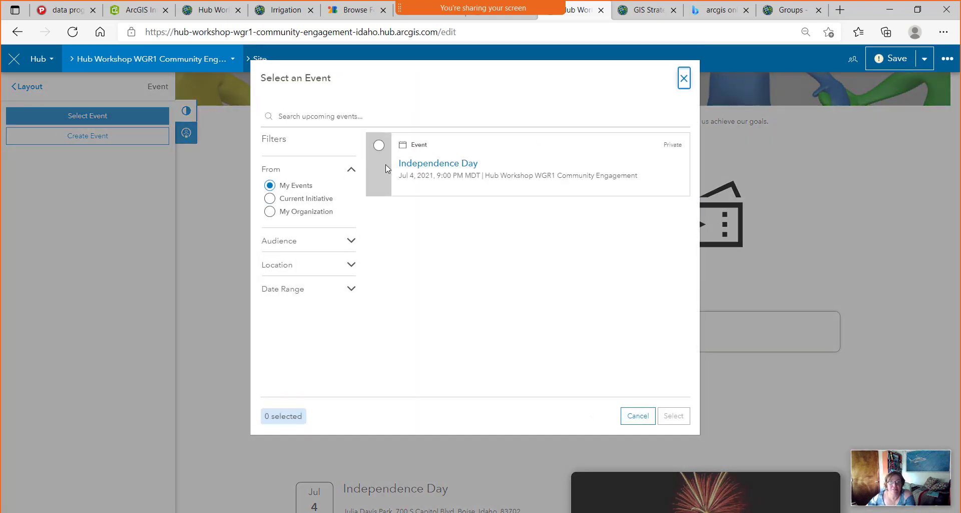
click(379, 143)
click(672, 416)
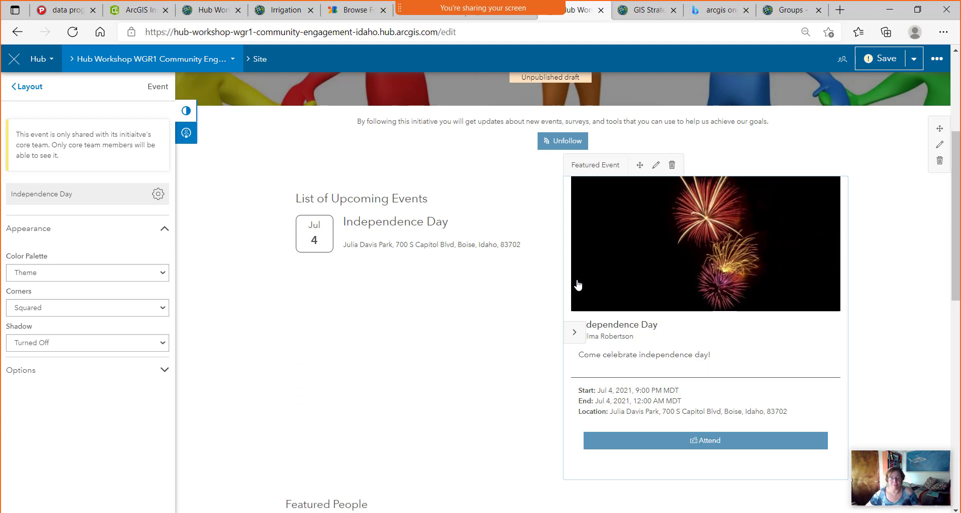
Save the site edits, then go to the initiative's Teams page.
scroll(392, 353, down, 7)
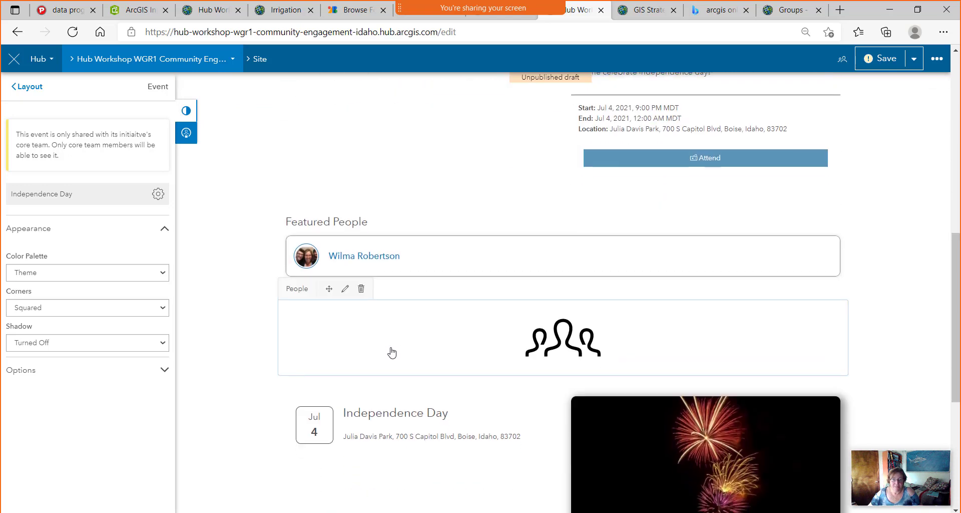
scroll(388, 348, down, 5)
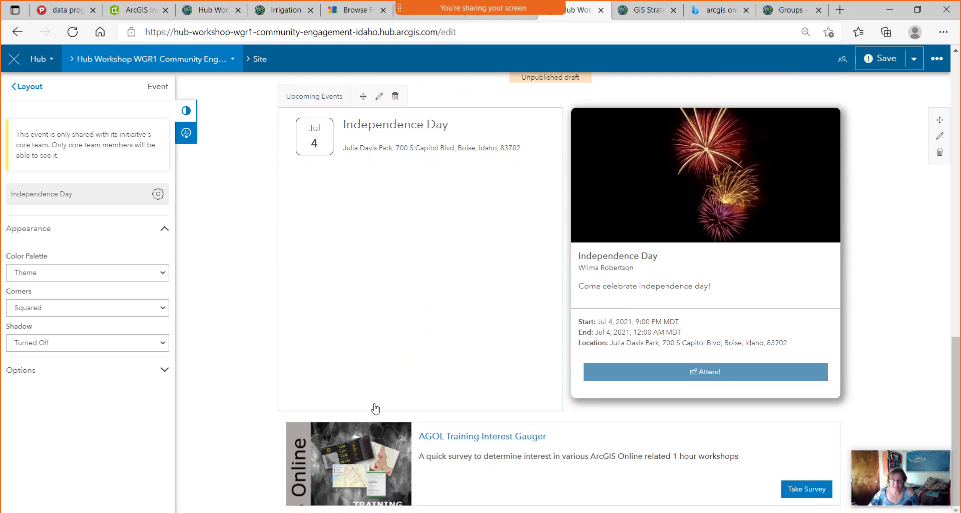
scroll(370, 400, up, 12)
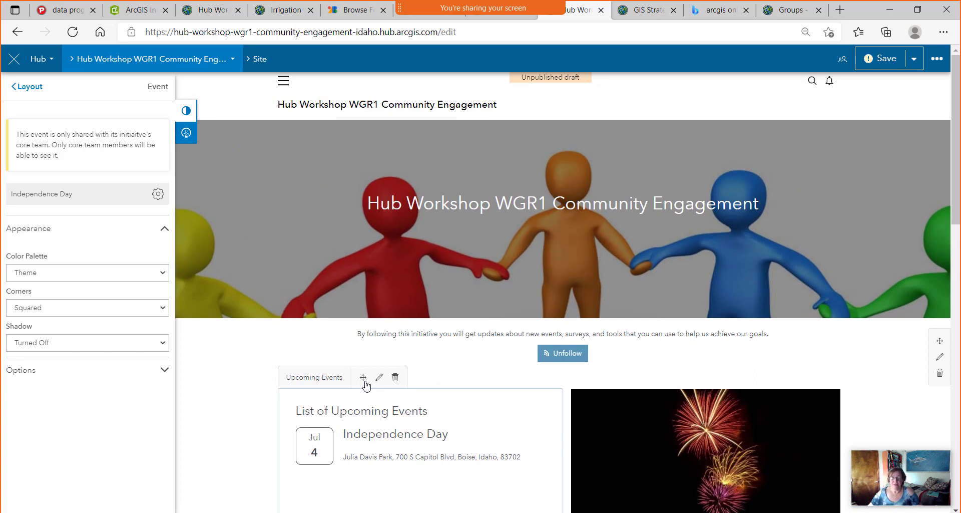
click(231, 60)
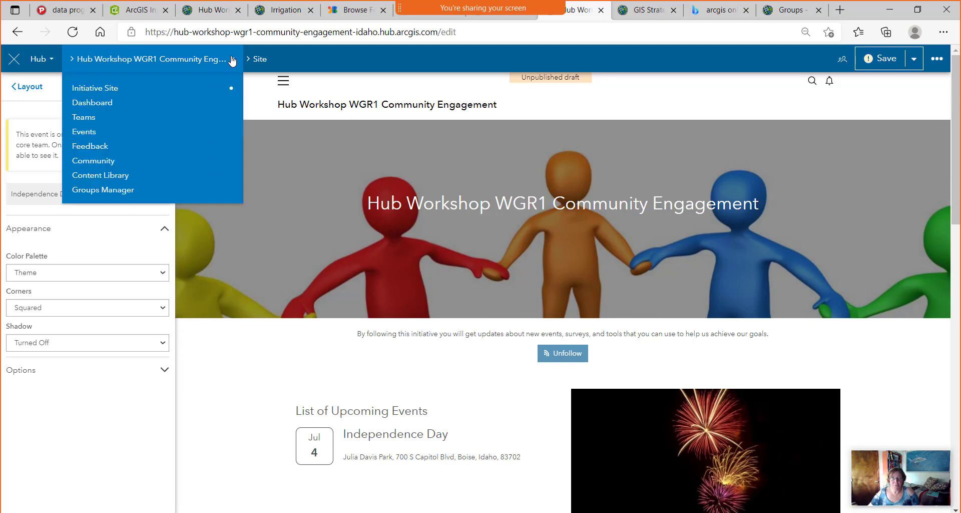
click(84, 118)
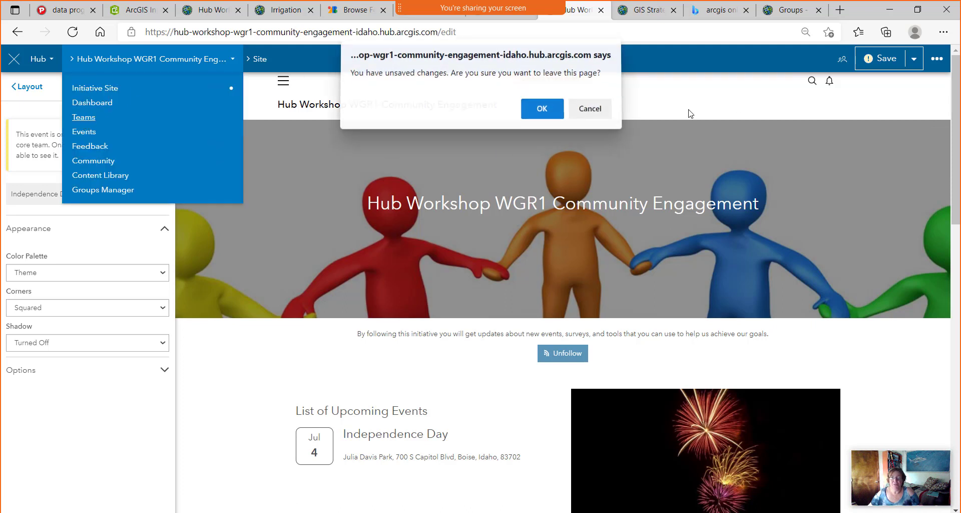
click(590, 111)
click(880, 58)
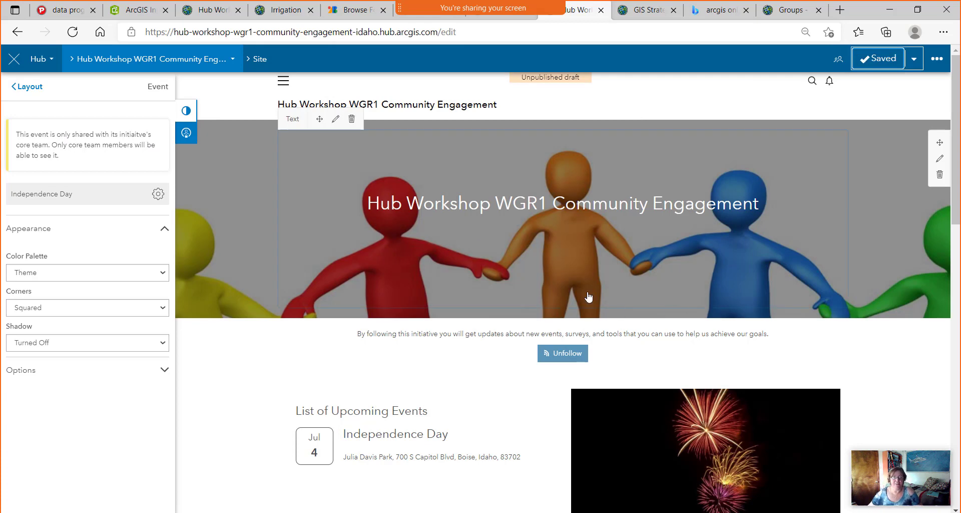
click(232, 60)
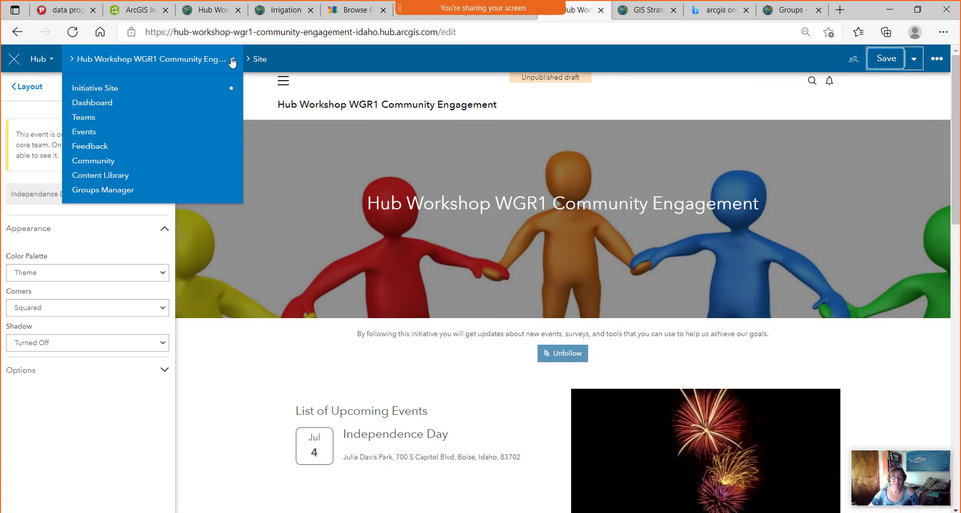
click(84, 119)
Look at the supporting team picker without adding one, then open the Core Team's members.
click(11, 159)
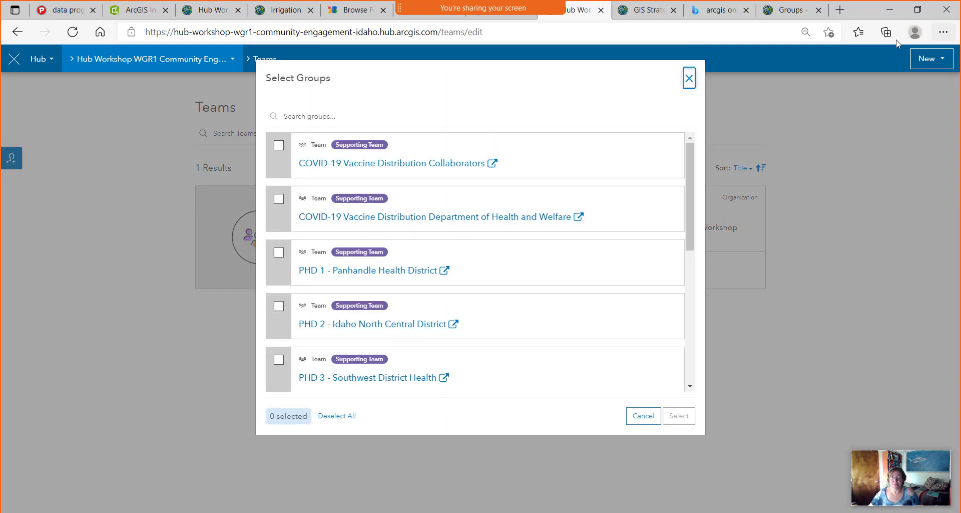
click(688, 79)
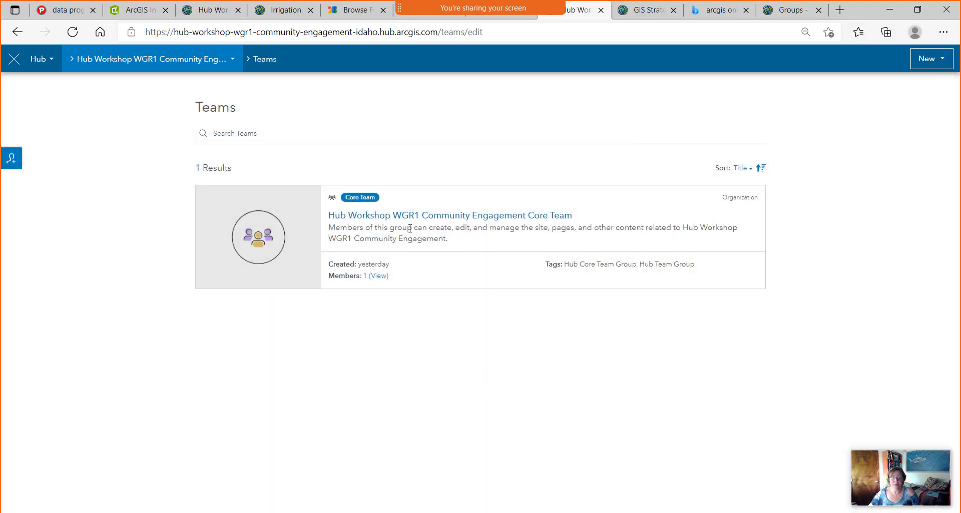
click(489, 216)
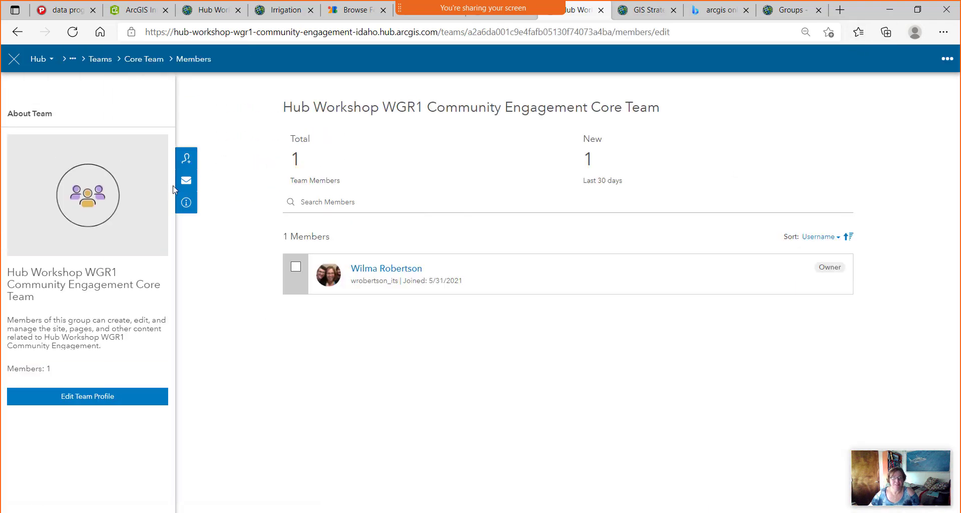
Review the Core Team's Add Members and Message All dialogs, closing both unchanged.
click(187, 161)
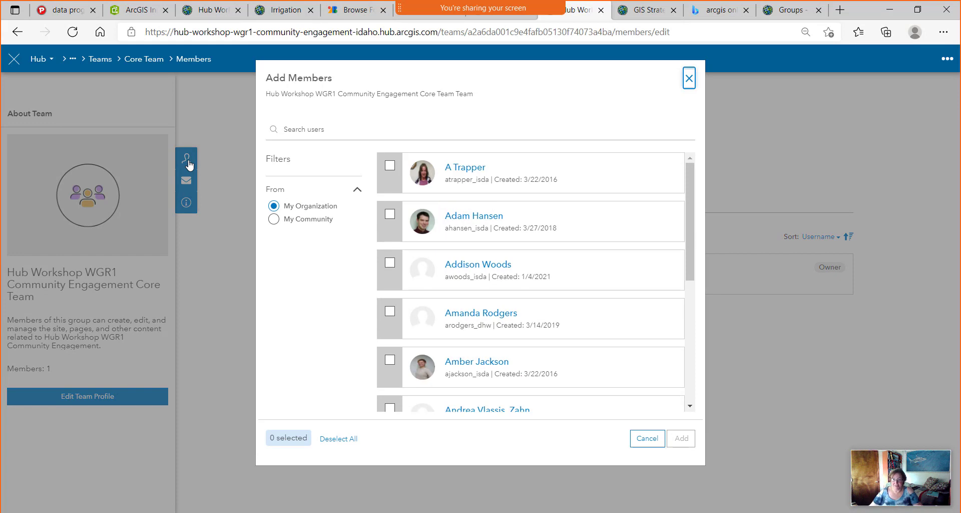
click(689, 79)
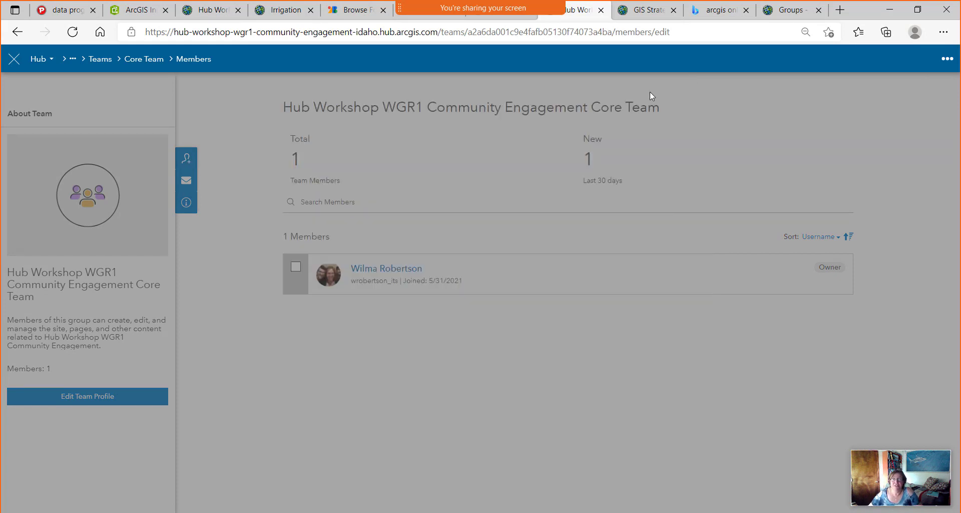
click(186, 181)
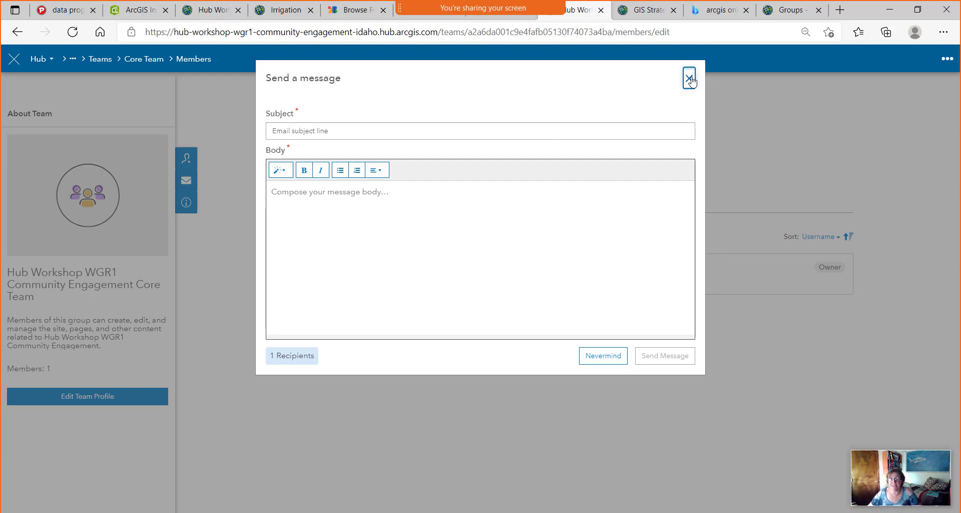
click(690, 79)
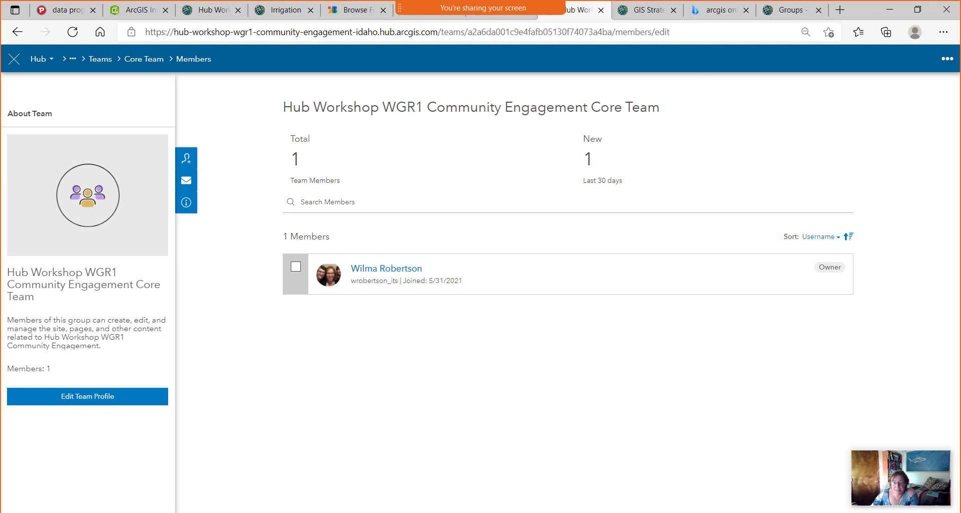
key(alt+Tab)
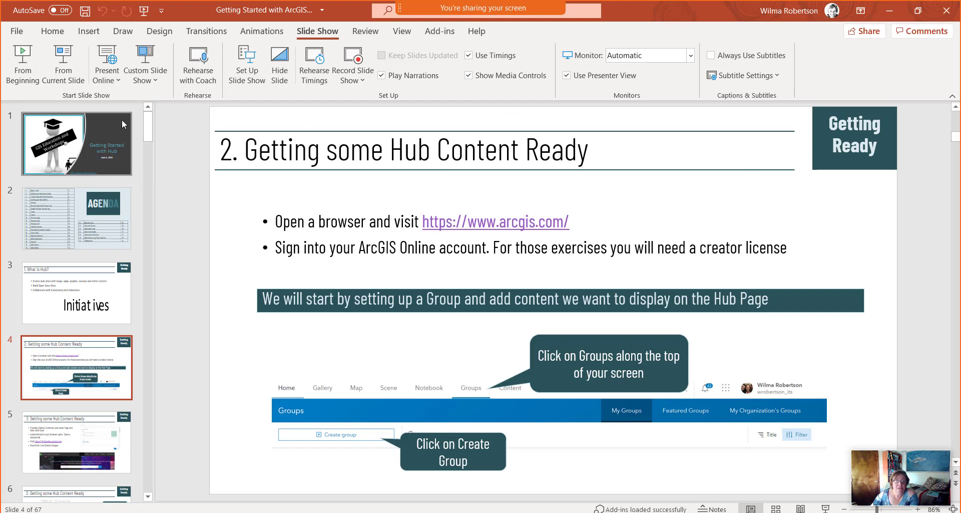
Present the deck from slide 64 '27. Collaboration' and advance to 'Tip: great learning tool'.
drag(149, 134, 144, 488)
scroll(117, 488, up, 2)
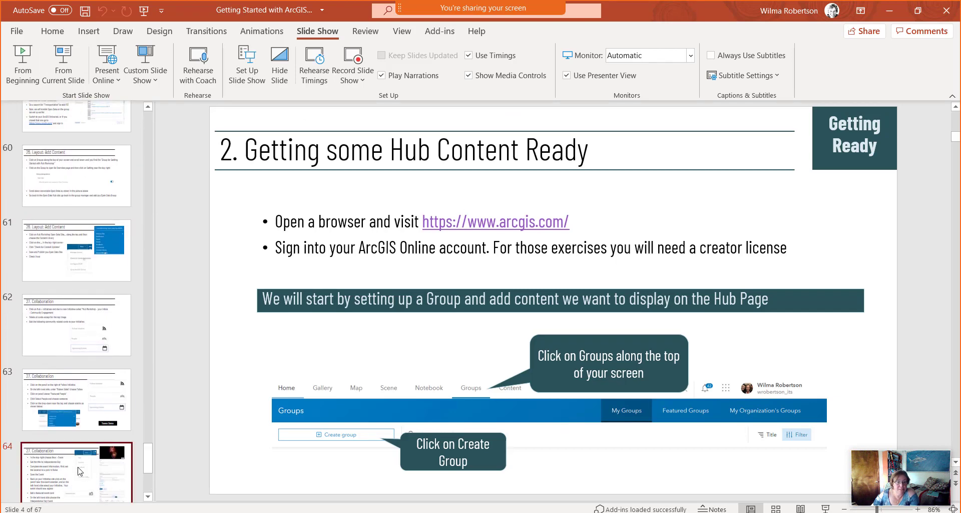
click(80, 468)
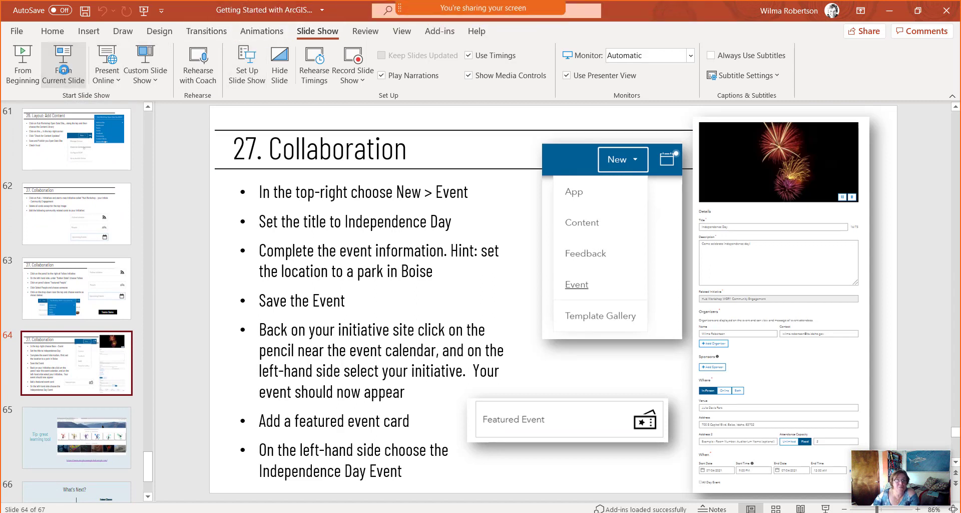
click(64, 71)
key(Right)
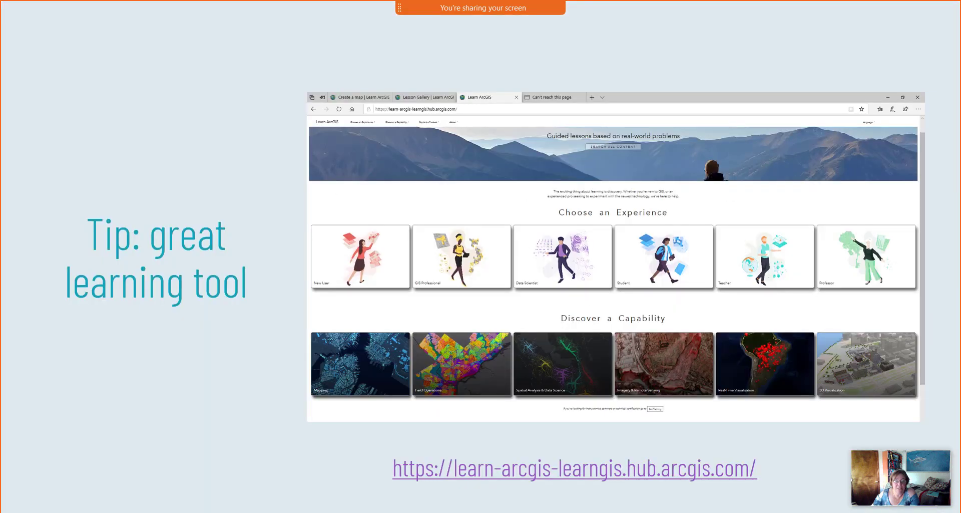